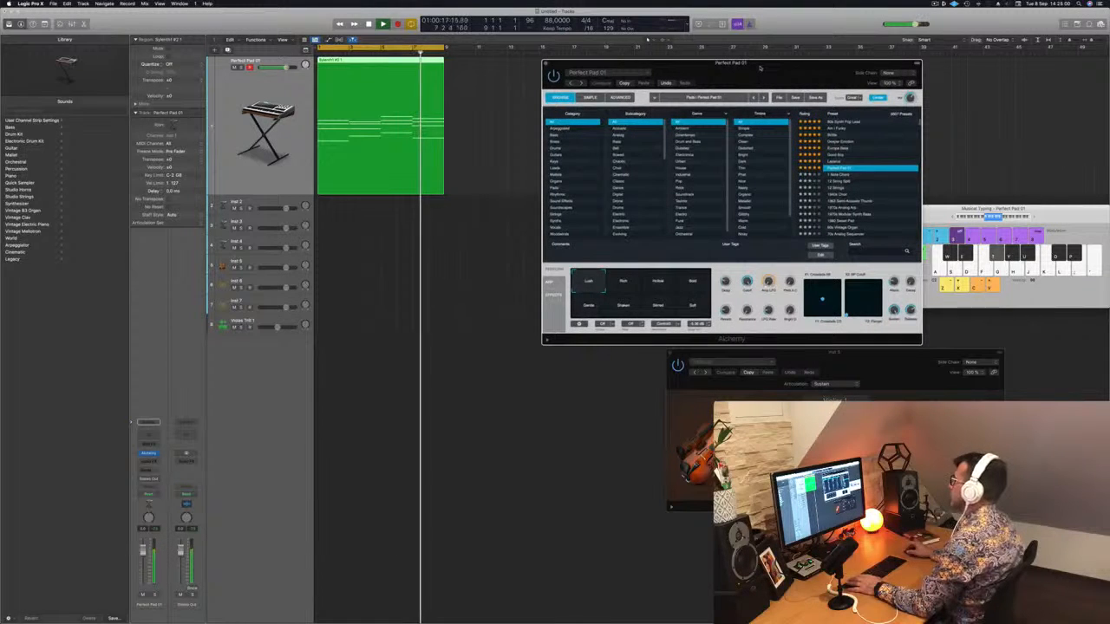
# Stop playback, move the Alchemy window clear of the pad region, and return the playhead to the start of the loop.
pyautogui.press('space')
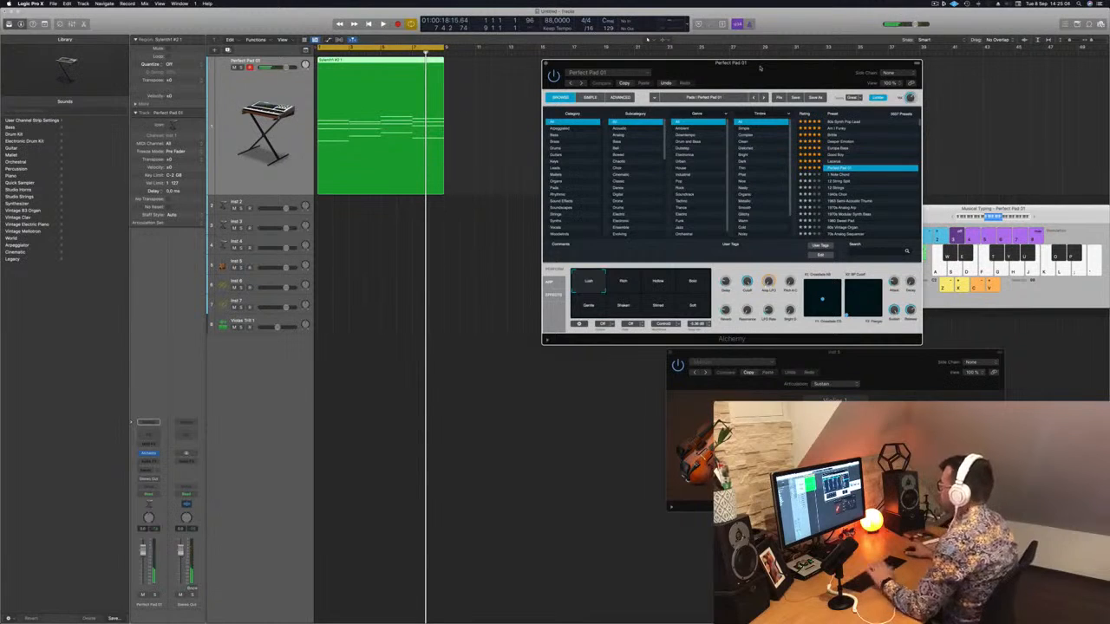
pyautogui.moveTo(759, 68)
pyautogui.mouseDown()
pyautogui.moveTo(750, 67)
pyautogui.moveTo(776, 74)
pyautogui.mouseUp()
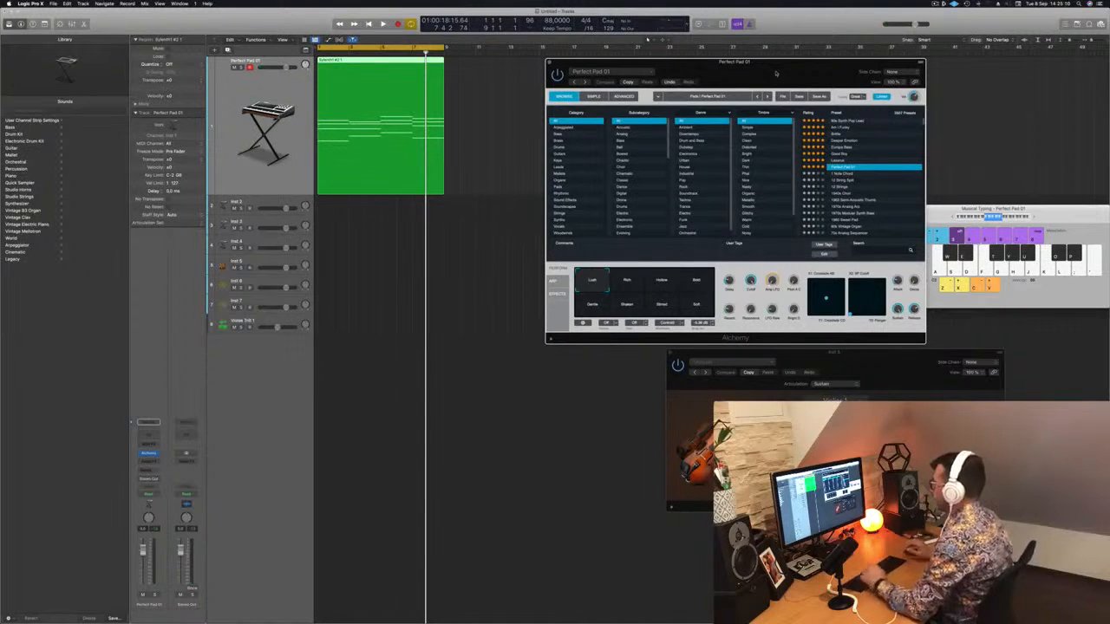
pyautogui.moveTo(780, 71); pyautogui.dragTo(843, 73)
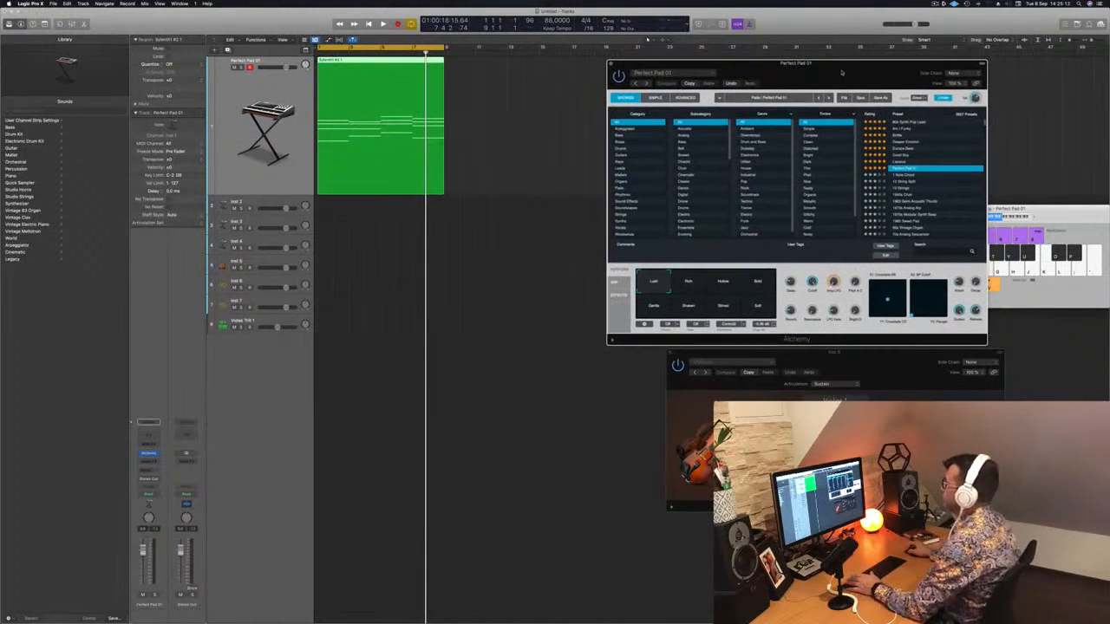
pyautogui.click(533, 107)
pyautogui.click(270, 95)
pyautogui.press('space')
pyautogui.press('space')
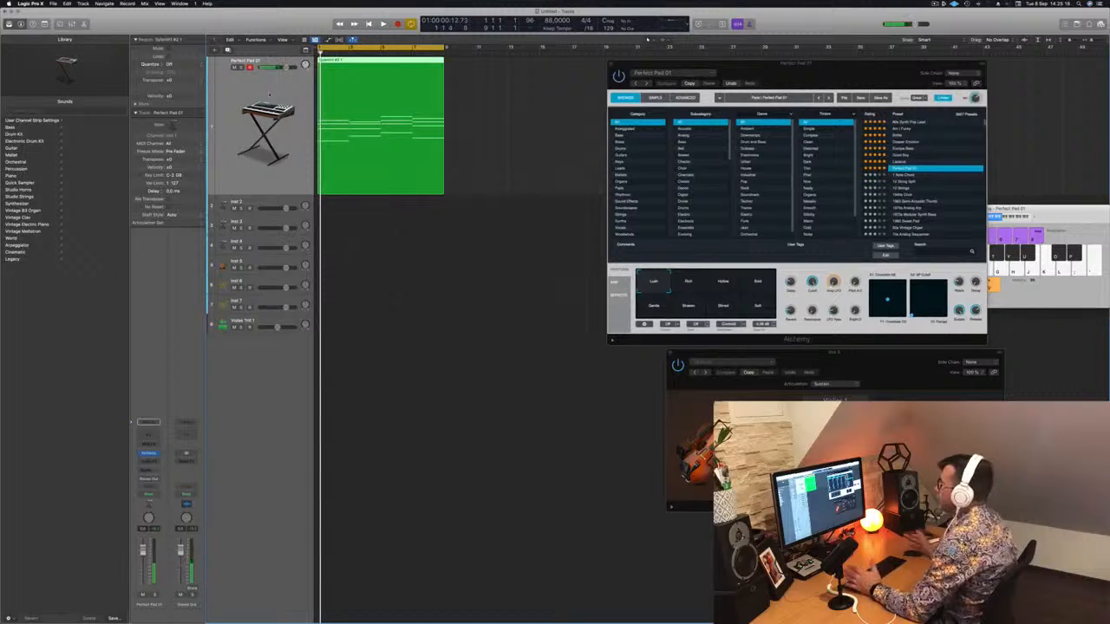
# Copy the pad region to about bar 11 on the same track, and transpose all notes of the original region down one octave.
pyautogui.moveTo(378, 63); pyautogui.dragTo(542, 74)
pyautogui.click(406, 63)
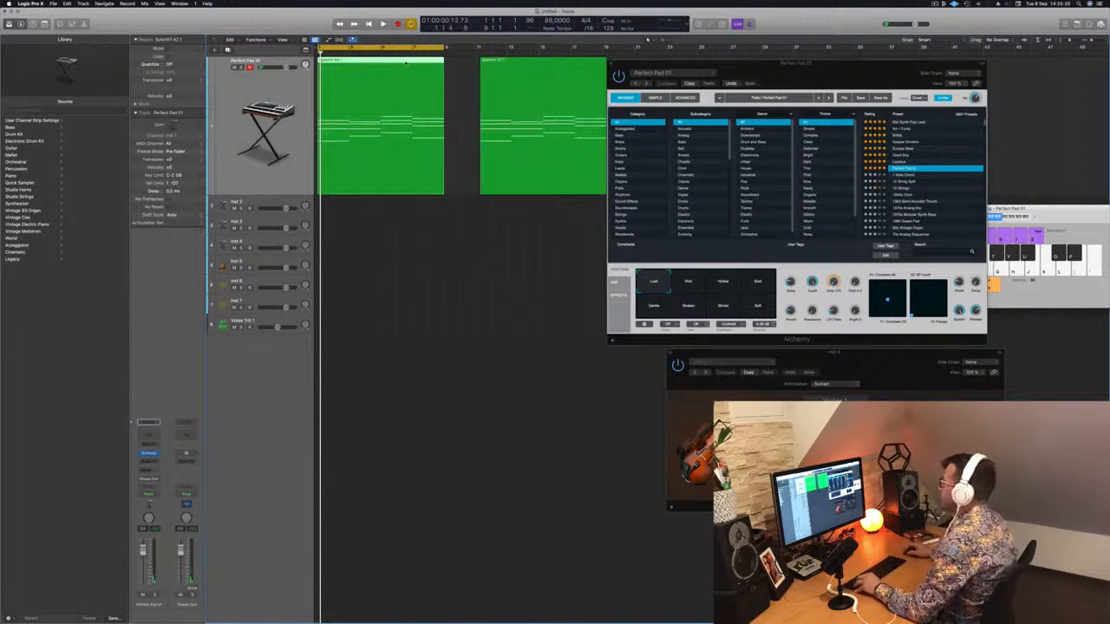
pyautogui.doubleClick(406, 62)
pyautogui.press('super+a')
pyautogui.hotkey('alt', 'shift', 'Down')
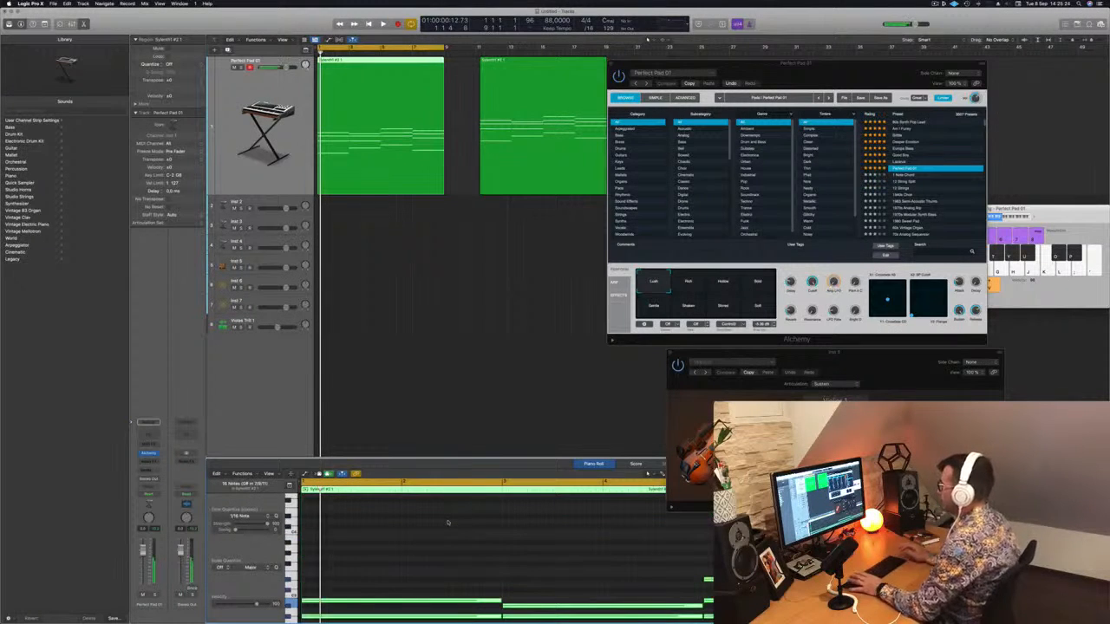
# Listen to the lowered pad chords and examine their notes in the Piano Roll, keeping the Alchemy window out of the way.
pyautogui.press('space')
pyautogui.moveTo(659, 63); pyautogui.dragTo(795, 79)
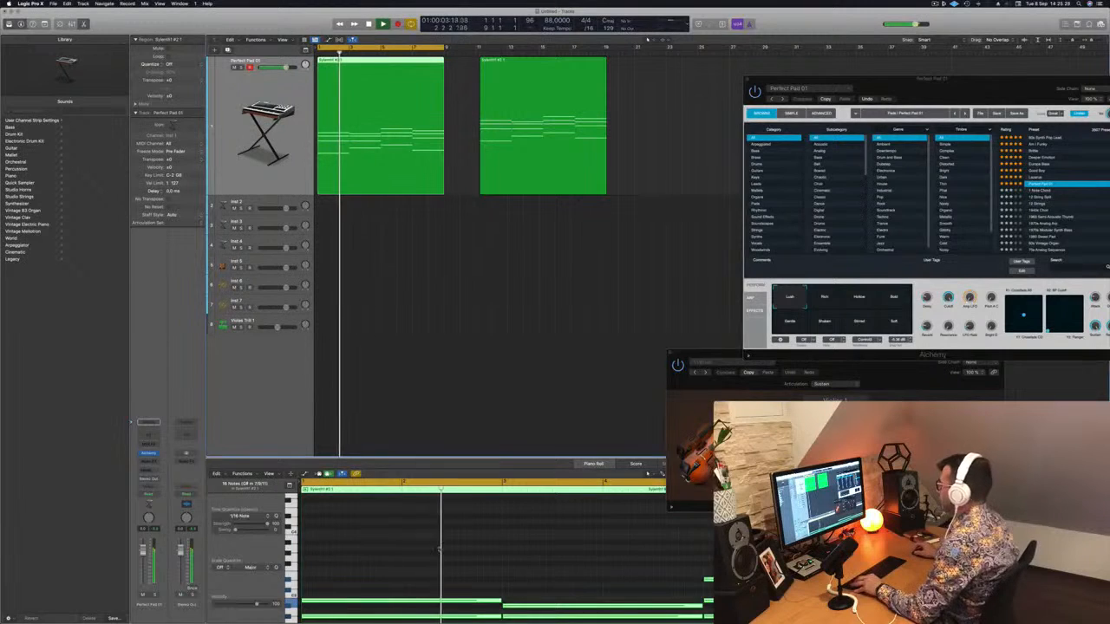
pyautogui.click(382, 175)
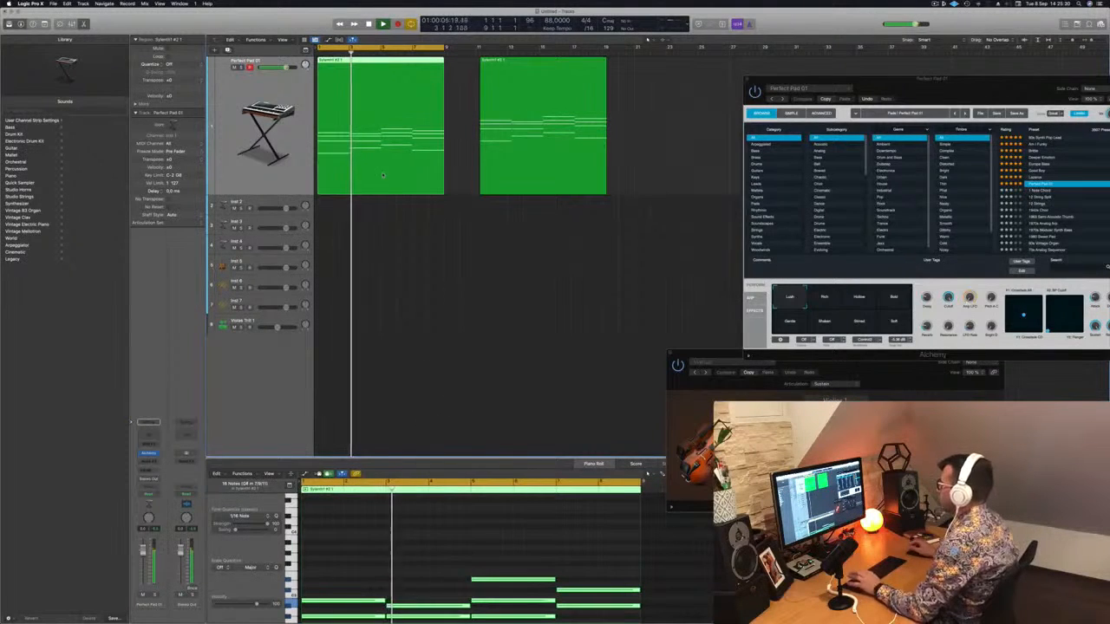
pyautogui.scroll(-5, 384, 165)
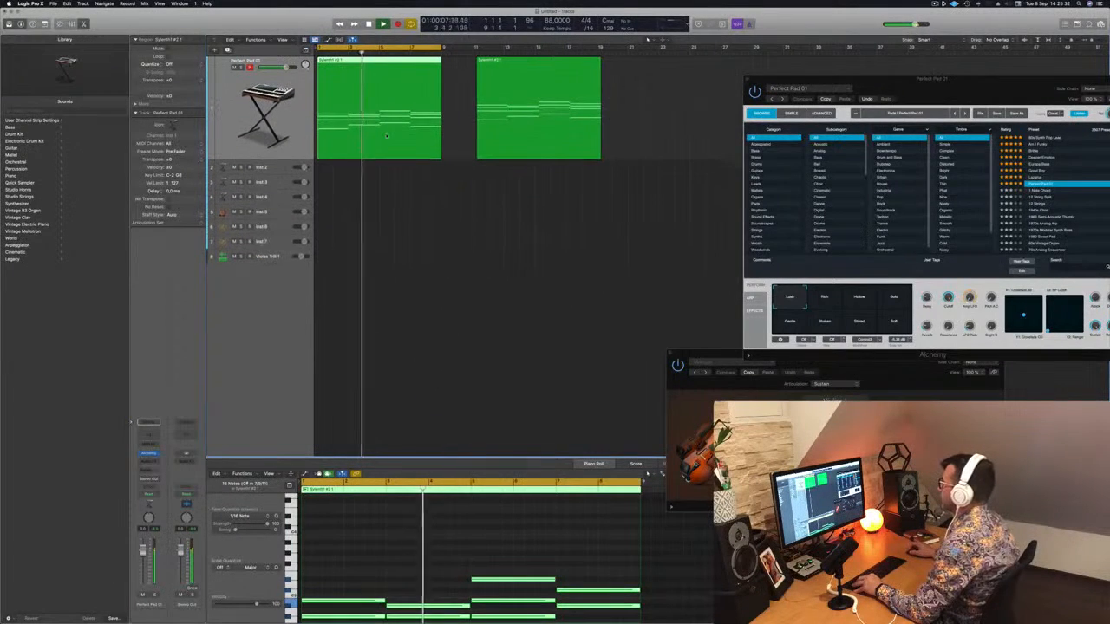
pyautogui.scroll(-3, 490, 565)
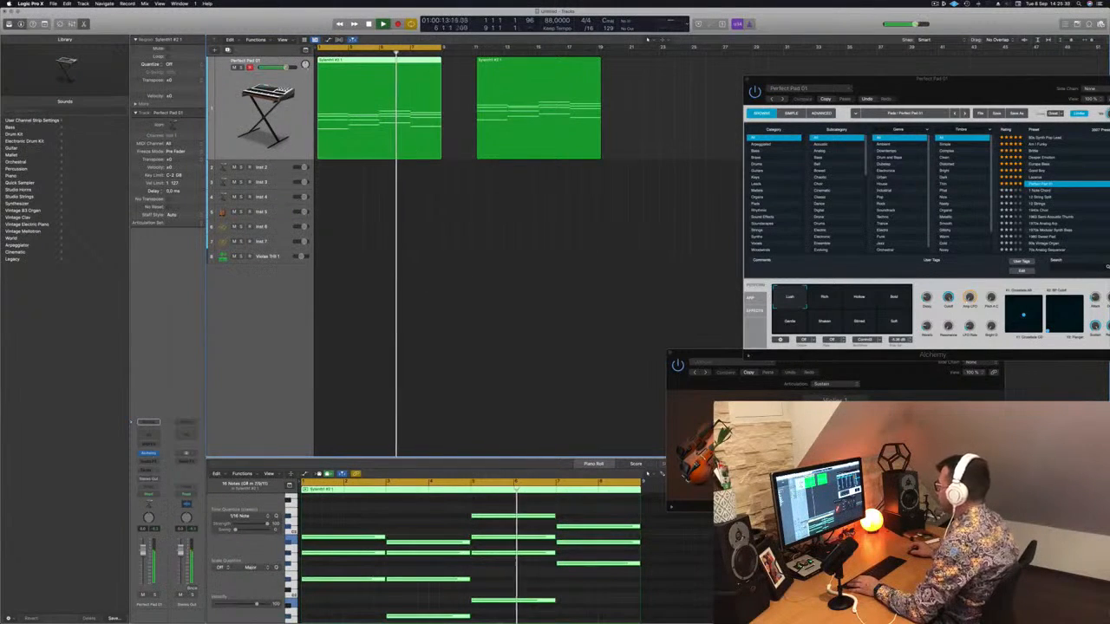
pyautogui.scroll(-5, 447, 342)
pyautogui.scroll(2, 350, 227)
pyautogui.press('space')
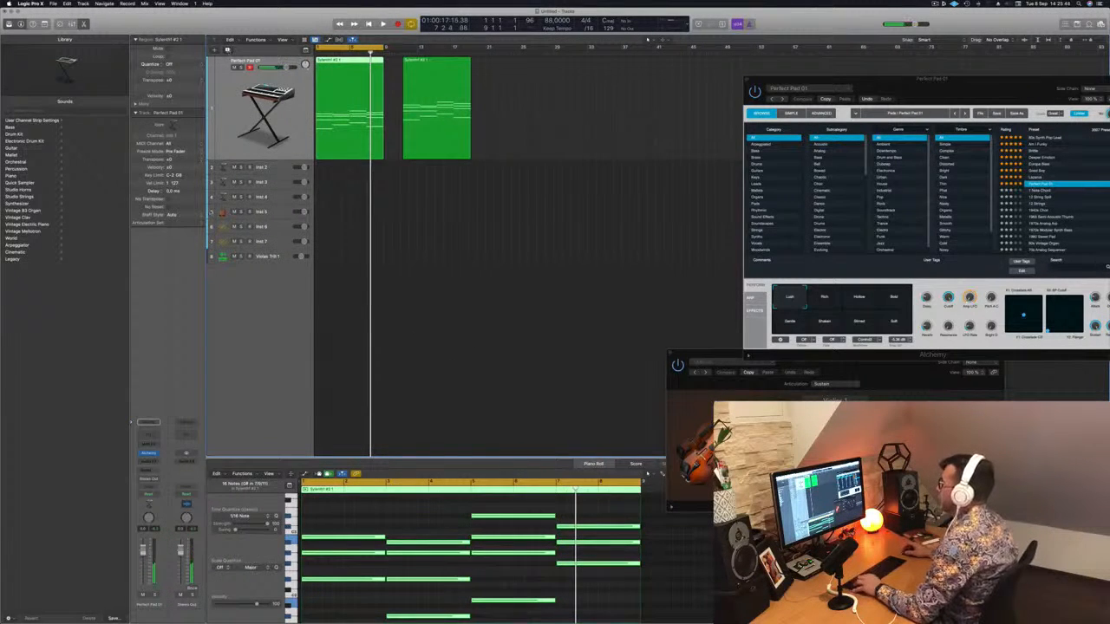
# Duplicate the Perfect Pad 01 track with its settings and copy the bar 1 region onto the new track.
pyautogui.press('super+d')
pyautogui.moveTo(340, 123); pyautogui.dragTo(339, 179)
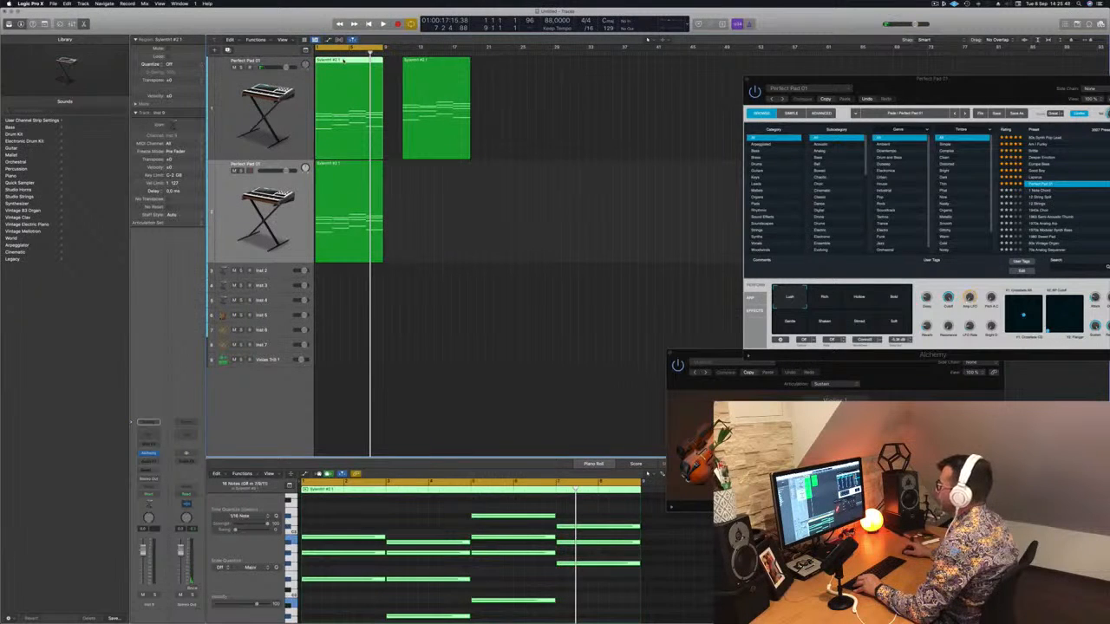
# Transpose all notes of the bar 1 region on the original pad track up one octave and start playback.
pyautogui.click(402, 518)
pyautogui.press('super+a')
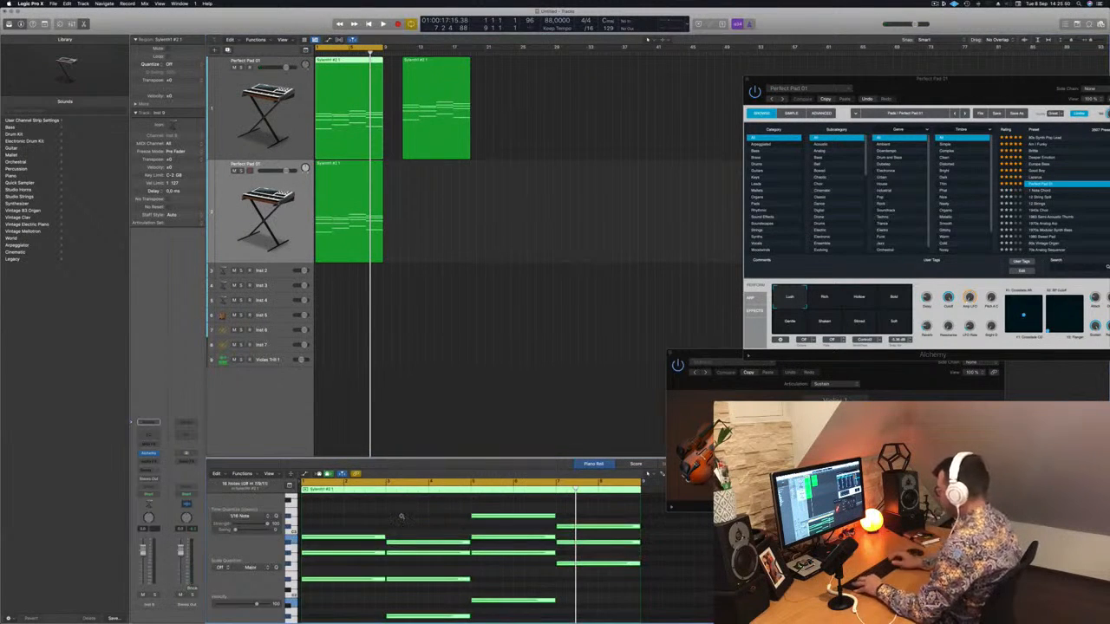
pyautogui.hotkey('alt', 'shift', 'Up')
pyautogui.press('space')
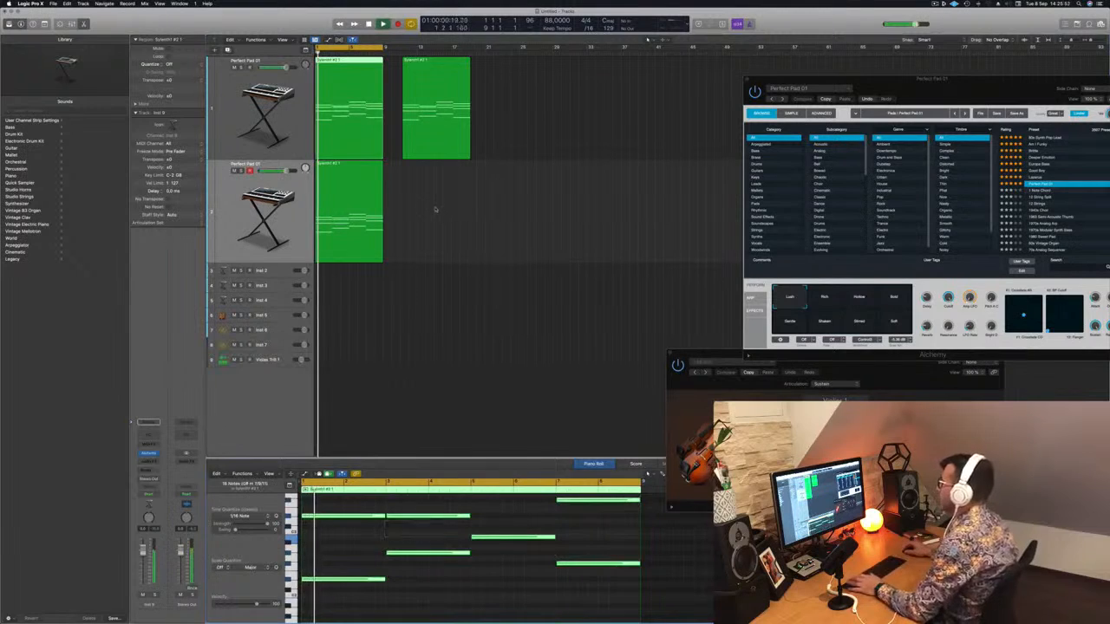
# Balance the volumes of the two Perfect Pad 01 tracks during playback, muting and unmuting the duplicate to compare.
pyautogui.click(278, 232)
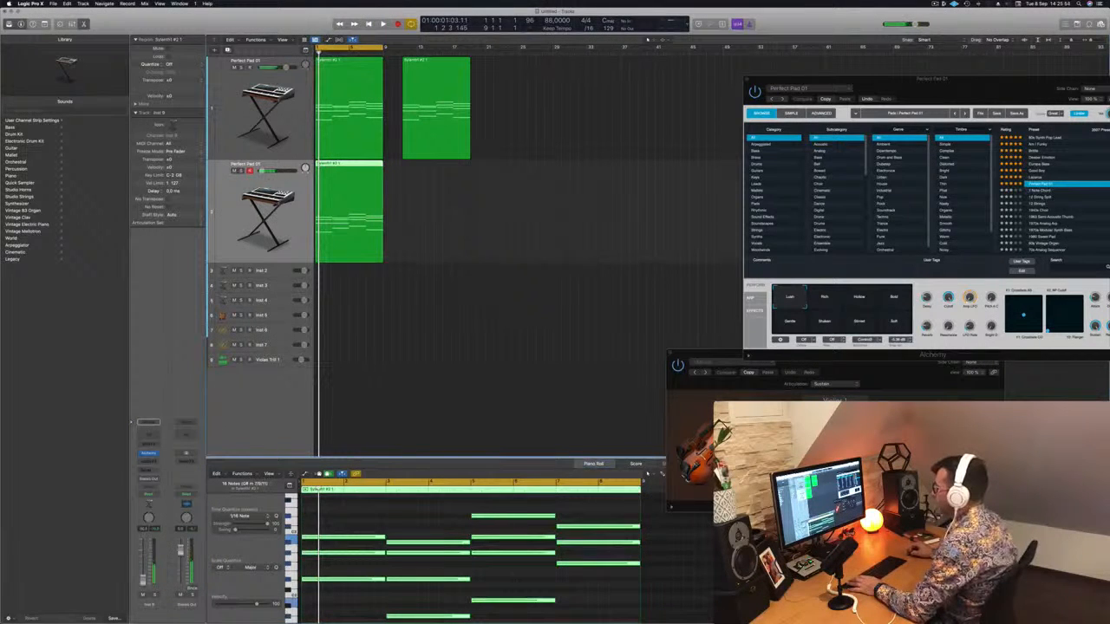
pyautogui.press('Up')
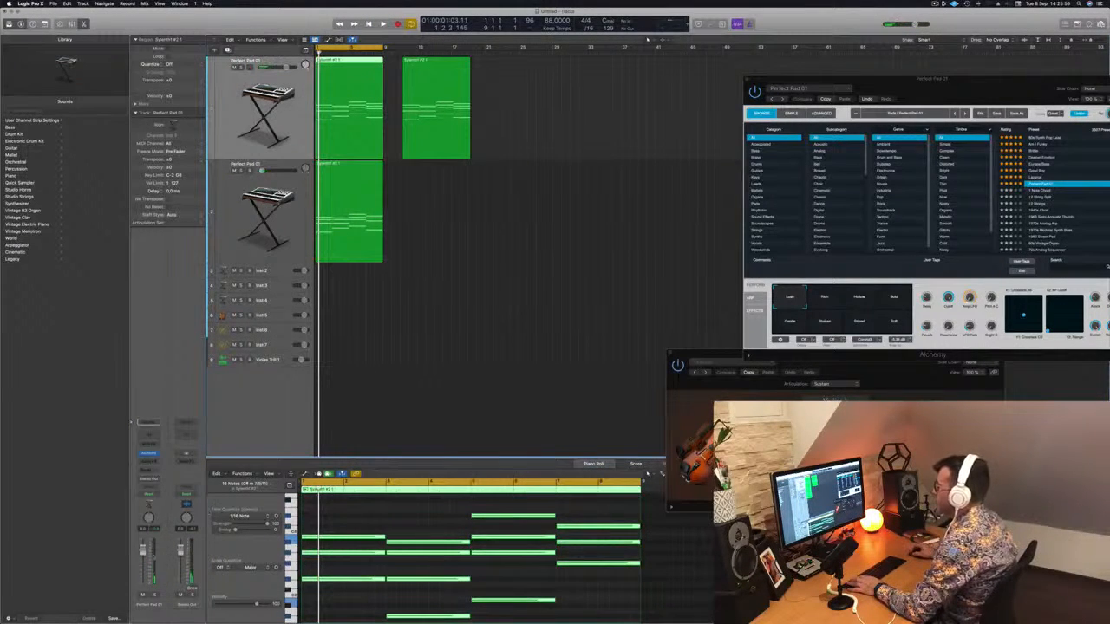
pyautogui.press('space')
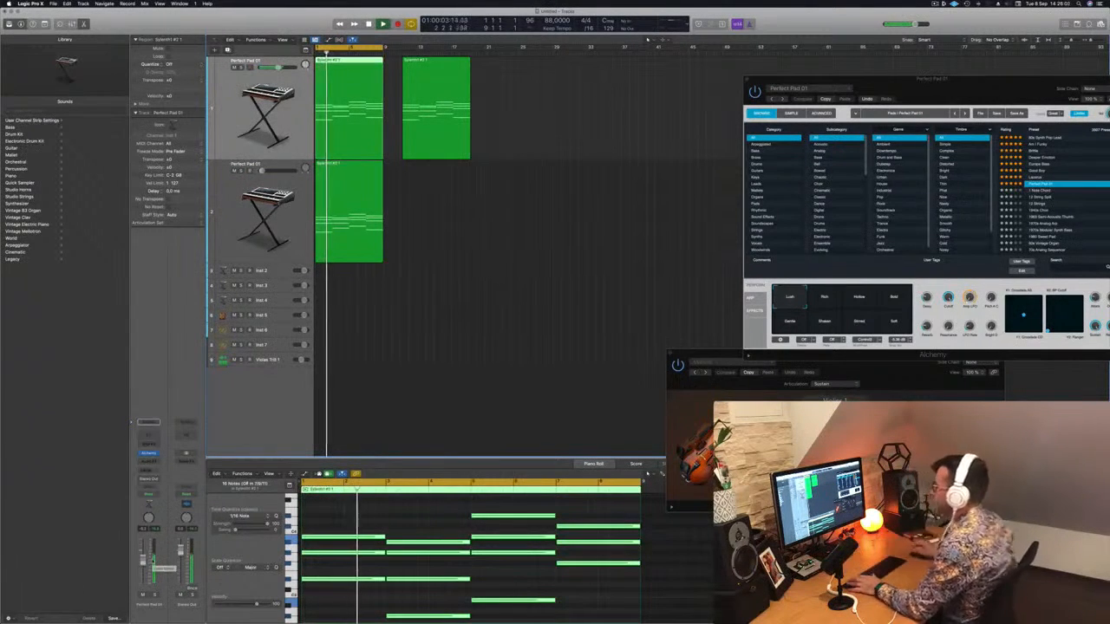
pyautogui.click(237, 244)
pyautogui.press('Return')
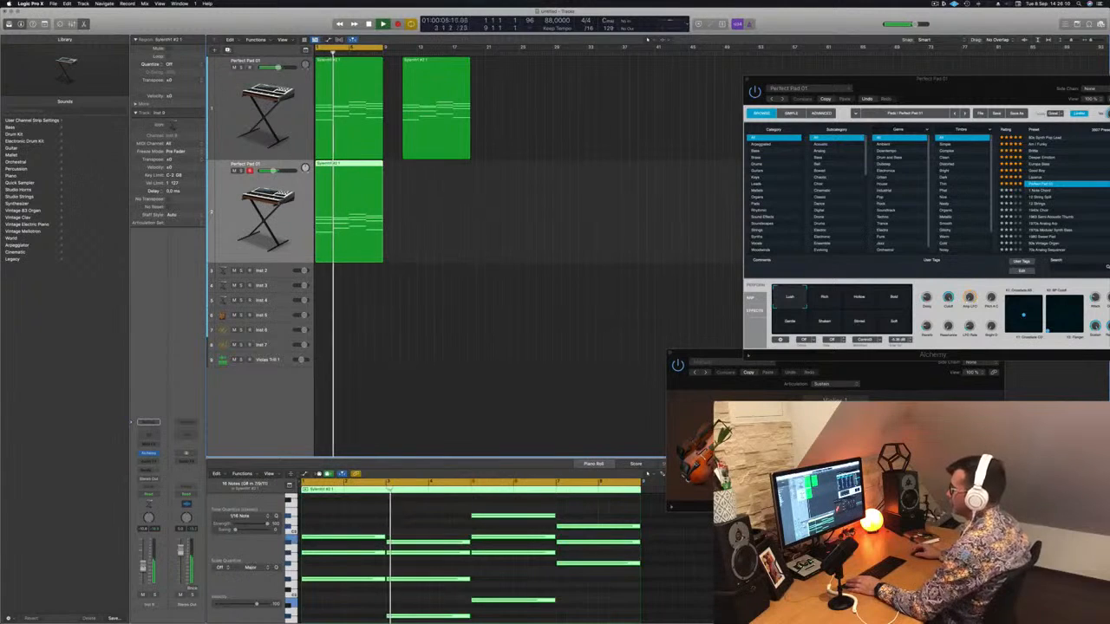
pyautogui.hotkey('ctrl', 'm')
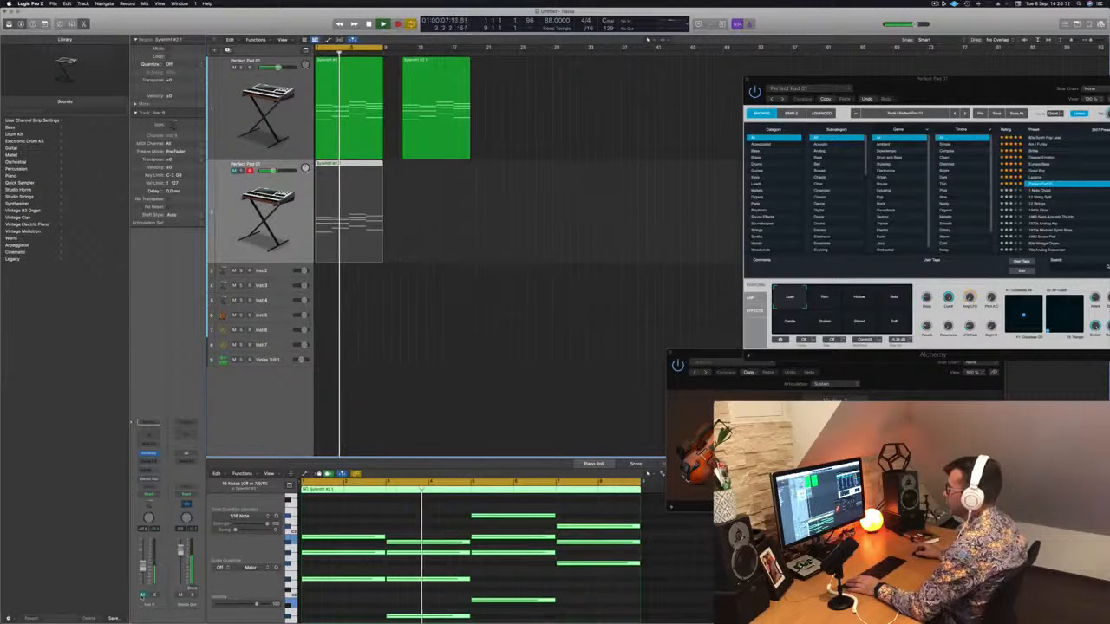
pyautogui.hotkey('ctrl', 'm')
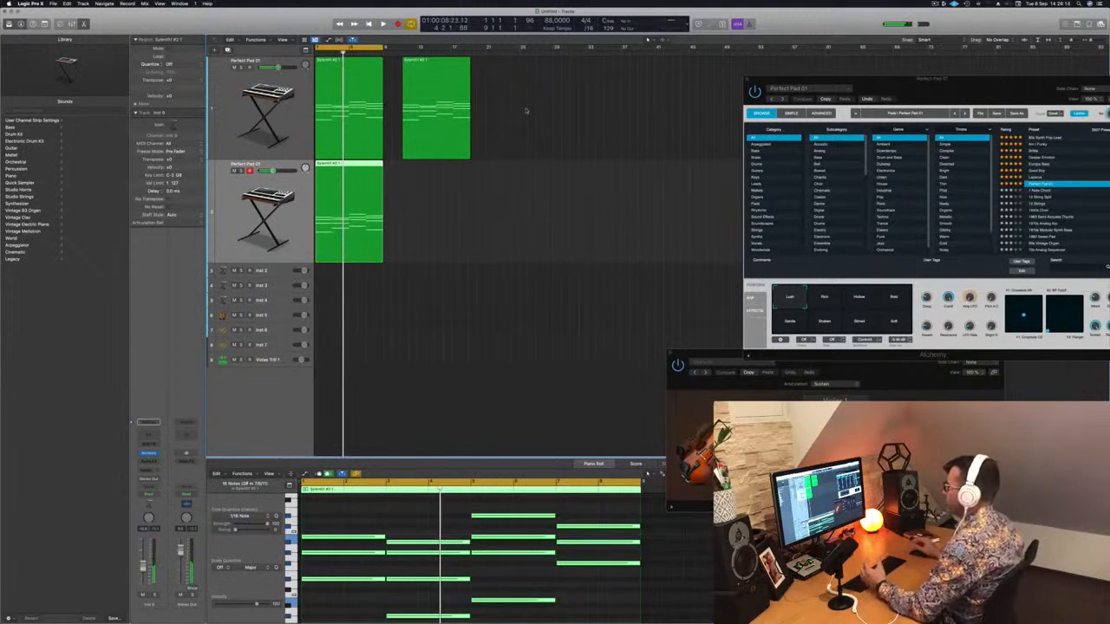
# Move the spare pad region on the first track to about bar 23, and play both pad layers from the start.
pyautogui.click(430, 64)
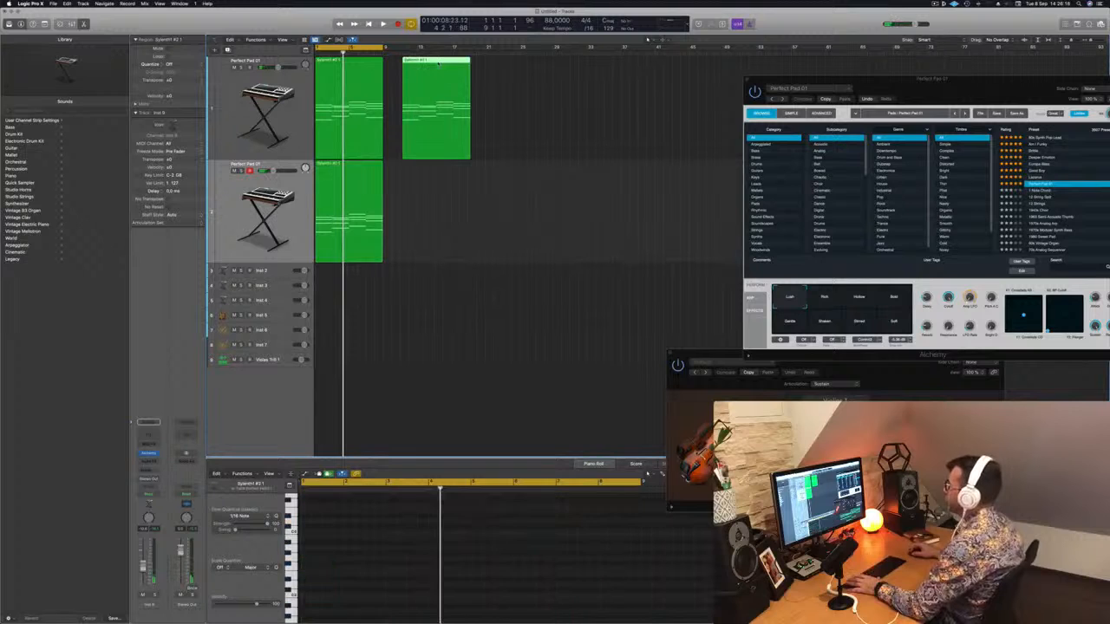
pyautogui.moveTo(430, 63); pyautogui.dragTo(528, 65)
pyautogui.press('Return')
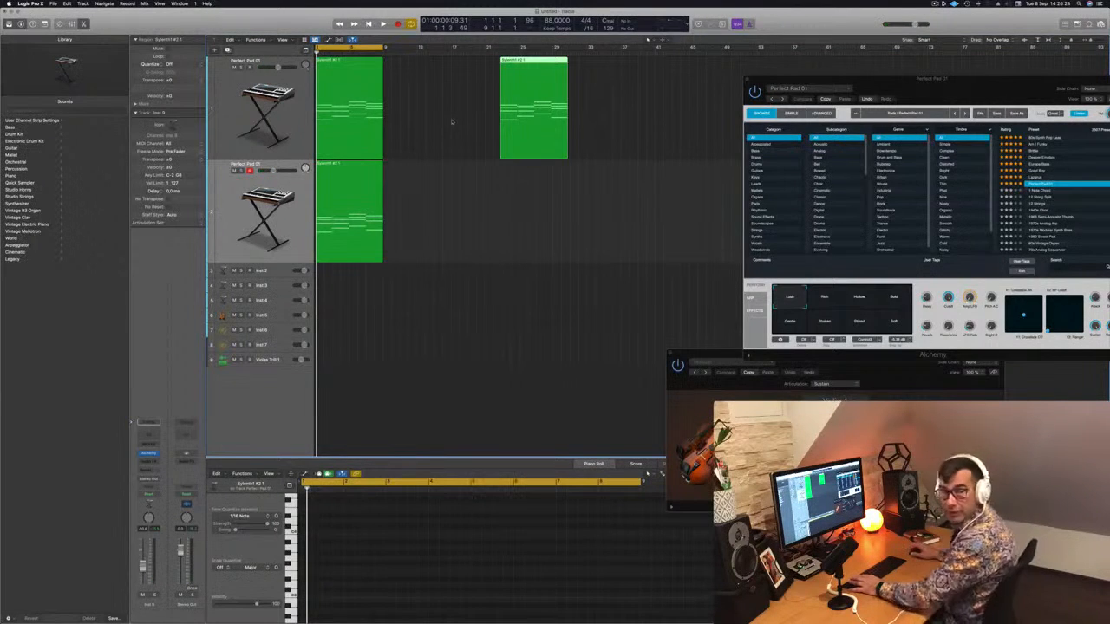
pyautogui.press('space')
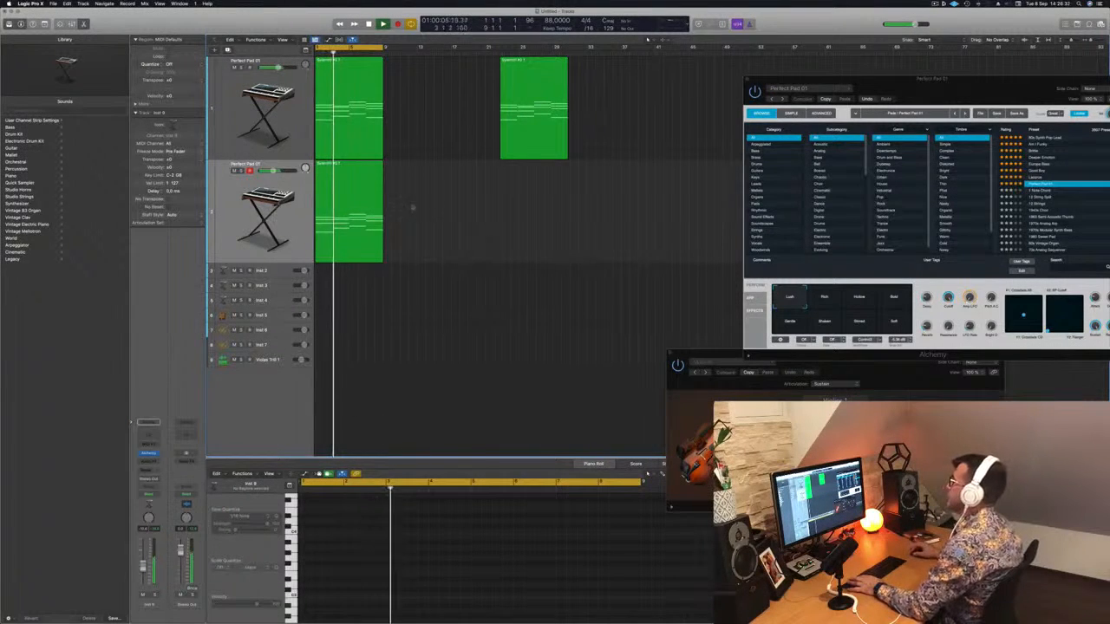
pyautogui.press('space')
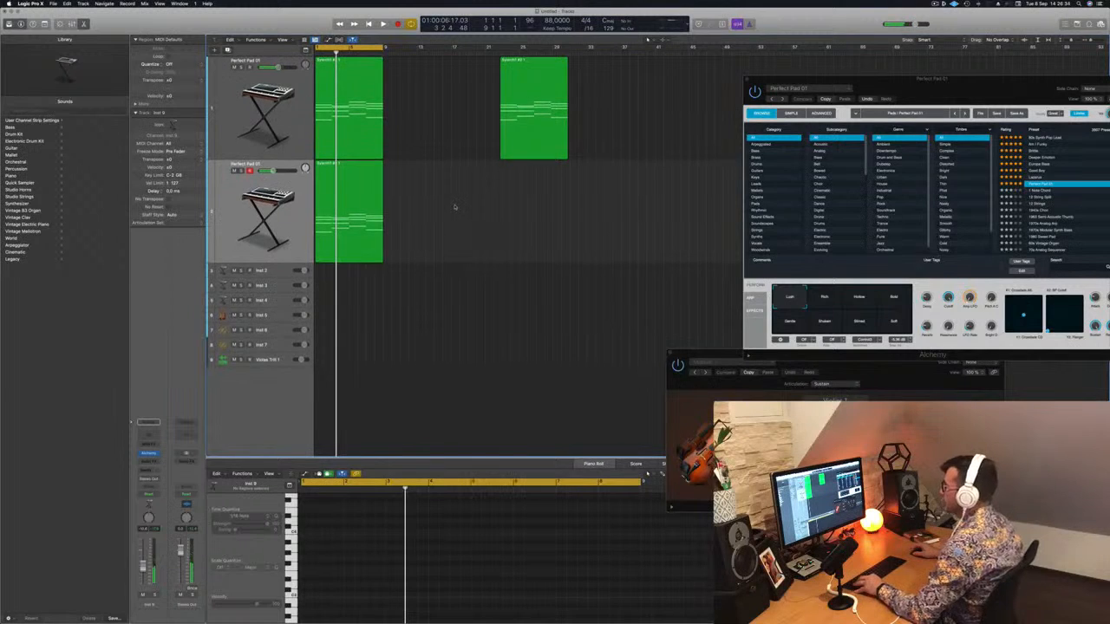
# Copy the spare region from the first pad track to bar 1 of the Inst 5 violin track.
pyautogui.scroll(-4, 455, 208)
pyautogui.click(354, 166)
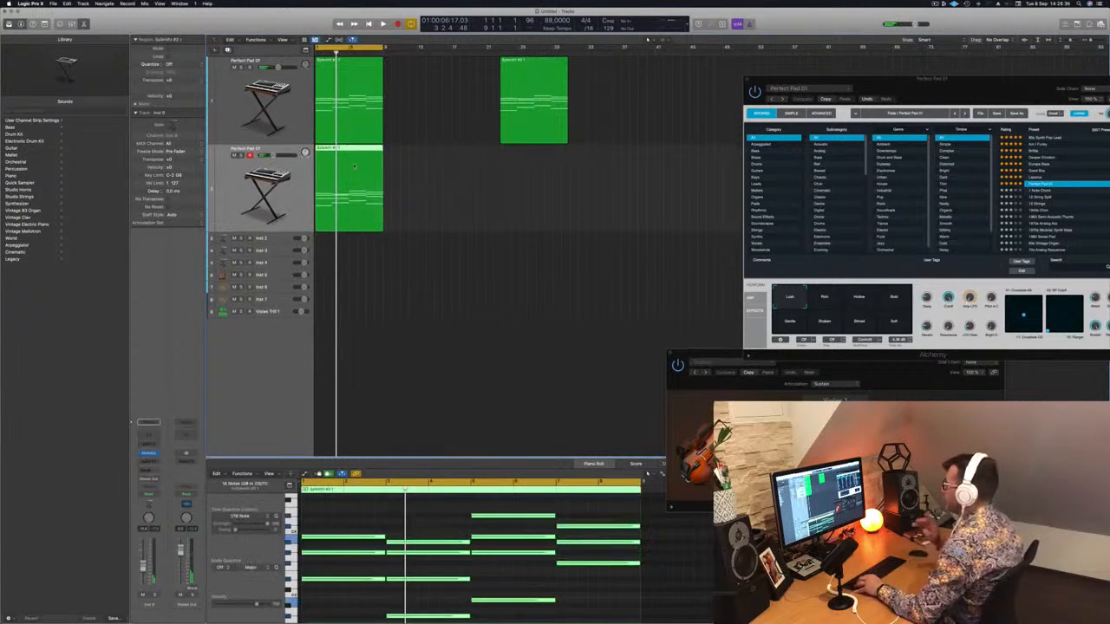
pyautogui.click(532, 66)
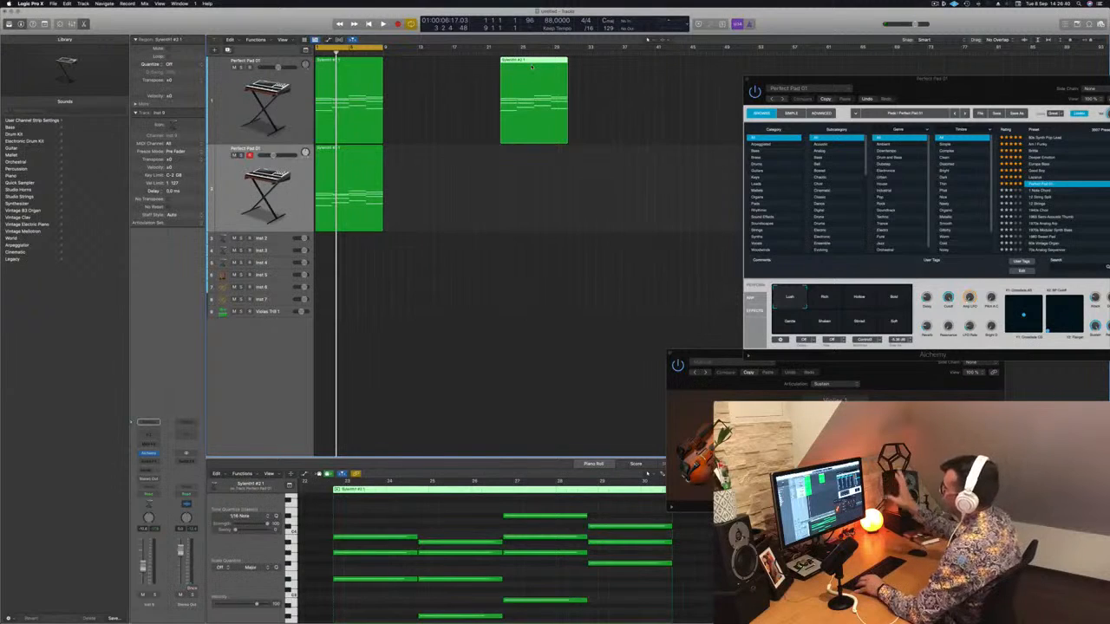
pyautogui.moveTo(533, 67); pyautogui.dragTo(347, 279)
pyautogui.click(273, 279)
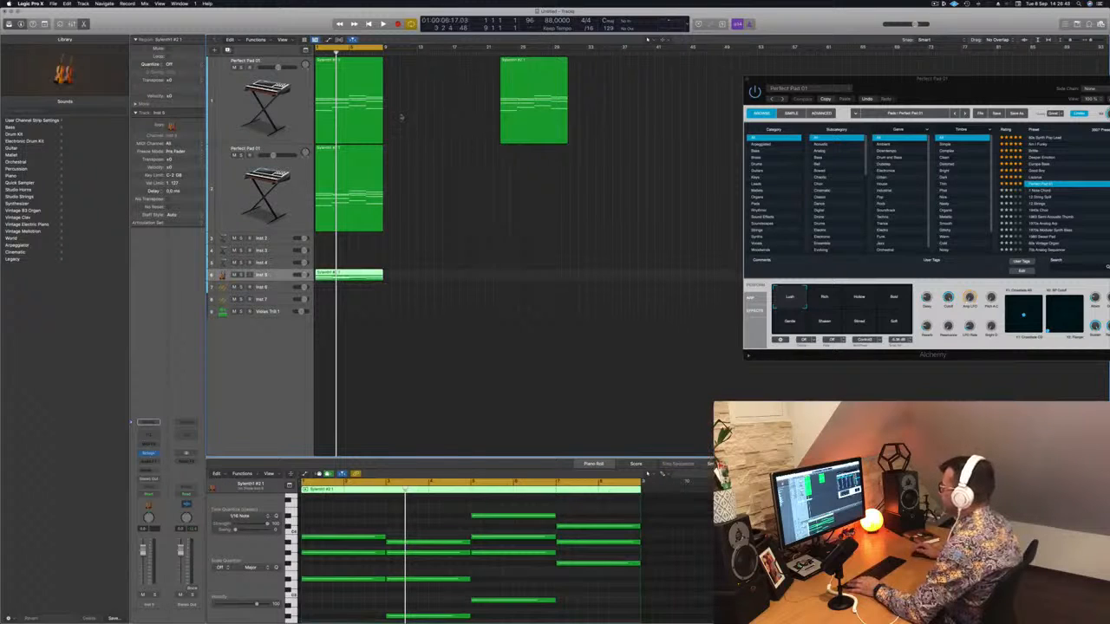
# Open the Studio Strings instrument of Inst 5 in a clear spot, and enlarge the Inst 5 track's height.
pyautogui.click(149, 455)
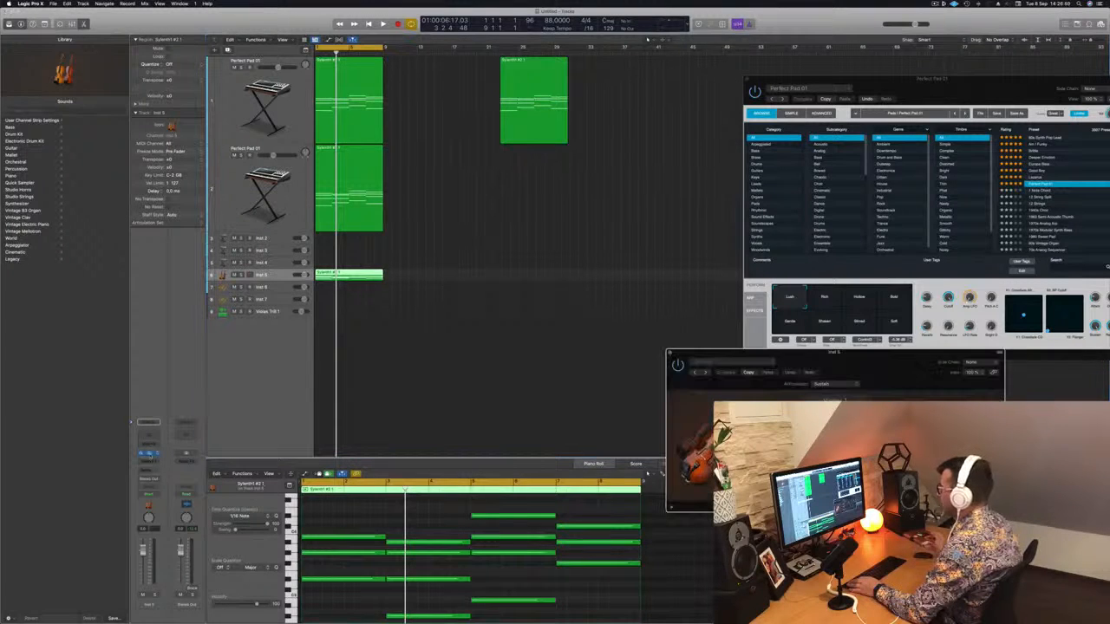
pyautogui.moveTo(872, 358); pyautogui.dragTo(665, 185)
pyautogui.click(278, 287)
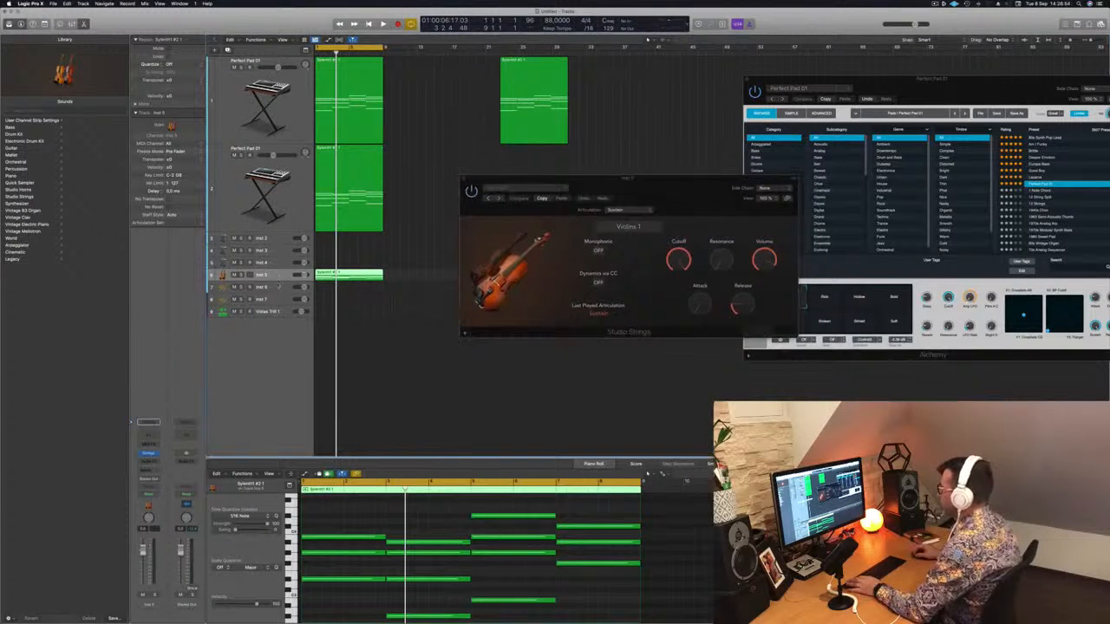
pyautogui.moveTo(278, 280); pyautogui.dragTo(281, 366)
# Play the pads together with the violin layer and lower the Inst 5 volume.
pyautogui.press('space')
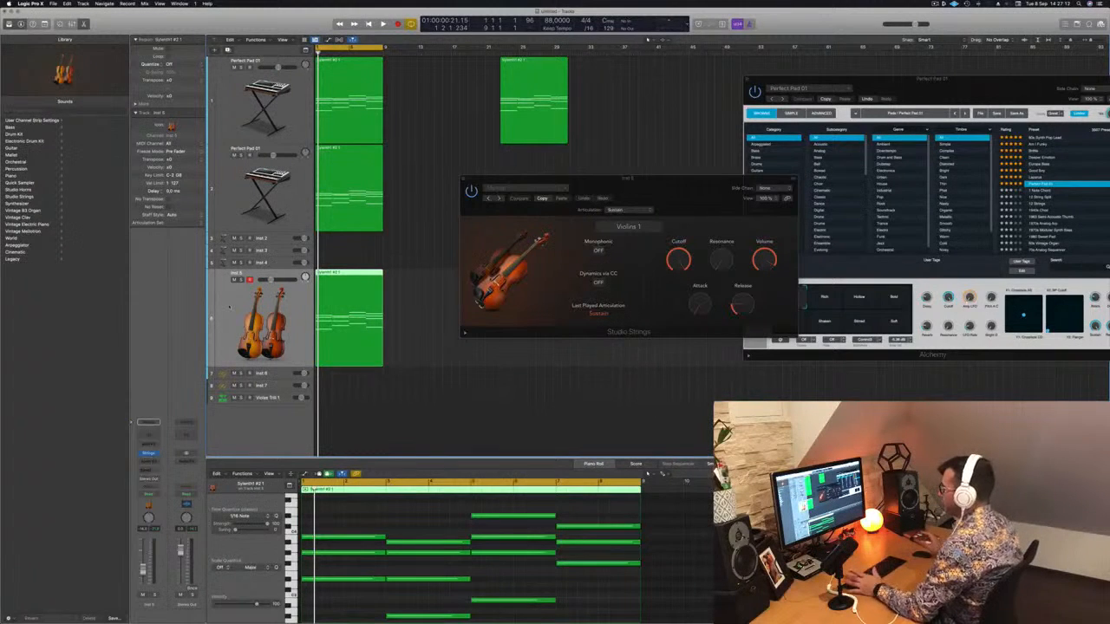
pyautogui.hscroll(-1, 230, 307)
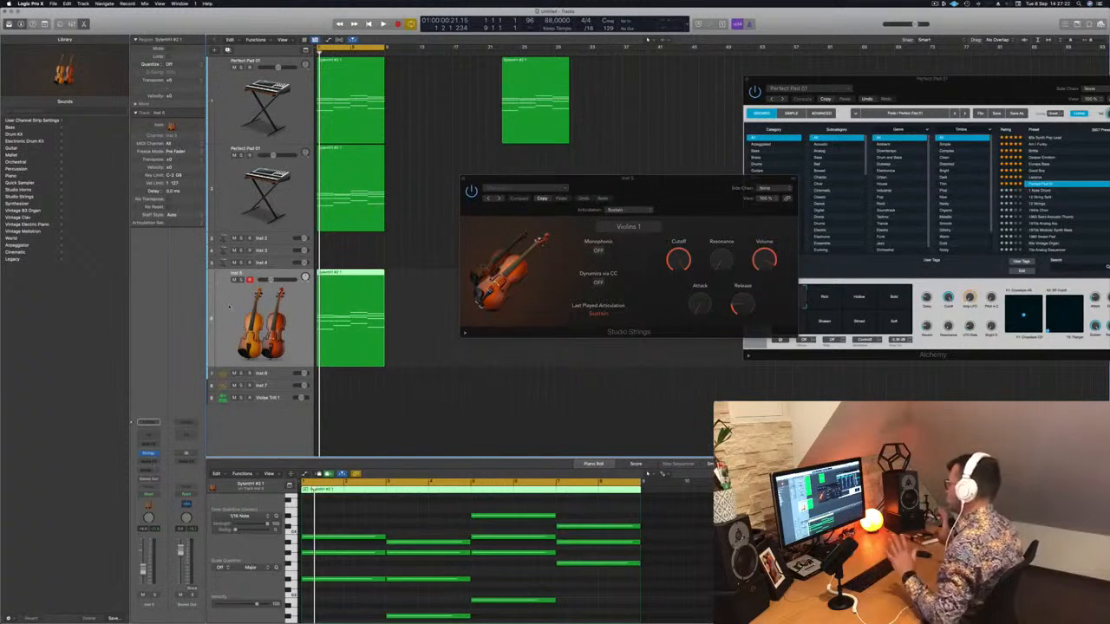
pyautogui.press('space')
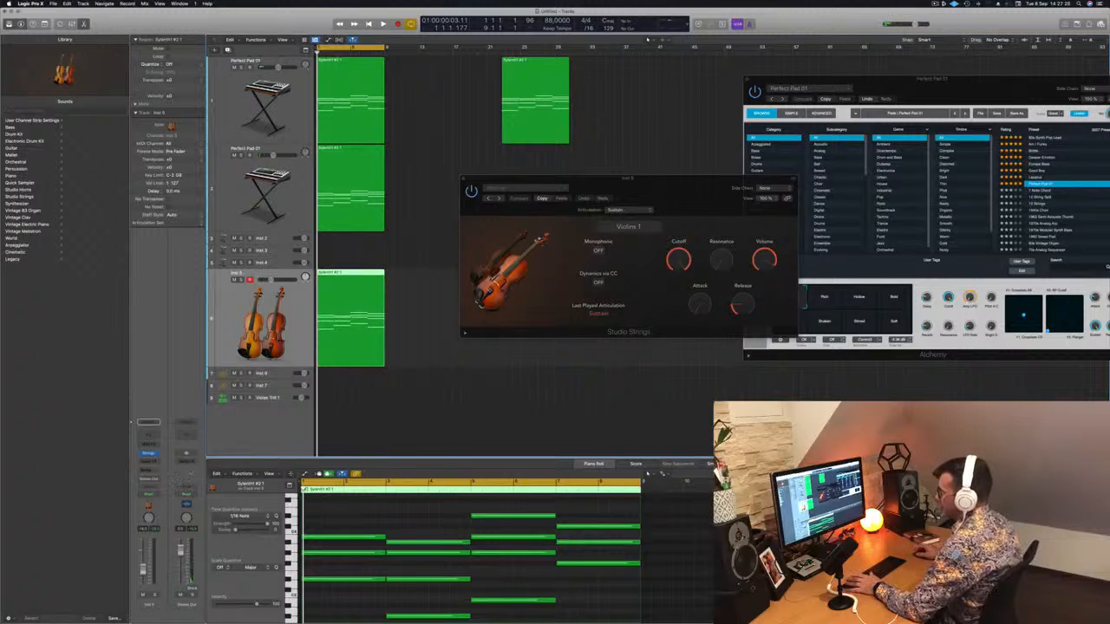
# Add a send to Bus 1 on the Inst 5 channel.
pyautogui.click(178, 481)
pyautogui.moveTo(180, 480)
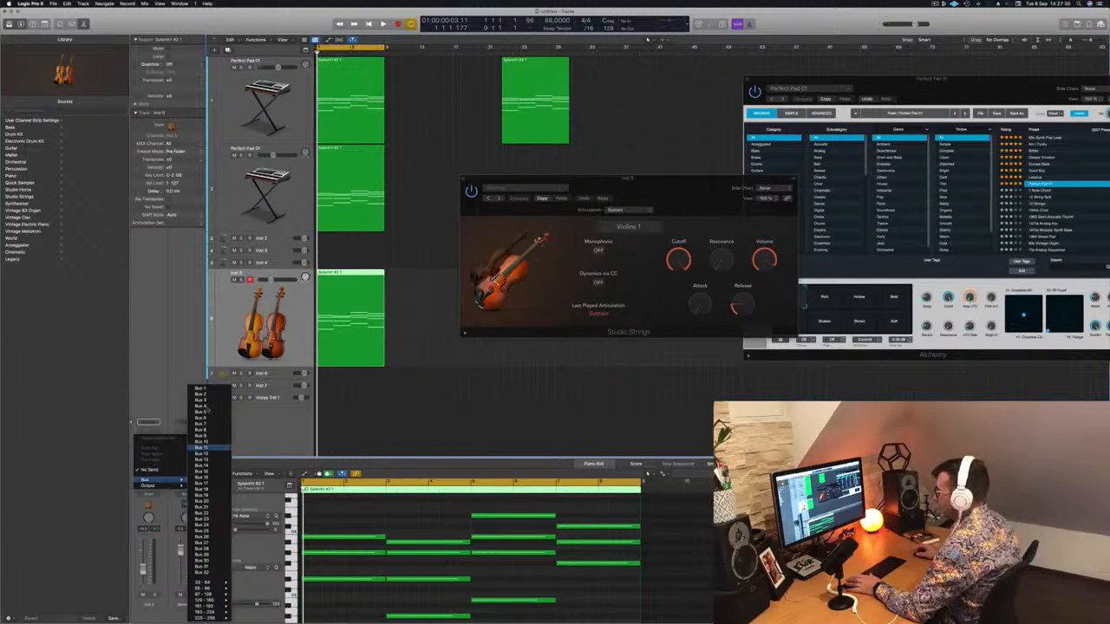
pyautogui.click(203, 389)
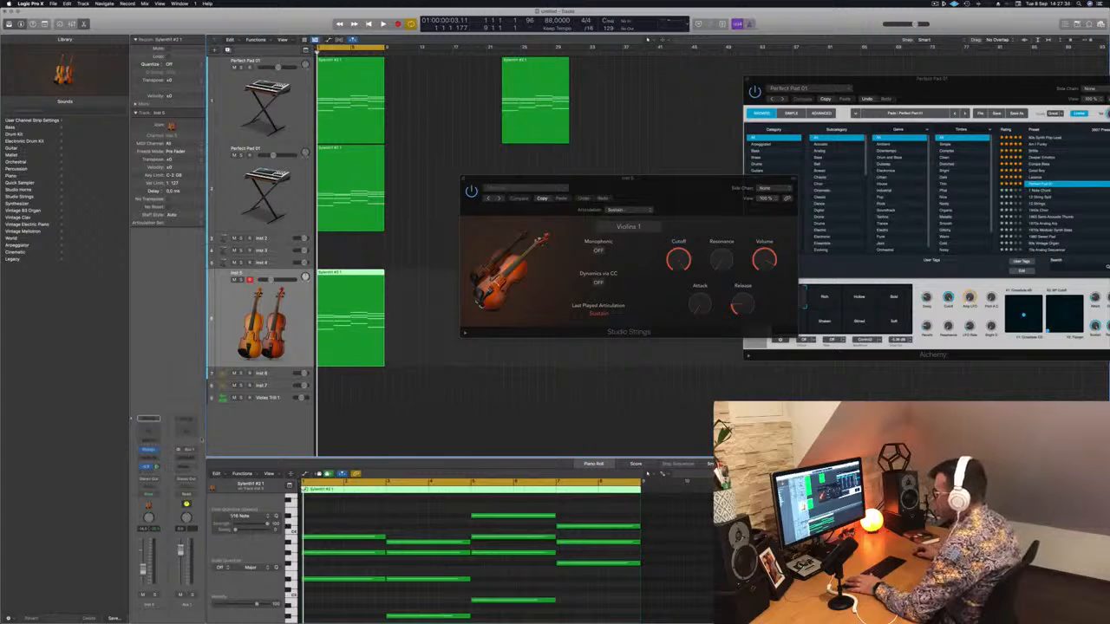
# Insert a stereo SilverVerb reverb on the Aux 1 channel and move its window aside.
pyautogui.click(184, 455)
pyautogui.moveTo(195, 594)
pyautogui.moveTo(191, 576)
pyautogui.moveTo(257, 588)
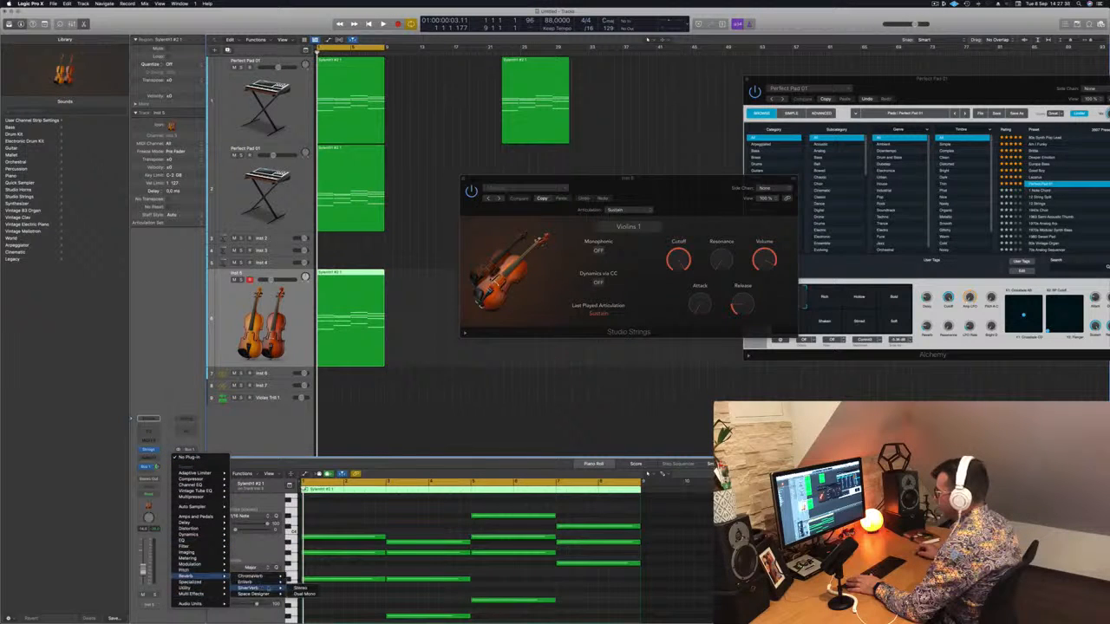
pyautogui.click(302, 588)
pyautogui.moveTo(394, 91); pyautogui.dragTo(372, 91)
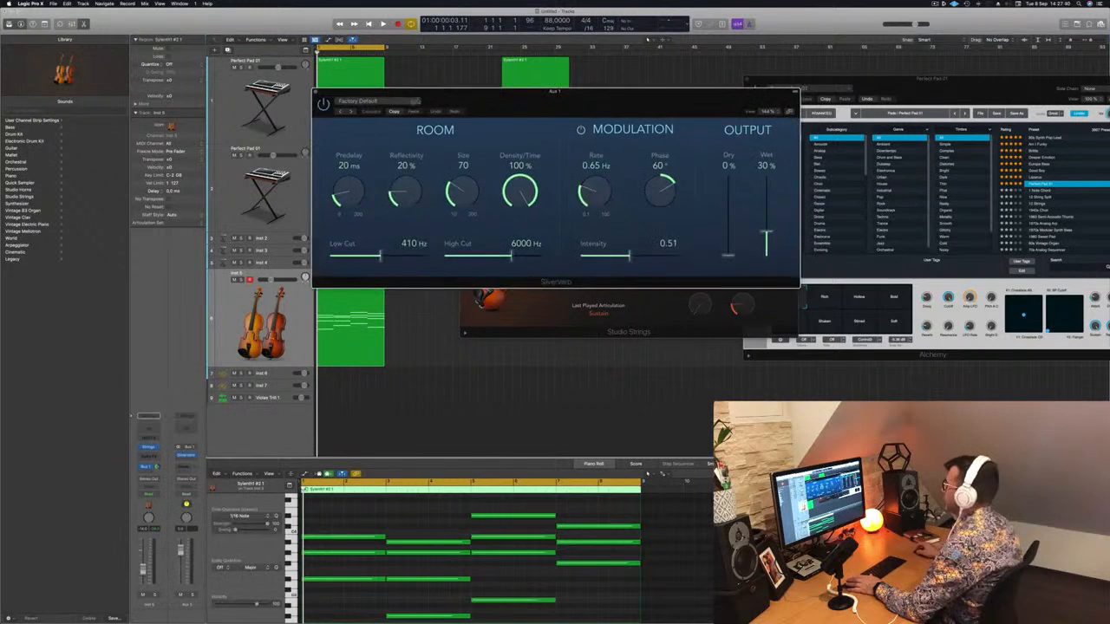
# Load the SilverVerb preset with 92 % reflectivity and size 162, raise the wet output to 100 %, and close the plug-in.
pyautogui.click(358, 101)
pyautogui.click(381, 228)
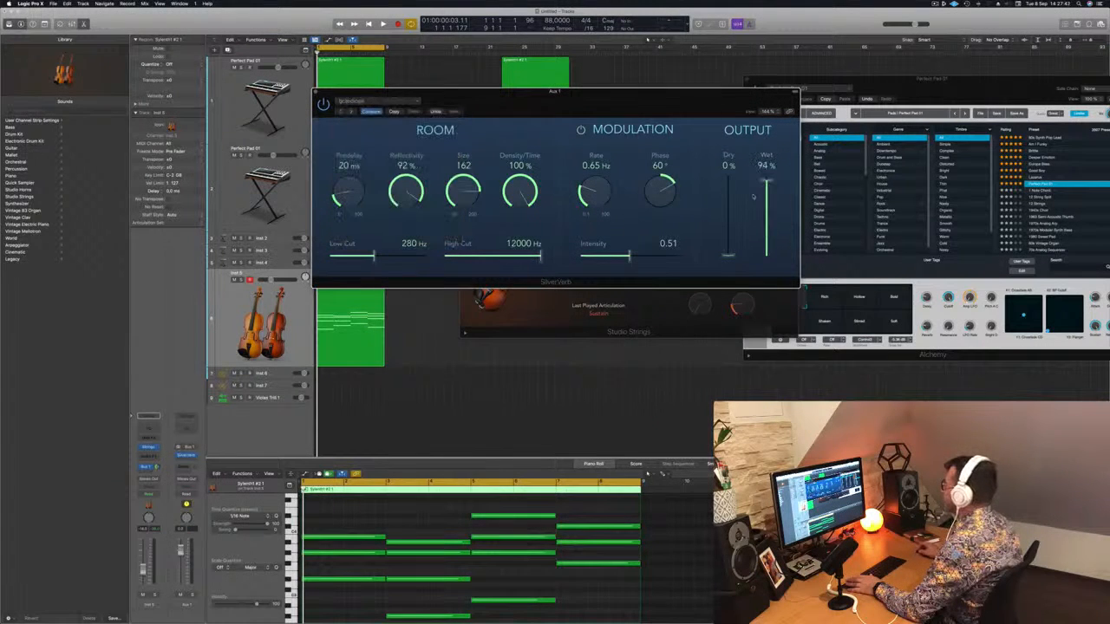
pyautogui.moveTo(767, 180); pyautogui.dragTo(775, 139)
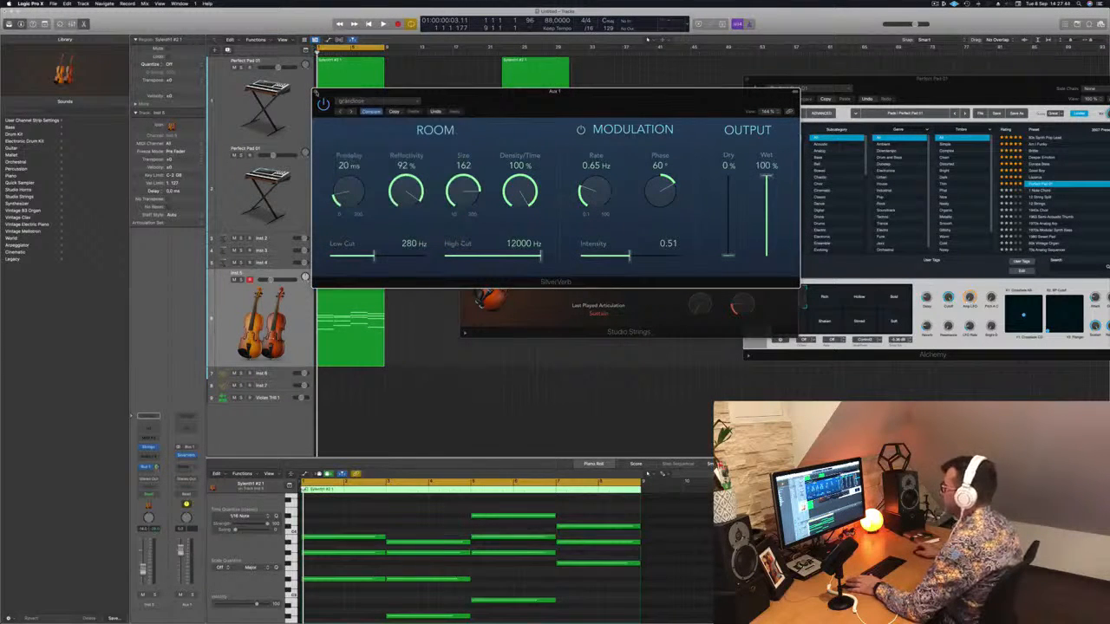
pyautogui.click(317, 93)
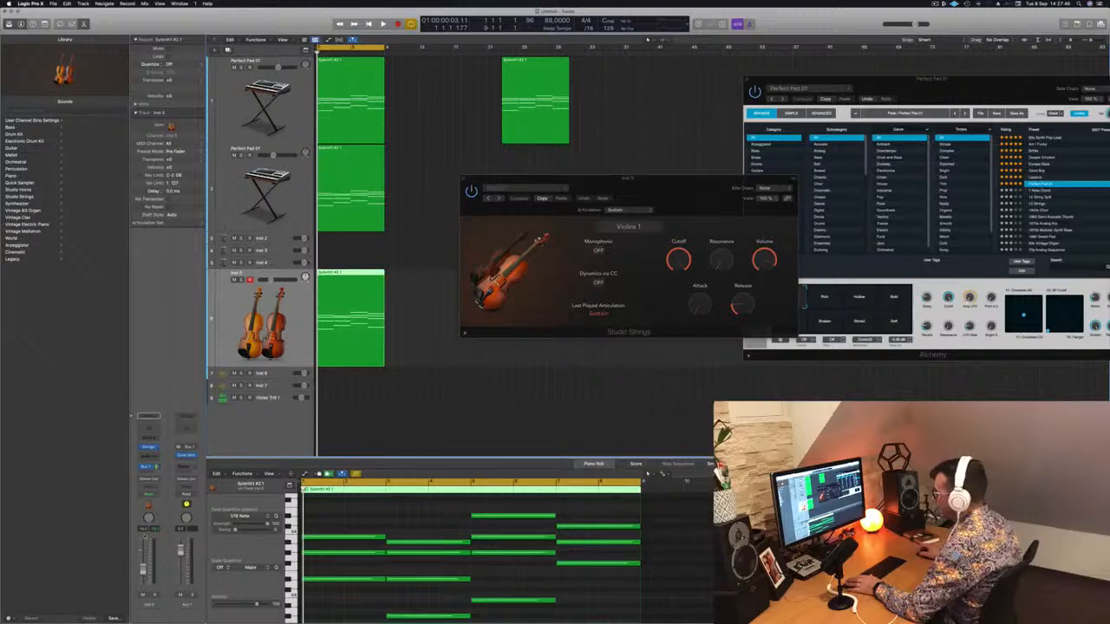
# Add a Channel EQ to Inst 5 and apply a 12 dB/Oct low cut at about 1020 Hz while listening to playback.
pyautogui.press('space')
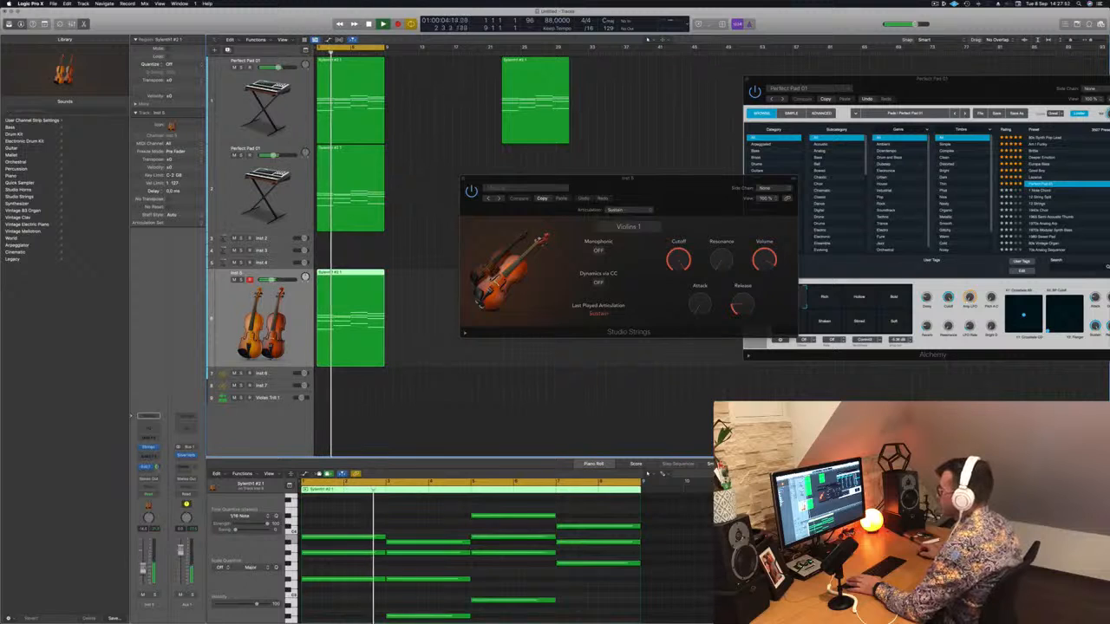
pyautogui.click(148, 429)
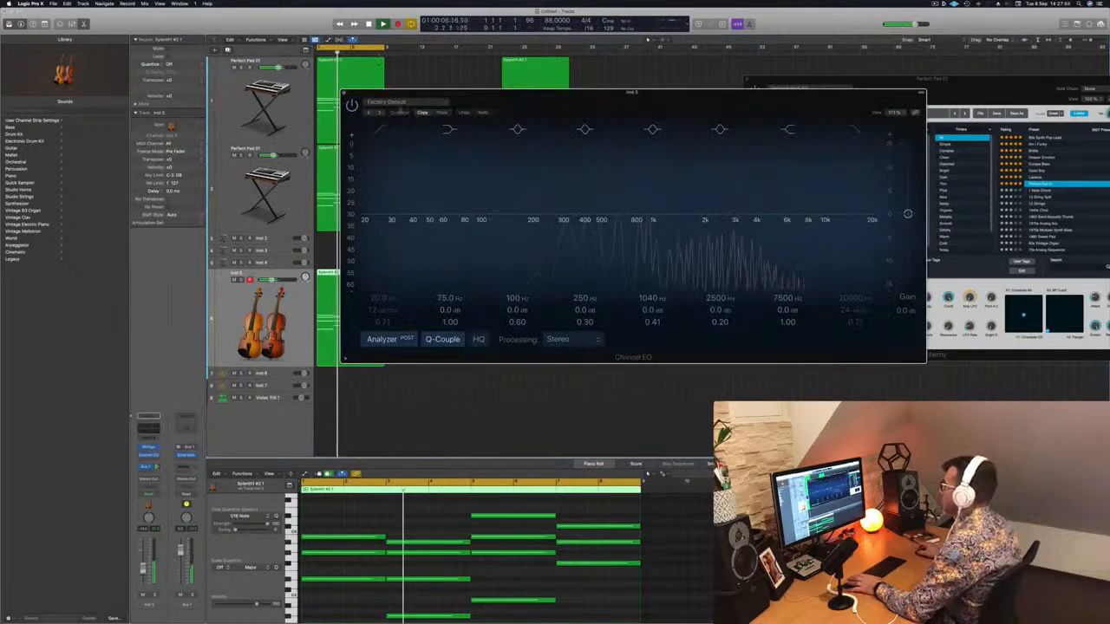
pyautogui.moveTo(589, 100); pyautogui.dragTo(539, 88)
pyautogui.press('space')
pyautogui.click(333, 118)
pyautogui.moveTo(324, 167); pyautogui.dragTo(605, 211)
pyautogui.press('space')
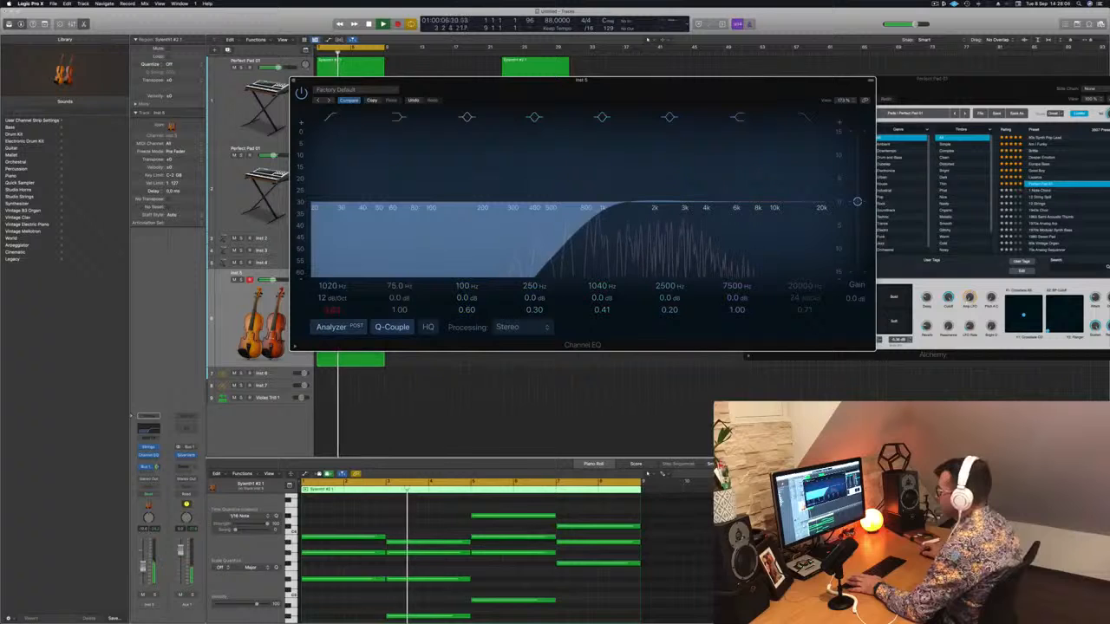
pyautogui.moveTo(399, 86); pyautogui.dragTo(659, 93)
pyautogui.click(554, 88)
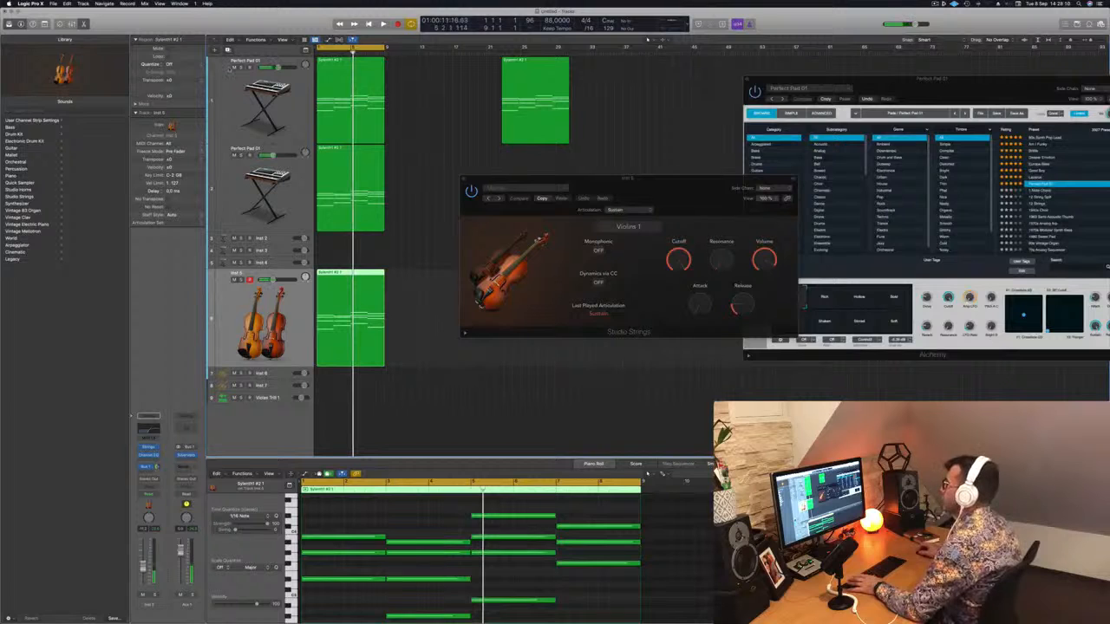
# Duplicate the Inst 5 violin track with its settings and copy its region to bar 1 of the duplicate.
pyautogui.press('alt+super+n')
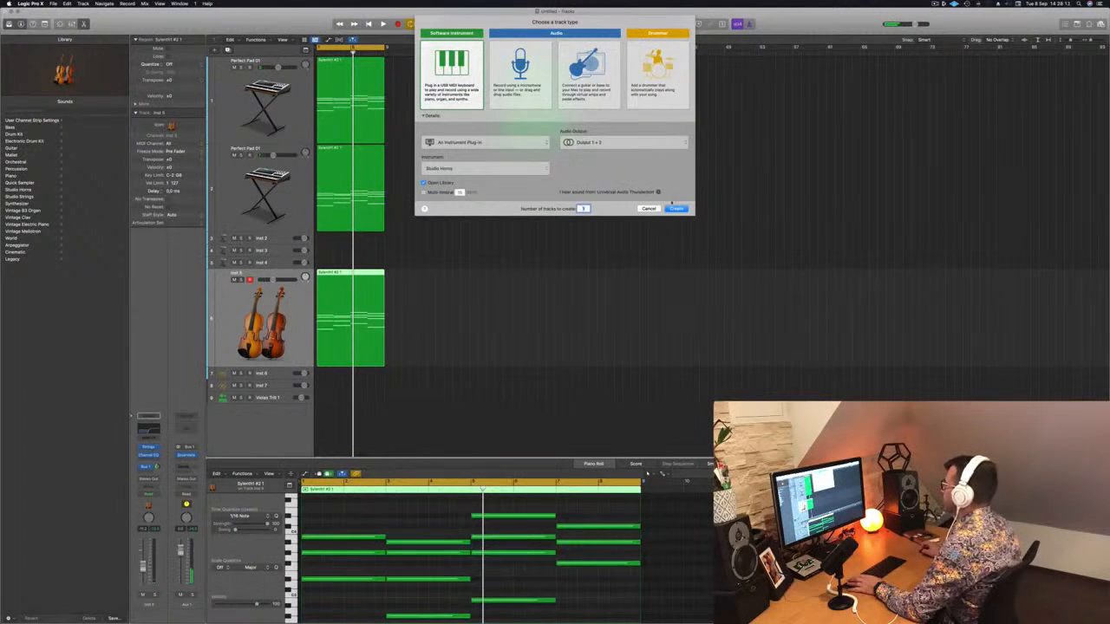
pyautogui.click(650, 209)
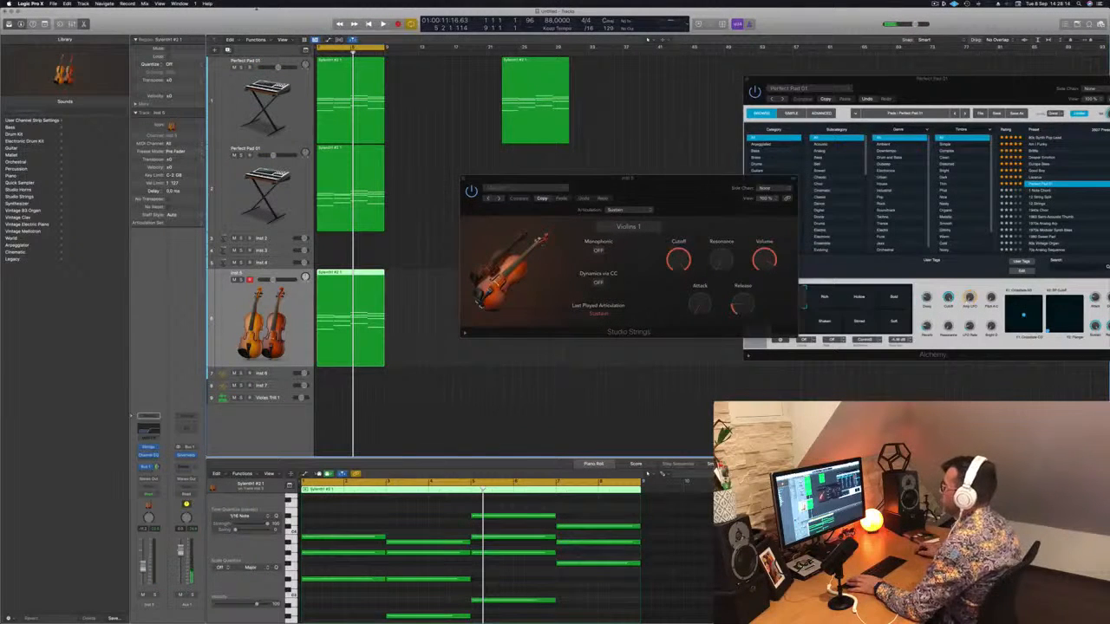
pyautogui.press('super+d')
pyautogui.moveTo(344, 337); pyautogui.dragTo(344, 344)
pyautogui.moveTo(341, 390); pyautogui.dragTo(341, 390)
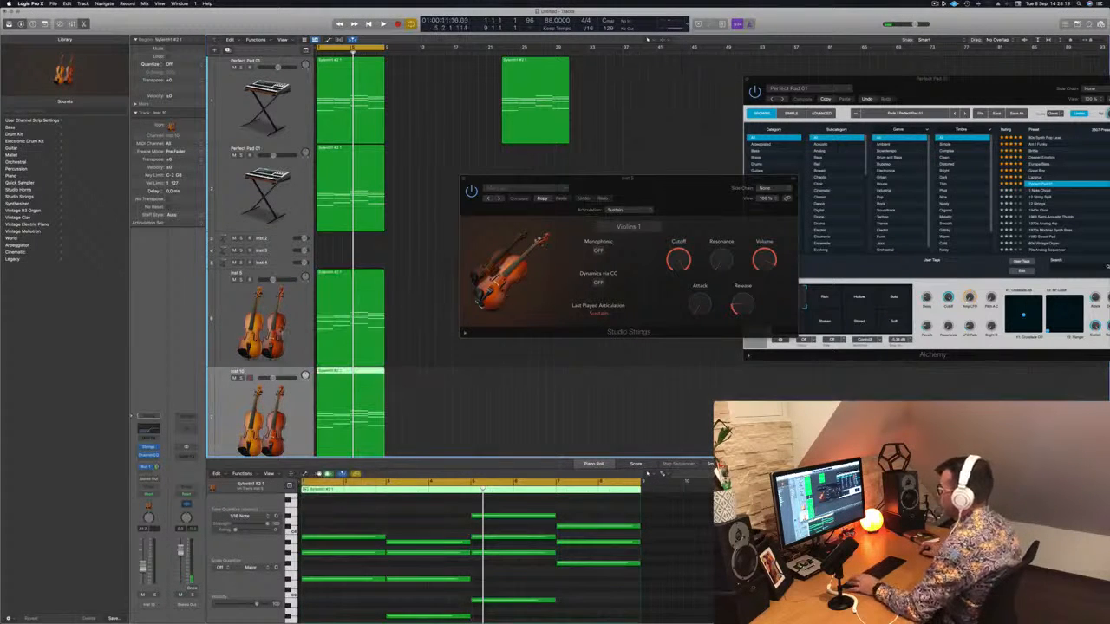
# Pan the Inst 5 violin track and its duplicate Inst 10 to opposite sides while the layers play.
pyautogui.click(273, 311)
pyautogui.press('space')
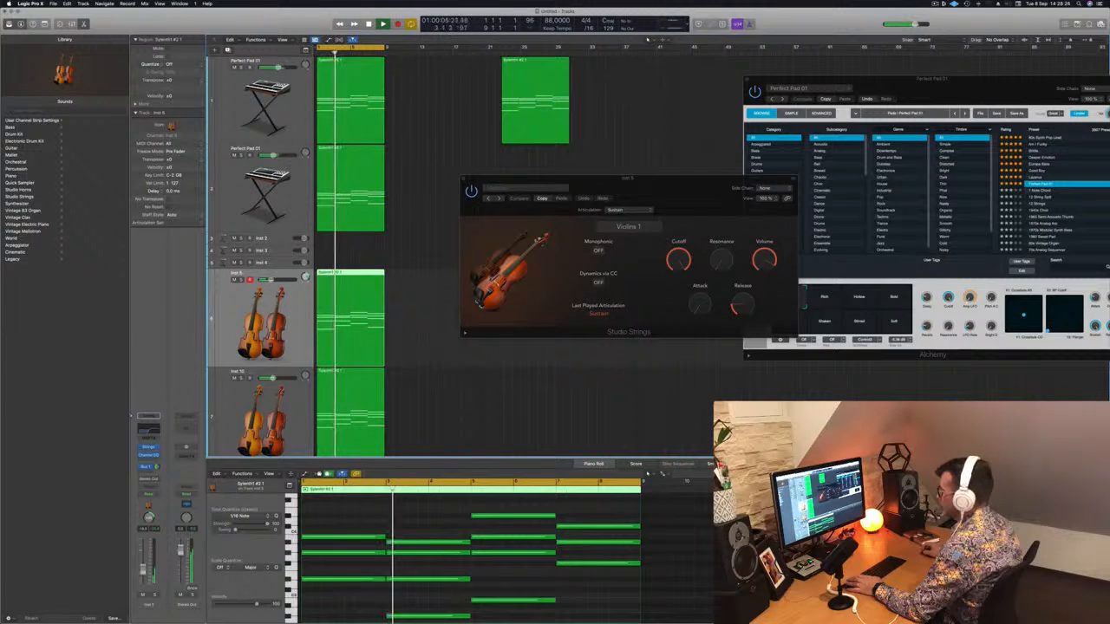
pyautogui.scroll(-1, 347, 286)
pyautogui.press('Down')
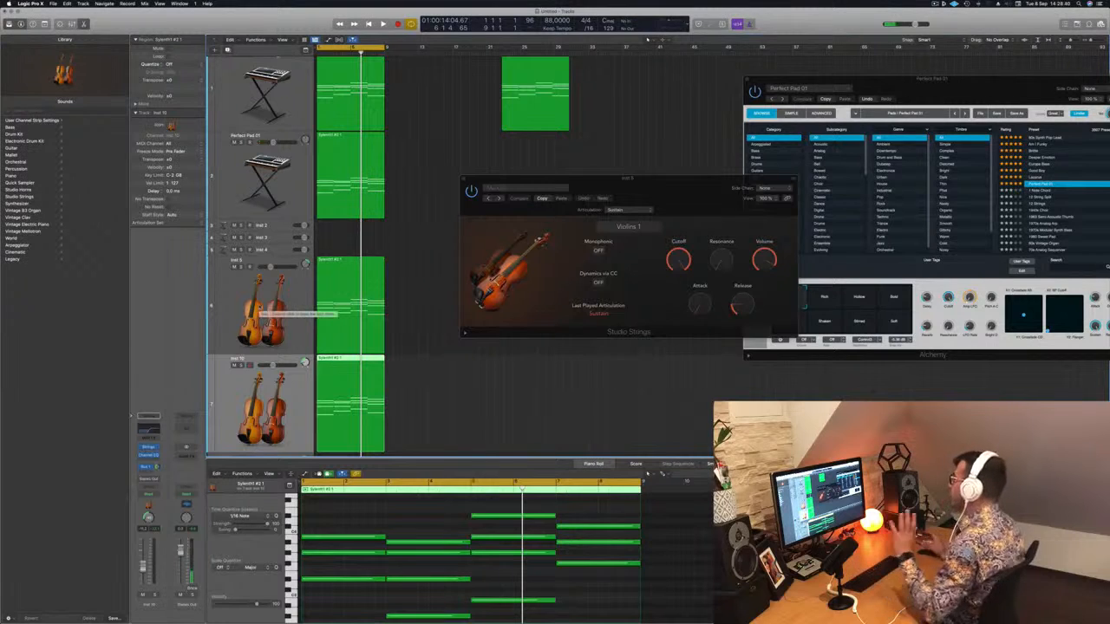
# Play back the panned violin layers, switching between Inst 5 and Inst 10, and reposition the Studio Strings window.
pyautogui.press('space')
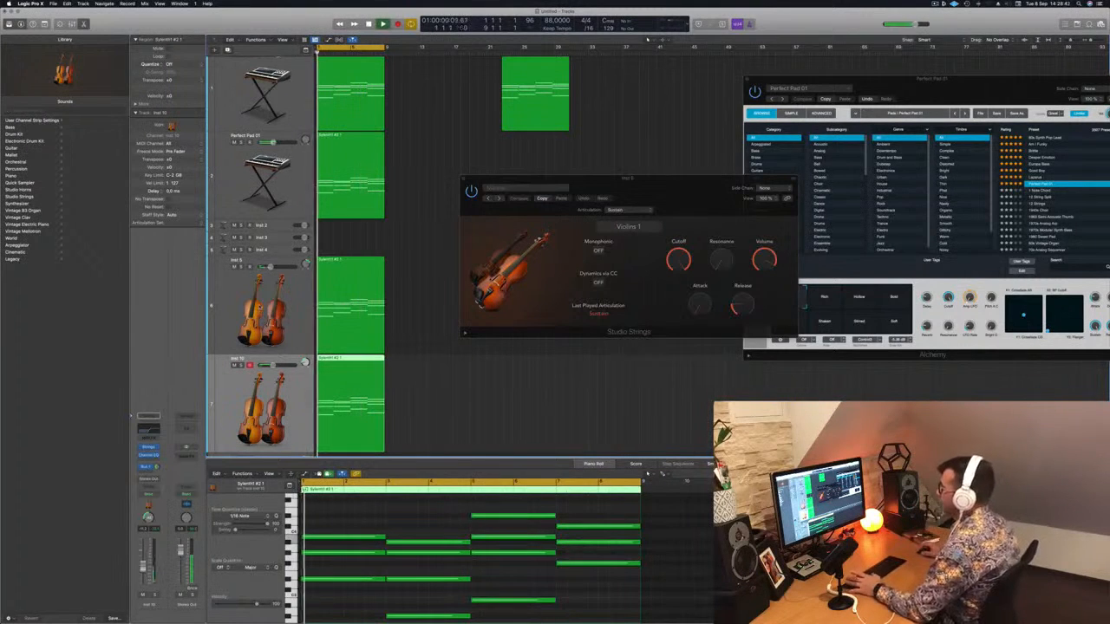
pyautogui.press('Up')
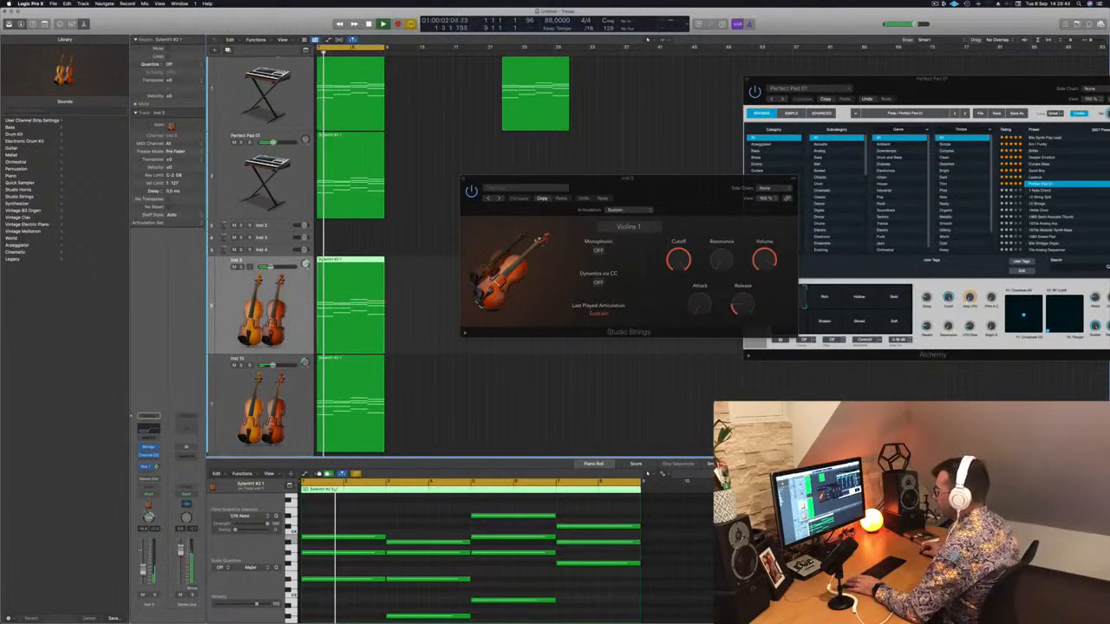
pyautogui.press('Down')
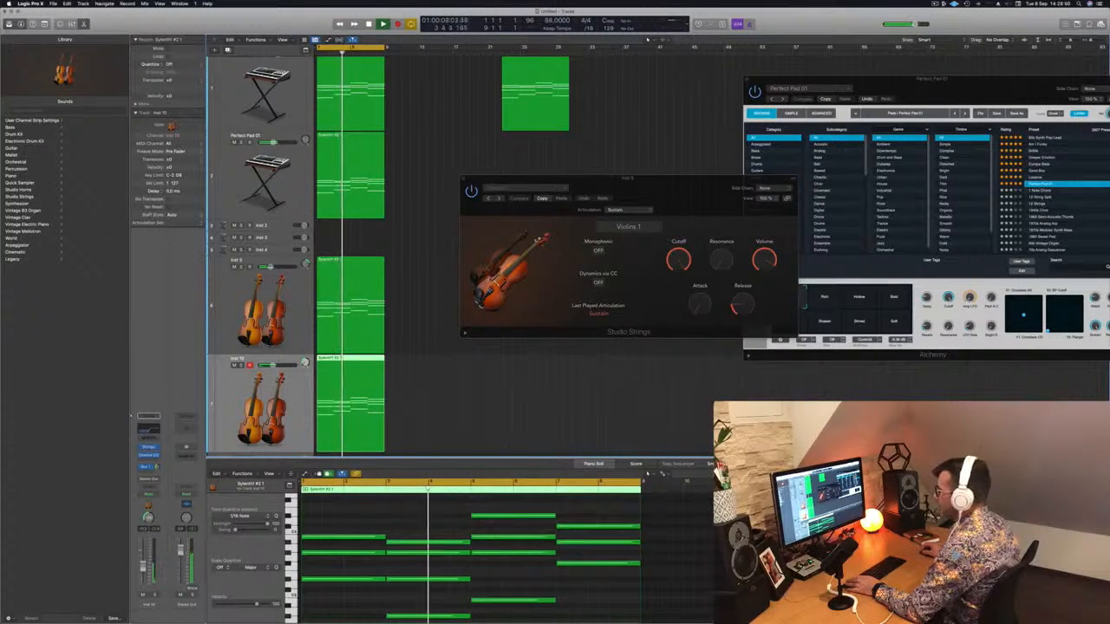
pyautogui.click(293, 320)
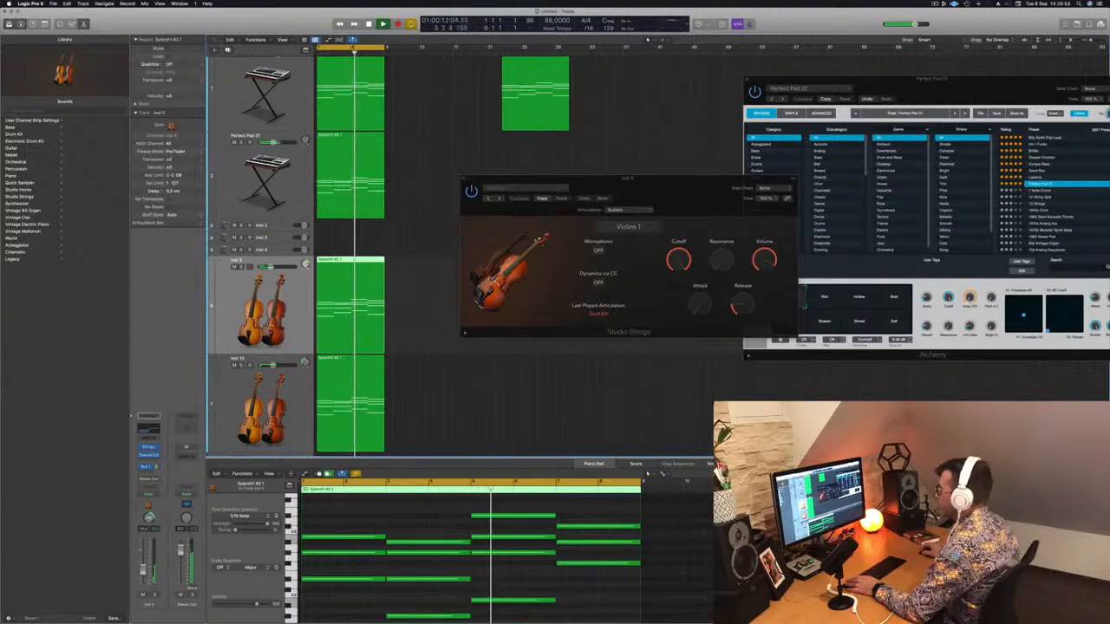
pyautogui.moveTo(664, 193); pyautogui.dragTo(508, 222)
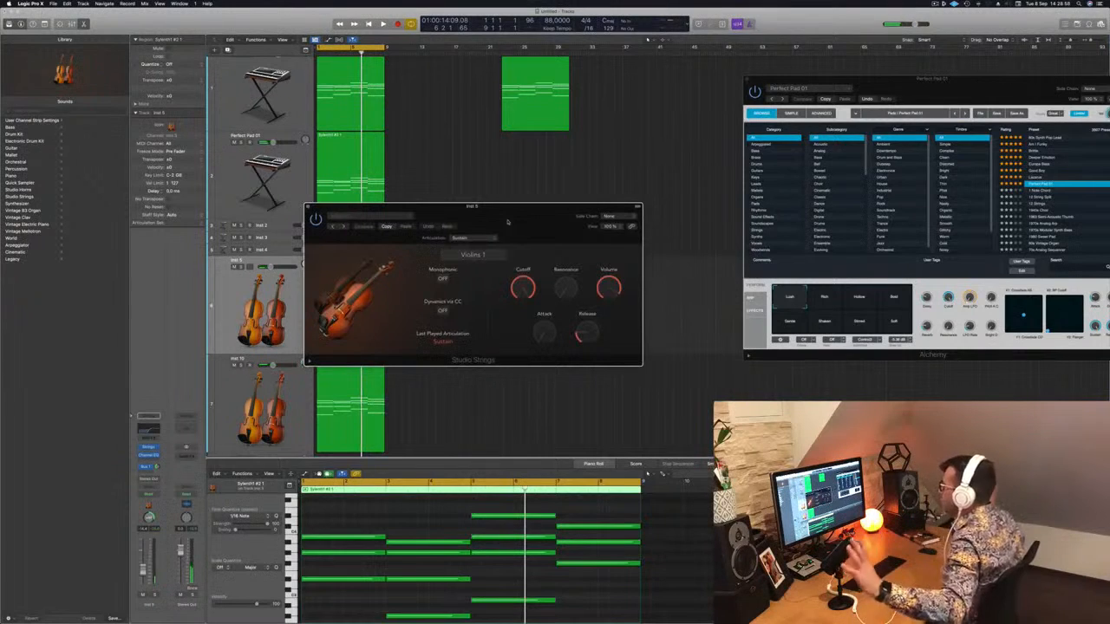
pyautogui.moveTo(508, 222); pyautogui.dragTo(582, 200)
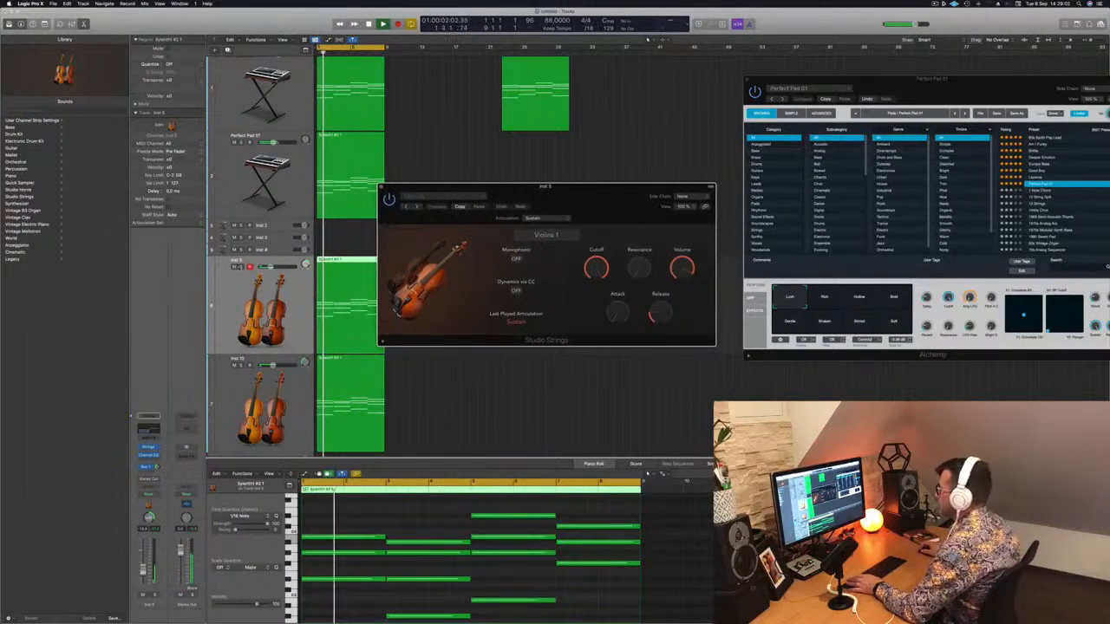
# Solo Inst 5 and Inst 10 together to hear the two violin layers, and remove both solos.
pyautogui.press('s')
pyautogui.click(241, 365)
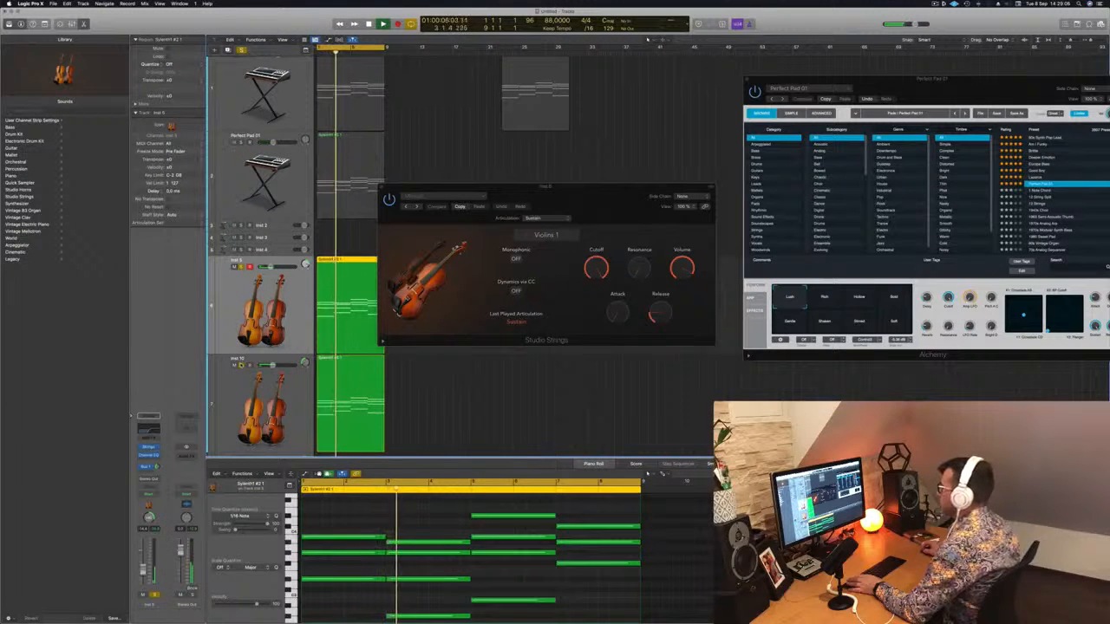
pyautogui.click(241, 365)
pyautogui.click(241, 267)
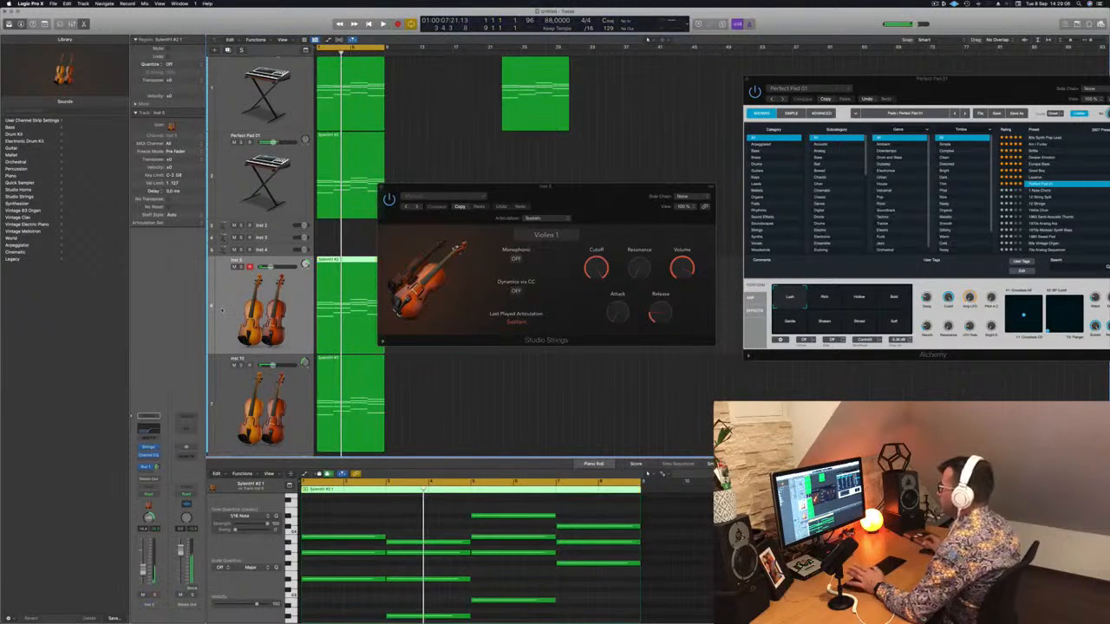
# Mute the first pad track and play the second pad together with the violins, with the Studio Strings window moved aside.
pyautogui.press('space')
pyautogui.moveTo(483, 185); pyautogui.dragTo(683, 189)
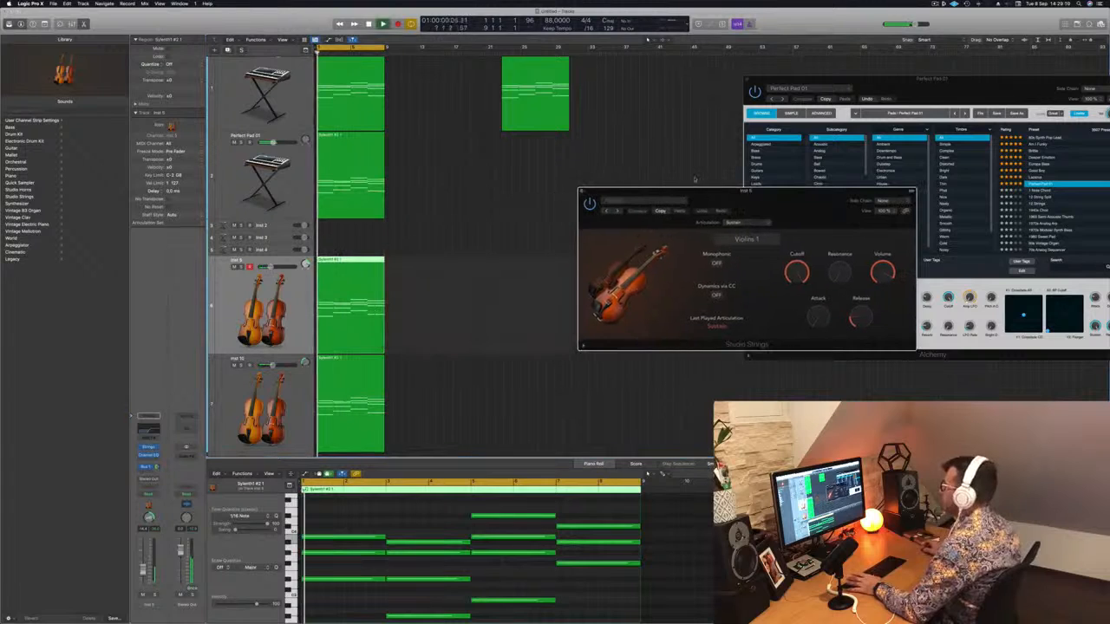
pyautogui.scroll(2, 259, 76)
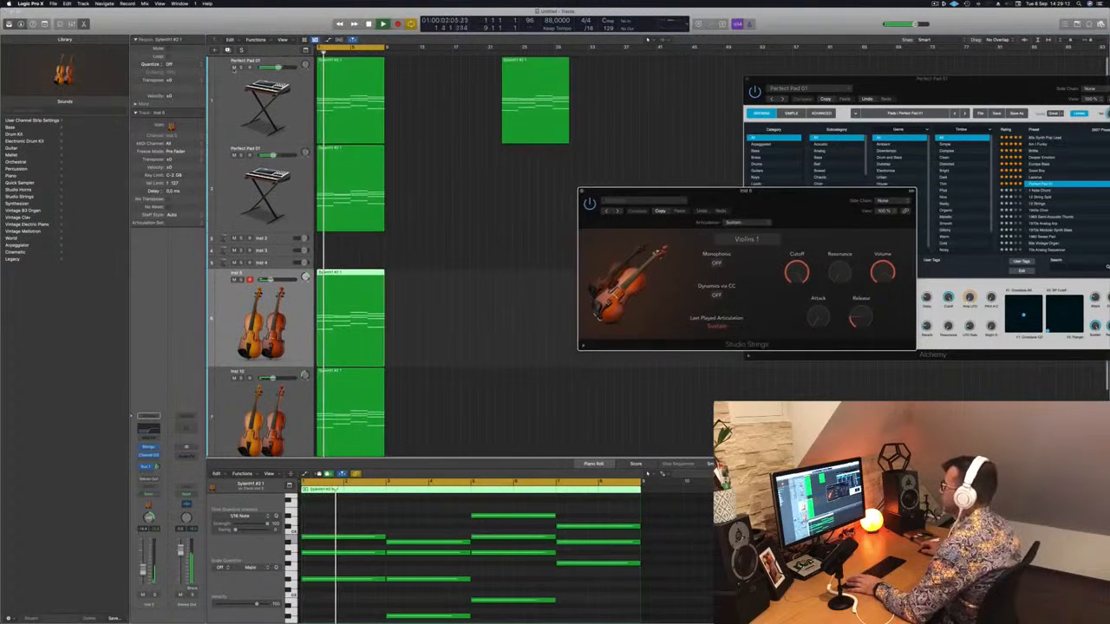
pyautogui.click(234, 67)
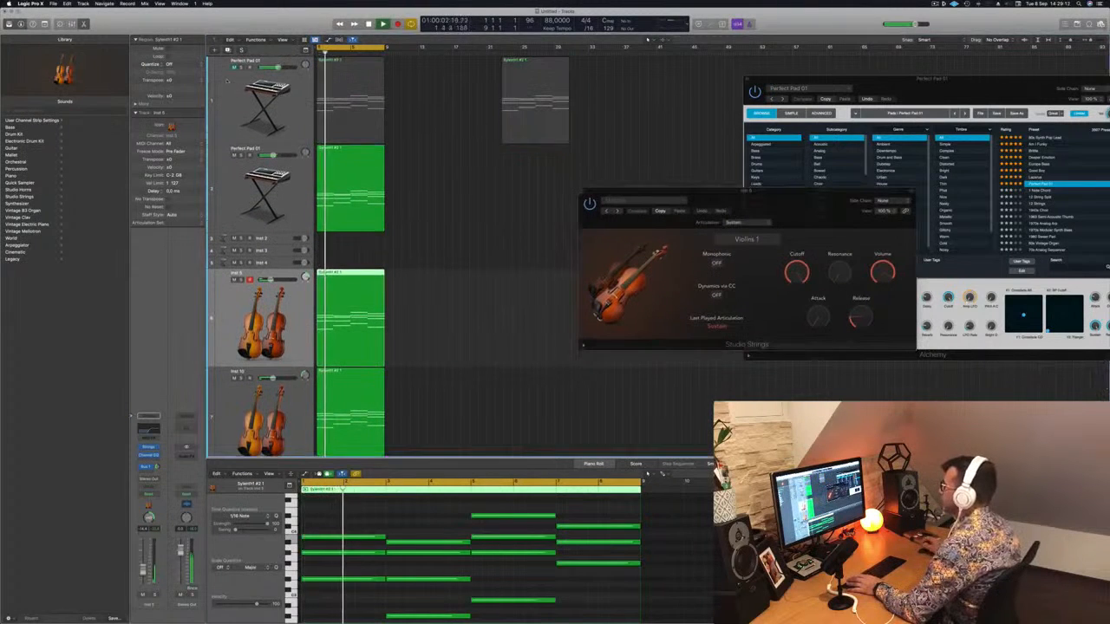
pyautogui.click(231, 198)
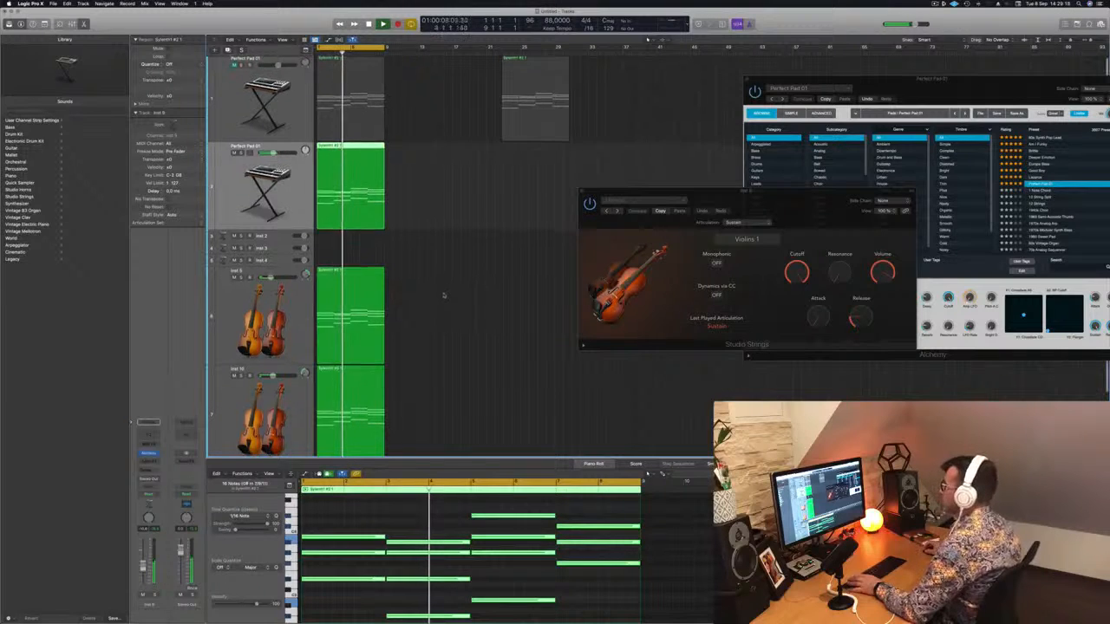
pyautogui.scroll(-3, 446, 291)
pyautogui.press('space')
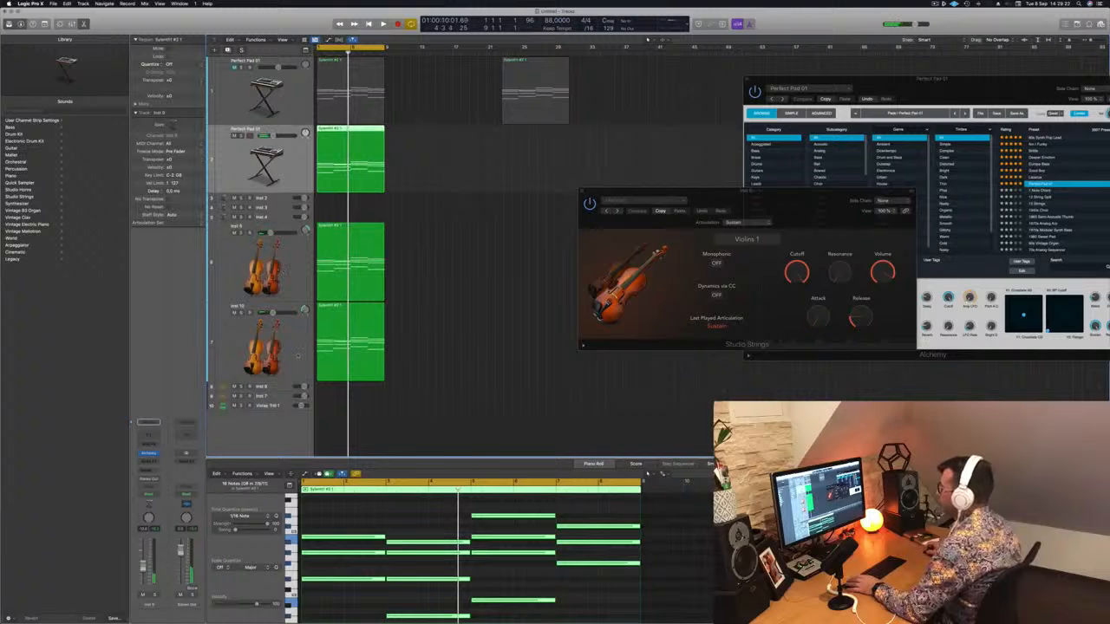
# Duplicate the Inst 10 violin track, move the spare pad region to bar 1 of the duplicate, and centre its pan.
pyautogui.click(298, 354)
pyautogui.press('super+d')
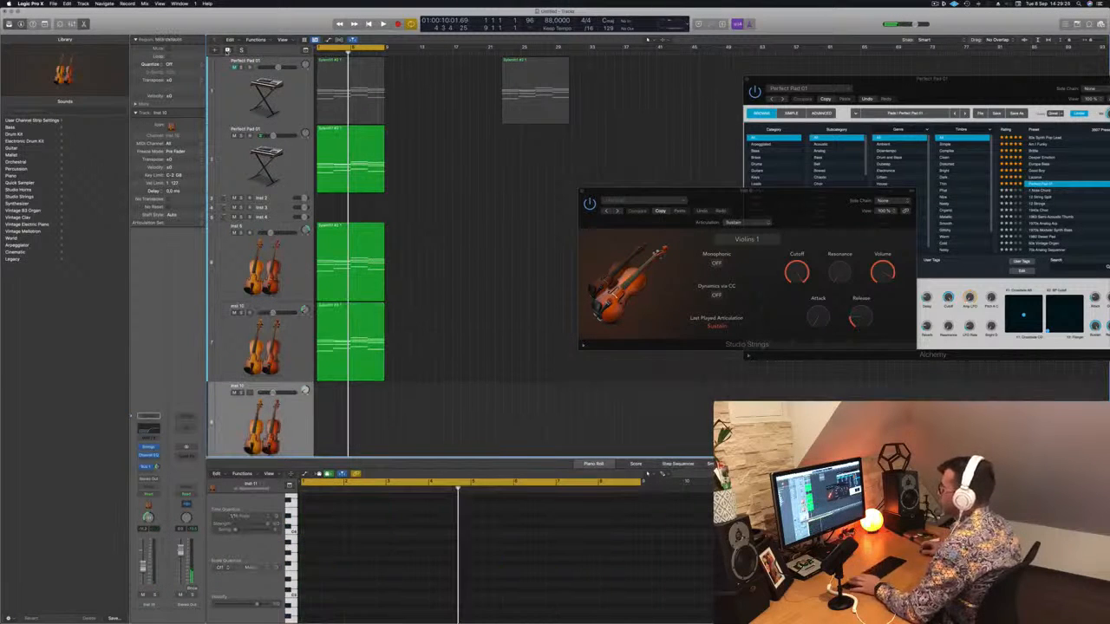
pyautogui.moveTo(518, 92); pyautogui.dragTo(333, 407)
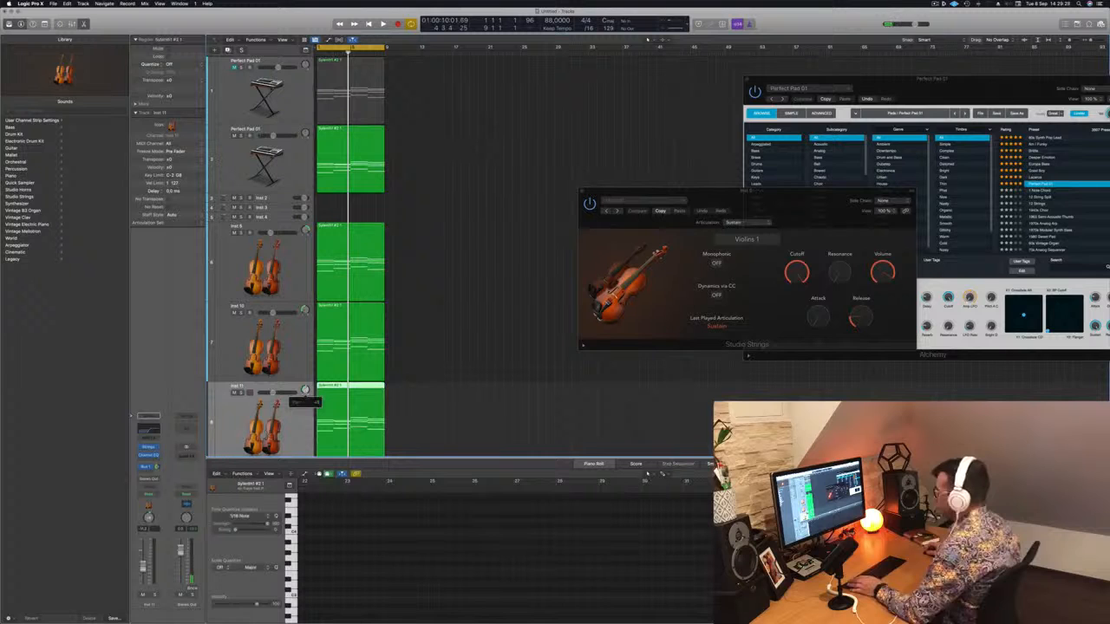
pyautogui.scroll(-3, 301, 441)
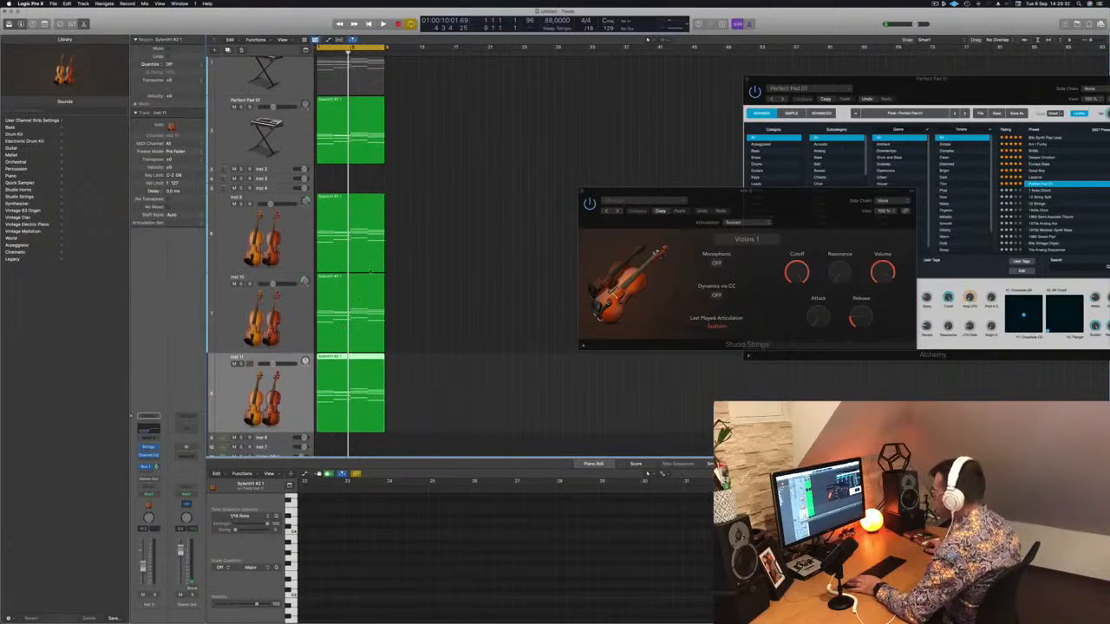
# Switch the Studio Strings instrument on Inst 11 from violins to Cellos and start playback to hear it.
pyautogui.click(149, 449)
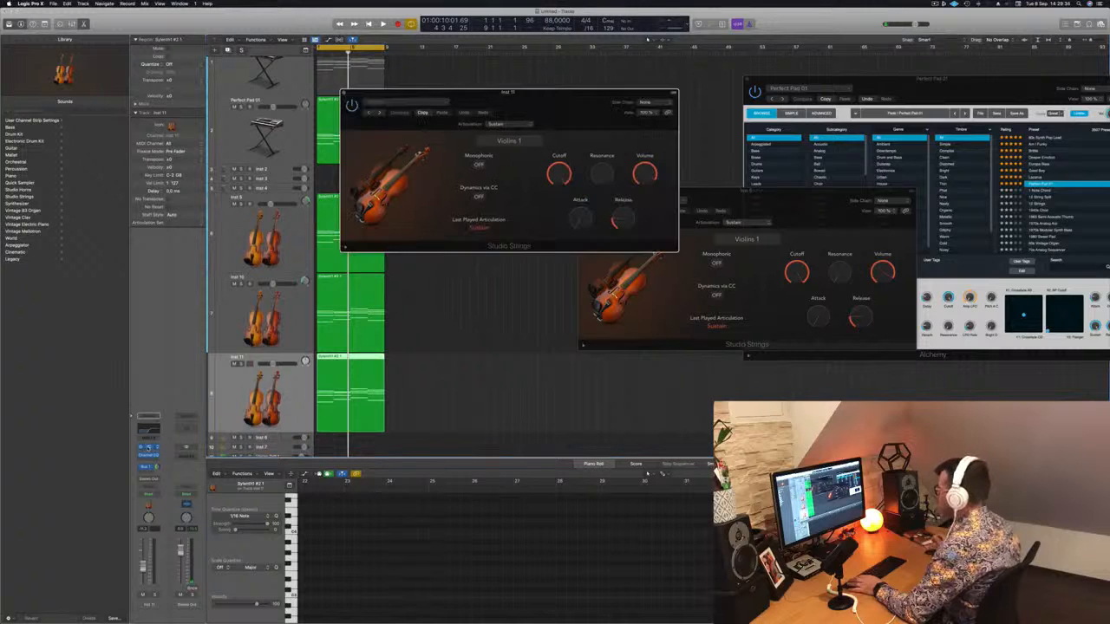
pyautogui.click(503, 140)
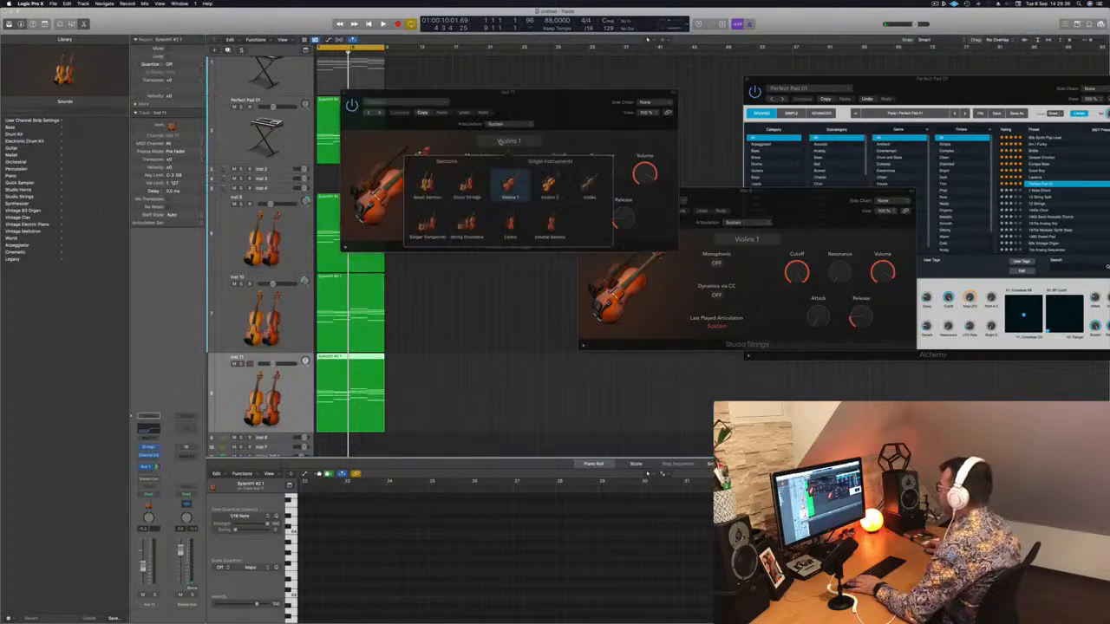
pyautogui.click(511, 224)
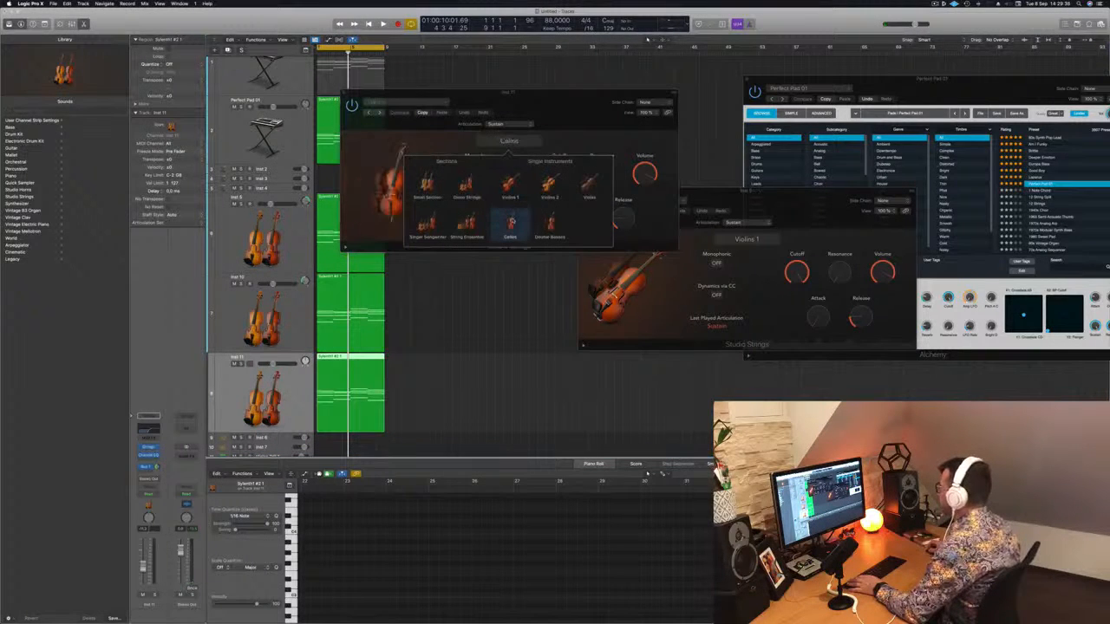
pyautogui.moveTo(653, 102); pyautogui.dragTo(713, 90)
pyautogui.press('space')
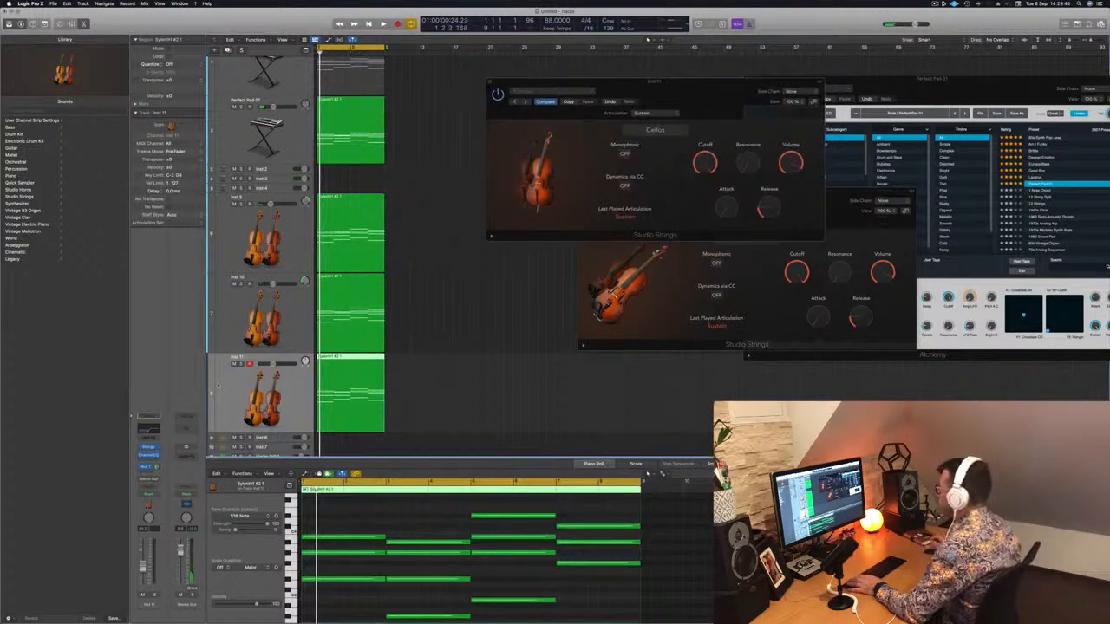
pyautogui.press('space')
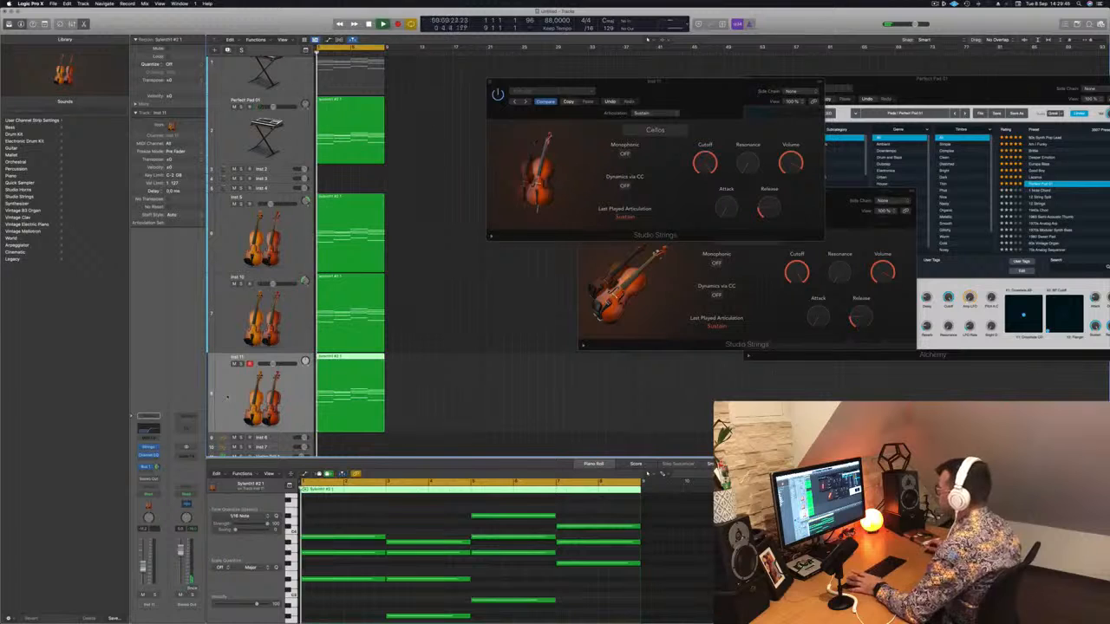
# Delete the upper chord notes in the Inst 11 cello region, keeping only the lowest note line.
pyautogui.scroll(-5, 368, 526)
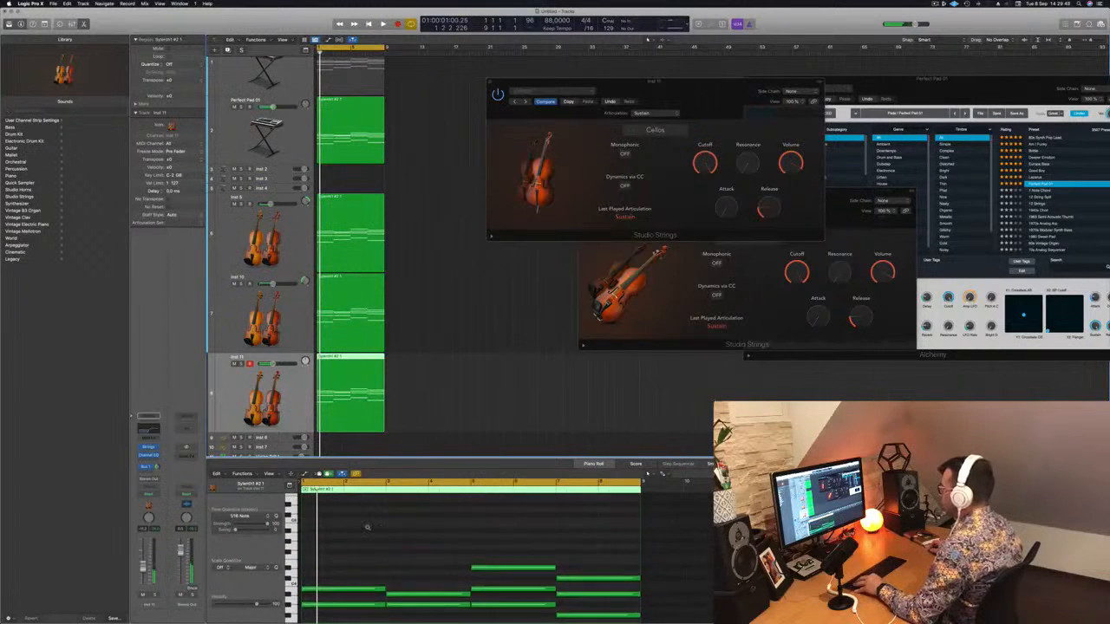
pyautogui.click(411, 550)
pyautogui.moveTo(366, 543); pyautogui.dragTo(598, 587)
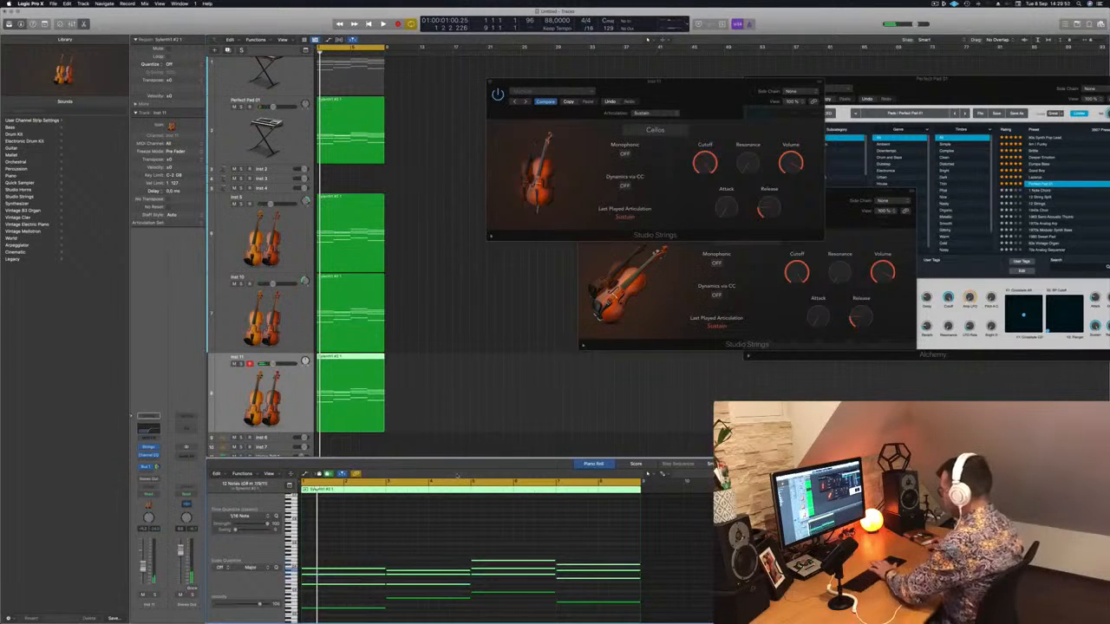
pyautogui.press('Delete')
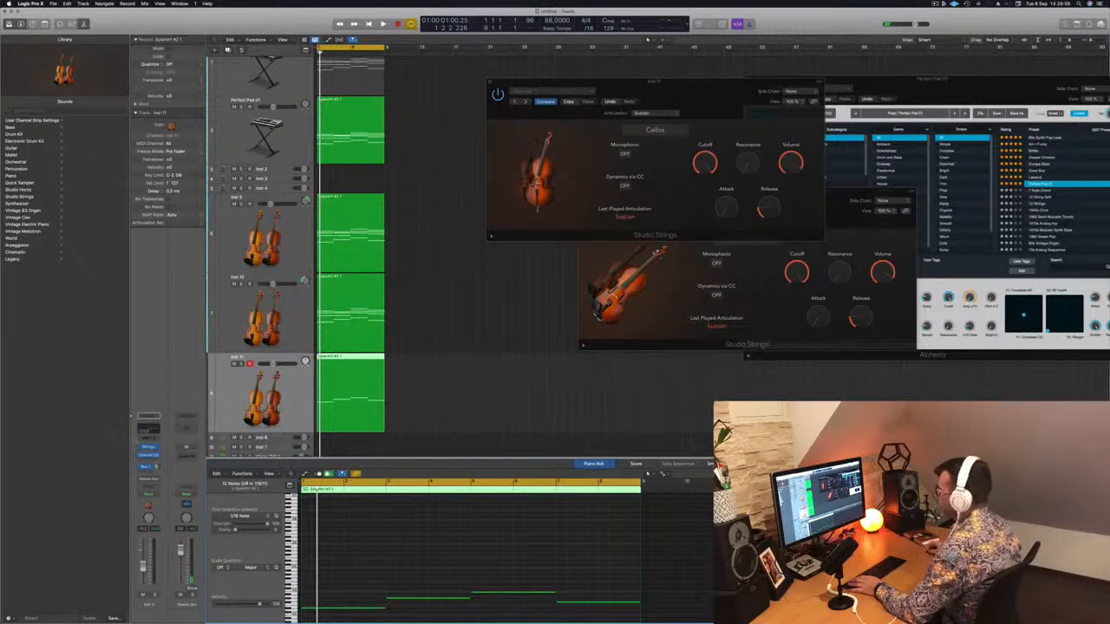
# Open the Channel EQ on Inst 11, start playback, and move the EQ window clear of the tracks.
pyautogui.click(146, 432)
pyautogui.moveTo(646, 217); pyautogui.dragTo(312, 222)
pyautogui.press('space')
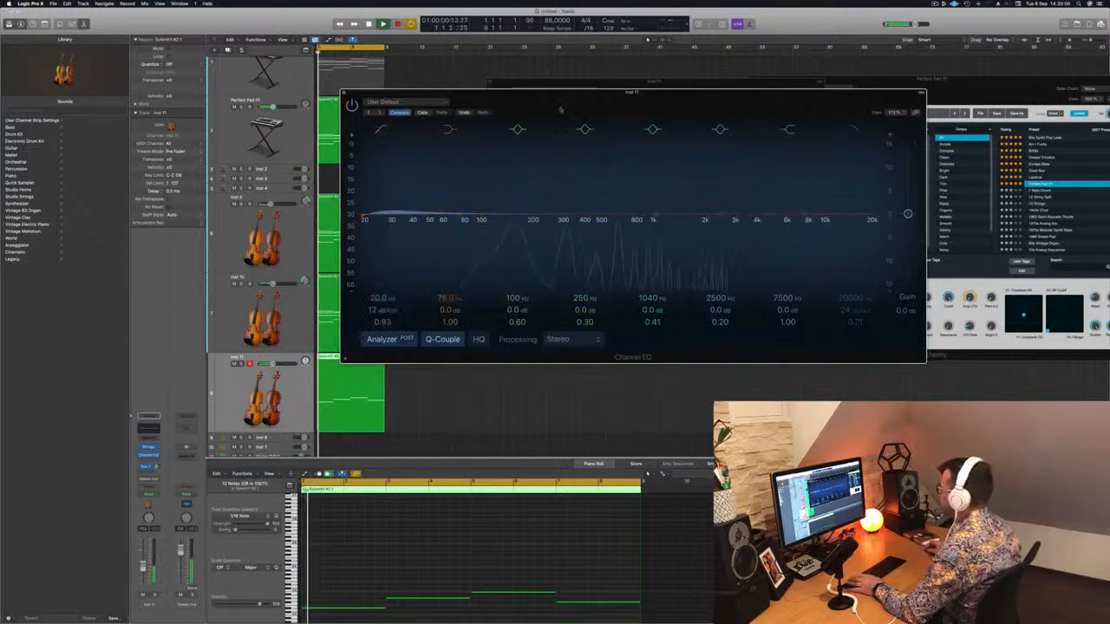
pyautogui.moveTo(563, 108); pyautogui.dragTo(731, 95)
# Solo the Inst 11 cello line and play it from the beginning.
pyautogui.press('space')
pyautogui.press('space')
pyautogui.hotkey('ctrl', 's')
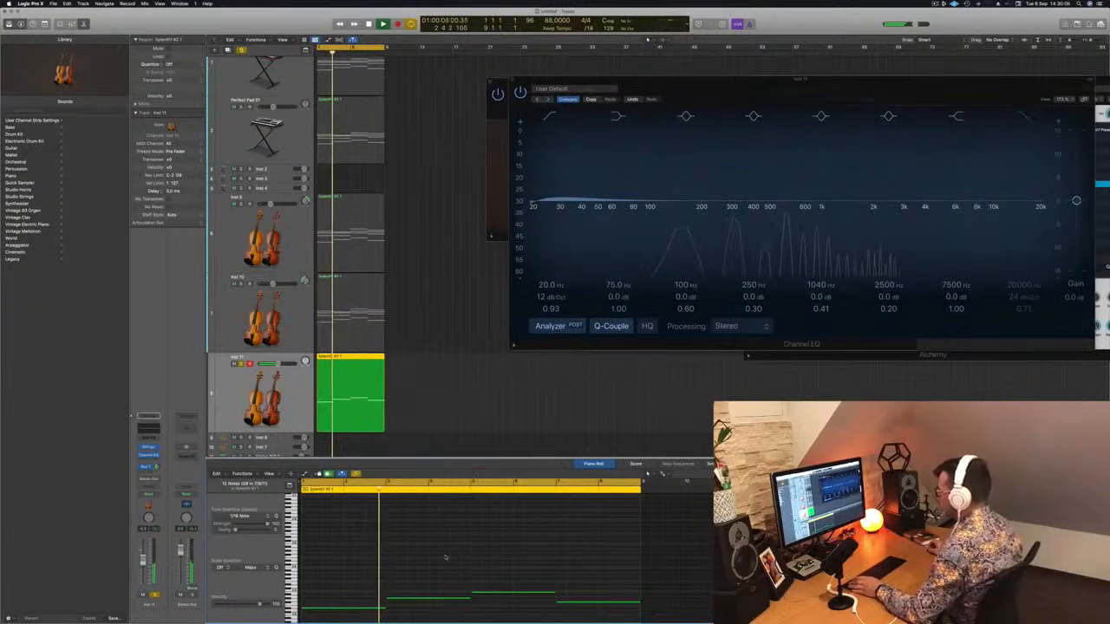
pyautogui.press('space')
pyautogui.click(155, 596)
pyautogui.press('space')
pyautogui.press('space')
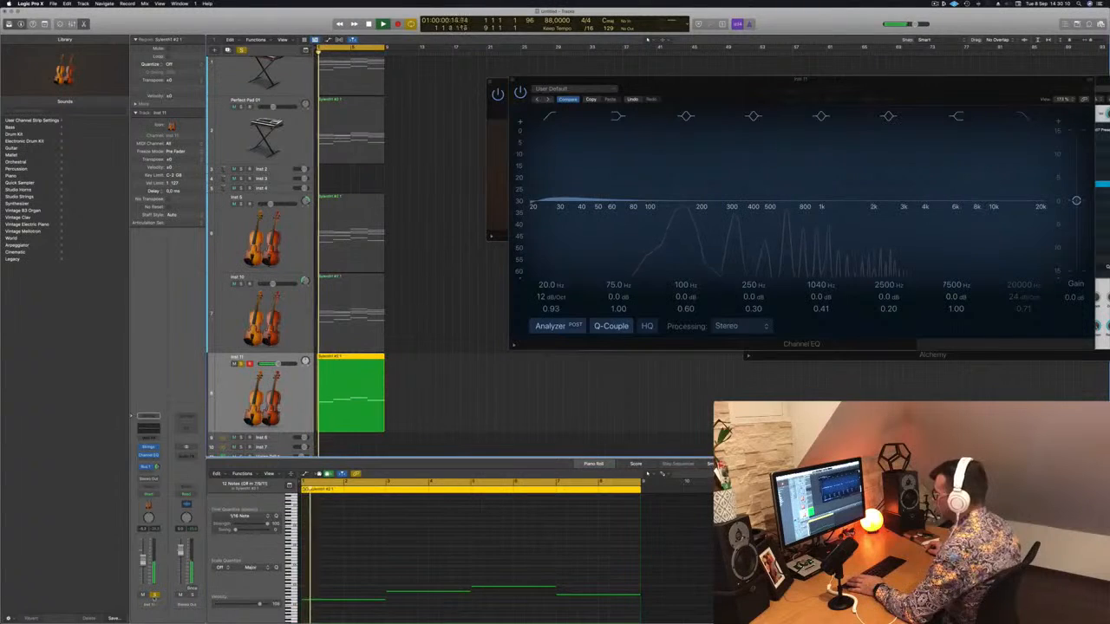
pyautogui.hotkey('ctrl', 's')
# Solo the Inst 5 and Inst 10 violins together with the Inst 11 cellos during playback.
pyautogui.click(241, 204)
pyautogui.click(241, 284)
pyautogui.click(241, 364)
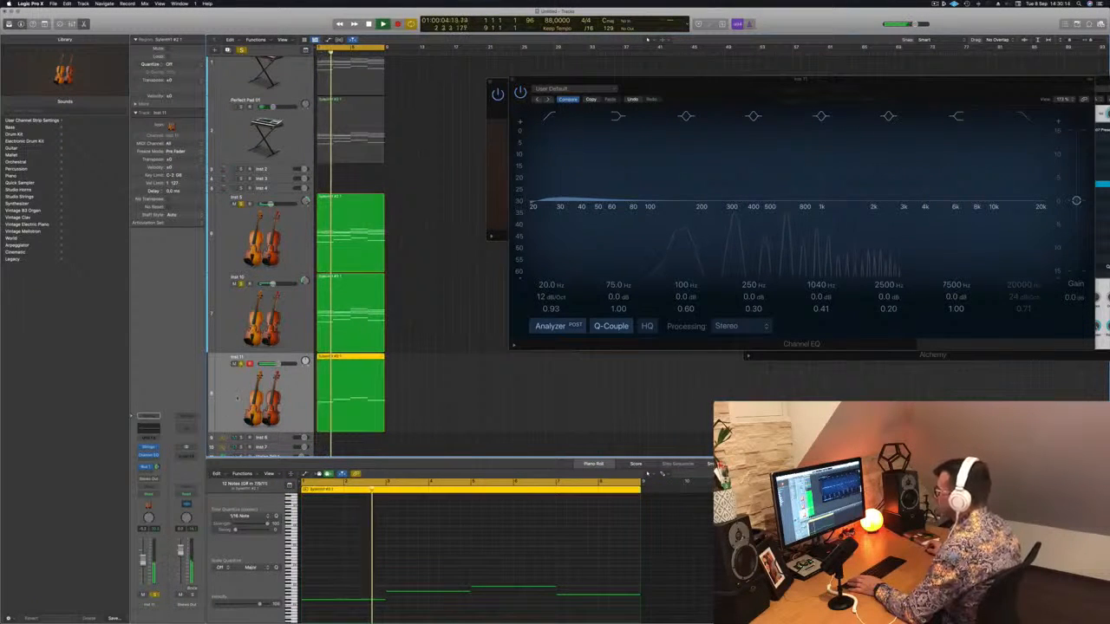
# Copy the Inst 11 cello region to a duplicate track beneath it and transpose the copied notes down one octave.
pyautogui.press('super+Up')
pyautogui.press('super+Up')
pyautogui.press('super+Up')
pyautogui.press('super+Up')
pyautogui.press('super+Up')
pyautogui.press('super+Up')
pyautogui.press('super+Up')
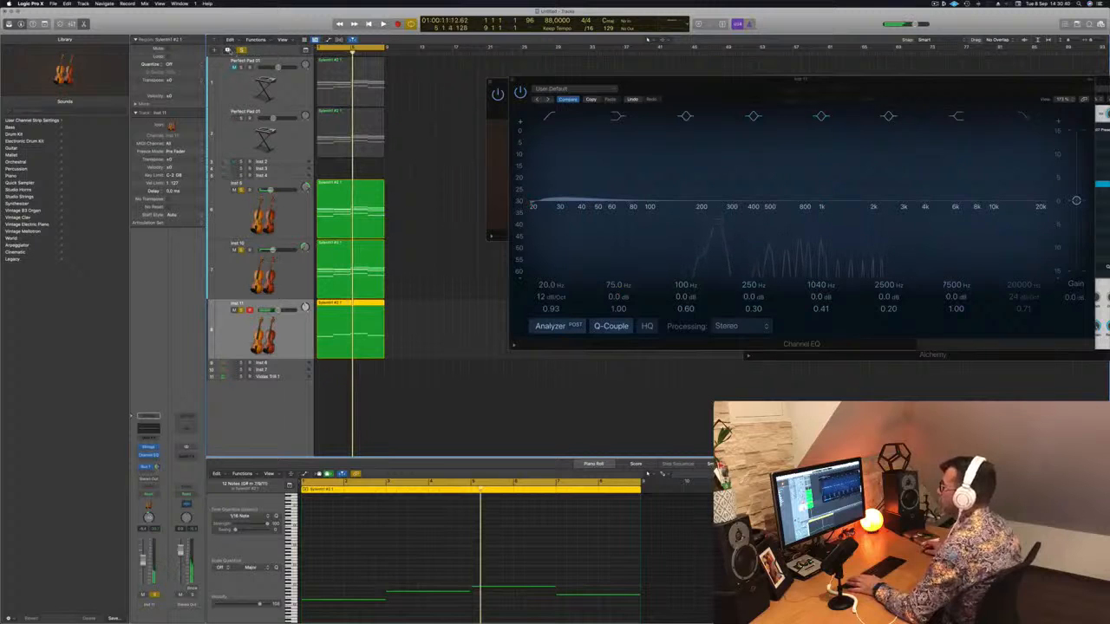
pyautogui.moveTo(339, 328); pyautogui.dragTo(341, 389)
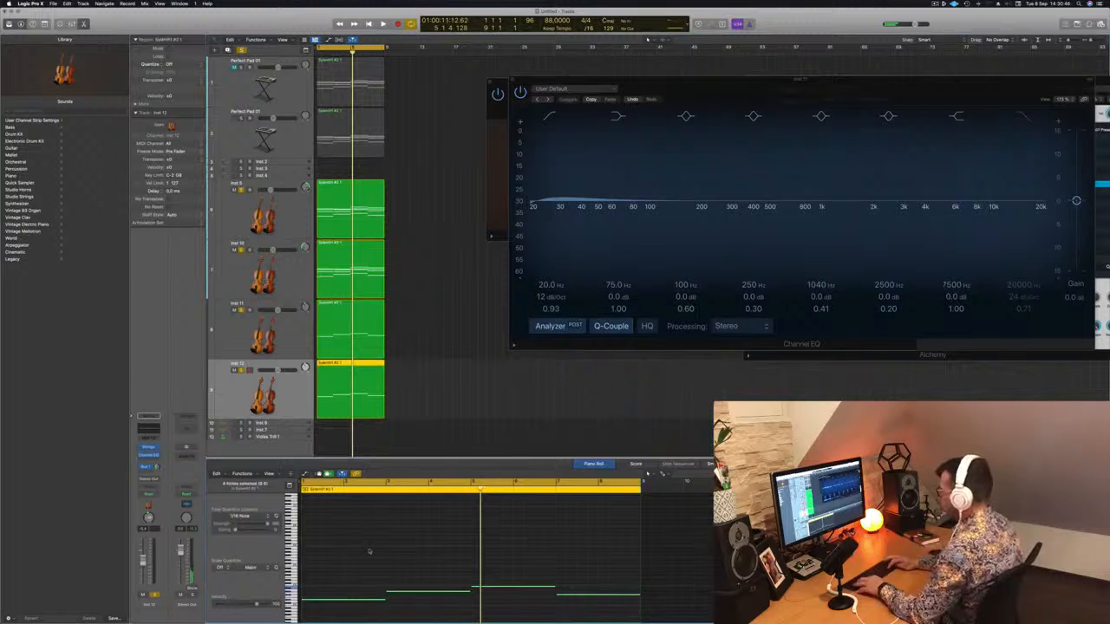
pyautogui.hotkey('shift', 'alt', 'Down')
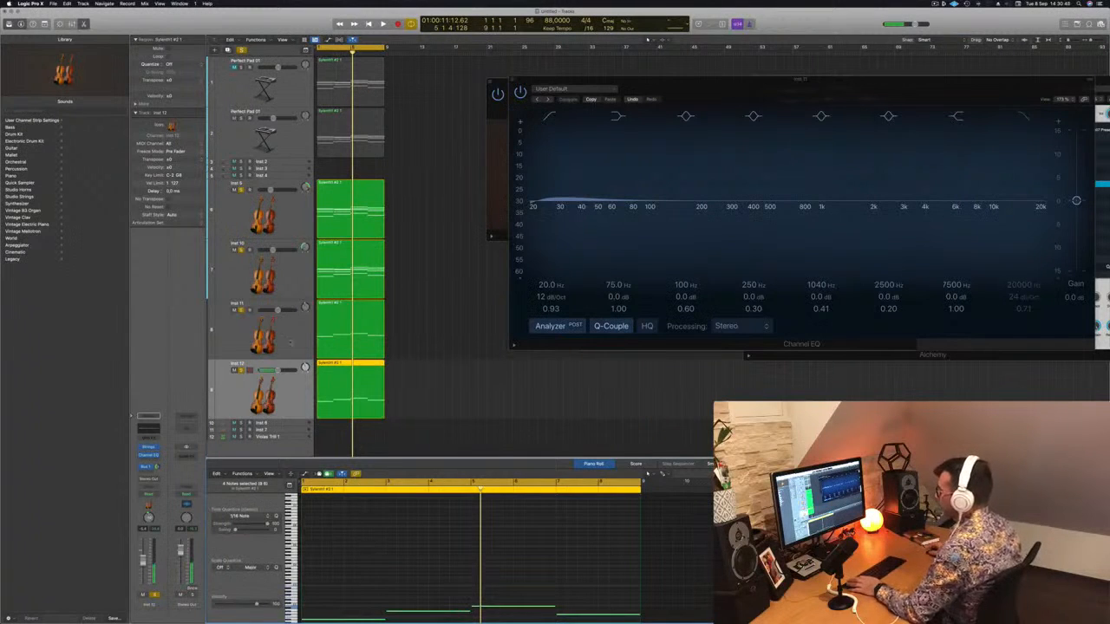
# Play the soloed violins and both cello layers from the beginning, and deselect the region.
pyautogui.press('Return')
pyautogui.press('space')
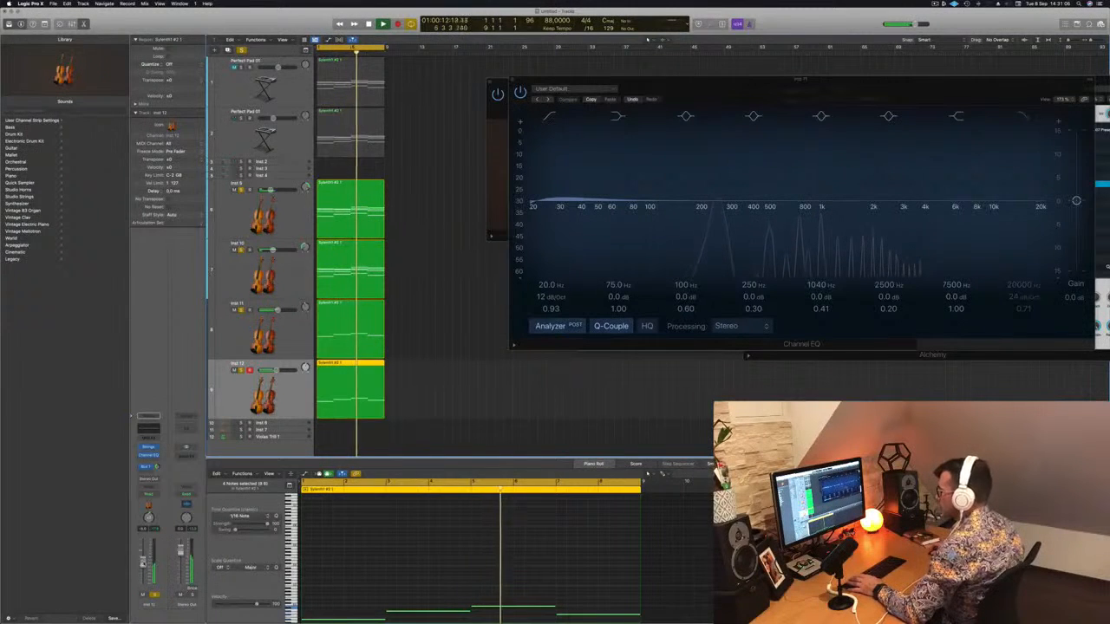
pyautogui.click(431, 390)
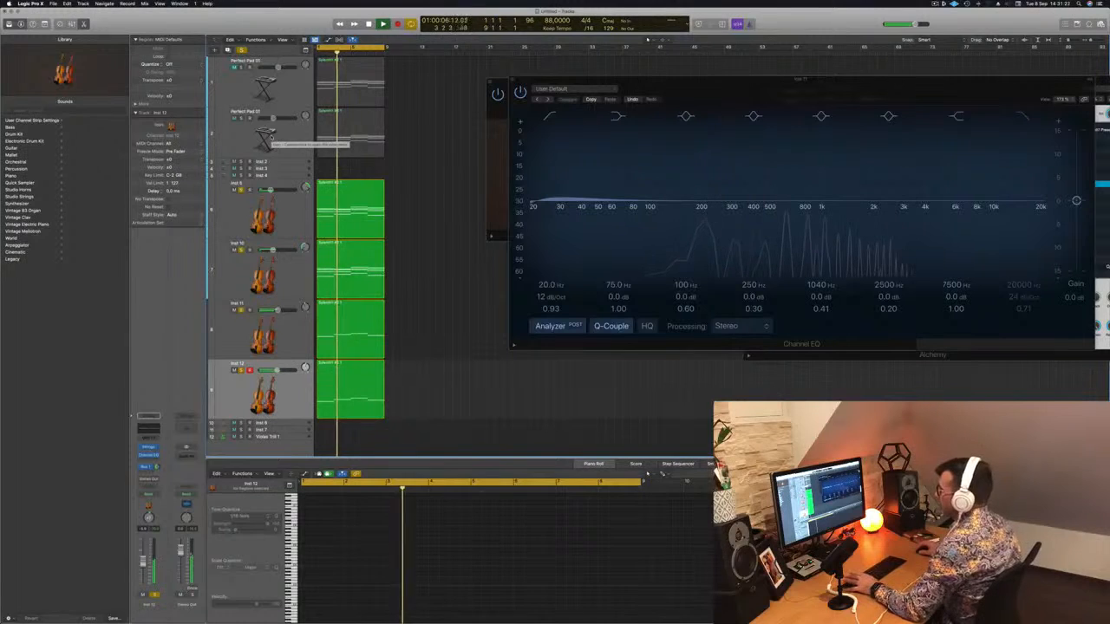
# Solo both Perfect Pad 01 tracks alongside the strings and lower their volumes slightly.
pyautogui.click(234, 135)
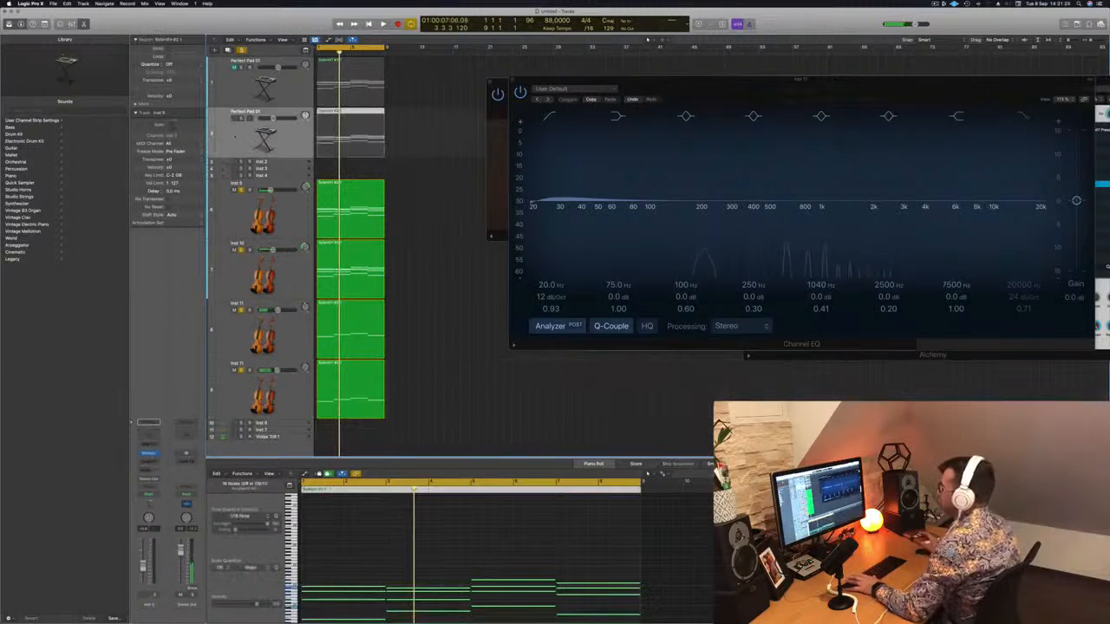
pyautogui.press('space')
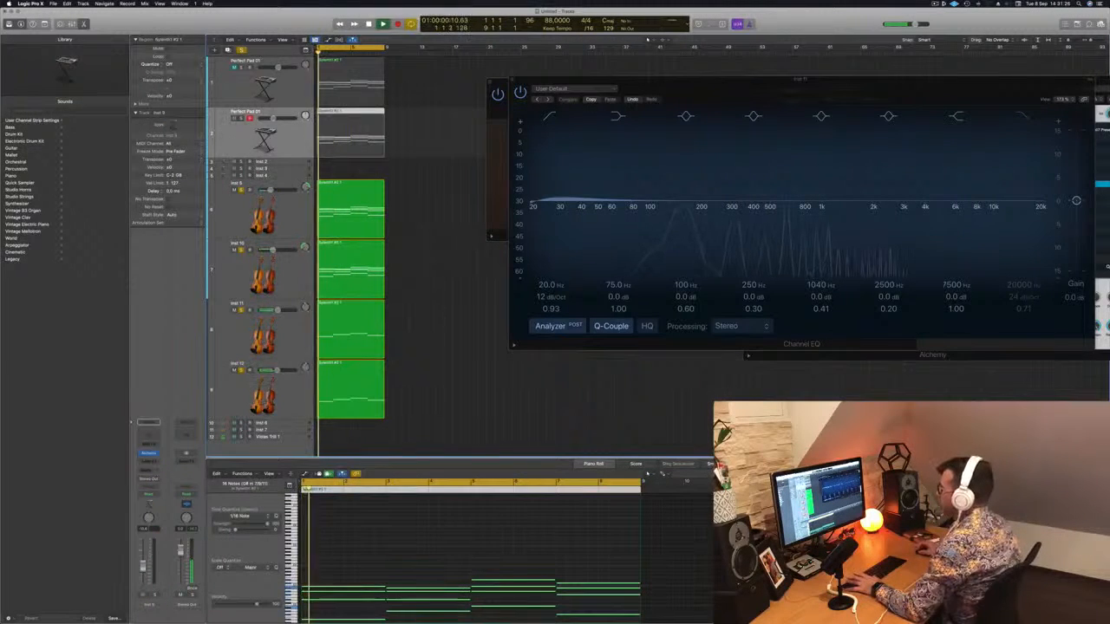
pyautogui.click(234, 75)
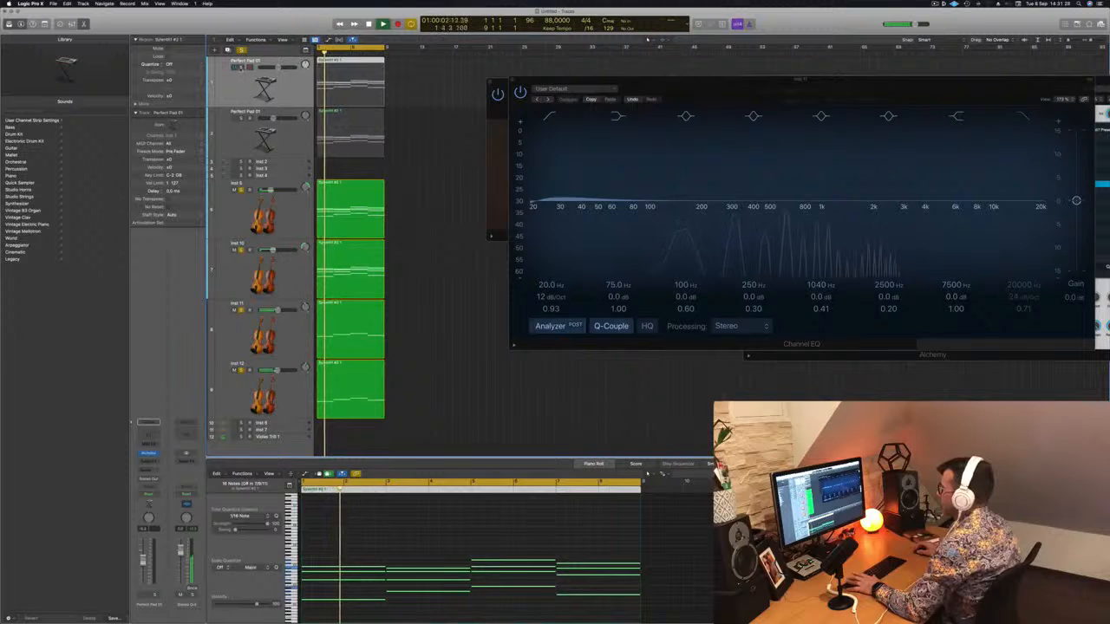
pyautogui.click(242, 68)
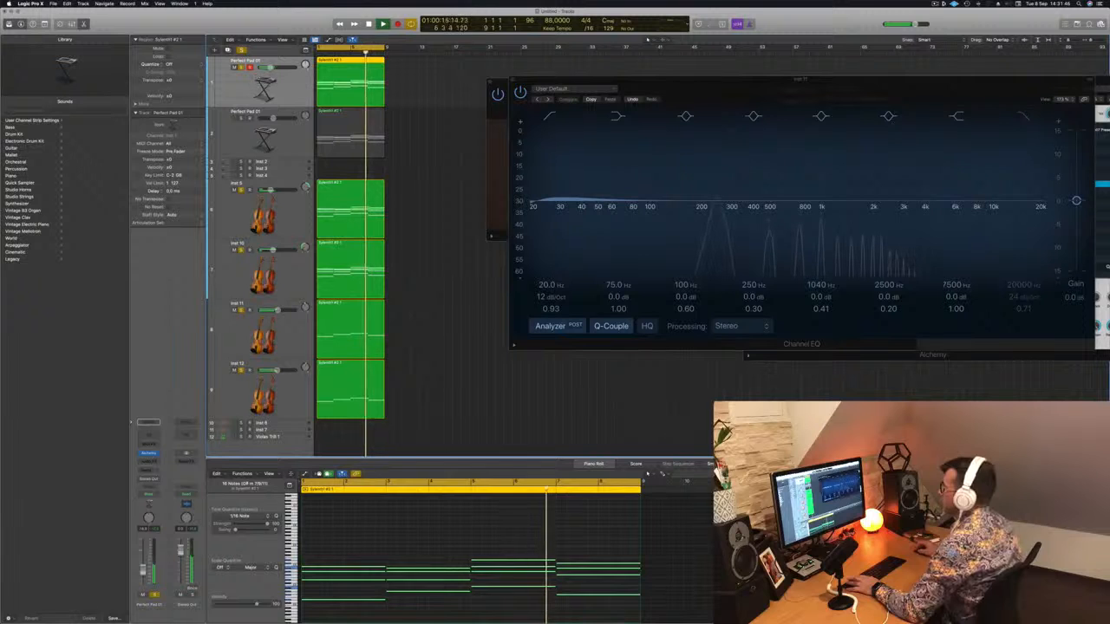
pyautogui.click(259, 112)
pyautogui.click(242, 118)
pyautogui.moveTo(272, 118); pyautogui.dragTo(268, 118)
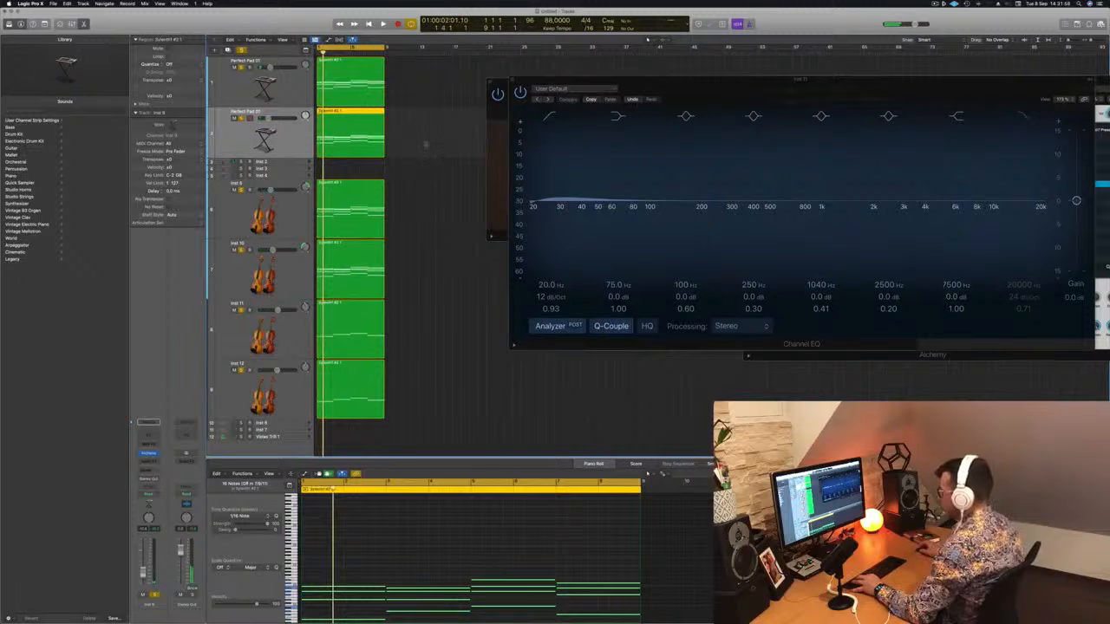
# Show the mixer and briefly play the soloed pads and strings, moving the Inst 11 EQ window away from the top edge.
pyautogui.click(473, 328)
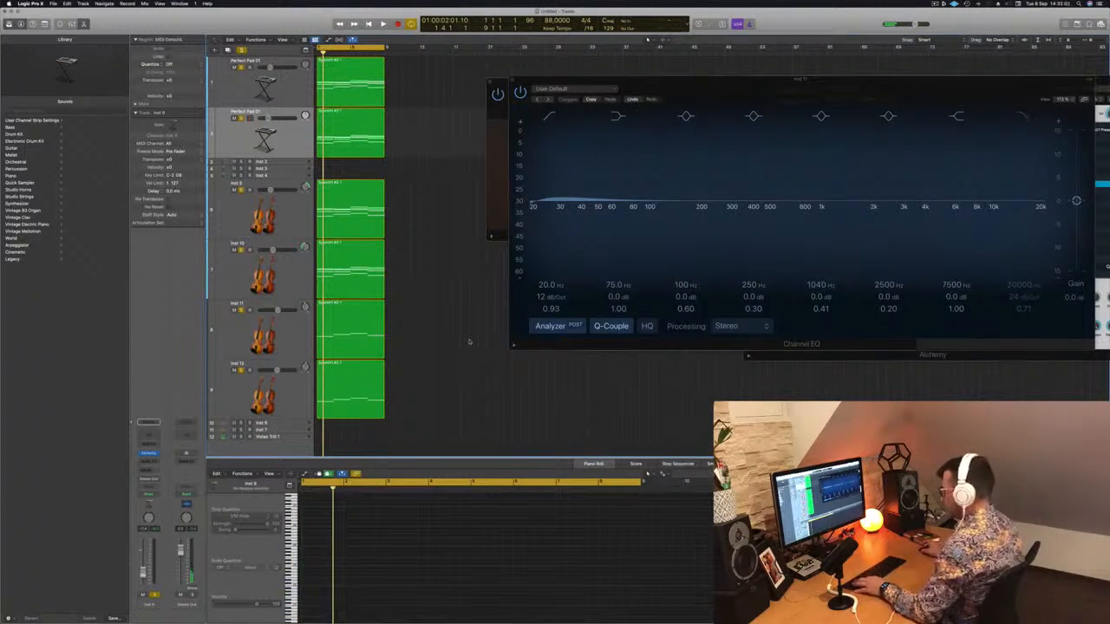
pyautogui.press('x')
pyautogui.press('space')
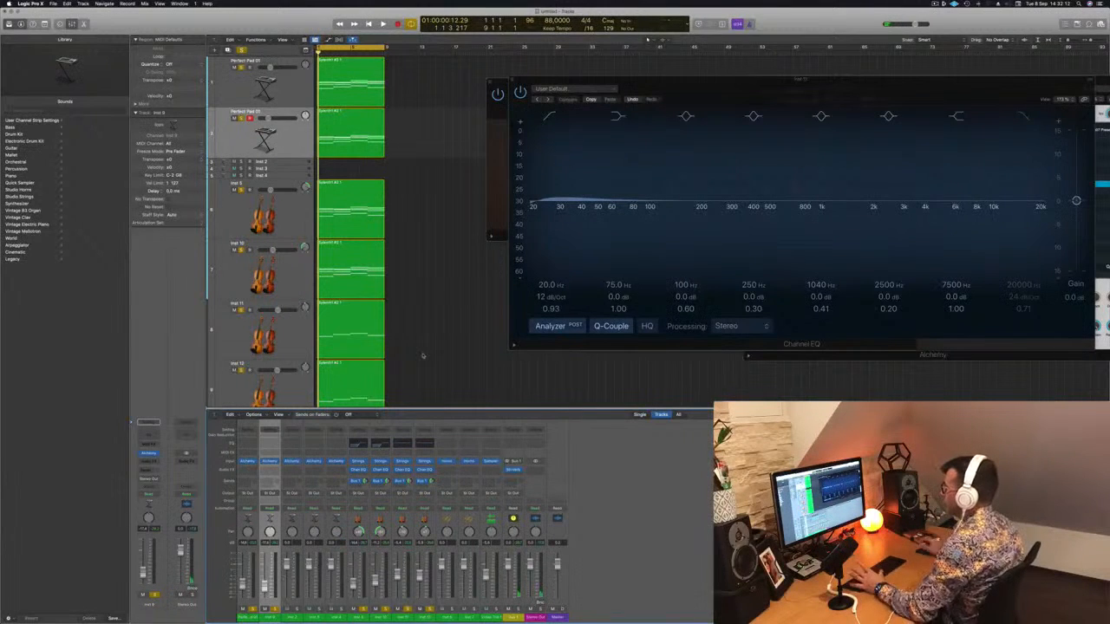
pyautogui.moveTo(730, 85); pyautogui.dragTo(692, 133)
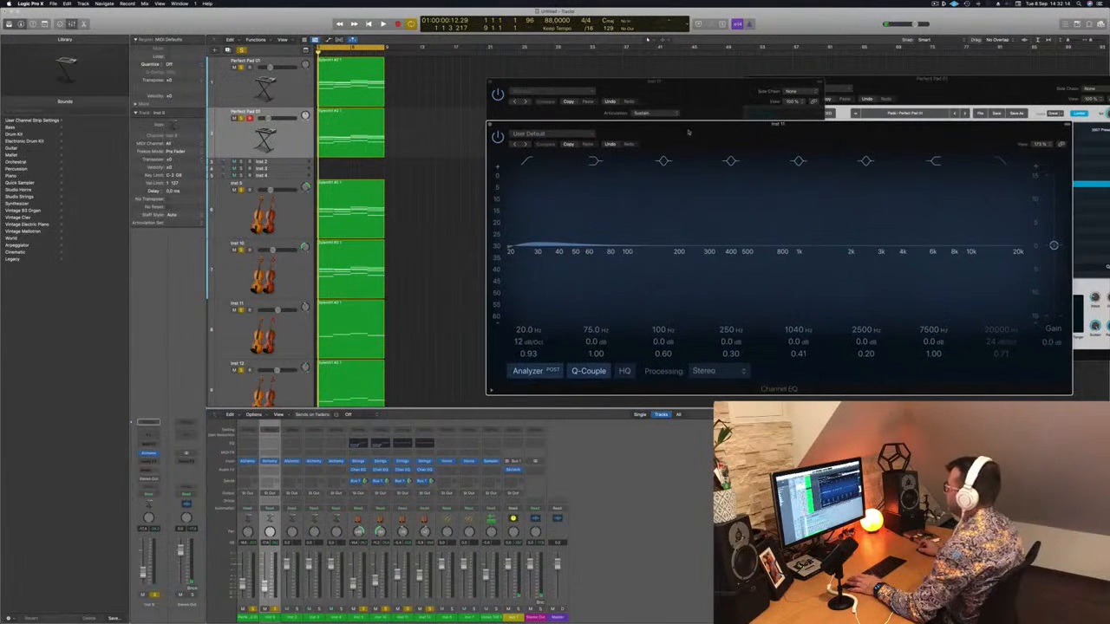
pyautogui.press('space')
pyautogui.press('space')
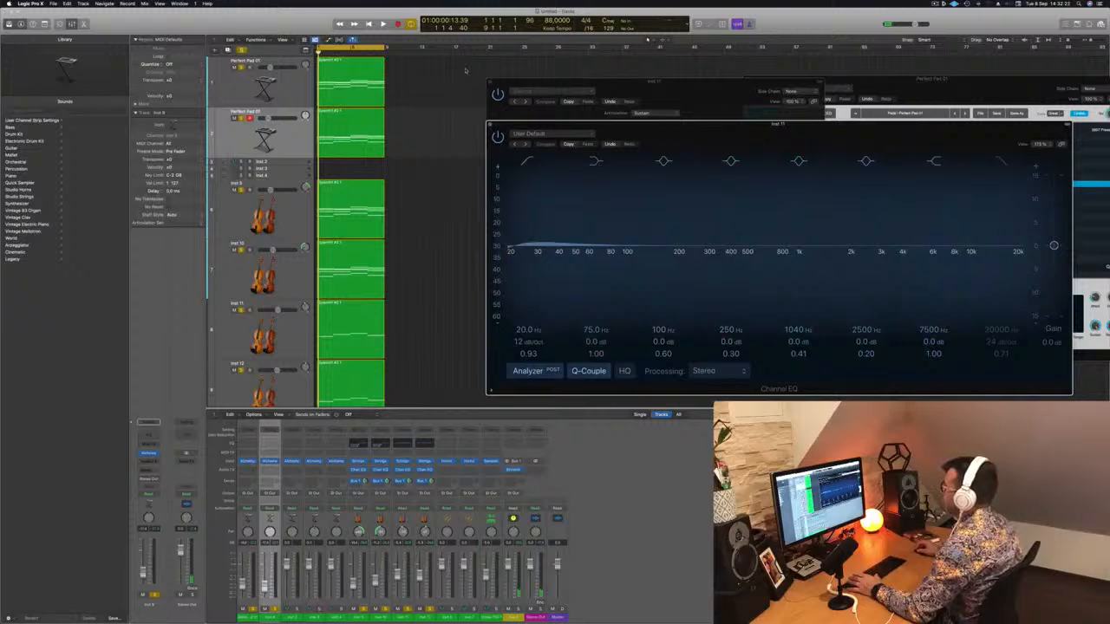
# Clear all track solos and play the layers together with the track heights reduced and the EQ window moved aside.
pyautogui.click(243, 52)
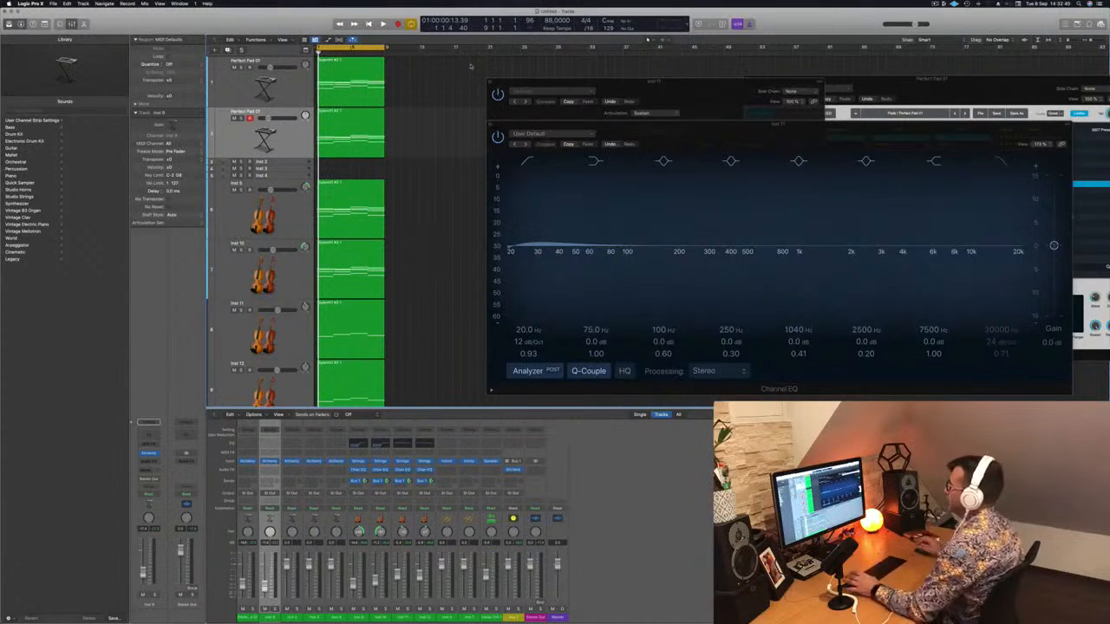
pyautogui.press('space')
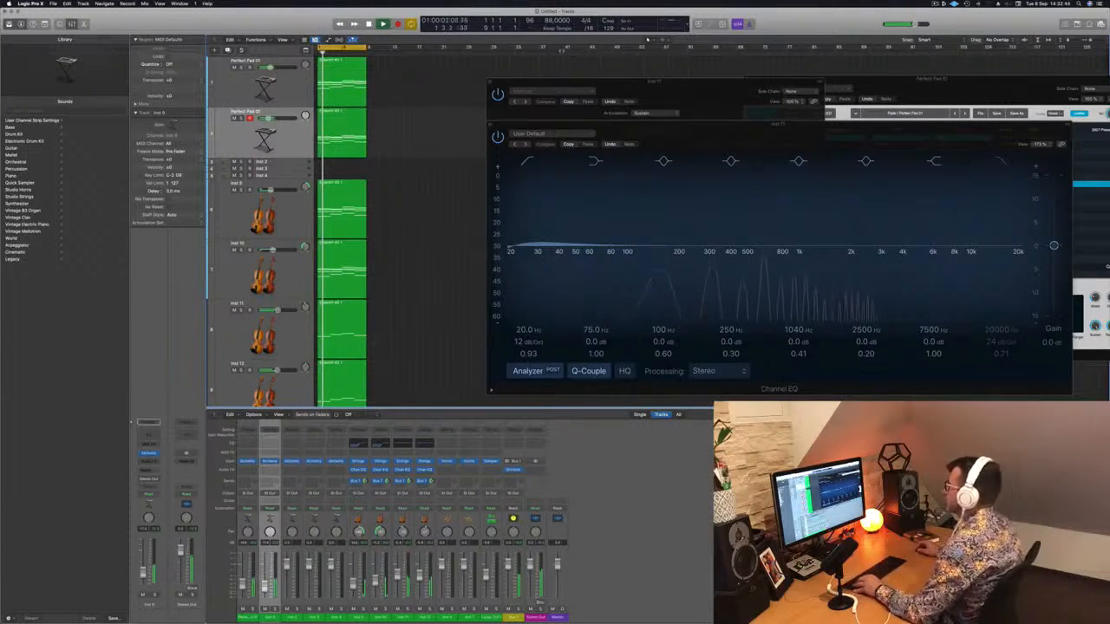
pyautogui.moveTo(539, 125); pyautogui.dragTo(665, 114)
pyautogui.press('super+Up')
pyautogui.press('super+Up')
pyautogui.press('super+Up')
pyautogui.press('super+Up')
pyautogui.press('super+Up')
pyautogui.press('super+Up')
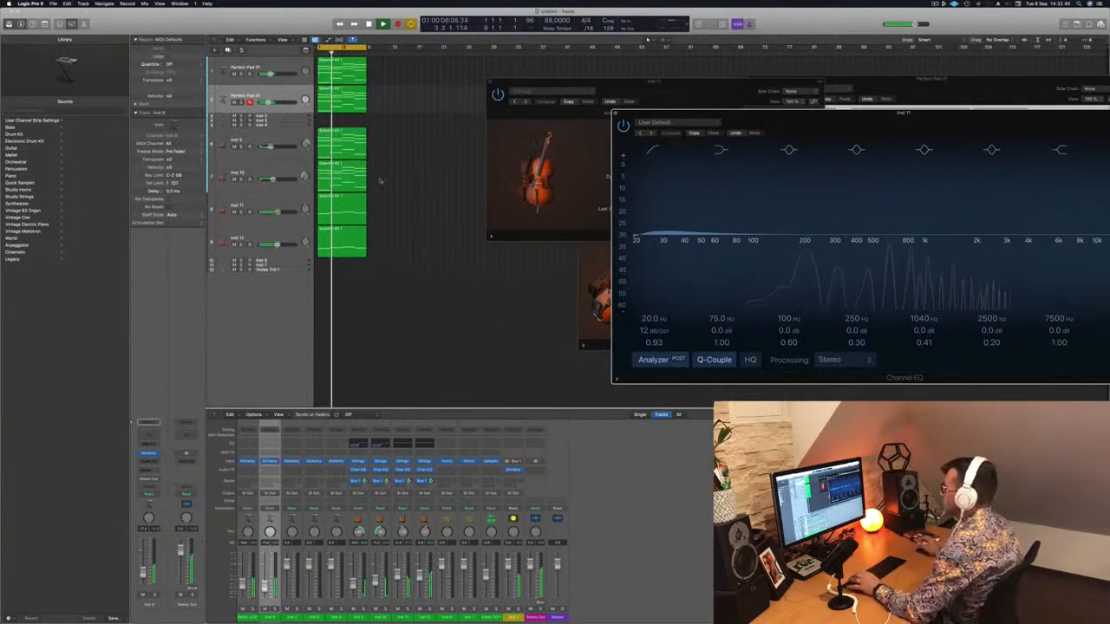
pyautogui.click(405, 185)
pyautogui.press('space')
# Copy the Inst 5 violin region to the Inst 6 horn track and turn on Track Zoom from the toolbar.
pyautogui.moveTo(342, 145); pyautogui.dragTo(338, 264)
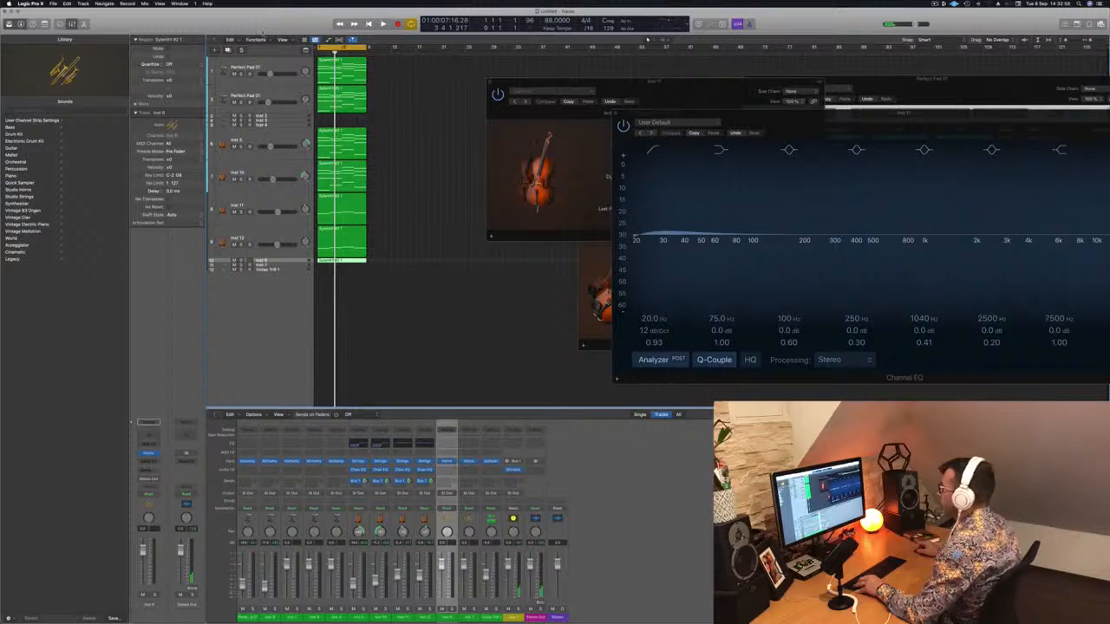
pyautogui.press('ctrl+alt+super+t')
pyautogui.click(129, 42)
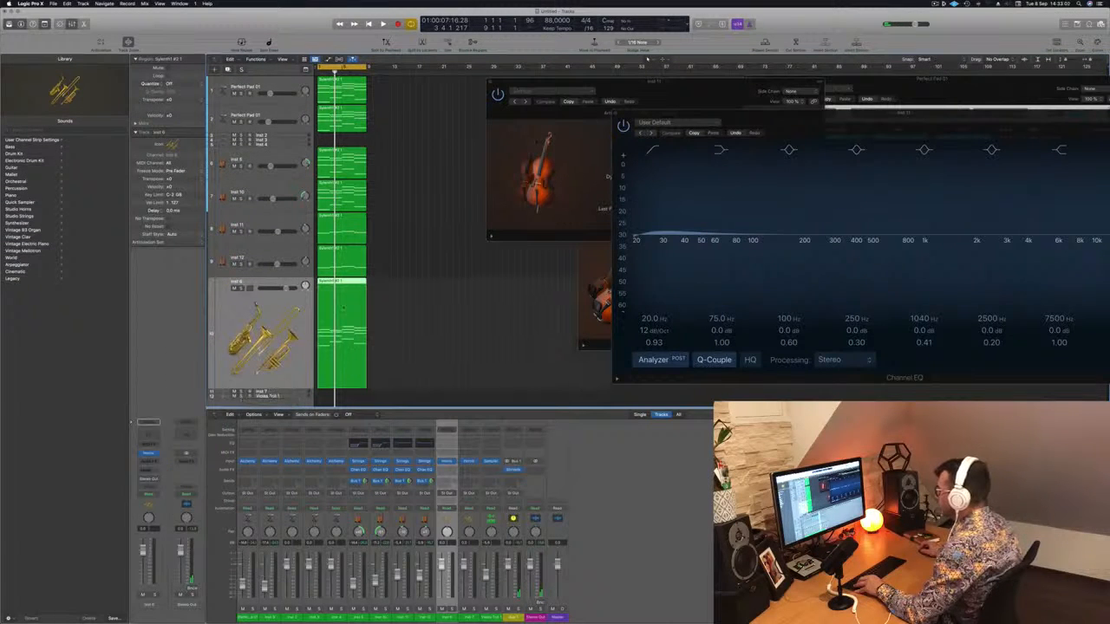
# Delete the lower chord notes in the Inst 6 horn region, keeping only the top melody line.
pyautogui.press('p')
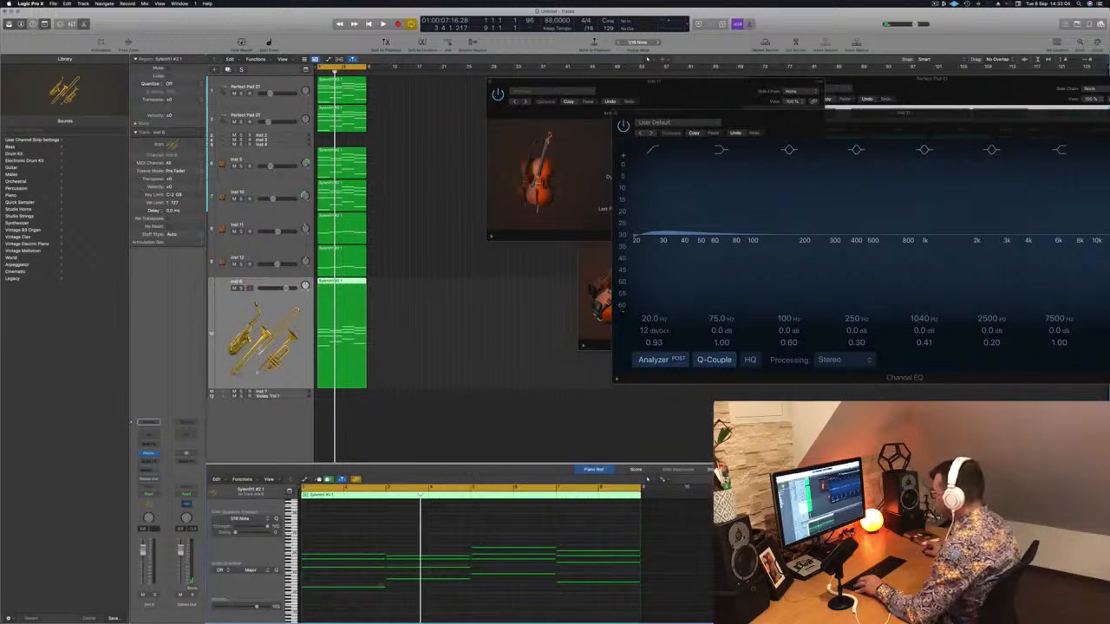
pyautogui.moveTo(616, 605); pyautogui.dragTo(327, 511)
pyautogui.press('Delete')
pyautogui.click(594, 507)
pyautogui.press('Delete')
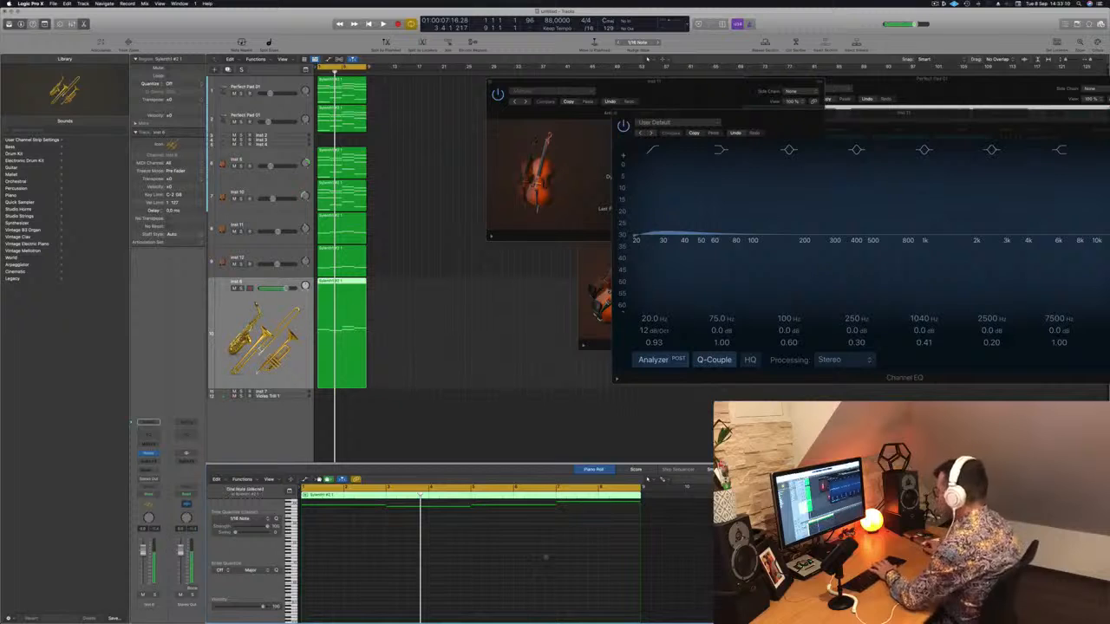
pyautogui.scroll(3, 517, 565)
pyautogui.click(520, 536)
pyautogui.press('Delete')
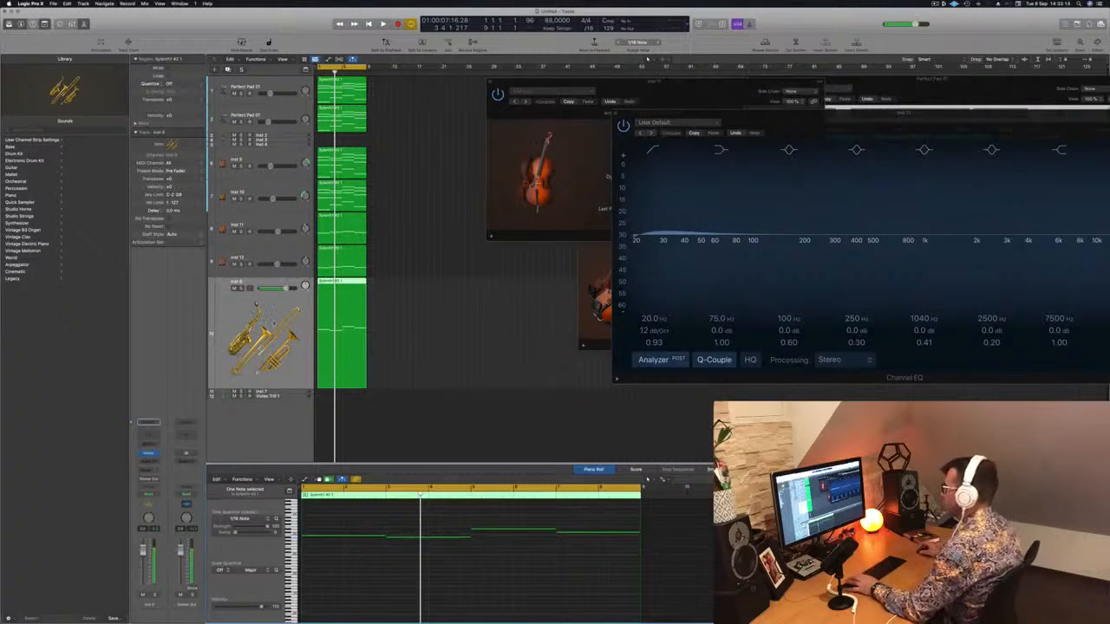
# Deselect the horn region and play the arrangement from the beginning with the horn line.
pyautogui.click(459, 308)
pyautogui.press('Return')
pyautogui.press('space')
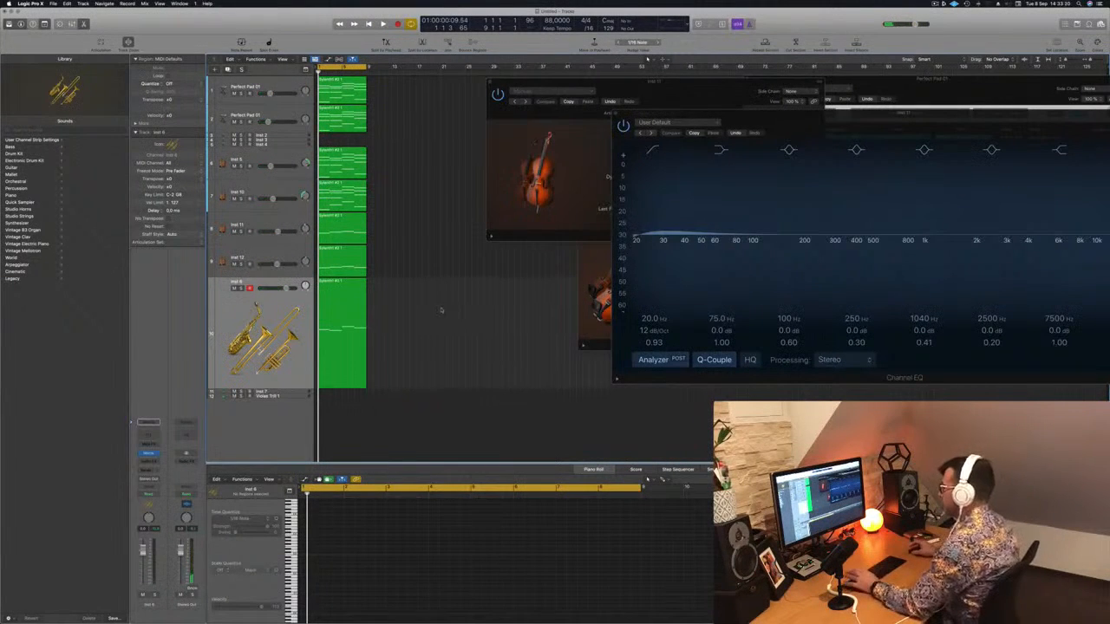
# Open the Studio Horns instrument on Inst 6, look through its section and single-instrument choices, and move its window aside.
pyautogui.click(264, 336)
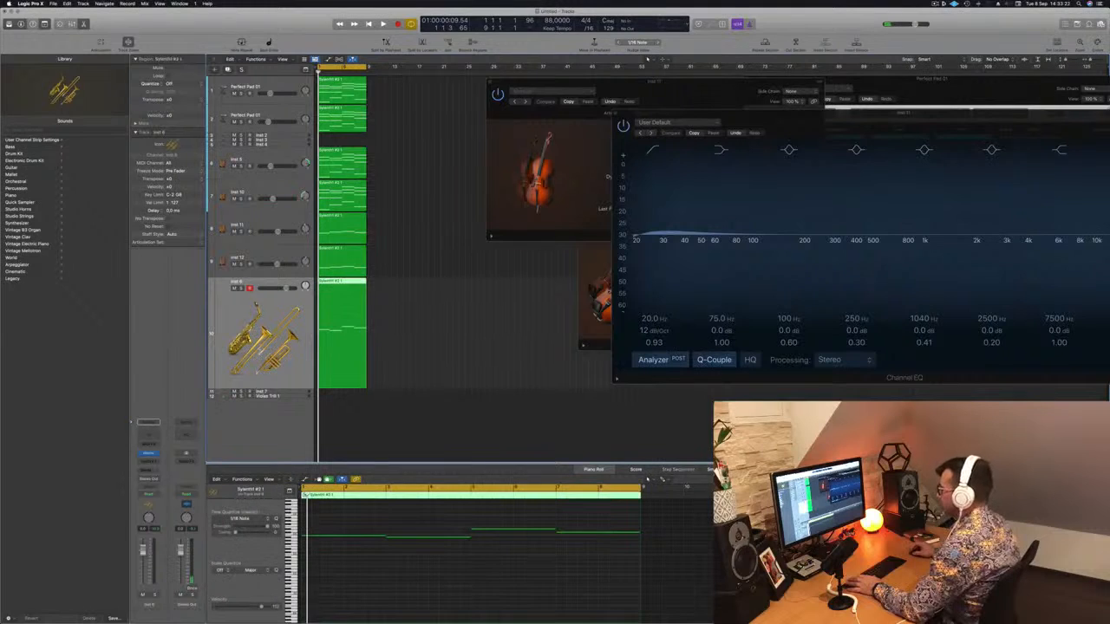
pyautogui.click(149, 454)
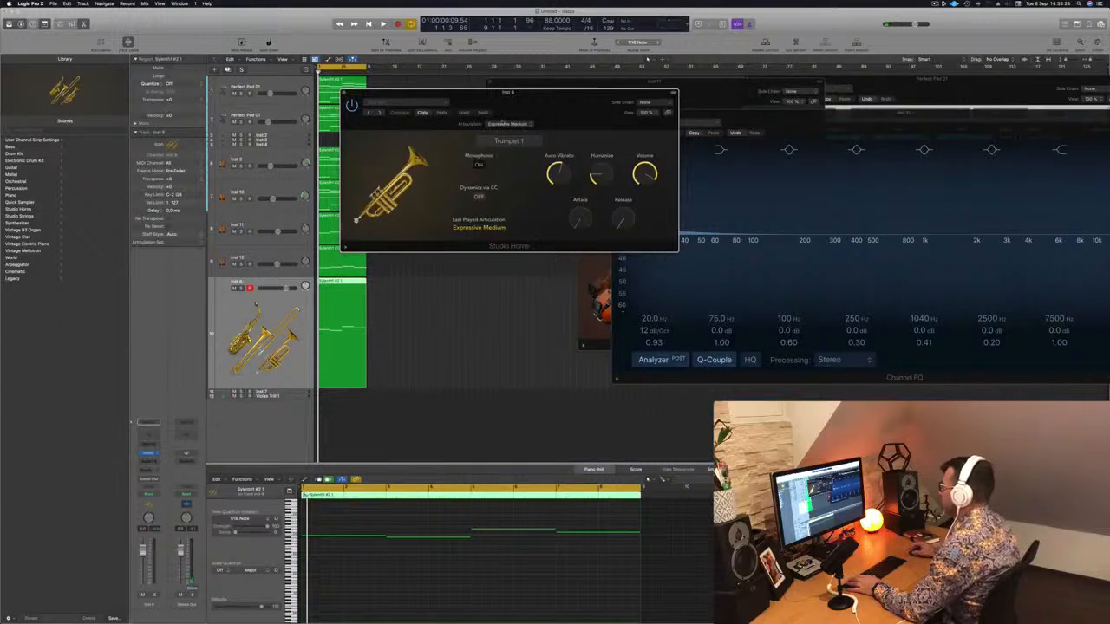
pyautogui.click(514, 142)
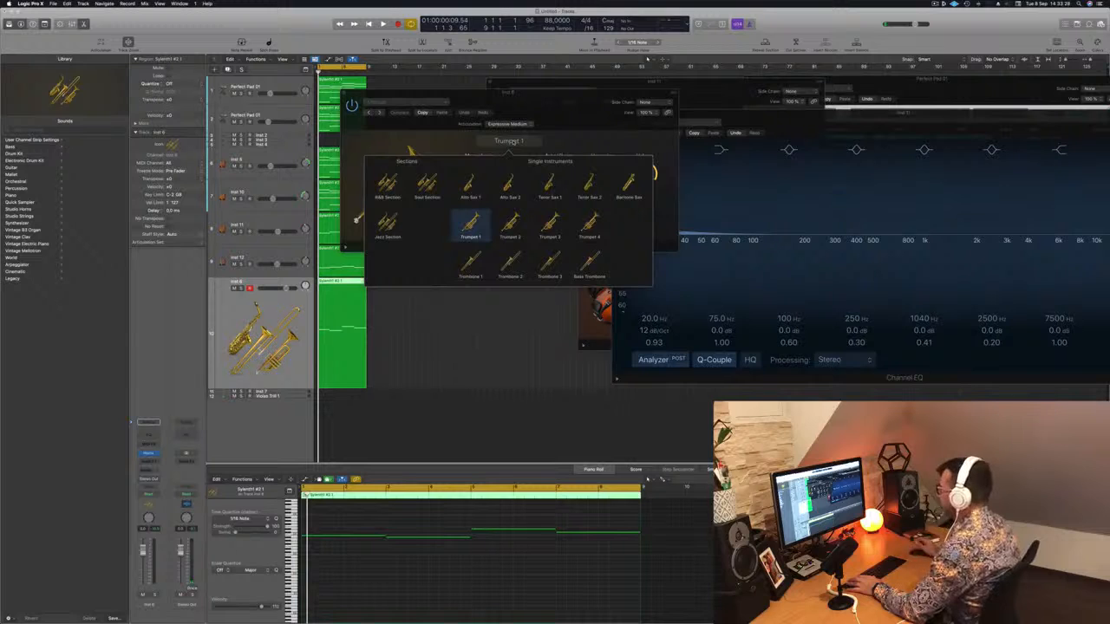
pyautogui.moveTo(597, 93); pyautogui.dragTo(954, 124)
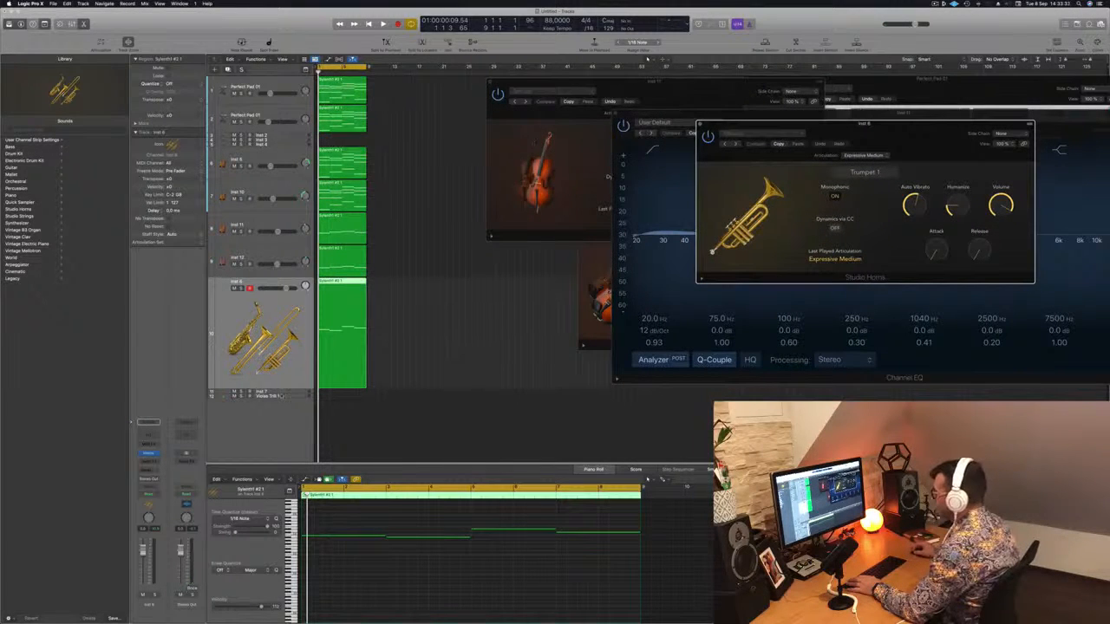
# Move the trumpet melody region from Inst 6 to the Violas Trill 1 track.
pyautogui.click(279, 396)
pyautogui.click(342, 120)
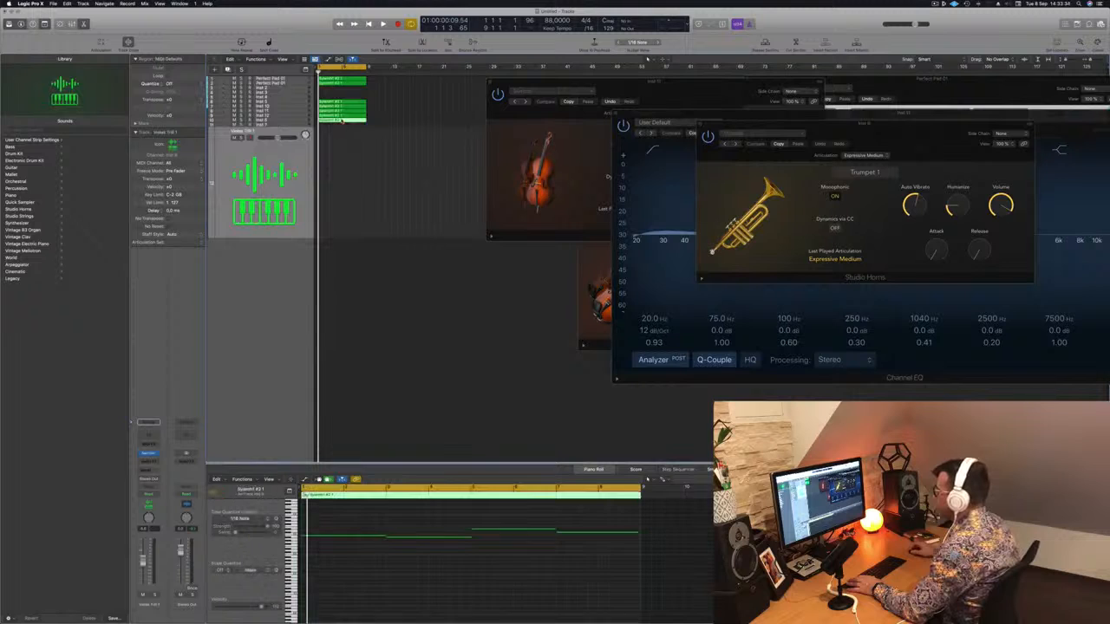
pyautogui.press('super+v')
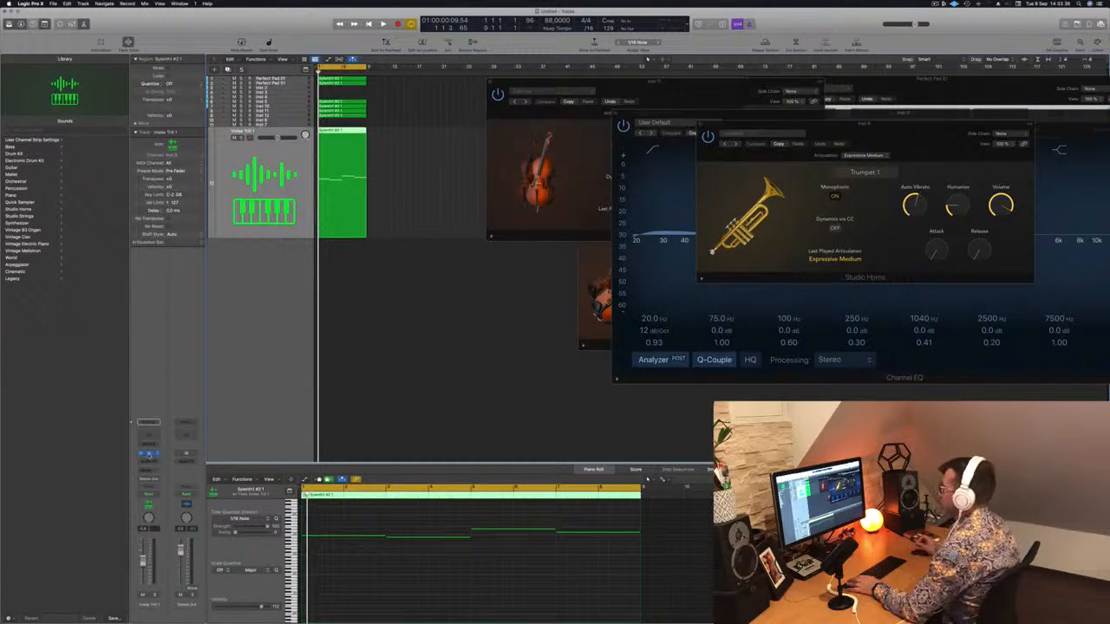
# Open the Sampler on the Violas Trill 1 track, load the Orchestral Brass preset Tuba Solo+, and move its window aside.
pyautogui.click(149, 455)
pyautogui.moveTo(650, 169); pyautogui.dragTo(590, 136)
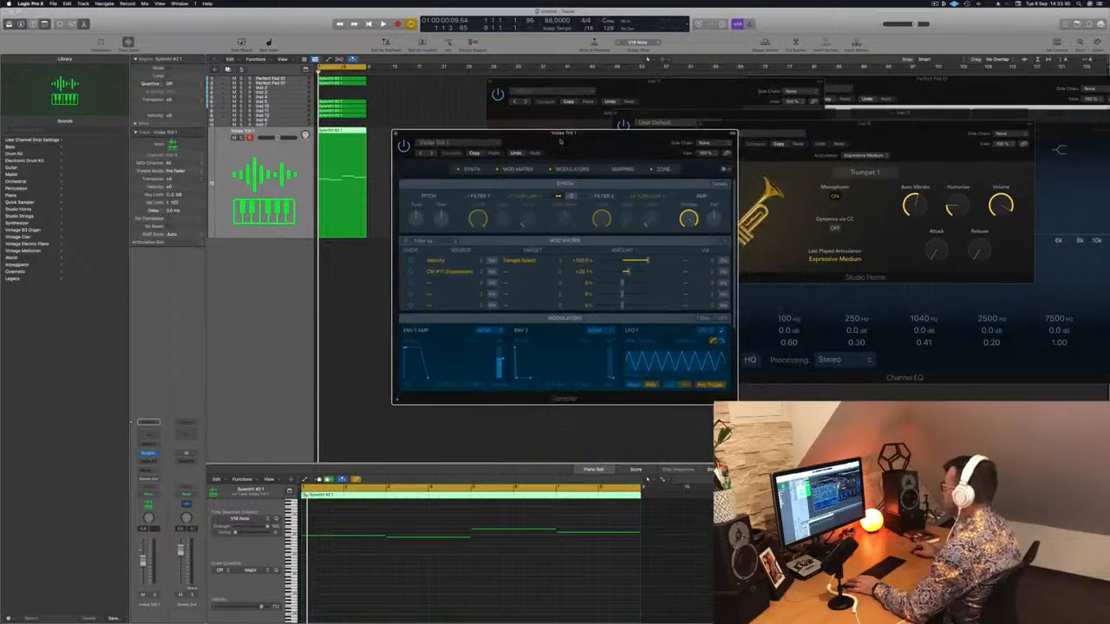
pyautogui.click(474, 141)
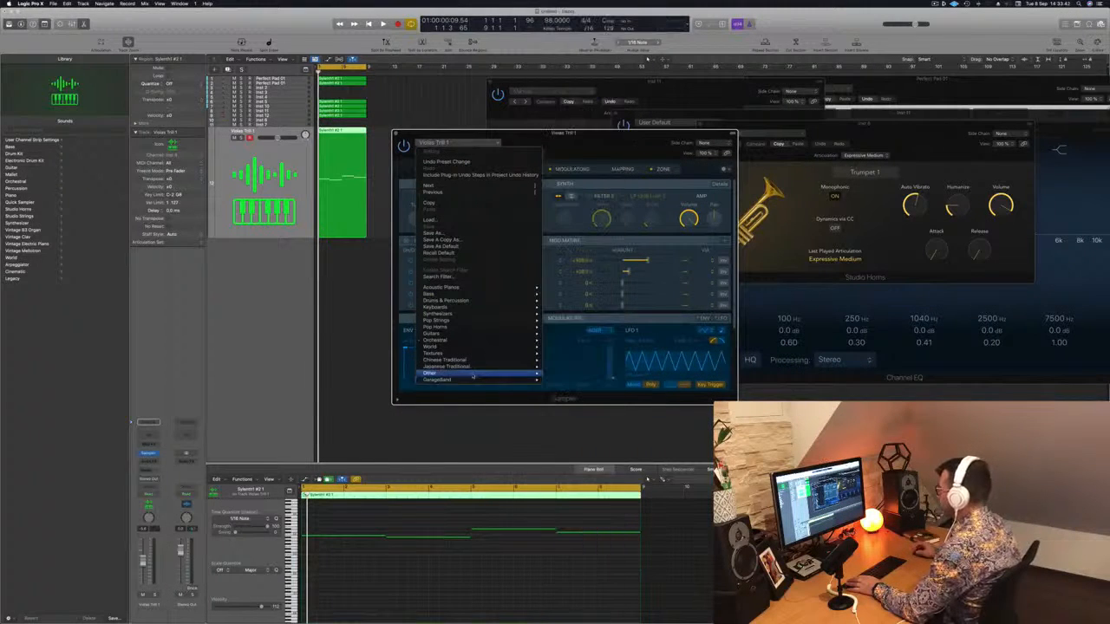
pyautogui.moveTo(493, 341)
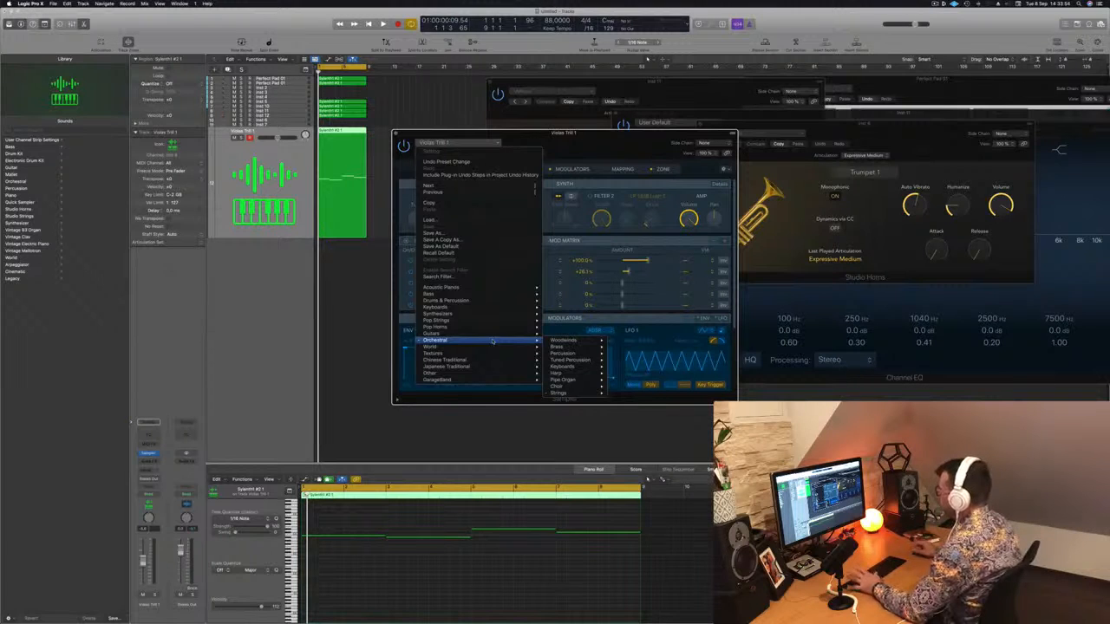
pyautogui.moveTo(596, 382)
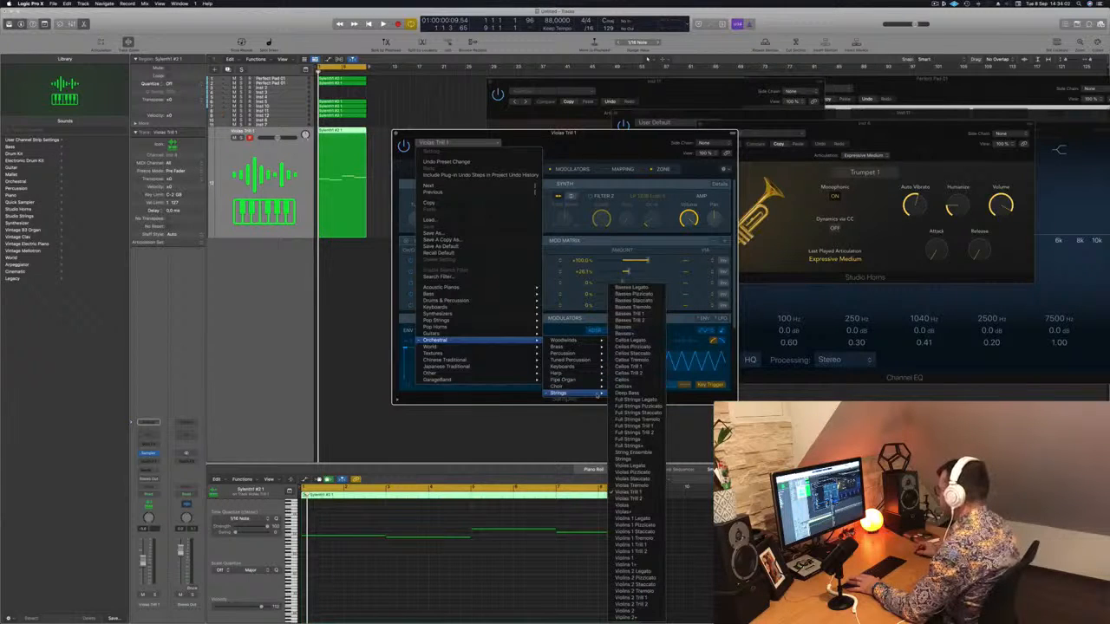
pyautogui.moveTo(594, 347)
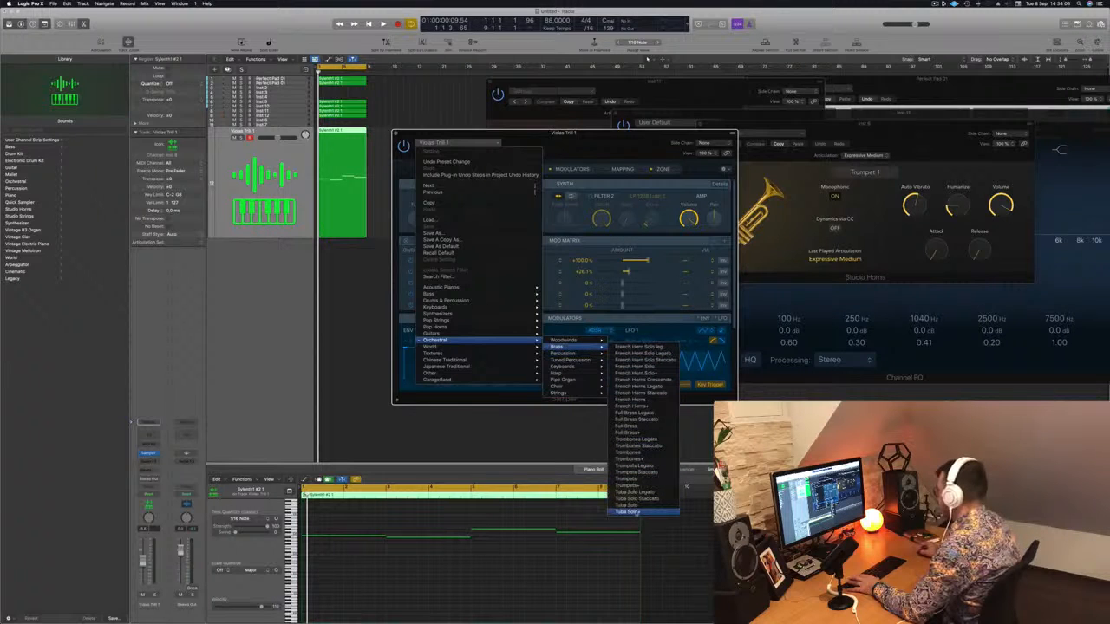
pyautogui.click(631, 512)
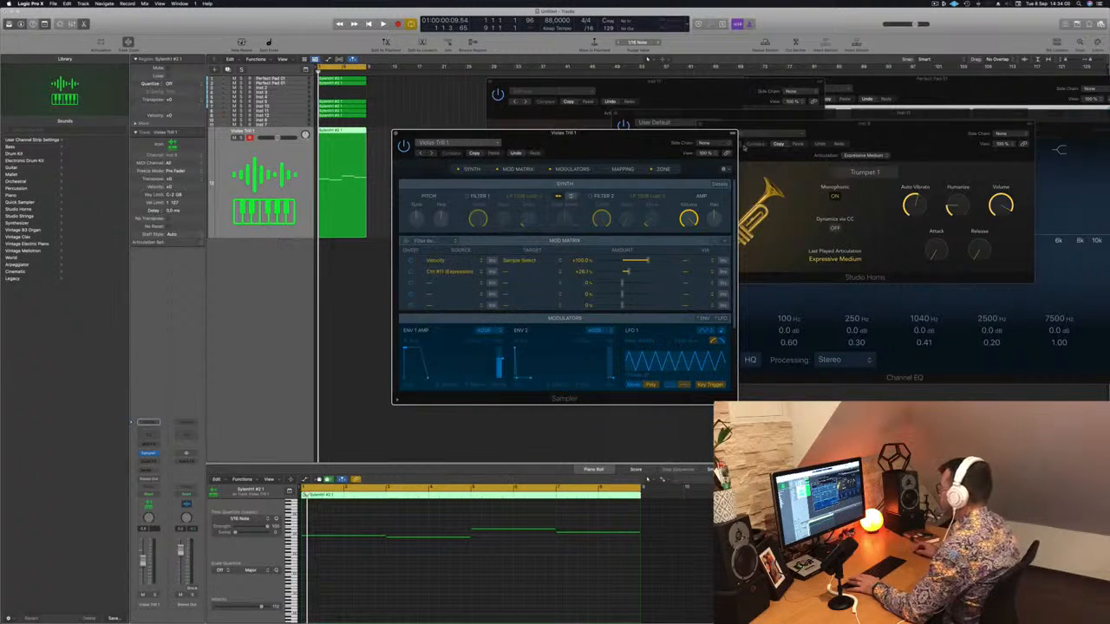
pyautogui.moveTo(640, 142); pyautogui.dragTo(783, 143)
# Add a Bus 1 send to the Tuba Solo+ track and play the arrangement to hear it.
pyautogui.click(647, 479)
pyautogui.press('space')
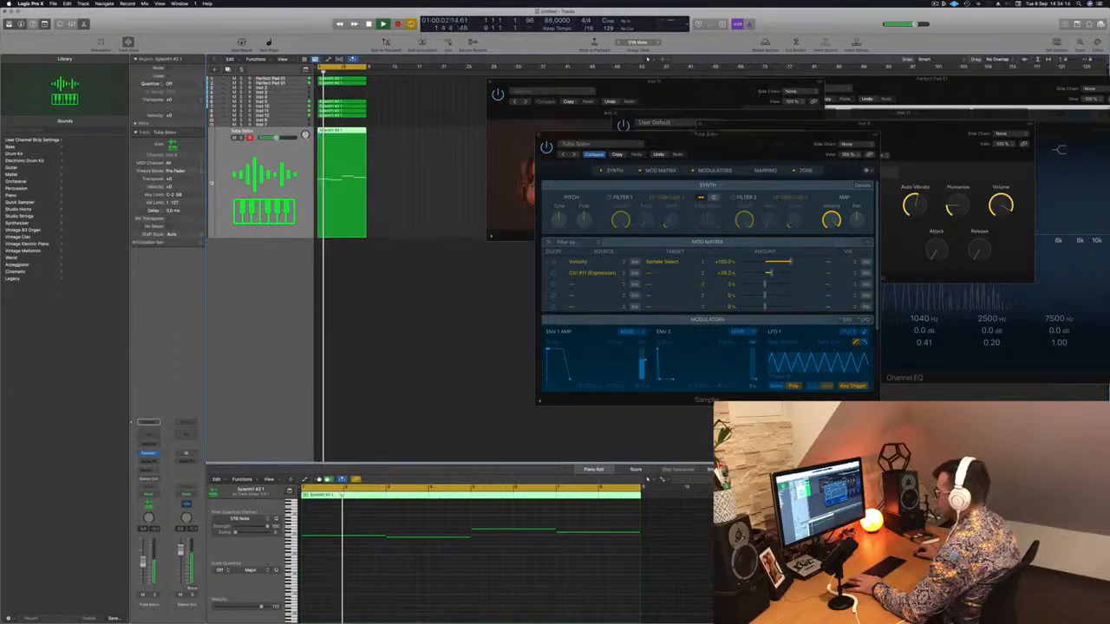
pyautogui.click(149, 469)
pyautogui.moveTo(160, 481)
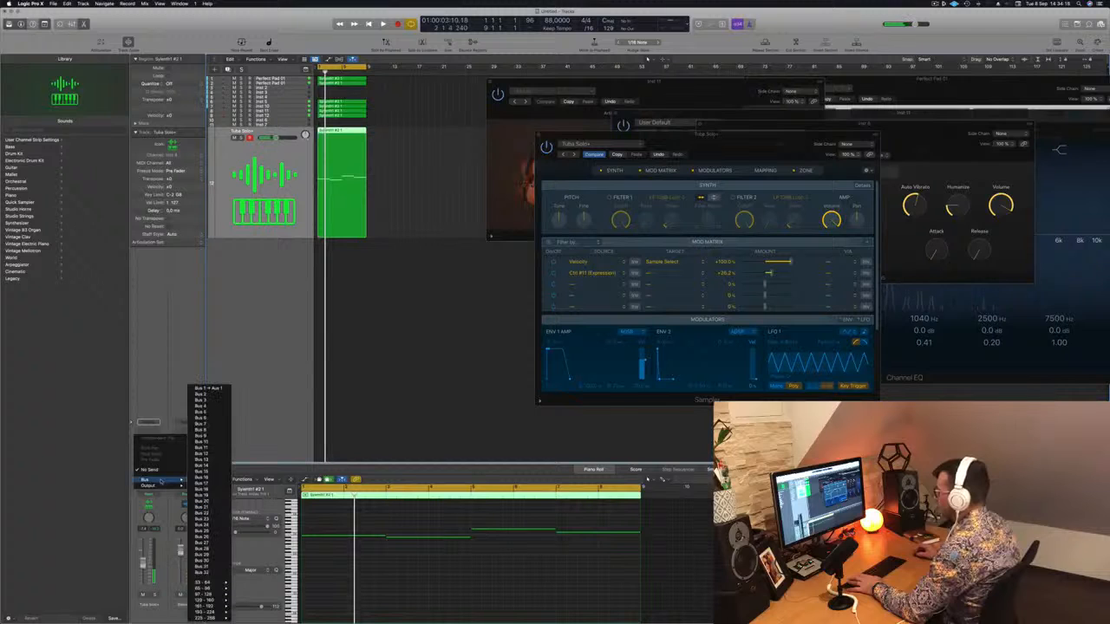
pyautogui.click(214, 390)
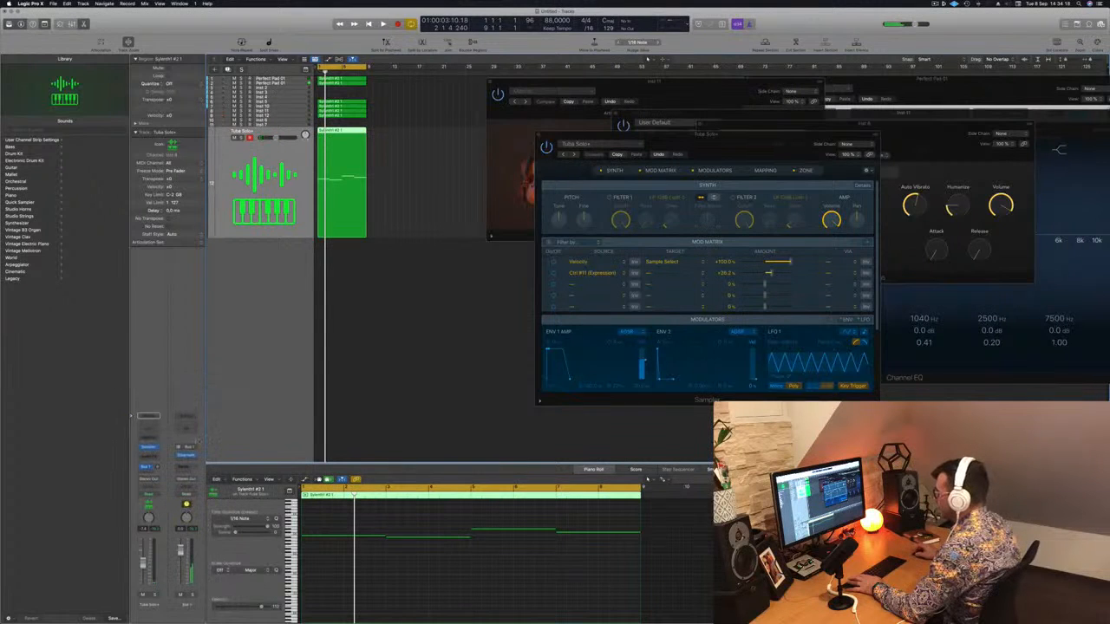
pyautogui.press('space')
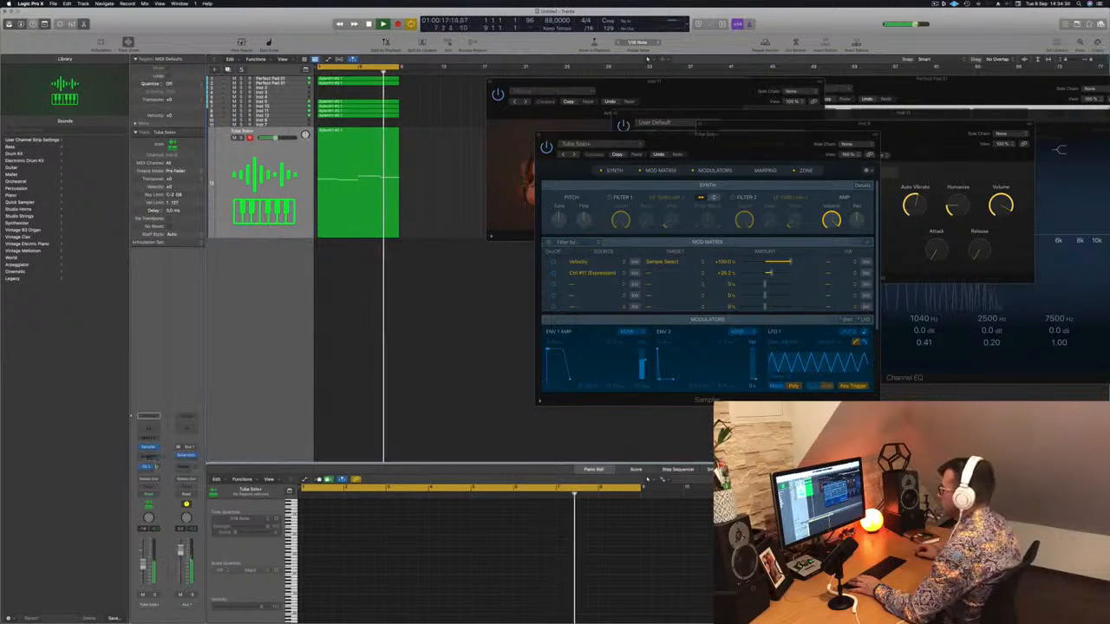
pyautogui.press('space')
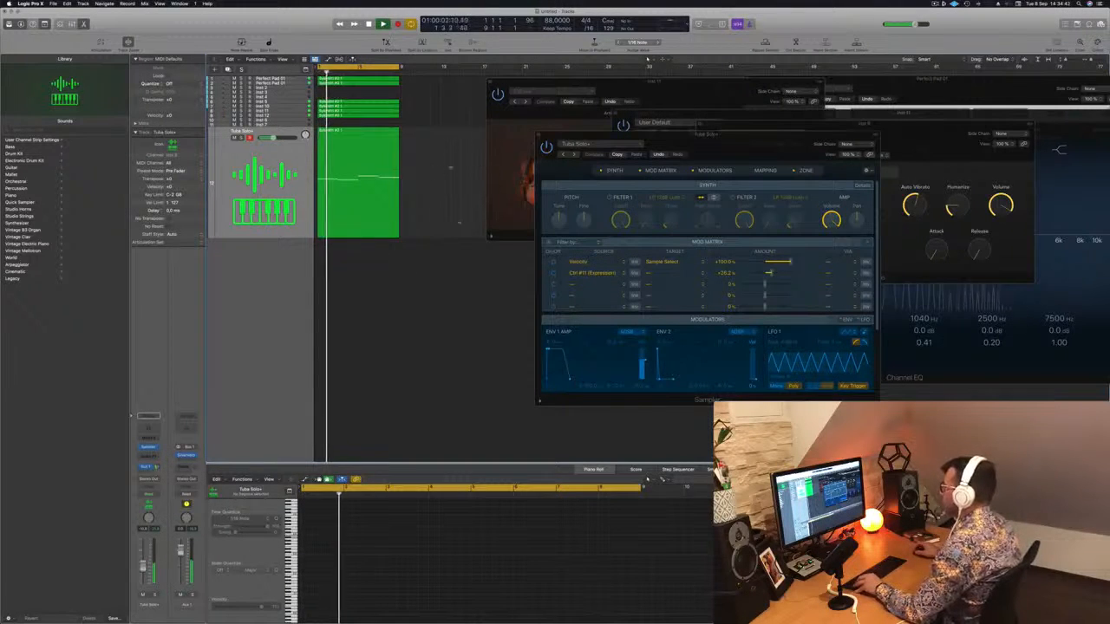
# Move the Inst 11 Cellos window clear of the regions and replay the arrangement from the beginning.
pyautogui.press('super+w')
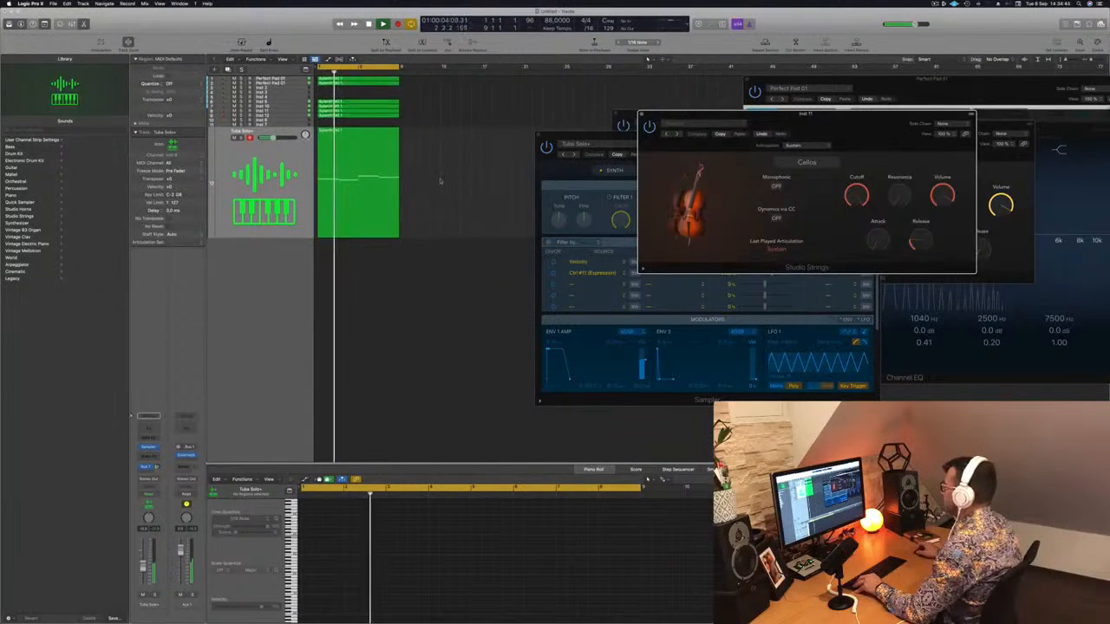
pyautogui.press('super+Right')
pyautogui.click(400, 292)
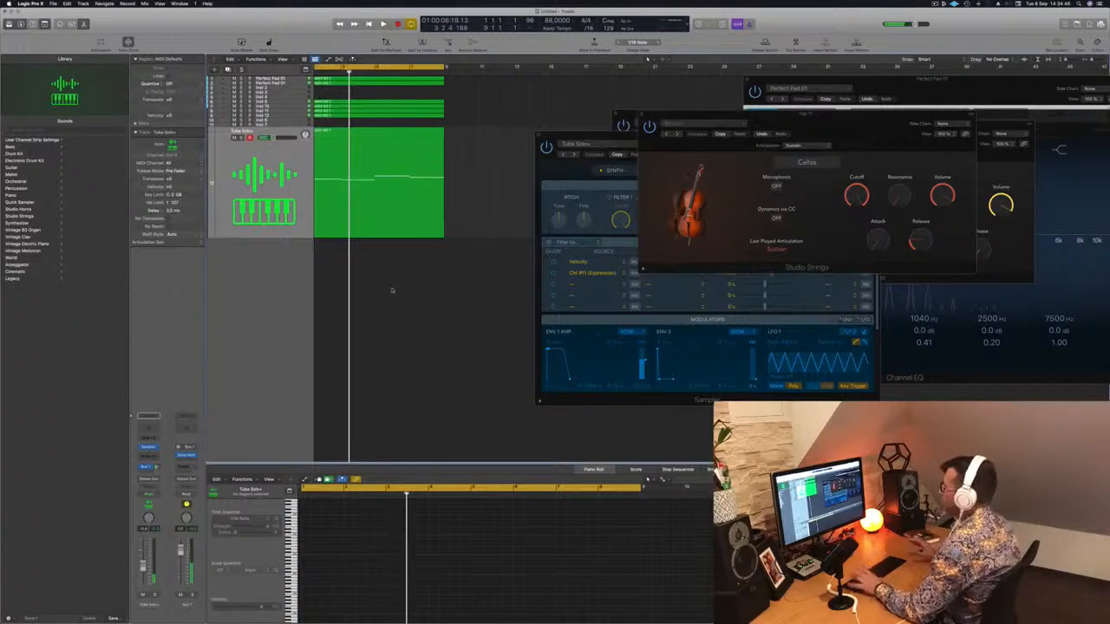
pyautogui.scroll(4, 416, 283)
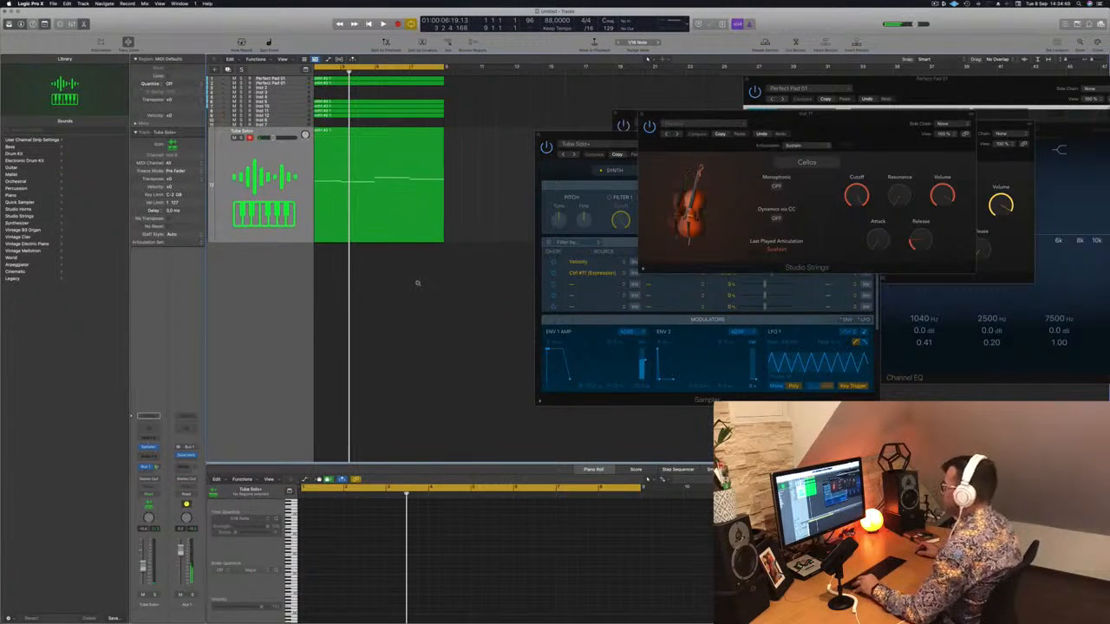
pyautogui.hscroll(5, 418, 283)
pyautogui.hscroll(-5, 418, 284)
pyautogui.hscroll(1, 420, 286)
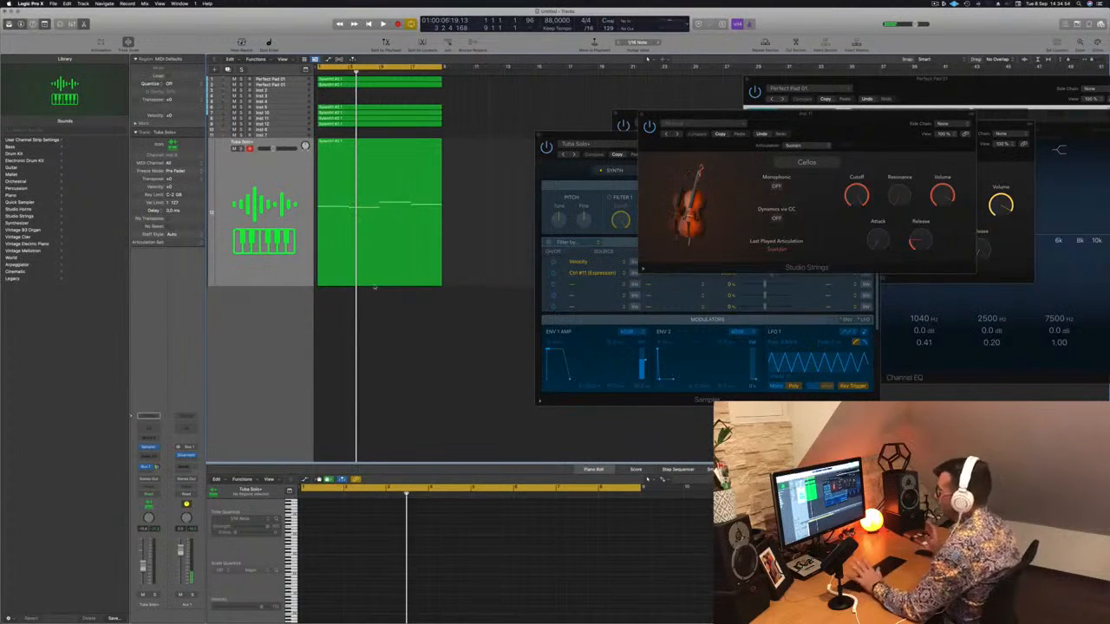
pyautogui.press('space')
pyautogui.press('space')
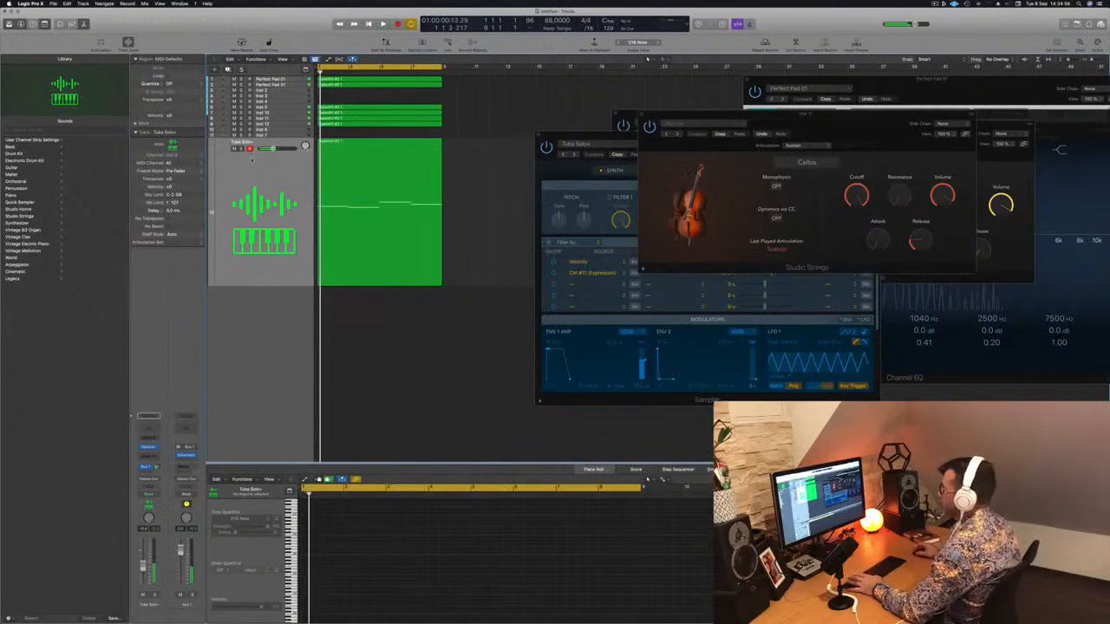
# Compare the tuba line soloed and in the full arrangement during playback, then deselect its region.
pyautogui.click(251, 172)
pyautogui.press('space')
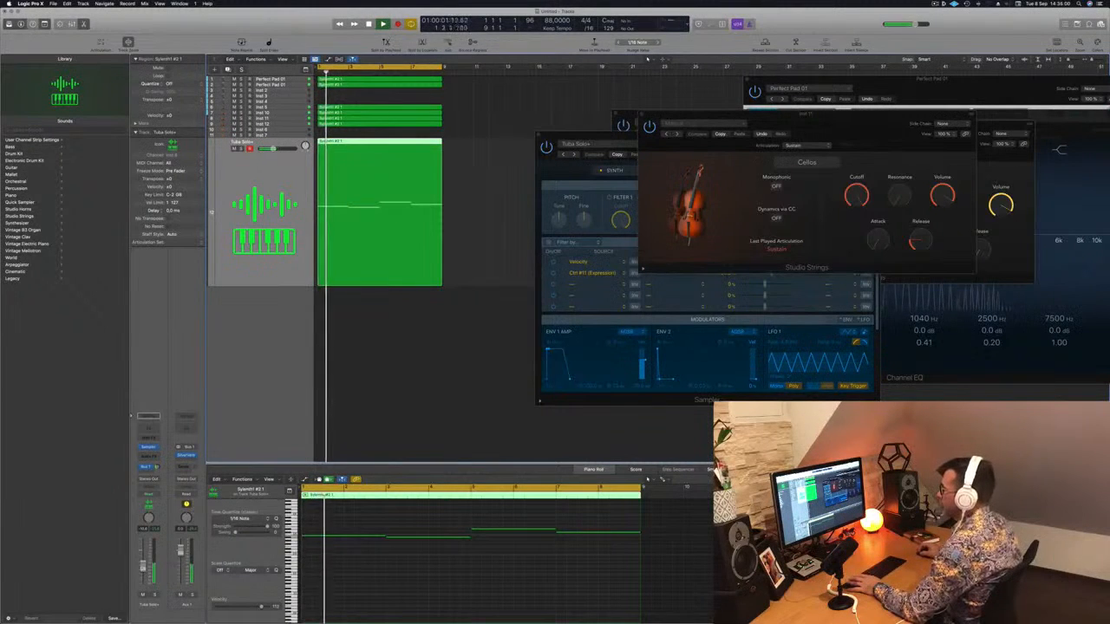
pyautogui.press('s')
pyautogui.press('s')
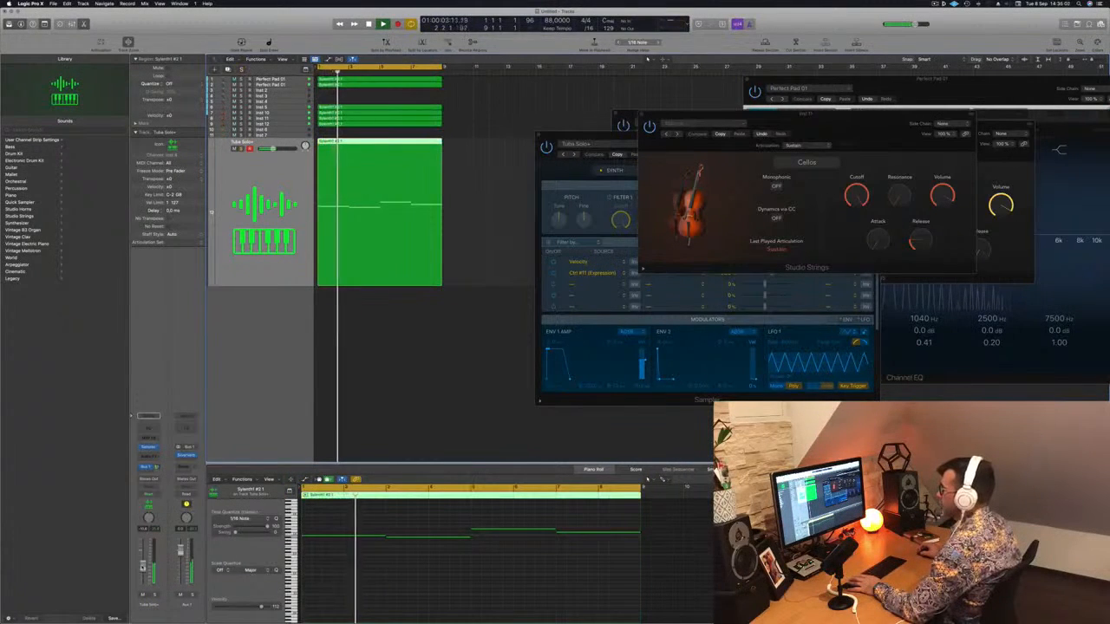
pyautogui.click(427, 351)
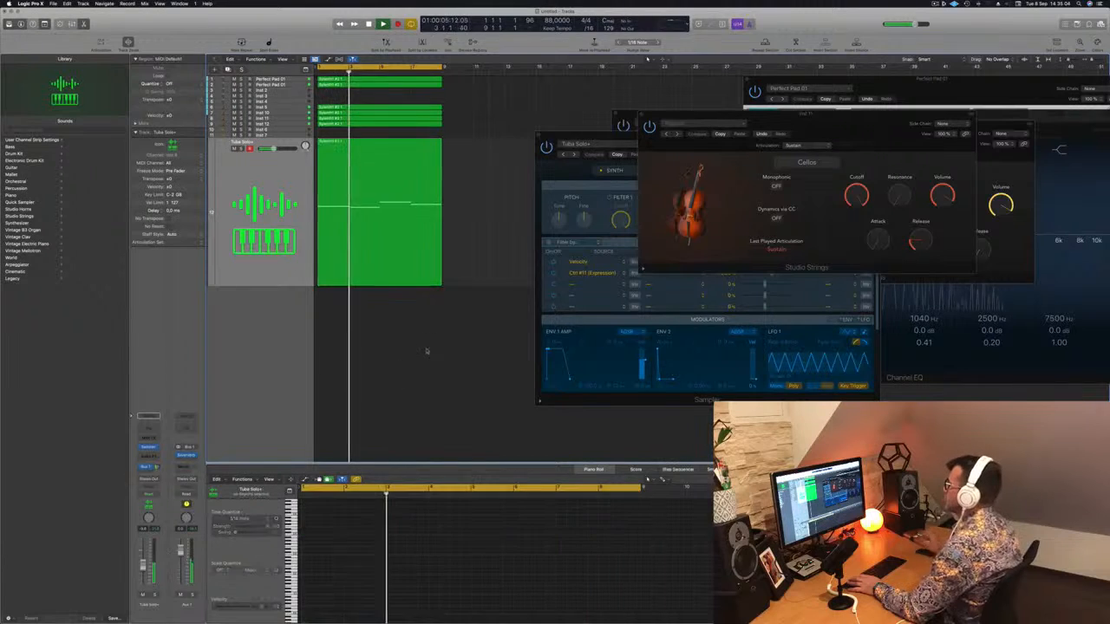
# Close the Inst 11 Cellos instrument window and reposition the Tuba Solo+ Sampler window.
pyautogui.click(822, 126)
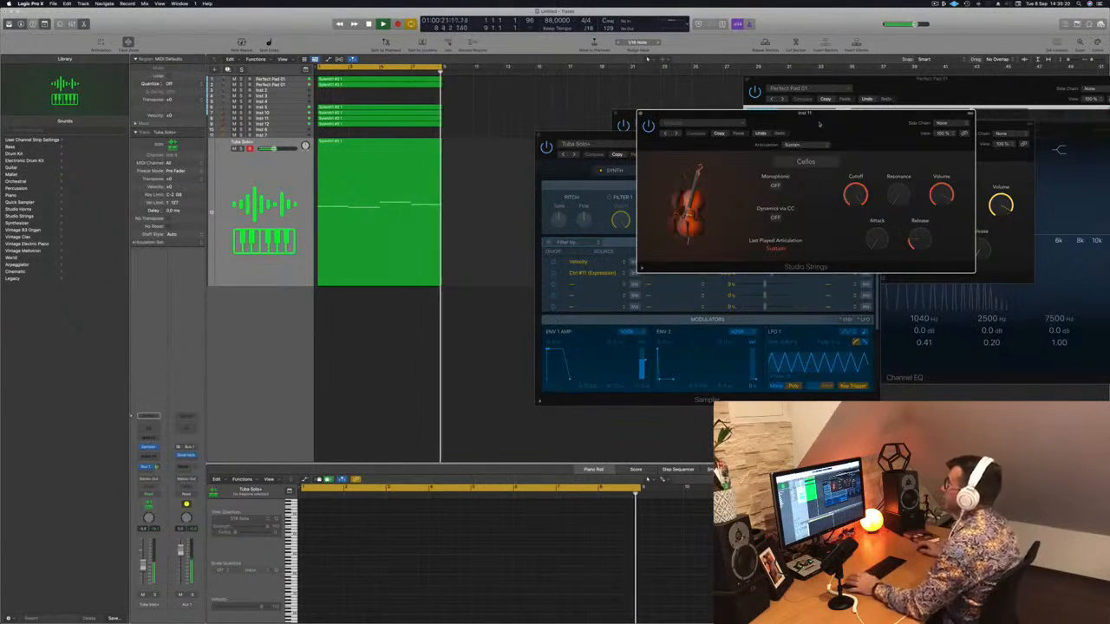
pyautogui.moveTo(820, 126); pyautogui.dragTo(757, 125)
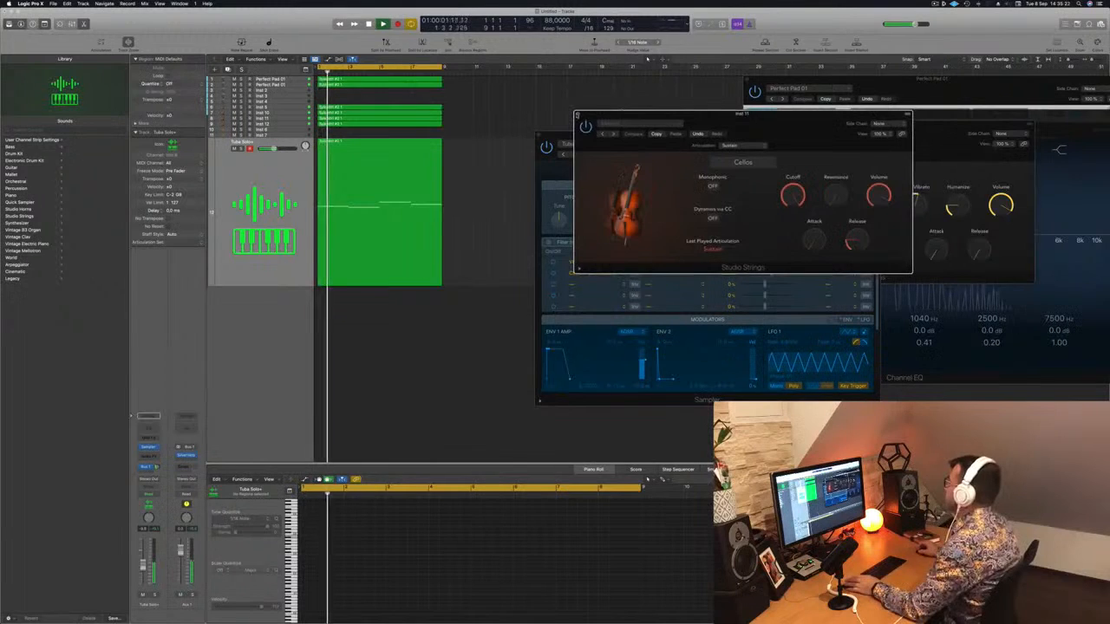
pyautogui.click(578, 114)
pyautogui.moveTo(670, 137); pyautogui.dragTo(712, 111)
# Toggle solo and mute on the Tuba Solo+ track during playback to judge its effect on the mix.
pyautogui.click(276, 193)
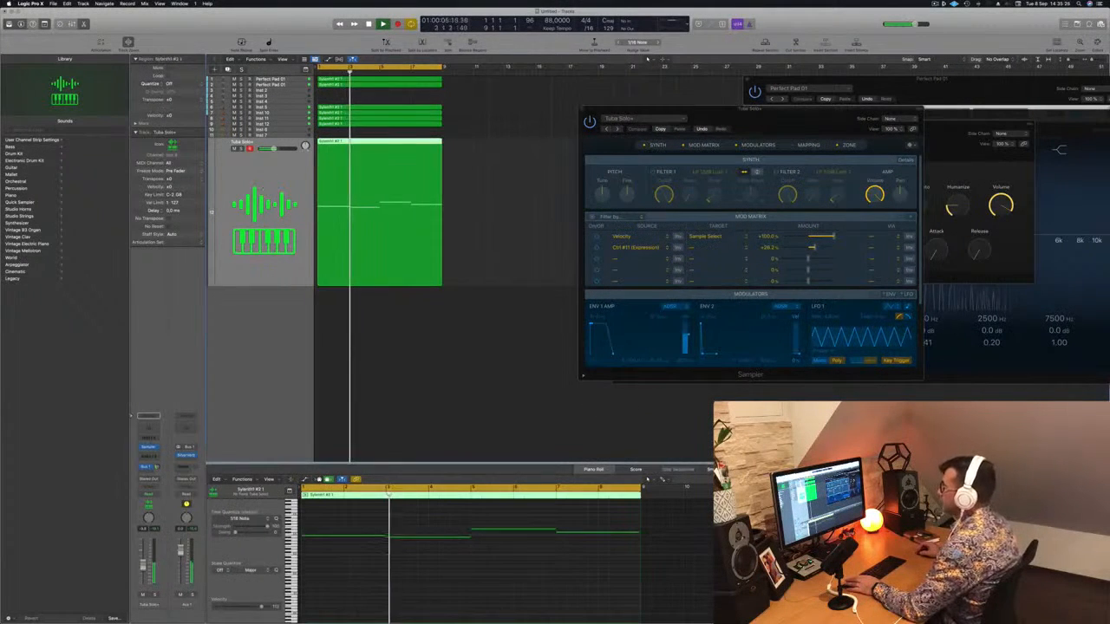
pyautogui.click(156, 595)
pyautogui.press('s')
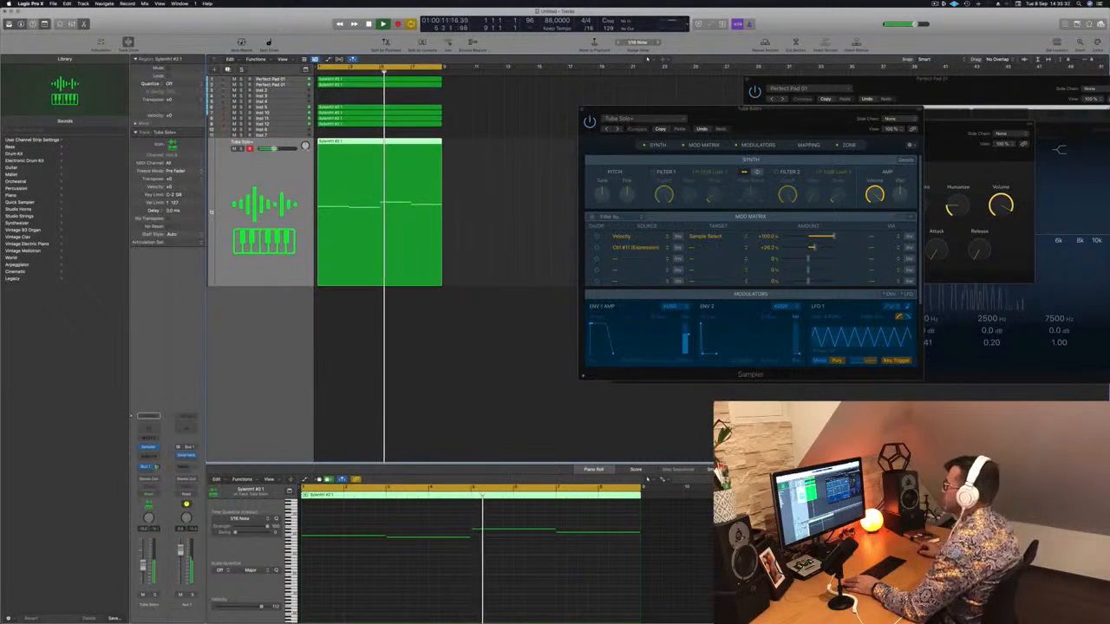
pyautogui.press('m')
pyautogui.press('m')
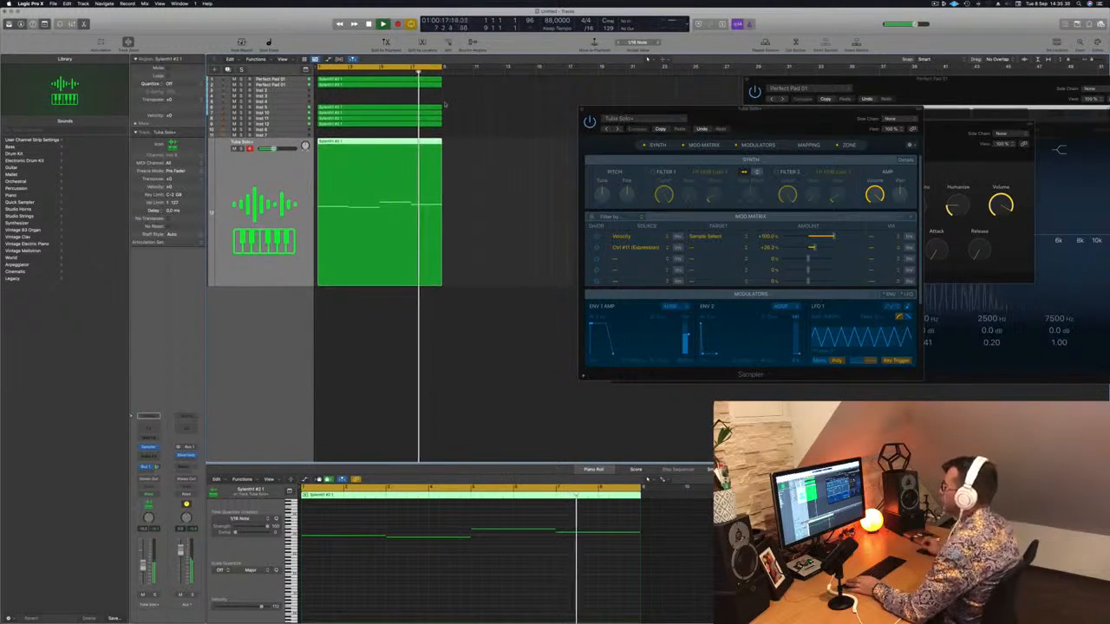
# Move the Inst 12 cello region to the Inst 2 track and mute Inst 2.
pyautogui.press('Up')
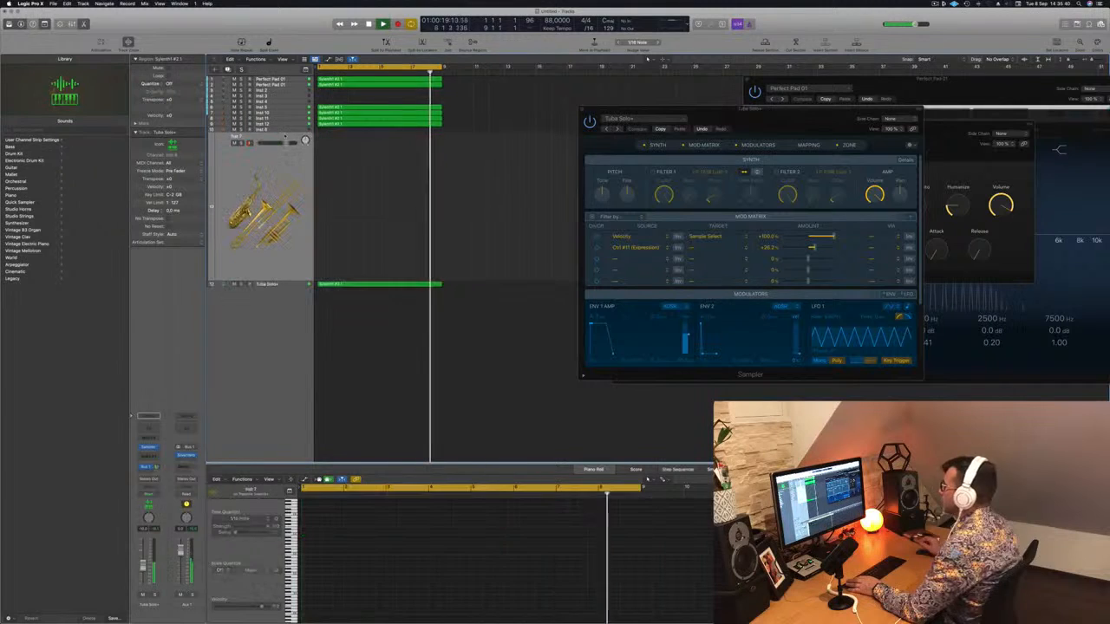
pyautogui.click(367, 125)
pyautogui.click(370, 118)
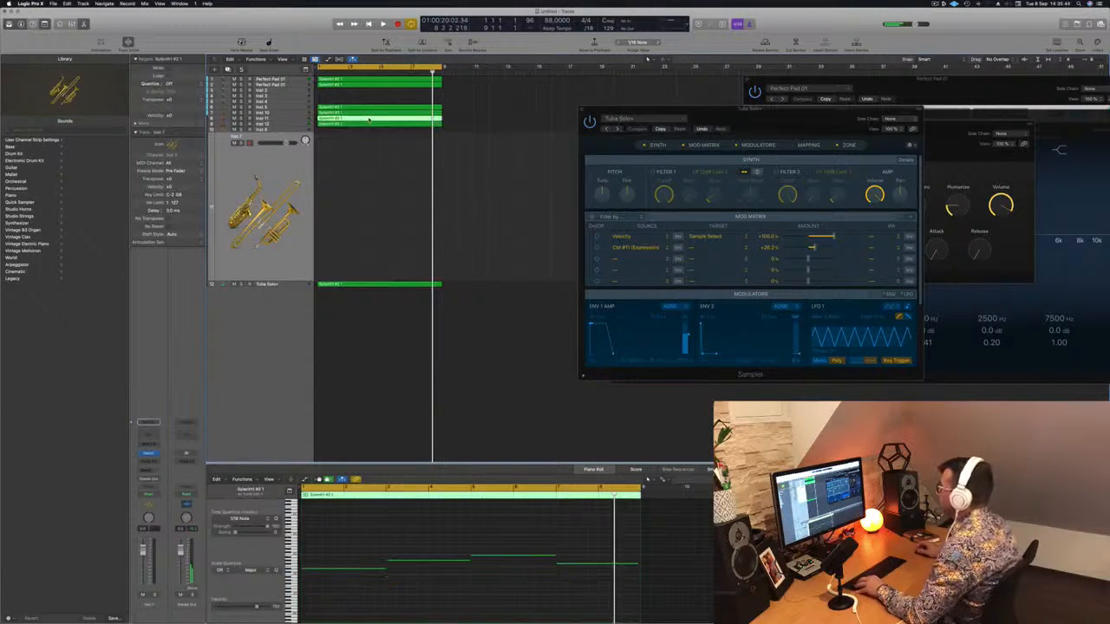
pyautogui.click(367, 125)
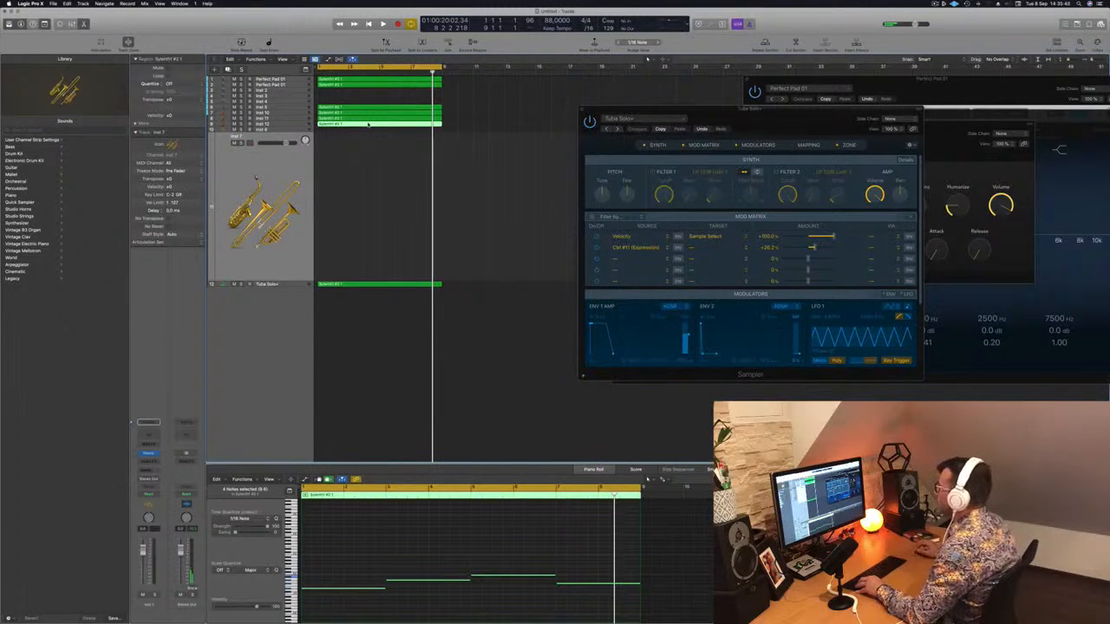
pyautogui.moveTo(373, 124); pyautogui.dragTo(368, 91)
pyautogui.click(234, 91)
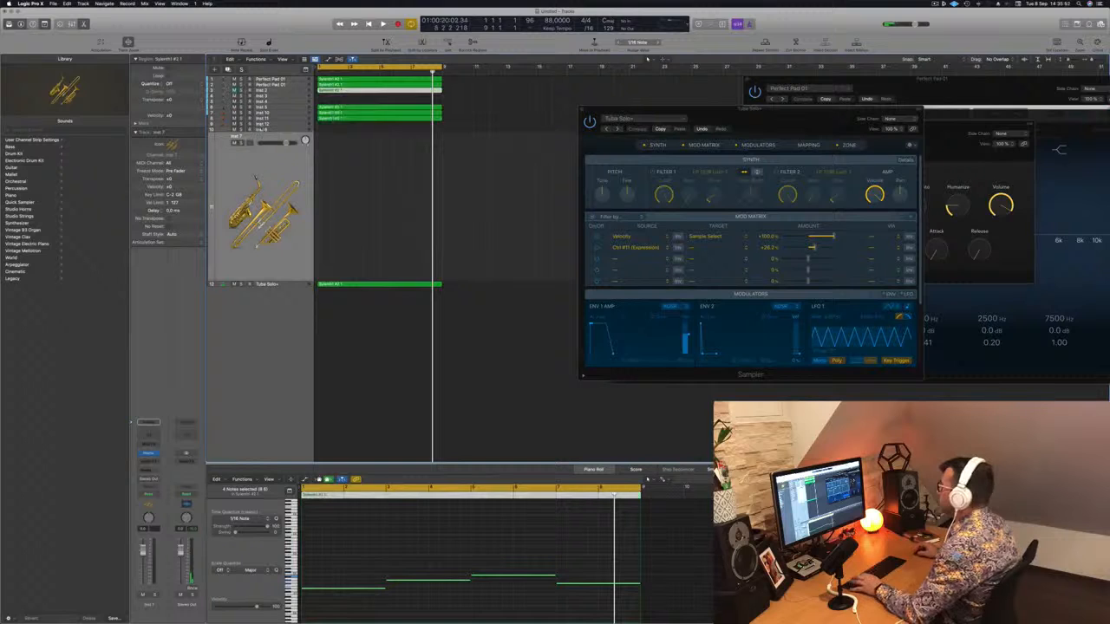
pyautogui.click(344, 120)
pyautogui.moveTo(343, 125); pyautogui.dragTo(330, 162)
pyautogui.press('Delete')
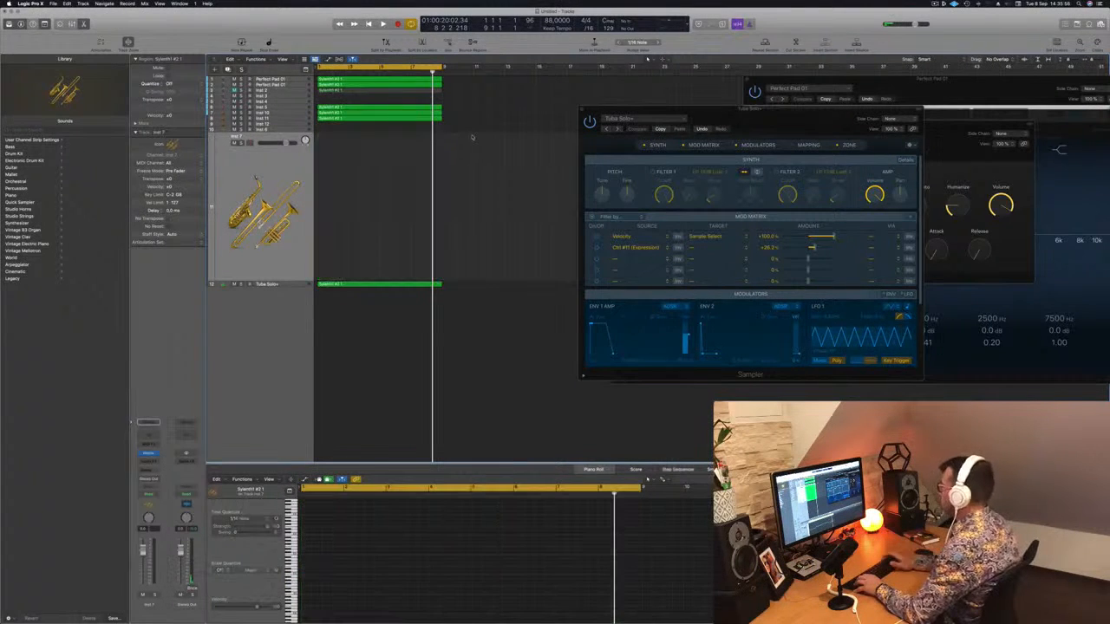
# Copy the Inst 10 violin chord region to the Inst 7 horn track and play the arrangement from the beginning.
pyautogui.click(355, 117)
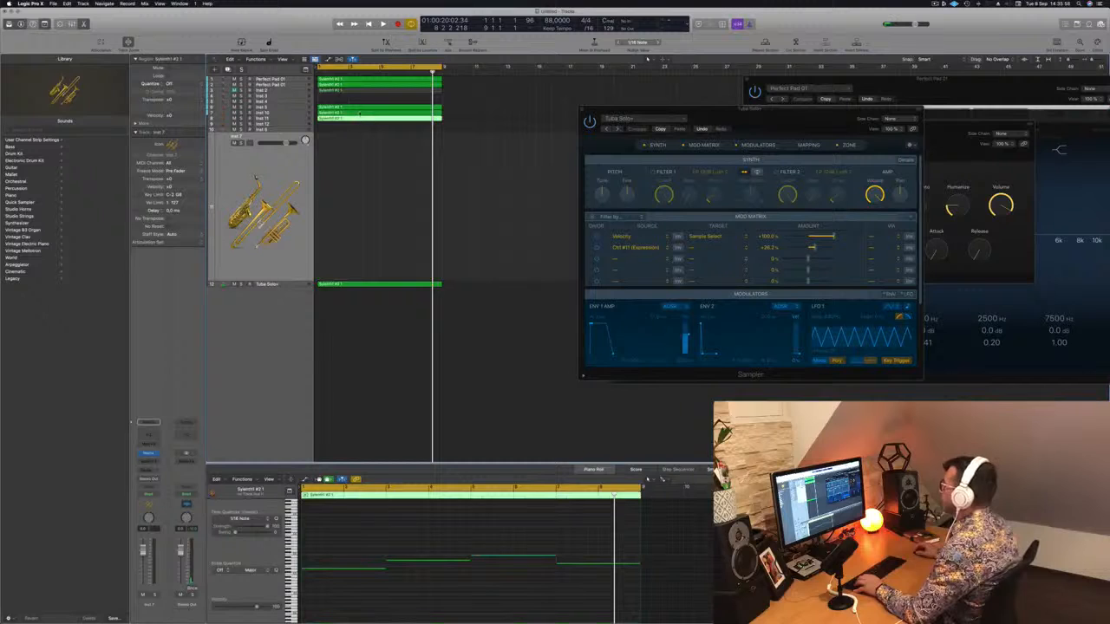
pyautogui.keyDown('shift'); pyautogui.click(360, 112); pyautogui.keyUp('shift')
pyautogui.moveTo(360, 116); pyautogui.dragTo(356, 169)
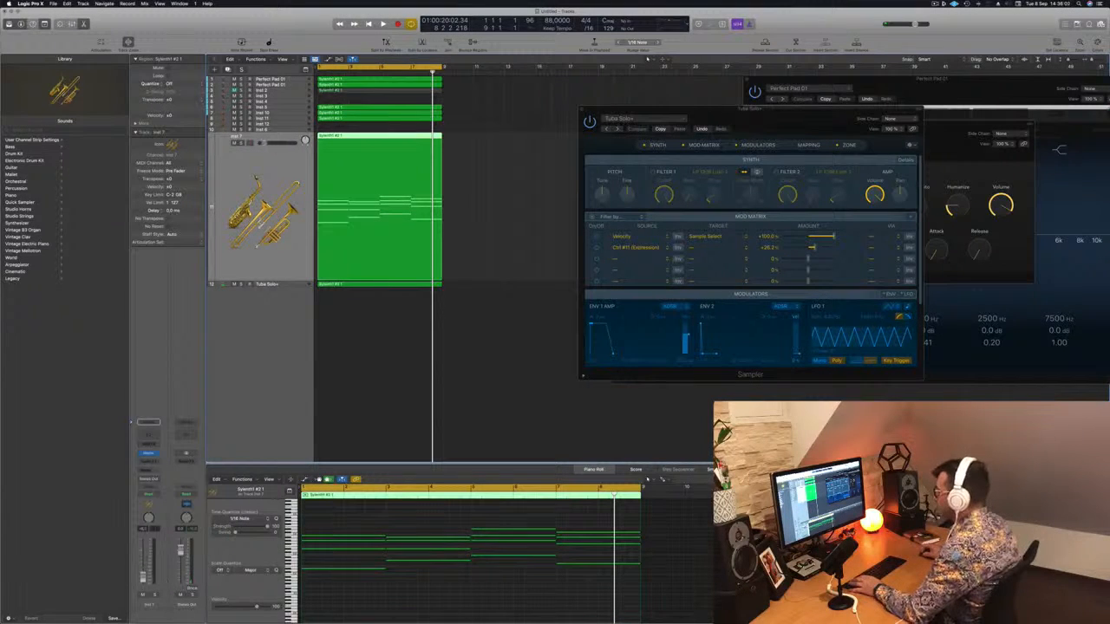
pyautogui.press('space')
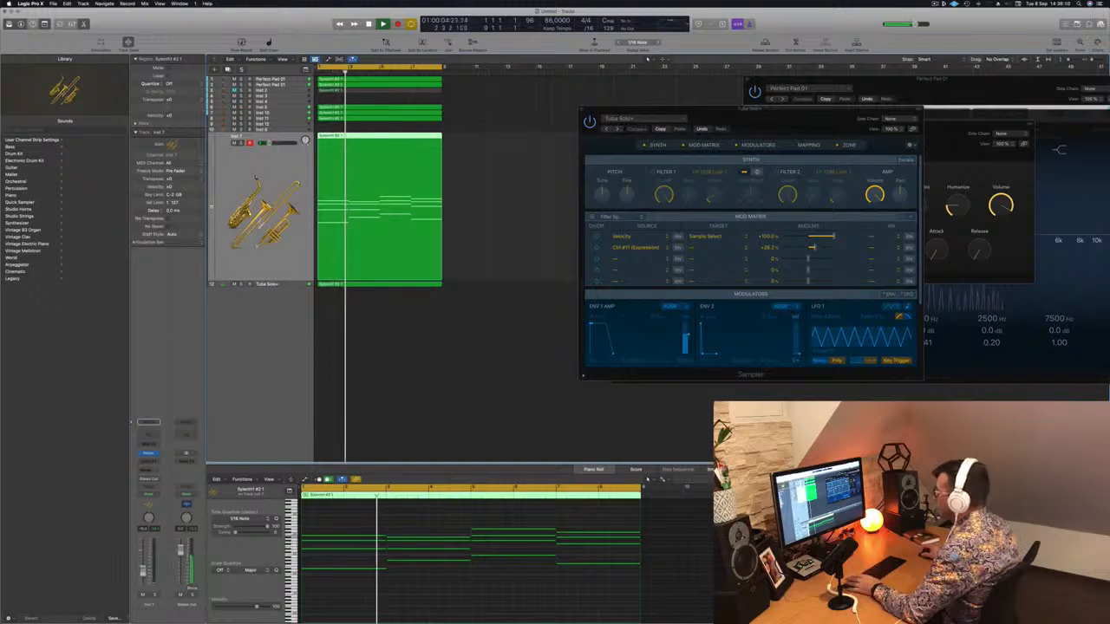
pyautogui.press('space')
pyautogui.press('space')
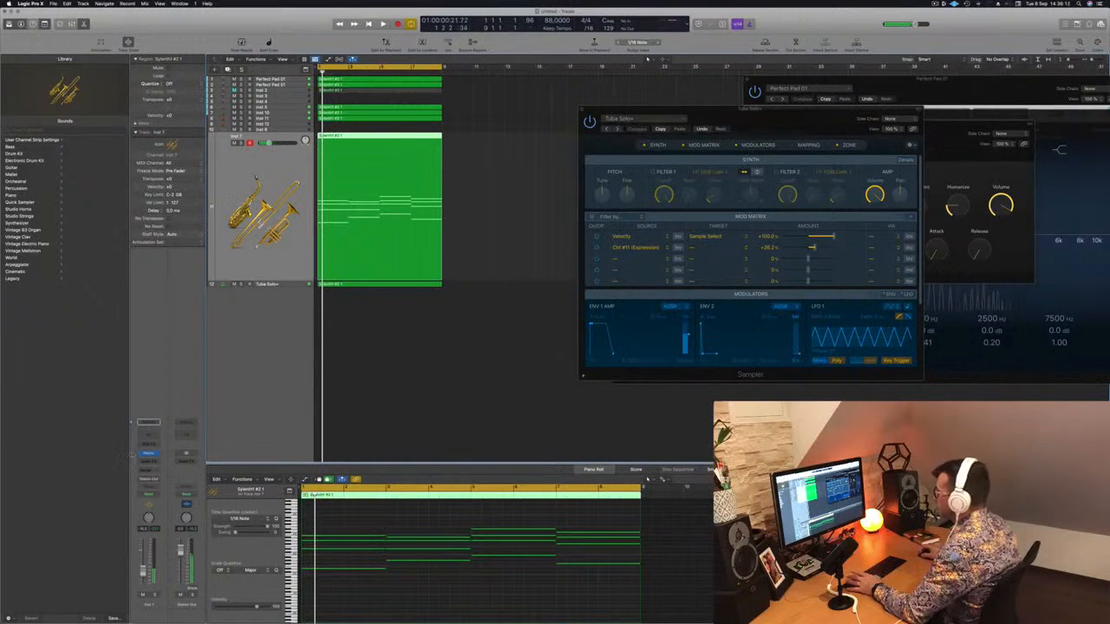
# Try the Trombone 3 sound in the Inst 7 Studio Horns instrument and audition the chord region soloed.
pyautogui.click(149, 454)
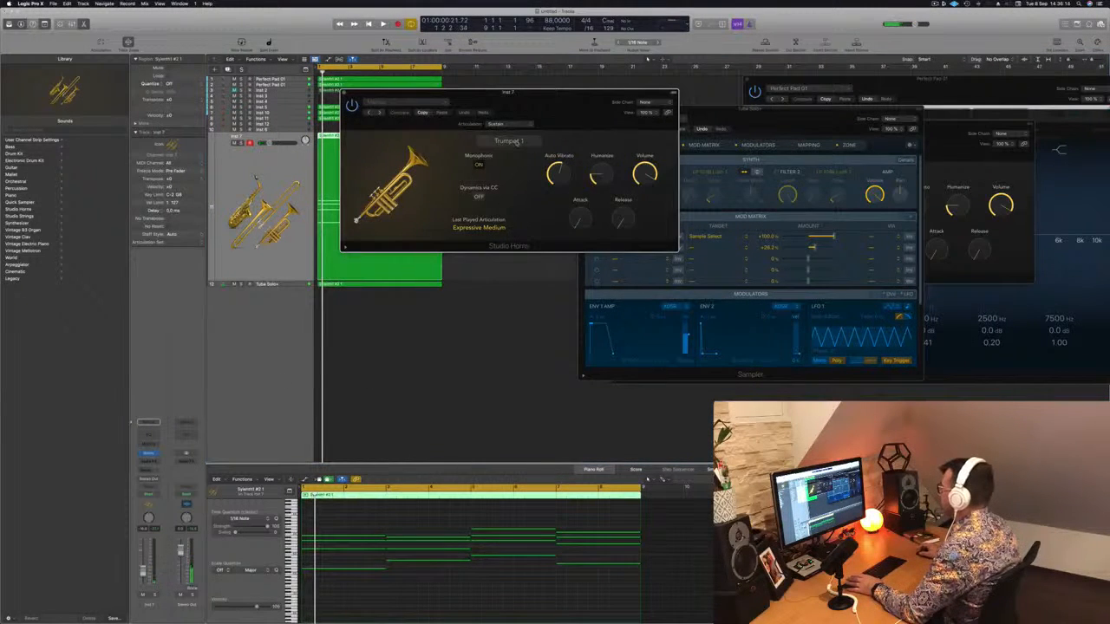
pyautogui.click(508, 141)
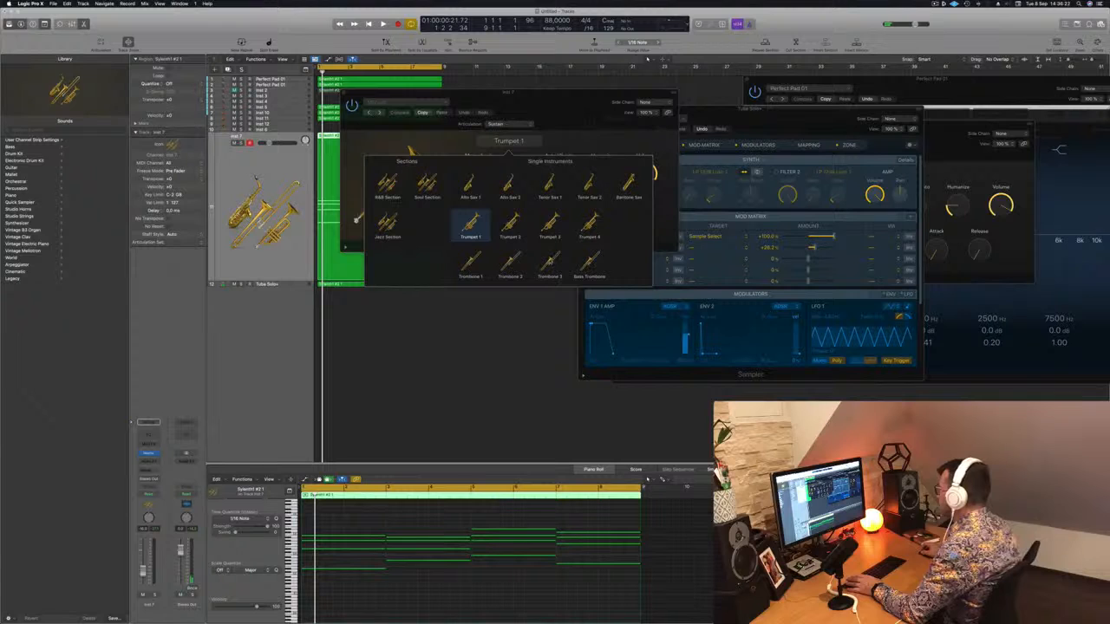
pyautogui.click(548, 262)
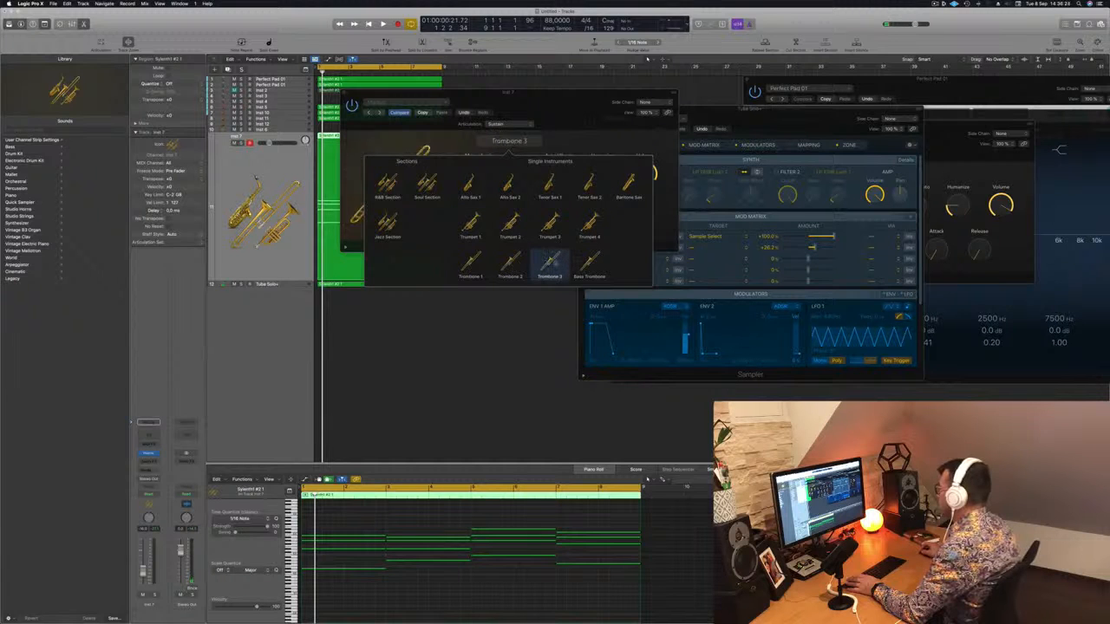
pyautogui.press('space')
pyautogui.moveTo(573, 106); pyautogui.dragTo(671, 119)
pyautogui.press('space')
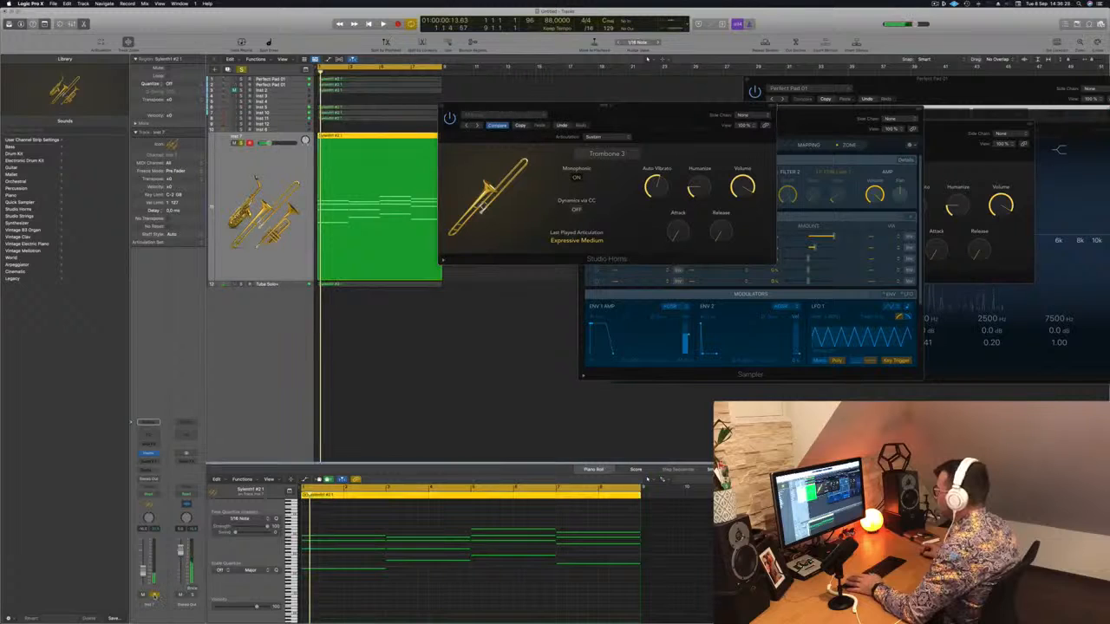
pyautogui.press('space')
pyautogui.press('space')
pyautogui.press('space')
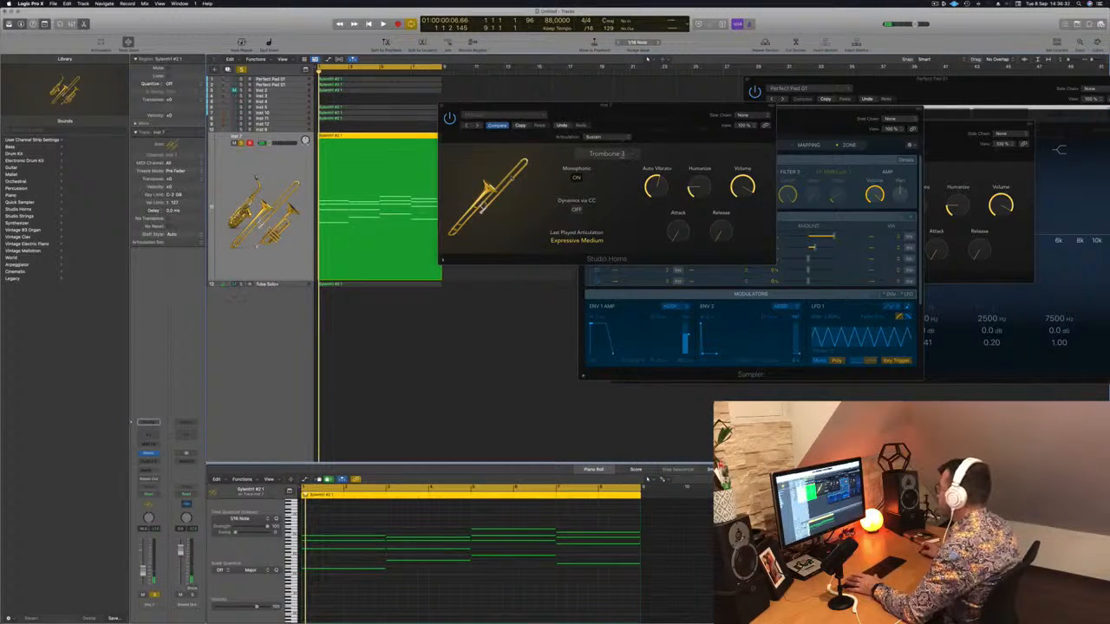
# Compare the Soul Section with the R&B Section in Studio Horns, keeping R&B Section for the soloed chords.
pyautogui.click(620, 154)
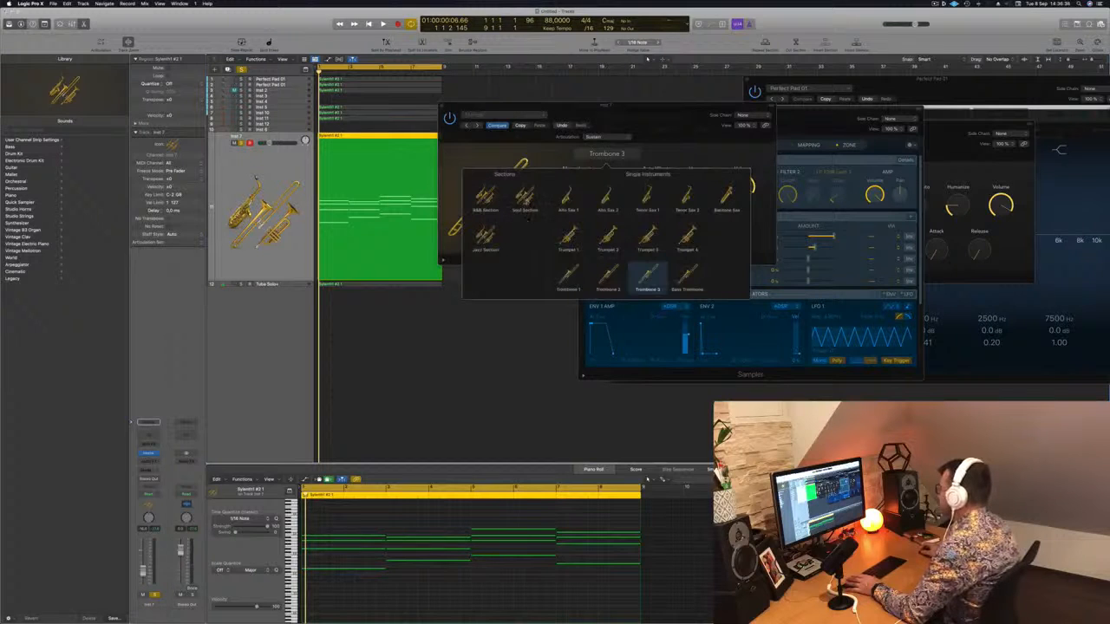
pyautogui.click(527, 201)
pyautogui.press('space')
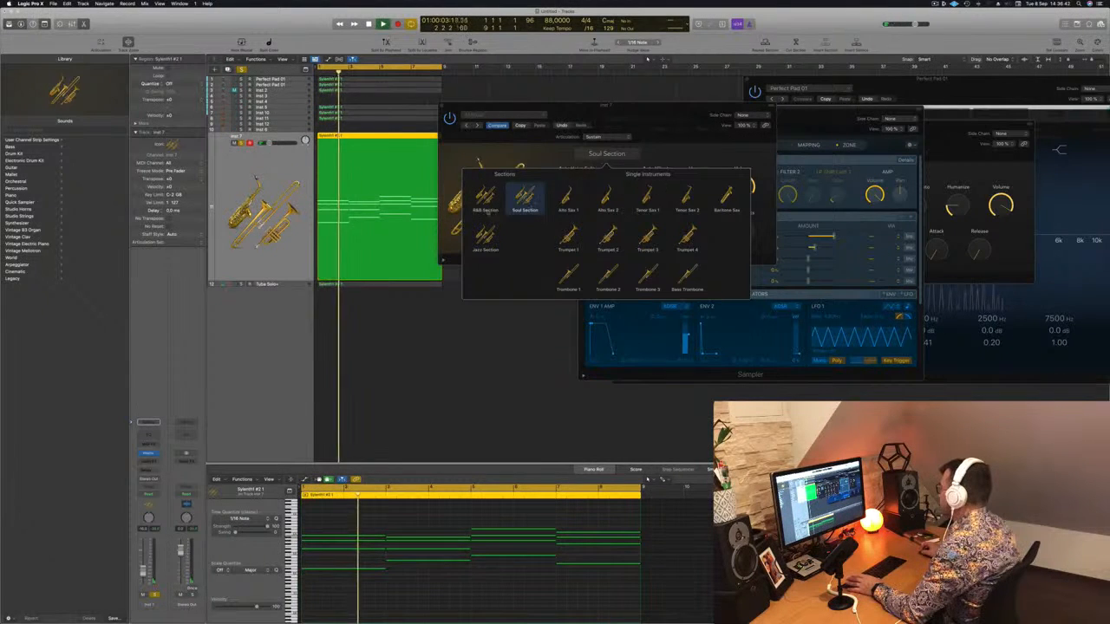
pyautogui.click(487, 203)
pyautogui.press('space')
pyautogui.press('space')
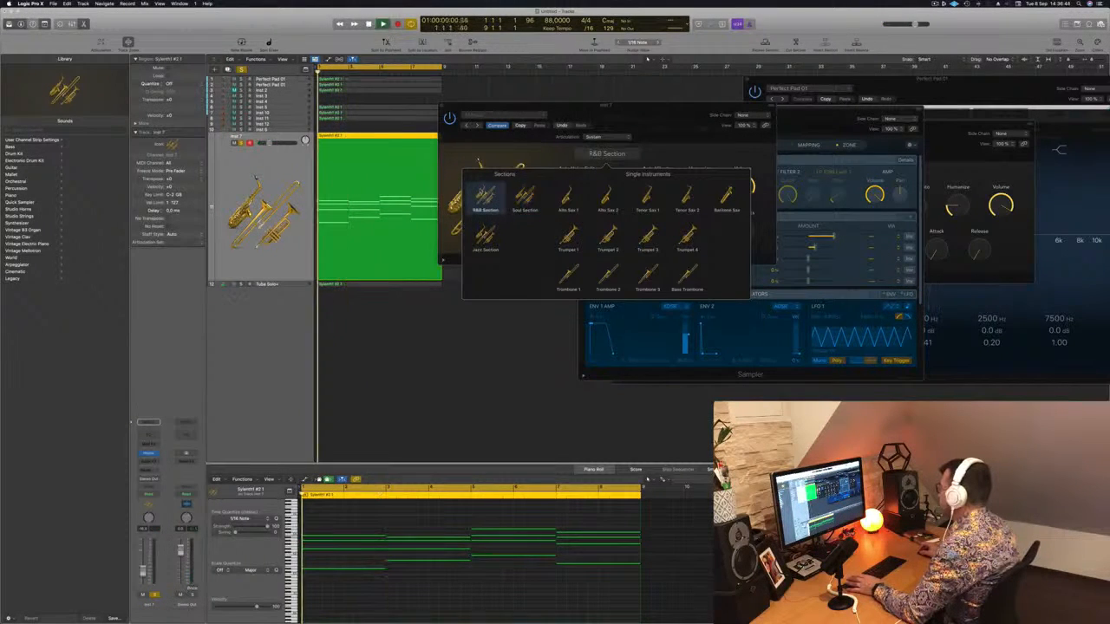
pyautogui.click(510, 154)
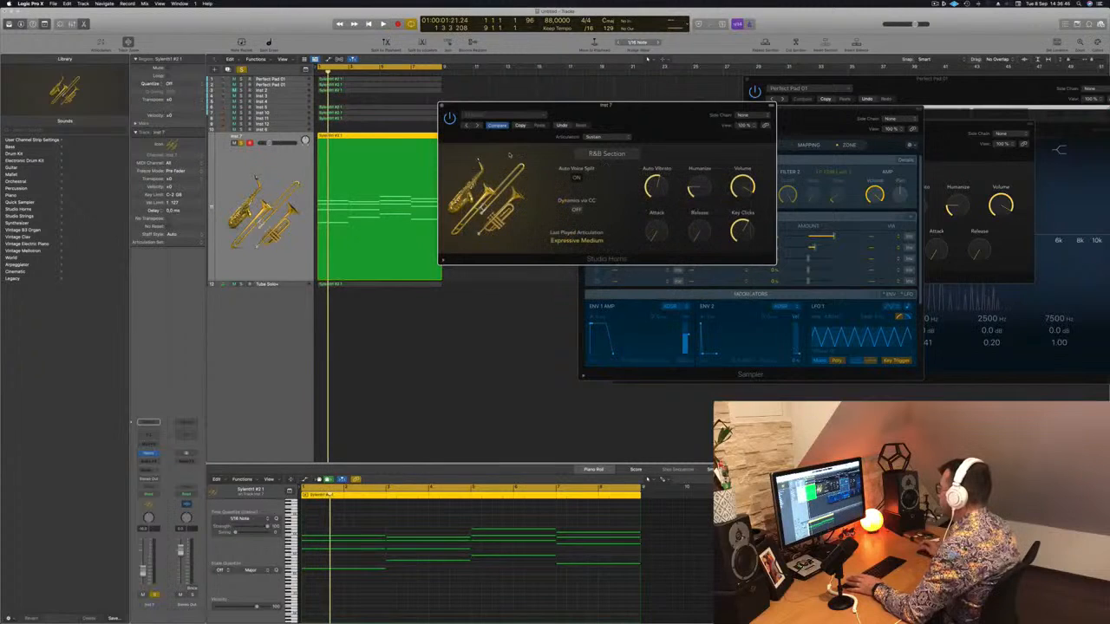
pyautogui.press('space')
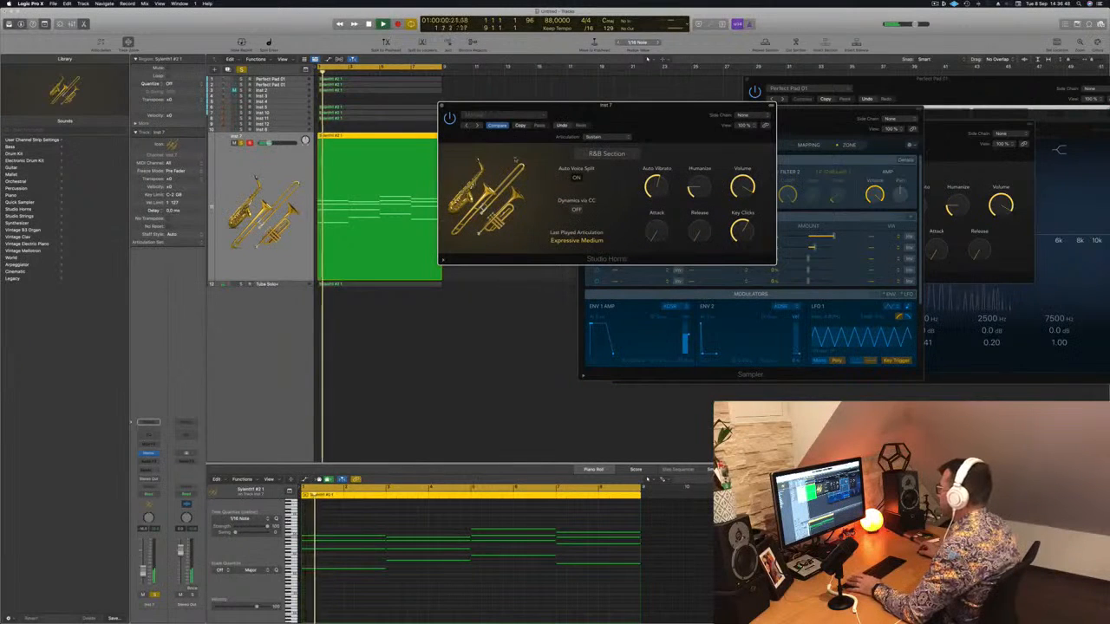
pyautogui.press('space')
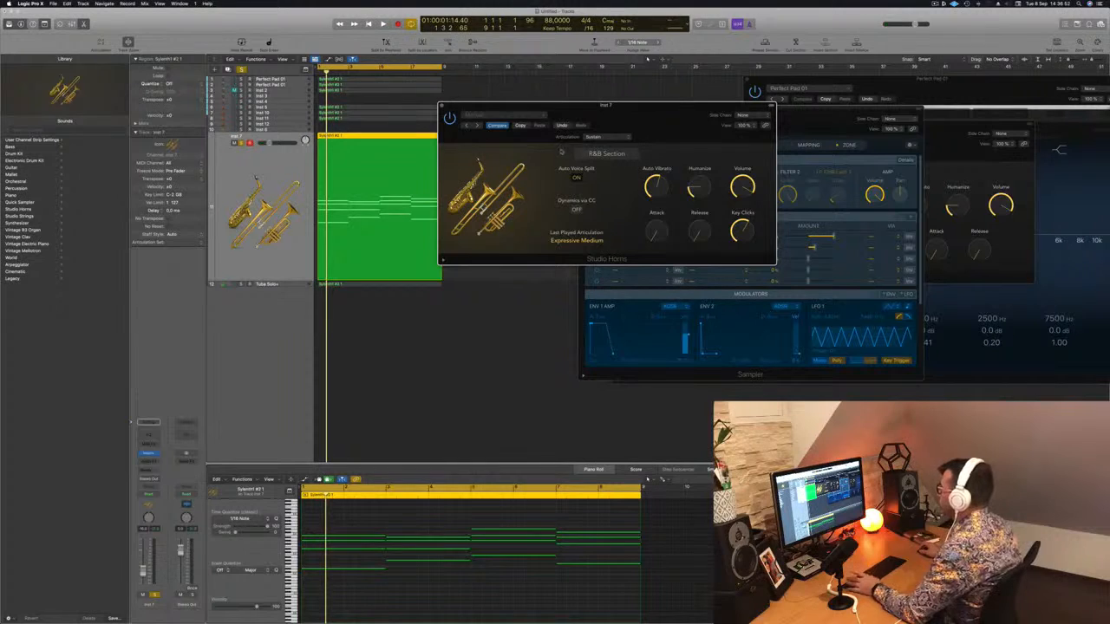
# Set the Studio Horns articulation to Fall Long and audition the horn chords.
pyautogui.click(620, 139)
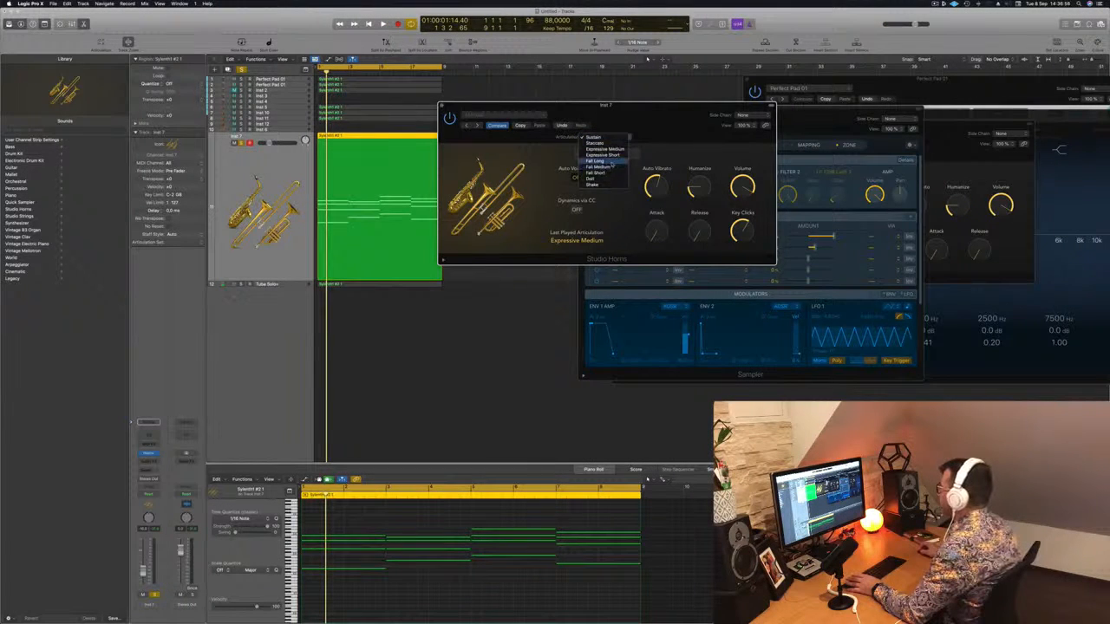
pyautogui.click(611, 162)
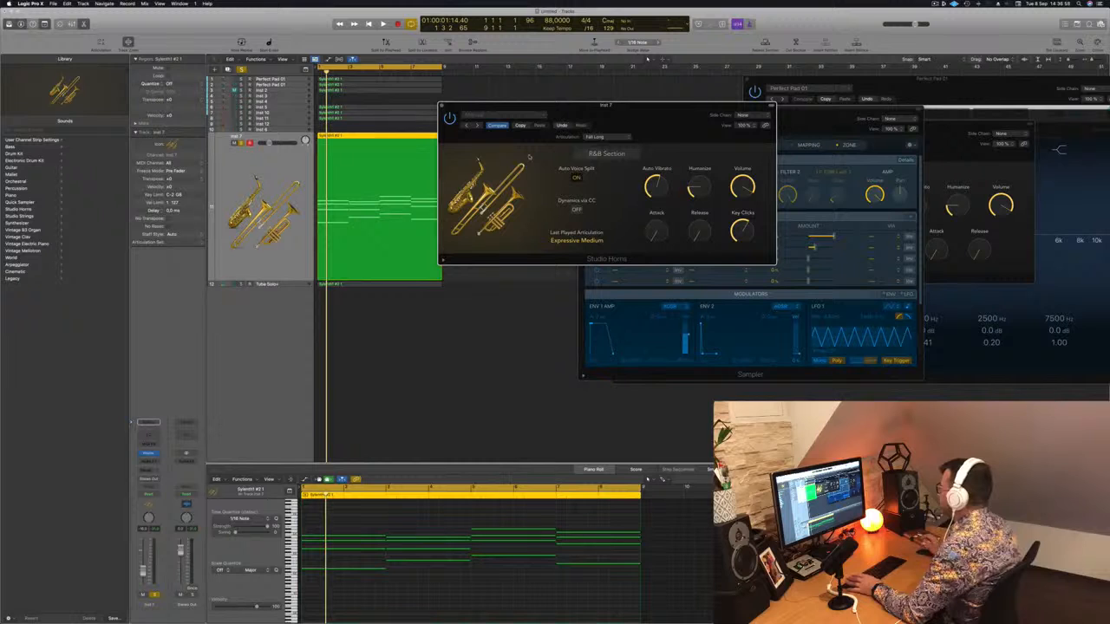
pyautogui.press('space')
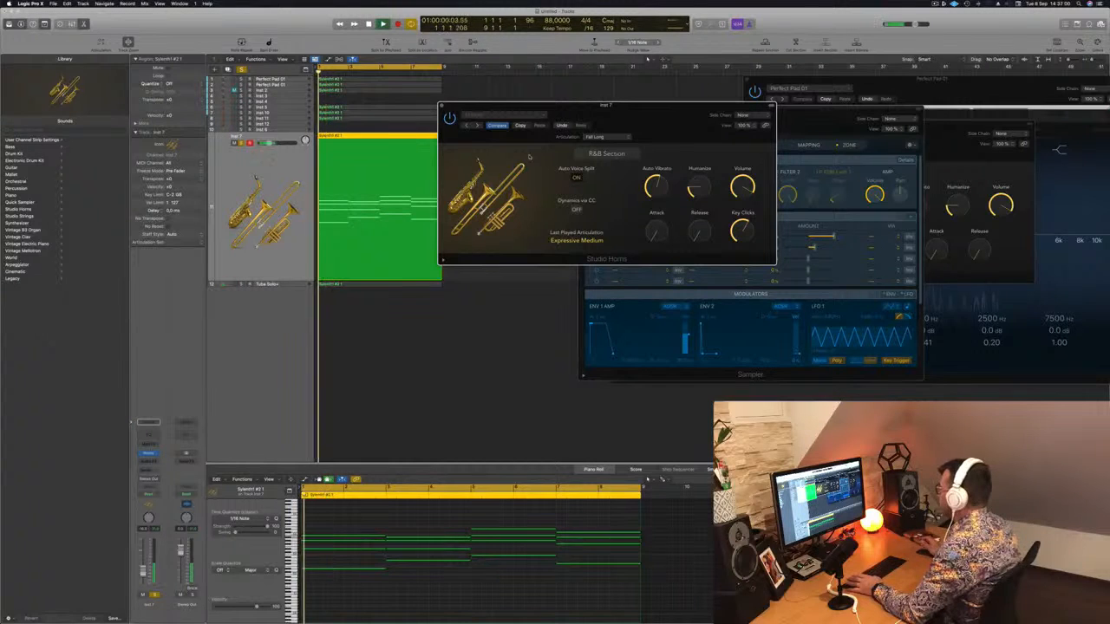
pyautogui.press('space')
pyautogui.press('space')
pyautogui.press('space')
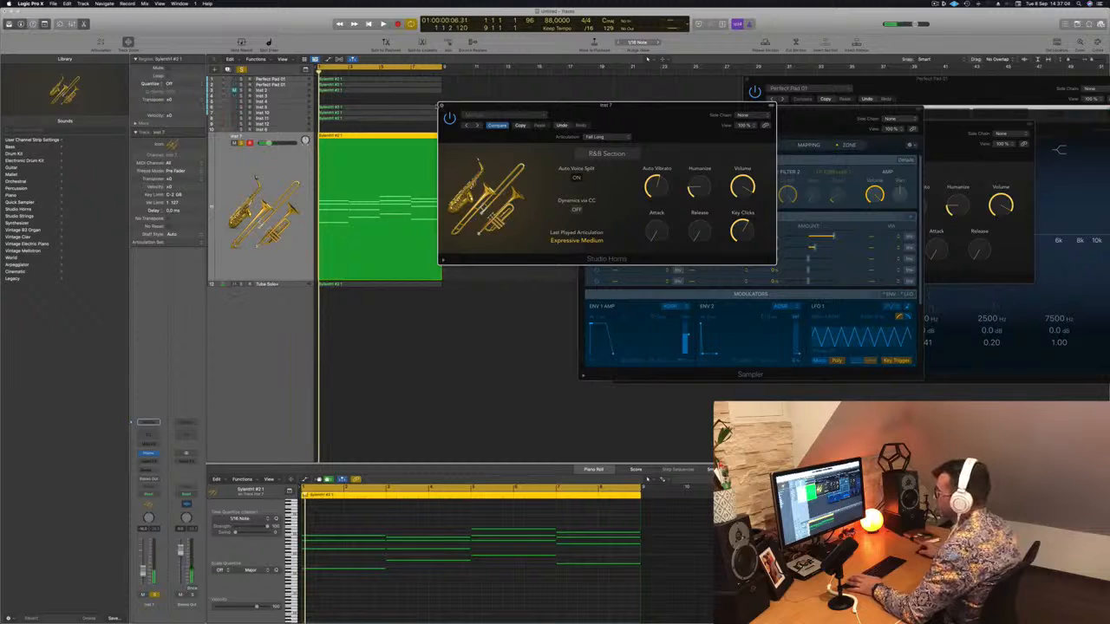
# Delete the chord region from the Inst 7 horn track and play the remaining layers without solo.
pyautogui.press('super+w')
pyautogui.press('Delete')
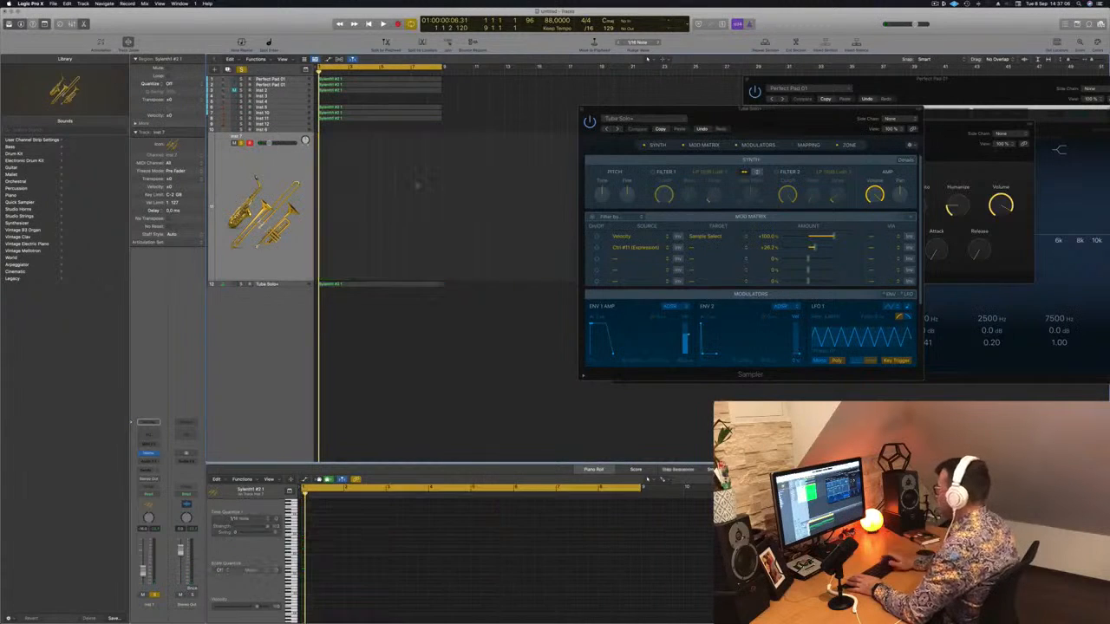
pyautogui.press('super+a')
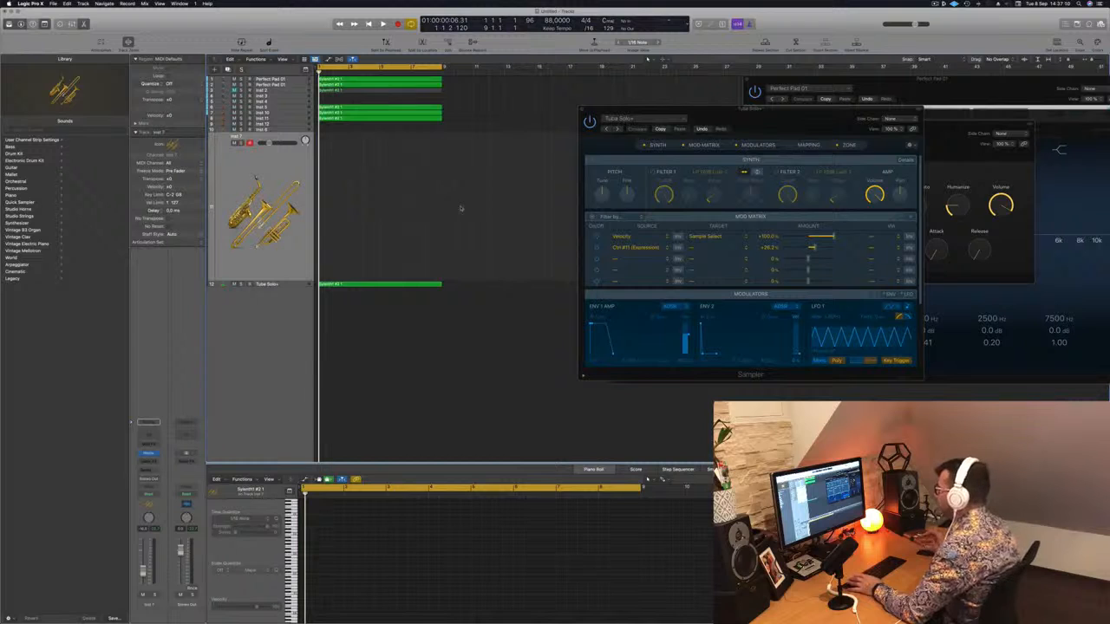
pyautogui.press('space')
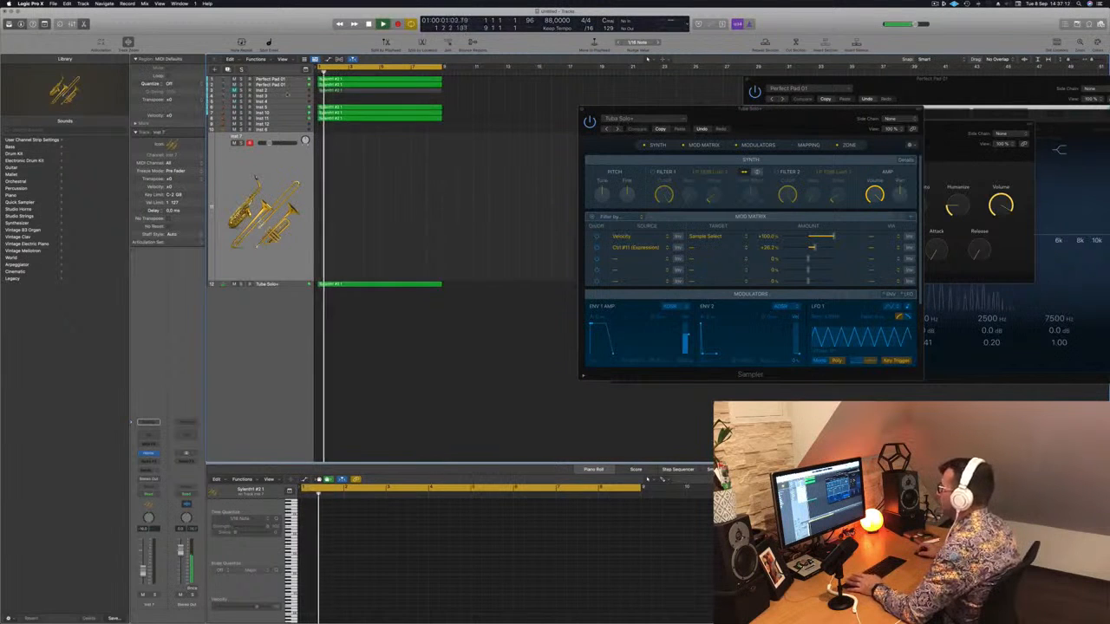
# Unmute the Inst 2 track and open its Alchemy instrument window beside the regions.
pyautogui.click(287, 91)
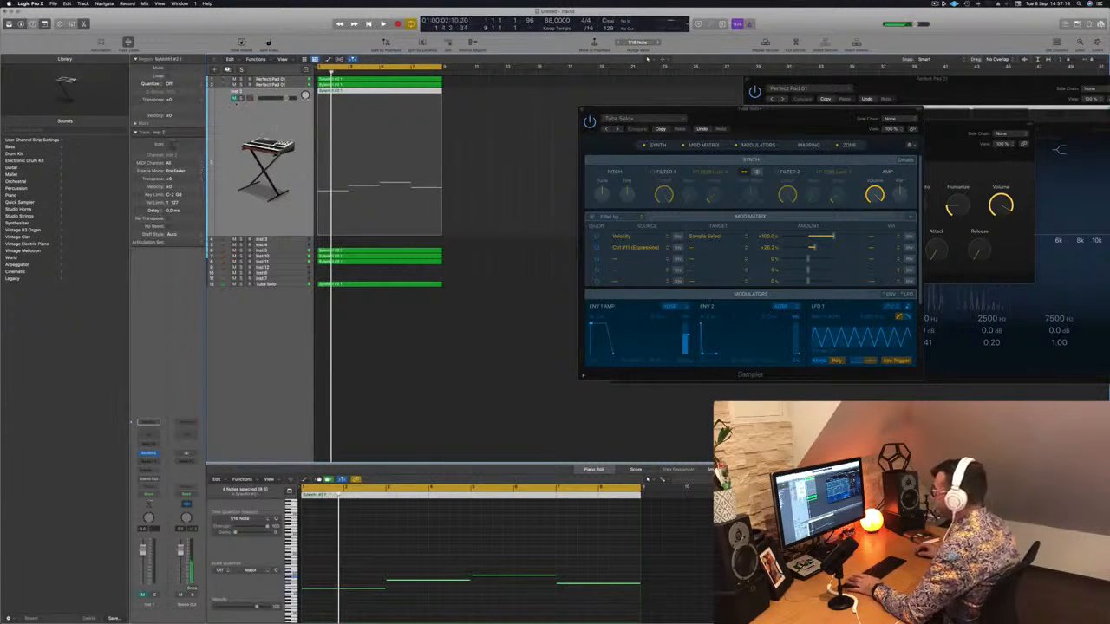
pyautogui.click(234, 99)
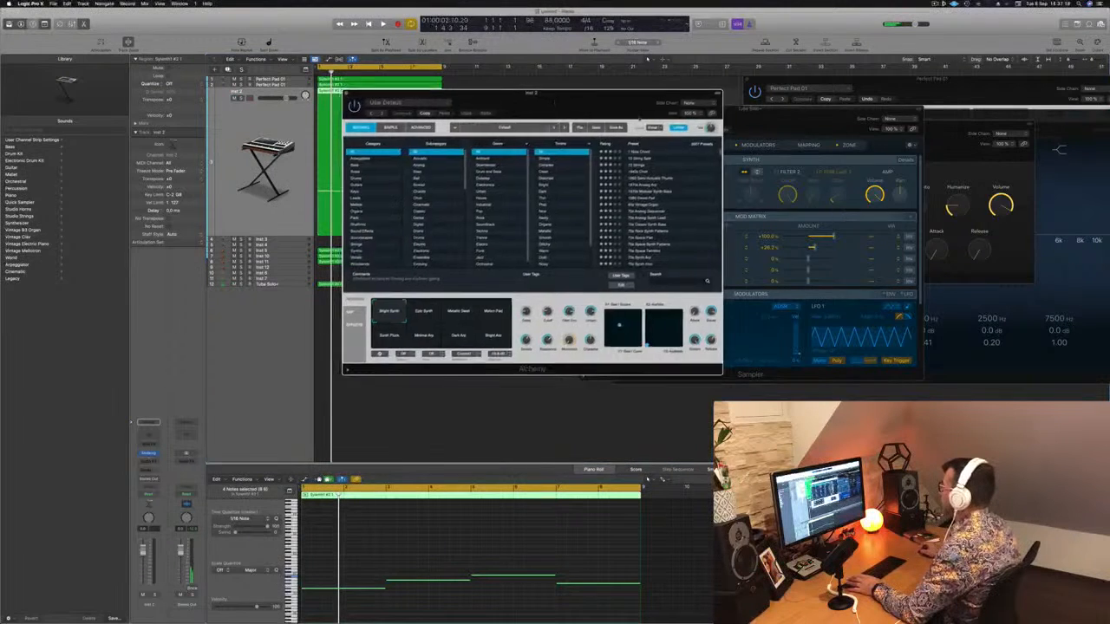
pyautogui.moveTo(585, 106); pyautogui.dragTo(801, 132)
pyautogui.click(435, 549)
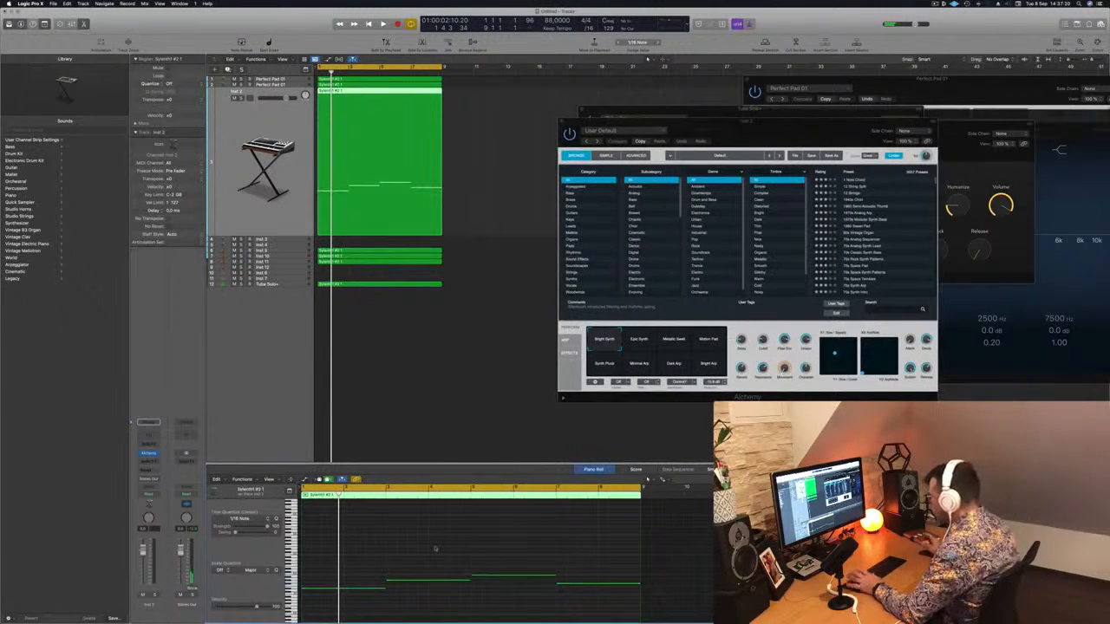
pyautogui.moveTo(808, 129); pyautogui.dragTo(710, 92)
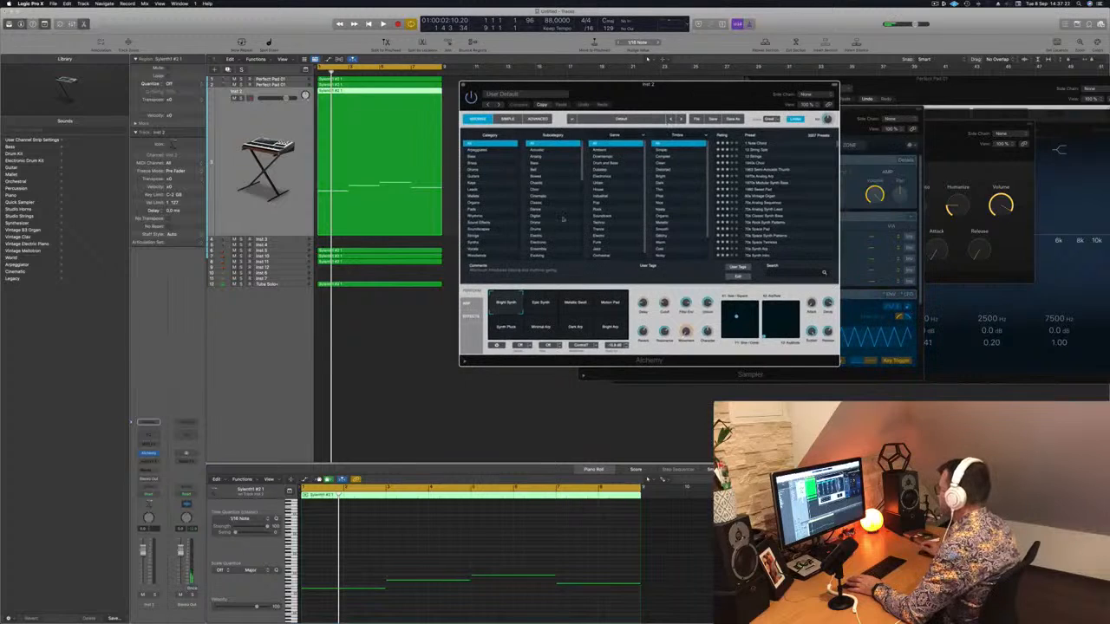
# Try Alchemy's Motion Pad variation on Inst 2, listening both in the mix and soloed.
pyautogui.click(619, 311)
pyautogui.click(647, 479)
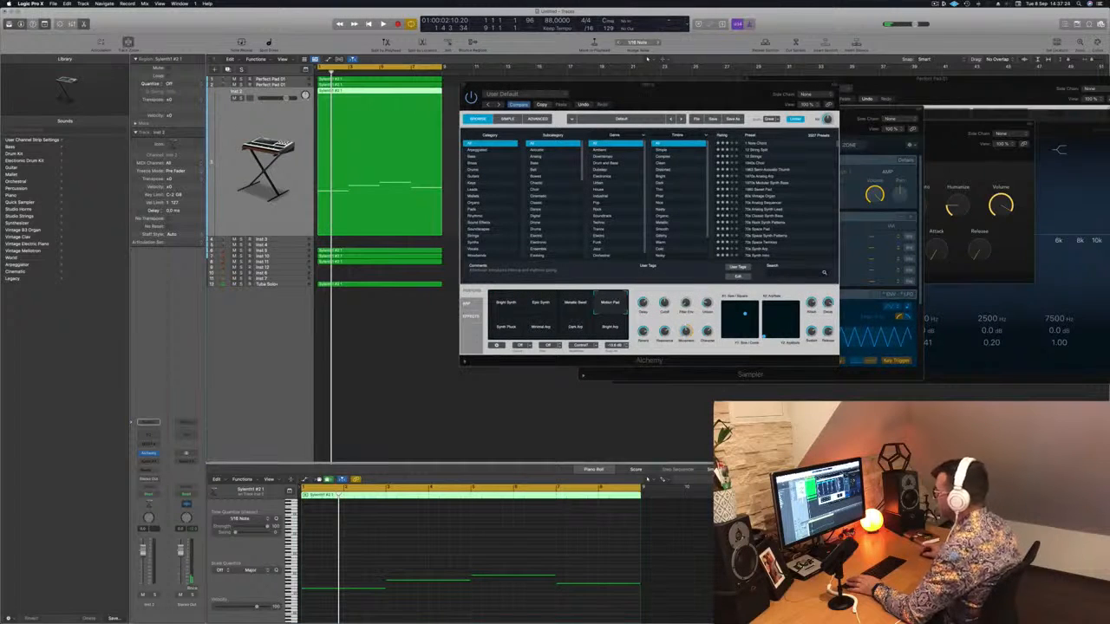
pyautogui.press('space')
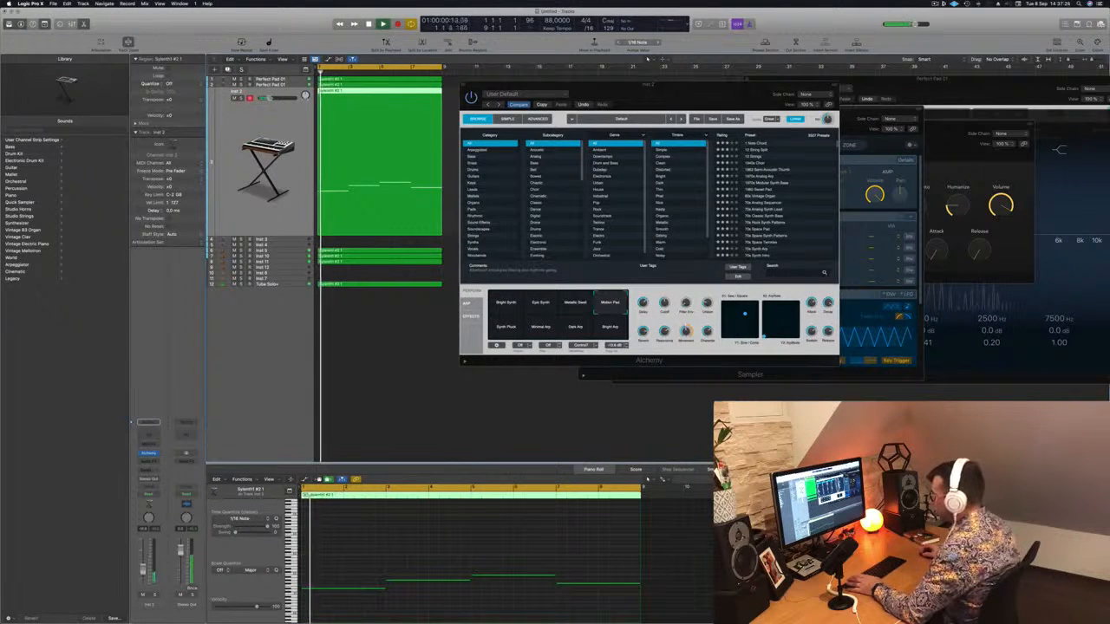
pyautogui.press('s')
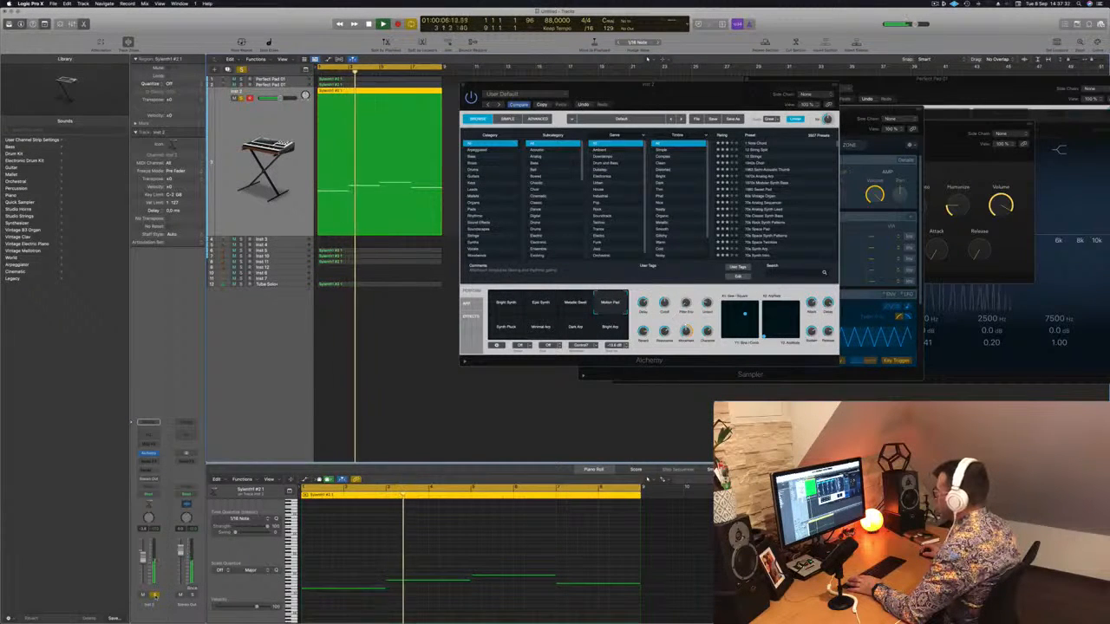
pyautogui.press('Return')
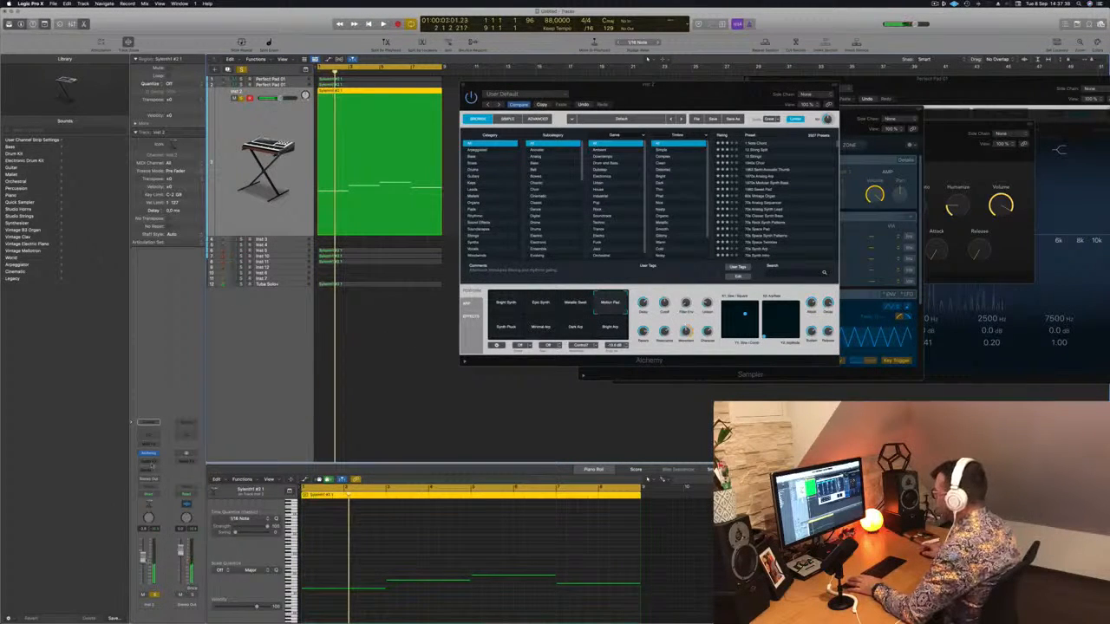
pyautogui.press('Return')
# Try the Synth Pluck and Minimal Arp variations on Inst 2, soloed and with the full arrangement.
pyautogui.click(510, 330)
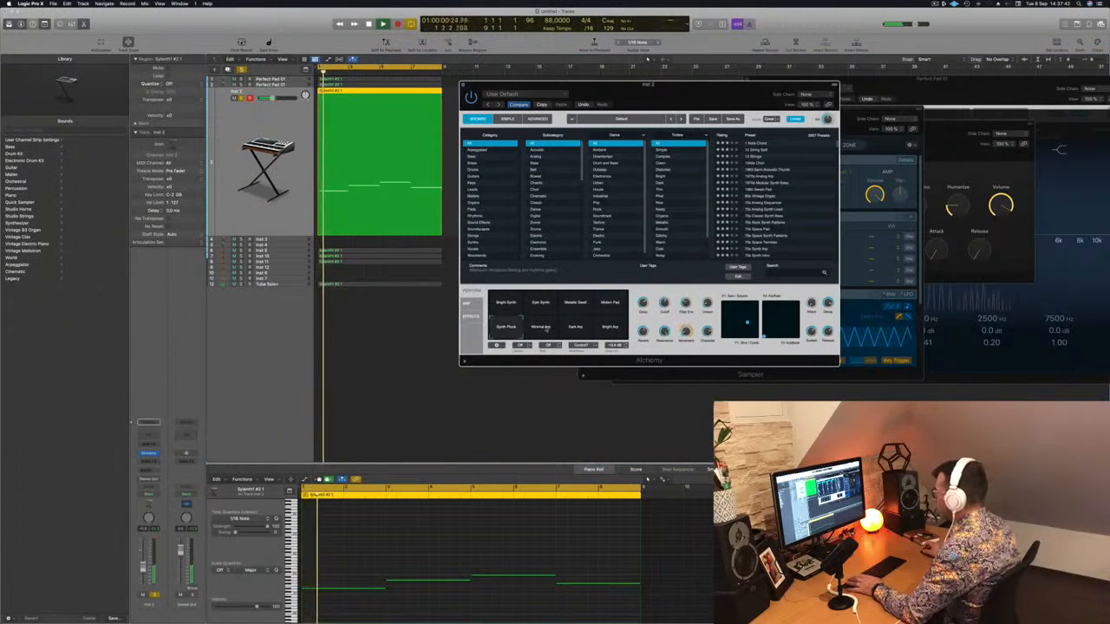
pyautogui.click(541, 328)
pyautogui.press('Return')
pyautogui.moveTo(652, 84); pyautogui.dragTo(729, 116)
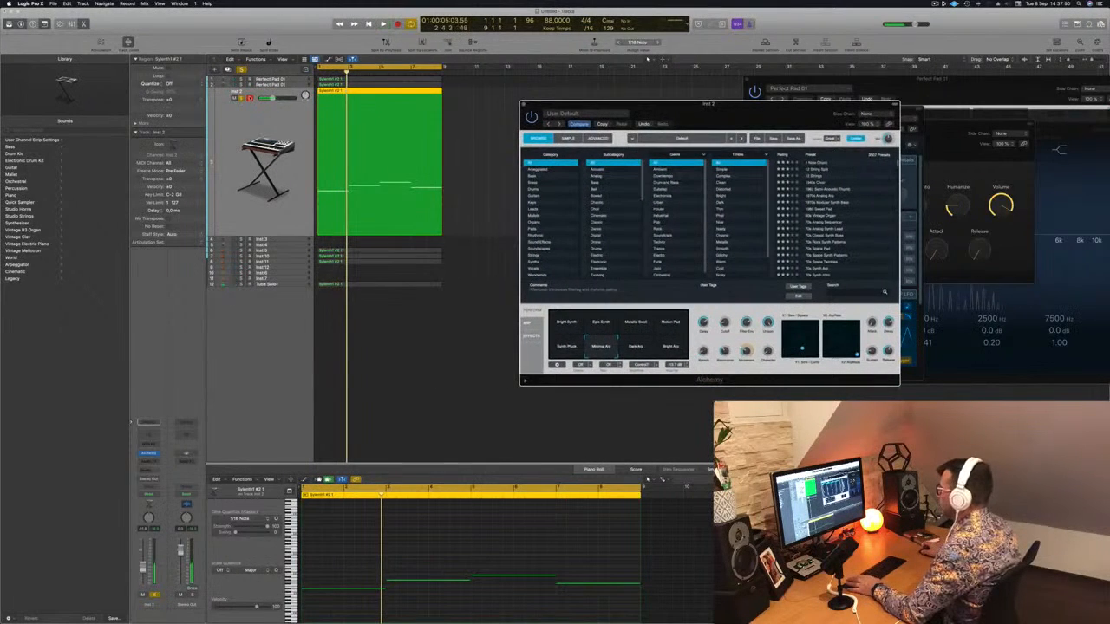
pyautogui.click(243, 99)
pyautogui.press('space')
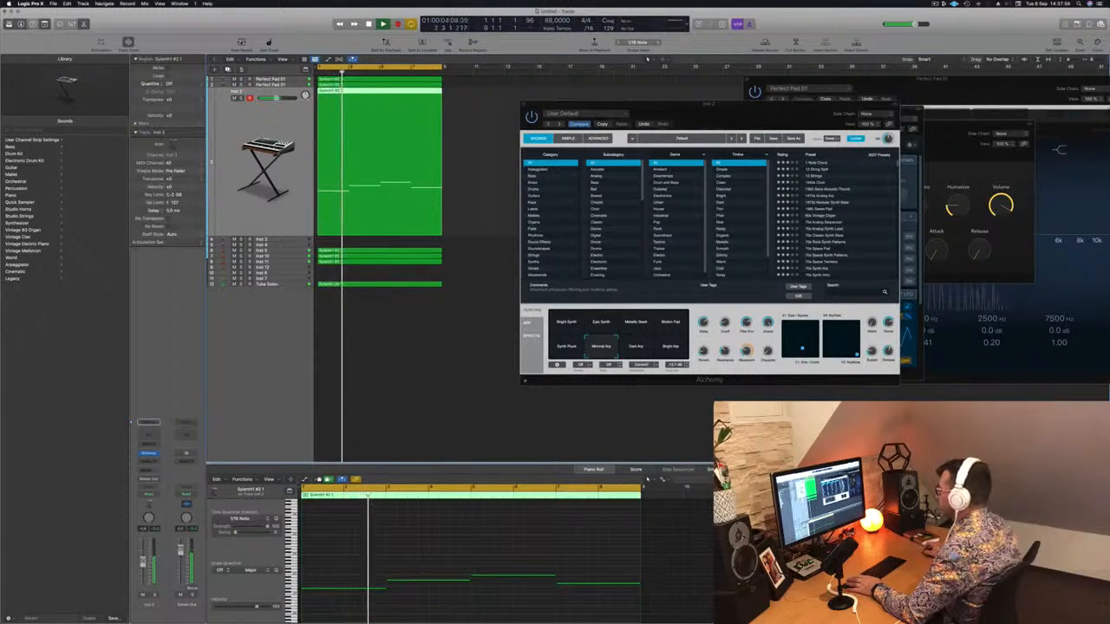
# Audition further Alchemy variations on Inst 2, including Dark Arp, Motion Pad, Metallic Swell and Bright Synth.
pyautogui.press('space')
pyautogui.click(634, 347)
pyautogui.press('space')
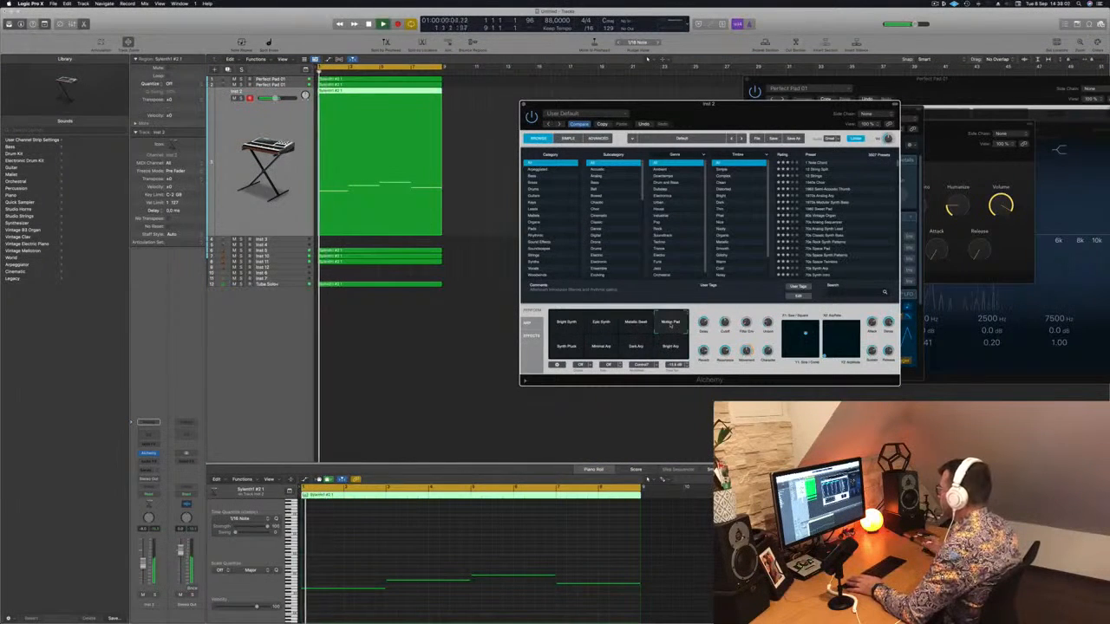
pyautogui.click(635, 322)
pyautogui.click(566, 323)
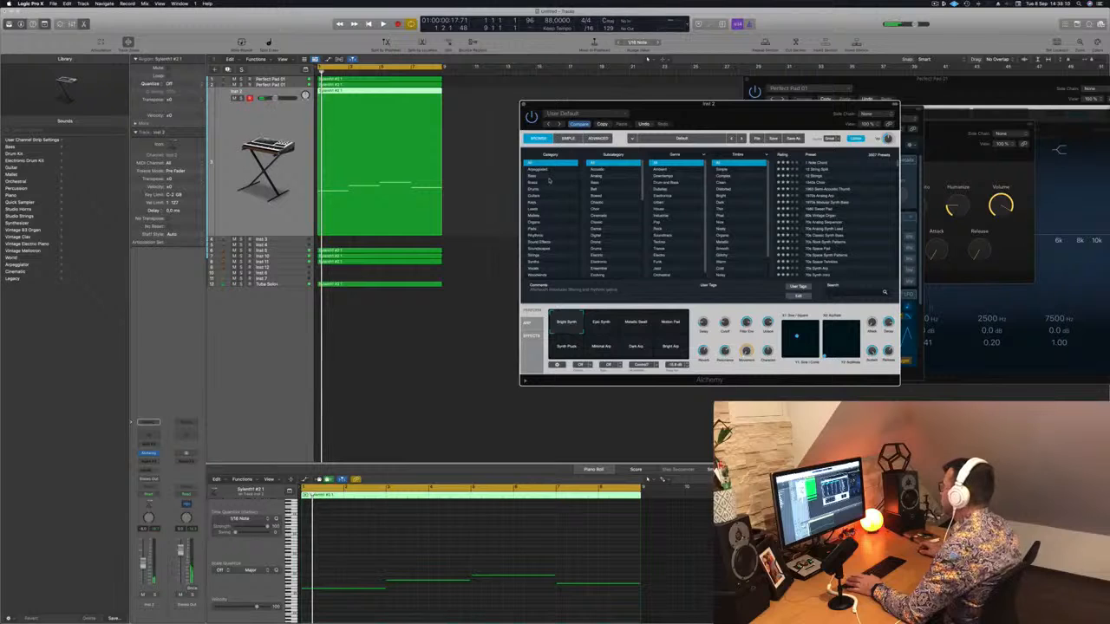
# Load the 90s Luscious Pad preset from Alchemy's Pads category on Inst 2 and audition it soloed.
pyautogui.click(539, 229)
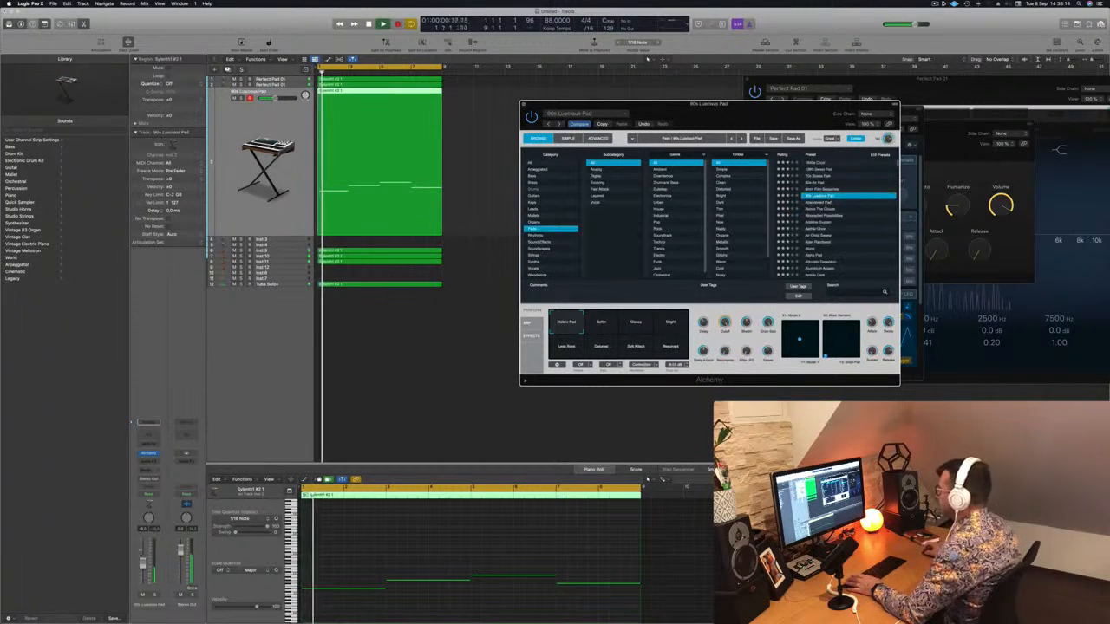
pyautogui.click(155, 595)
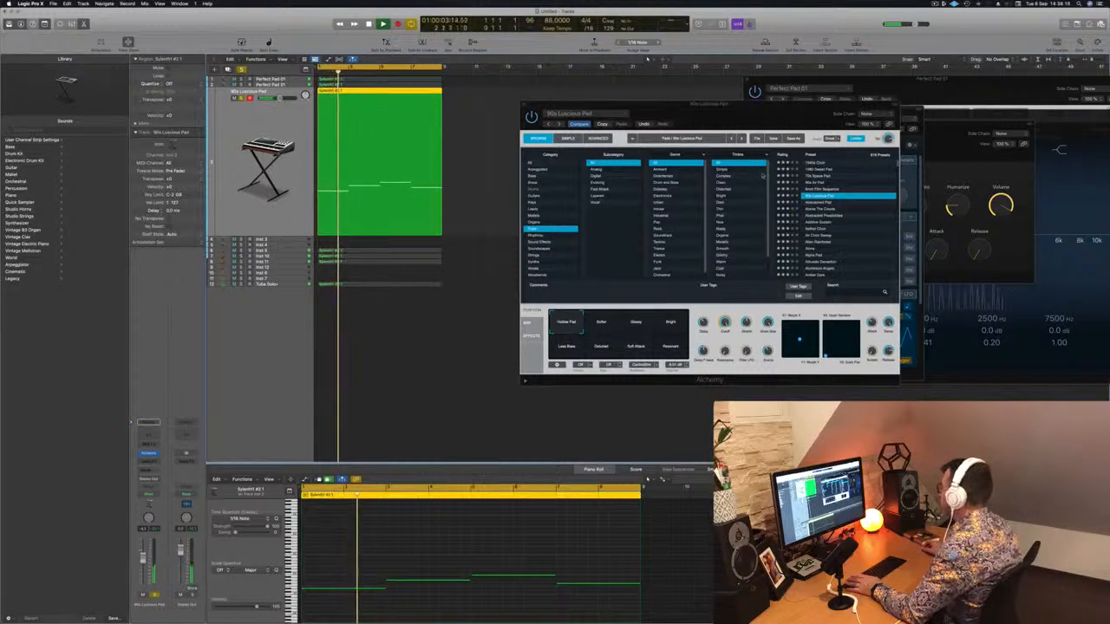
pyautogui.moveTo(753, 115); pyautogui.dragTo(828, 89)
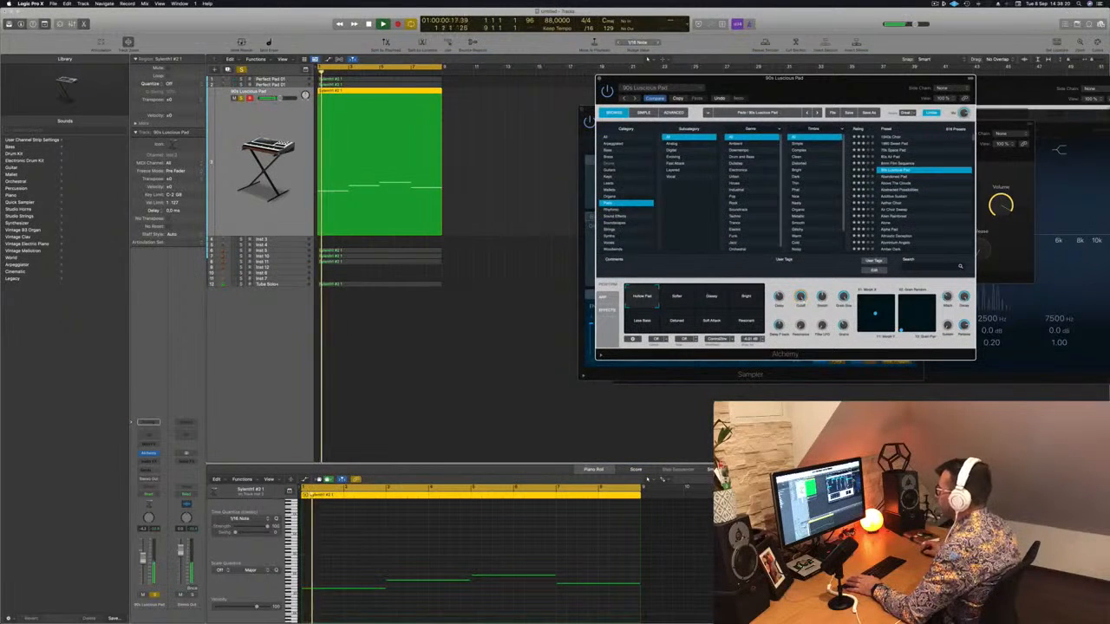
# Add a Channel EQ to the 90s Luscious Pad track with a 174 Hz, 36 dB/Oct high cut and audition it.
pyautogui.click(151, 436)
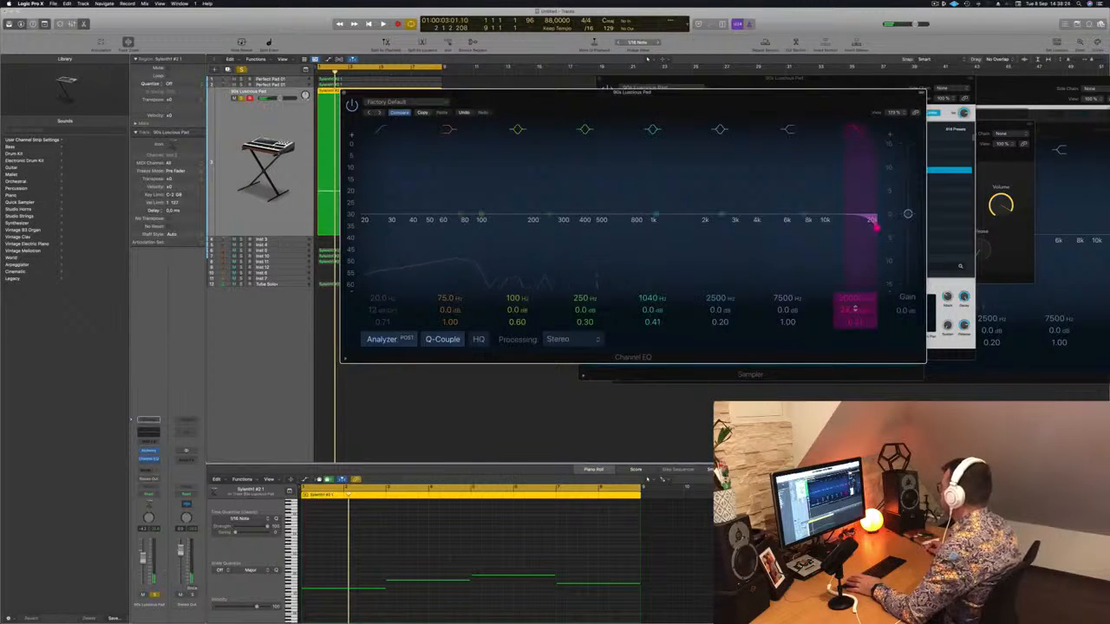
pyautogui.moveTo(876, 227); pyautogui.dragTo(521, 228)
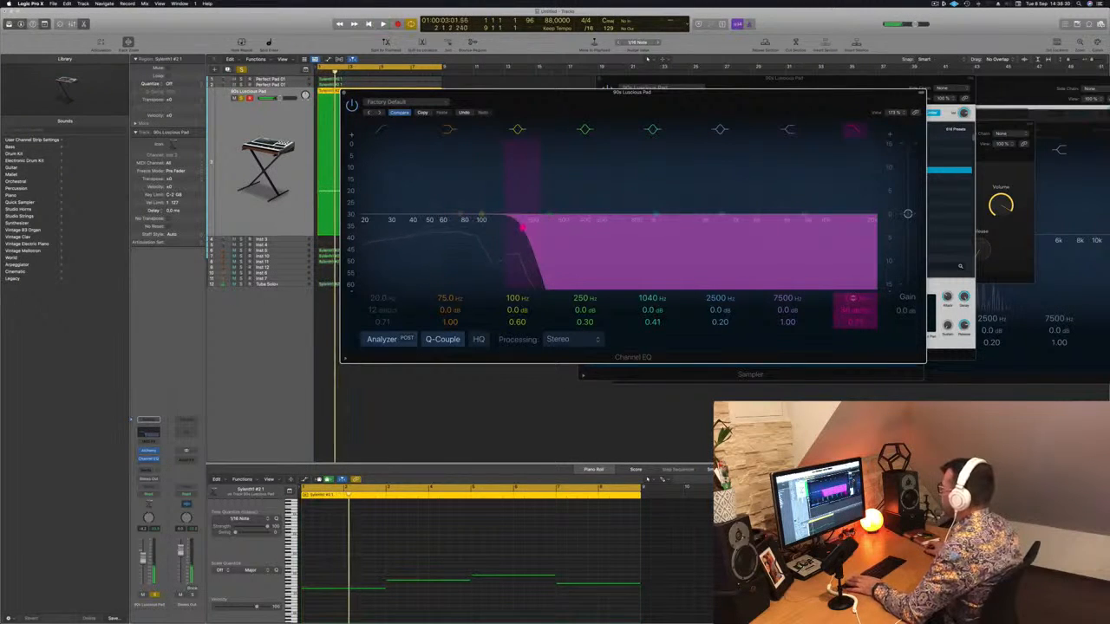
pyautogui.press('space')
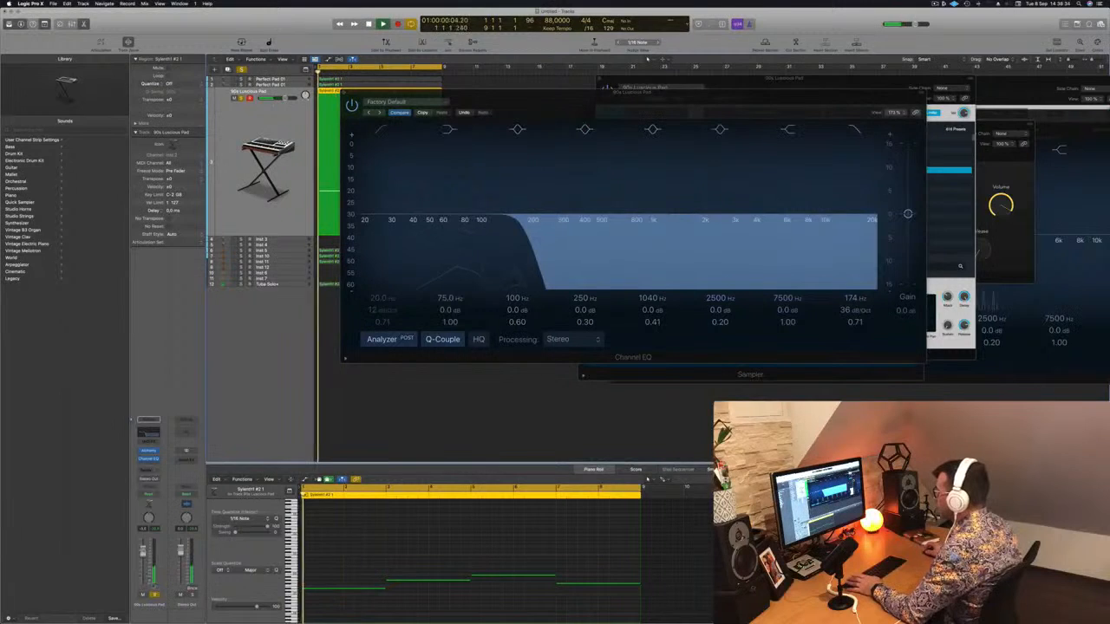
pyautogui.press('space')
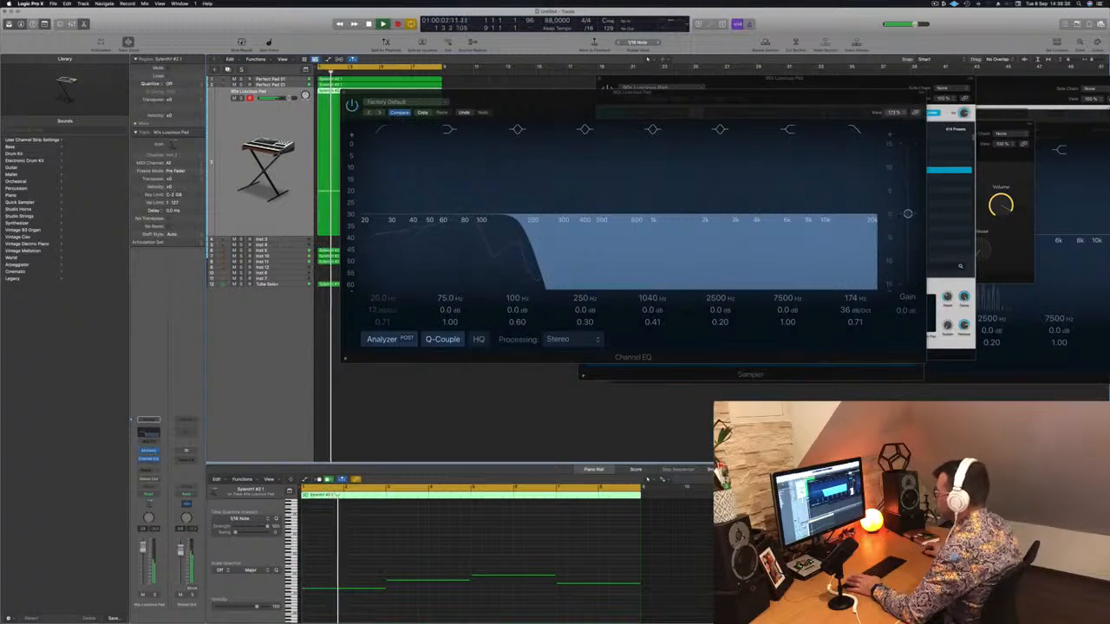
# Try the Softer variation in Alchemy, then load the Abandoned Pad preset on the same track.
pyautogui.moveTo(564, 102); pyautogui.dragTo(863, 371)
pyautogui.press('space')
pyautogui.click(678, 297)
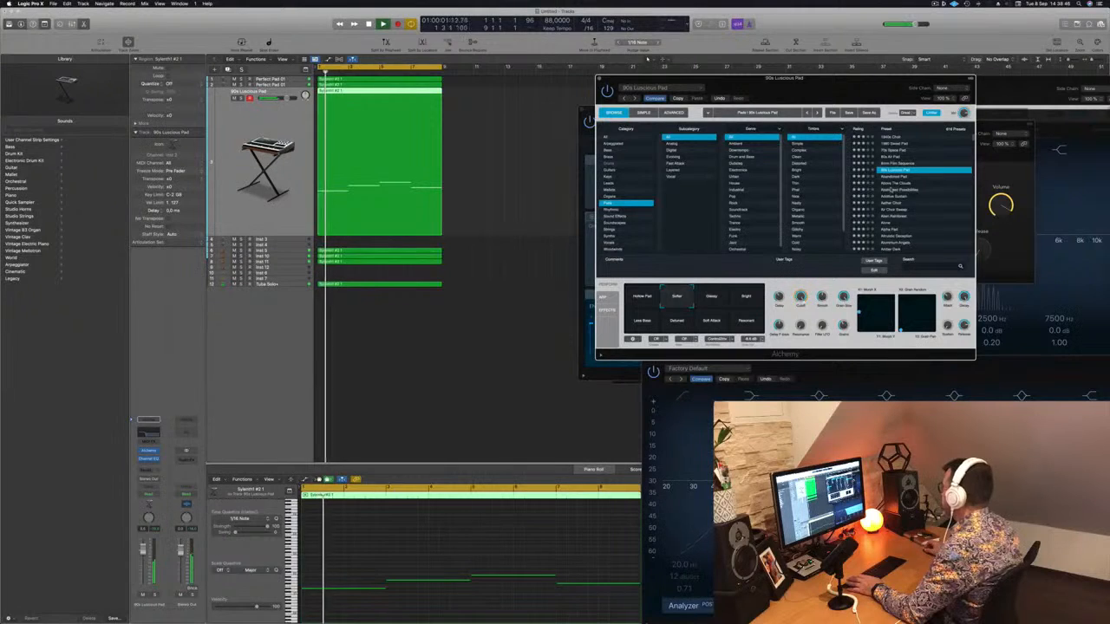
pyautogui.press('Down')
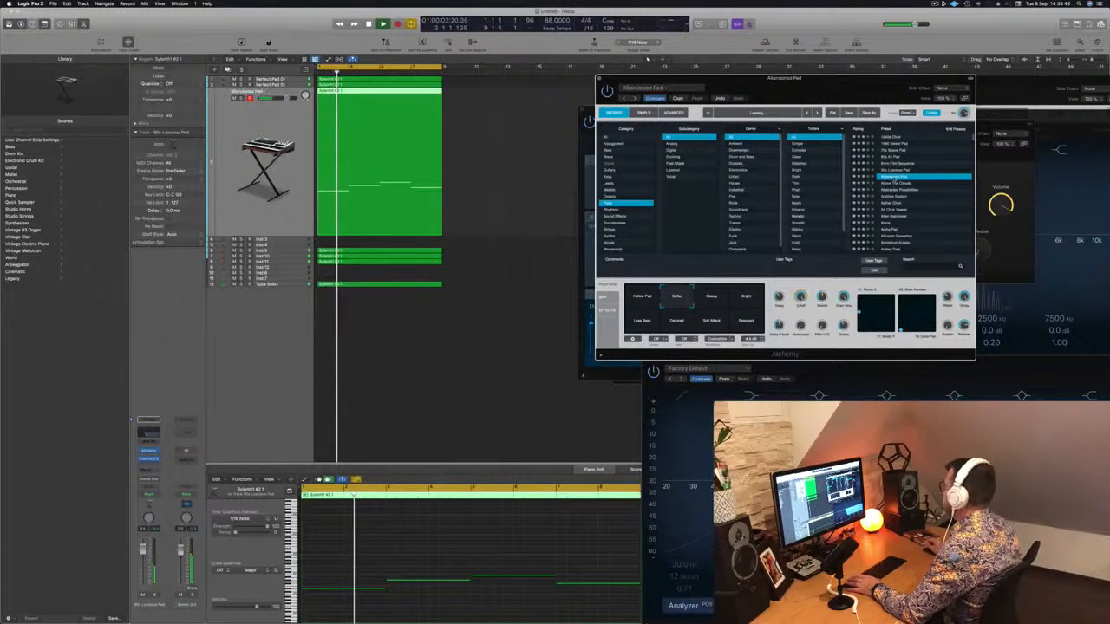
pyautogui.press('Return')
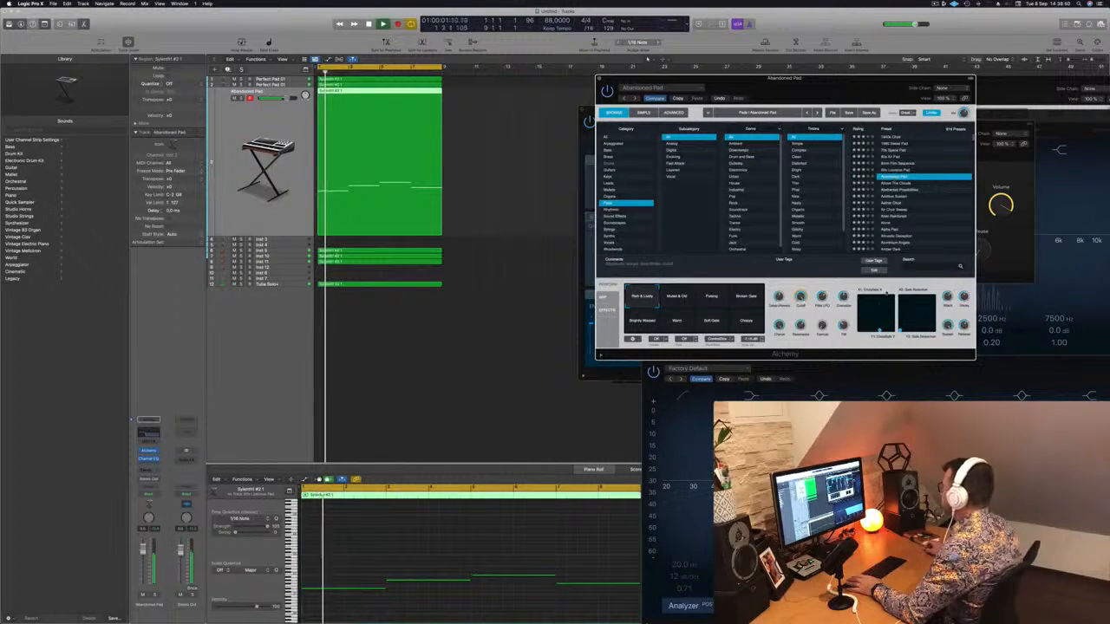
# Audition Abandoned Pad through the Channel EQ, comparing it soloed and in the full arrangement.
pyautogui.moveTo(1009, 366); pyautogui.dragTo(670, 221)
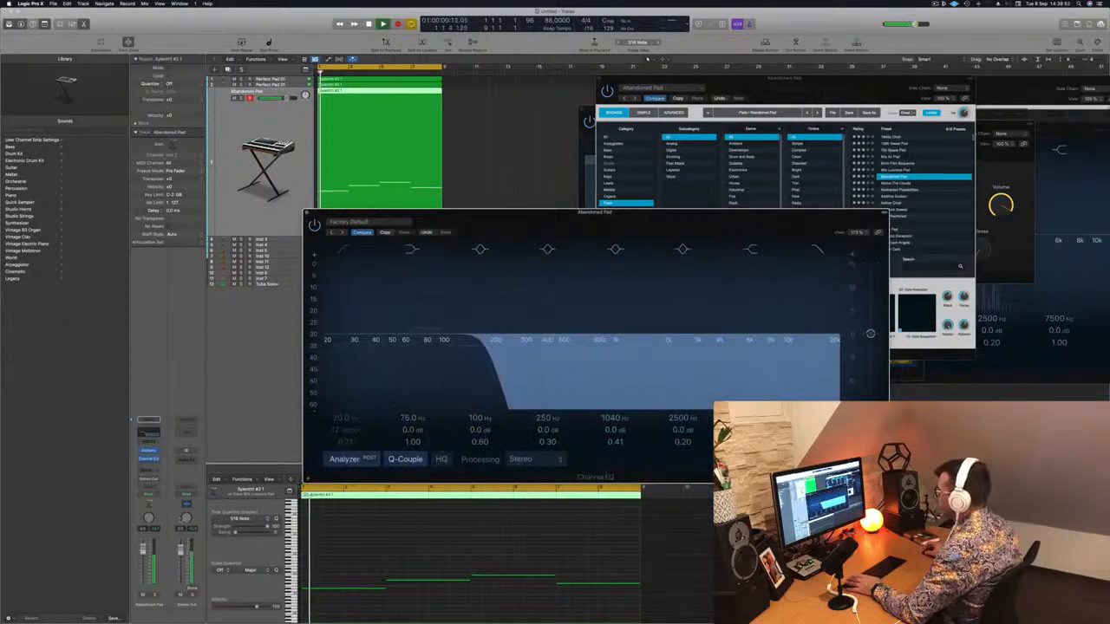
pyautogui.click(155, 595)
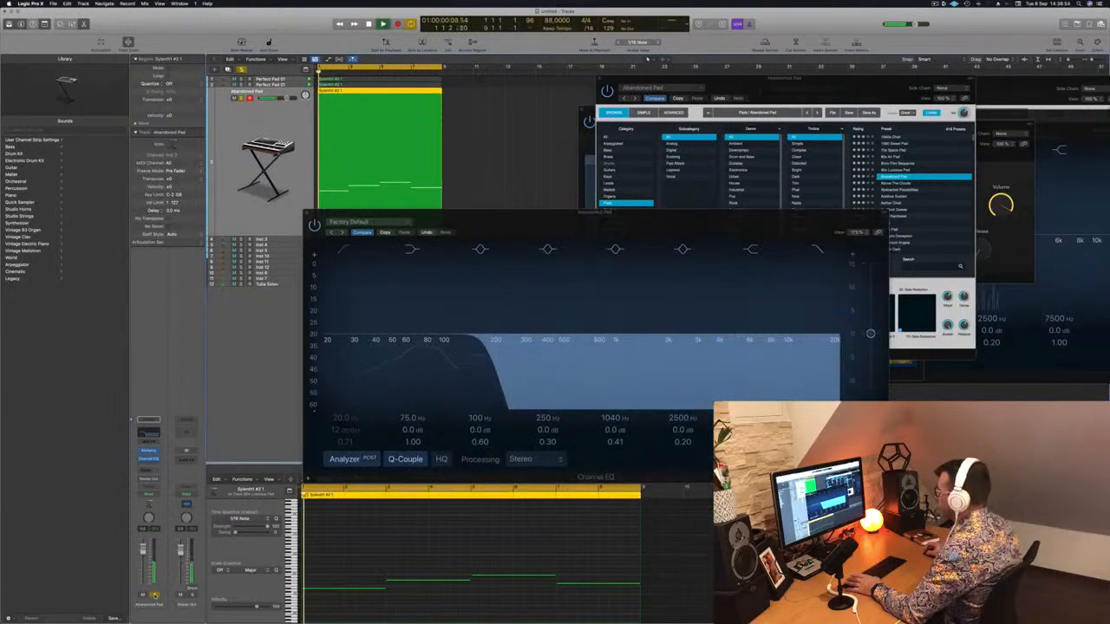
pyautogui.click(155, 596)
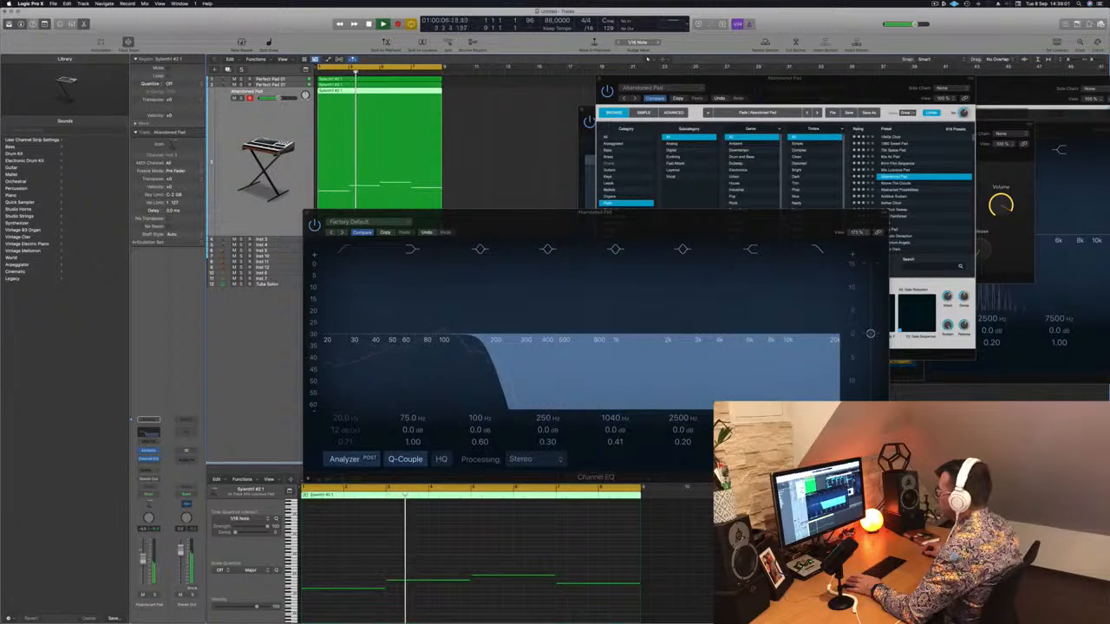
pyautogui.press('space')
pyautogui.press('space')
pyautogui.click(155, 596)
pyautogui.click(156, 596)
pyautogui.press('space')
pyautogui.press('space')
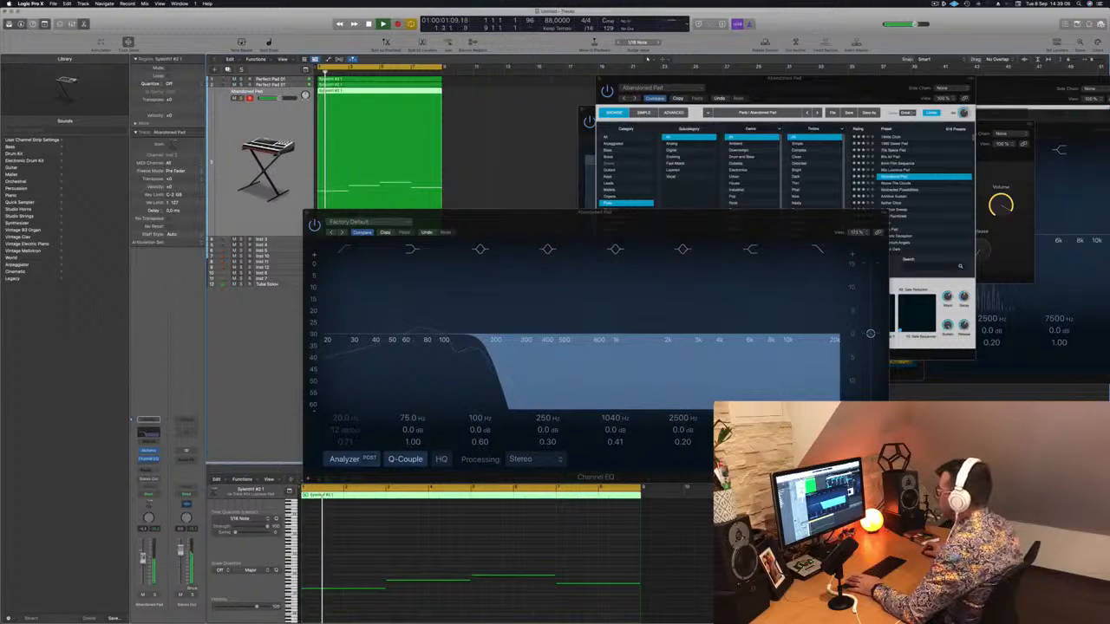
# Try raising the Channel EQ's high cut on Abandoned Pad to about 1 kHz while the arrangement plays.
pyautogui.moveTo(510, 339); pyautogui.dragTo(643, 350)
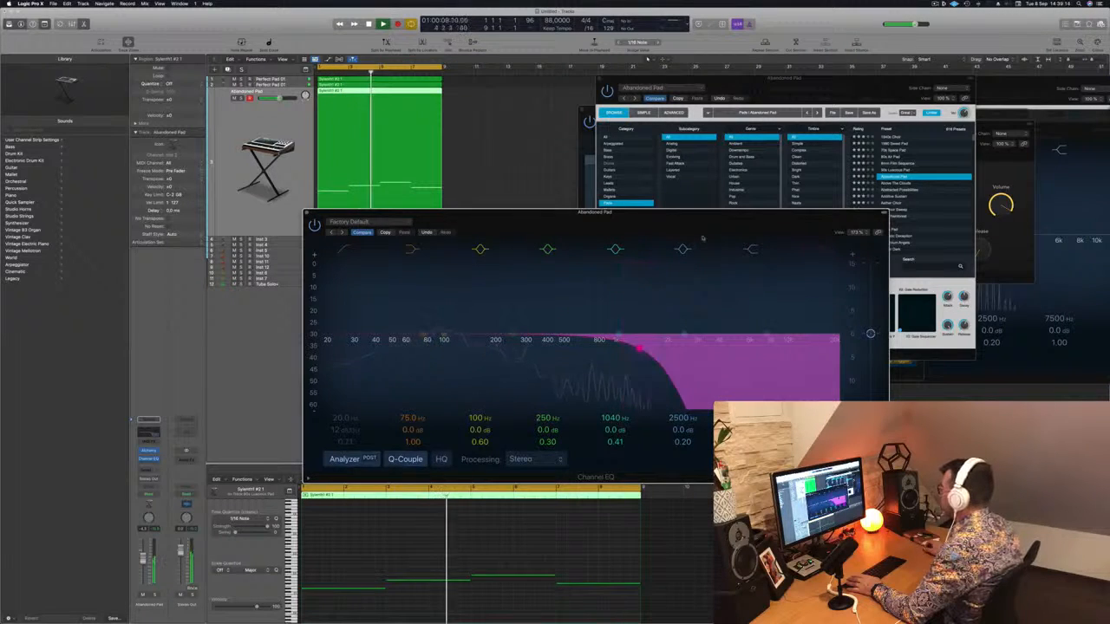
pyautogui.moveTo(702, 239); pyautogui.dragTo(793, 425)
pyautogui.click(797, 344)
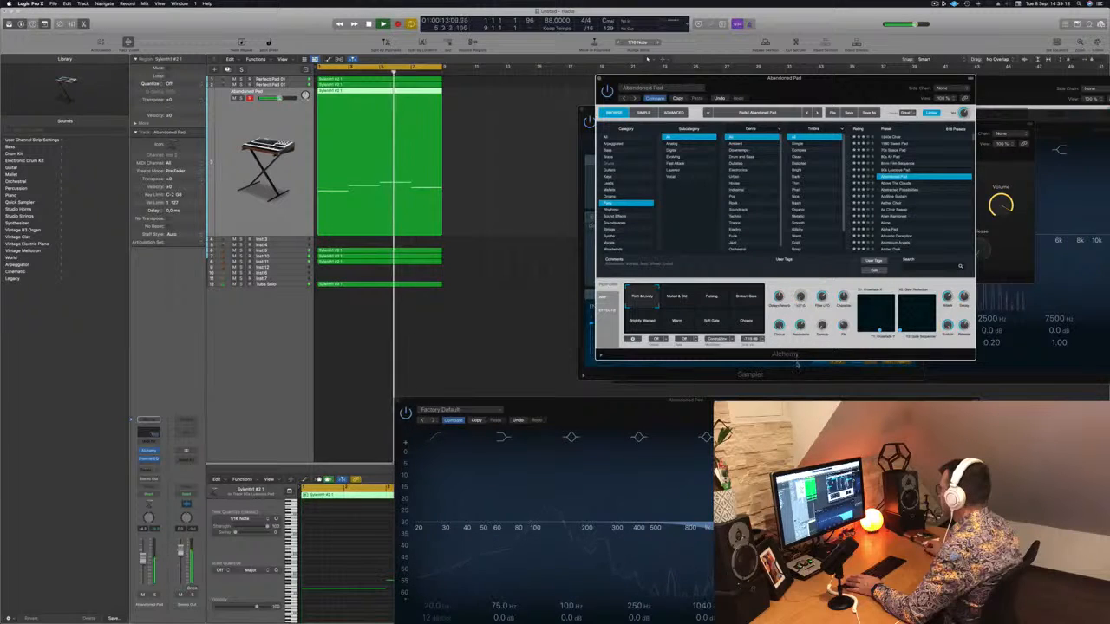
pyautogui.moveTo(761, 395); pyautogui.dragTo(775, 341)
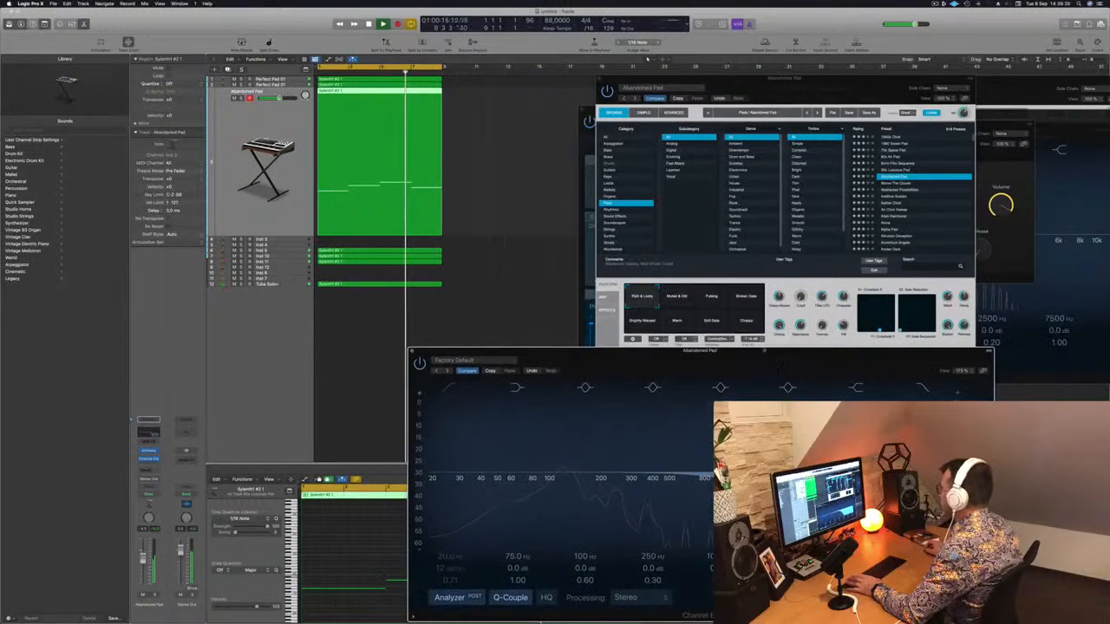
# Lower Abandoned Pad's high cut to about 125 Hz, checking it soloed and in the mix, and close its EQ and Alchemy windows.
pyautogui.click(241, 98)
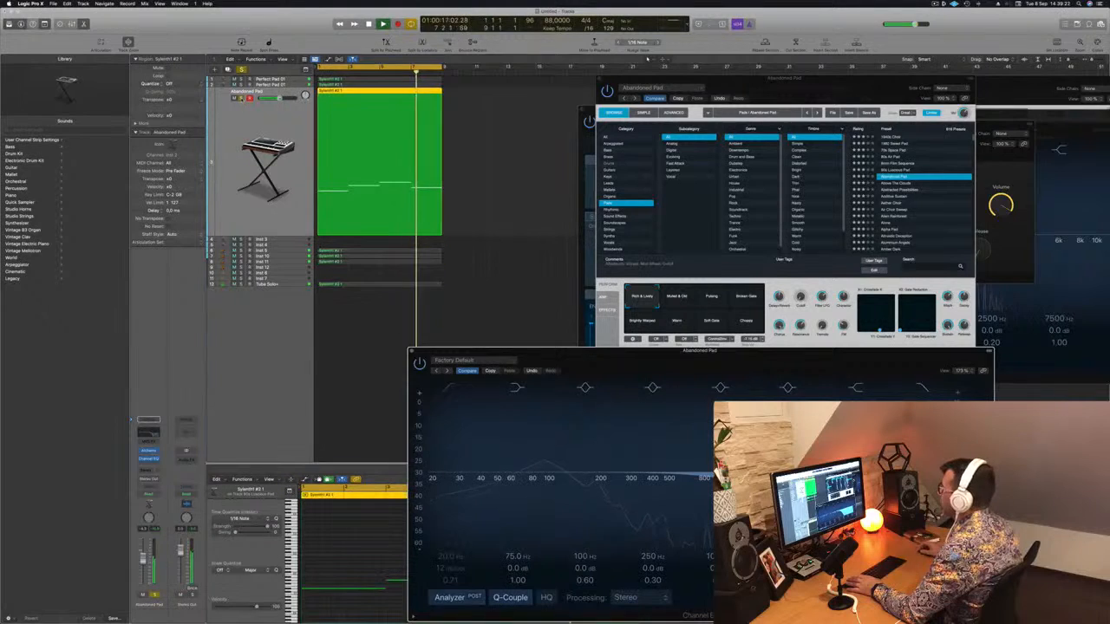
pyautogui.moveTo(704, 476); pyautogui.dragTo(622, 488)
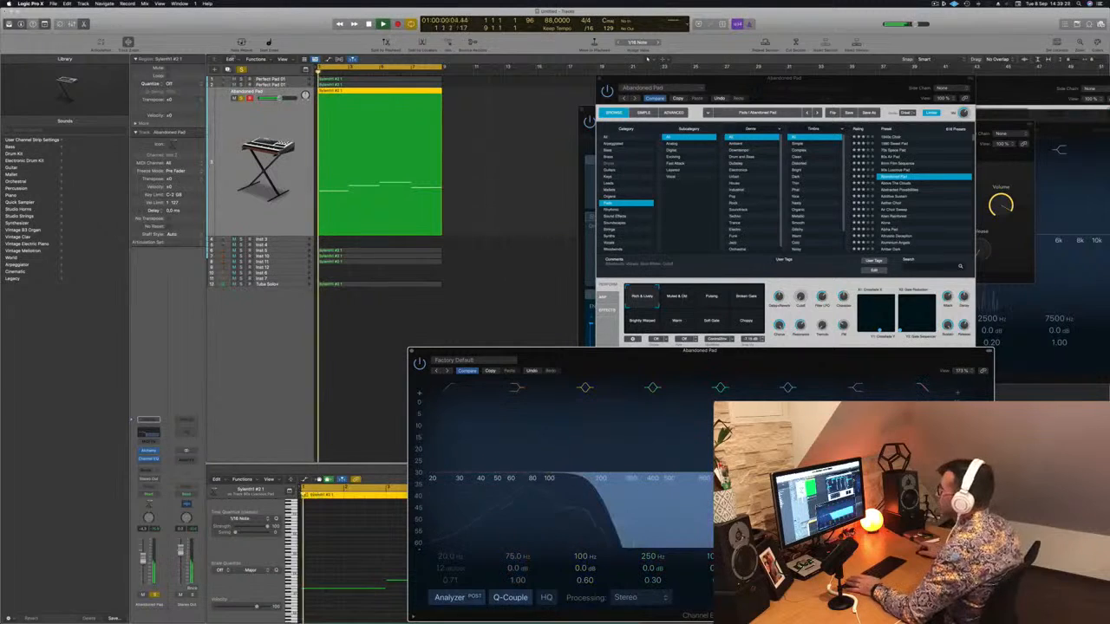
pyautogui.click(241, 98)
pyautogui.press('Return')
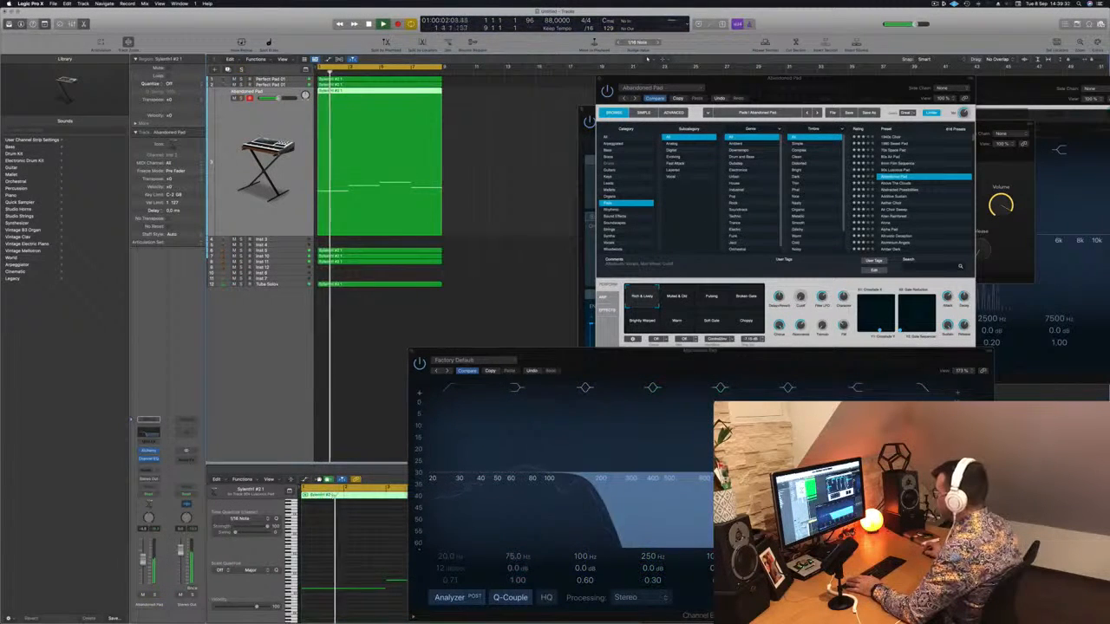
pyautogui.moveTo(592, 484); pyautogui.dragTo(566, 487)
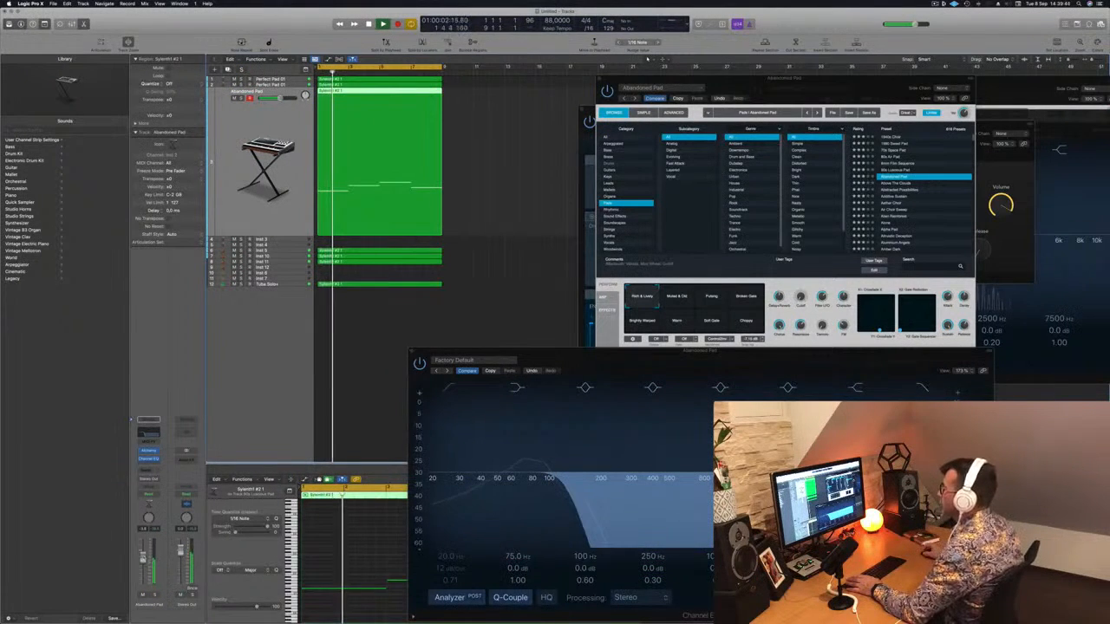
pyautogui.click(411, 351)
pyautogui.moveTo(605, 80); pyautogui.dragTo(469, 95)
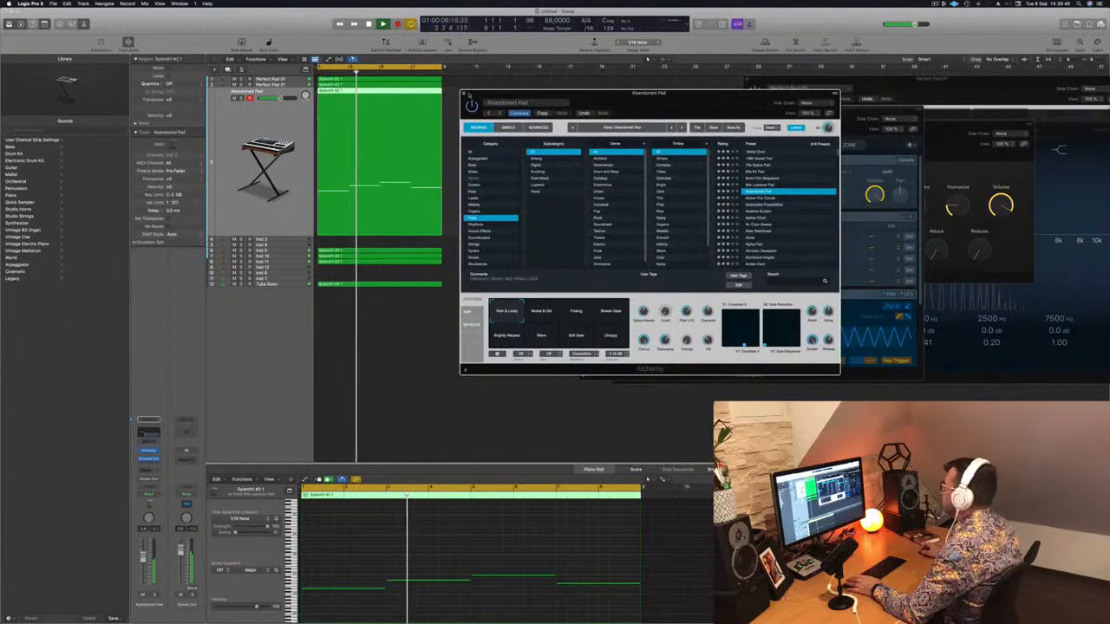
pyautogui.click(464, 94)
# Try the four Abandoned Pad notes one octave lower against the arrangement and restore their original octave.
pyautogui.scroll(1, 481, 162)
pyautogui.scroll(1, 482, 162)
pyautogui.scroll(-3, 483, 161)
pyautogui.scroll(1, 483, 160)
pyautogui.scroll(1, 483, 161)
pyautogui.click(399, 561)
pyautogui.press('space')
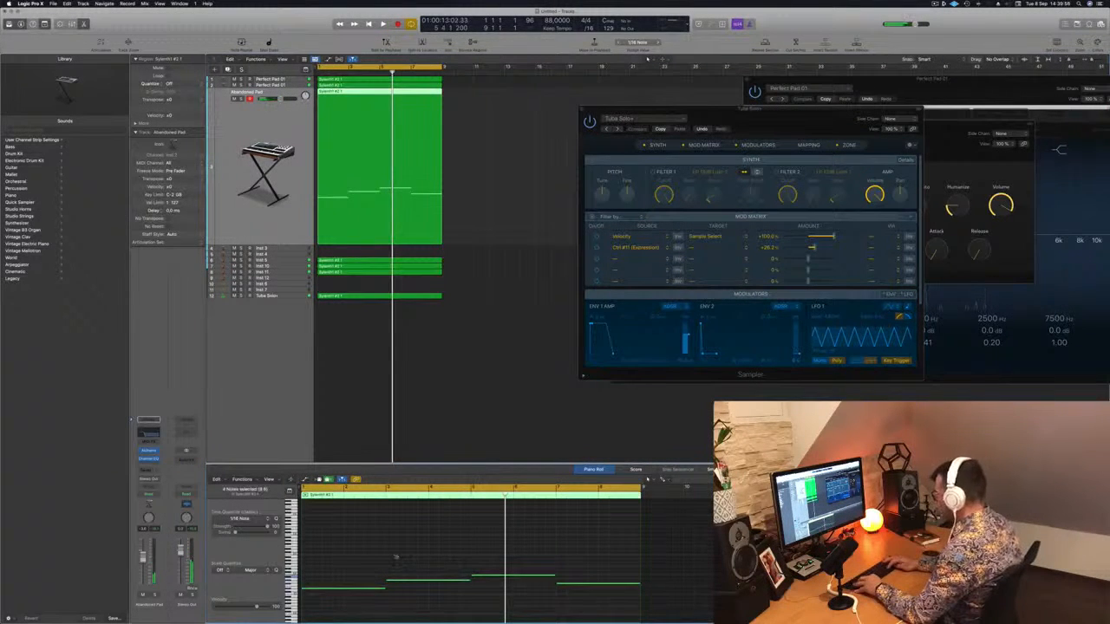
pyautogui.hotkey('alt', 'shift', 'Down')
pyautogui.press('space')
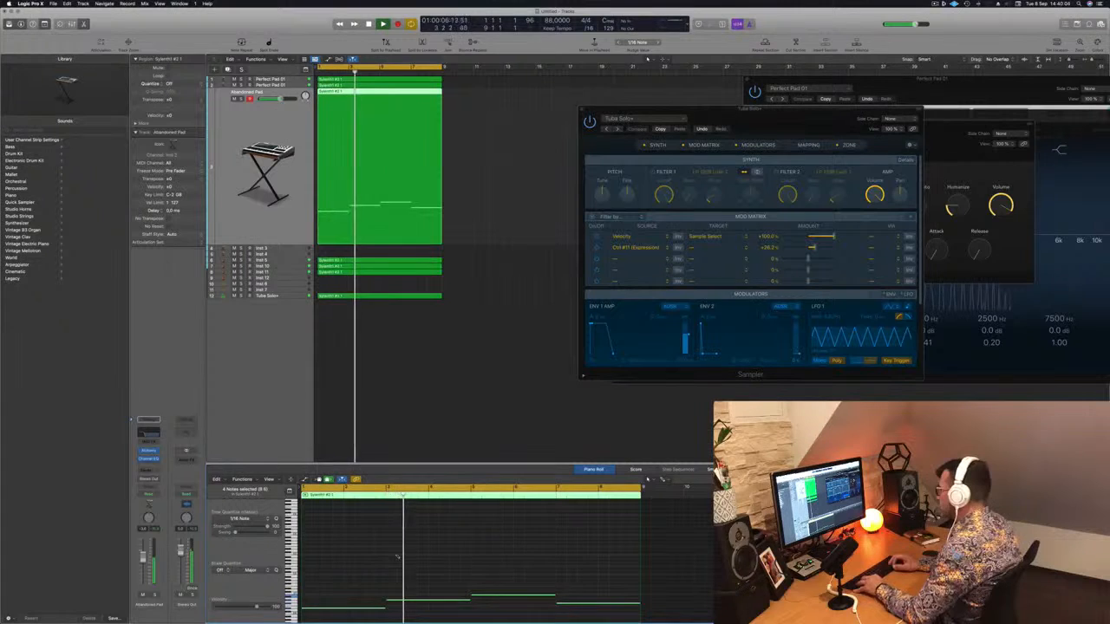
pyautogui.hotkey('alt', 'shift', 'Up')
pyautogui.press('Return')
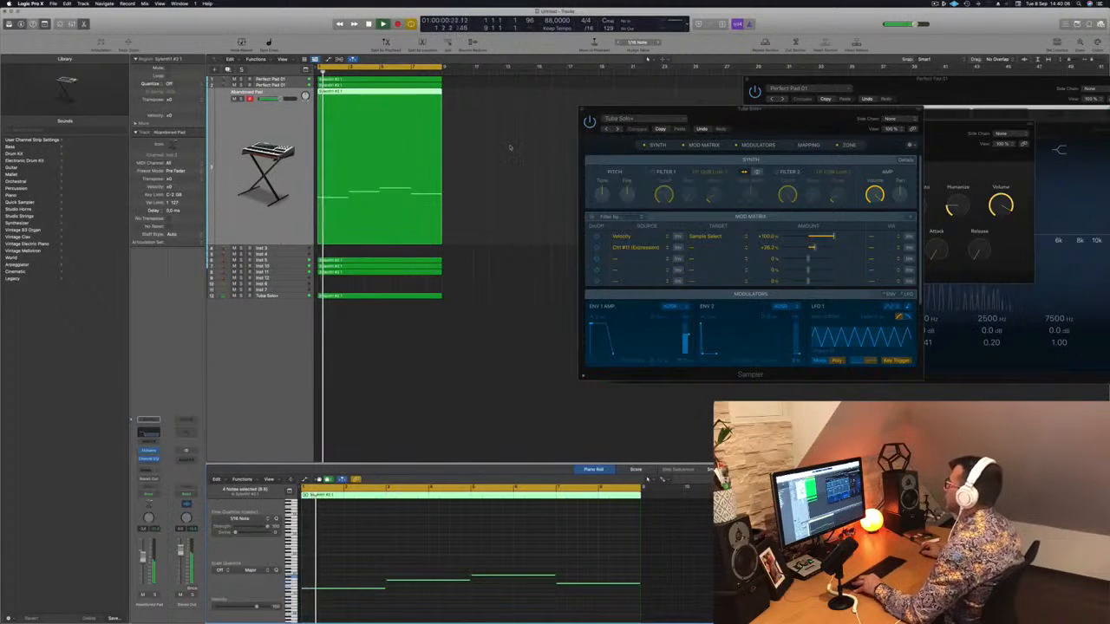
pyautogui.scroll(2, 512, 146)
pyautogui.moveTo(680, 110); pyautogui.dragTo(665, 247)
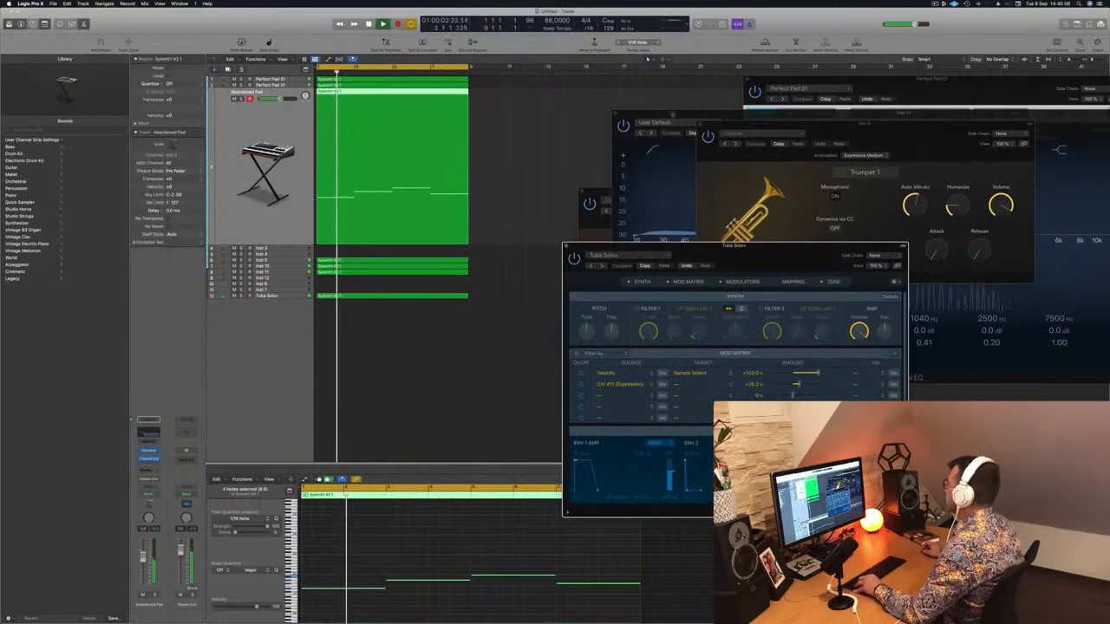
pyautogui.scroll(-4, 550, 100)
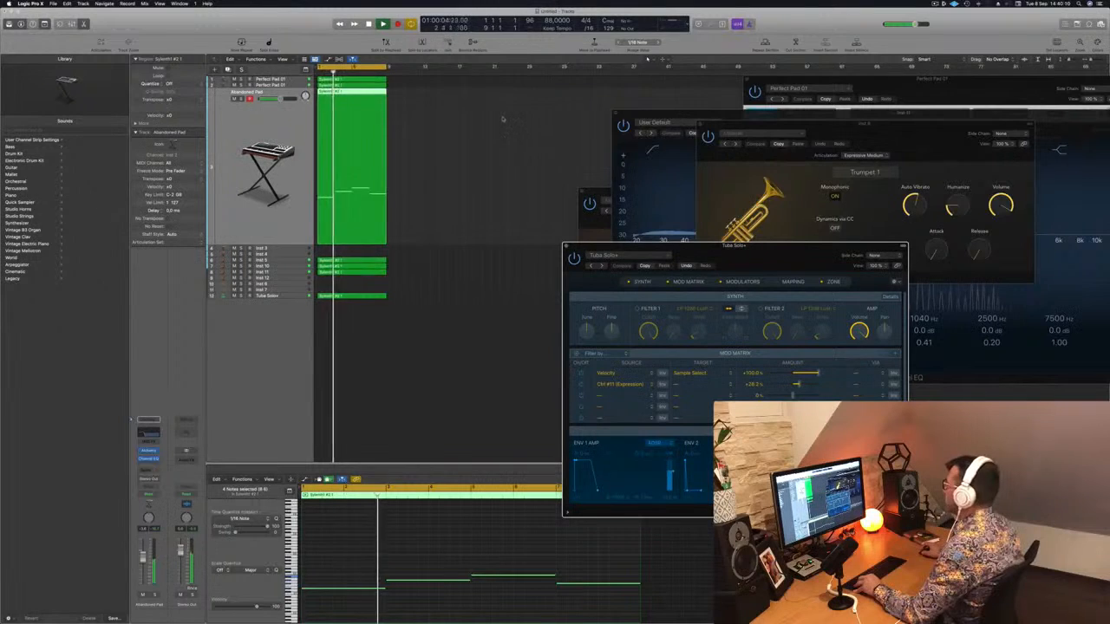
pyautogui.scroll(3, 525, 117)
pyautogui.scroll(2, 525, 117)
pyautogui.scroll(4, 503, 120)
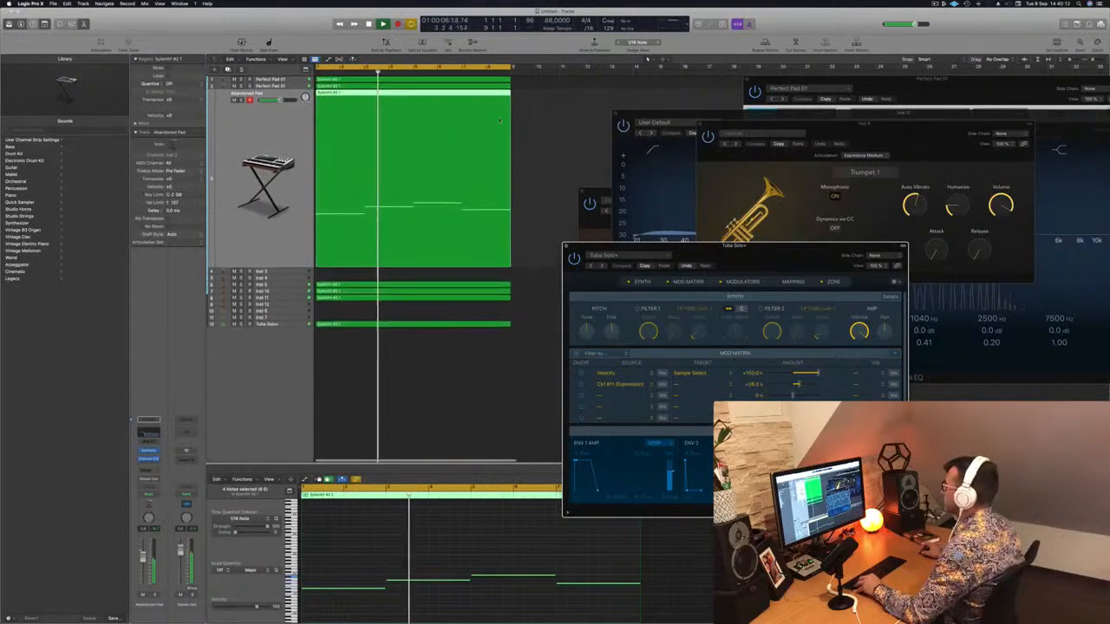
pyautogui.scroll(-1, 550, 116)
pyautogui.click(551, 116)
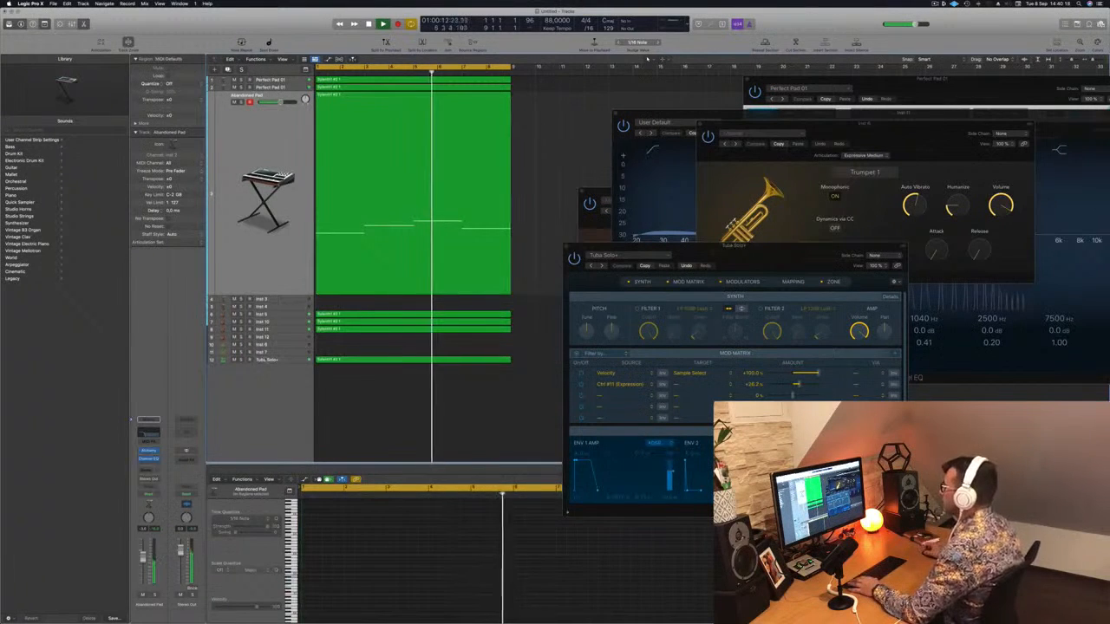
# Duplicate the Tuba Solo track, copy its region onto the new track and transpose the copied notes down one octave.
pyautogui.click(269, 359)
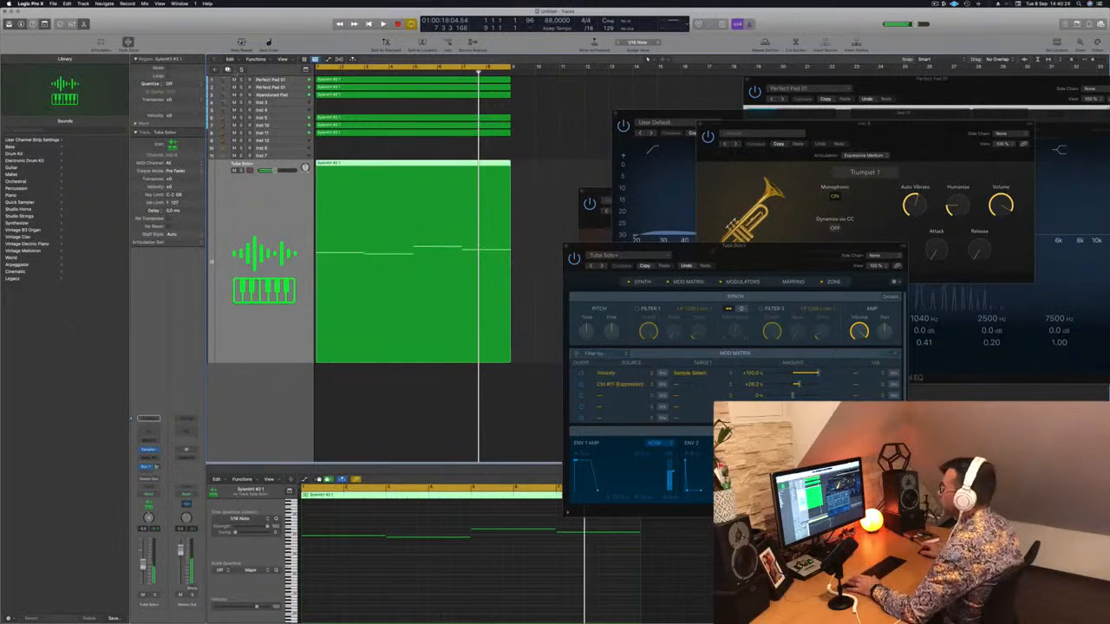
pyautogui.press('super+d')
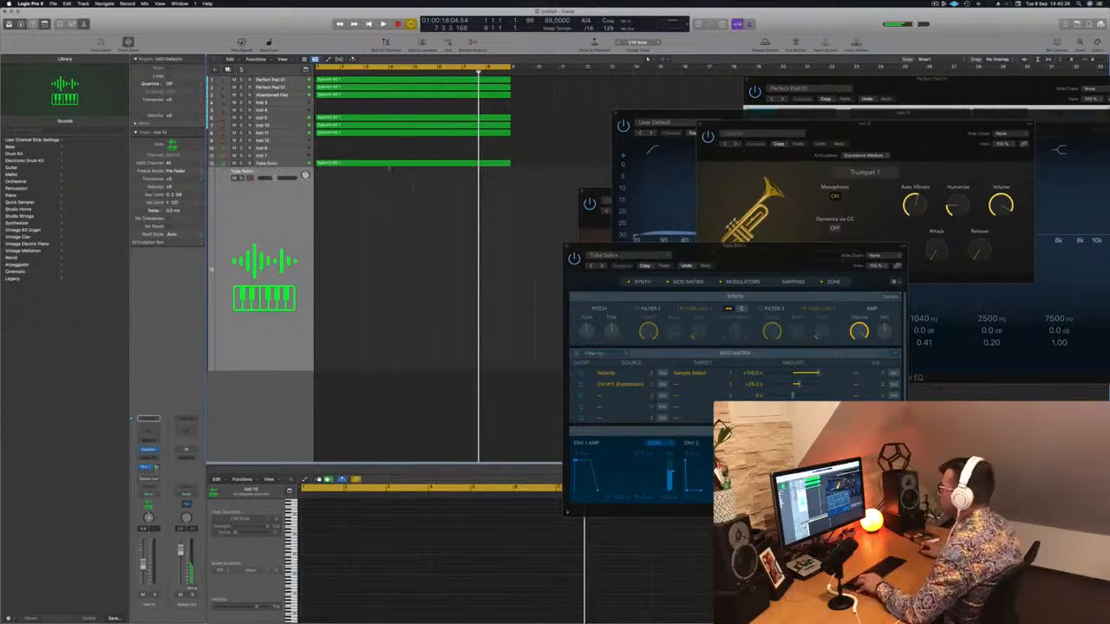
pyautogui.moveTo(383, 163); pyautogui.dragTo(382, 199)
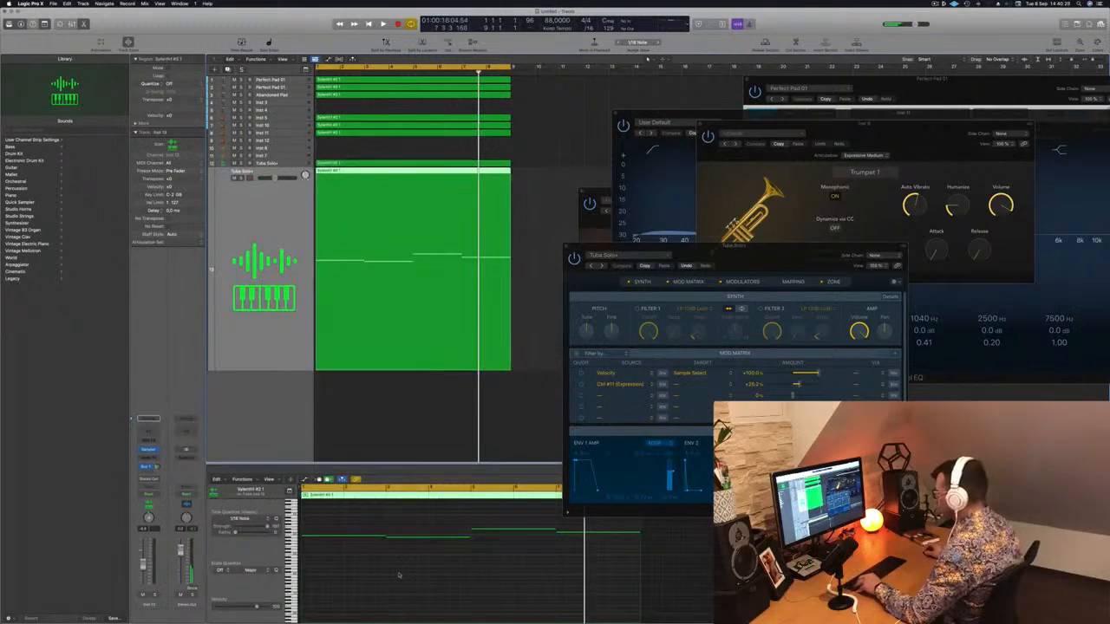
pyautogui.hotkey('alt', 'shift', 'Down')
# Audition the octave-lower tuba track in the full arrangement and soloed.
pyautogui.press('space')
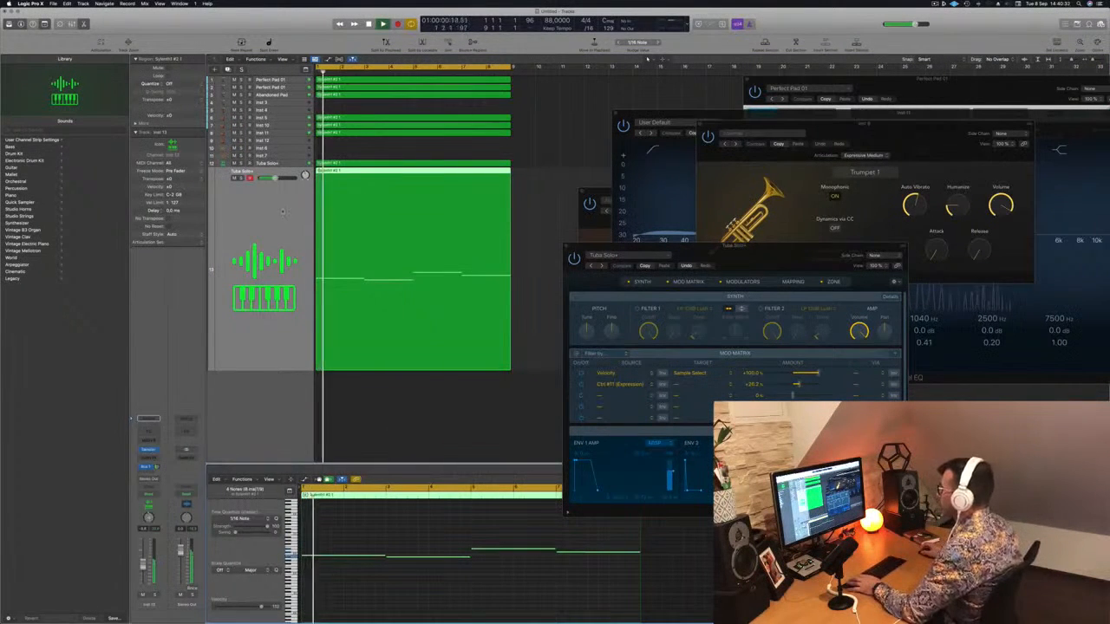
pyautogui.click(154, 595)
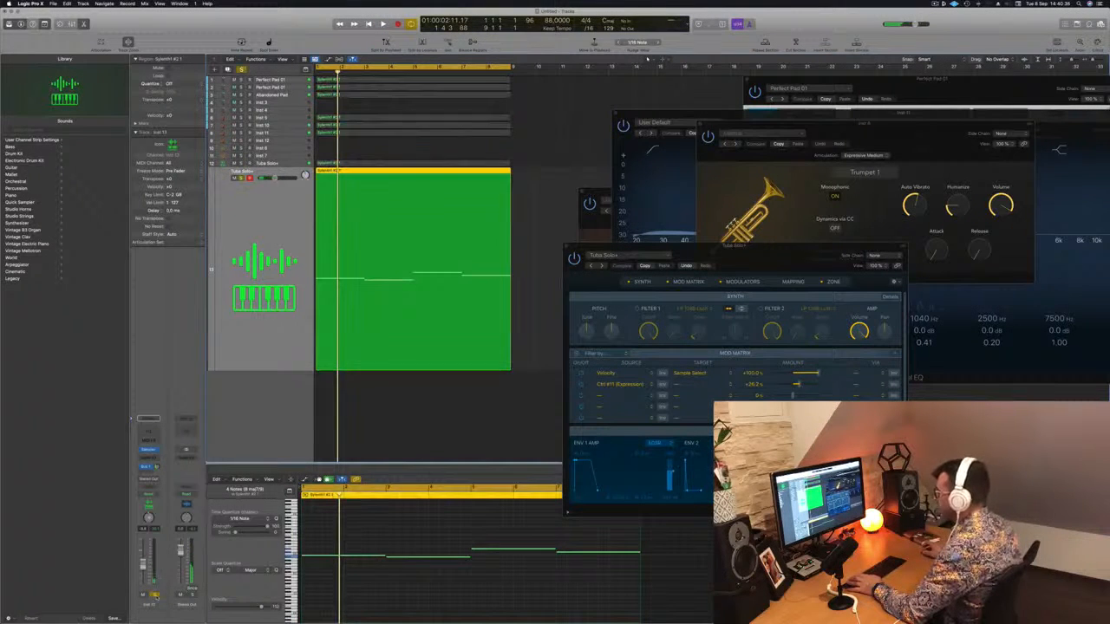
pyautogui.click(155, 595)
pyautogui.press('space')
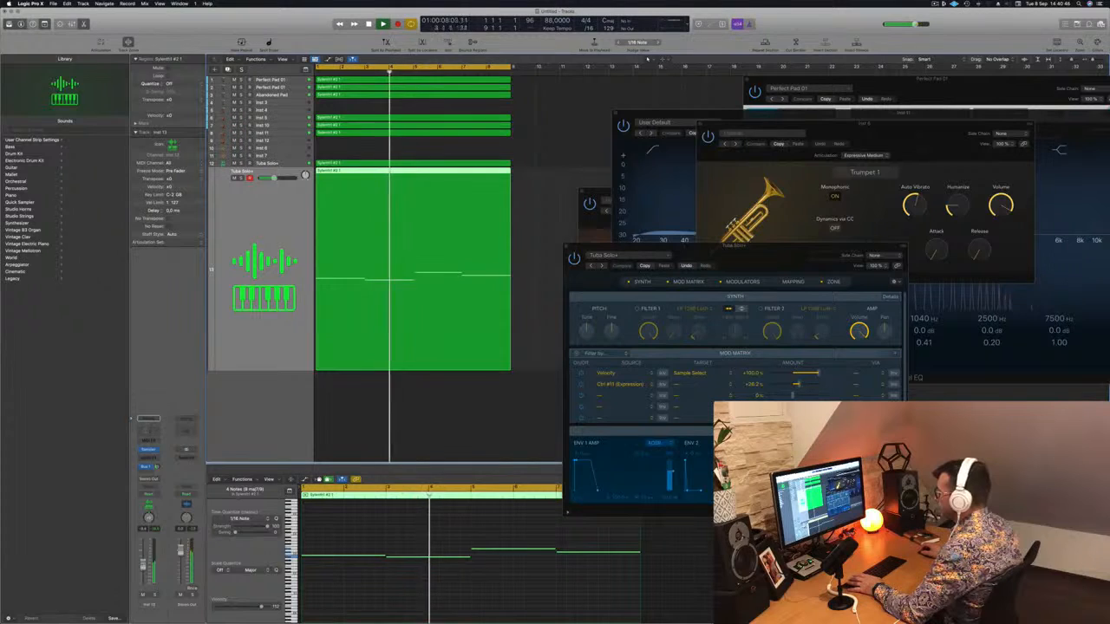
# Add a Channel EQ to the duplicated tuba track with +1.2 dB at 80.5 Hz and a 222 Hz, 18 dB/Oct low cut.
pyautogui.click(148, 431)
pyautogui.click(380, 129)
pyautogui.moveTo(468, 214); pyautogui.dragTo(473, 211)
pyautogui.click(362, 224)
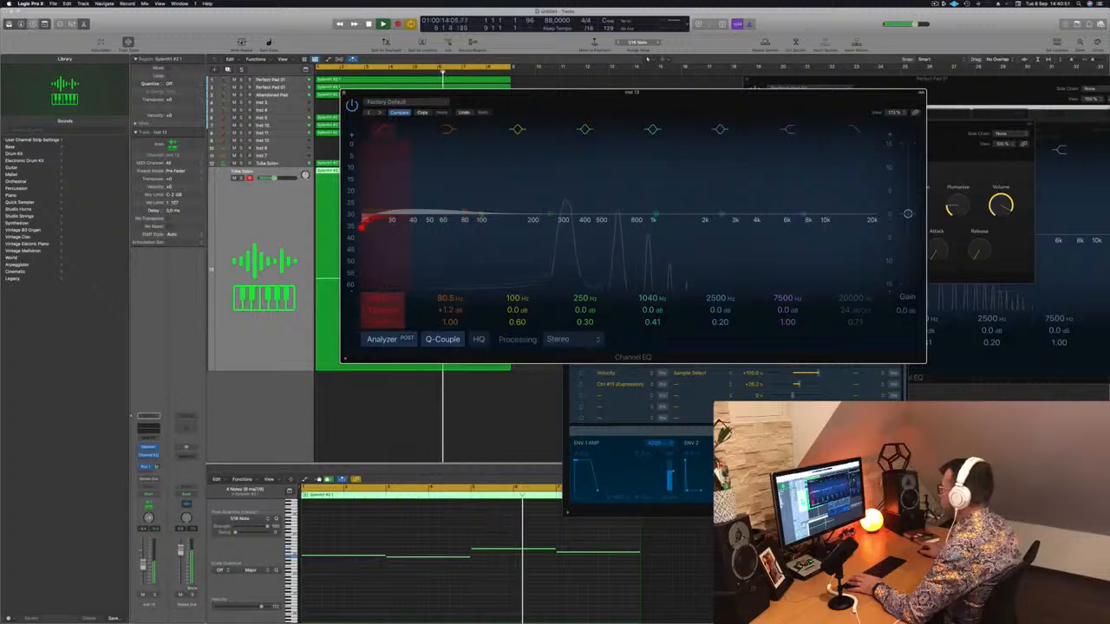
pyautogui.moveTo(379, 227); pyautogui.dragTo(532, 227)
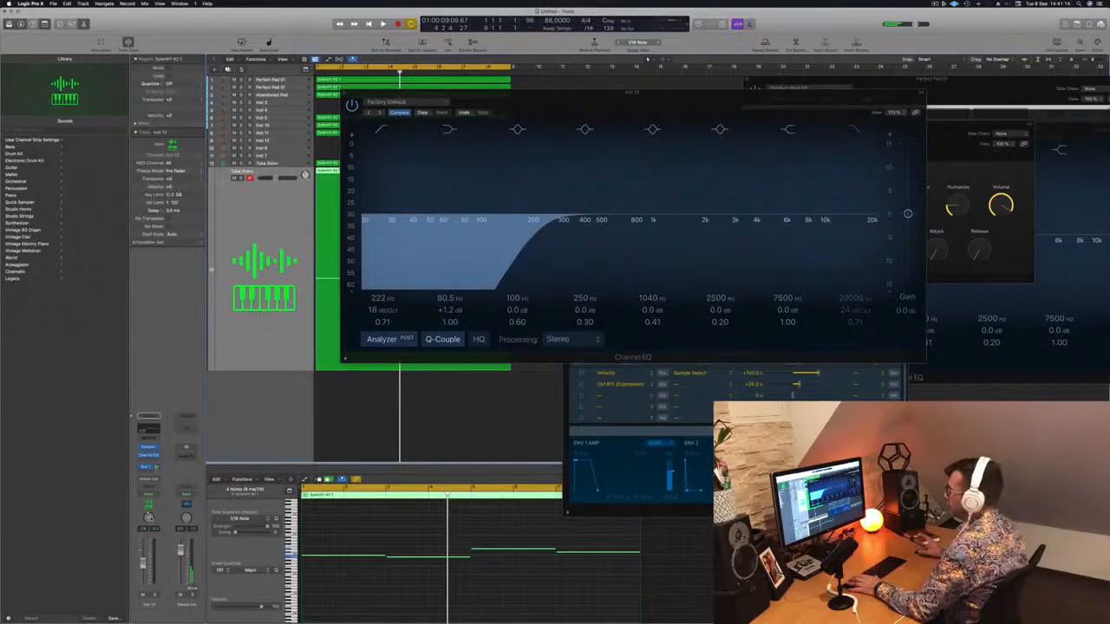
pyautogui.press('space')
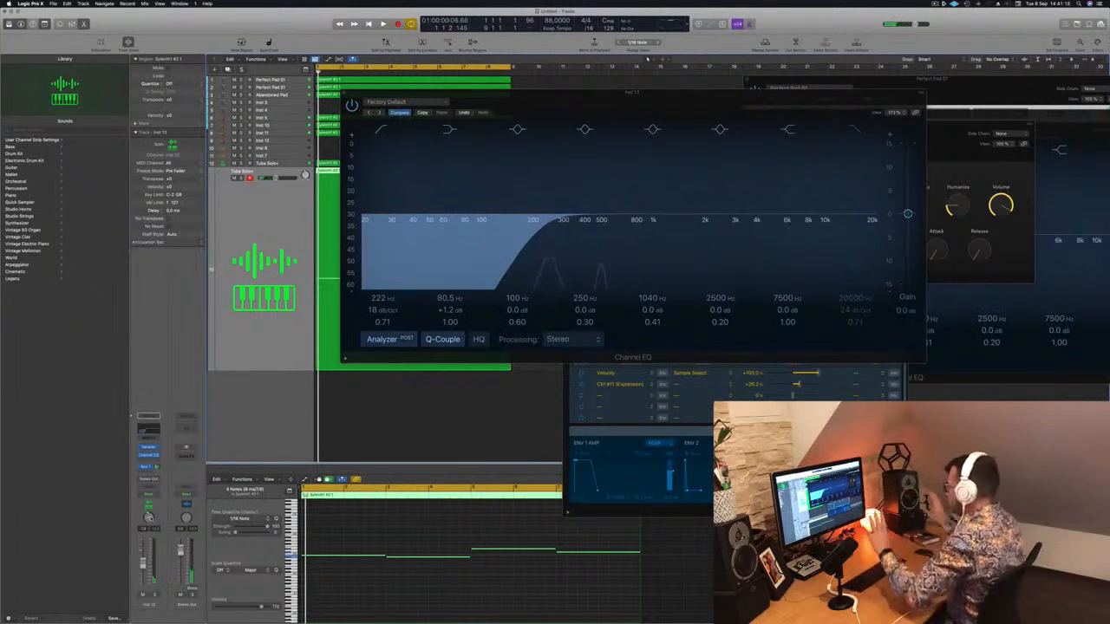
# Close the duplicated tuba's Channel EQ and audition the full arrangement with the equalised tuba.
pyautogui.moveTo(689, 102); pyautogui.dragTo(663, 200)
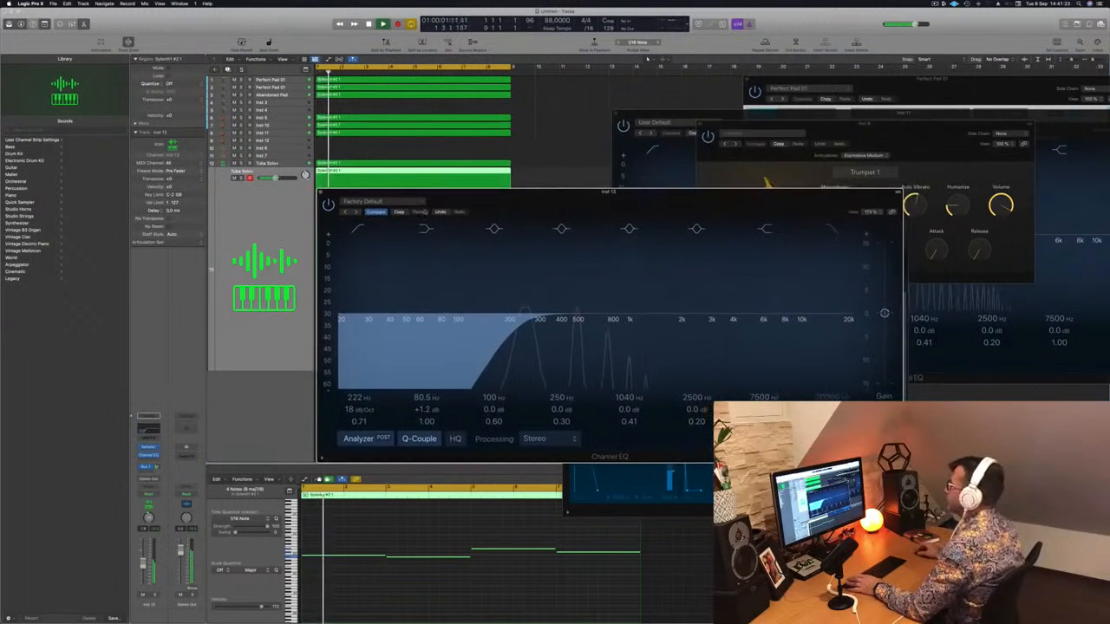
pyautogui.click(320, 193)
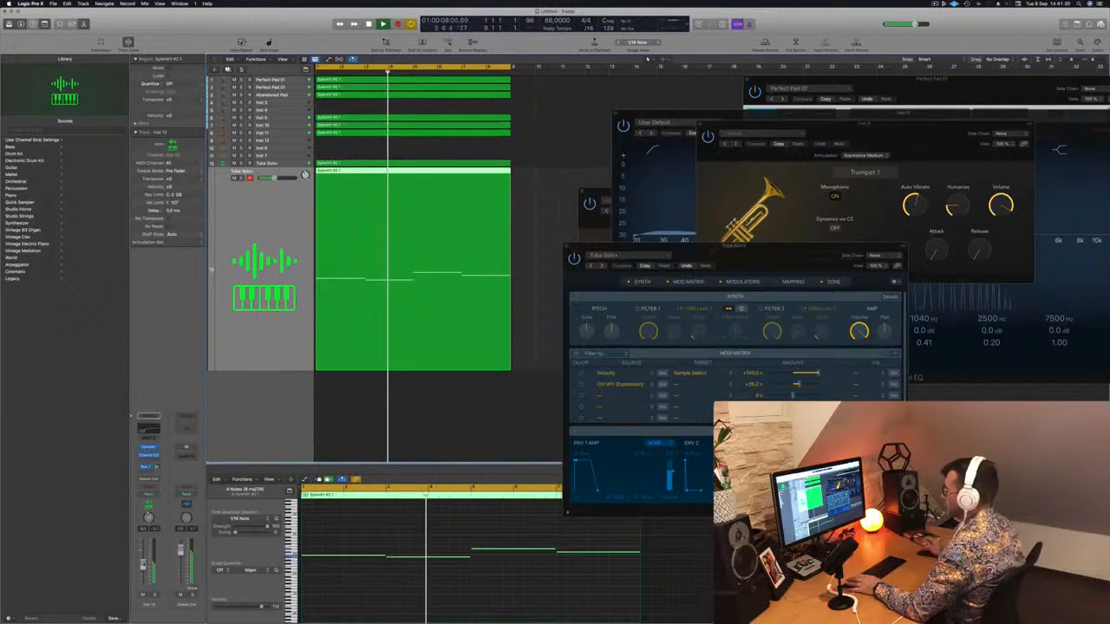
pyautogui.scroll(-4, 452, 368)
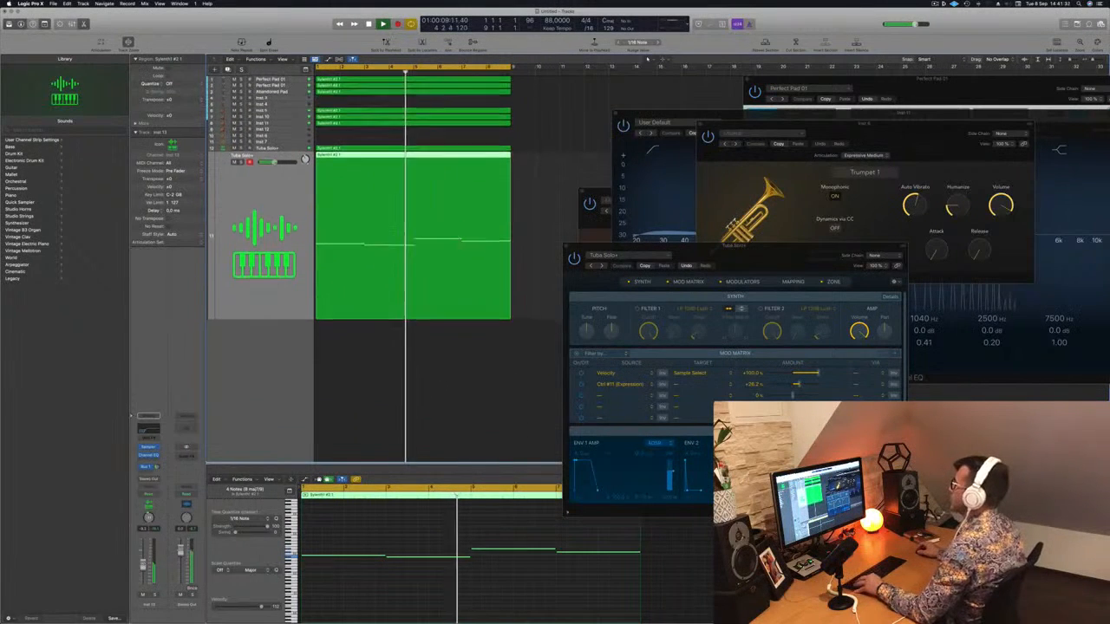
pyautogui.scroll(-1, 454, 362)
pyautogui.click(347, 372)
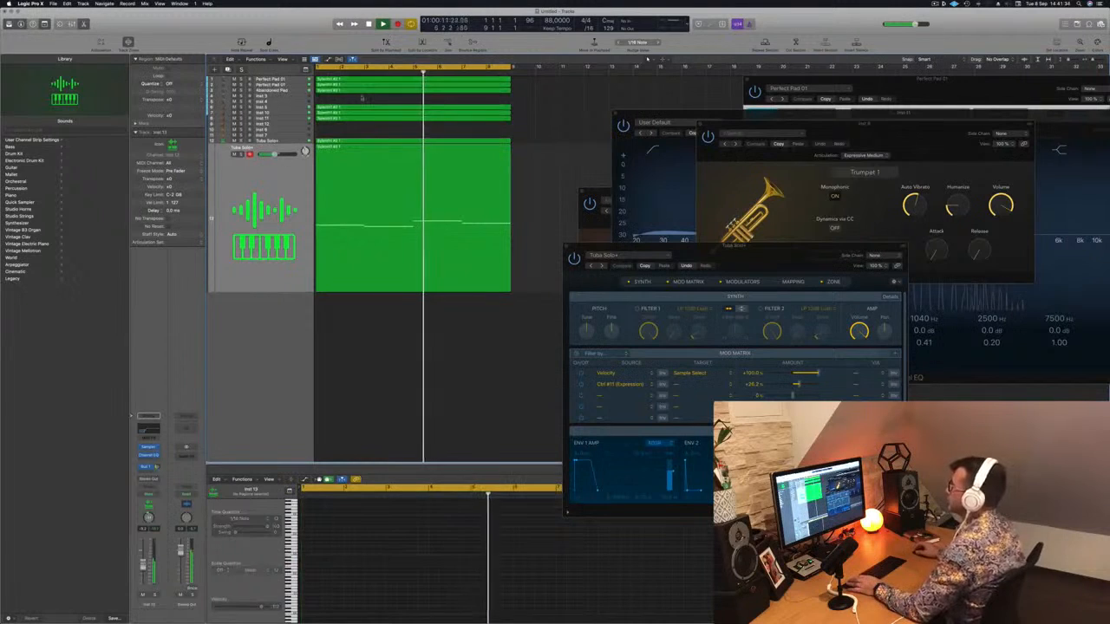
# Compare the playing arrangement with the first Tuba Solo track muted and unmuted, ending on the duplicated tuba track.
pyautogui.click(295, 95)
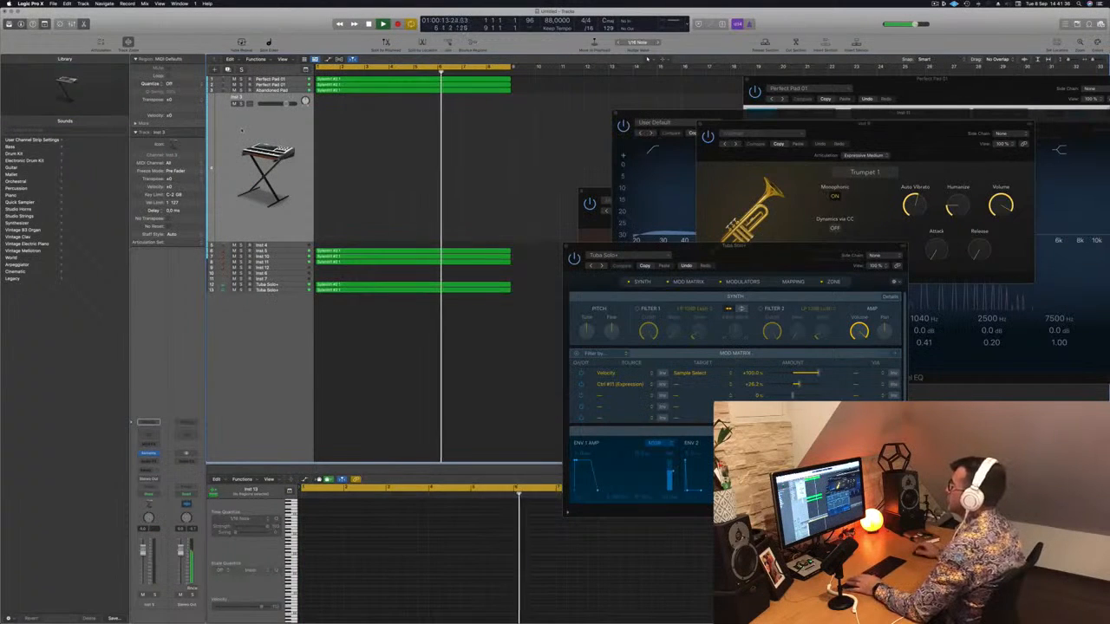
pyautogui.click(293, 285)
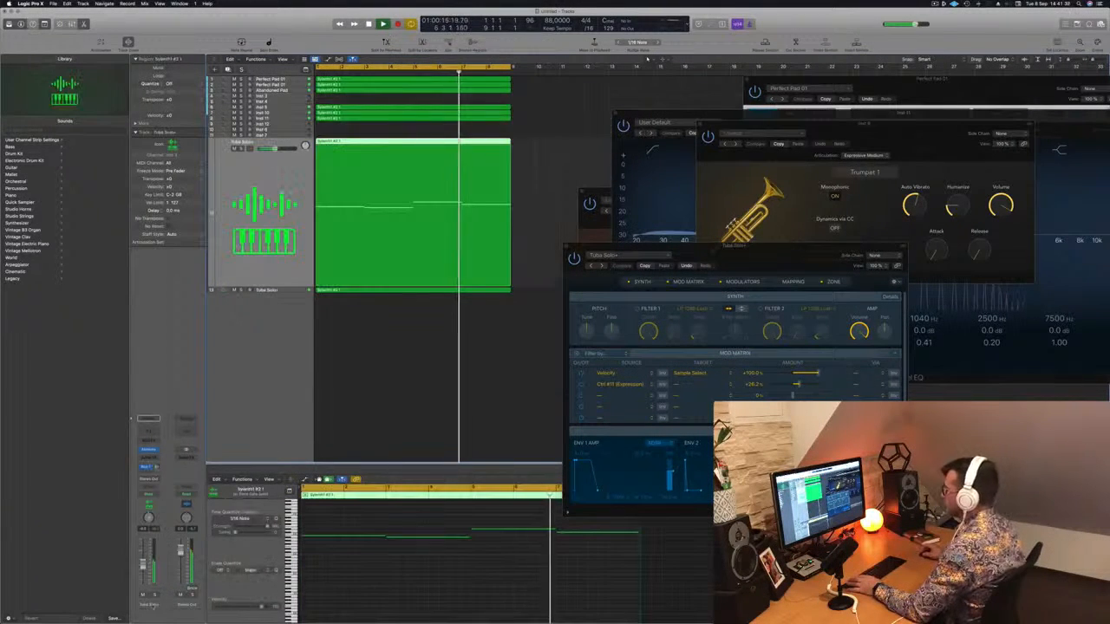
pyautogui.press('m')
pyautogui.press('m')
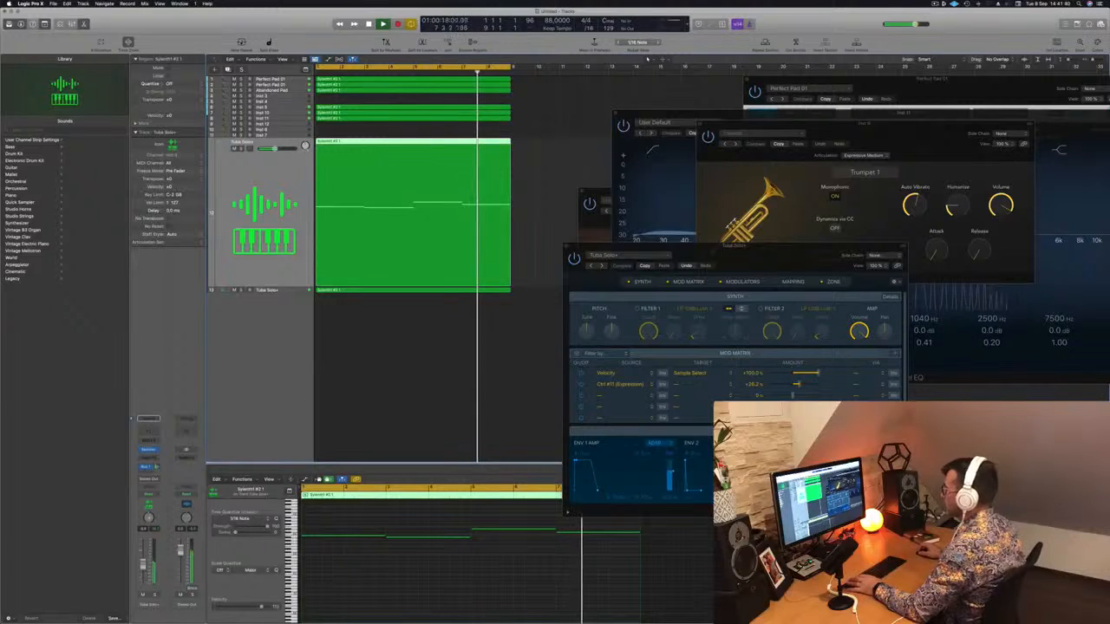
pyautogui.click(295, 291)
pyautogui.press('space')
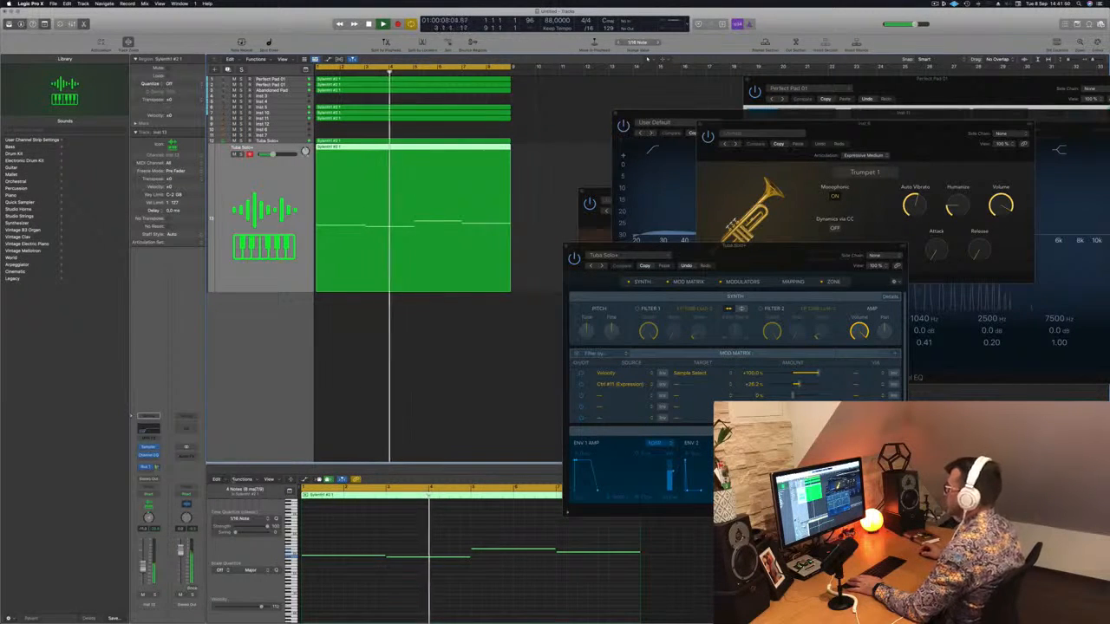
# Copy the chord region from the second Perfect Pad 01 track onto the empty Inst 3 track.
pyautogui.scroll(-3, 371, 370)
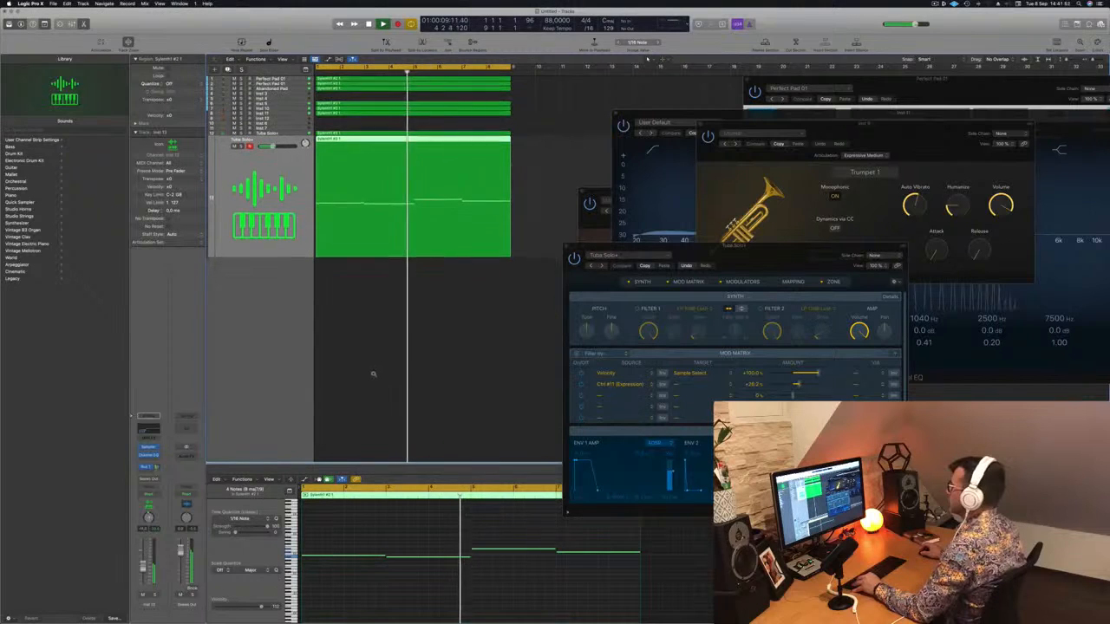
pyautogui.scroll(4, 374, 373)
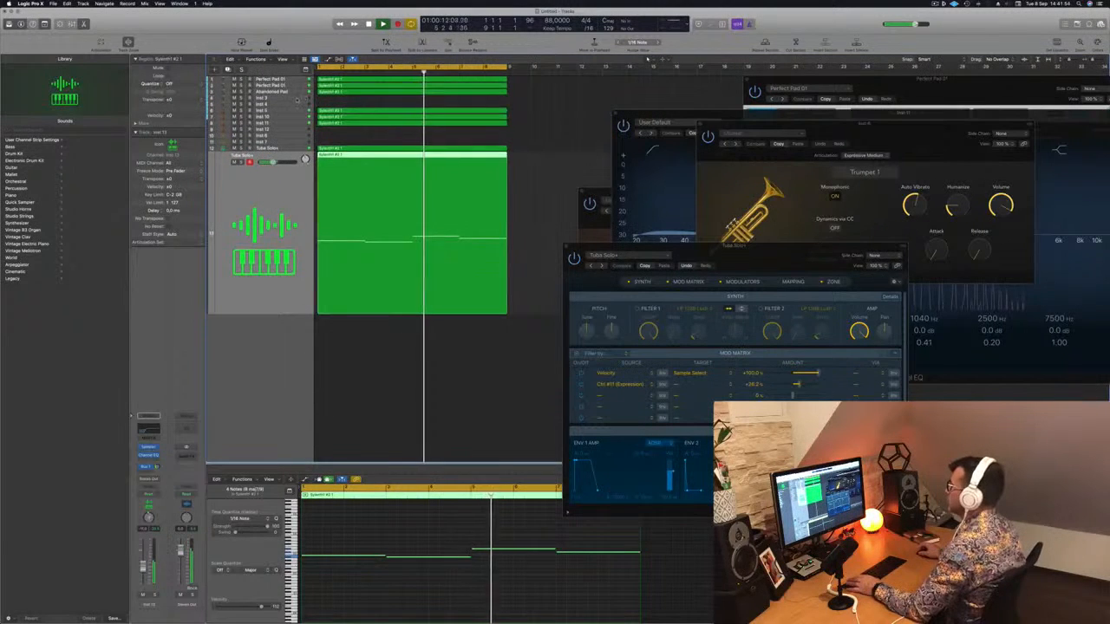
pyautogui.click(297, 99)
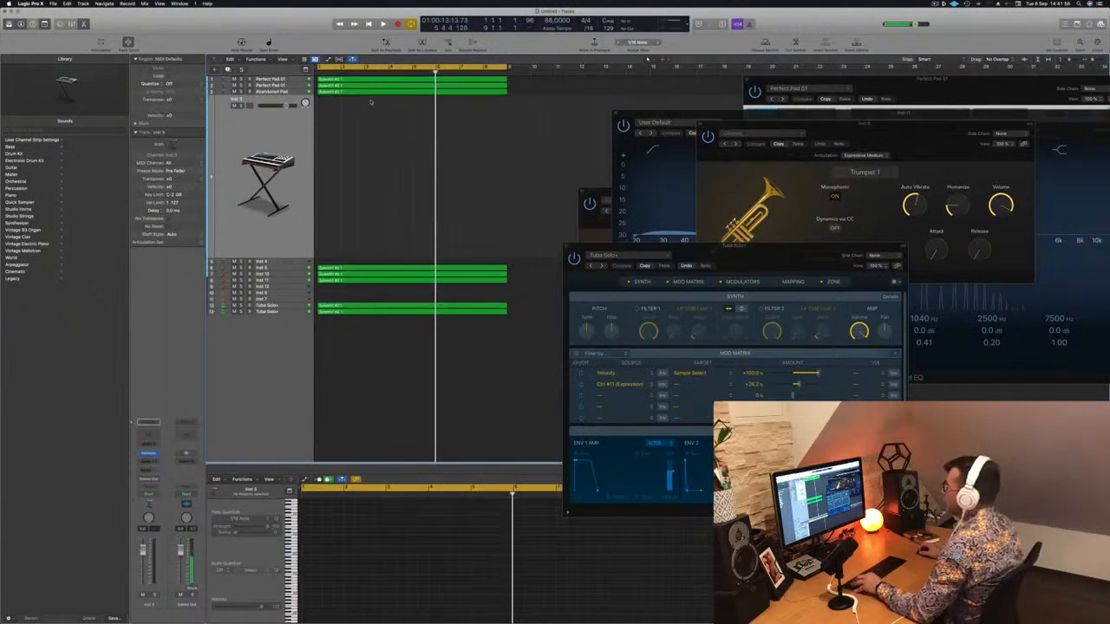
pyautogui.moveTo(391, 83); pyautogui.dragTo(390, 137)
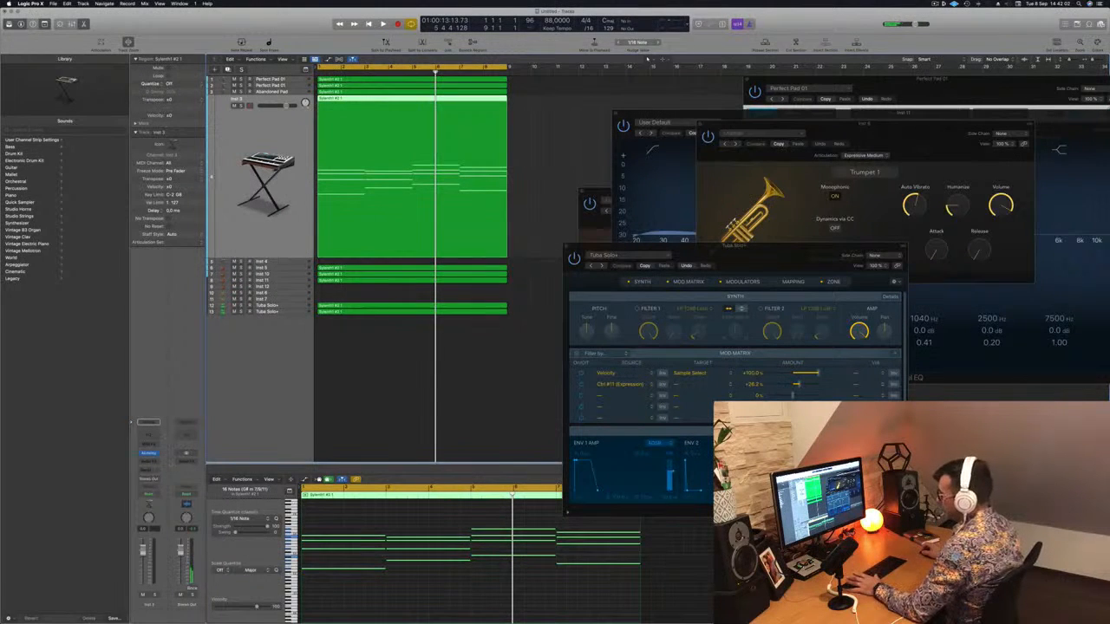
# Add an Arpeggiator to the Inst 3 track and load the 80s Digital Piano preset in its Alchemy instrument.
pyautogui.click(150, 443)
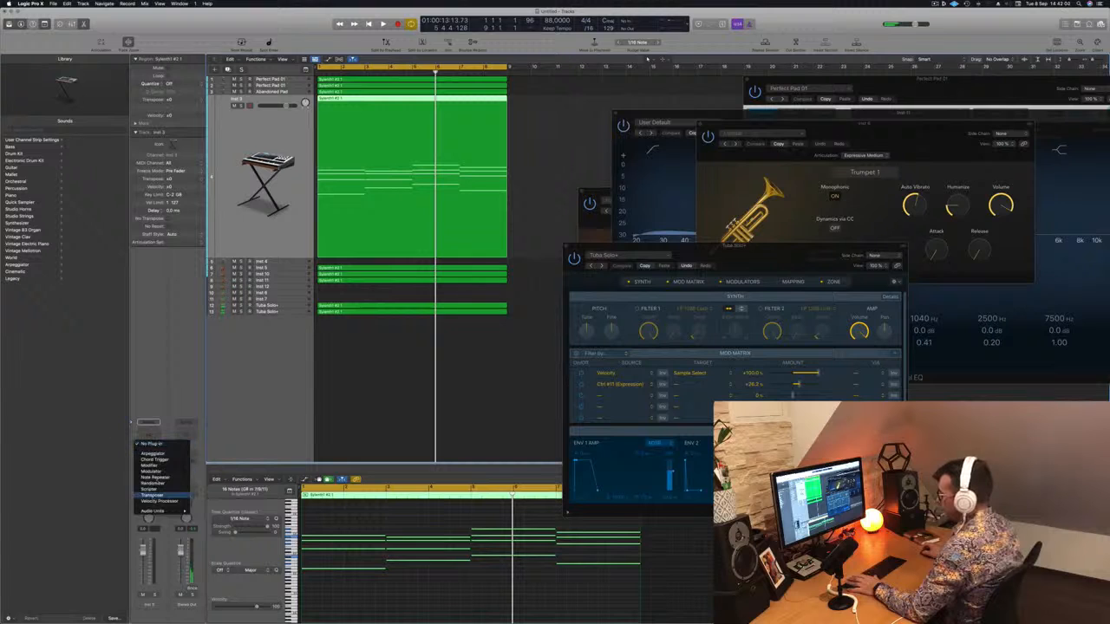
pyautogui.click(153, 454)
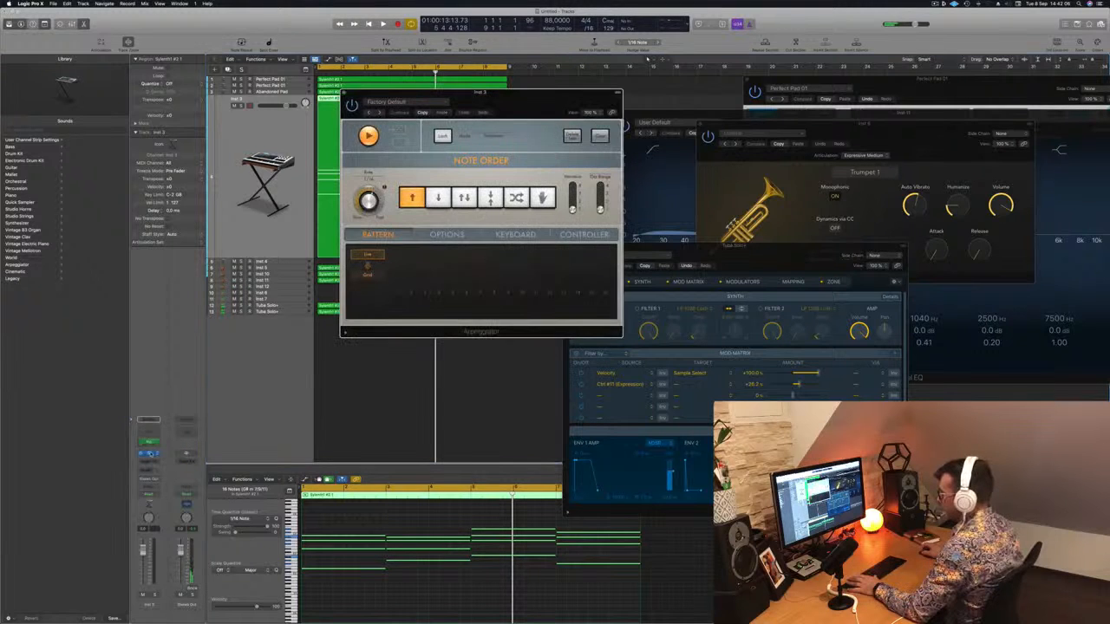
pyautogui.click(149, 454)
pyautogui.moveTo(474, 105); pyautogui.dragTo(381, 140)
pyautogui.moveTo(509, 96); pyautogui.dragTo(1021, 114)
pyautogui.moveTo(546, 135); pyautogui.dragTo(784, 121)
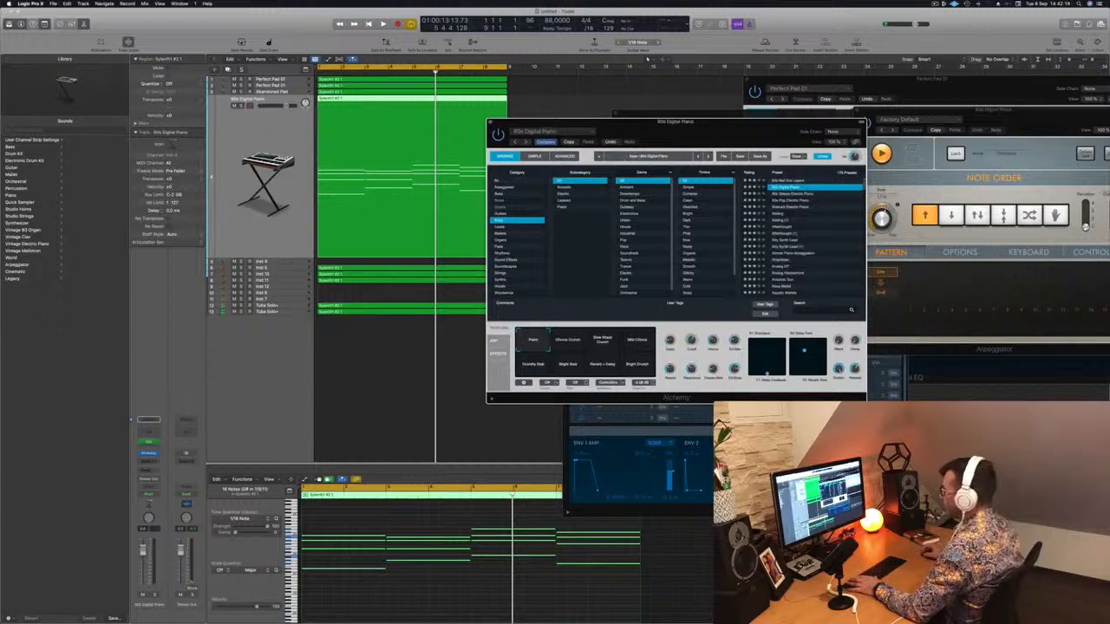
# Switch Alchemy to the 80s Glassy Electric Piano preset and audition its 80s EP 2 and Chorus EP performance snapshots.
pyautogui.press('Return')
pyautogui.press('space')
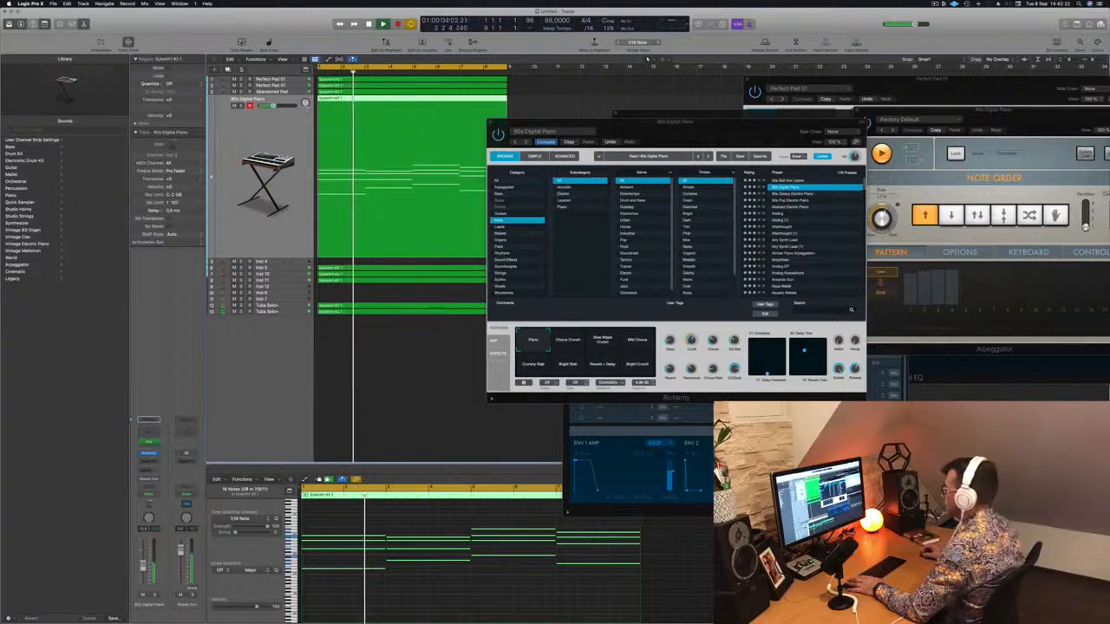
pyautogui.moveTo(748, 124)
pyautogui.mouseDown()
pyautogui.moveTo(822, 139)
pyautogui.moveTo(675, 97)
pyautogui.moveTo(753, 108)
pyautogui.mouseUp()
pyautogui.click(723, 167)
pyautogui.press('Return')
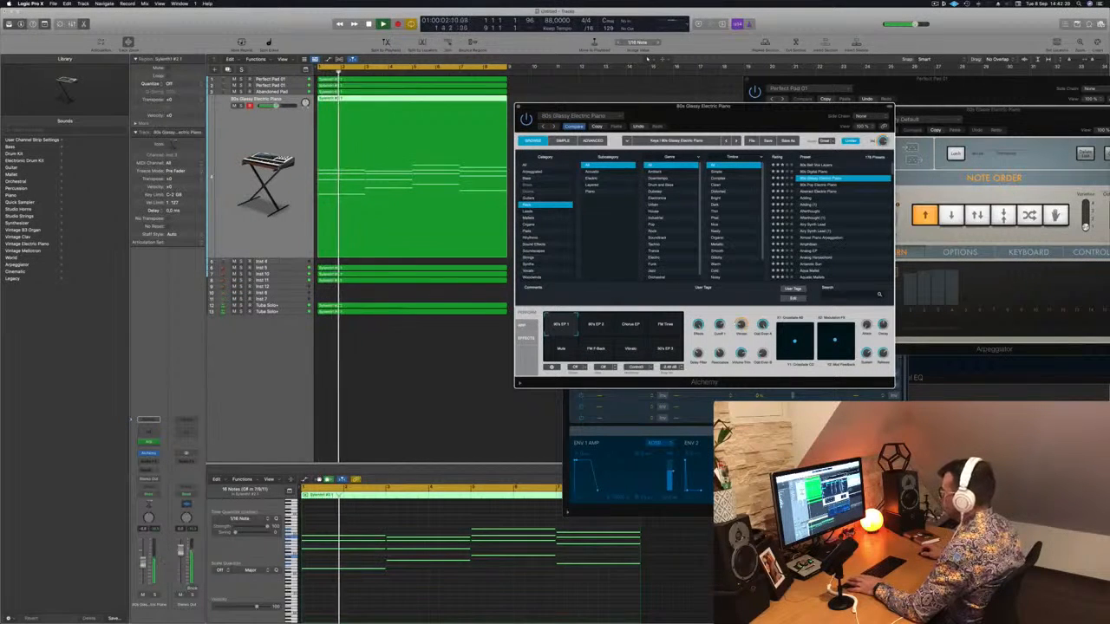
pyautogui.click(565, 325)
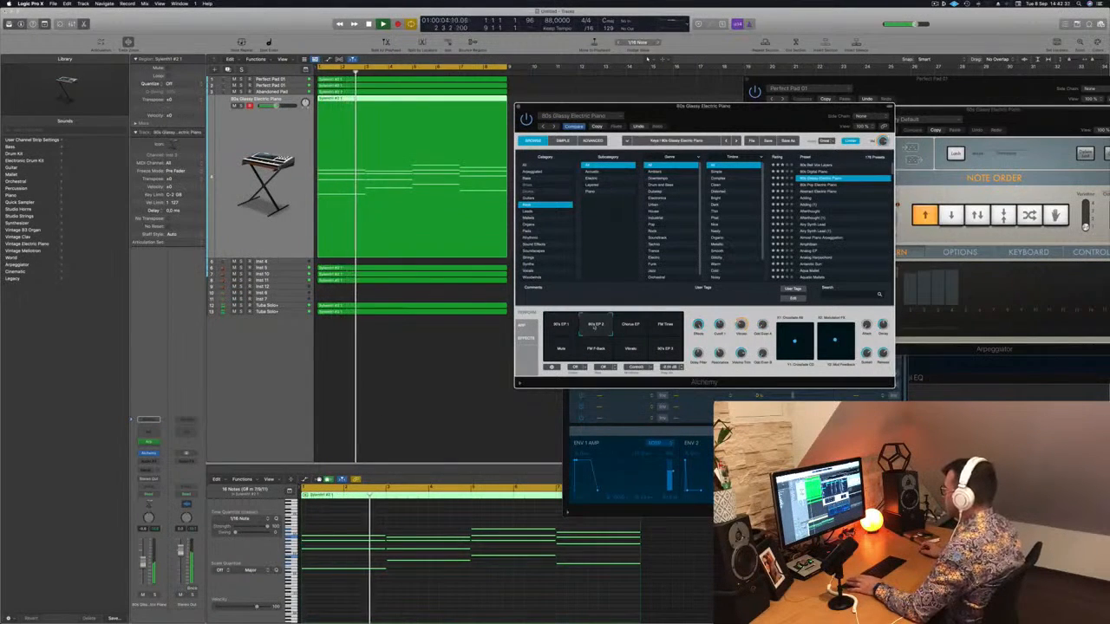
pyautogui.click(636, 326)
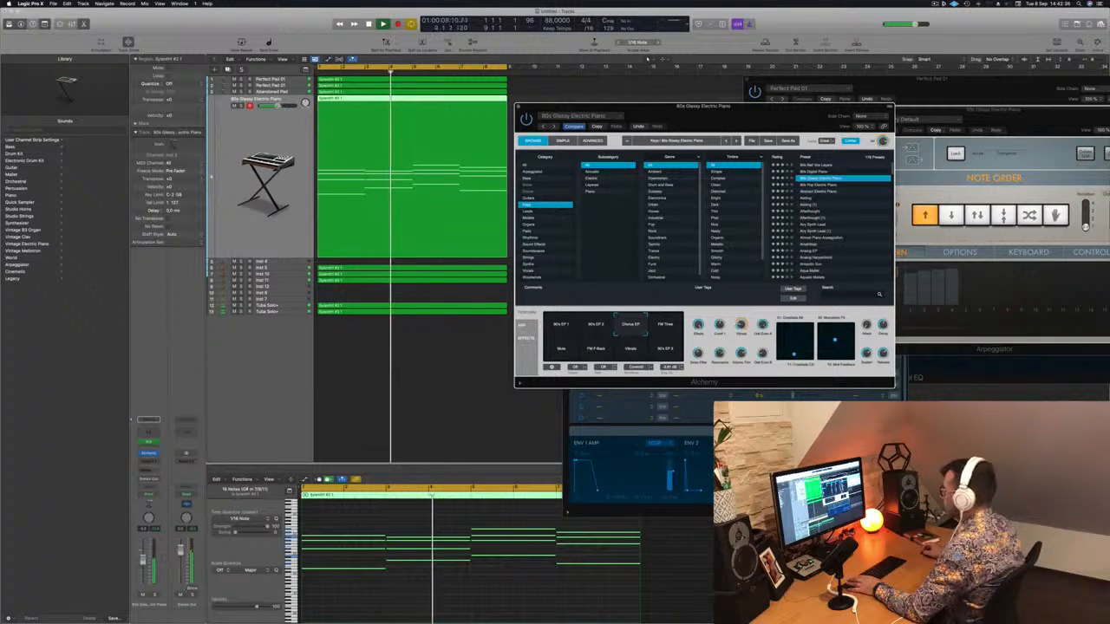
# Add a Channel EQ to the electric piano with a 446 Hz, 12 dB/Oct low cut and a -7.4 dB high shelf at 4640 Hz.
pyautogui.moveTo(143, 563); pyautogui.dragTo(143, 560)
pyautogui.click(148, 432)
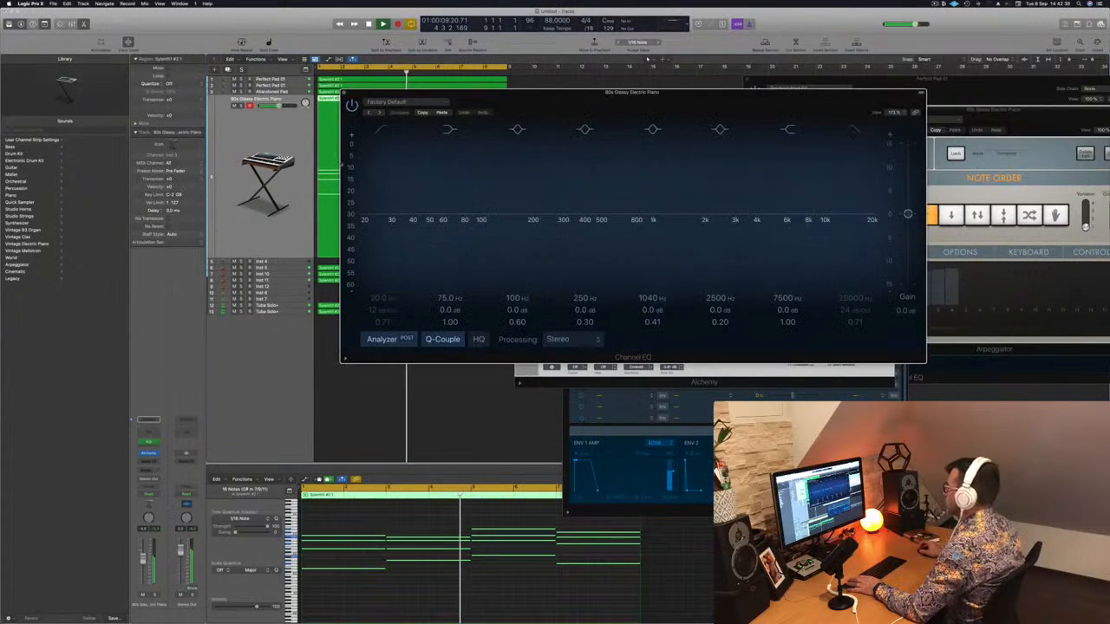
pyautogui.click(374, 133)
pyautogui.moveTo(373, 198); pyautogui.dragTo(564, 183)
pyautogui.moveTo(554, 229); pyautogui.dragTo(558, 225)
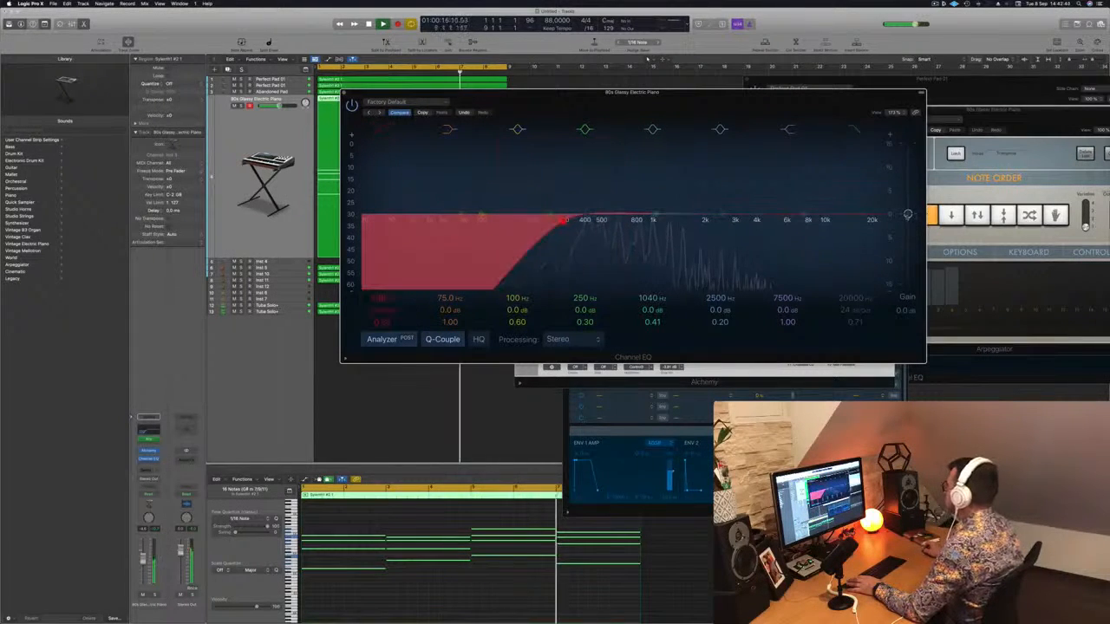
pyautogui.moveTo(803, 214); pyautogui.dragTo(767, 260)
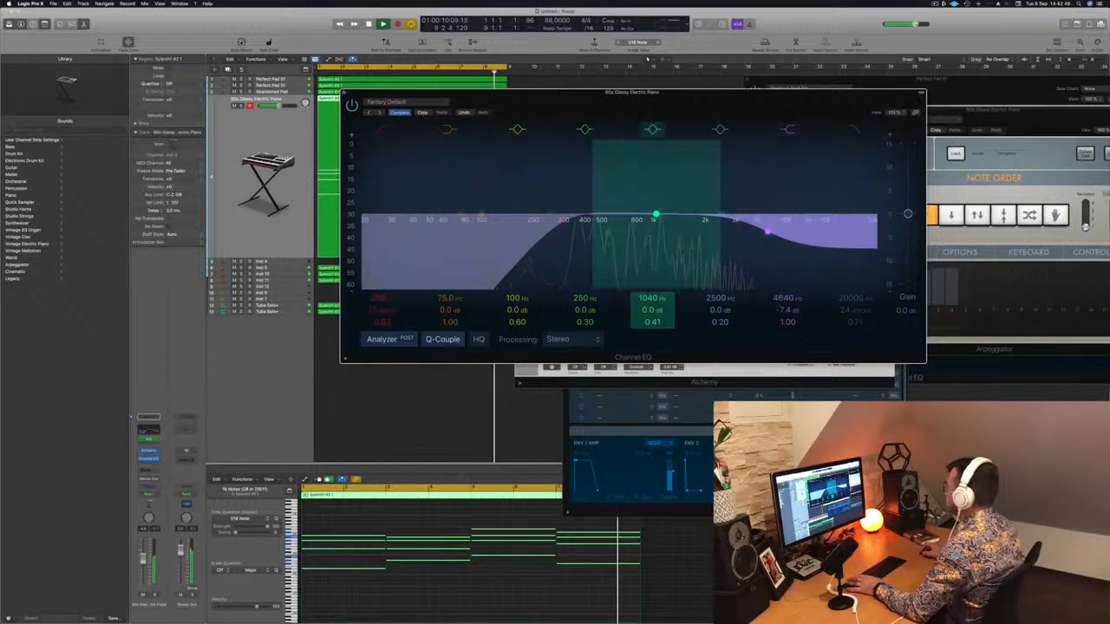
pyautogui.moveTo(565, 222); pyautogui.dragTo(596, 222)
# Transpose the electric piano region's chord notes down one octave and replay the arrangement from the start.
pyautogui.press('space')
pyautogui.press('space')
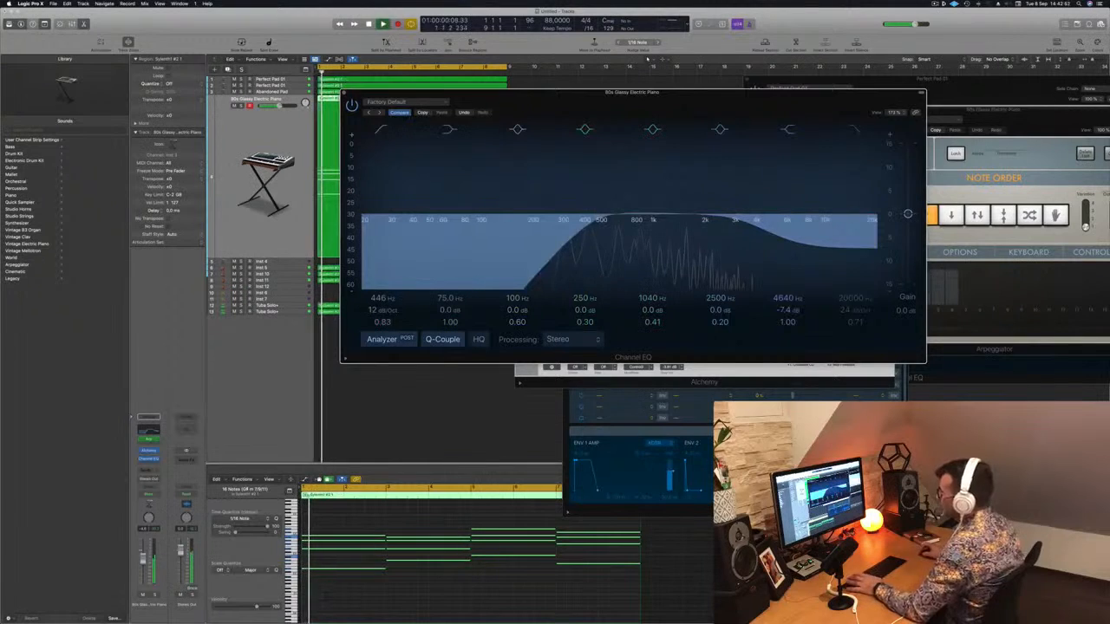
pyautogui.click(177, 511)
pyautogui.press('space')
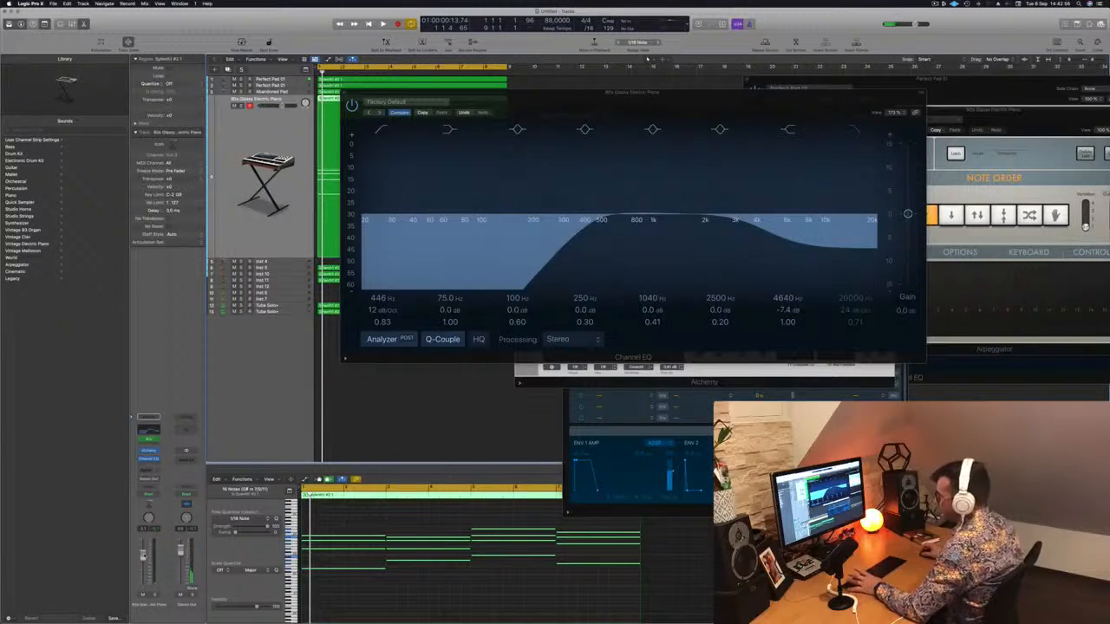
pyautogui.press('space')
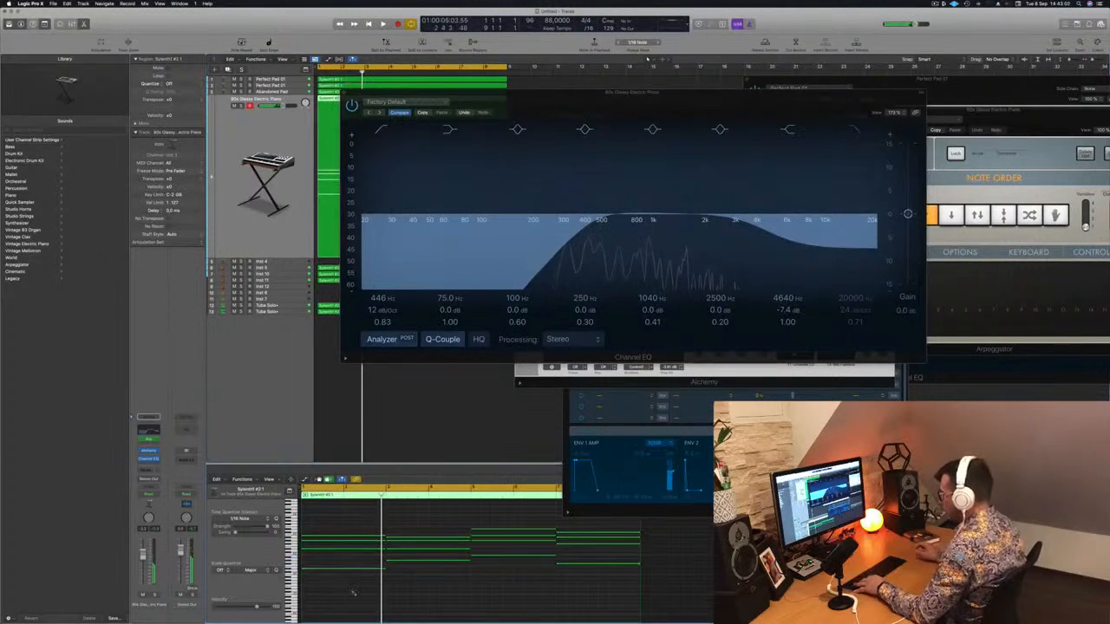
pyautogui.press('Return')
pyautogui.press('space')
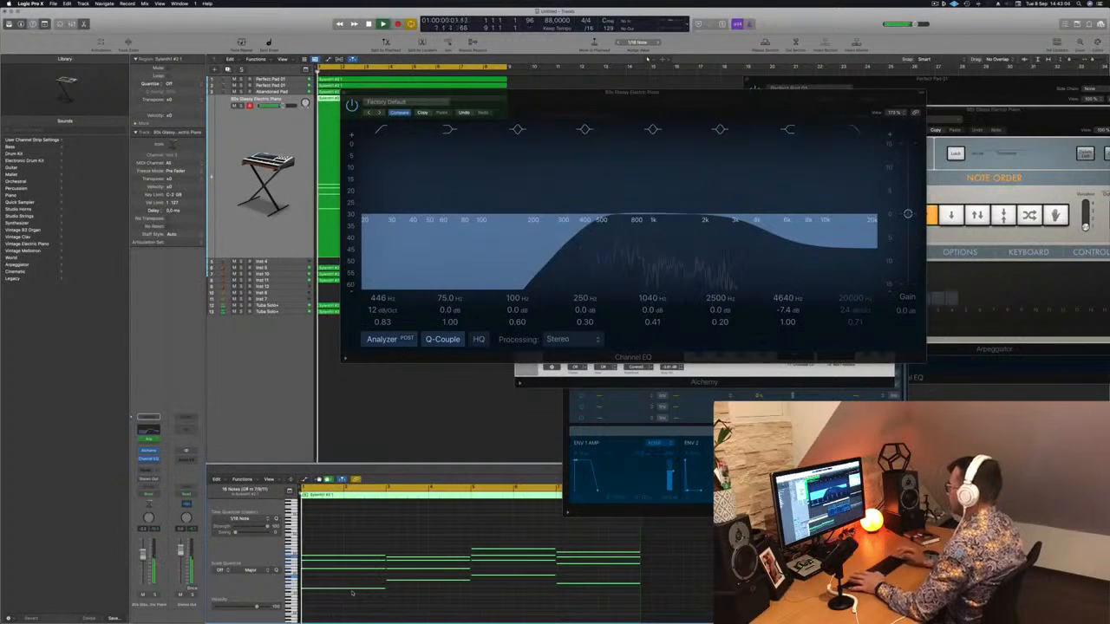
# Select the 80s EP 3 performance snapshot in the electric piano's Alchemy instrument.
pyautogui.moveTo(701, 92); pyautogui.dragTo(665, 276)
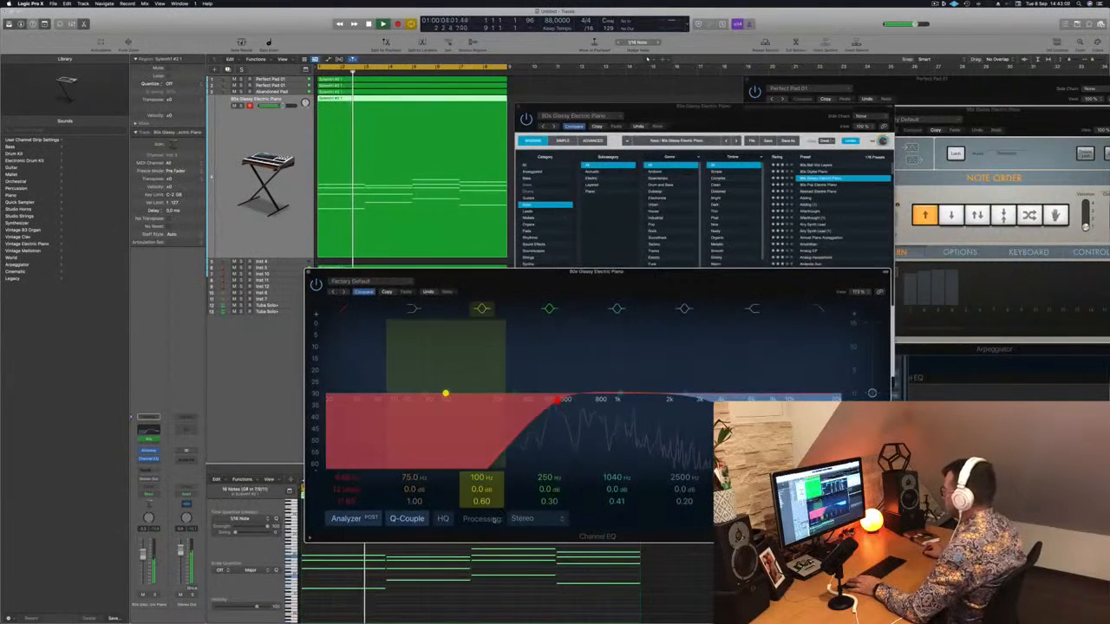
pyautogui.click(762, 120)
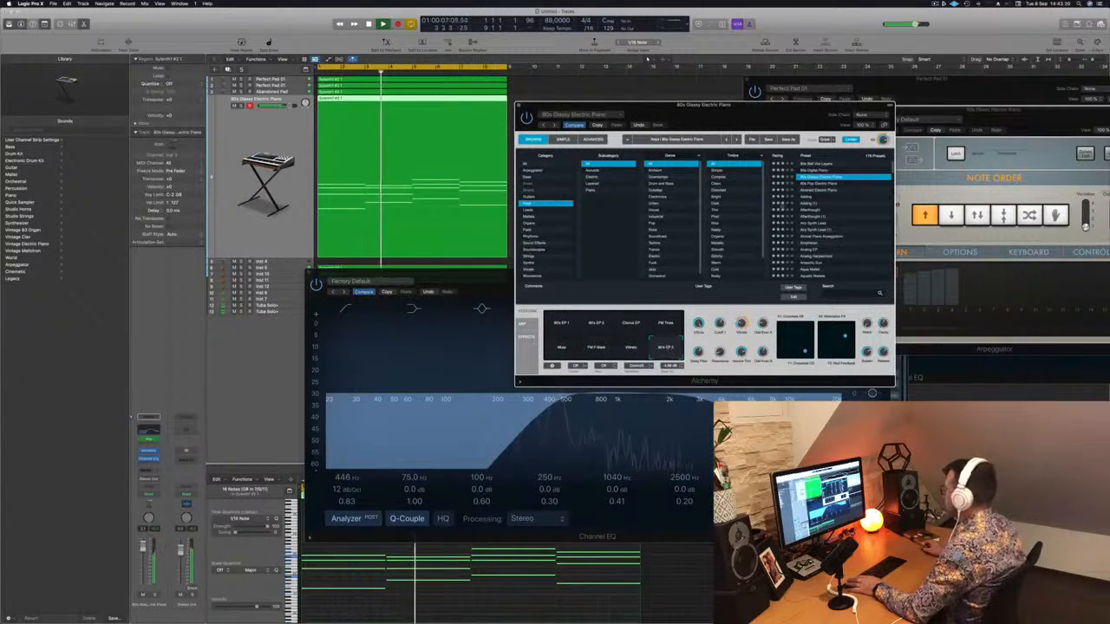
pyautogui.moveTo(732, 117); pyautogui.dragTo(772, 115)
# Solo the electric piano track, set its Arpeggiator rate to 1/8 and unsolo the track.
pyautogui.click(241, 106)
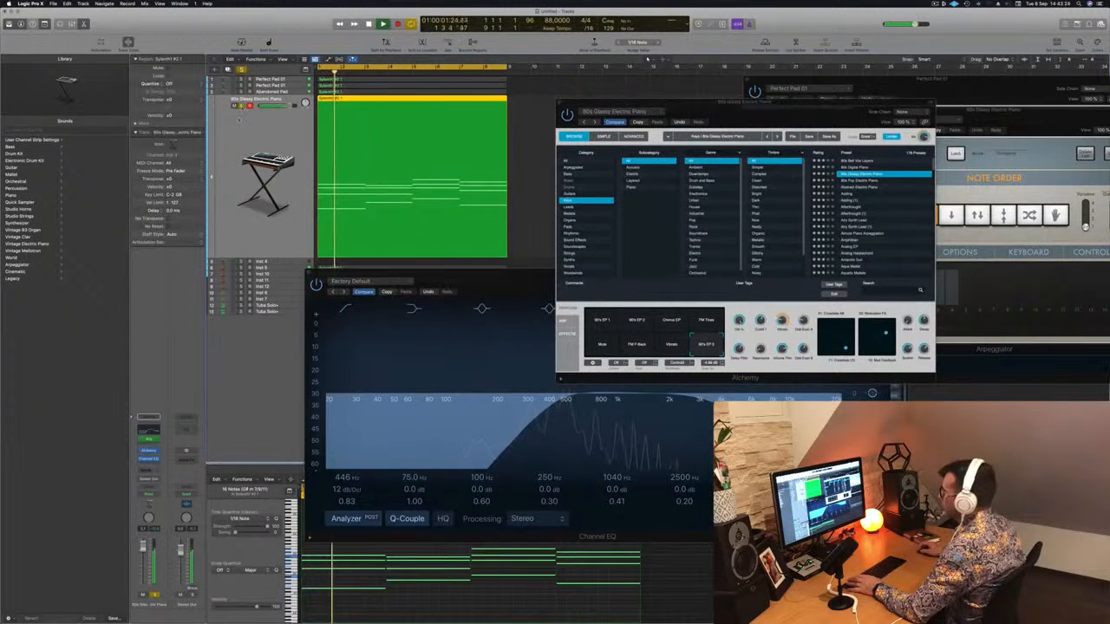
pyautogui.moveTo(1030, 111); pyautogui.dragTo(884, 107)
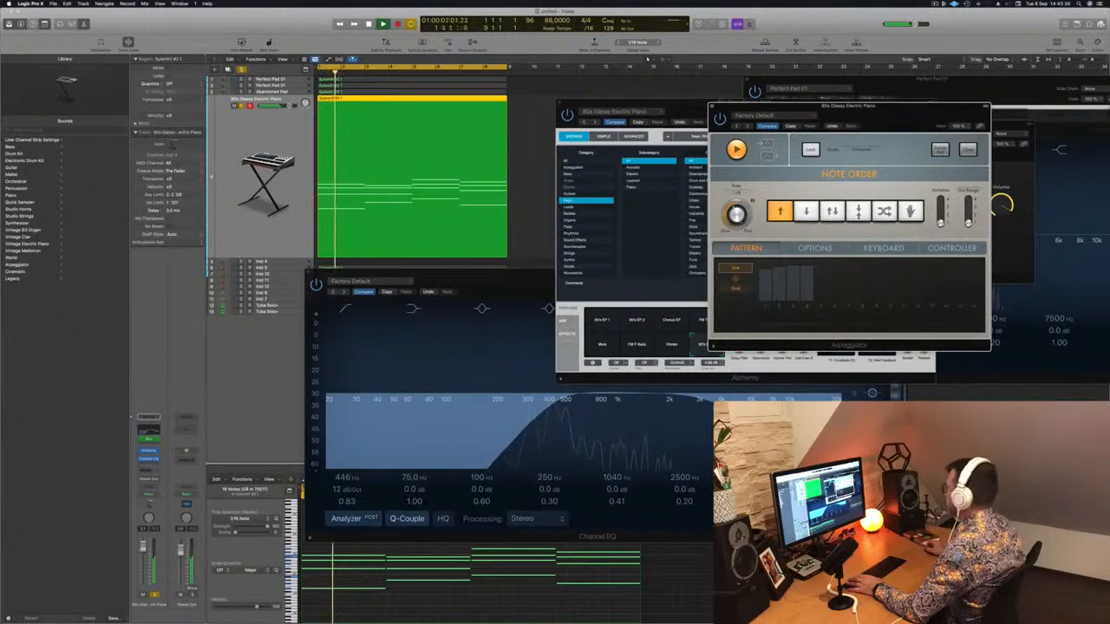
pyautogui.moveTo(813, 107); pyautogui.dragTo(798, 107)
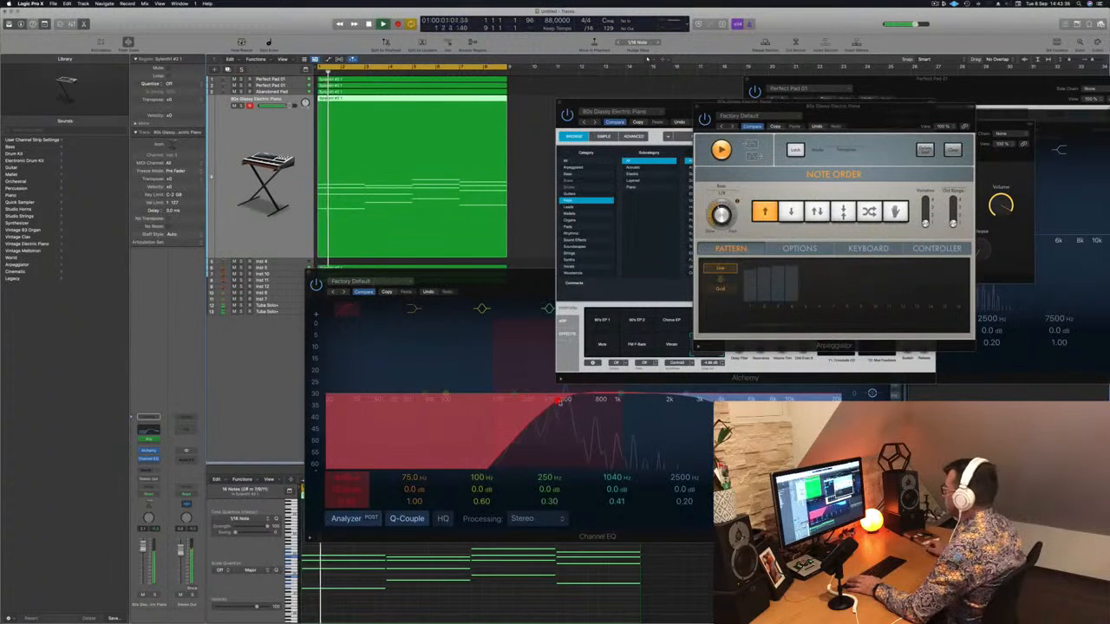
# Set the electric piano's low cut to 175 Hz in the Channel EQ and close the EQ window.
pyautogui.moveTo(561, 401); pyautogui.dragTo(552, 400)
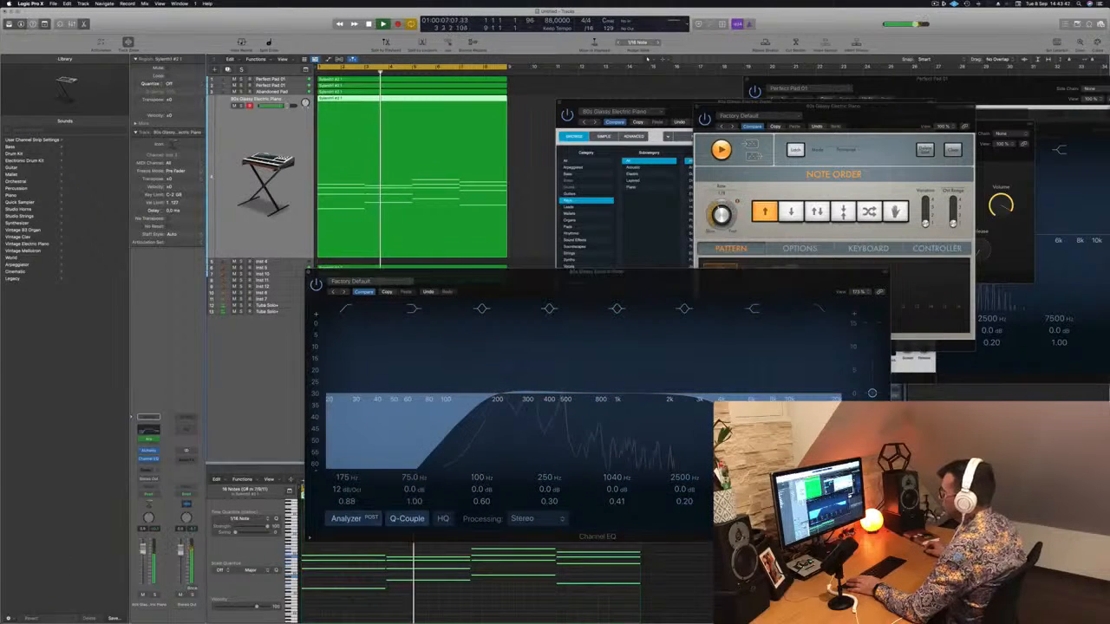
pyautogui.moveTo(318, 271); pyautogui.dragTo(342, 270)
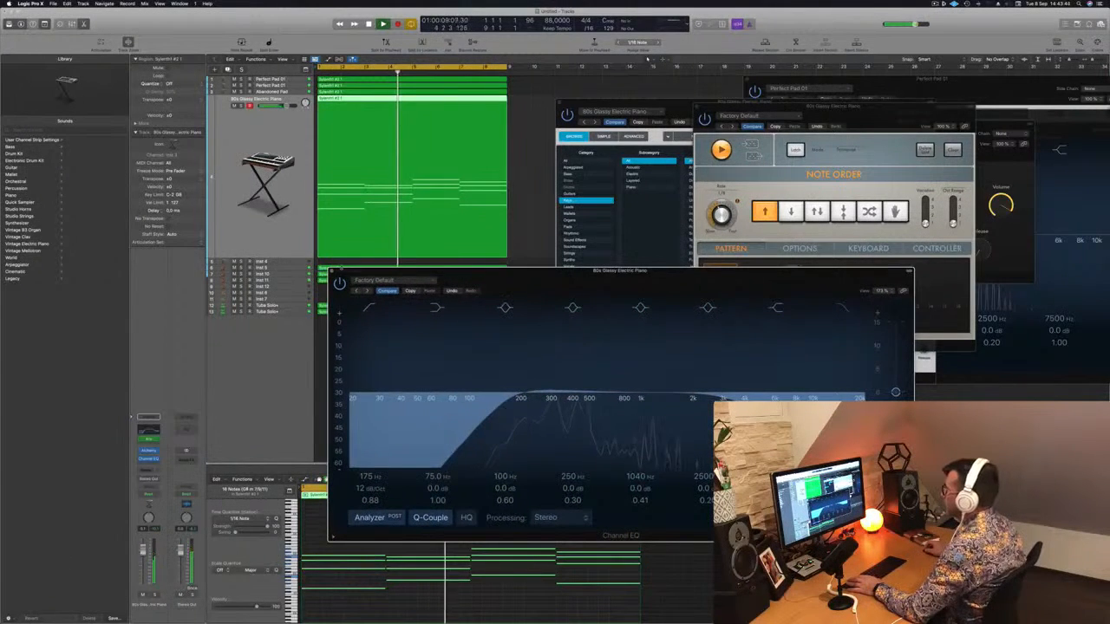
pyautogui.click(333, 272)
# Replay the arrangement from the start and mute the Inst 5, Inst 10 and Inst 11 tracks.
pyautogui.press('Return')
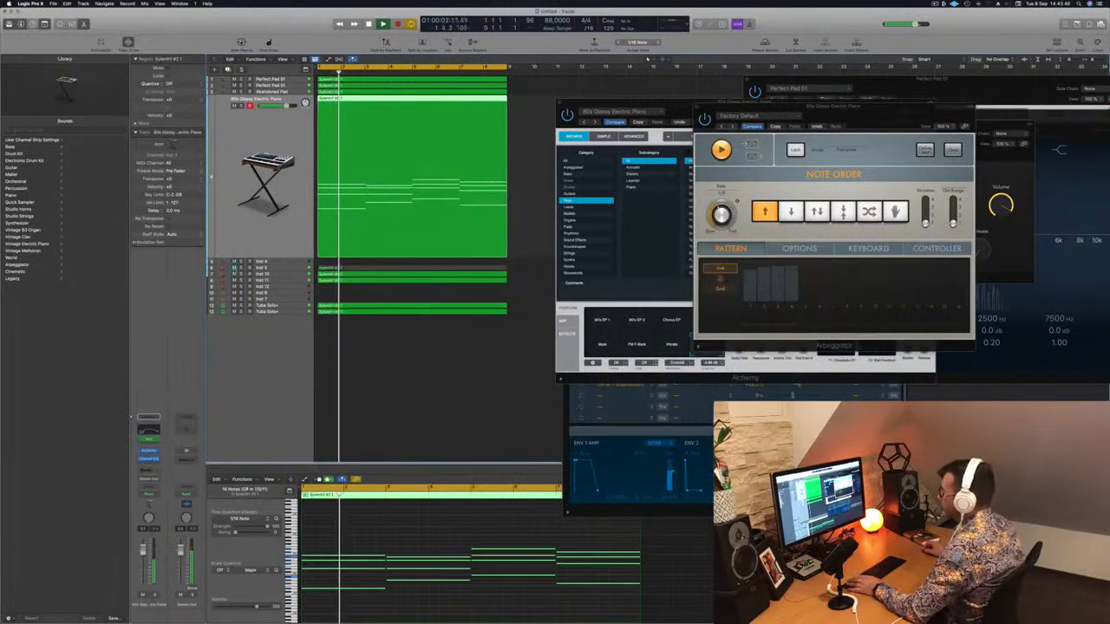
pyautogui.click(234, 280)
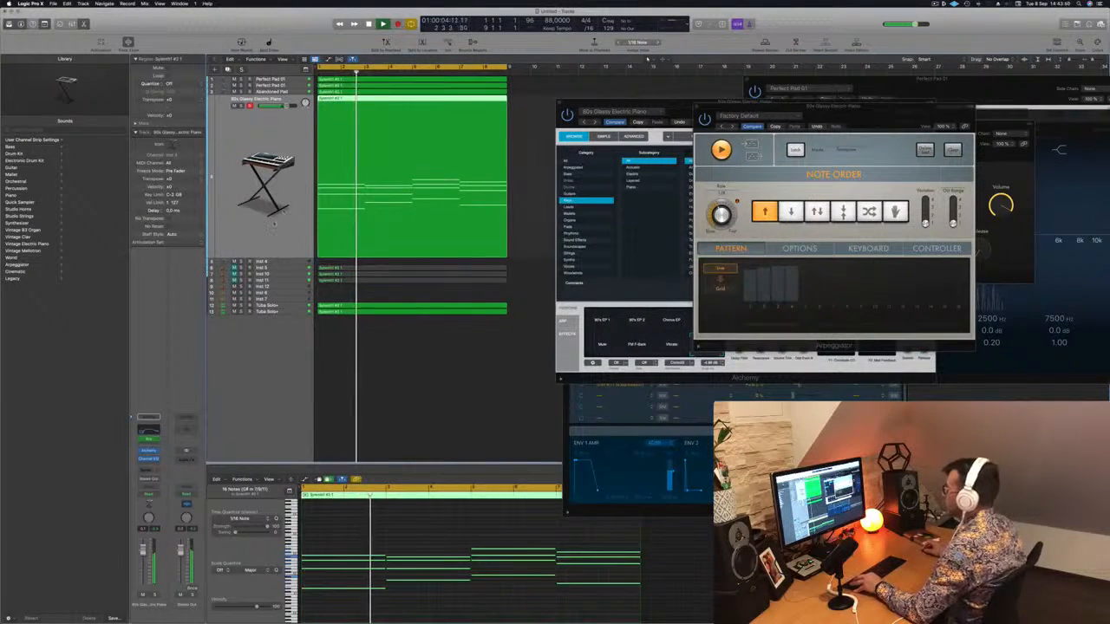
# Close the electric piano's Arpeggiator and Alchemy windows while the arrangement plays, and stop playback.
pyautogui.press('super+Left')
pyautogui.scroll(-3, 274, 225)
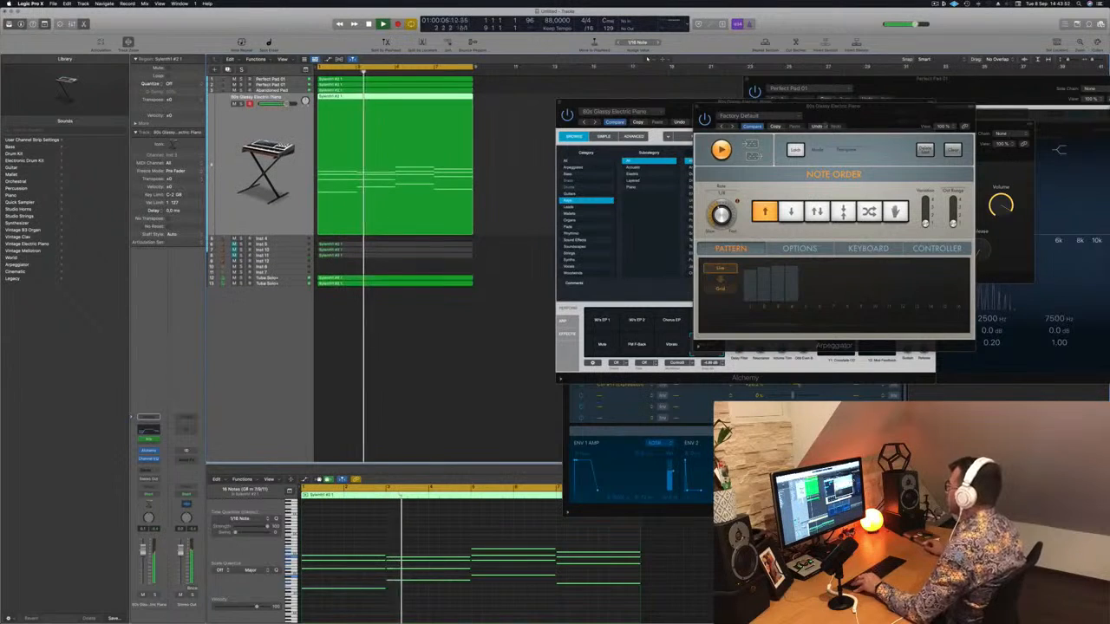
pyautogui.moveTo(854, 121); pyautogui.dragTo(839, 218)
pyautogui.click(680, 203)
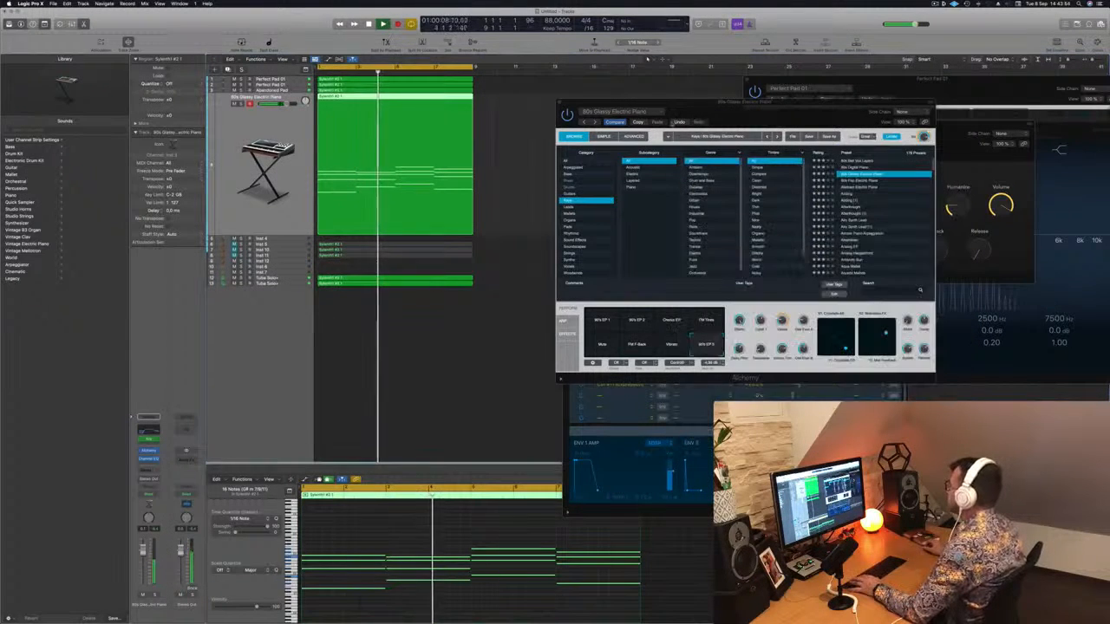
pyautogui.moveTo(688, 111); pyautogui.dragTo(679, 127)
pyautogui.click(551, 119)
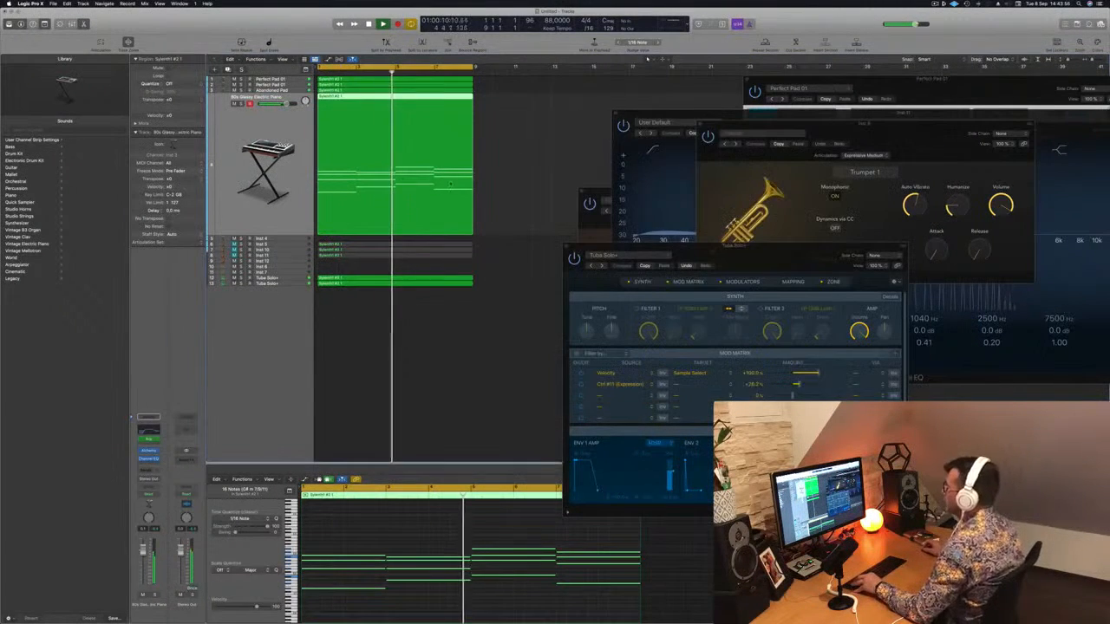
pyautogui.hscroll(2, 550, 209)
pyautogui.press('space')
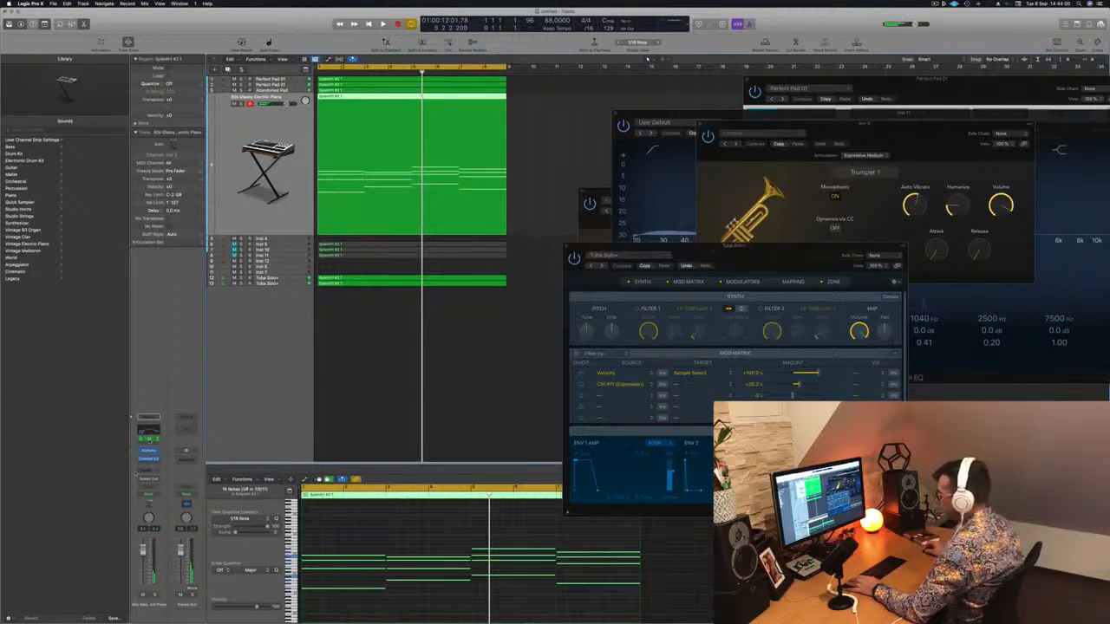
# Reopen the electric piano's Arpeggiator and set its rate to 1/16 while playing the arrangement from the start.
pyautogui.click(150, 440)
pyautogui.press('Return')
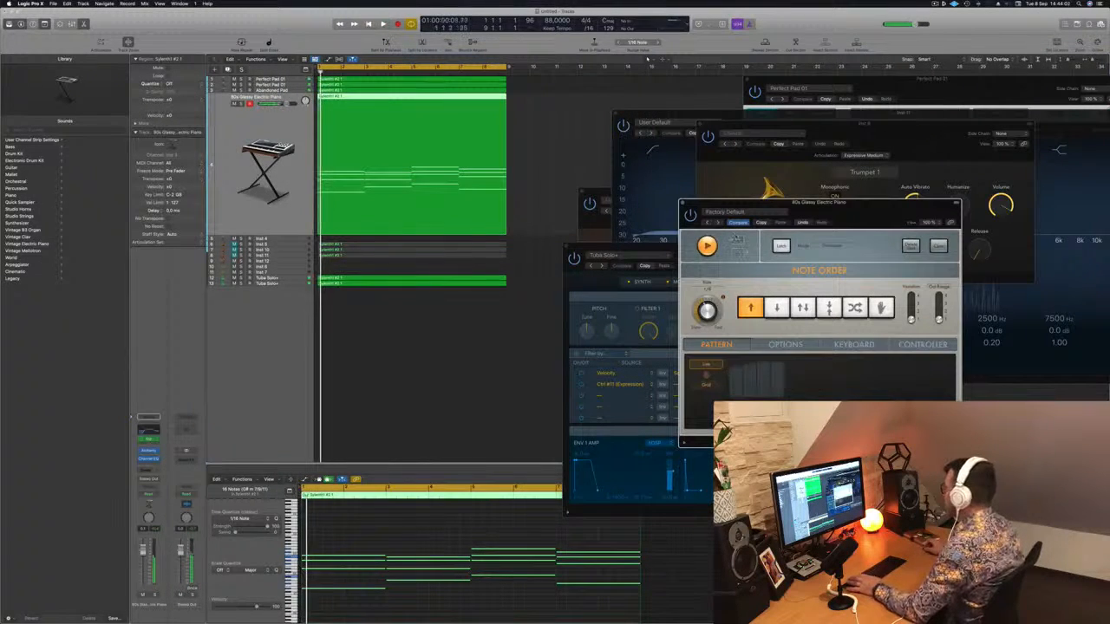
pyautogui.moveTo(852, 204); pyautogui.dragTo(783, 211)
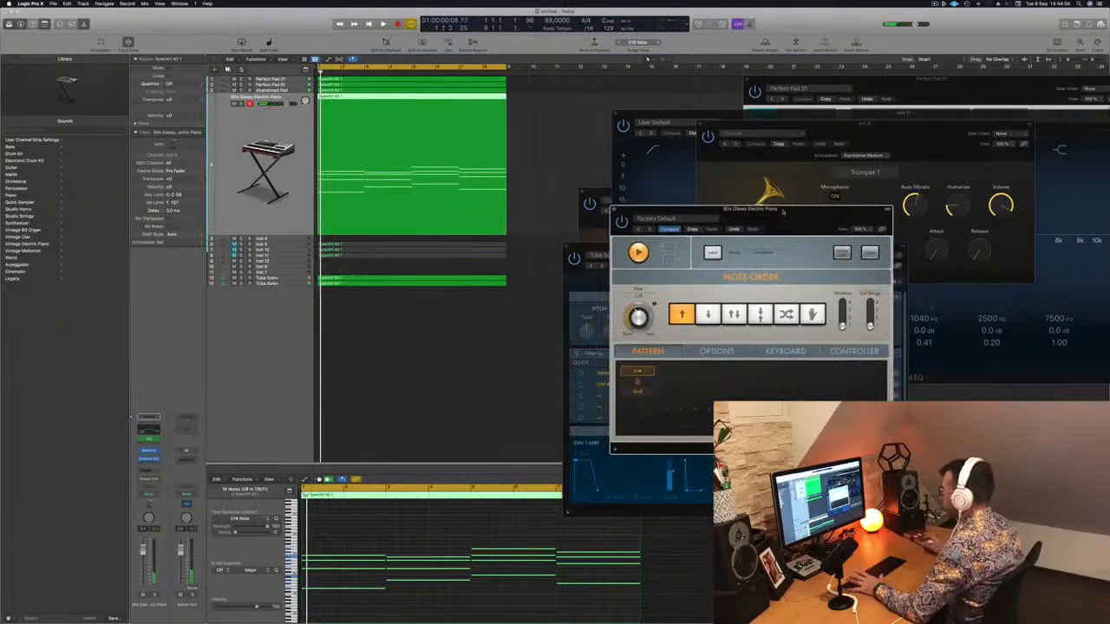
pyautogui.moveTo(783, 210); pyautogui.dragTo(771, 210)
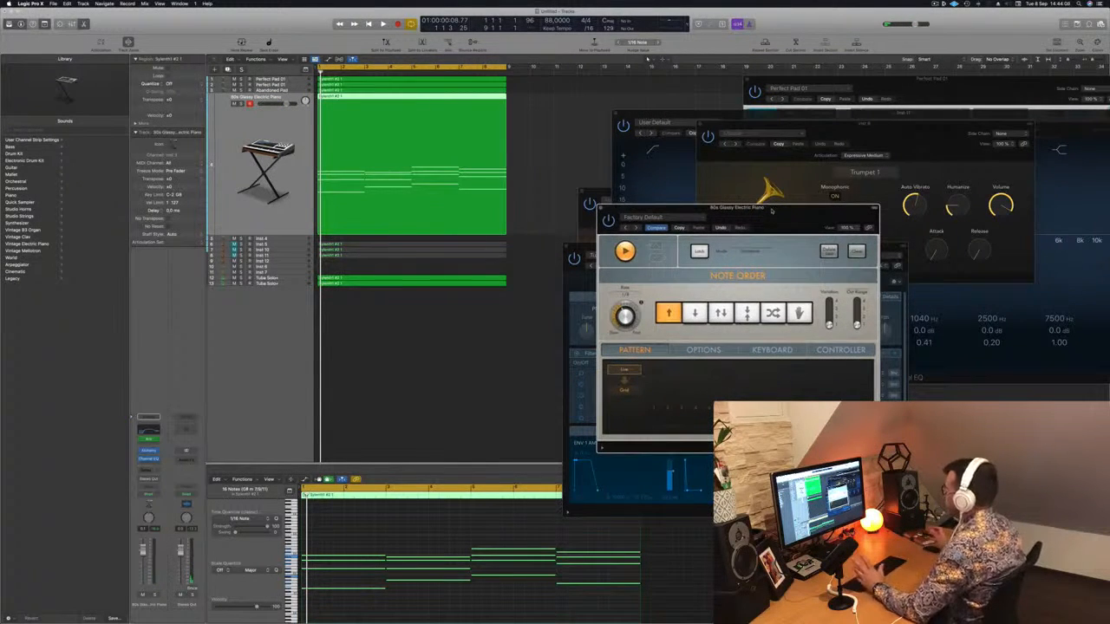
pyautogui.moveTo(771, 210); pyautogui.dragTo(765, 211)
pyautogui.press('space')
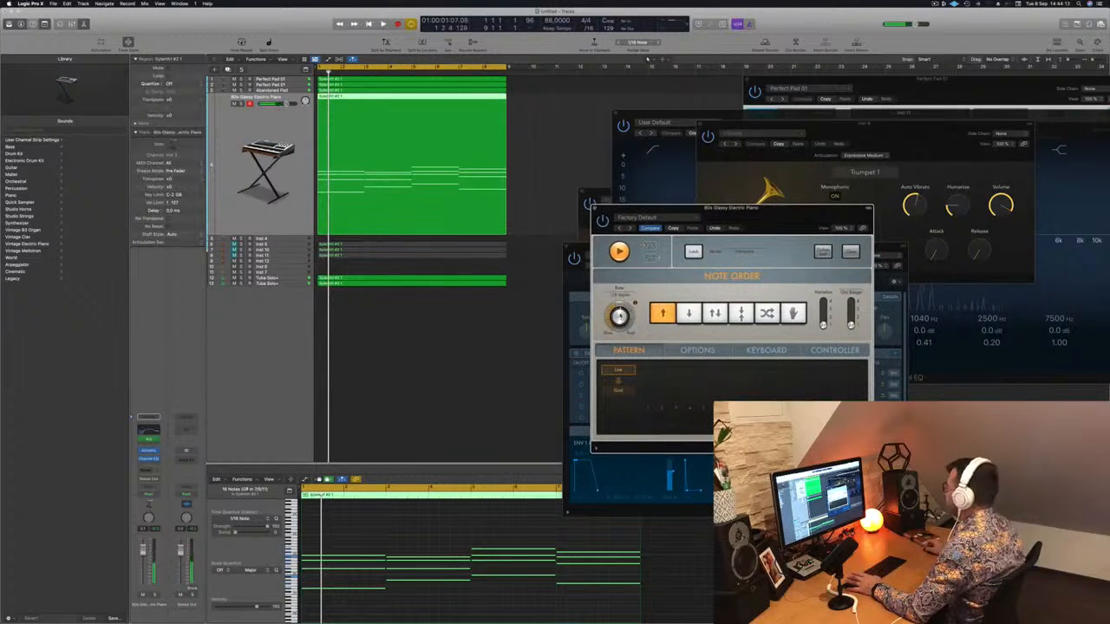
pyautogui.moveTo(761, 224); pyautogui.dragTo(745, 308)
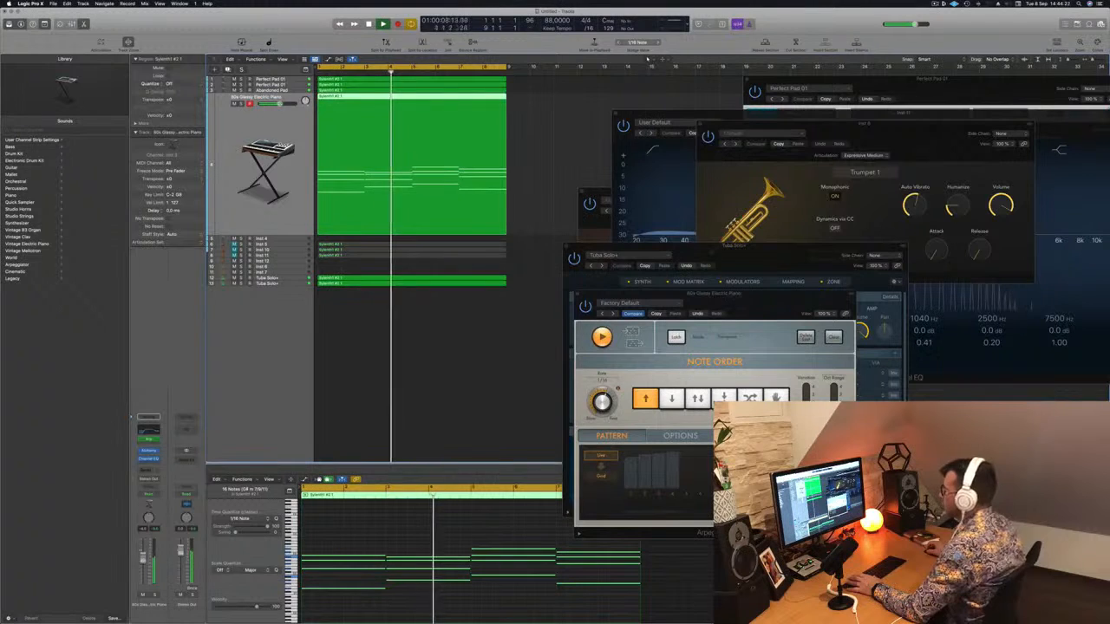
# Close the Arpeggiator and Tuba Solo instrument windows and stop playback.
pyautogui.moveTo(585, 291); pyautogui.dragTo(572, 299)
pyautogui.click(564, 301)
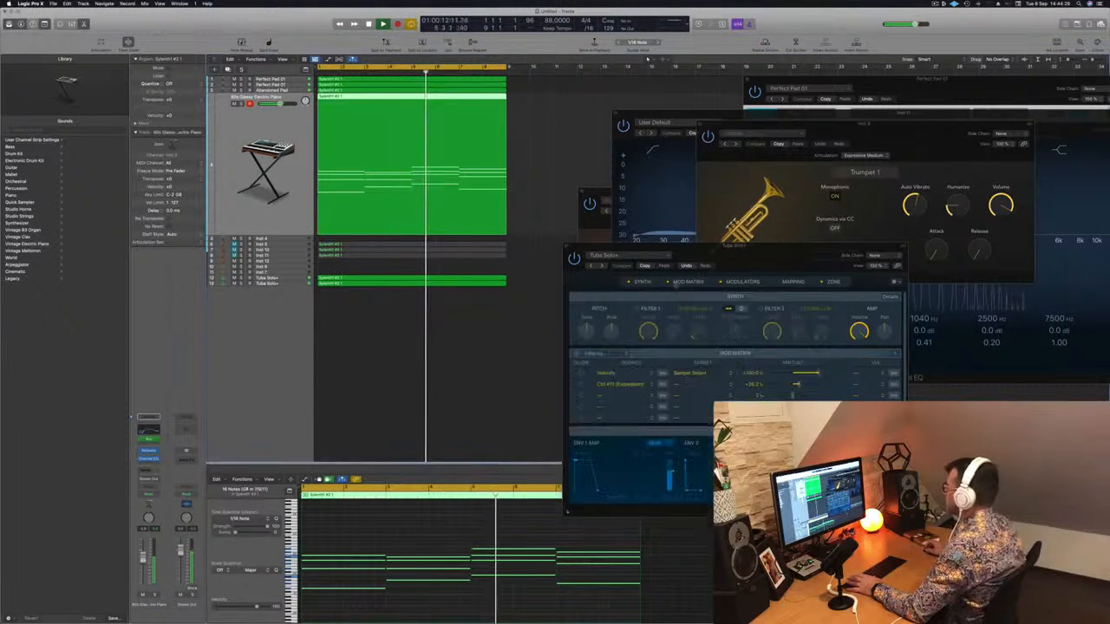
pyautogui.moveTo(575, 245); pyautogui.dragTo(570, 247)
pyautogui.click(561, 247)
pyautogui.press('space')
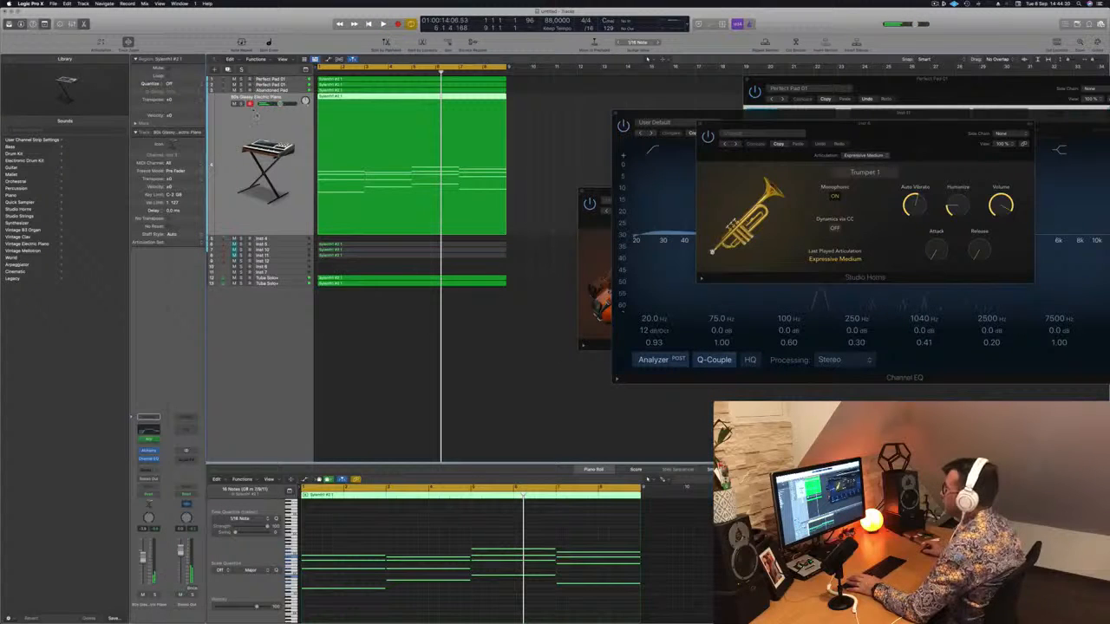
# Copy the electric piano's region to the Inst 4 track and shorten all its chord notes to about one beat.
pyautogui.moveTo(430, 96); pyautogui.dragTo(404, 244)
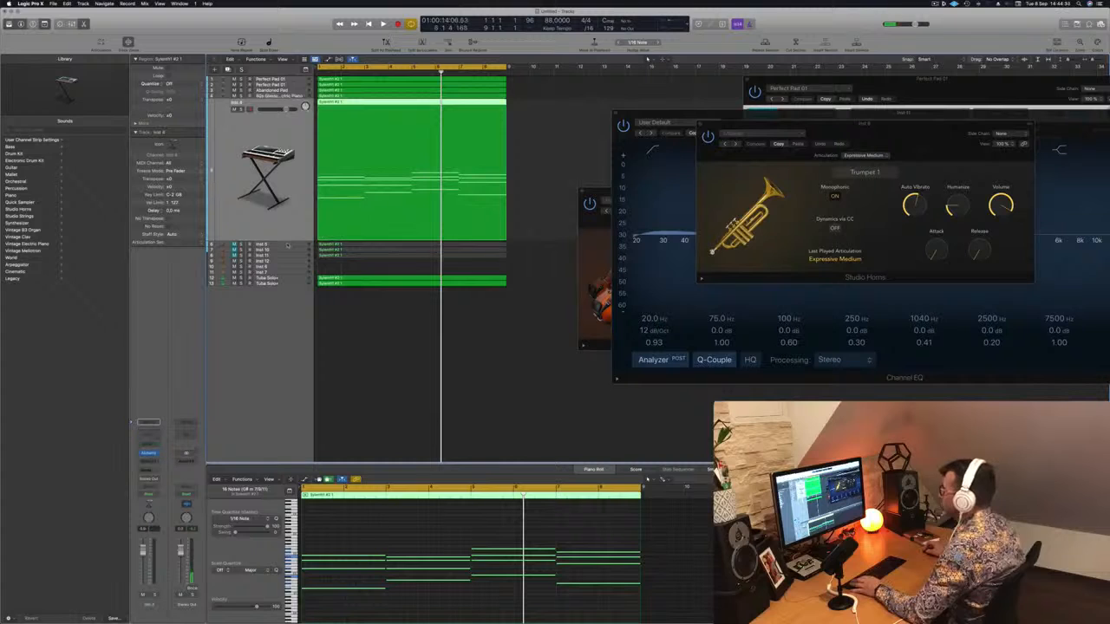
pyautogui.moveTo(360, 539); pyautogui.dragTo(603, 621)
pyautogui.moveTo(639, 521); pyautogui.dragTo(560, 542)
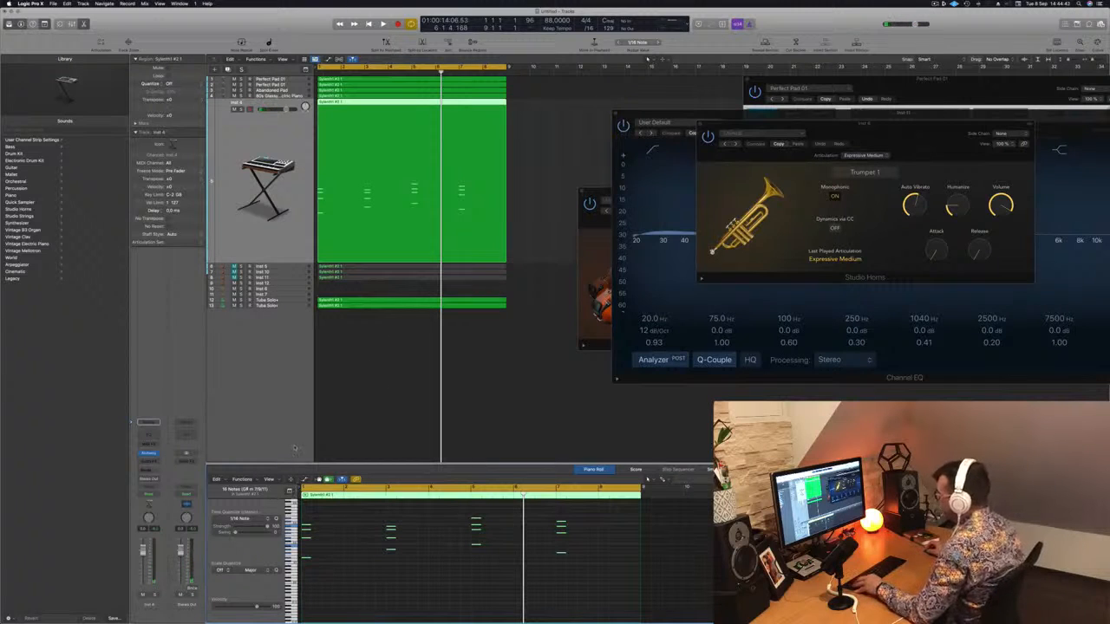
# Duplicate the shortened chords one bar later in the Inst 4 region and play the arrangement from the start.
pyautogui.moveTo(308, 528); pyautogui.dragTo(348, 528)
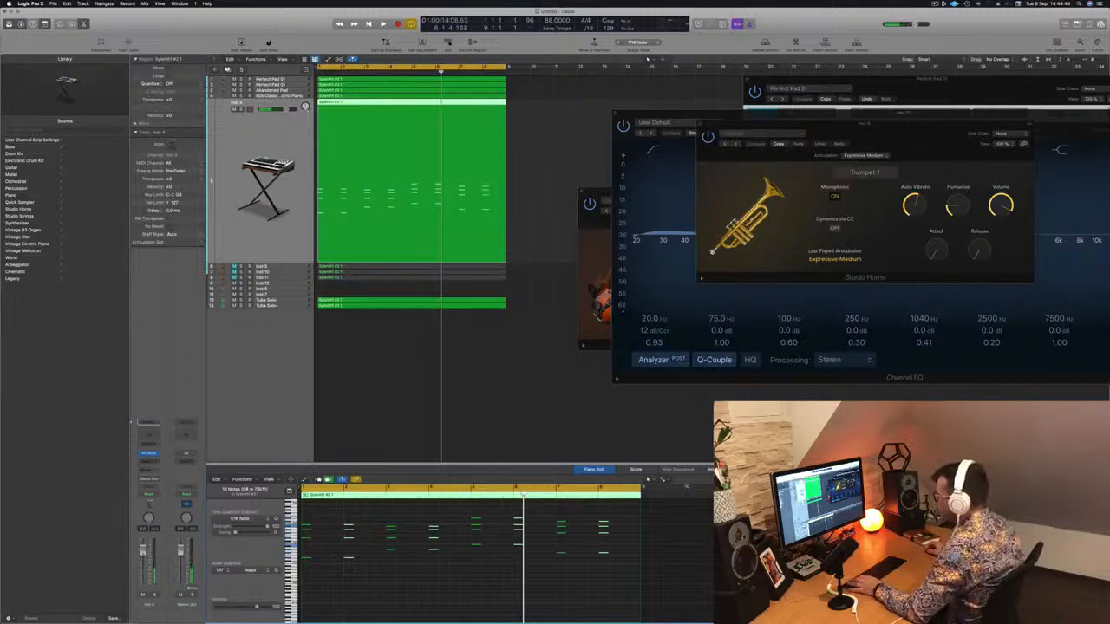
pyautogui.press('Return')
pyautogui.press('space')
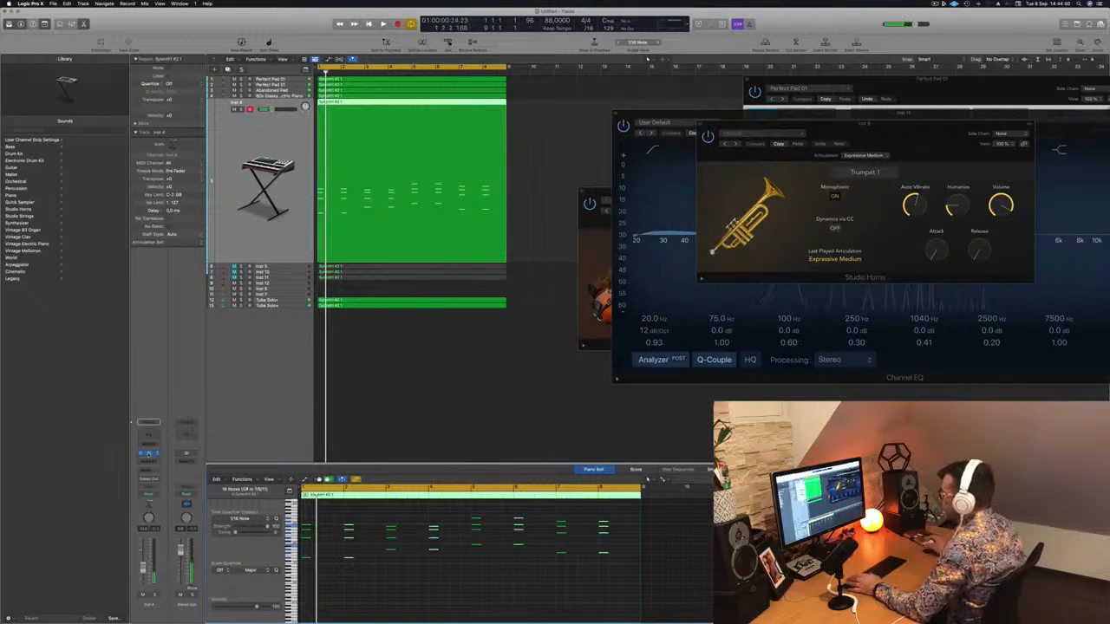
# Load the Brassy Jazz Ensemble pad from the Fast Attack subcategory in the Inst 4 track's Alchemy and move its window aside.
pyautogui.click(148, 453)
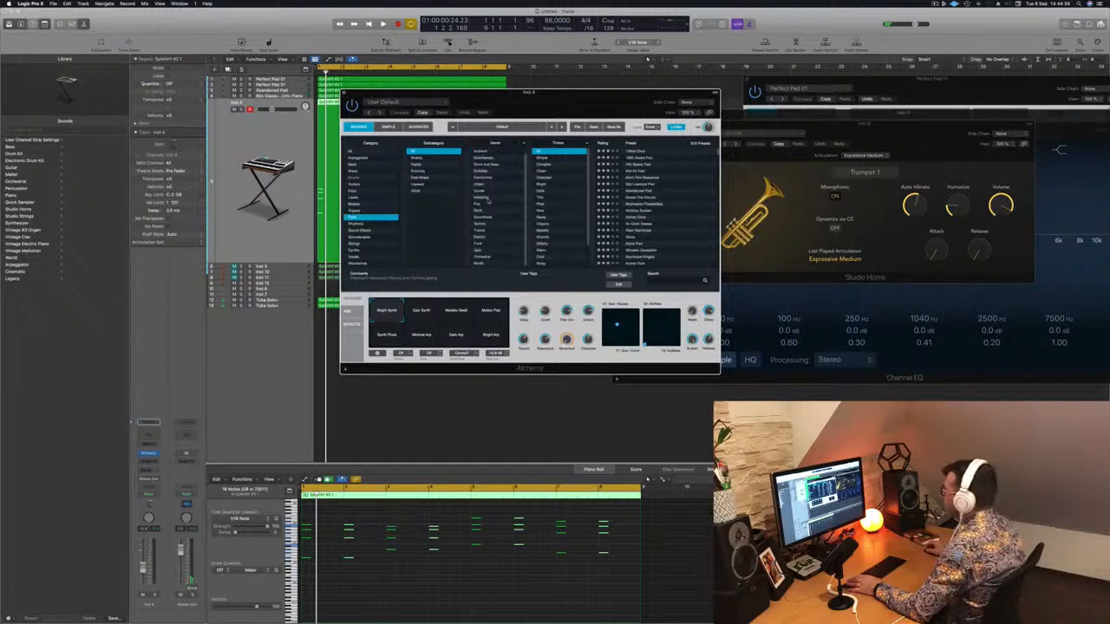
pyautogui.click(420, 178)
pyautogui.click(639, 178)
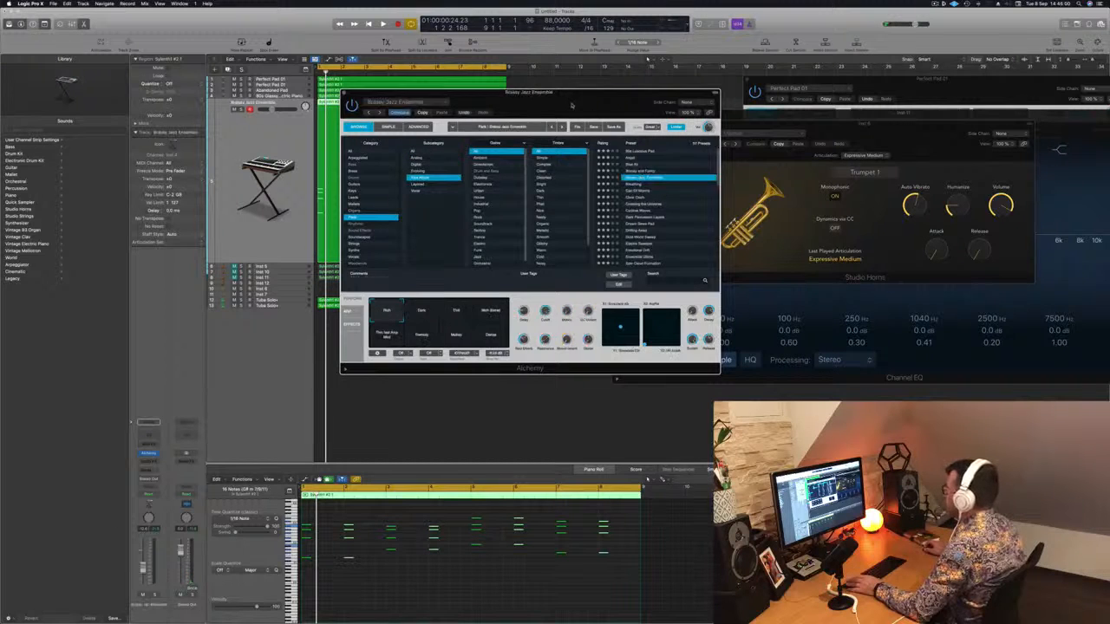
pyautogui.moveTo(572, 105); pyautogui.dragTo(726, 101)
# Add a send to Bus 1 on the Brassy Jazz Ensemble track.
pyautogui.click(146, 473)
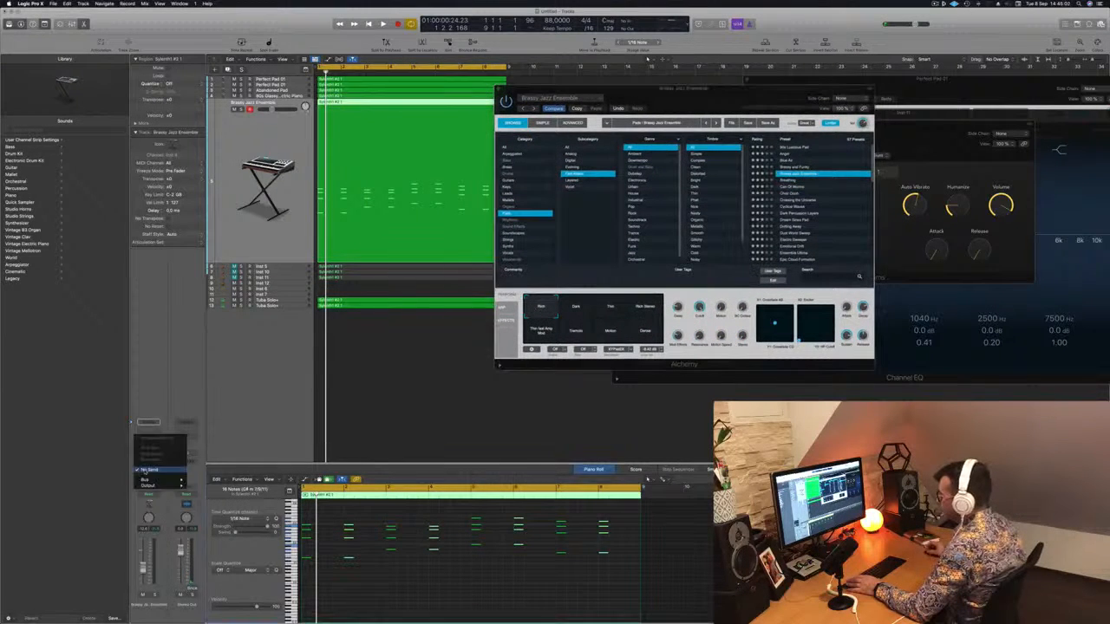
pyautogui.moveTo(156, 480)
pyautogui.click(208, 388)
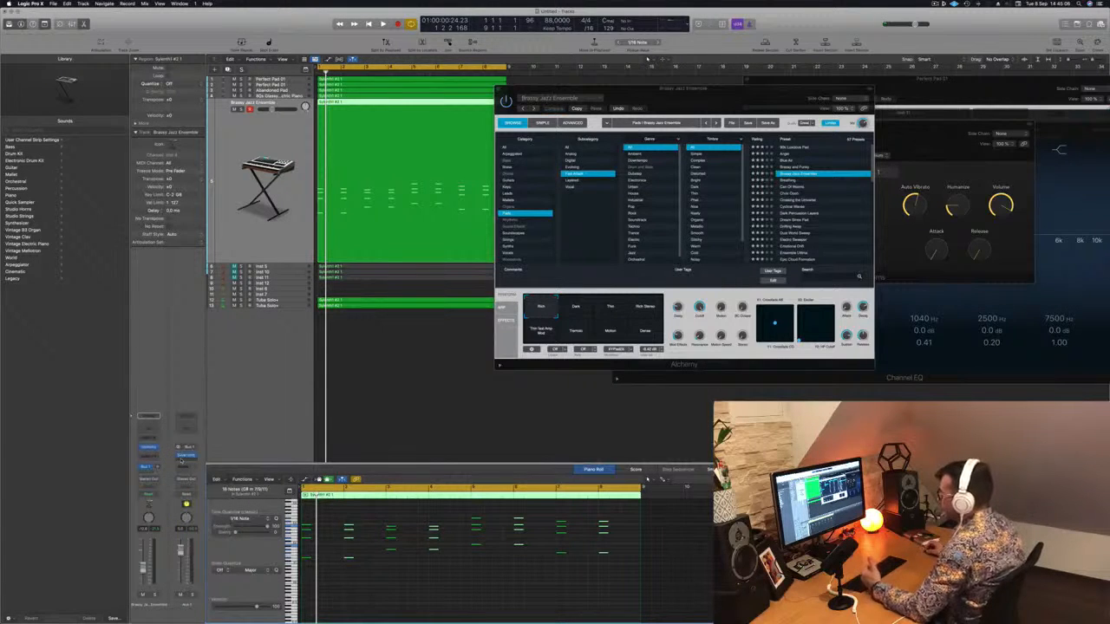
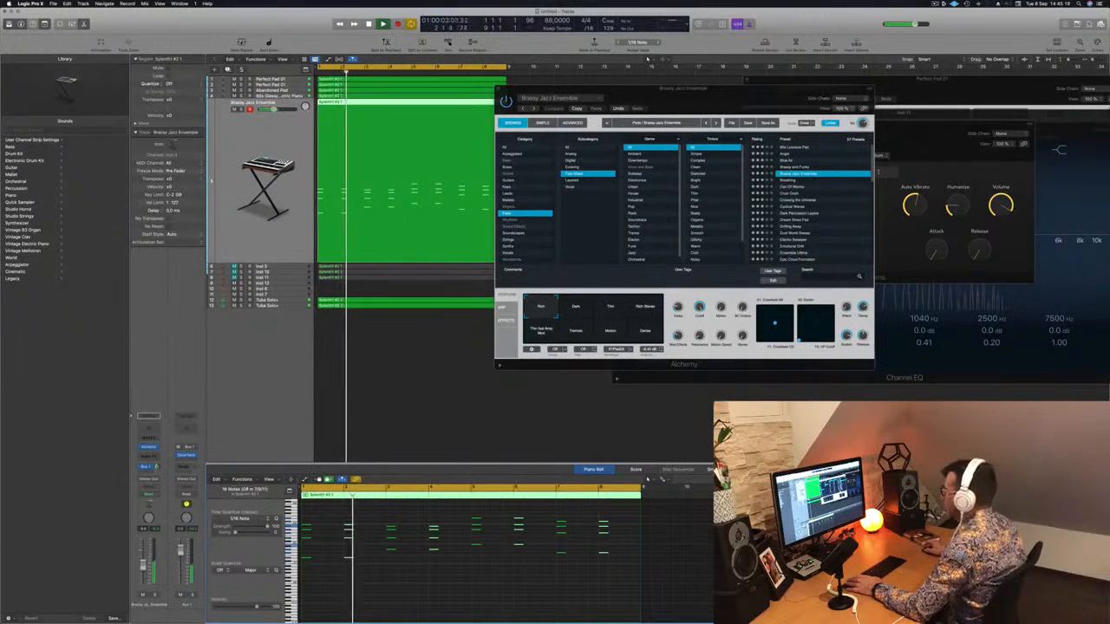
# Audition Brassy Jazz Ensemble's Dark, Thin, Rich Stereo, Thin fast Amp Mod and Tremolo snapshots during playback and return to Dark.
pyautogui.click(575, 307)
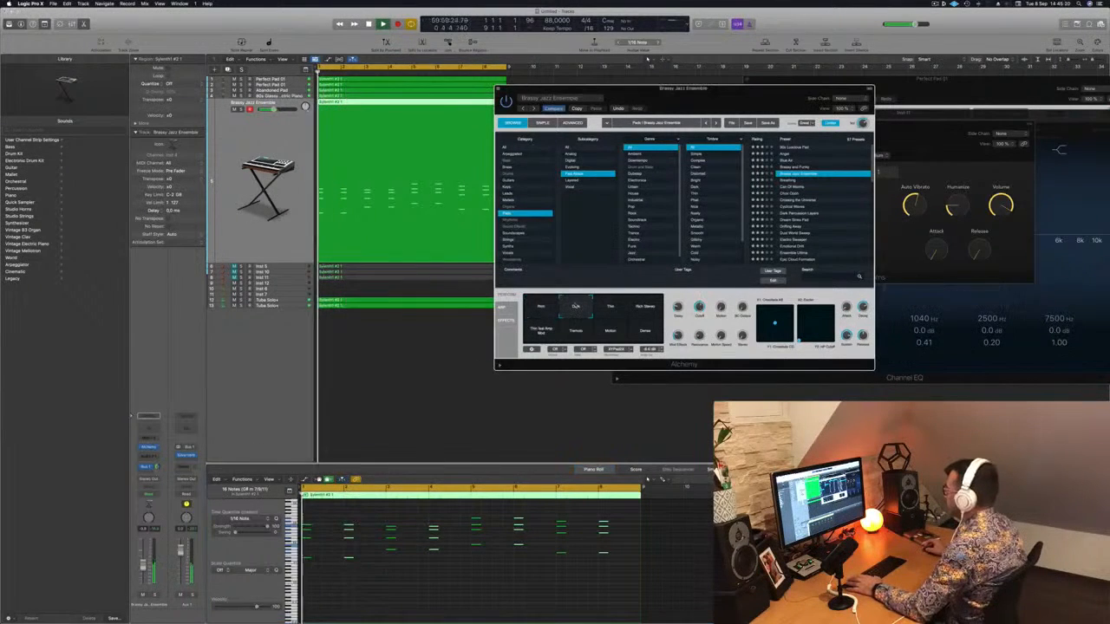
pyautogui.click(647, 478)
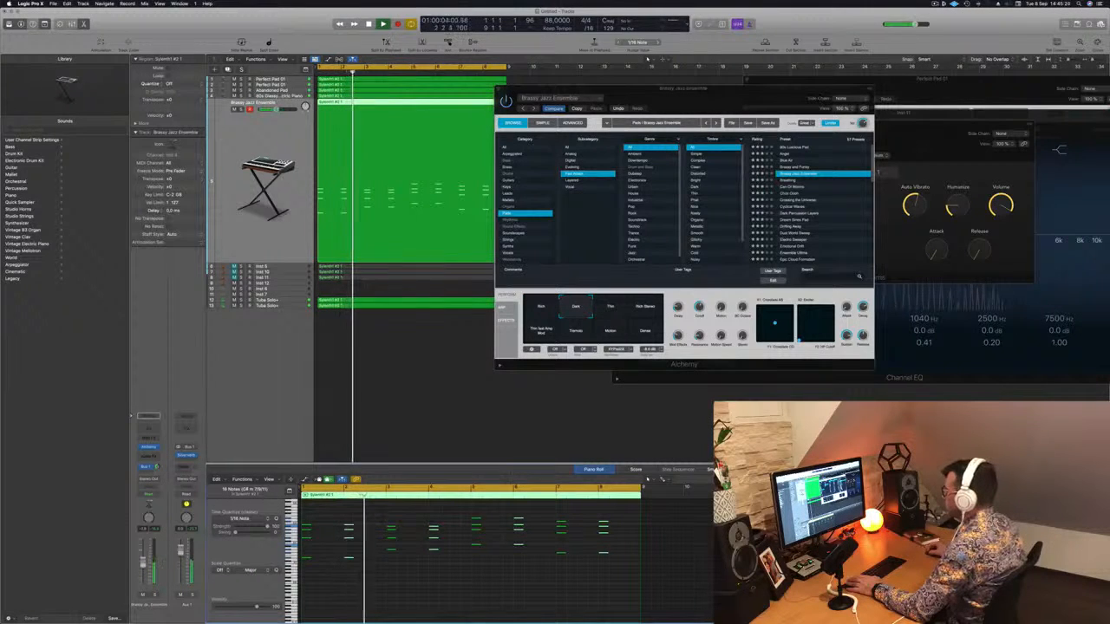
pyautogui.click(612, 308)
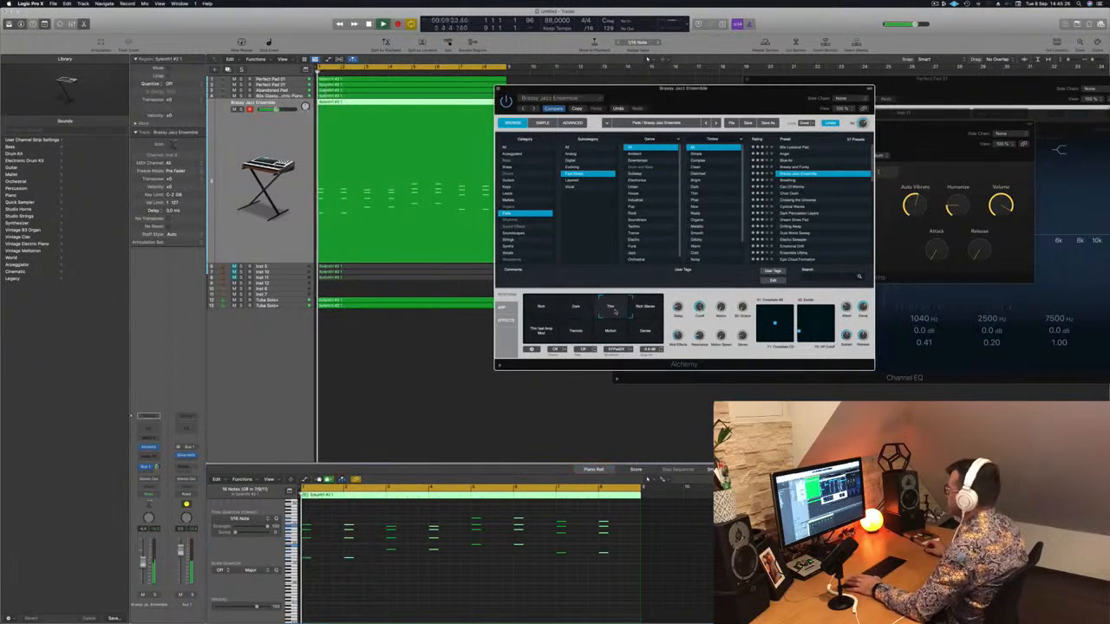
pyautogui.click(646, 308)
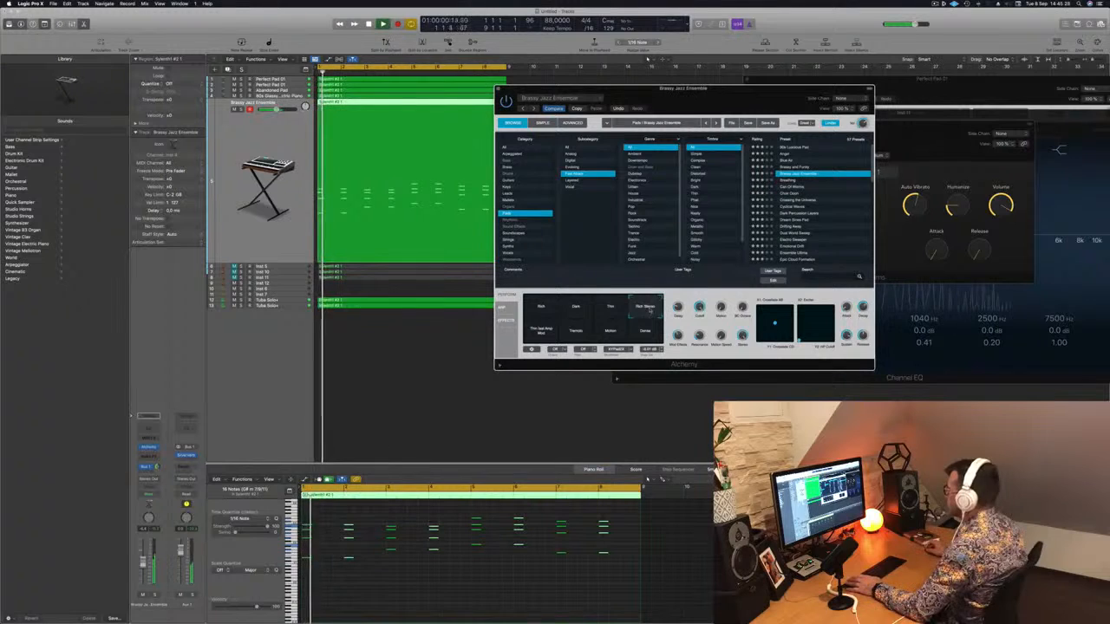
pyautogui.click(541, 329)
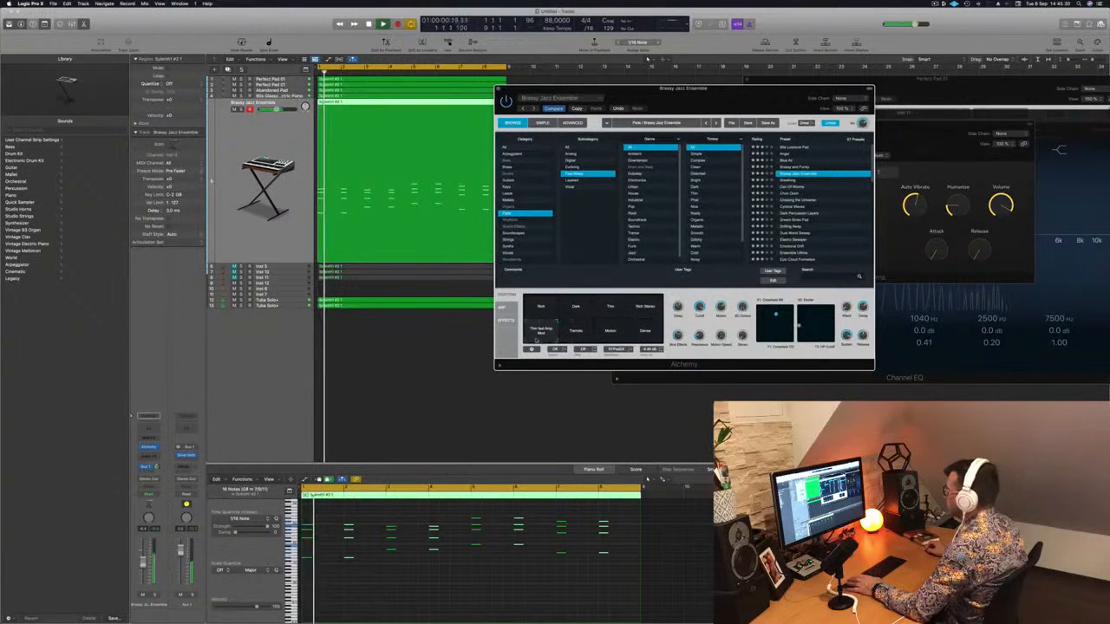
pyautogui.click(570, 338)
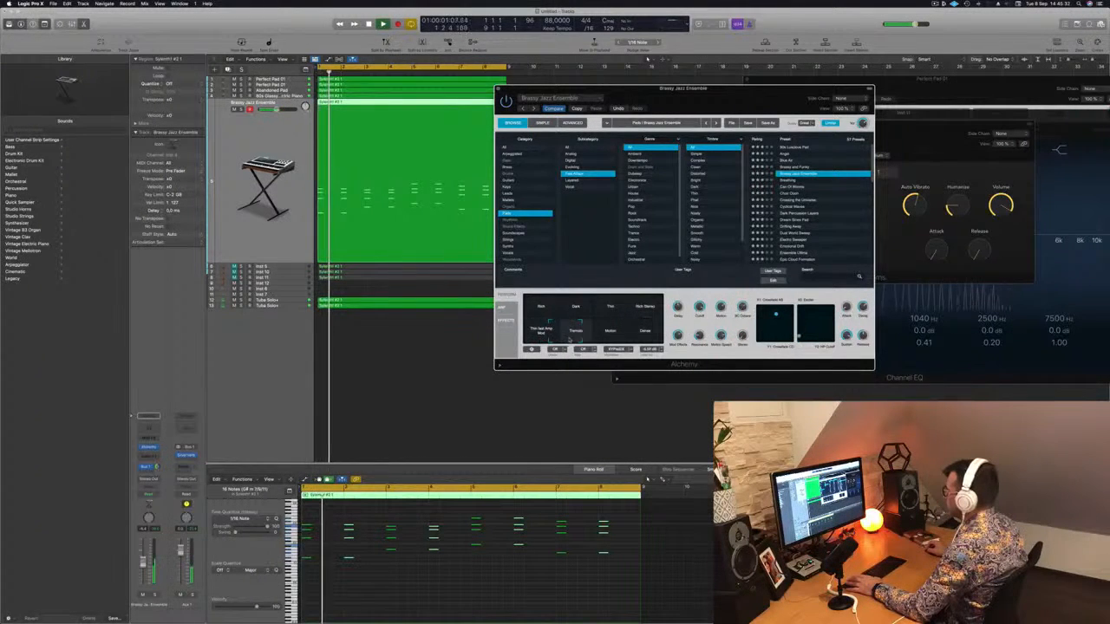
pyautogui.click(576, 308)
# Replay the arrangement from the start and lower the Brassy Jazz Ensemble track's volume slightly.
pyautogui.press('space')
pyautogui.press('space')
pyautogui.press('space')
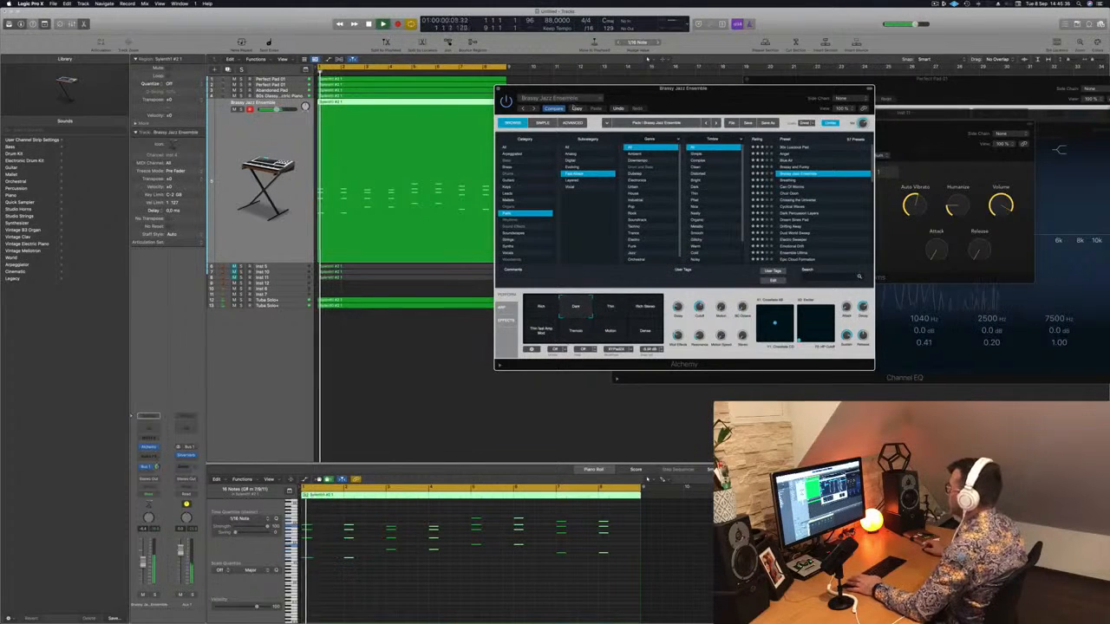
pyautogui.moveTo(727, 101); pyautogui.dragTo(704, 94)
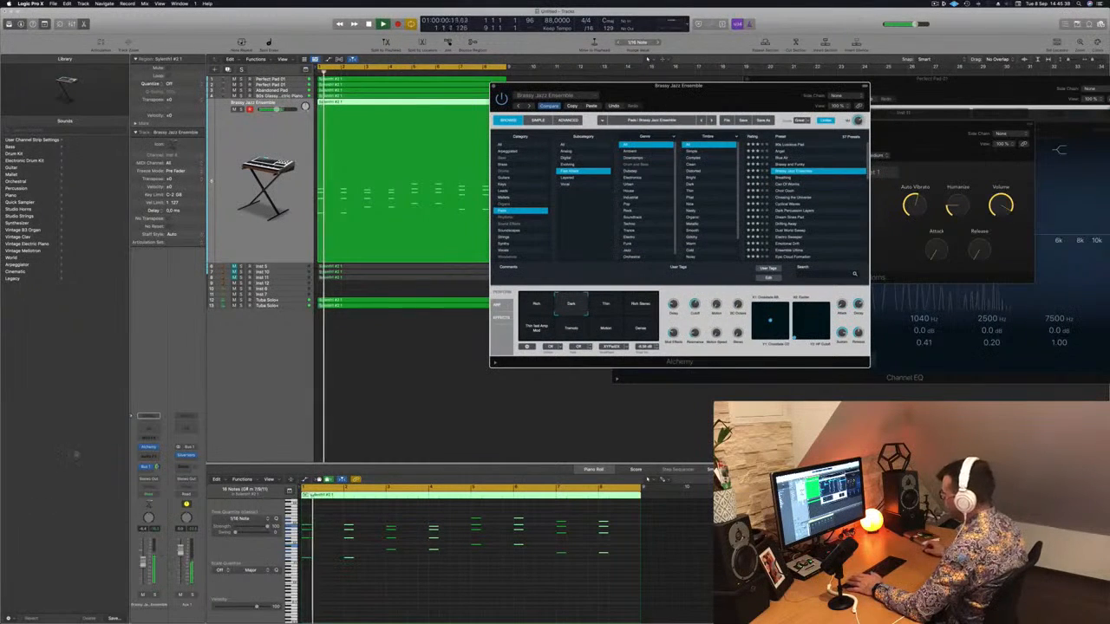
pyautogui.moveTo(143, 563); pyautogui.dragTo(143, 567)
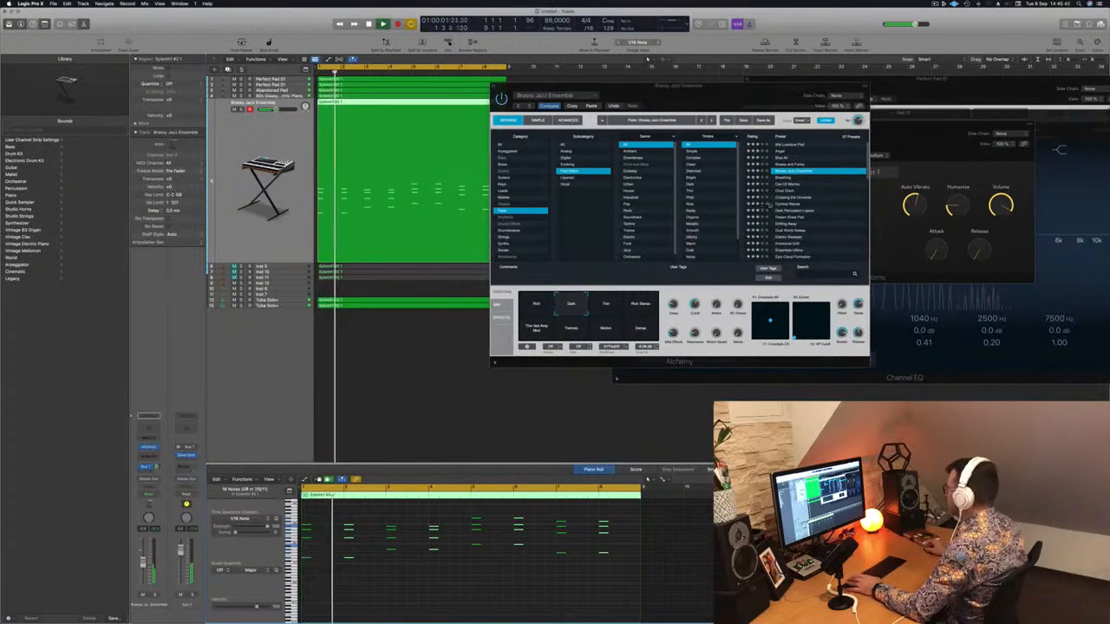
# Audition the Breathing, Can Of Worms and following choir presets in Alchemy against the arrangement, restarting playback.
pyautogui.click(784, 179)
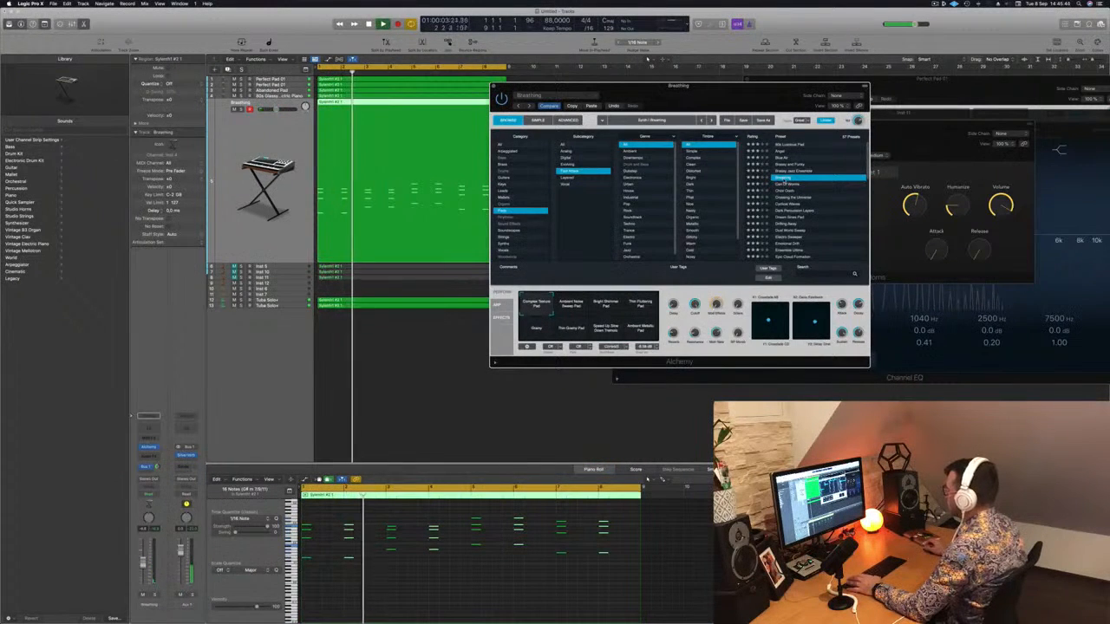
pyautogui.click(785, 184)
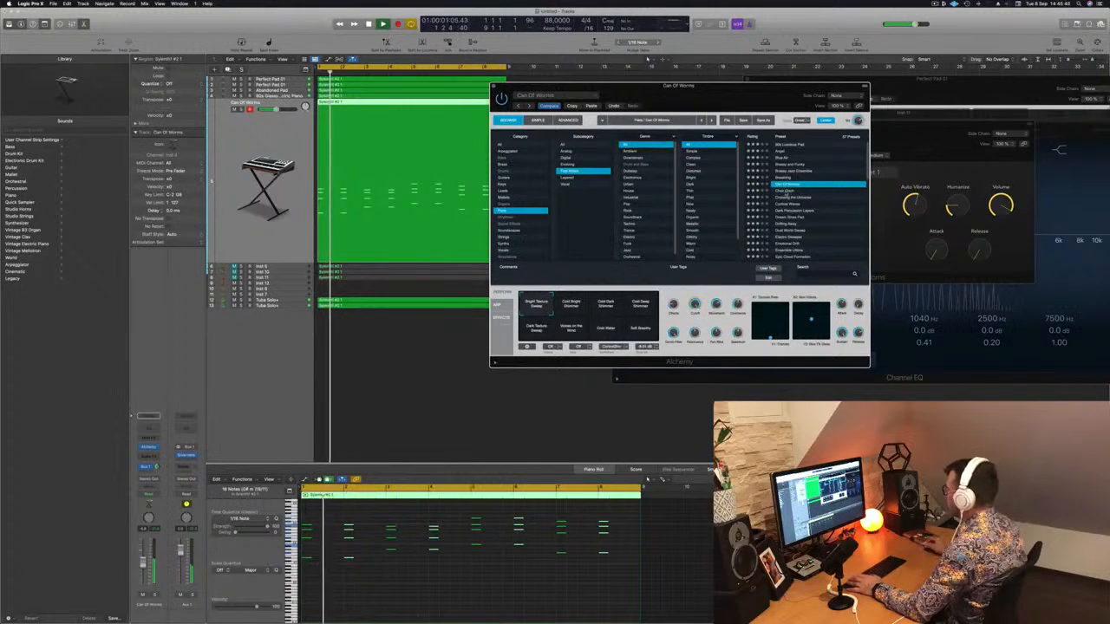
pyautogui.click(787, 192)
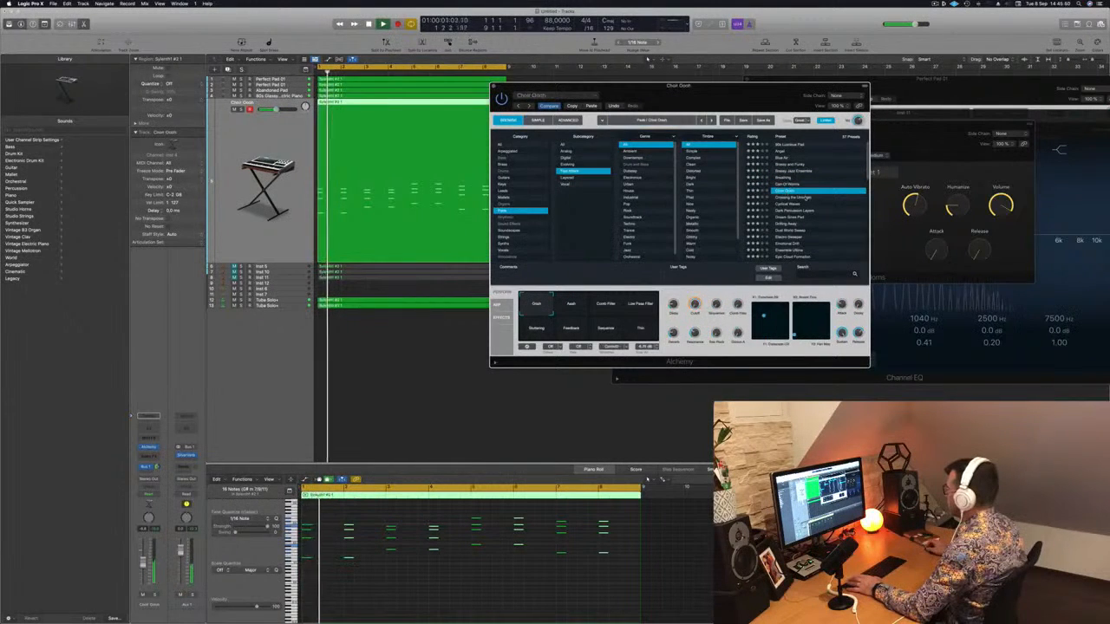
pyautogui.press('space')
pyautogui.press('space')
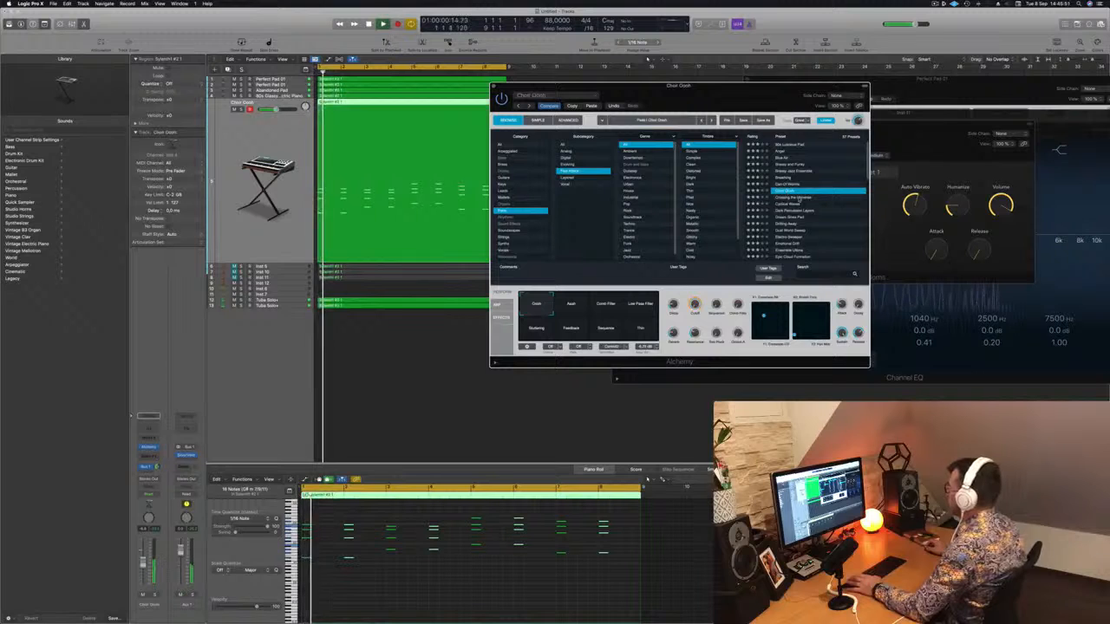
# Audition the pad presets Crossing the Universe, Cyclical Waves, Dark Percussion Layers and Drifting Away against the looping chords.
pyautogui.click(799, 198)
pyautogui.press('space')
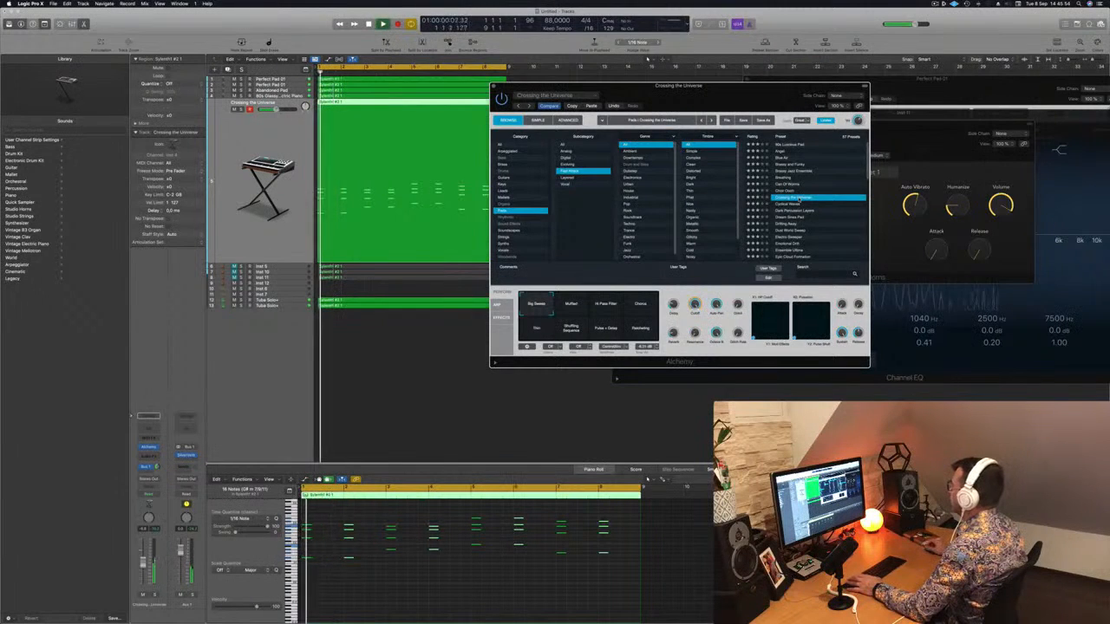
pyautogui.click(789, 204)
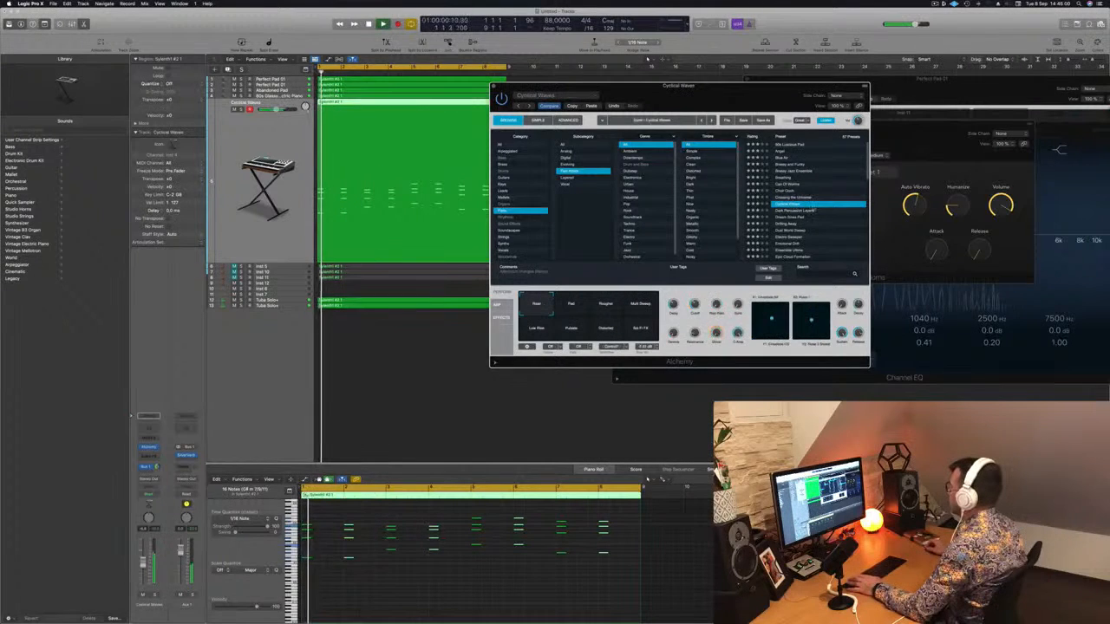
pyautogui.click(799, 211)
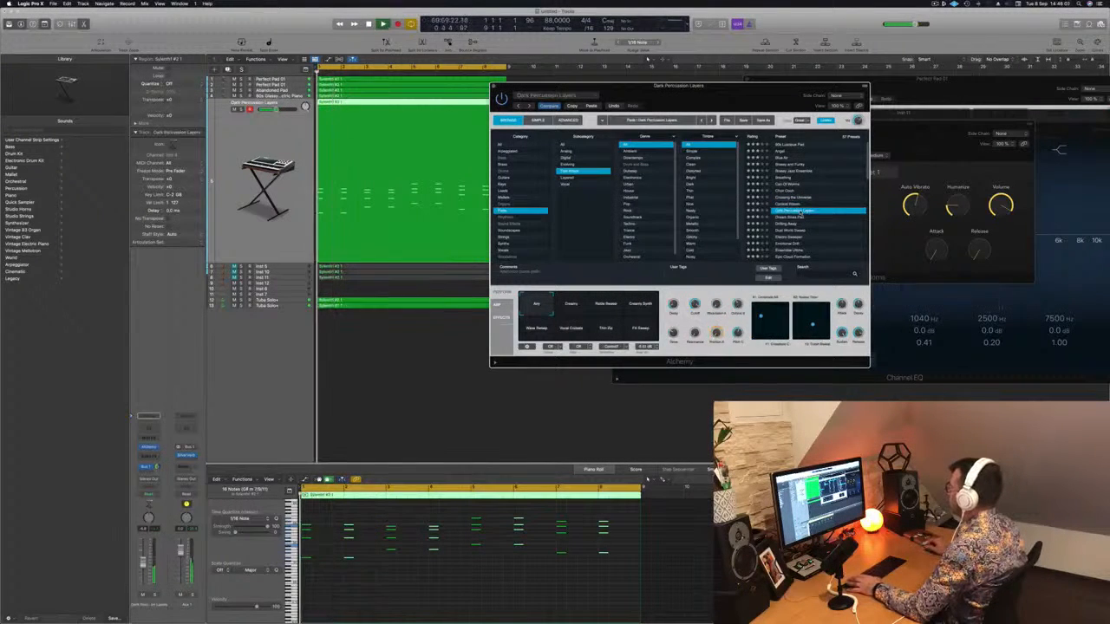
pyautogui.click(785, 225)
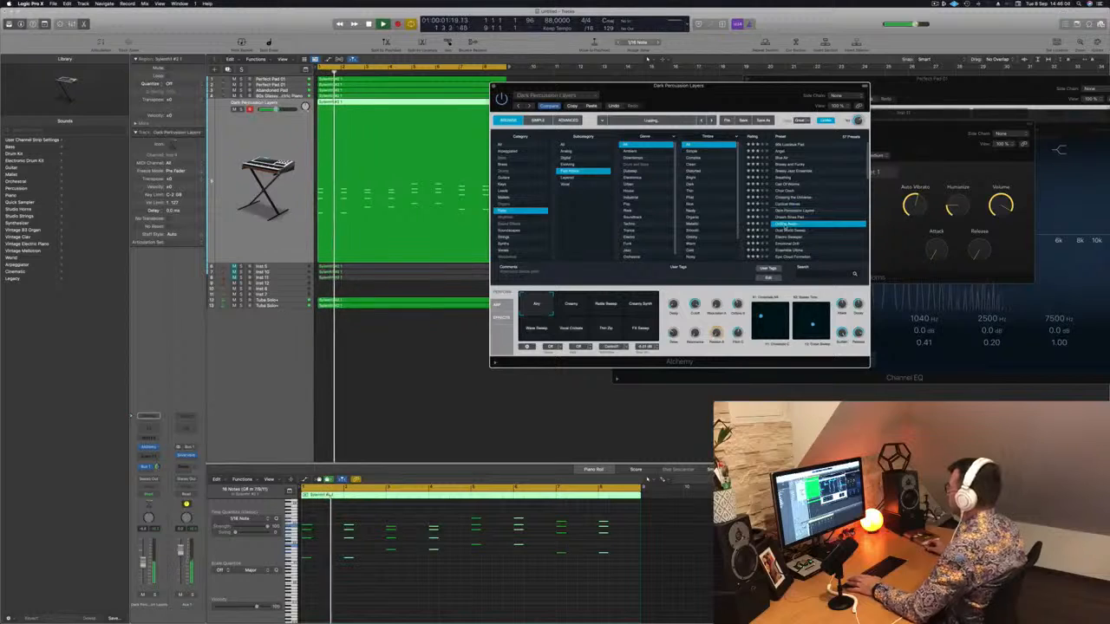
pyautogui.press('space')
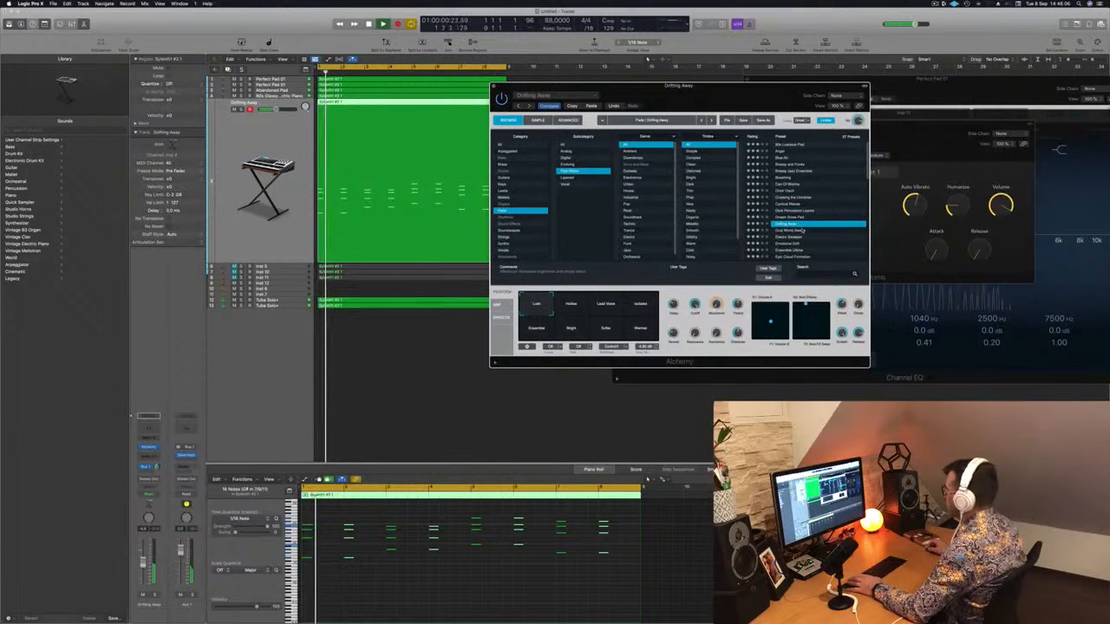
# Audition more pad presets over the loop, including Breathing, 80s Luscious Pad, Angst and Blue Air.
pyautogui.press('space')
pyautogui.press('space')
pyautogui.click(792, 178)
pyautogui.press('space')
pyautogui.press('space')
pyautogui.click(792, 145)
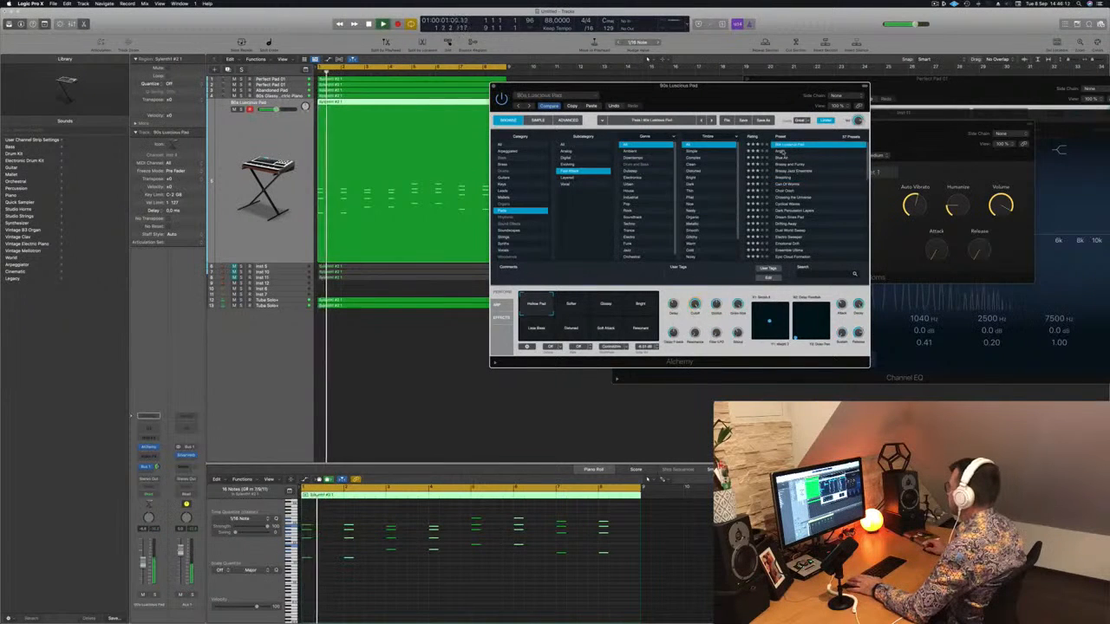
pyautogui.click(783, 152)
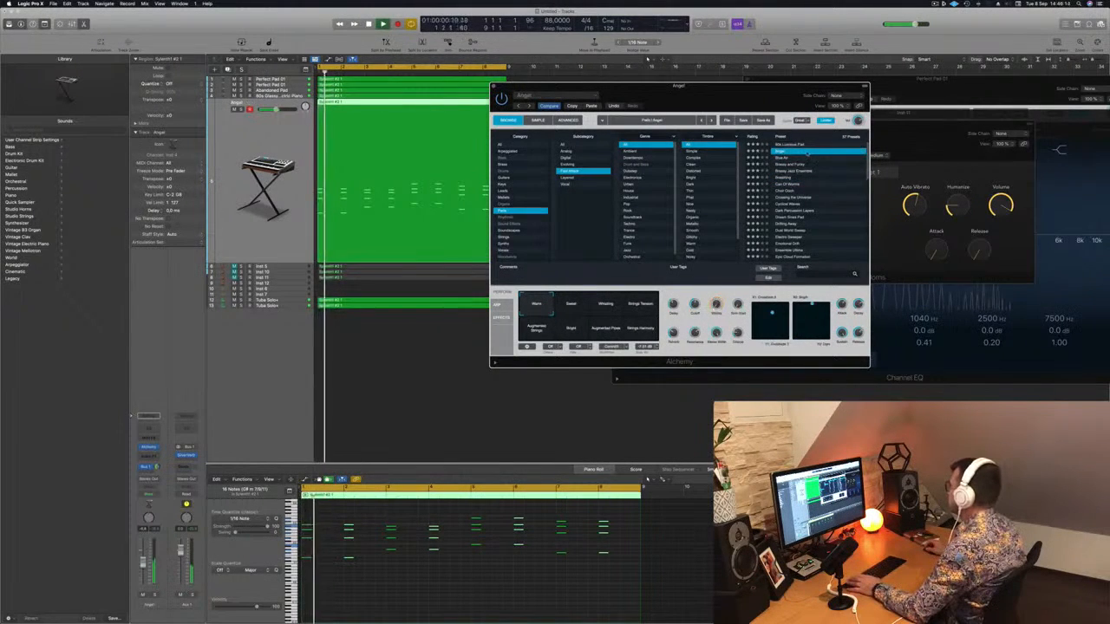
pyautogui.click(785, 158)
# Choose the Brassy and Funky preset, comparing it with Brassy Jazz Ensemble, and close the synth window.
pyautogui.click(801, 164)
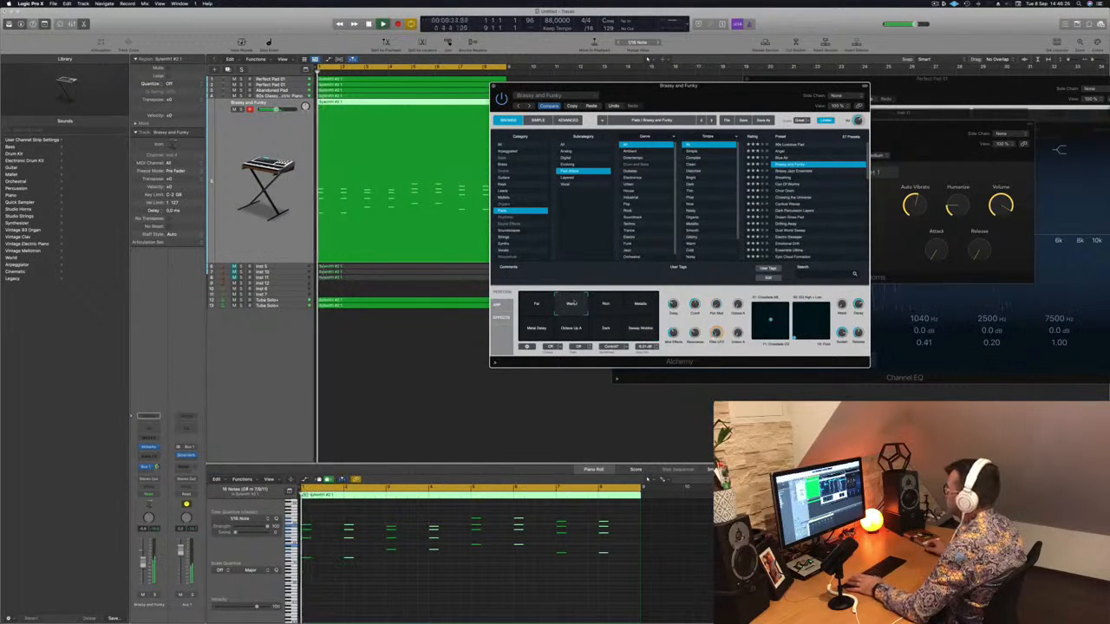
pyautogui.press('Down')
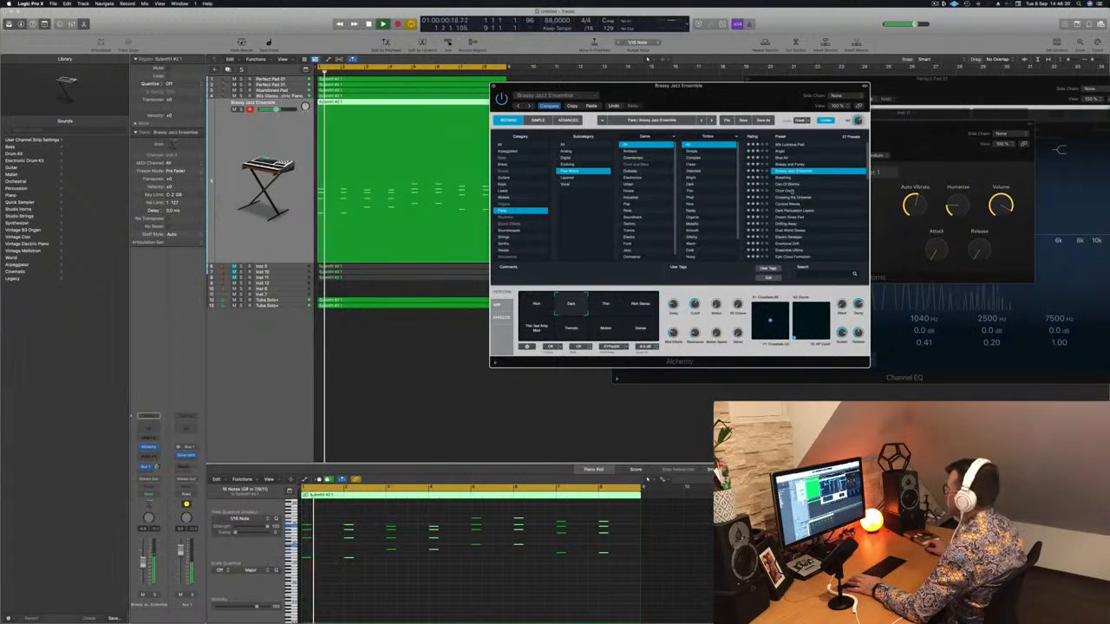
pyautogui.press('Up')
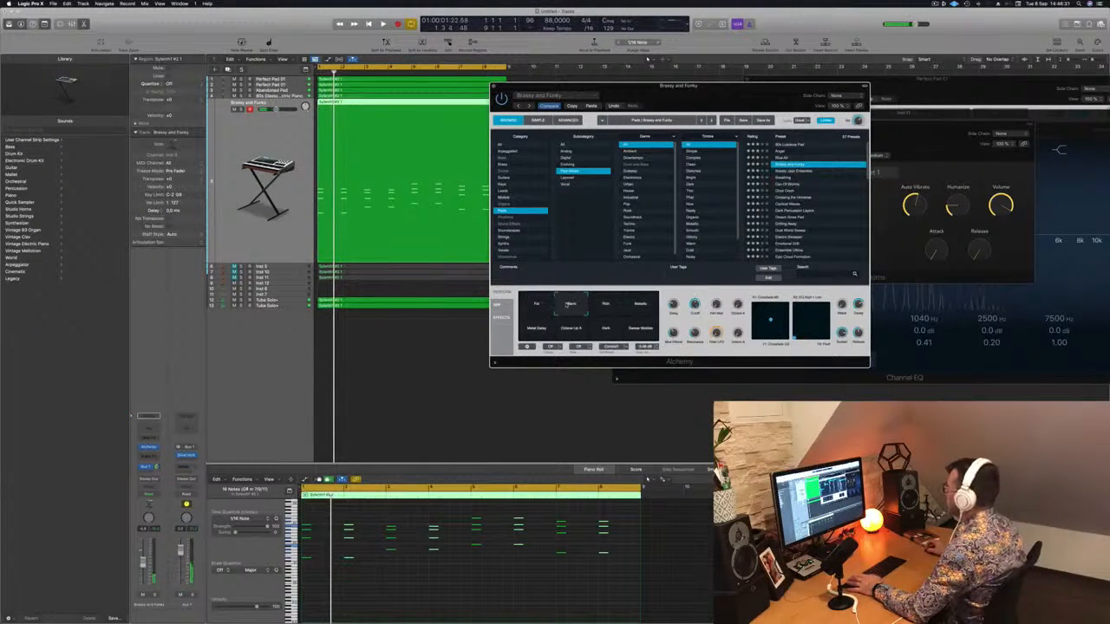
pyautogui.moveTo(681, 103); pyautogui.dragTo(676, 98)
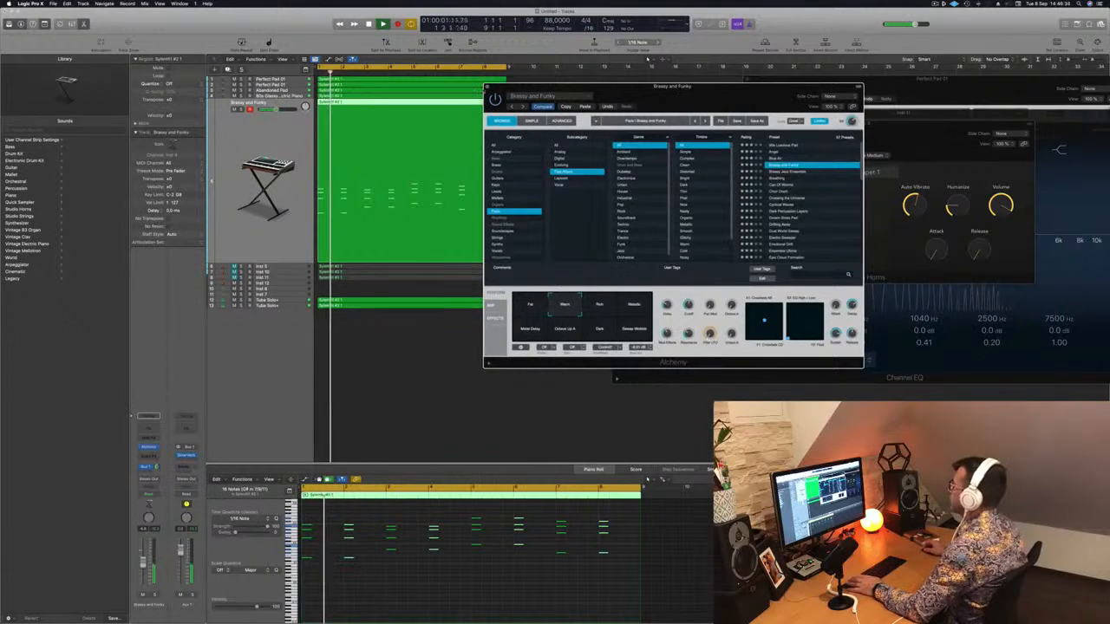
pyautogui.press('super+w')
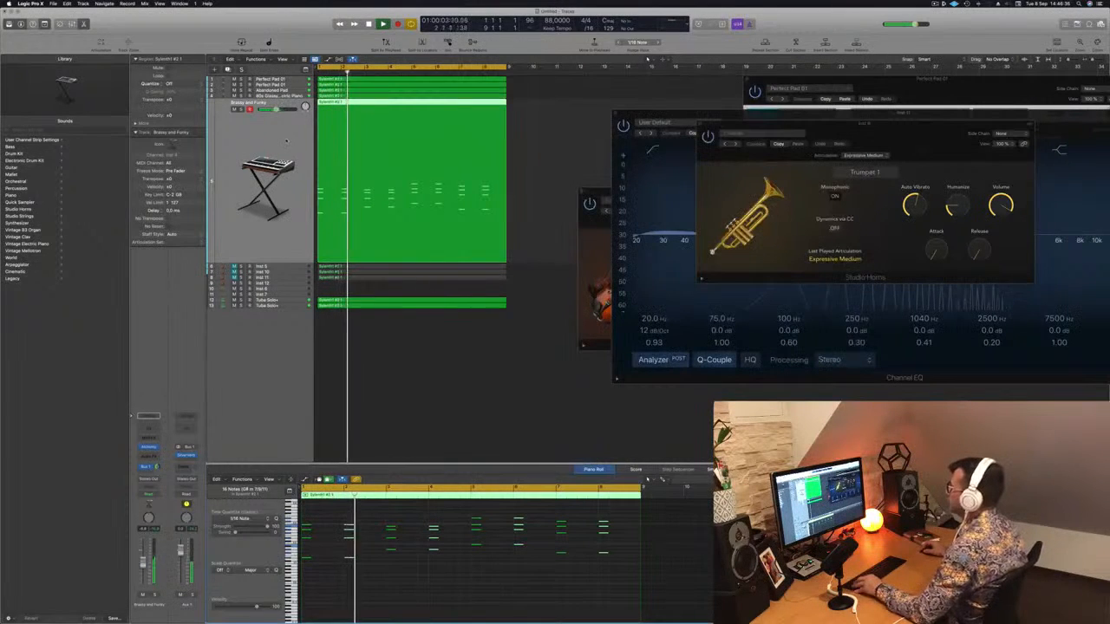
# Replay the loop, open the Channel EQ on the 80s Glassy Electric Piano track, and enable its high-cut filter.
pyautogui.press('space')
pyautogui.press('space')
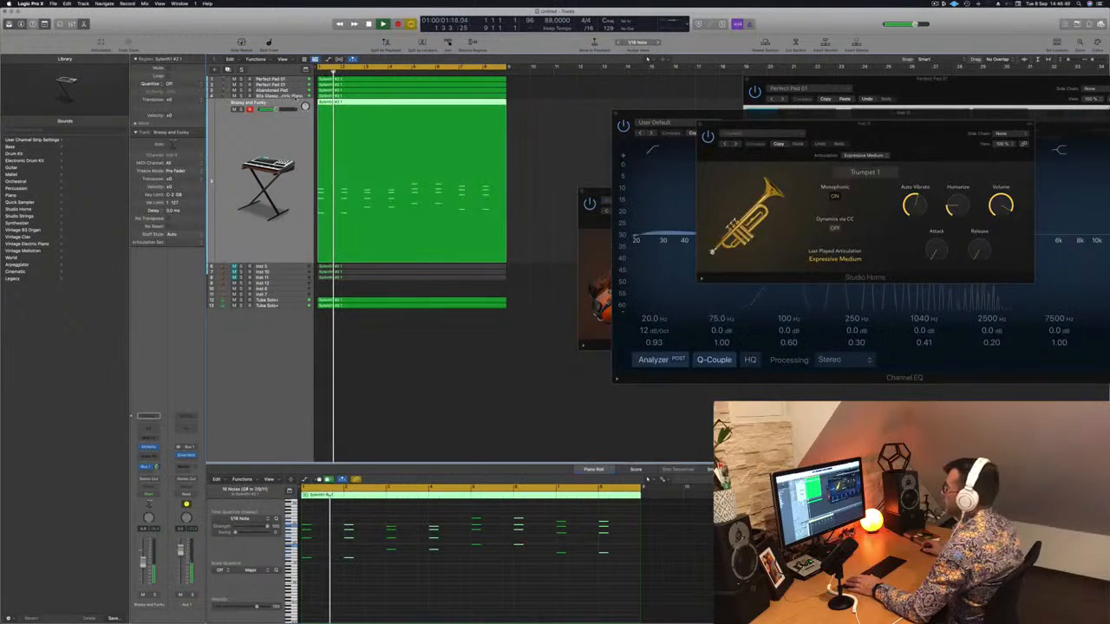
pyautogui.press('Up')
pyautogui.click(148, 431)
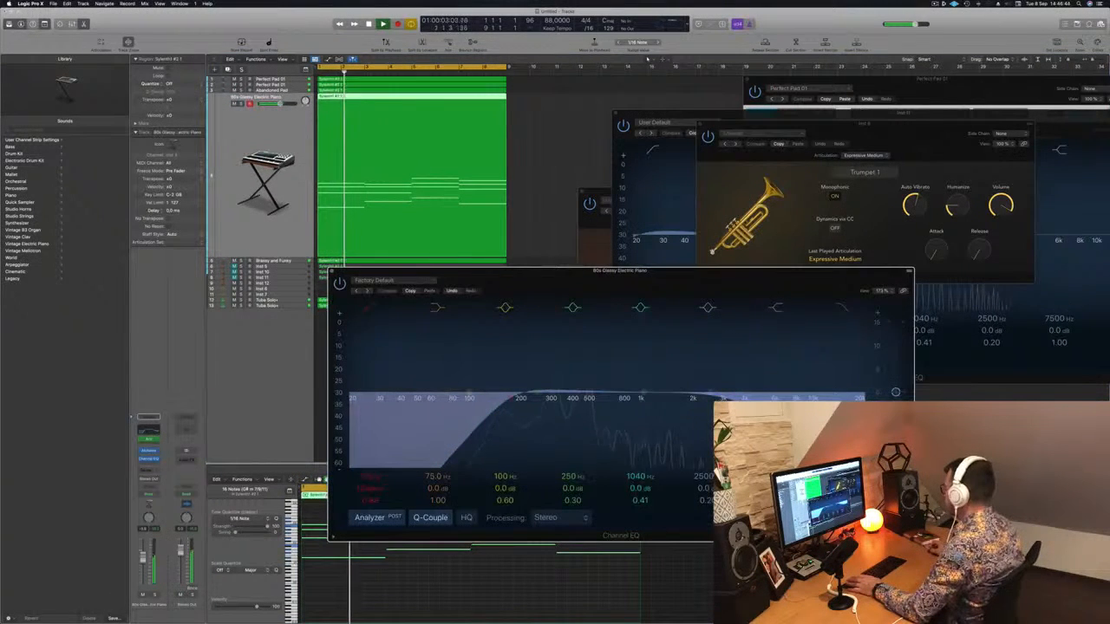
pyautogui.click(844, 309)
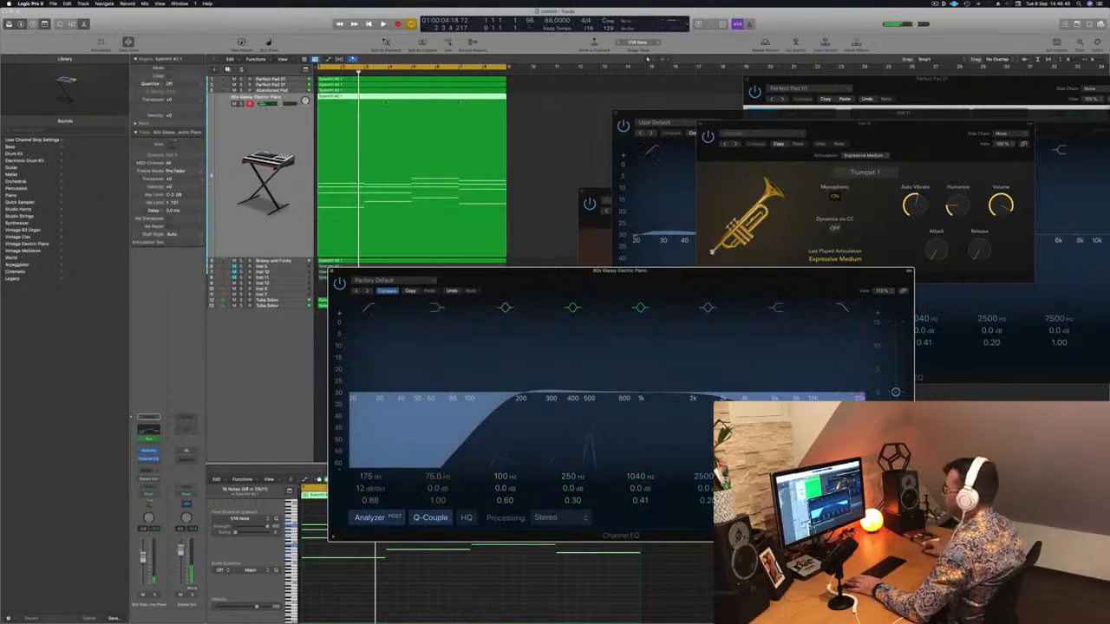
# Set the electric piano track's automation mode to Touch, play the loop, and show track automation.
pyautogui.click(149, 494)
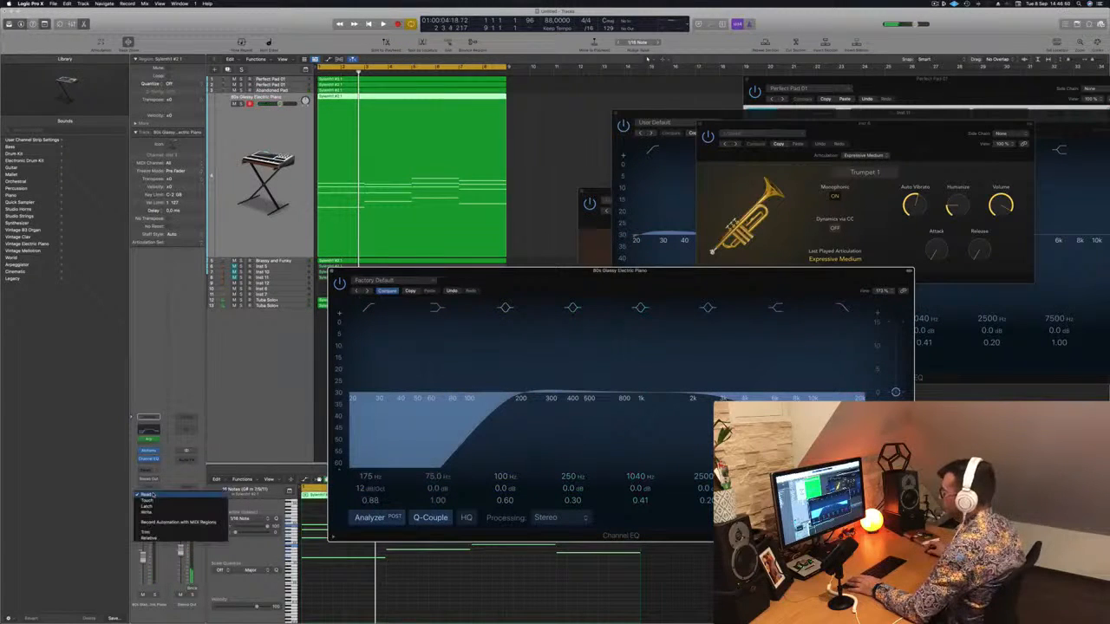
pyautogui.click(150, 501)
pyautogui.press('space')
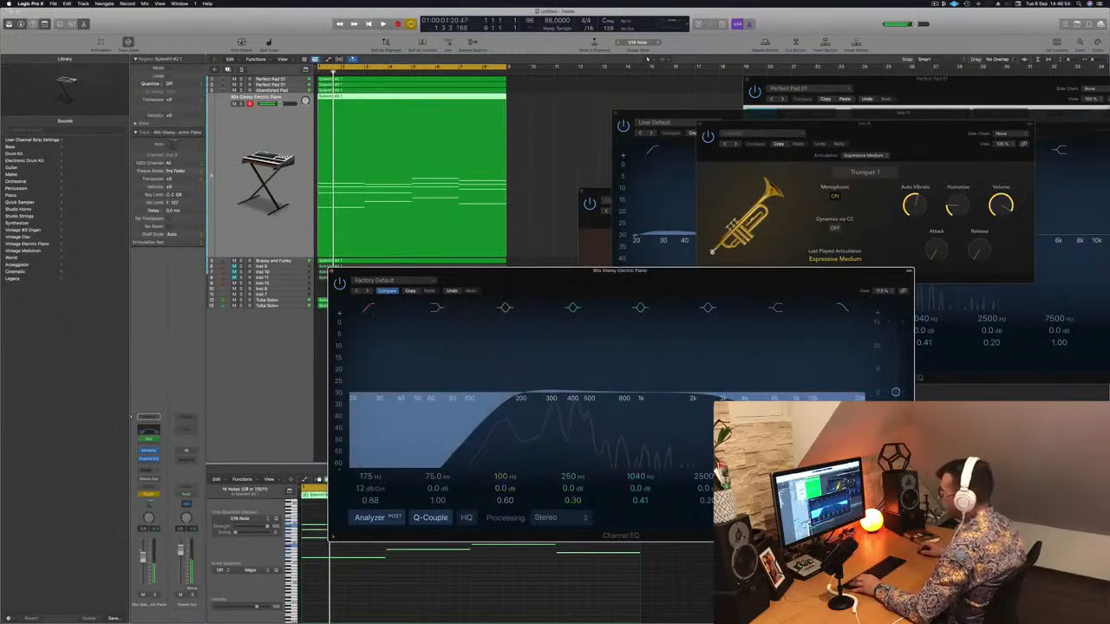
pyautogui.click(252, 126)
pyautogui.press('a')
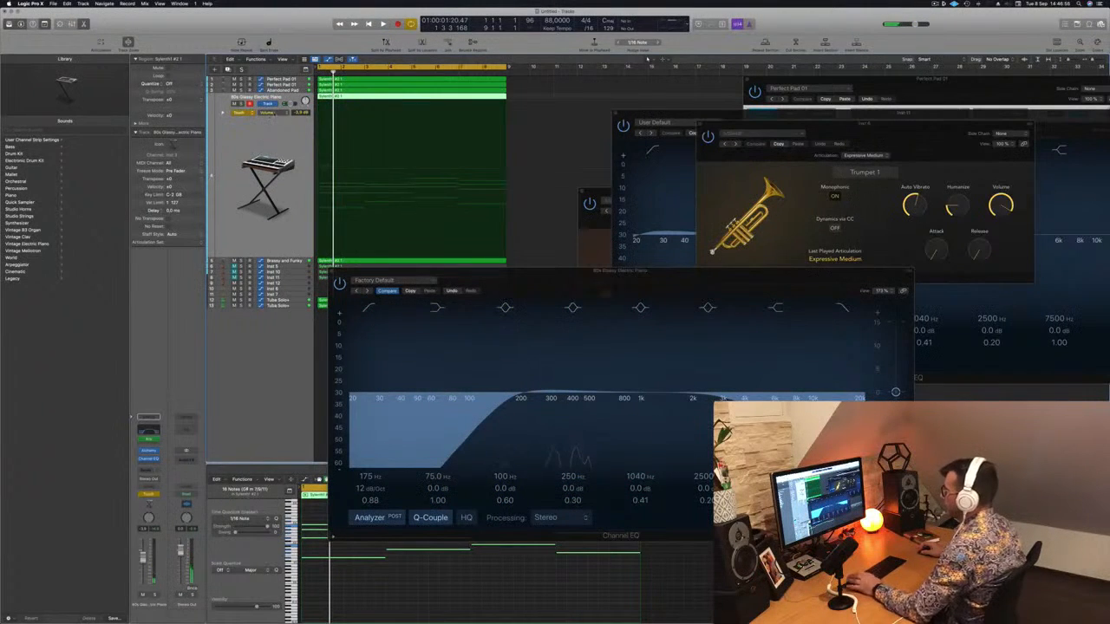
# Display the Channel EQ High Cut Frequency automation on the electric piano track and return its automation mode to Read.
pyautogui.click(271, 113)
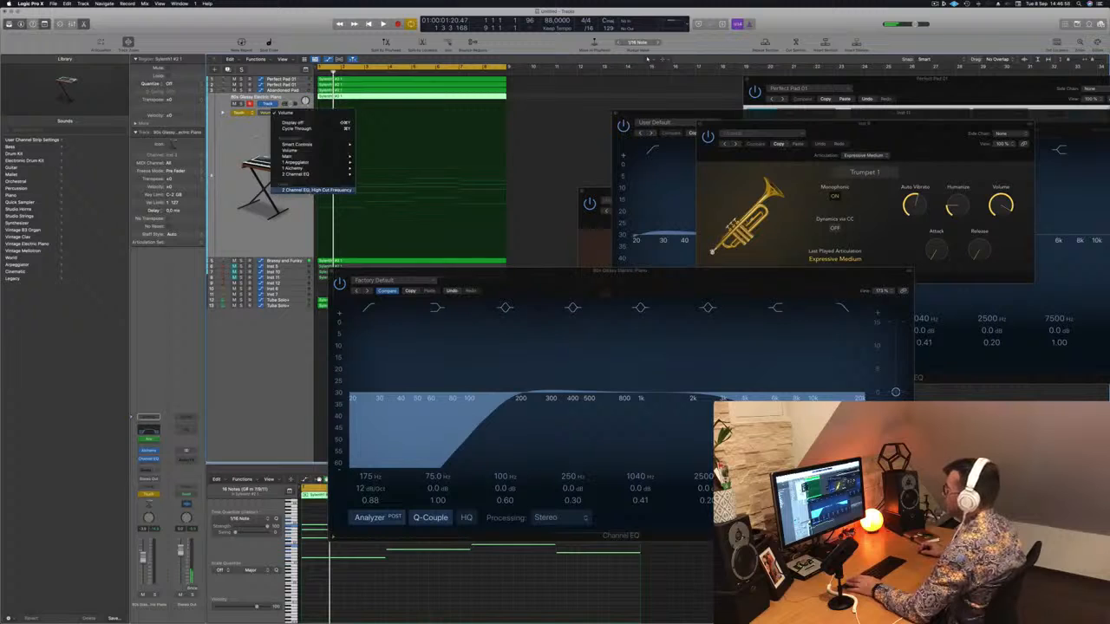
pyautogui.click(308, 190)
pyautogui.click(241, 113)
pyautogui.click(286, 106)
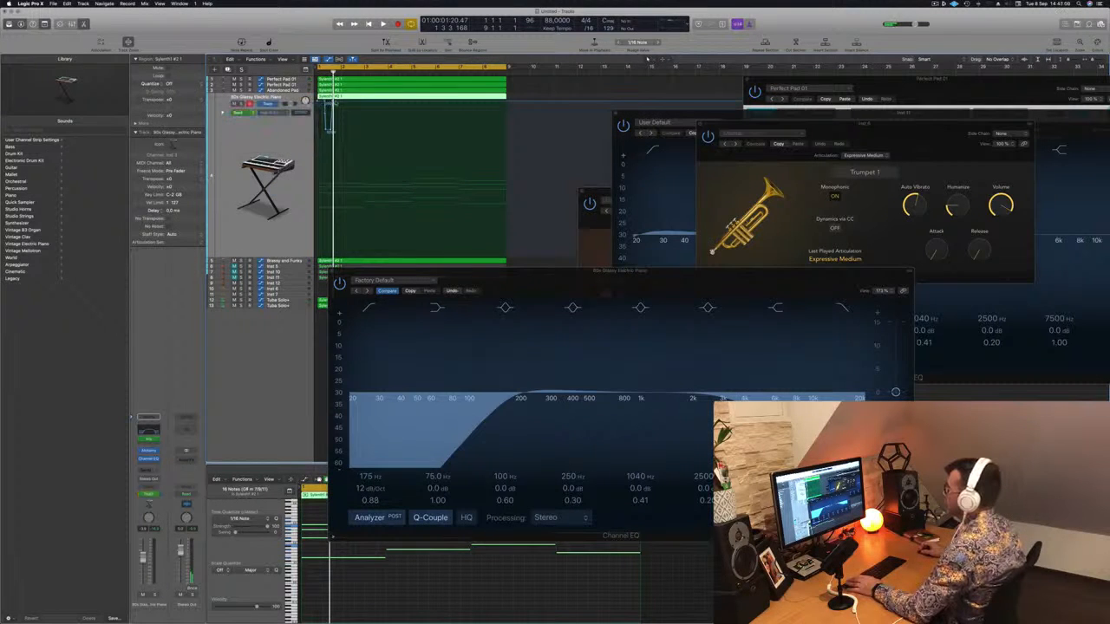
# Draw high-cut frequency automation that rises from the region start to bar 5, and move the EQ window off the arrangement.
pyautogui.moveTo(323, 101); pyautogui.dragTo(326, 194)
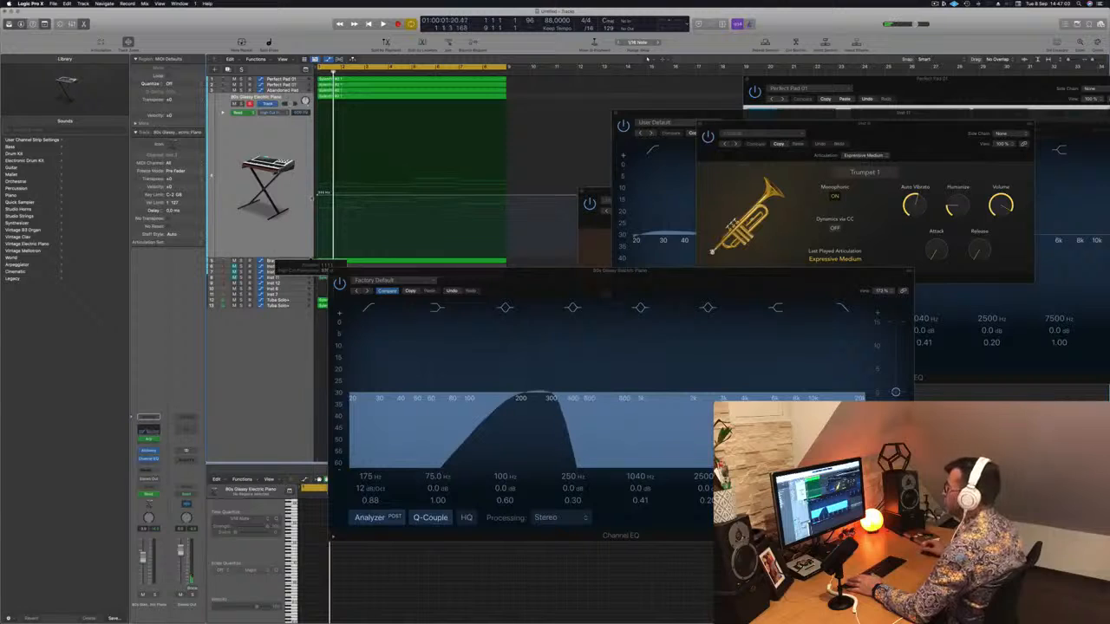
pyautogui.press('space')
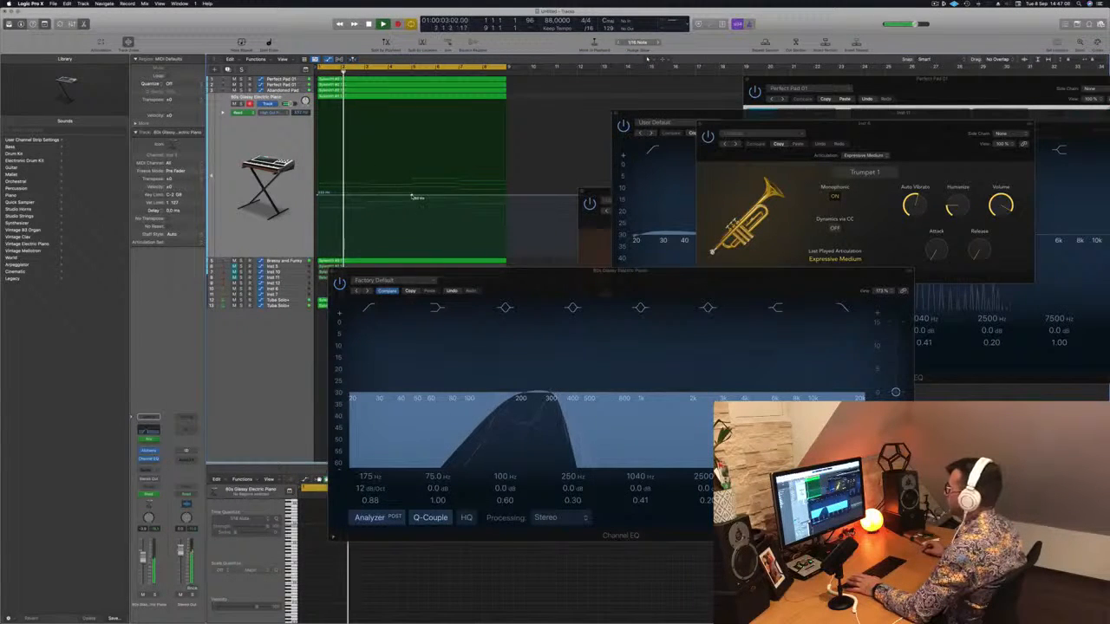
pyautogui.moveTo(412, 194); pyautogui.dragTo(412, 188)
pyautogui.moveTo(319, 195); pyautogui.dragTo(319, 209)
pyautogui.moveTo(521, 287); pyautogui.dragTo(880, 238)
pyautogui.press('space')
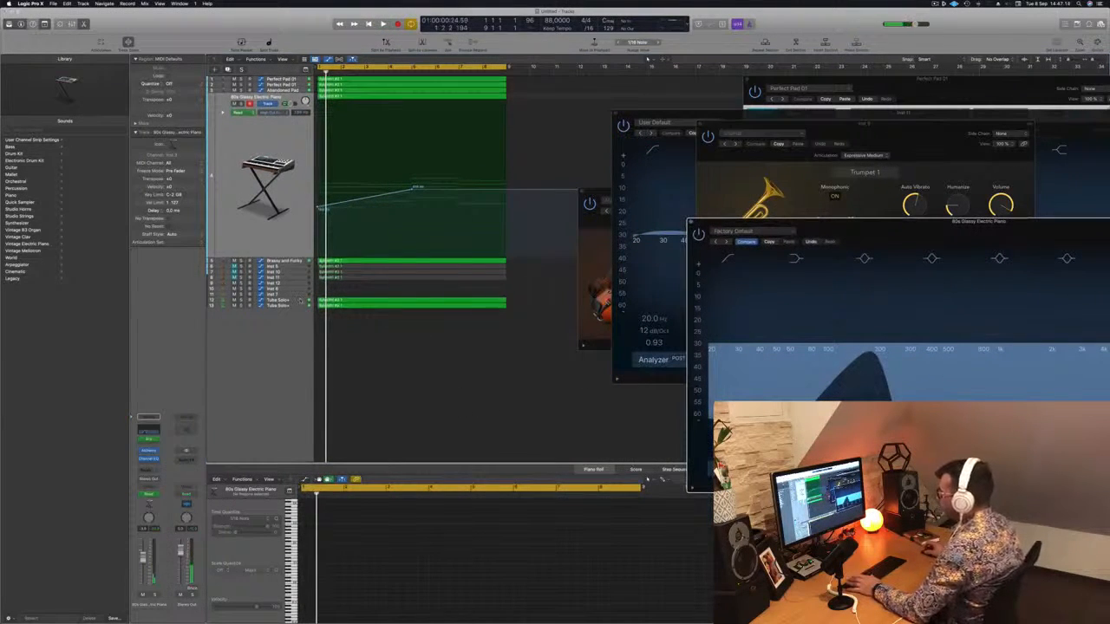
# Group the two Tuba Solo tracks into a Summing Stack.
pyautogui.click(298, 300)
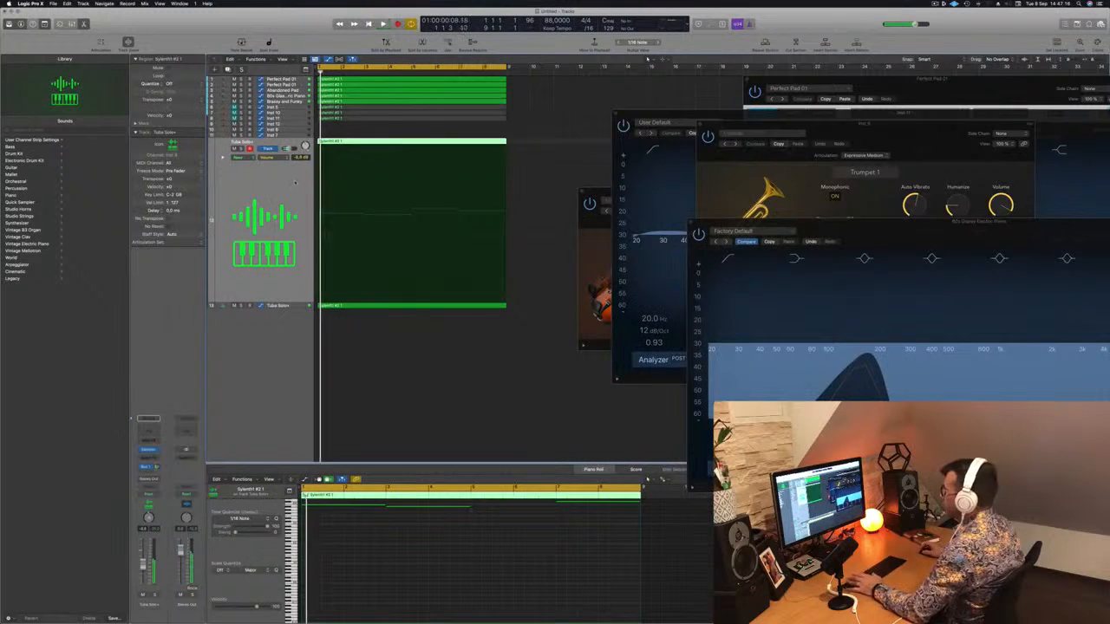
pyautogui.rightClick(297, 184)
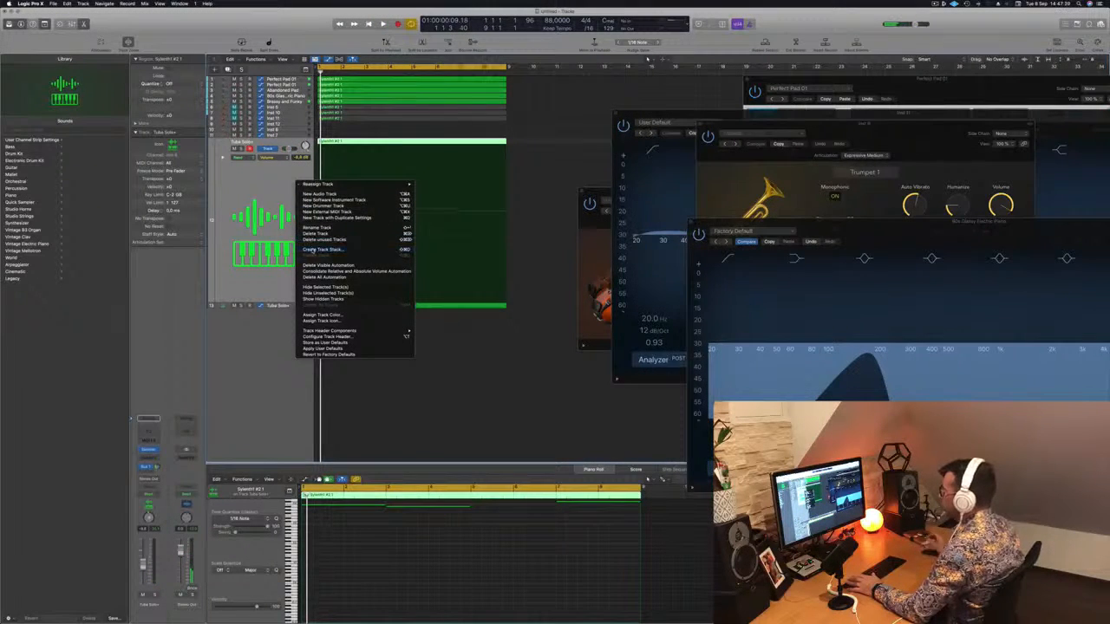
pyautogui.click(321, 249)
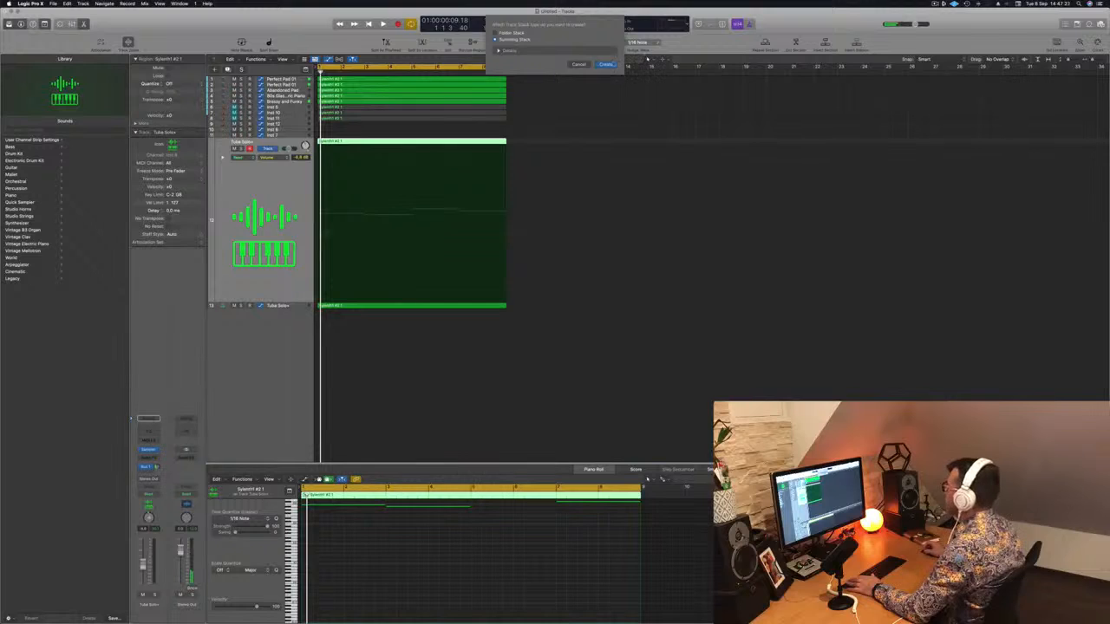
pyautogui.press('Return')
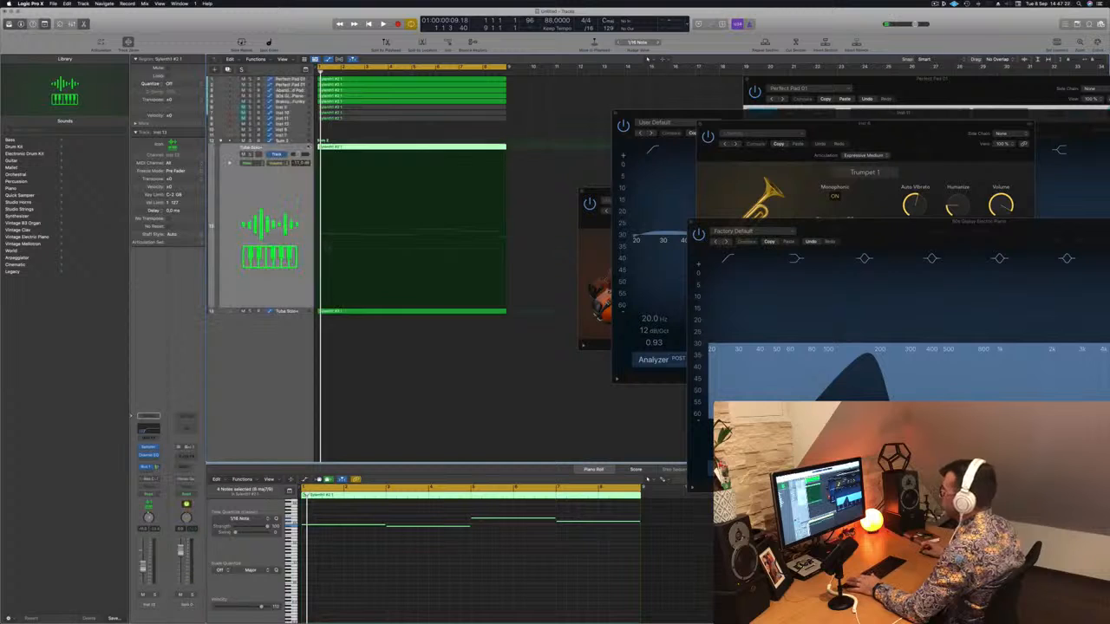
# Draw volume automation on the new summing stack that rises from a lowered start point to bar 5, and play it back.
pyautogui.press('space')
pyautogui.click(297, 141)
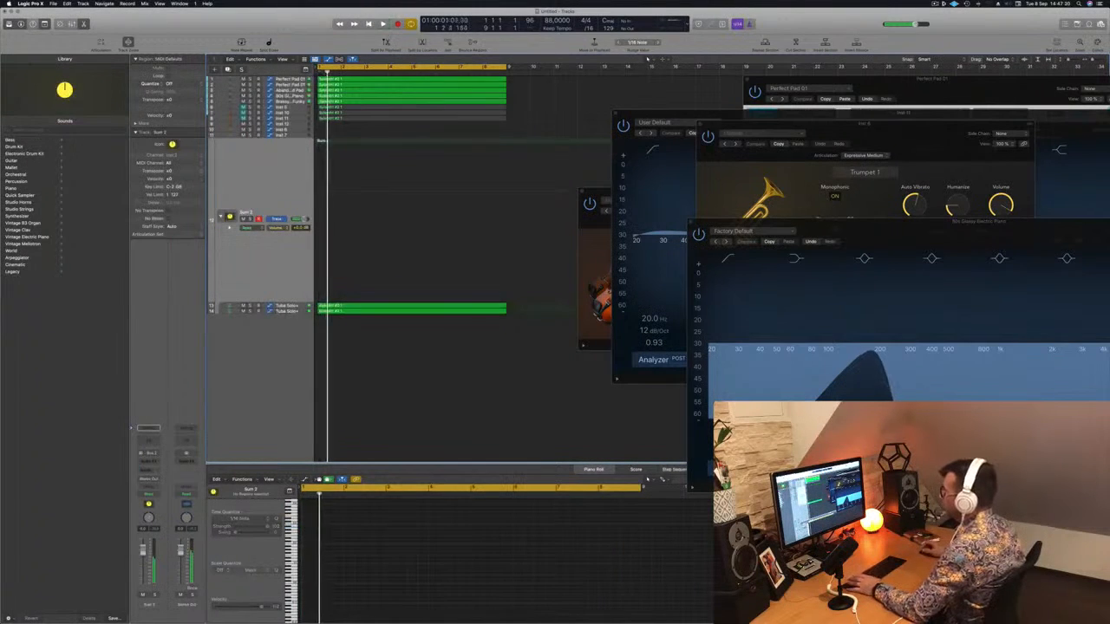
pyautogui.press('space')
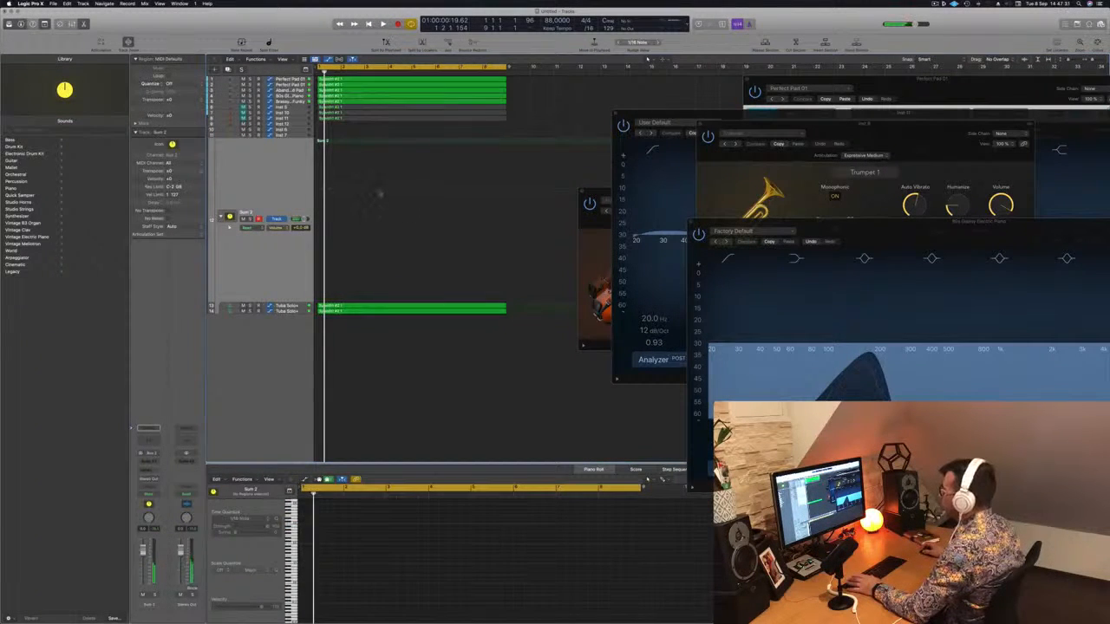
pyautogui.click(408, 193)
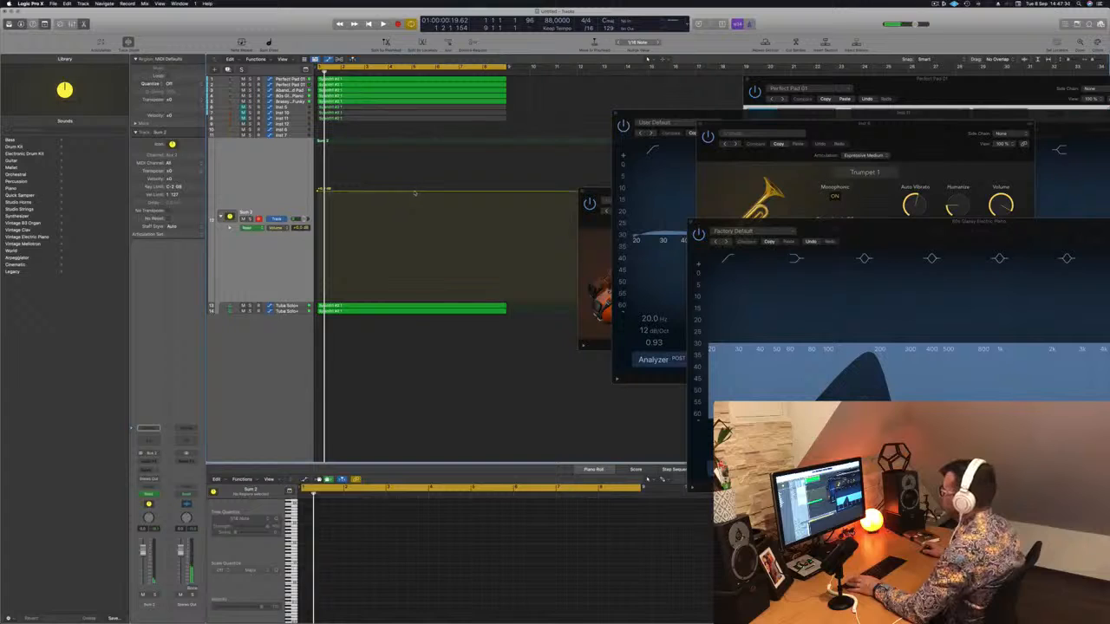
pyautogui.moveTo(320, 189); pyautogui.dragTo(319, 249)
pyautogui.press('space')
pyautogui.press('space')
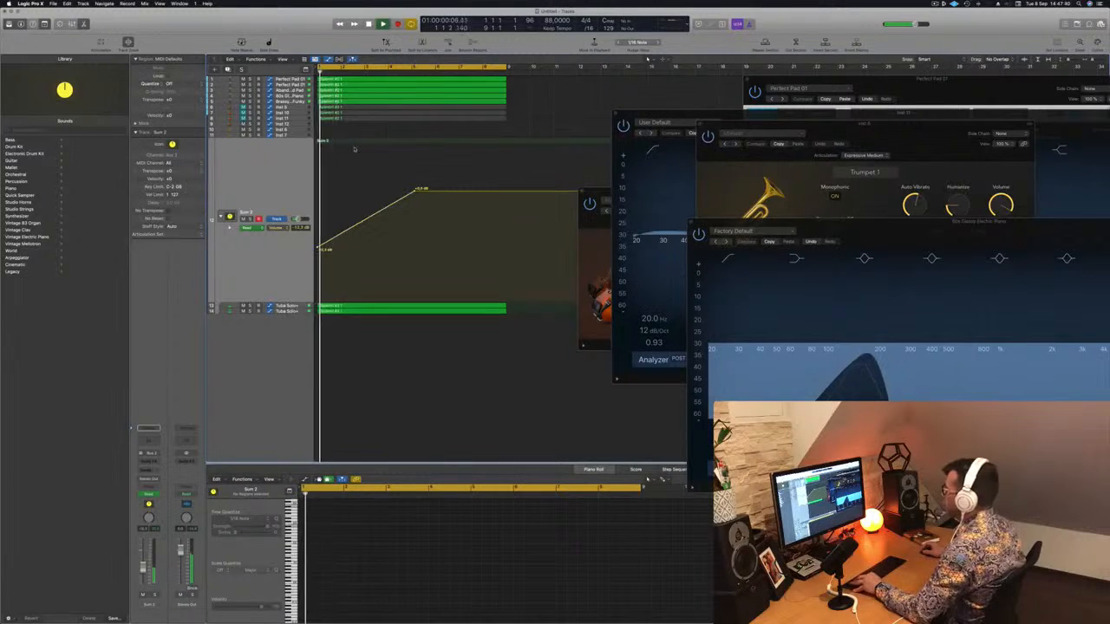
# Drop the stack's volume automation at bar 5 and ramp it up again to bar 9, moving the Studio Strings window aside.
pyautogui.hscroll(3, 358, 150)
pyautogui.scroll(3, 359, 150)
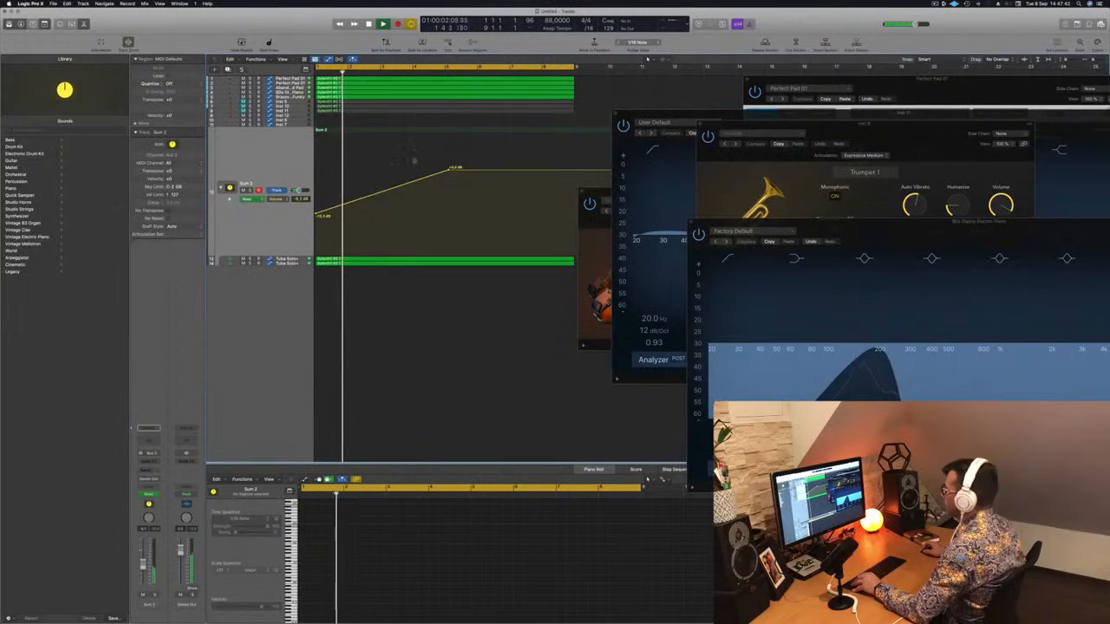
pyautogui.moveTo(450, 170); pyautogui.dragTo(445, 216)
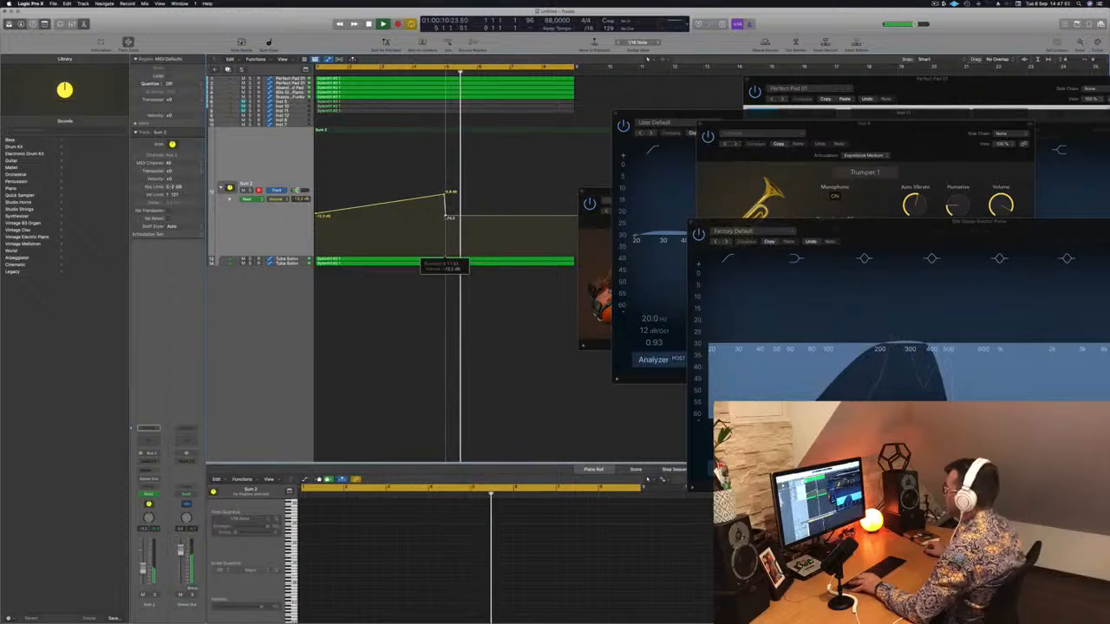
pyautogui.moveTo(595, 191); pyautogui.dragTo(772, 194)
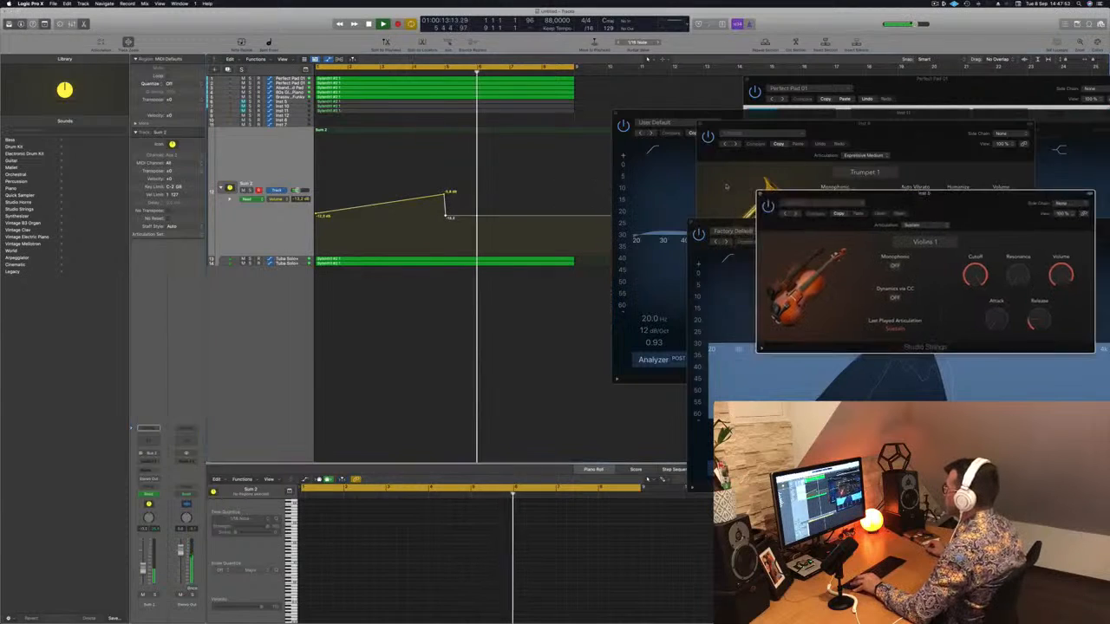
pyautogui.click(574, 217)
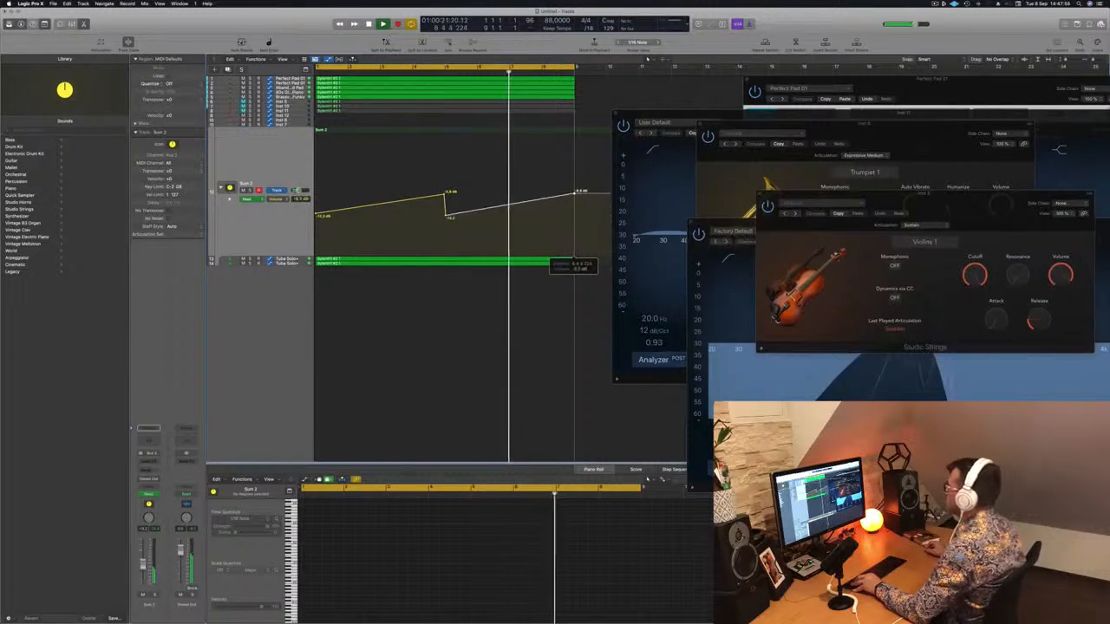
# Move the User Default Channel EQ window off the arrangement to clear the stack's volume automation lane.
pyautogui.press('z')
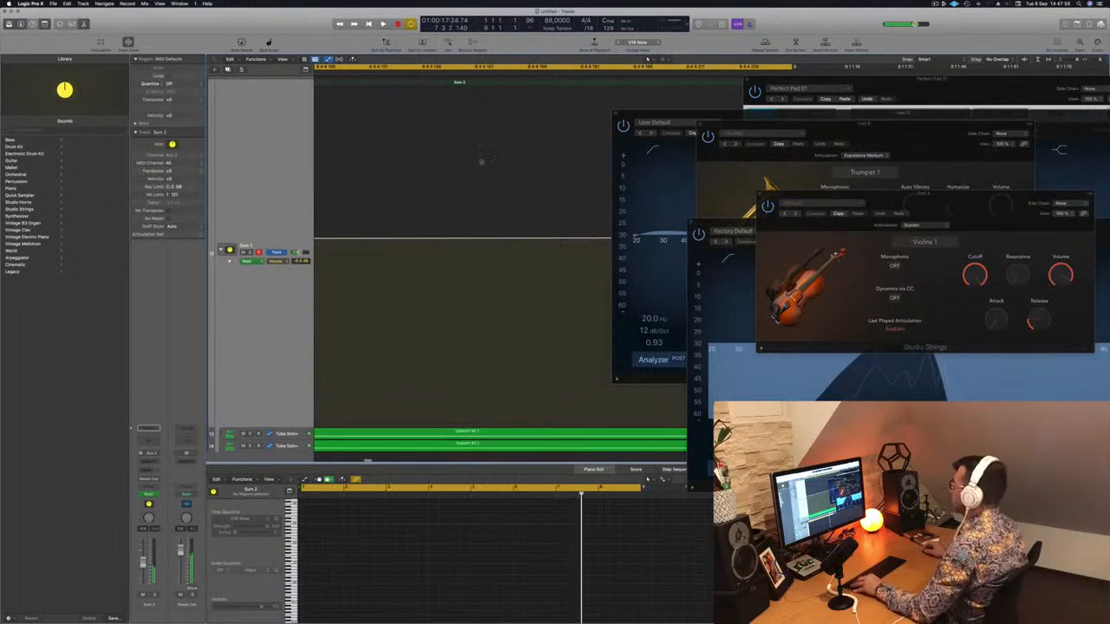
pyautogui.hscroll(10, 483, 161)
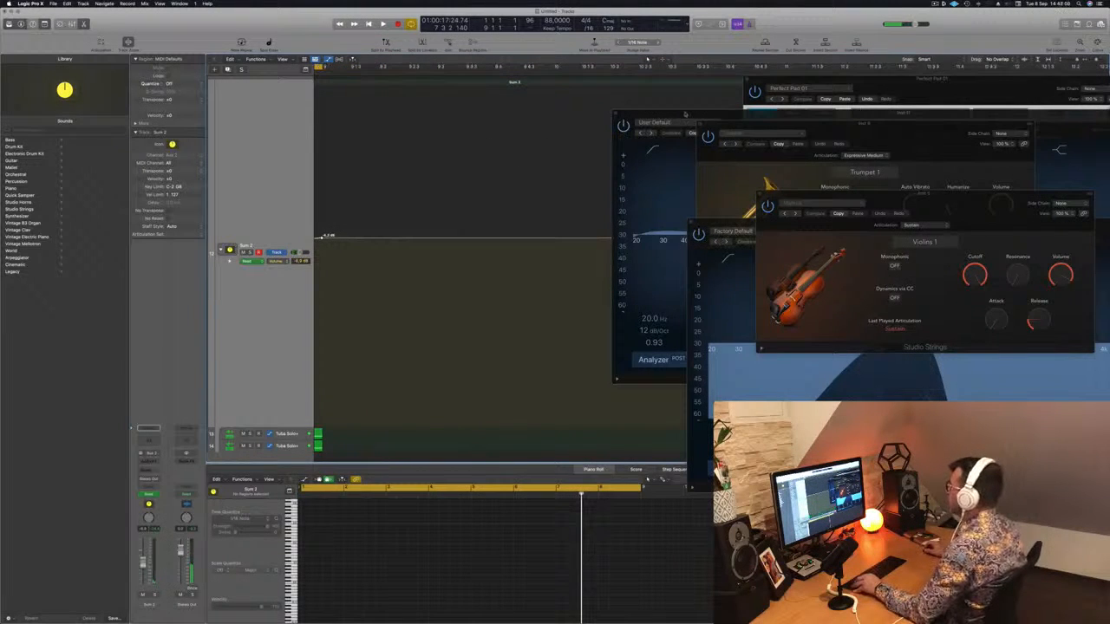
pyautogui.click(685, 114)
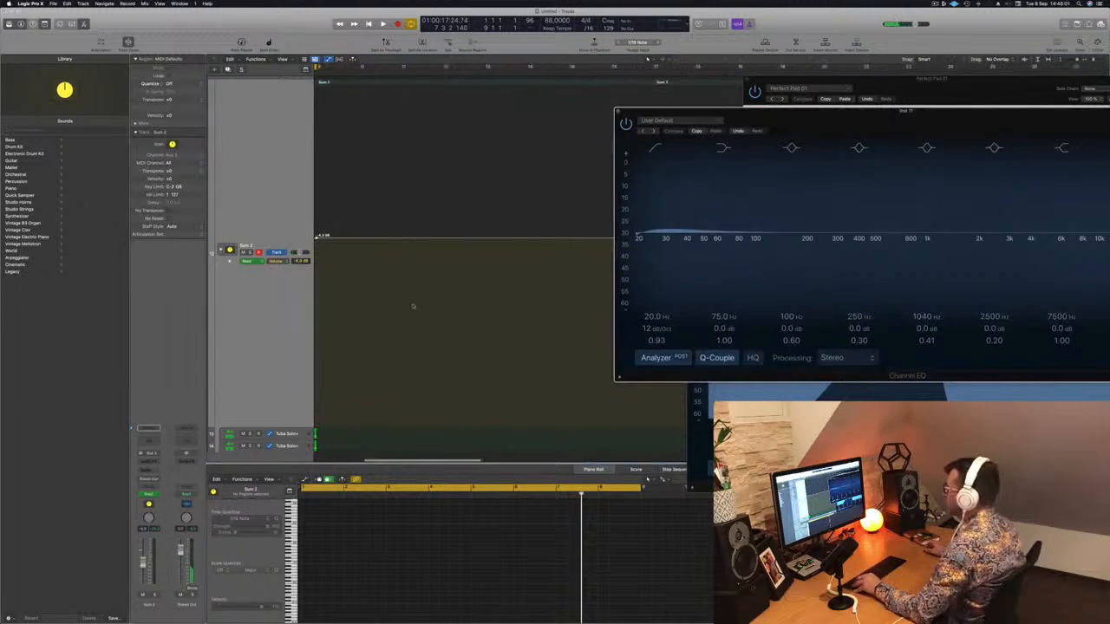
pyautogui.hscroll(-10, 428, 181)
pyautogui.scroll(-4, 431, 182)
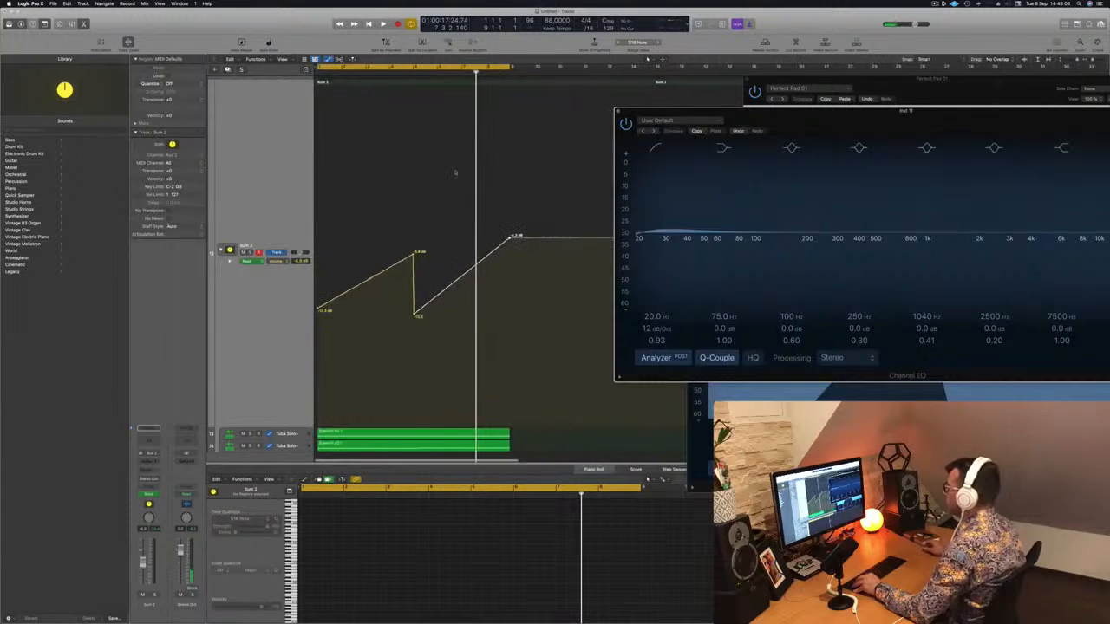
pyautogui.moveTo(679, 111); pyautogui.dragTo(1018, 164)
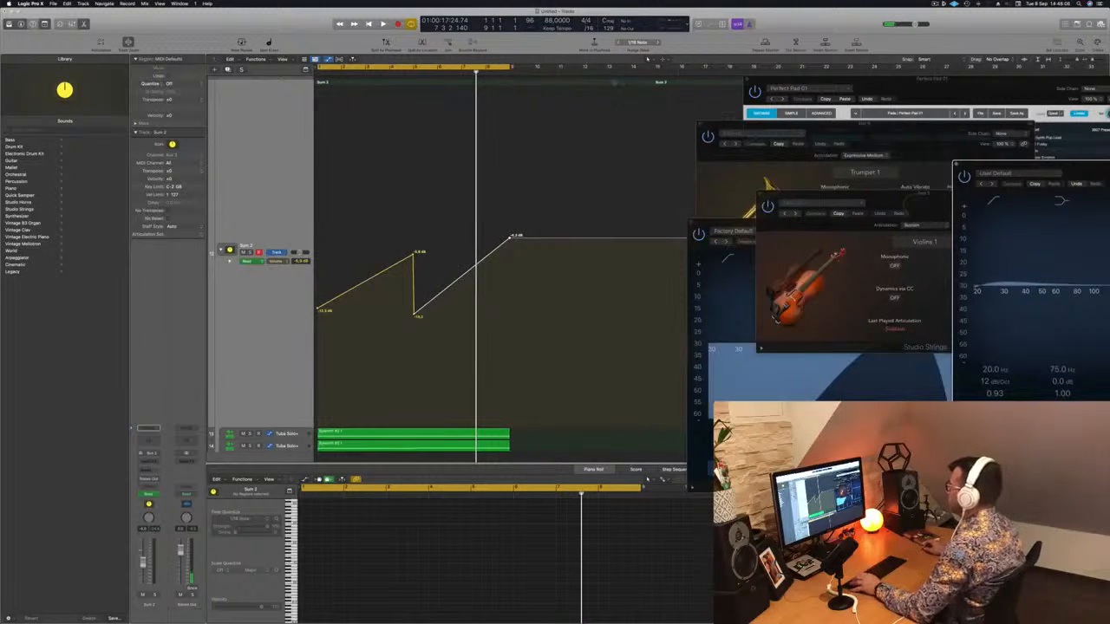
# Repeat all regions with their automation three times to bar 33, and extend the cycle range over them for playback.
pyautogui.click(558, 73)
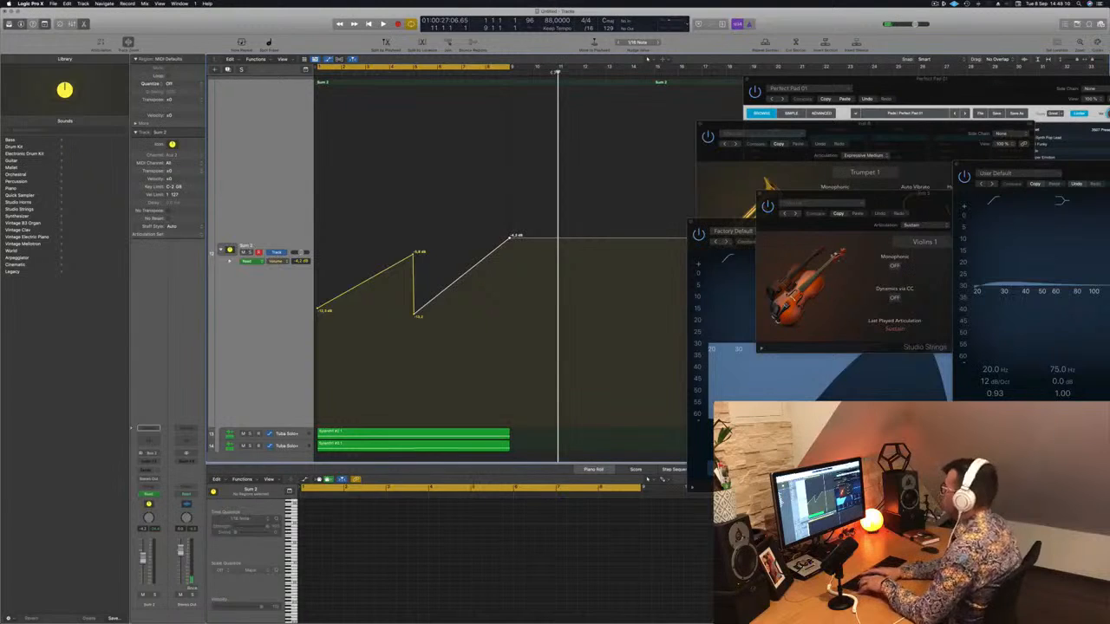
pyautogui.press('super+r')
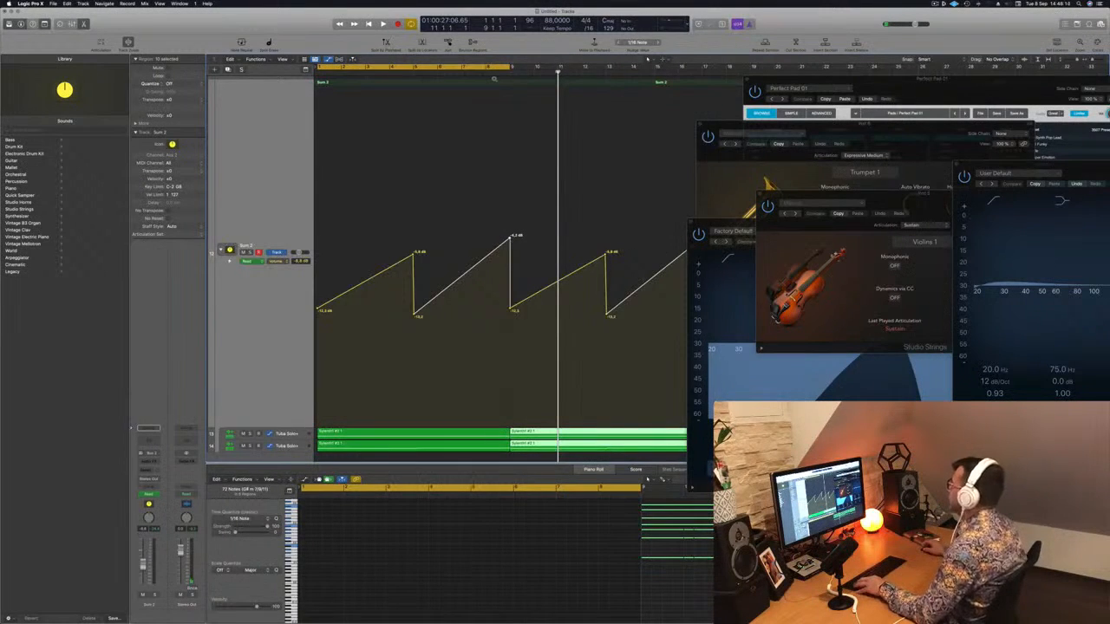
pyautogui.scroll(-5, 495, 79)
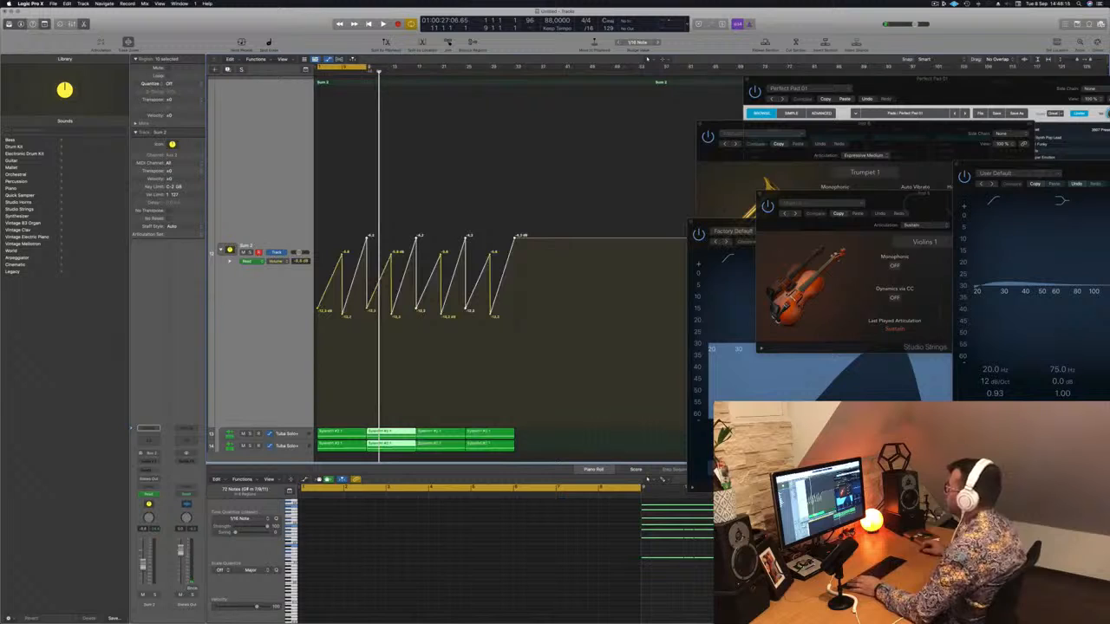
pyautogui.moveTo(367, 67); pyautogui.dragTo(367, 67)
pyautogui.moveTo(464, 73); pyautogui.dragTo(516, 77)
pyautogui.press('space')
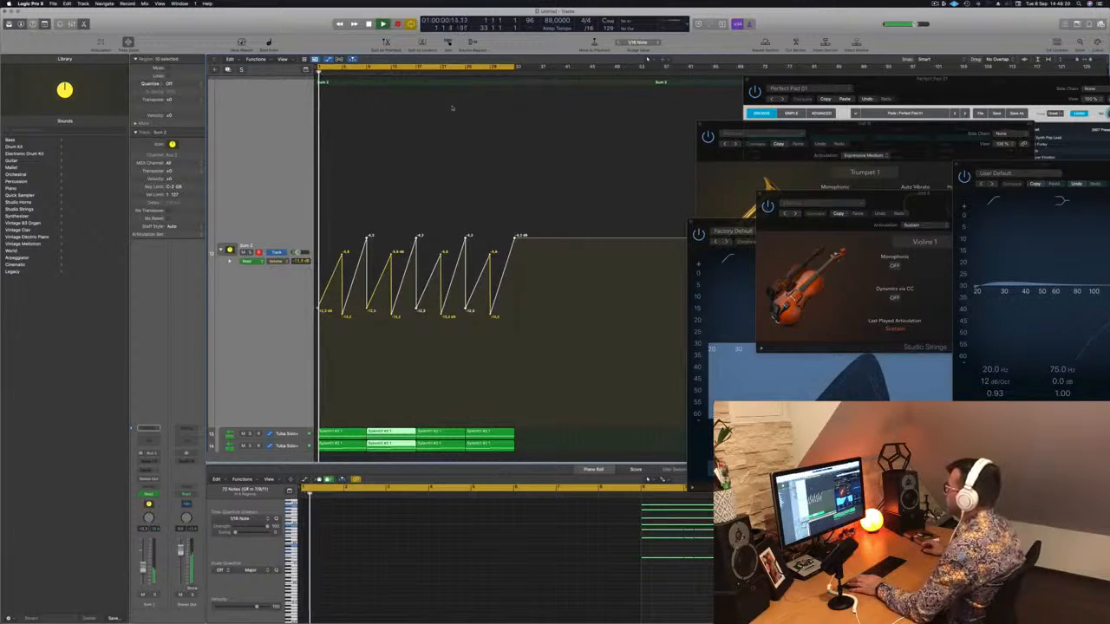
# Lower the Sum 2 stack's first volume automation point to silence and lower its bar 5 peak to remove the drop, then play it back.
pyautogui.press('super+Right')
pyautogui.press('super+Right')
pyautogui.press('super+Right')
pyautogui.press('super+Right')
pyautogui.press('super+Right')
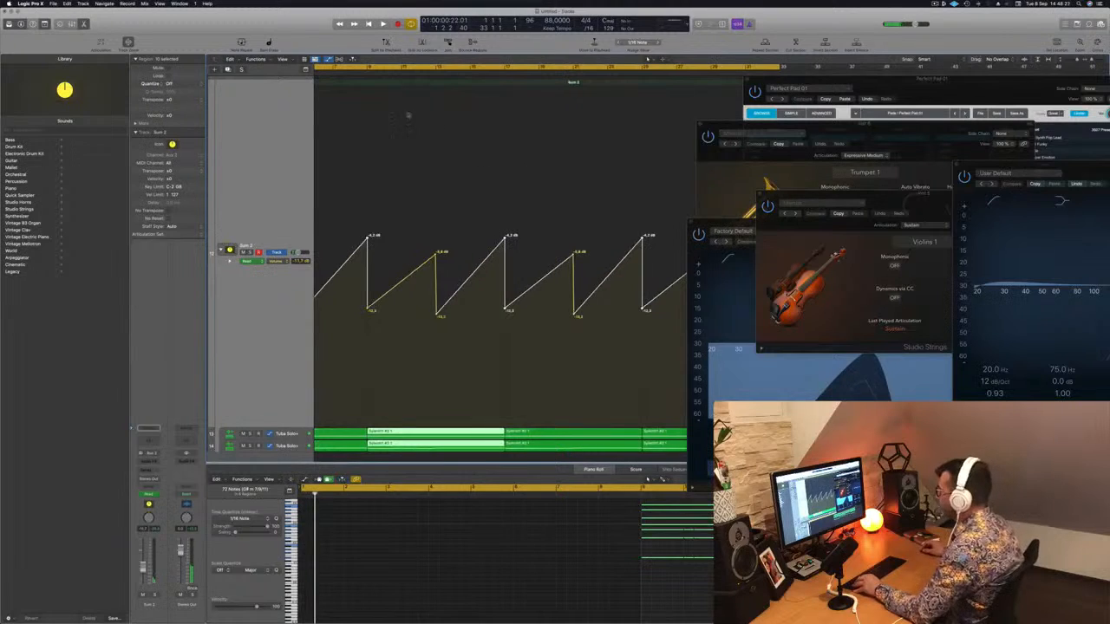
pyautogui.click(292, 140)
pyautogui.press('super+Up')
pyautogui.press('super+Up')
pyautogui.press('super+Up')
pyautogui.press('super+Up')
pyautogui.press('super+Up')
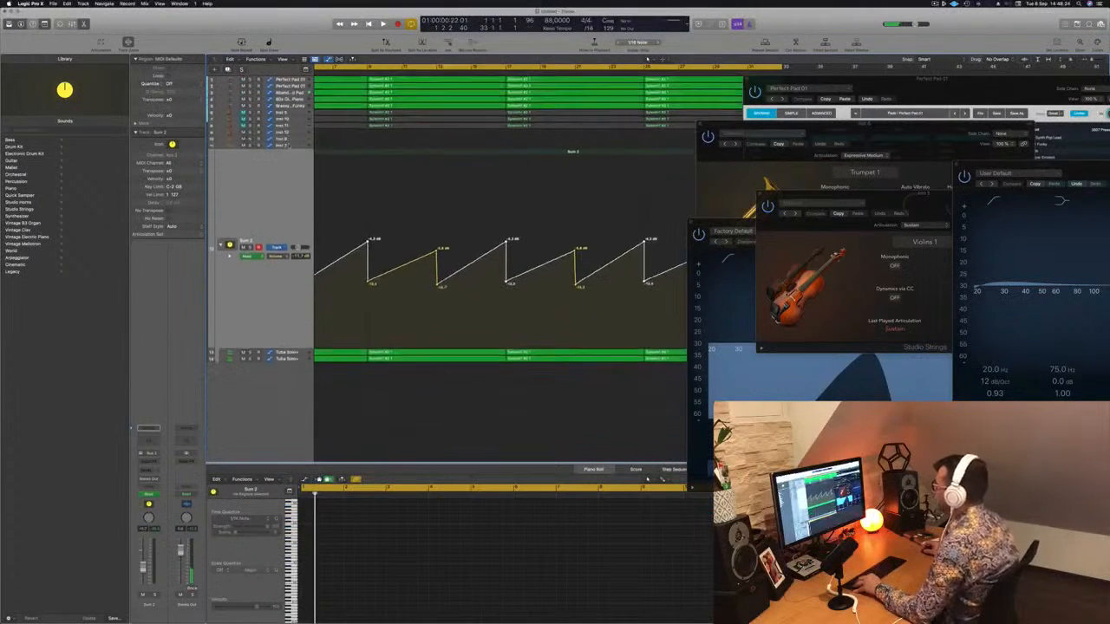
pyautogui.hscroll(-5, 421, 161)
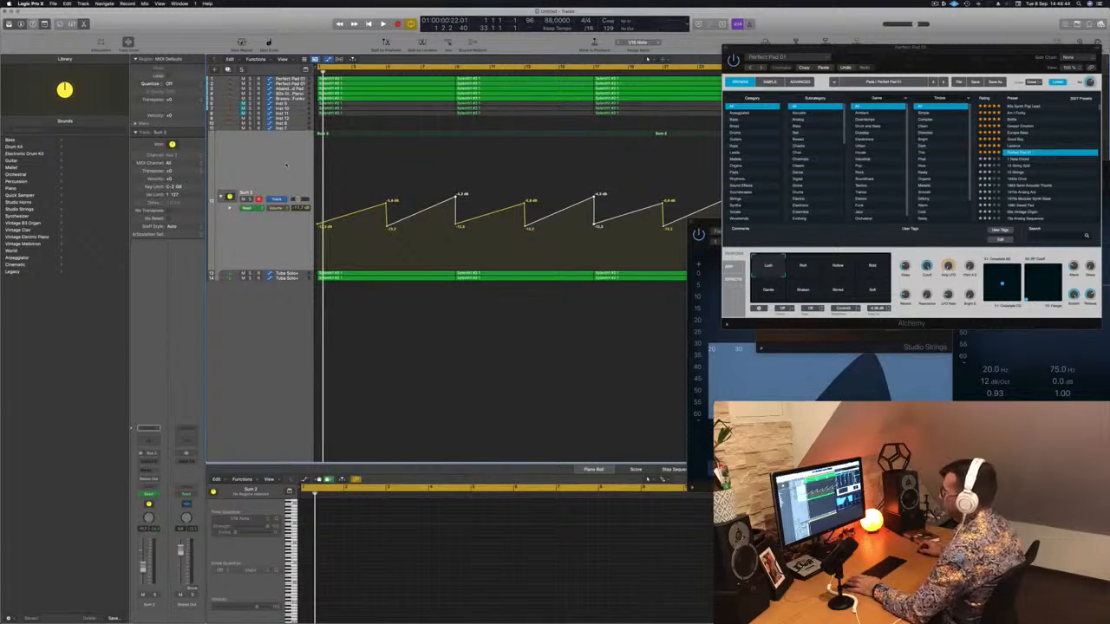
pyautogui.press('space')
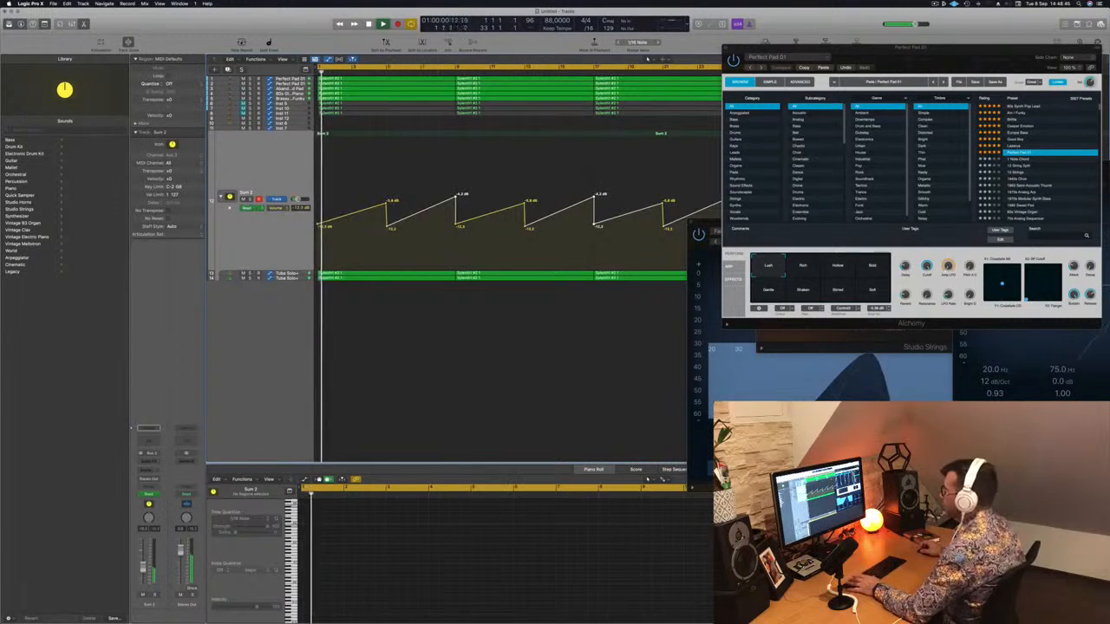
pyautogui.moveTo(317, 226); pyautogui.dragTo(318, 252)
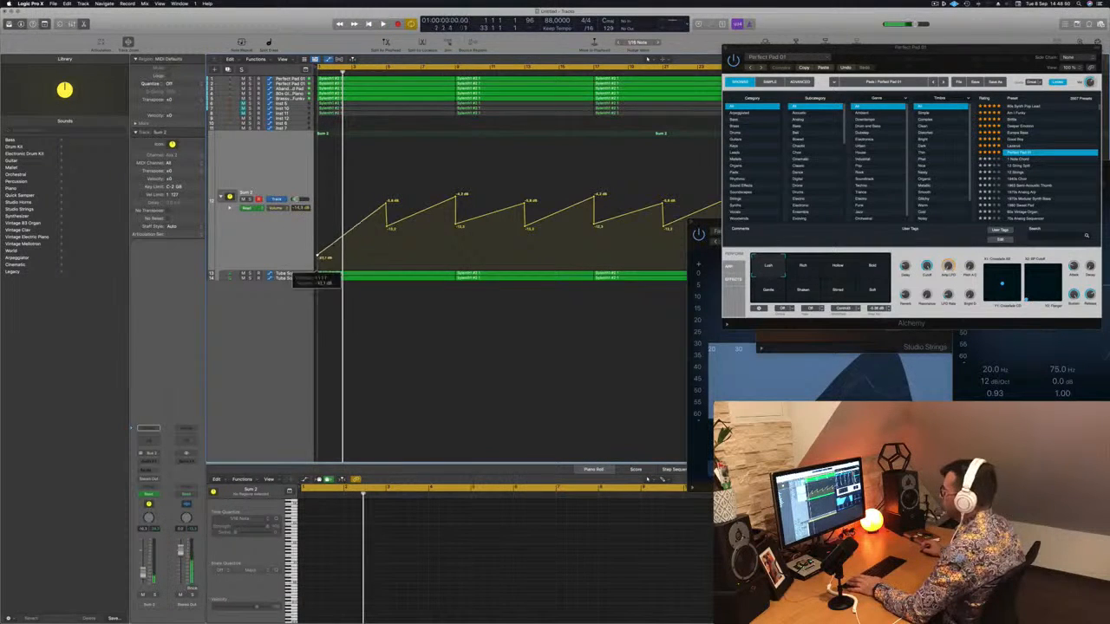
pyautogui.moveTo(387, 201); pyautogui.dragTo(386, 211)
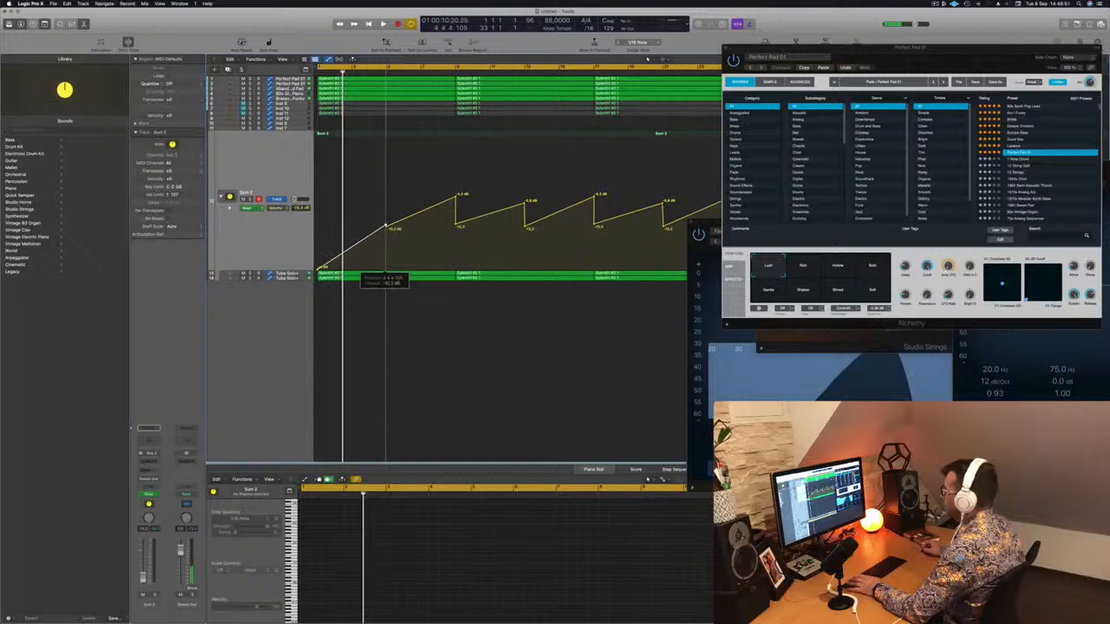
pyautogui.press('space')
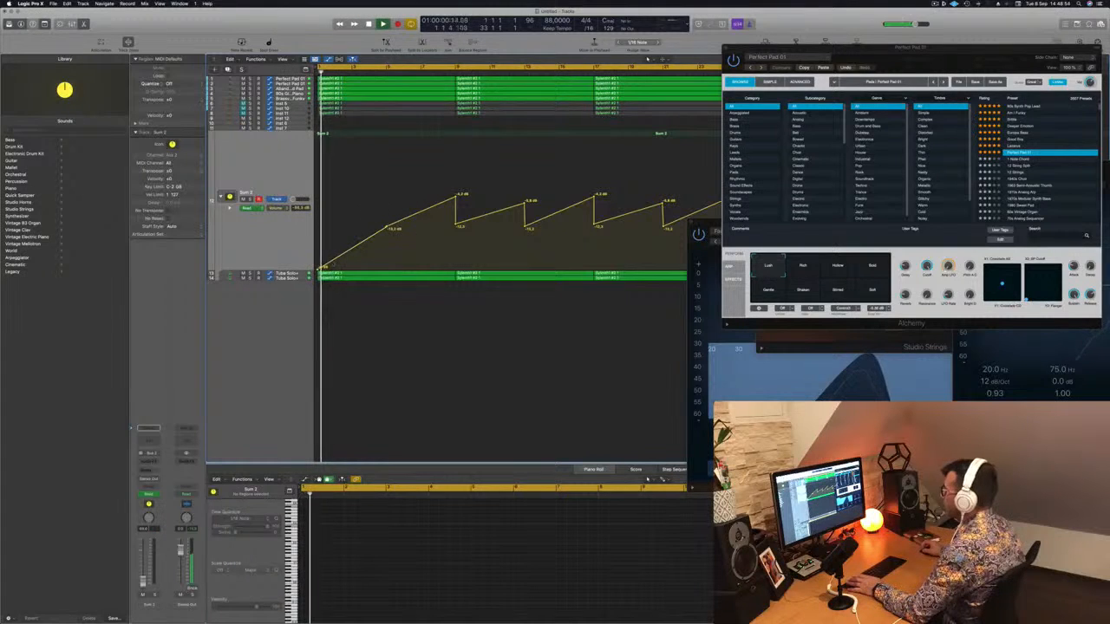
# Compare playback with the first Perfect Pad 01 track muted and unmuted.
pyautogui.click(300, 273)
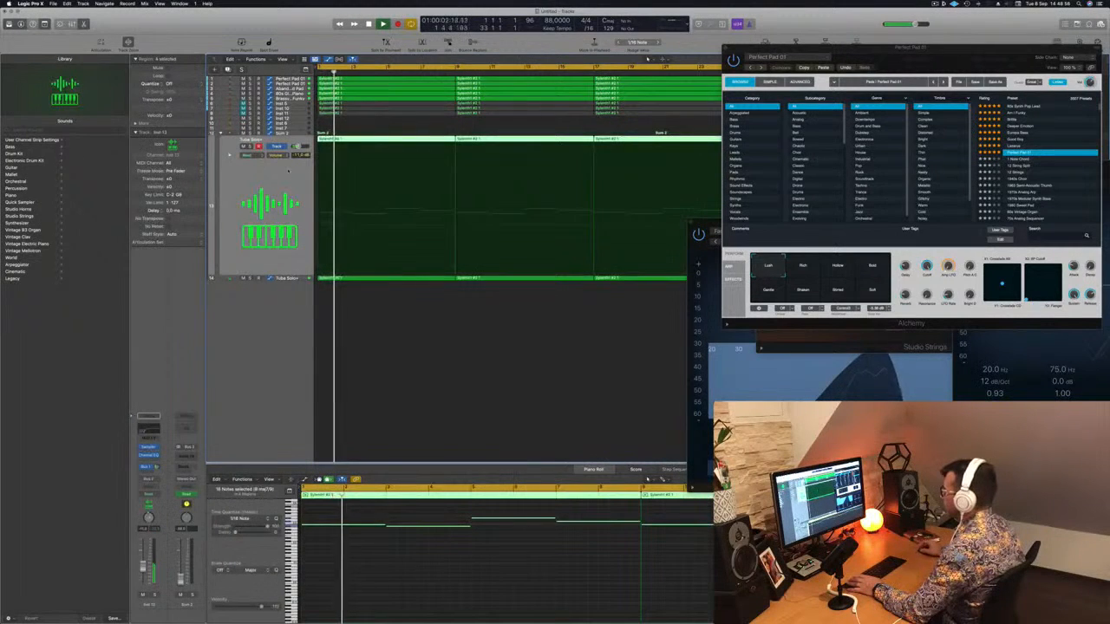
pyautogui.click(292, 133)
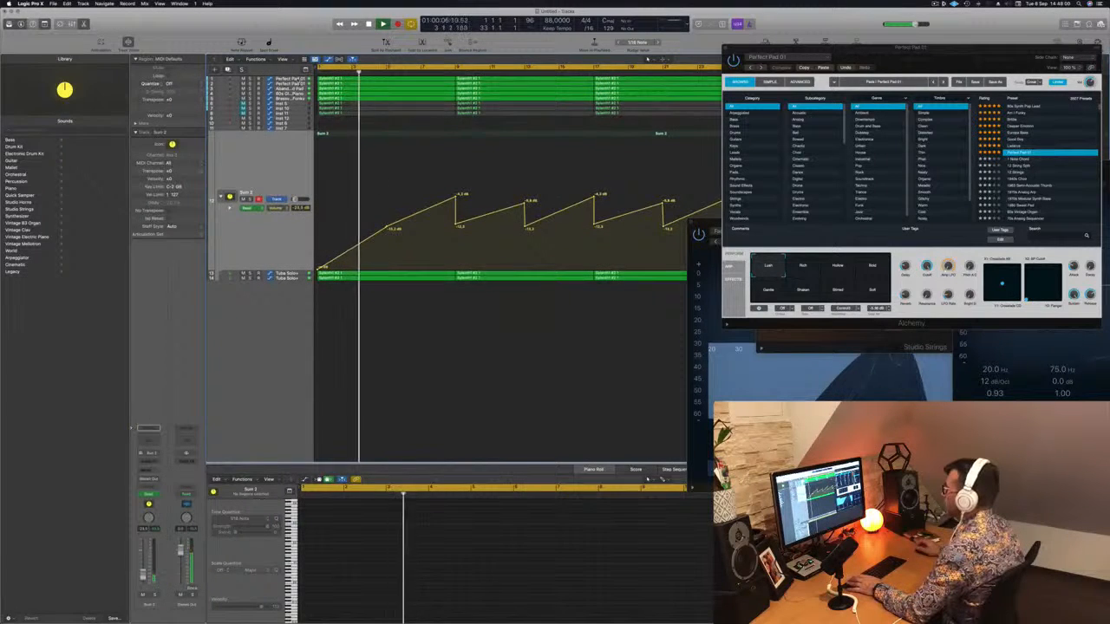
pyautogui.click(291, 79)
pyautogui.press('space')
pyautogui.press('space')
pyautogui.click(243, 88)
pyautogui.press('space')
pyautogui.press('space')
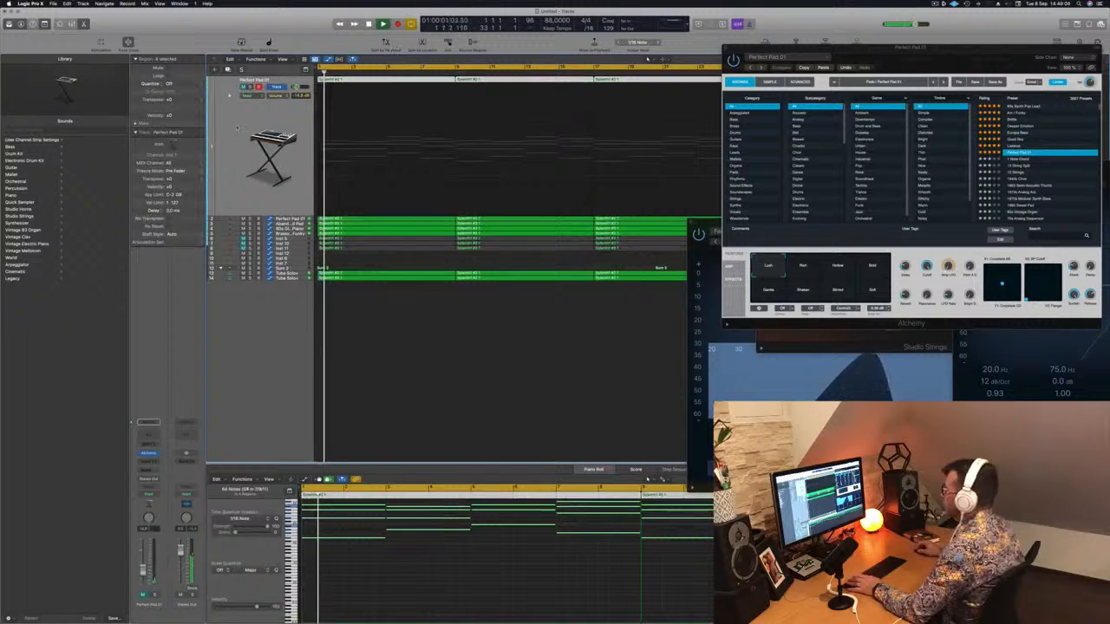
pyautogui.click(244, 87)
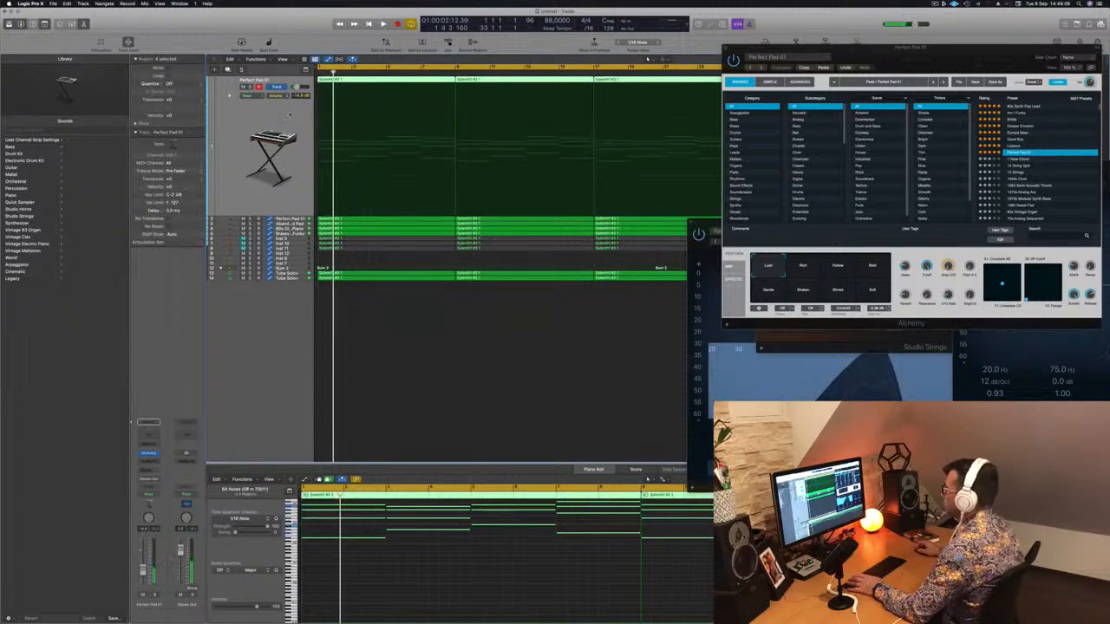
# Delete the first eight-bar region on the first Perfect Pad 01 track.
pyautogui.click(416, 115)
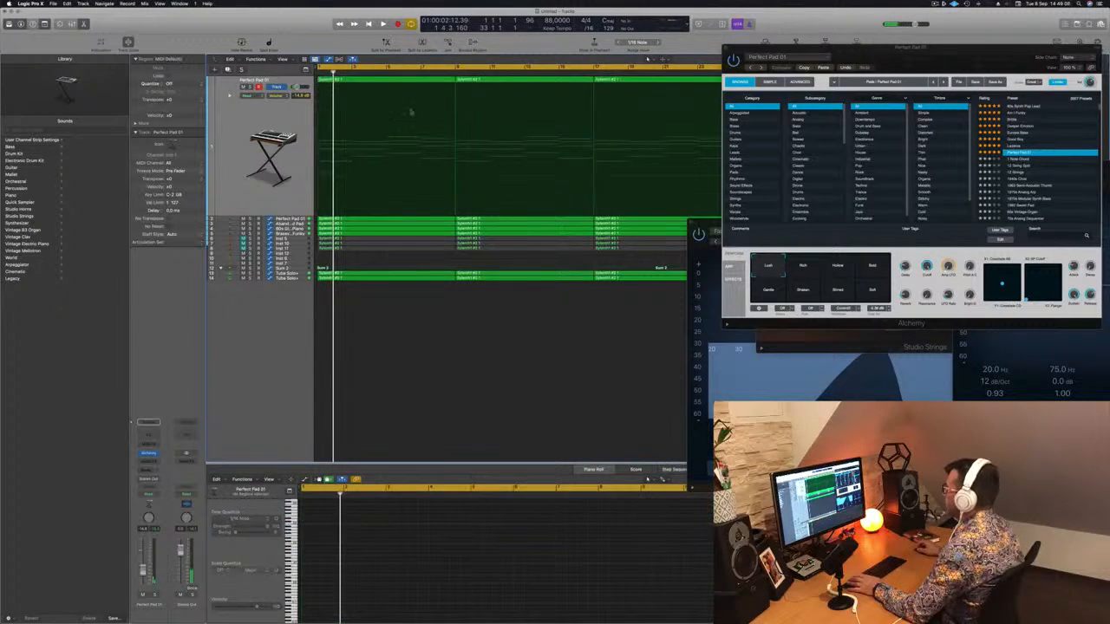
pyautogui.click(405, 79)
pyautogui.press('Delete')
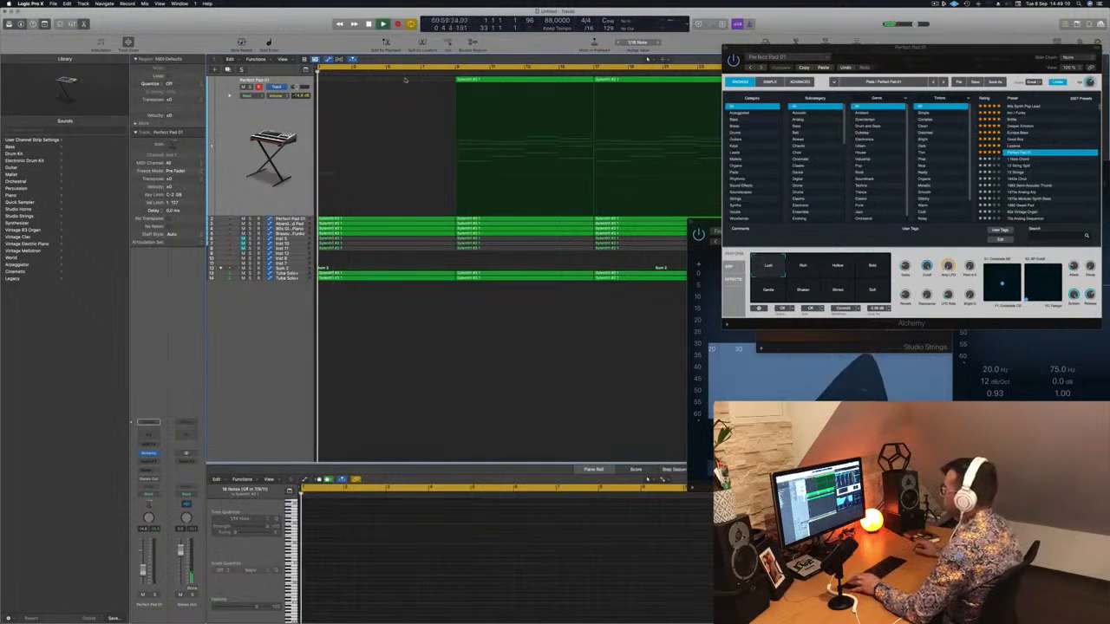
pyautogui.scroll(4, 421, 277)
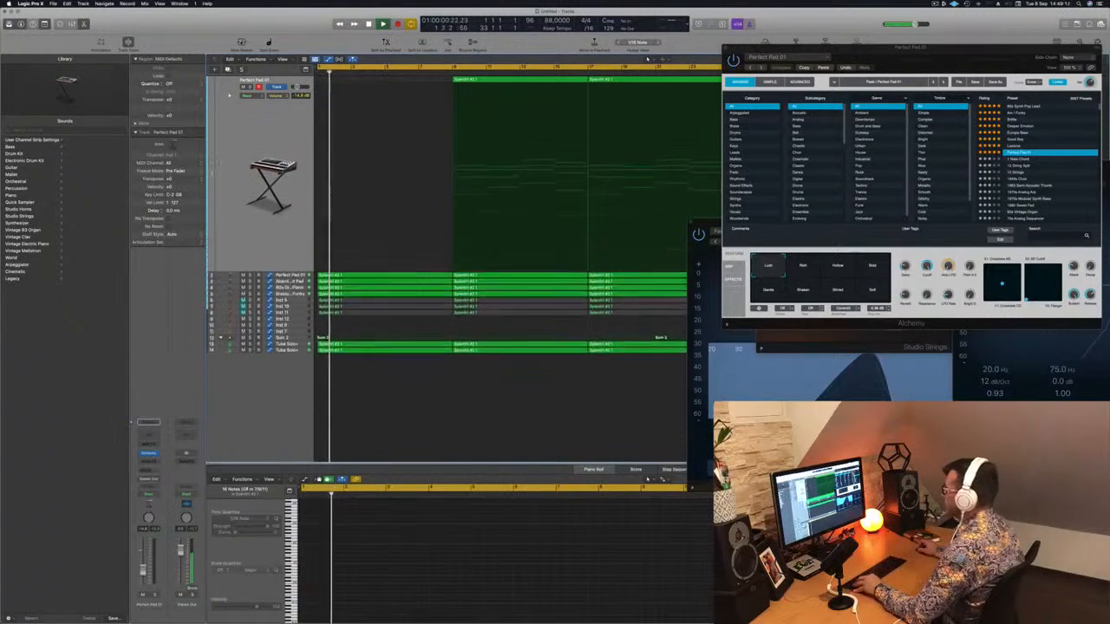
pyautogui.scroll(4, 422, 279)
# Audition the second Perfect Pad 01 track with a brief mute and a look at its Alchemy instrument window.
pyautogui.press('super+z')
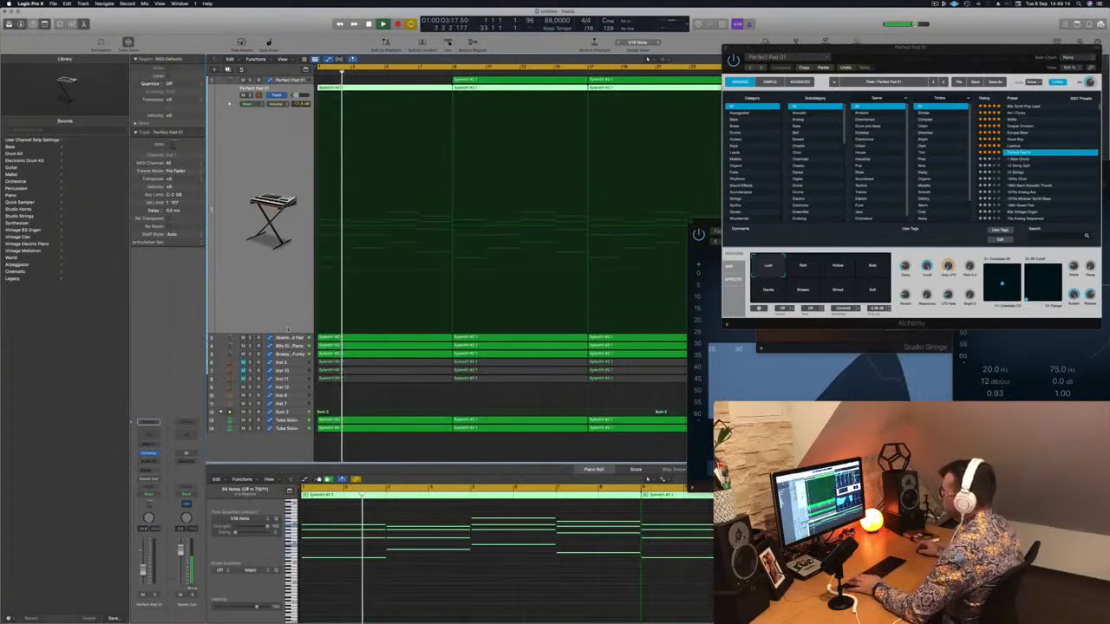
pyautogui.press('space')
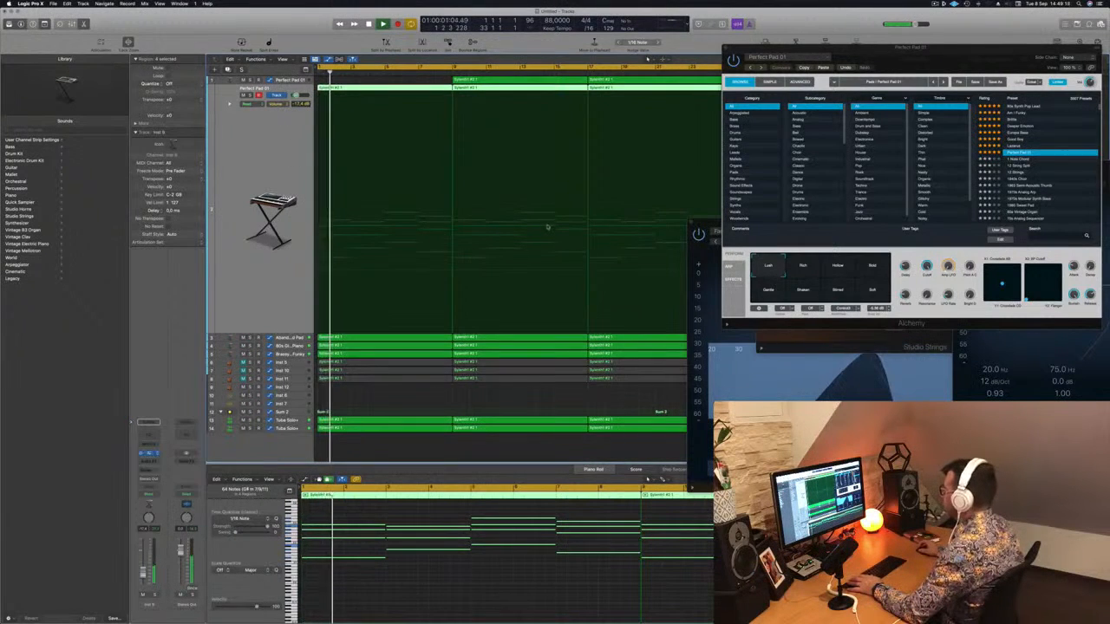
pyautogui.press('Return')
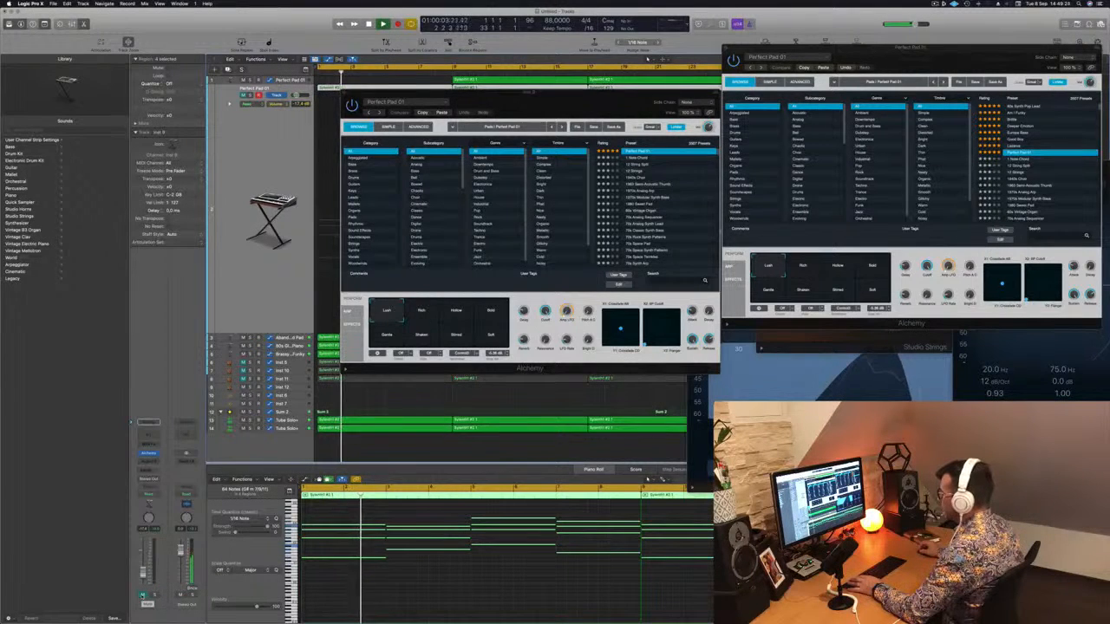
pyautogui.click(345, 93)
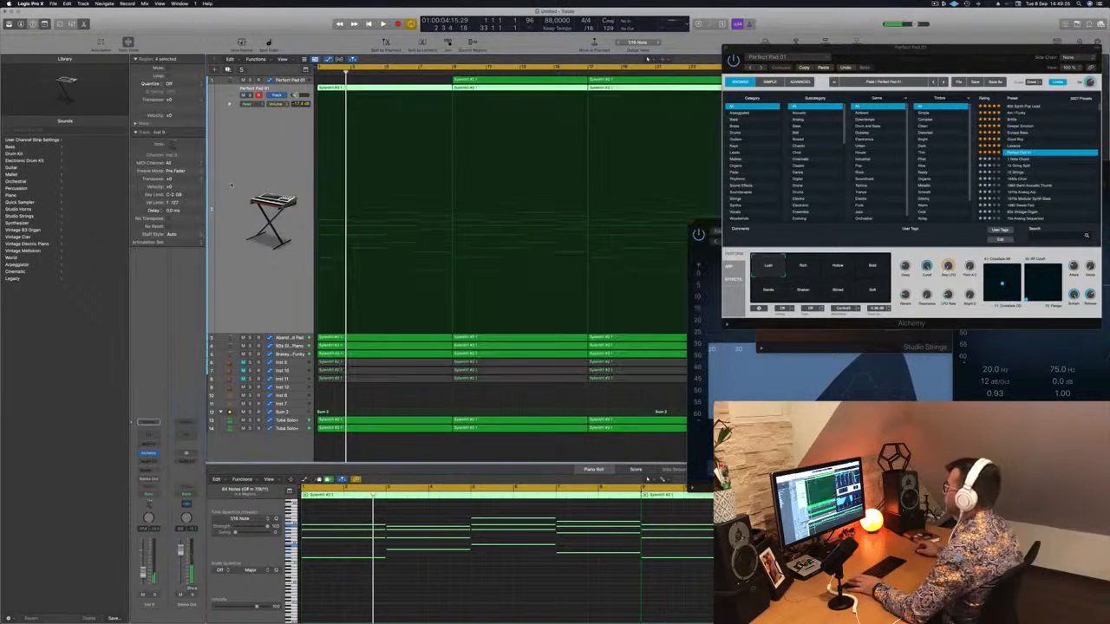
# Draw volume automation on the second Perfect Pad 01 track that rises from silence at the region start to bar 9, and play it.
pyautogui.click(454, 272)
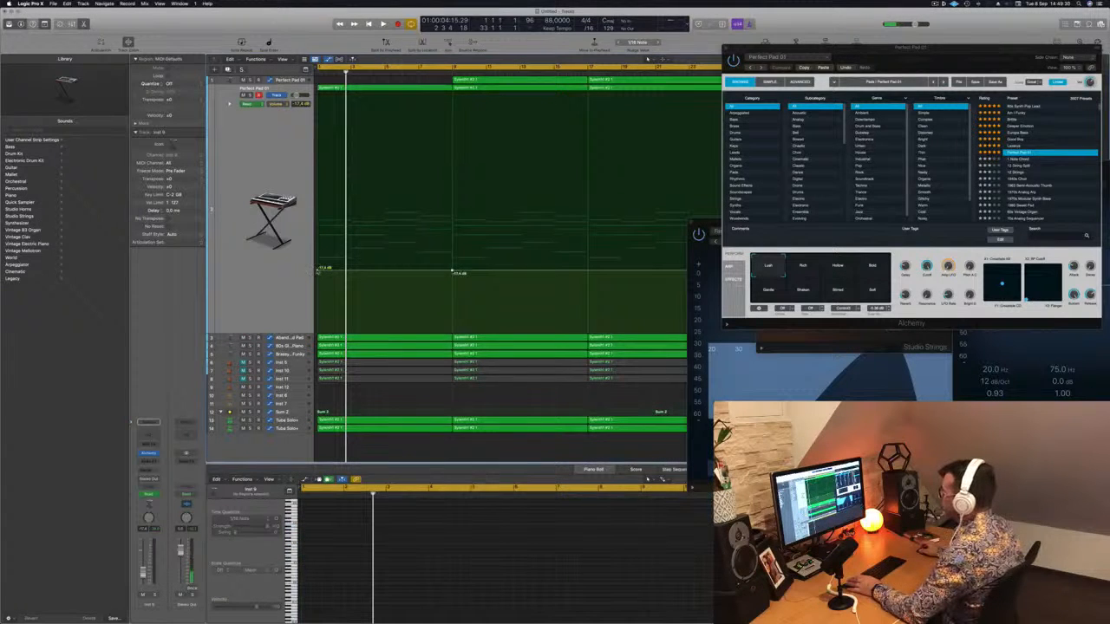
pyautogui.press('space')
pyautogui.press('super+Left')
pyautogui.press('super+Left')
pyautogui.press('super+Left')
pyautogui.press('super+Left')
pyautogui.press('super+Right')
pyautogui.press('super+Right')
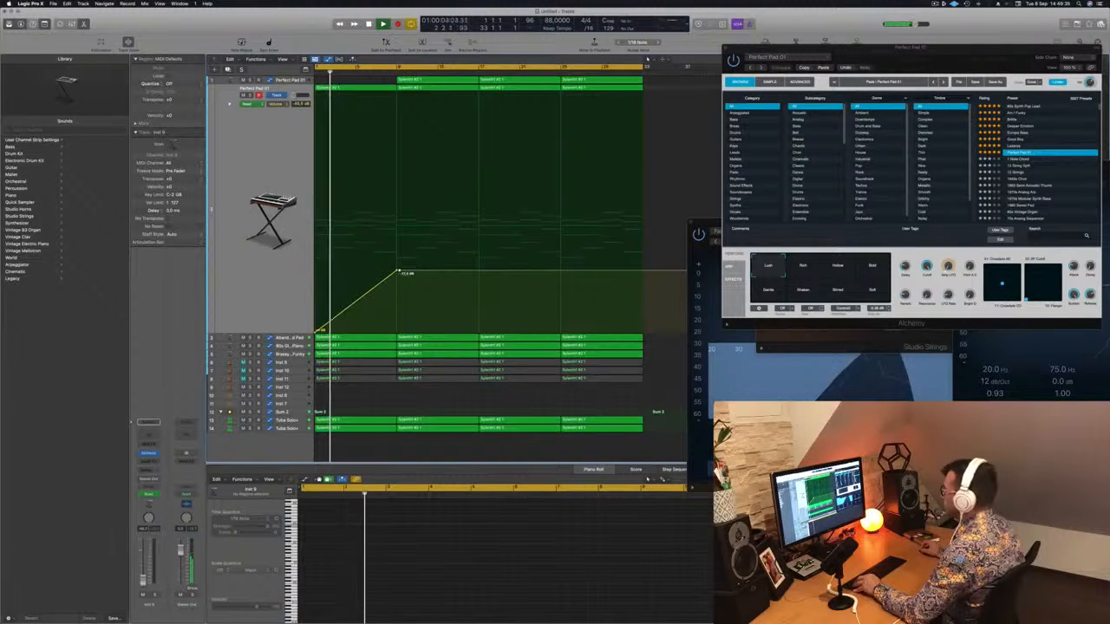
# Drop the second pad track's volume automation at bar 9 and ramp it up again to a higher point at bar 17.
pyautogui.moveTo(401, 272); pyautogui.dragTo(402, 302)
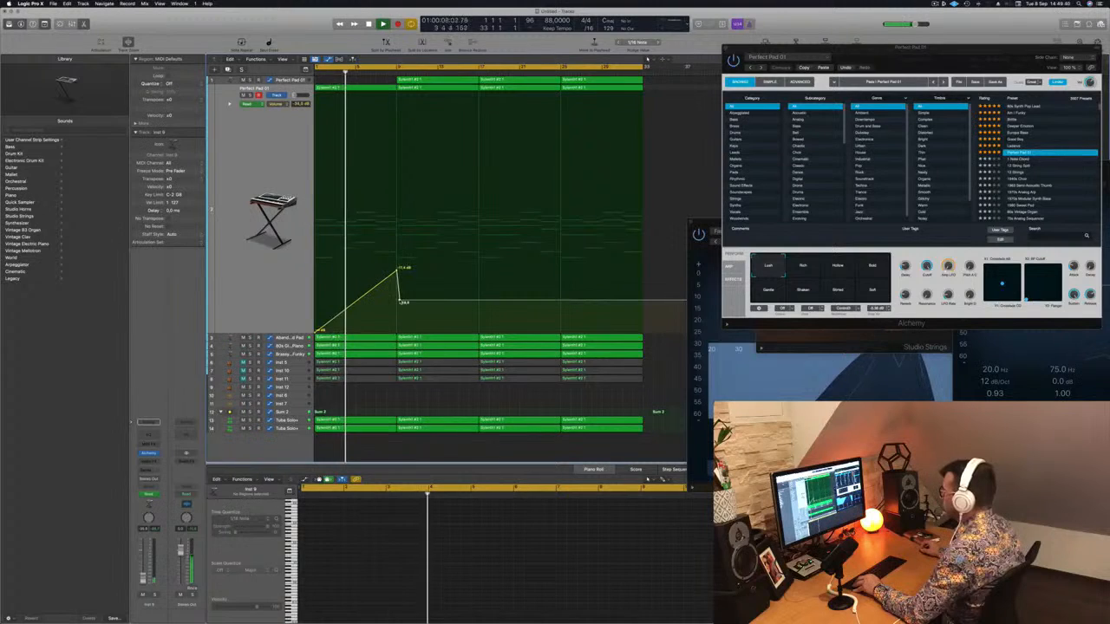
pyautogui.press('Return')
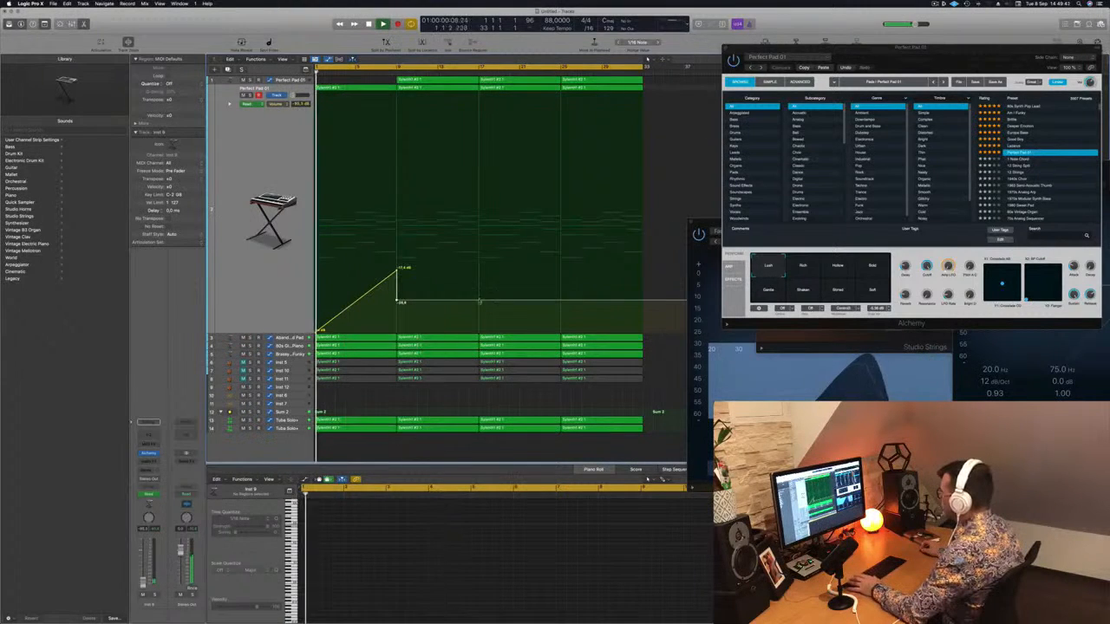
pyautogui.moveTo(479, 303); pyautogui.dragTo(479, 260)
pyautogui.press('Return')
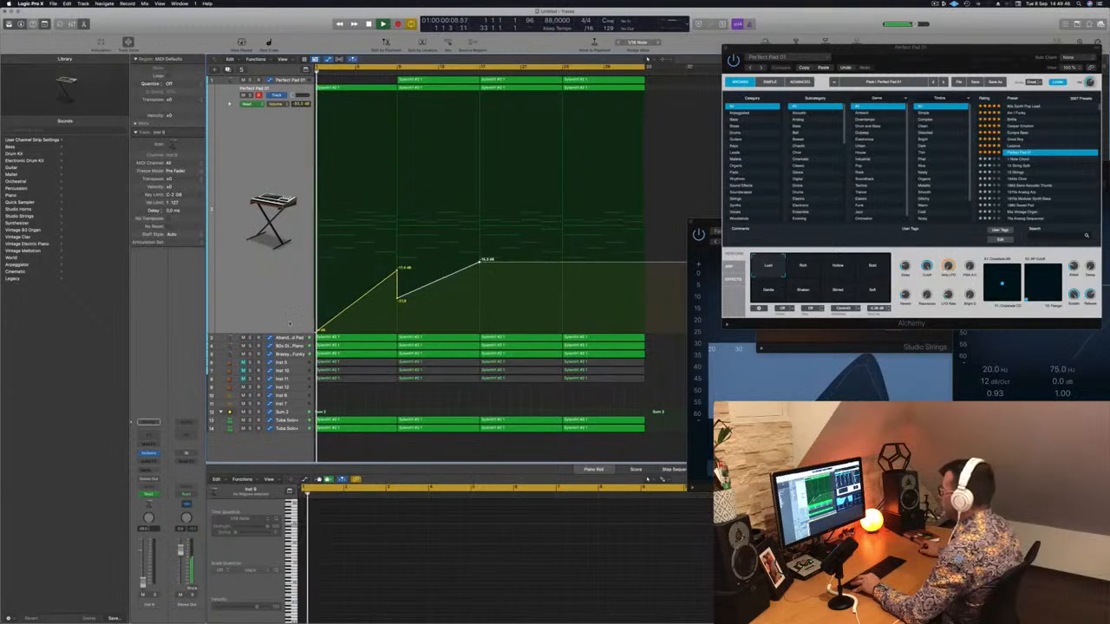
# Remove the bar 5 point from the Sum 2 stack's volume automation to make one straight rise to bar 9.
pyautogui.scroll(5, 290, 323)
pyautogui.scroll(-1, 294, 364)
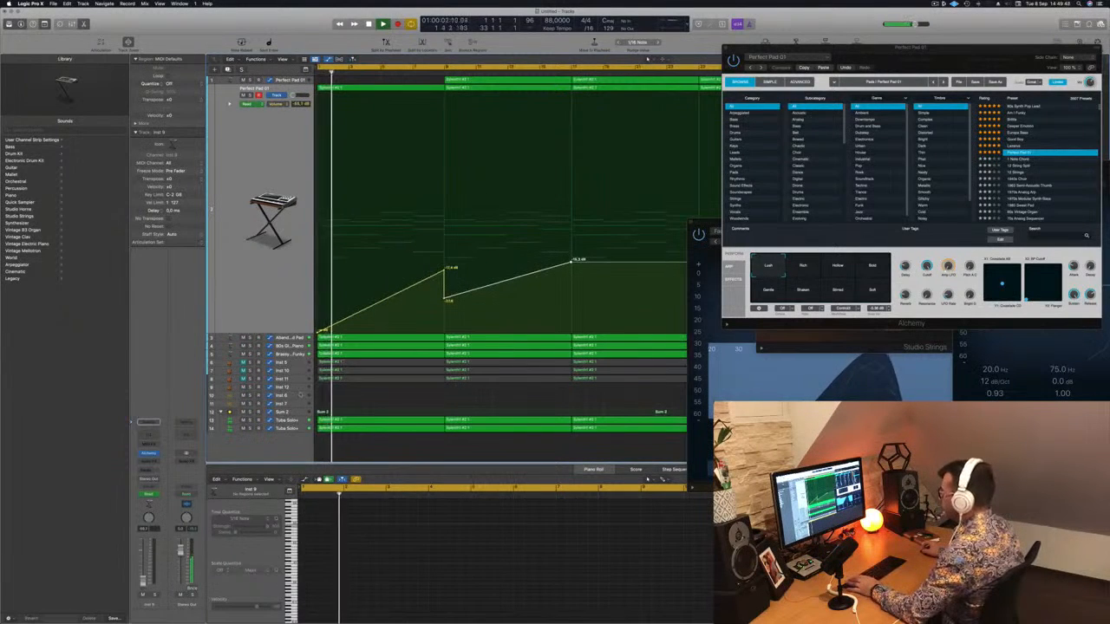
pyautogui.click(298, 412)
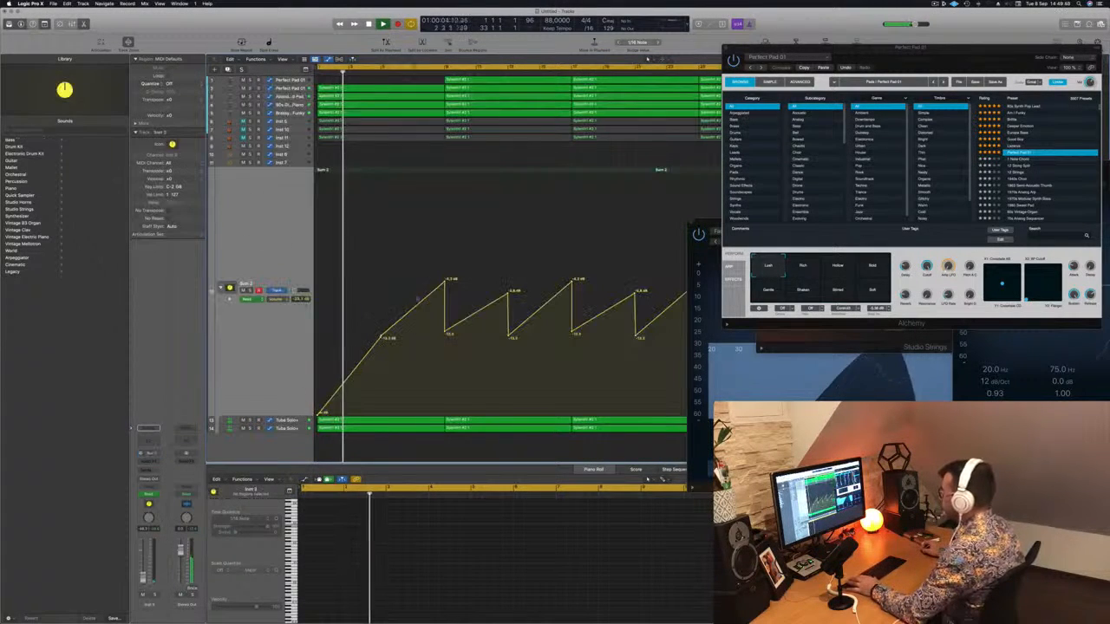
pyautogui.click(381, 339)
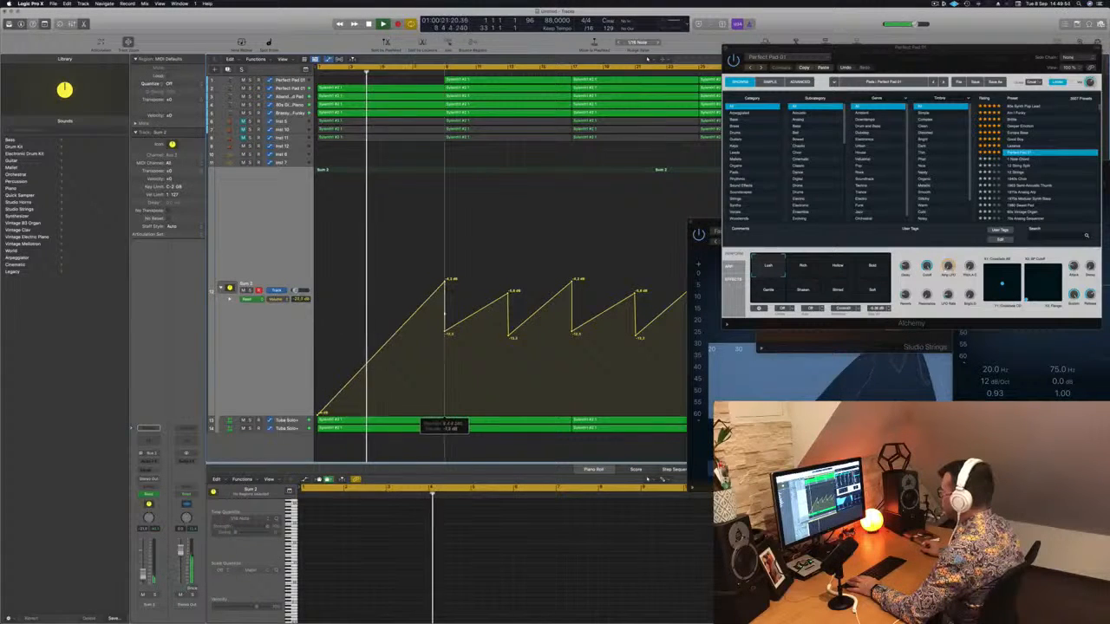
# Lower the Sum 2 stack's volume automation peak at bar 9, drop it to silence there without a stray point, and play from the start.
pyautogui.moveTo(444, 280); pyautogui.dragTo(445, 414)
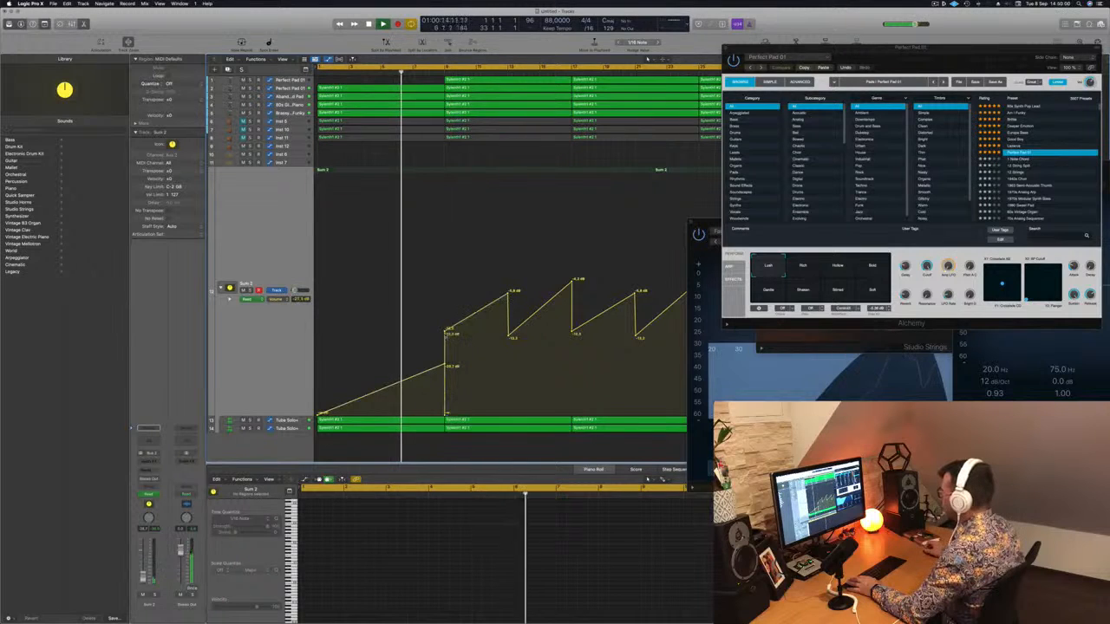
pyautogui.click(446, 333)
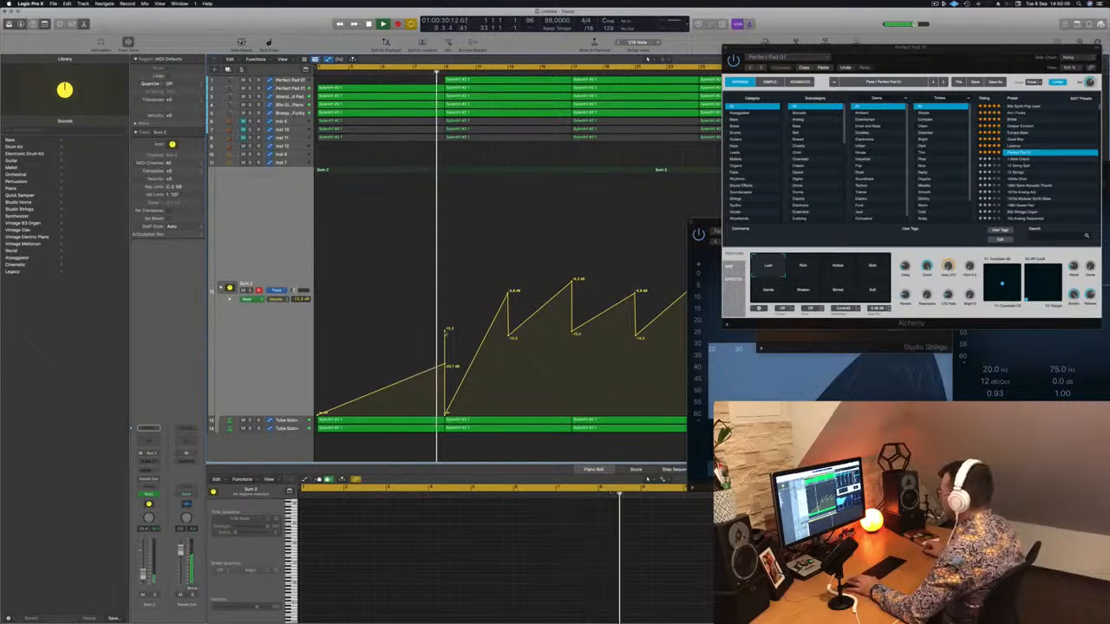
pyautogui.press('space')
pyautogui.click(448, 415)
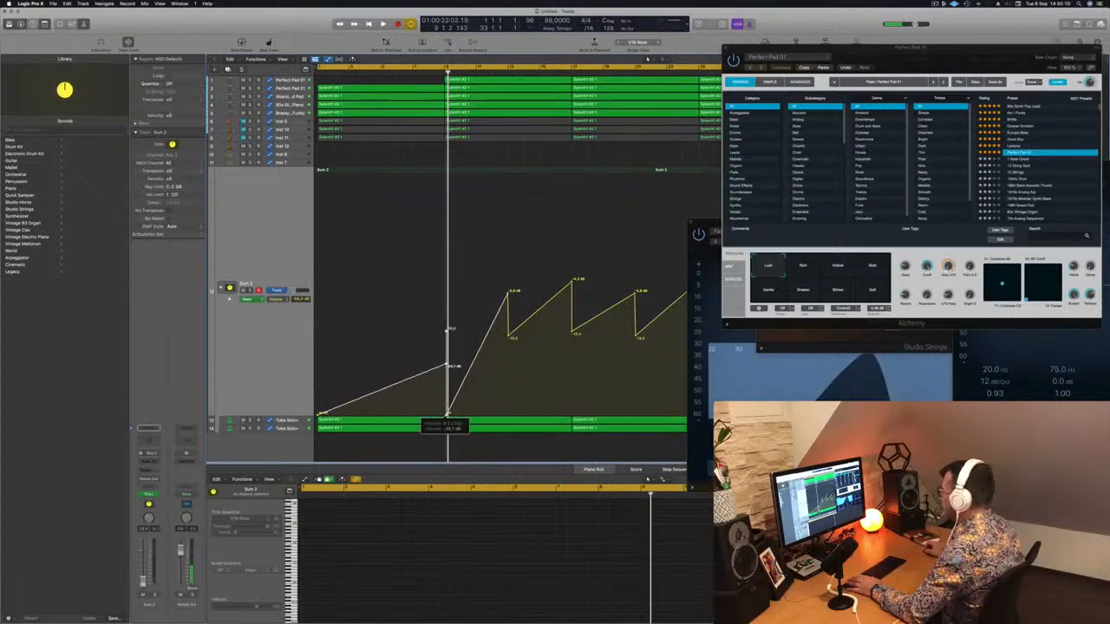
pyautogui.click(447, 330)
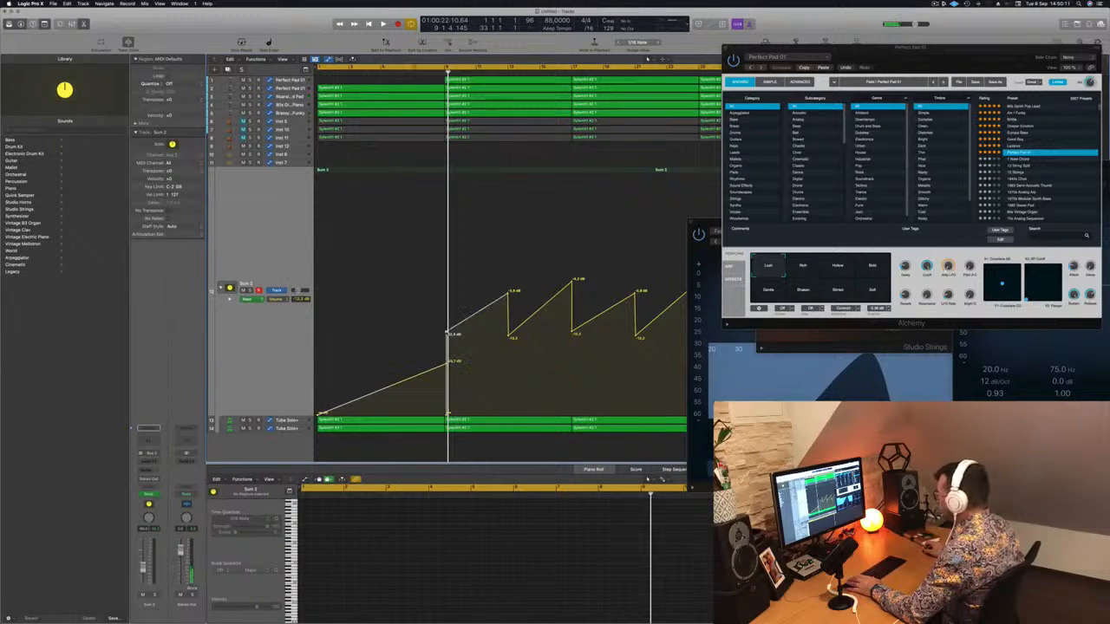
pyautogui.press('Delete')
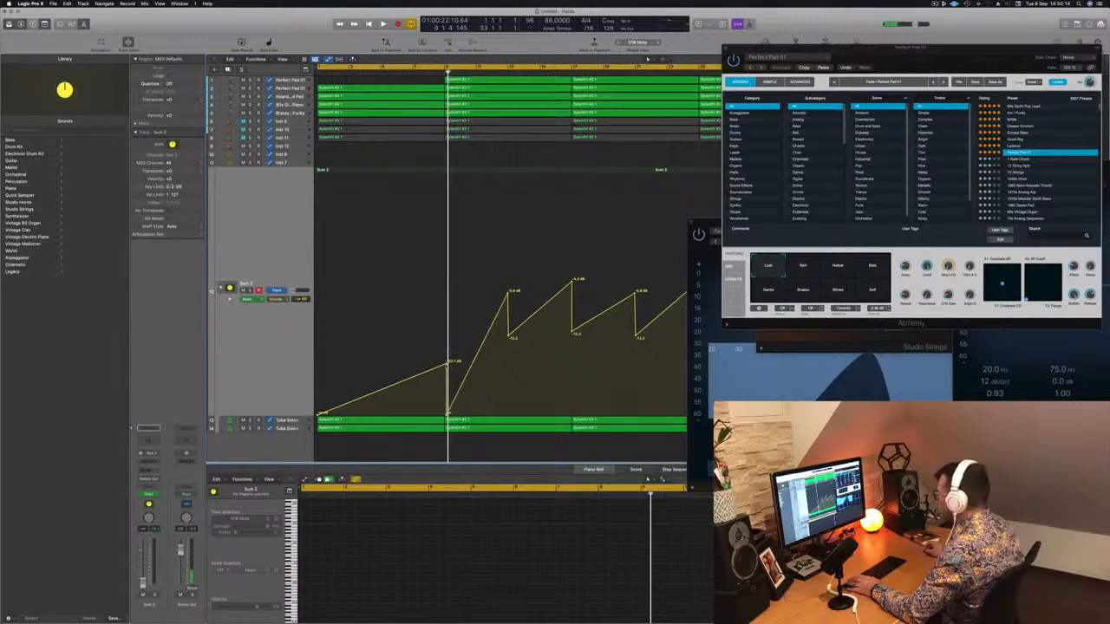
pyautogui.click(447, 414)
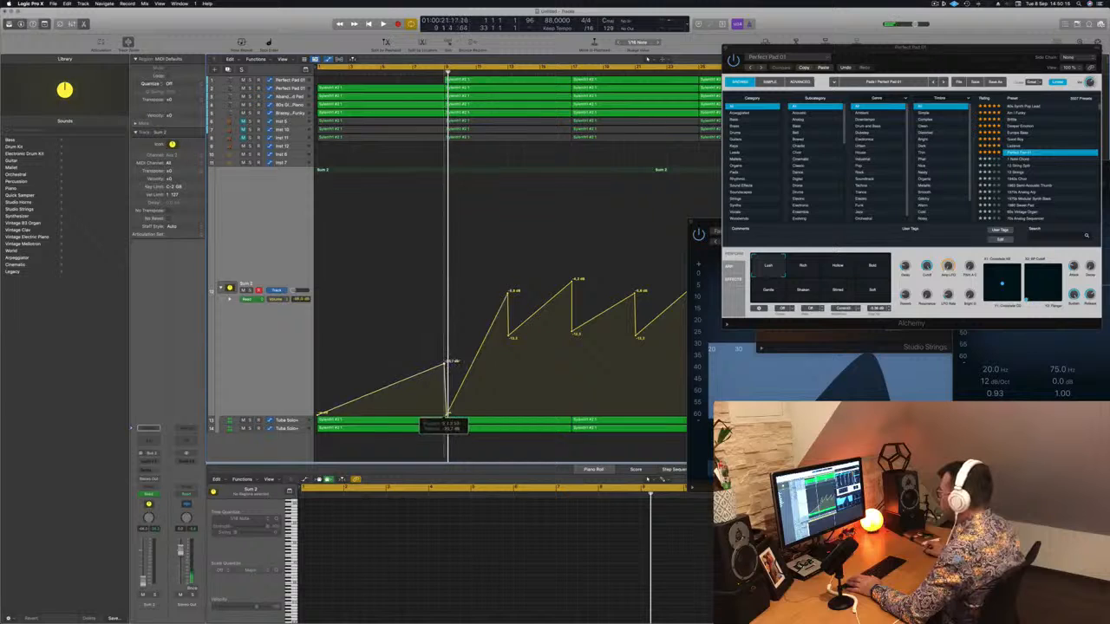
pyautogui.press('Return')
pyautogui.press('space')
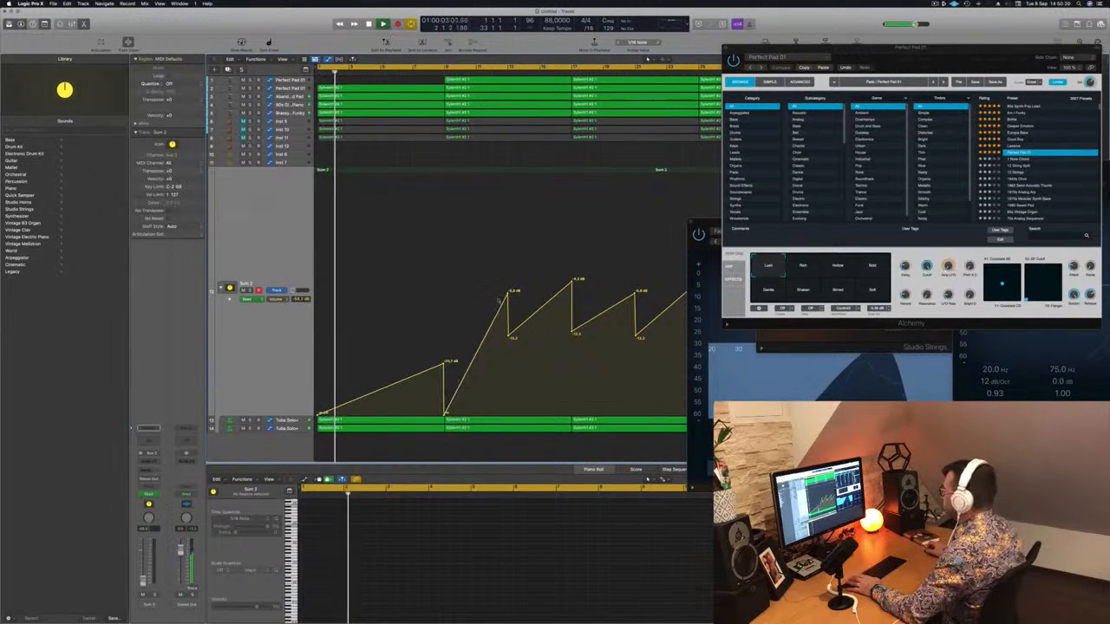
# Reshape the Sum 2 volume automation into one long rise from silence at bar 9 to bar 17, and replay from the start.
pyautogui.click(508, 294)
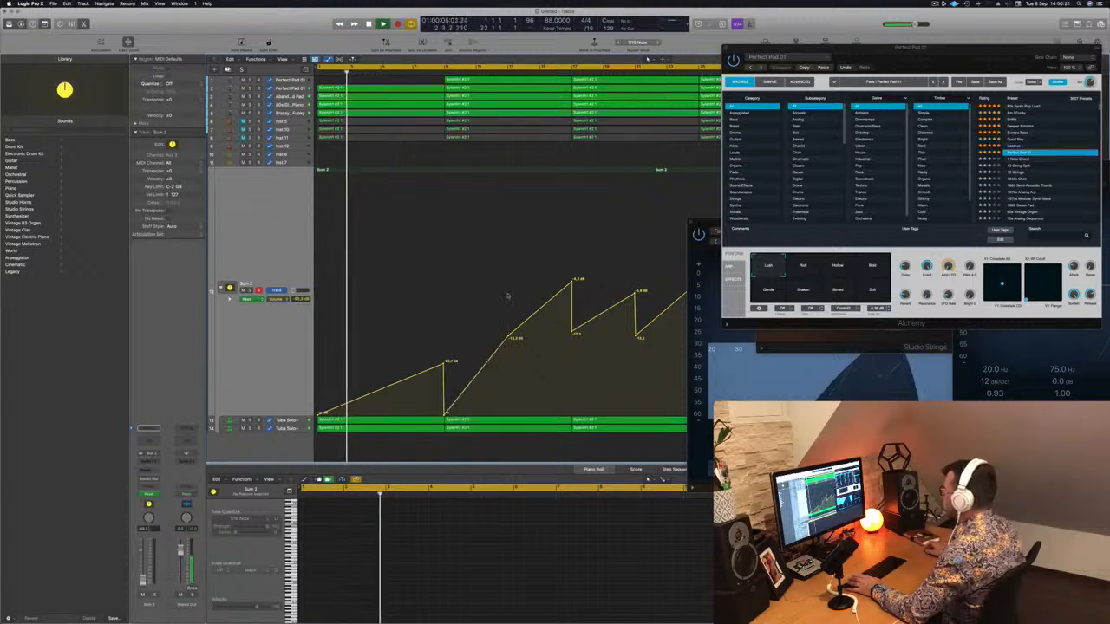
pyautogui.moveTo(510, 337); pyautogui.dragTo(574, 351)
pyautogui.press('super+Left')
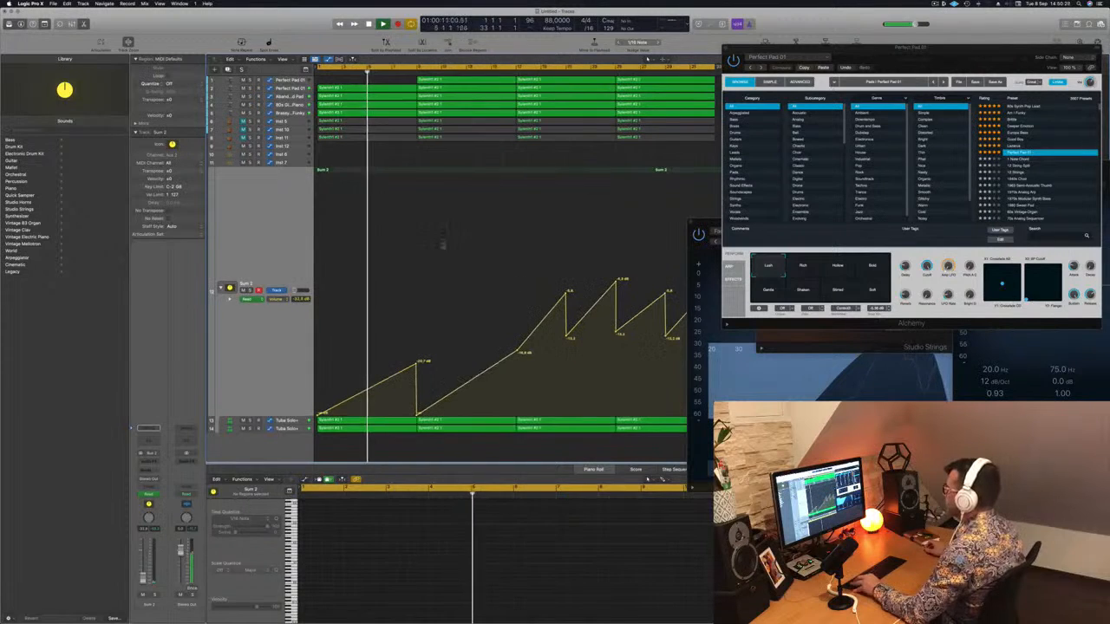
pyautogui.scroll(1, 442, 248)
pyautogui.press('Return')
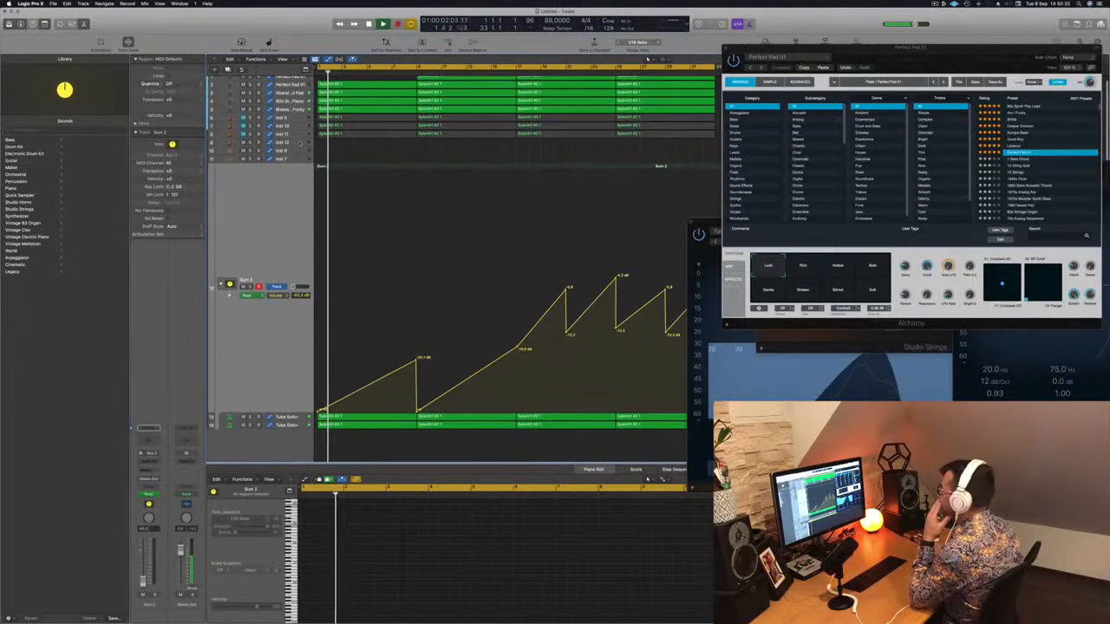
# Audition the Brassy and Funky track and the 80s Glossy Electric Piano track by briefly soloing each one.
pyautogui.click(300, 113)
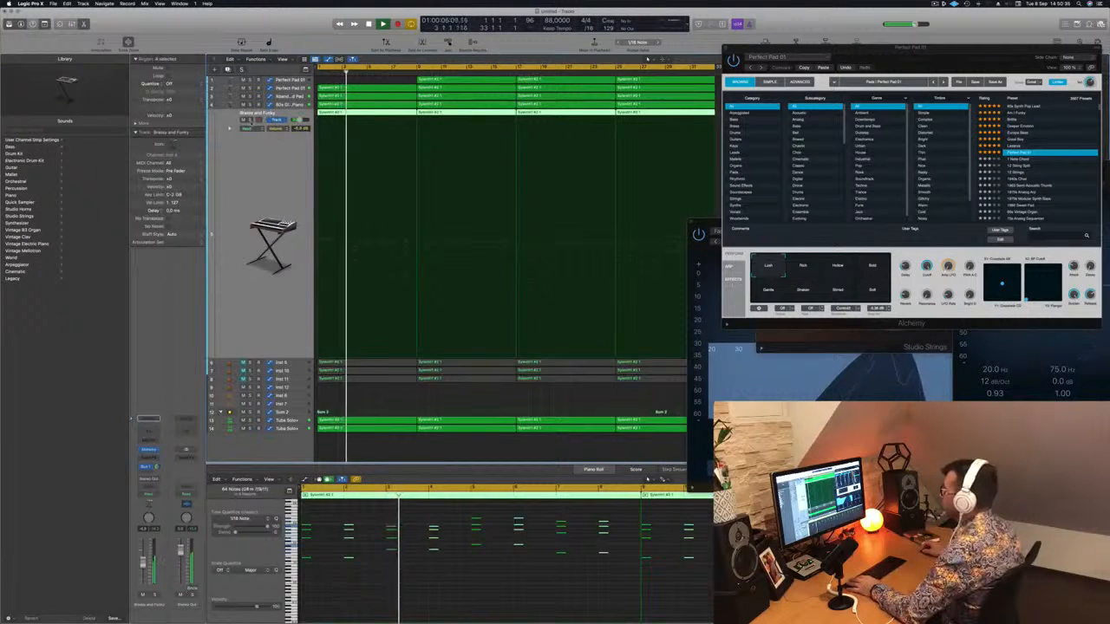
pyautogui.press('s')
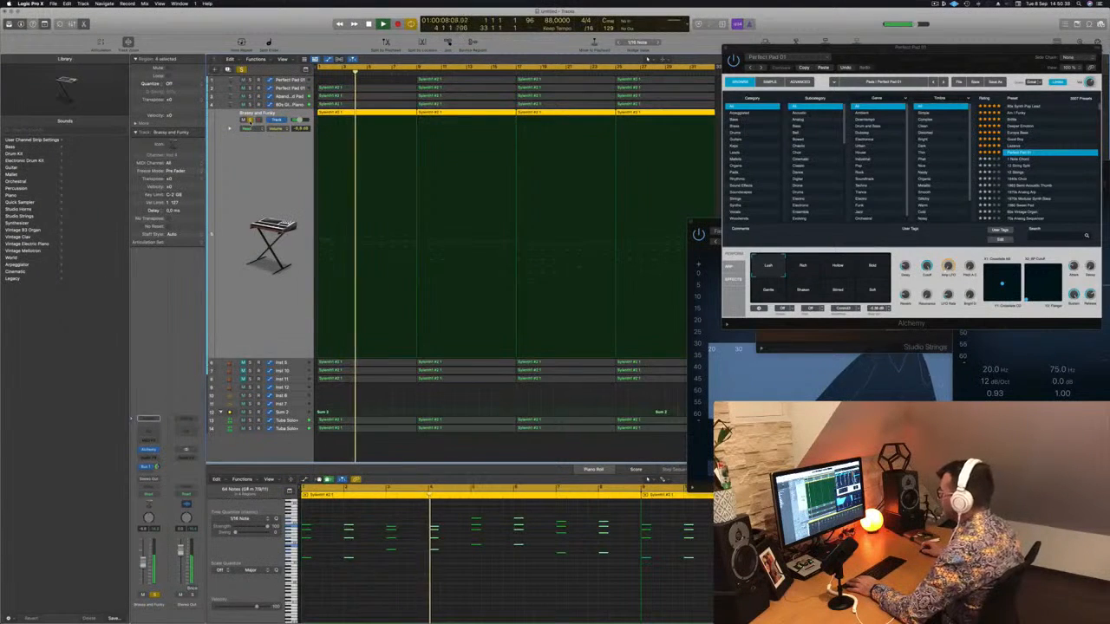
pyautogui.press('s')
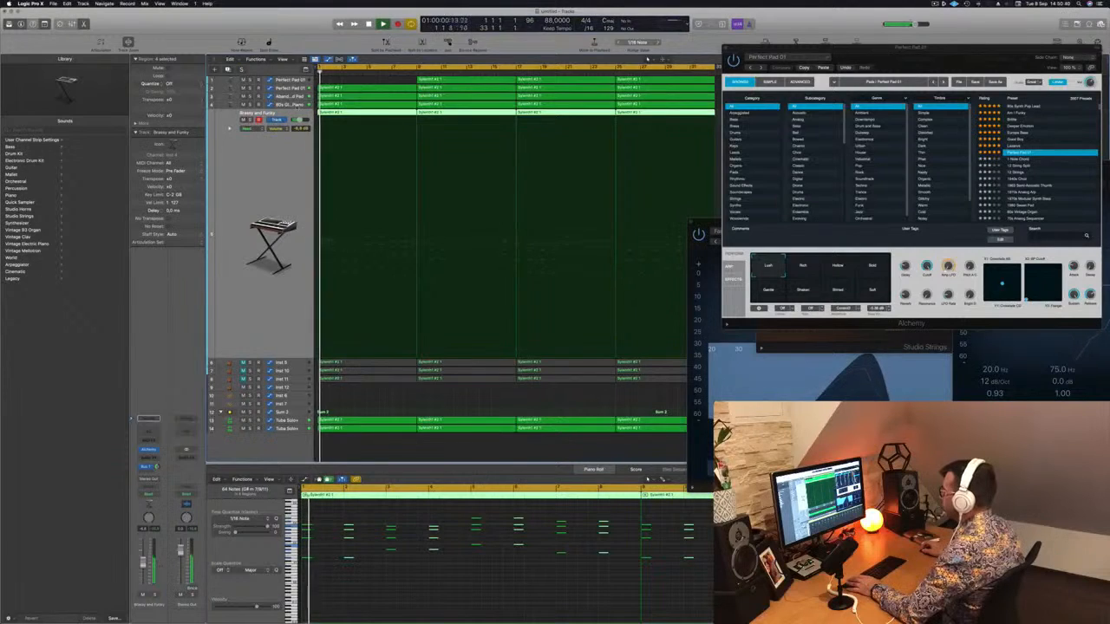
pyautogui.press('Up')
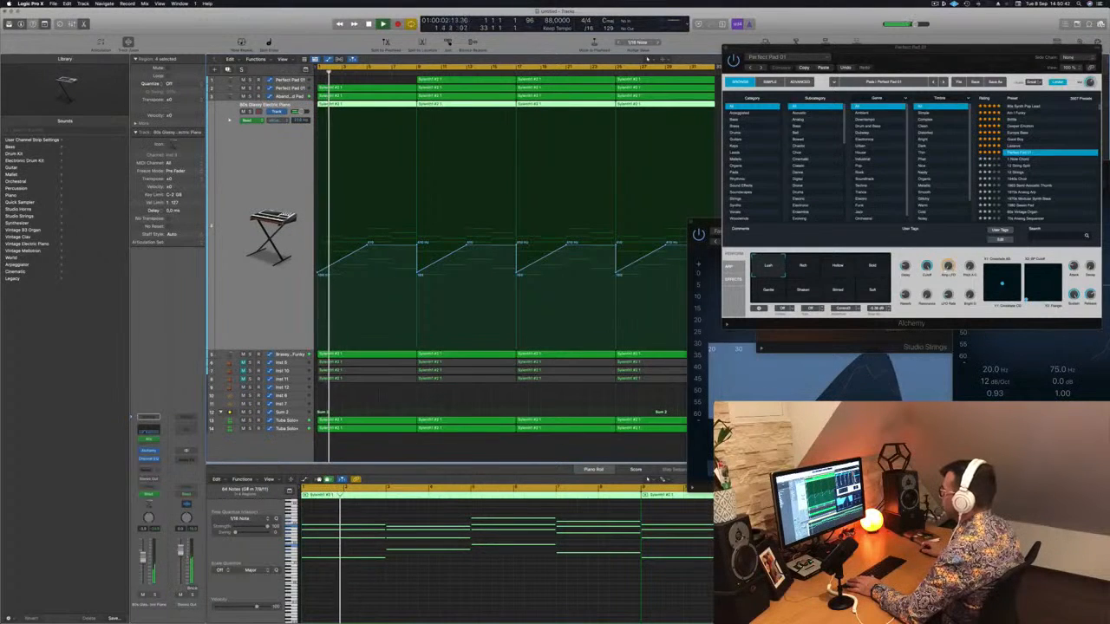
pyautogui.press('s')
pyautogui.press('s')
pyautogui.press('Return')
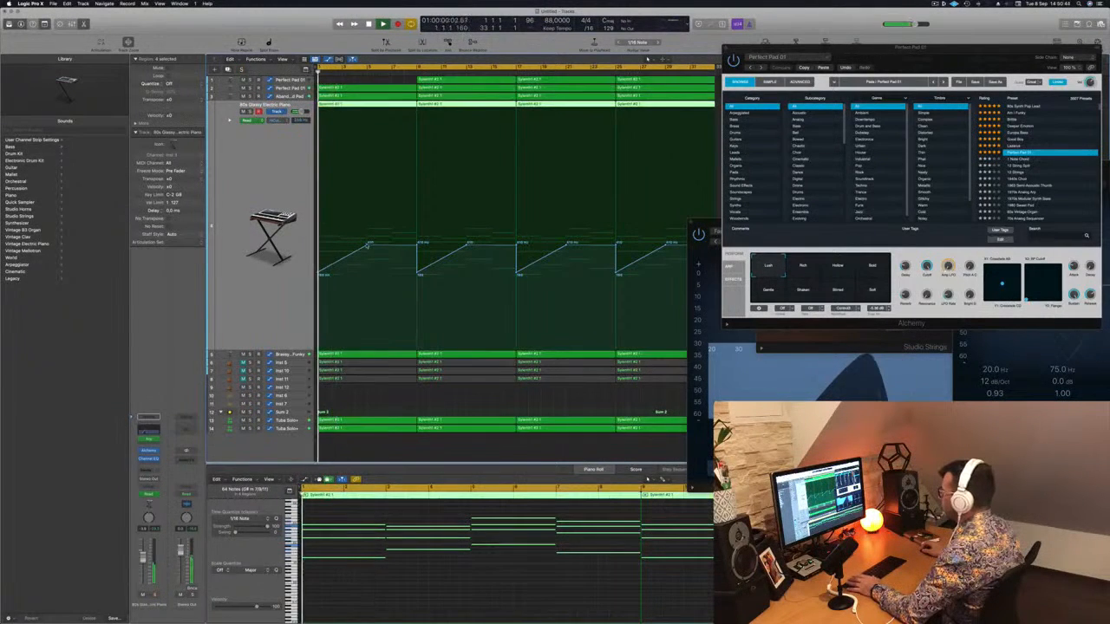
# Reshape the electric piano's filter automation to start lower and rise in one line to bar 9, removing the points at bars 5 and 9.
pyautogui.click(366, 245)
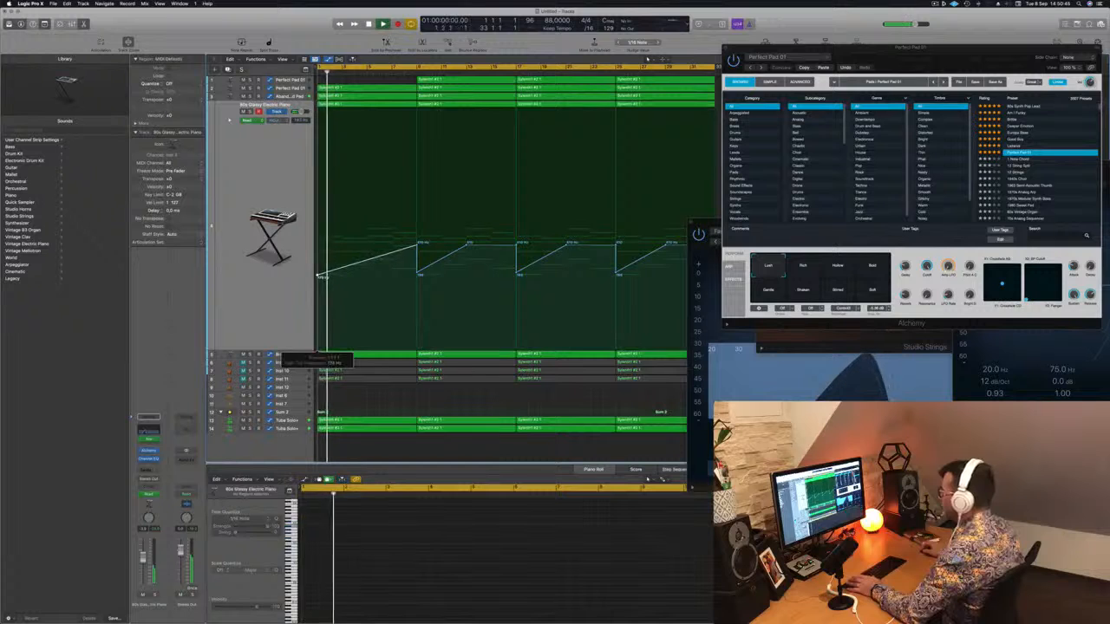
pyautogui.moveTo(320, 287); pyautogui.dragTo(319, 311)
pyautogui.doubleClick(417, 246)
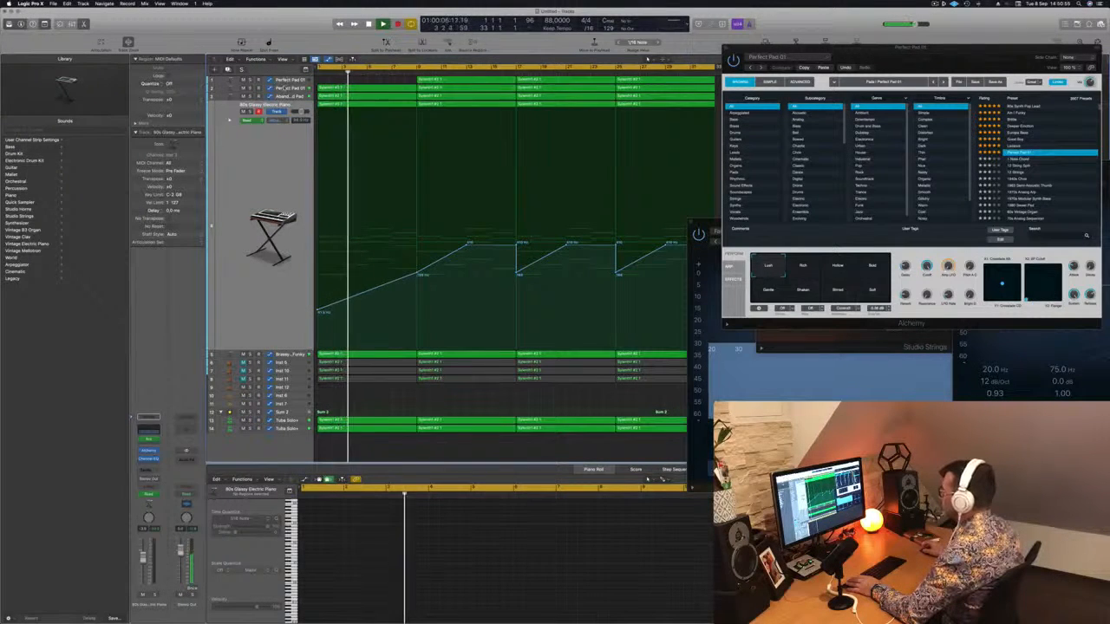
# Check the second Perfect Pad 01 and Abandoned Pad tracks, and delete the three muted Inst tracks' regions before bar 17.
pyautogui.click(290, 88)
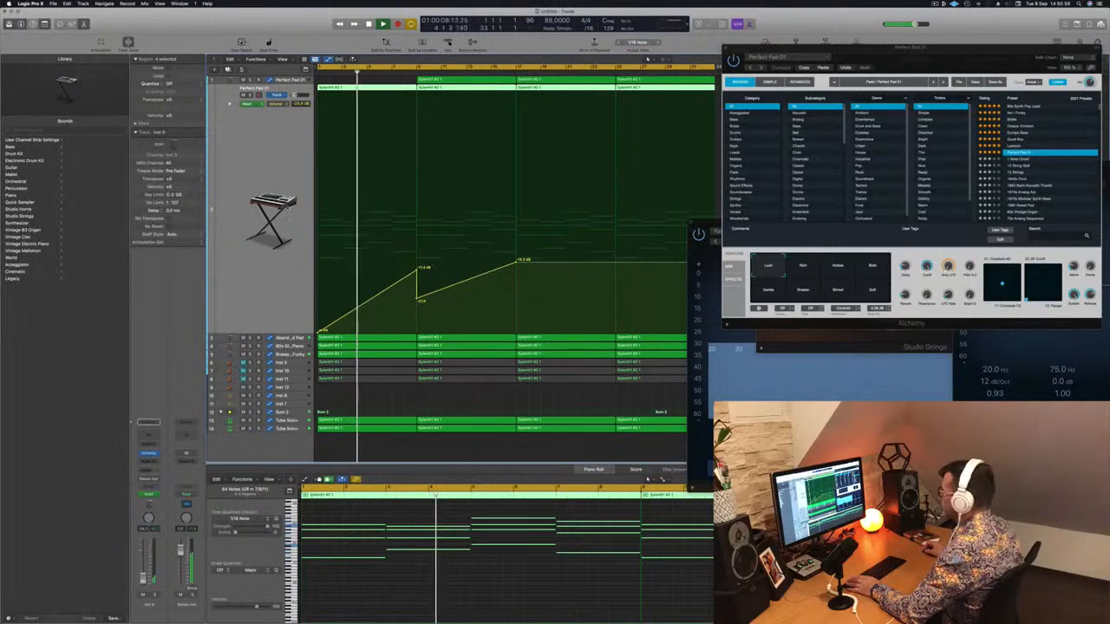
pyautogui.press('Down')
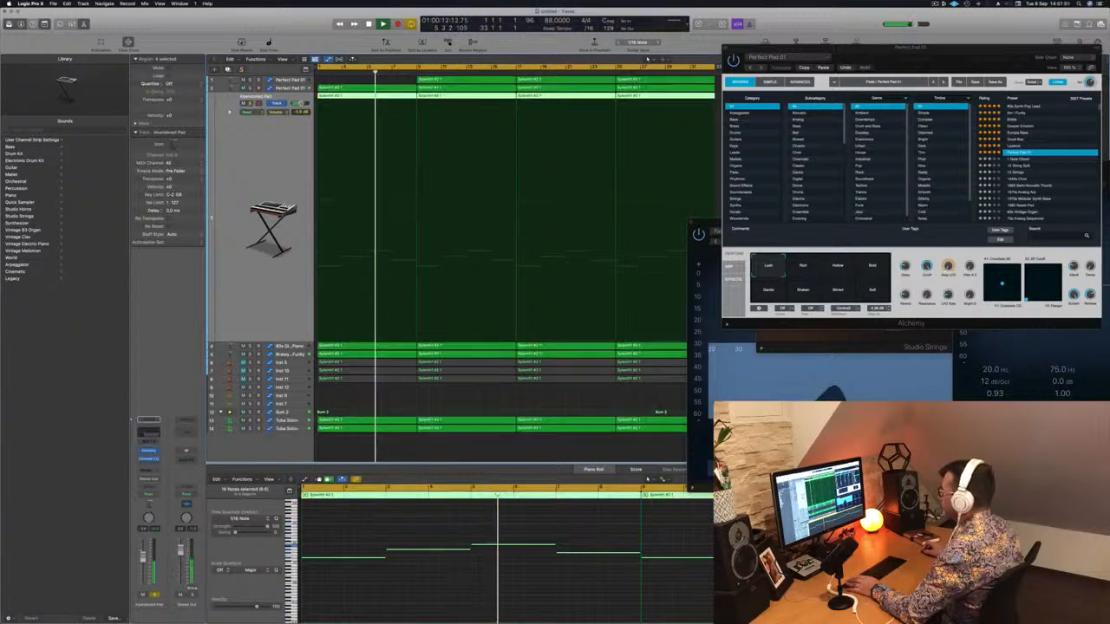
pyautogui.press('super+Left')
pyautogui.moveTo(339, 396); pyautogui.dragTo(355, 365)
pyautogui.press('Delete')
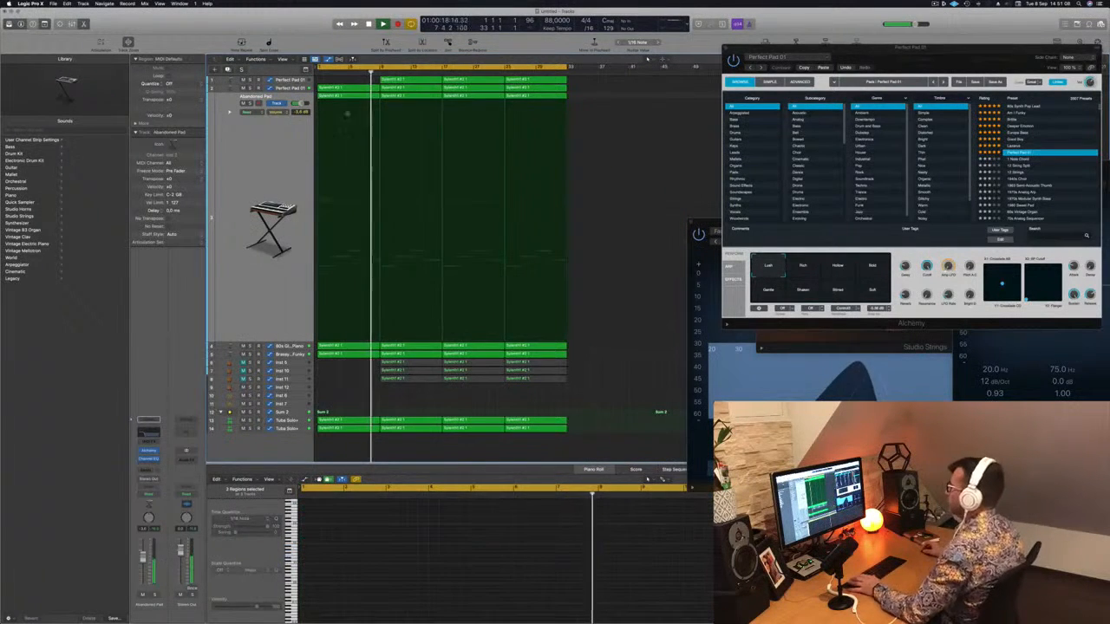
pyautogui.moveTo(409, 383); pyautogui.dragTo(415, 369)
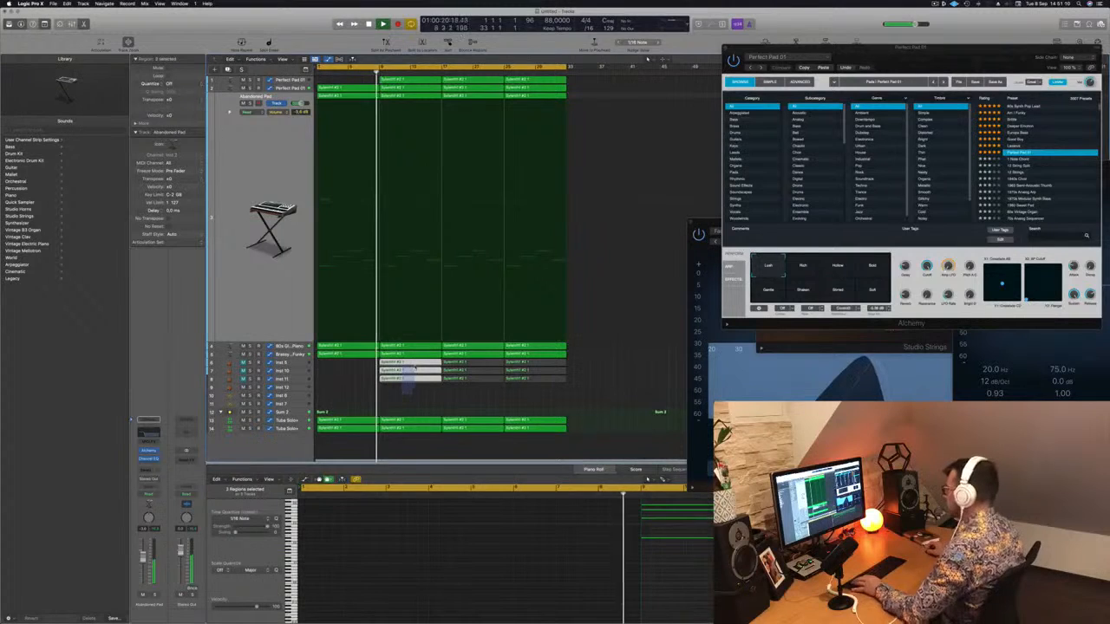
pyautogui.press('Delete')
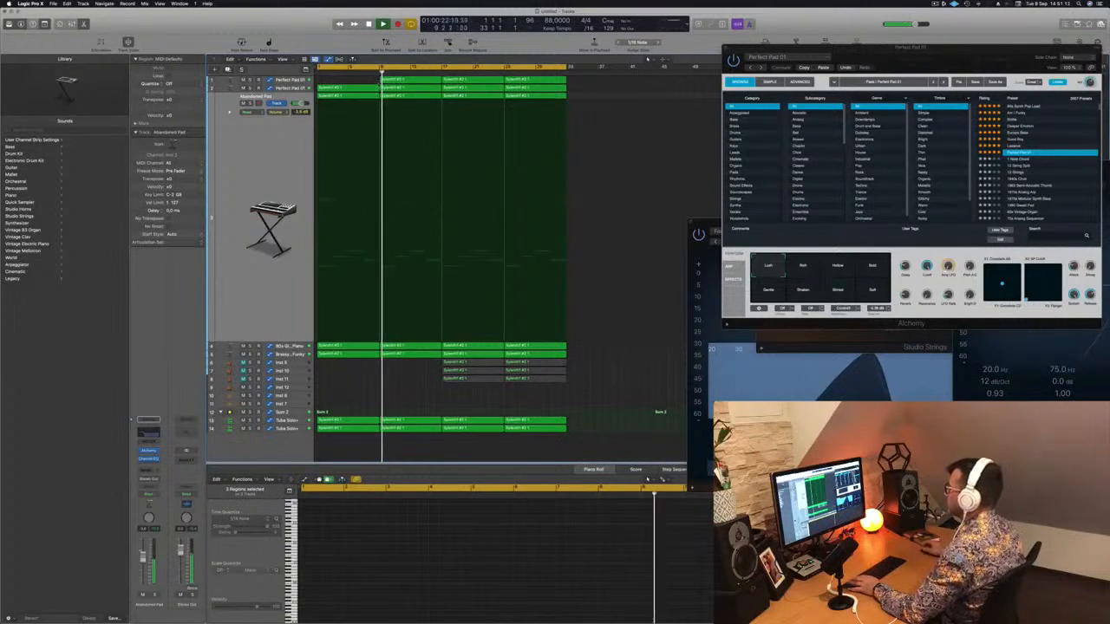
# Duplicate the first Perfect Pad 01 track and try out notes on the copy with Musical Typing.
pyautogui.click(293, 79)
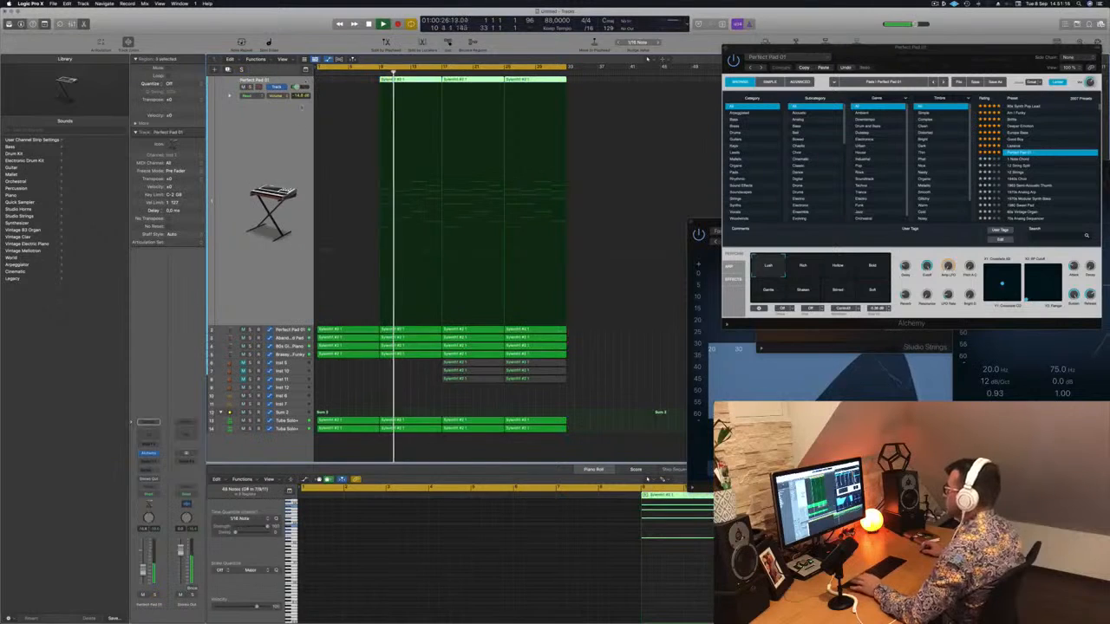
pyautogui.press('super+d')
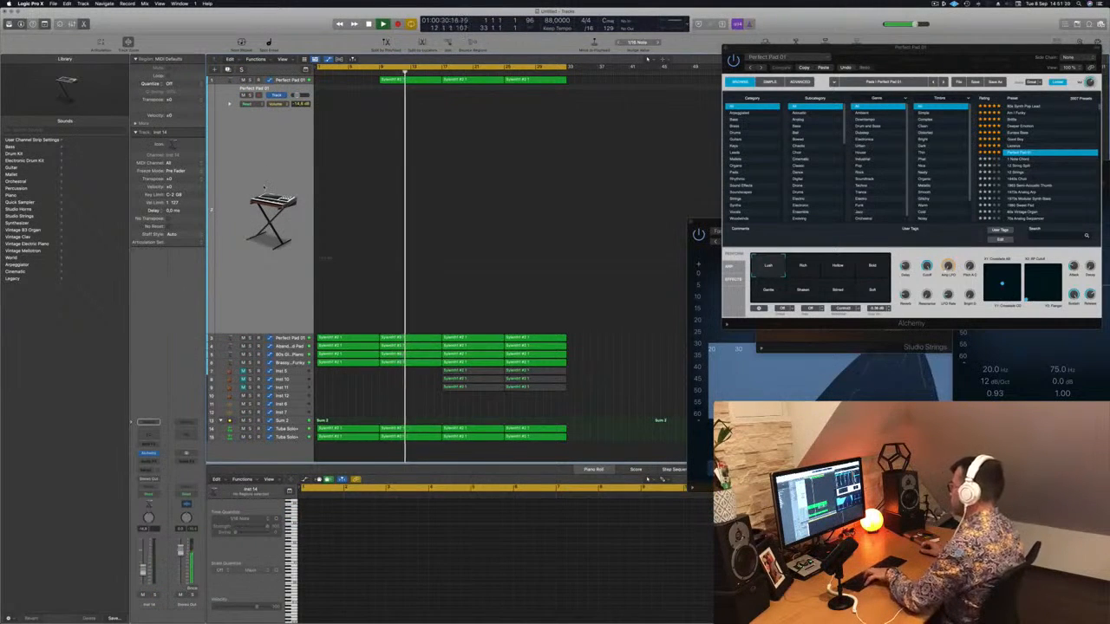
pyautogui.press('super+k')
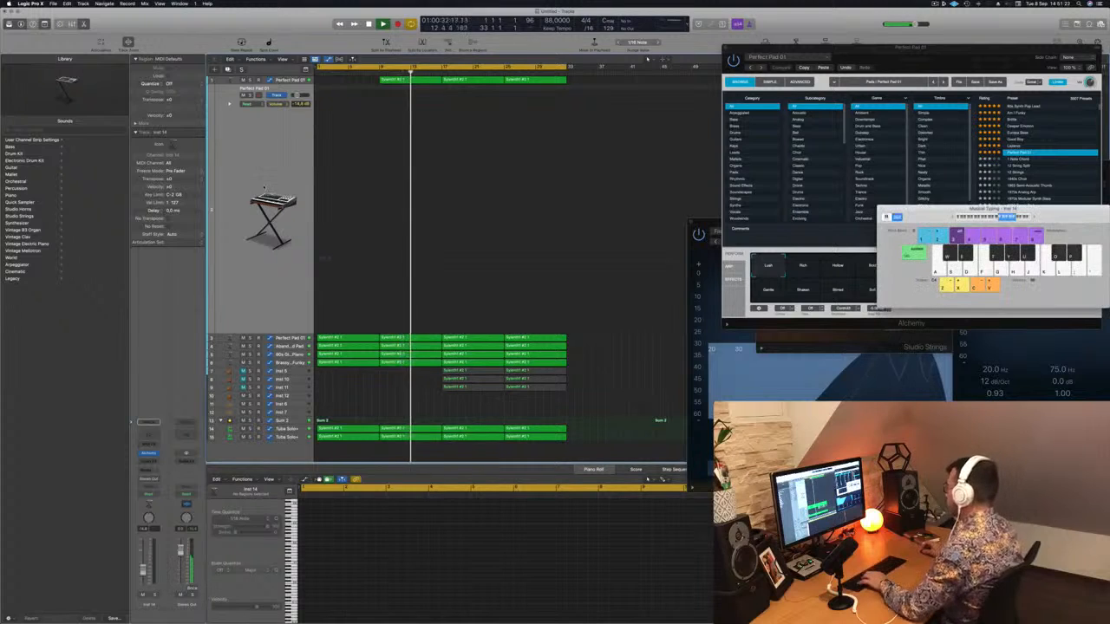
pyautogui.moveTo(993, 227); pyautogui.dragTo(869, 227)
pyautogui.press('f')
pyautogui.press('g')
pyautogui.press('f')
pyautogui.press('g')
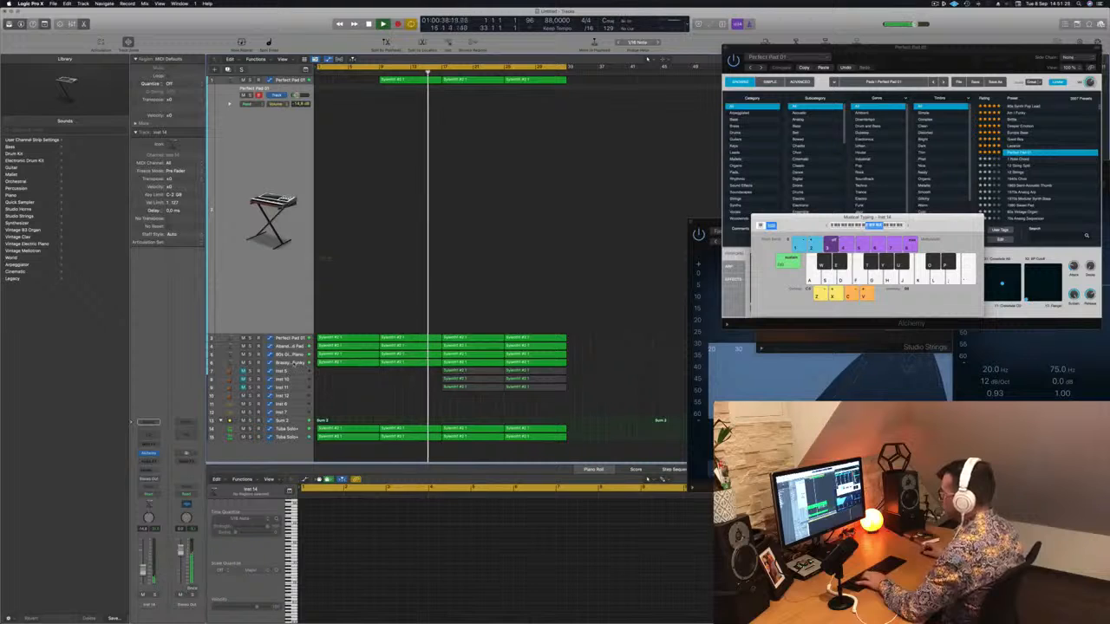
# Duplicate the Brassy and Funky track, try a note on the copy, and view the notes of the original's first region.
pyautogui.click(297, 363)
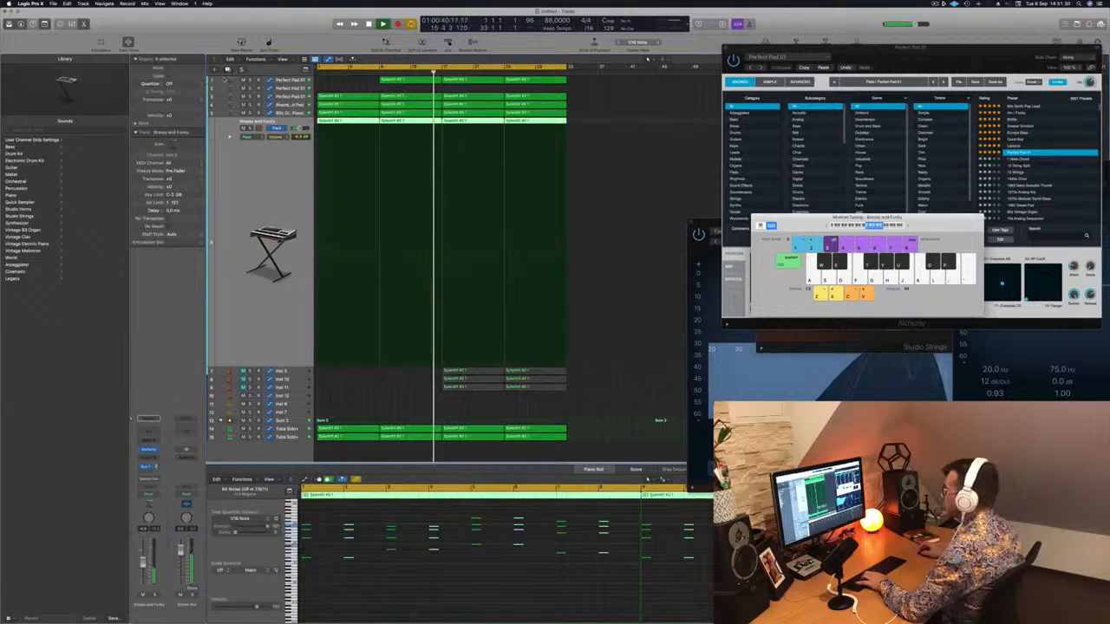
pyautogui.click(318, 271)
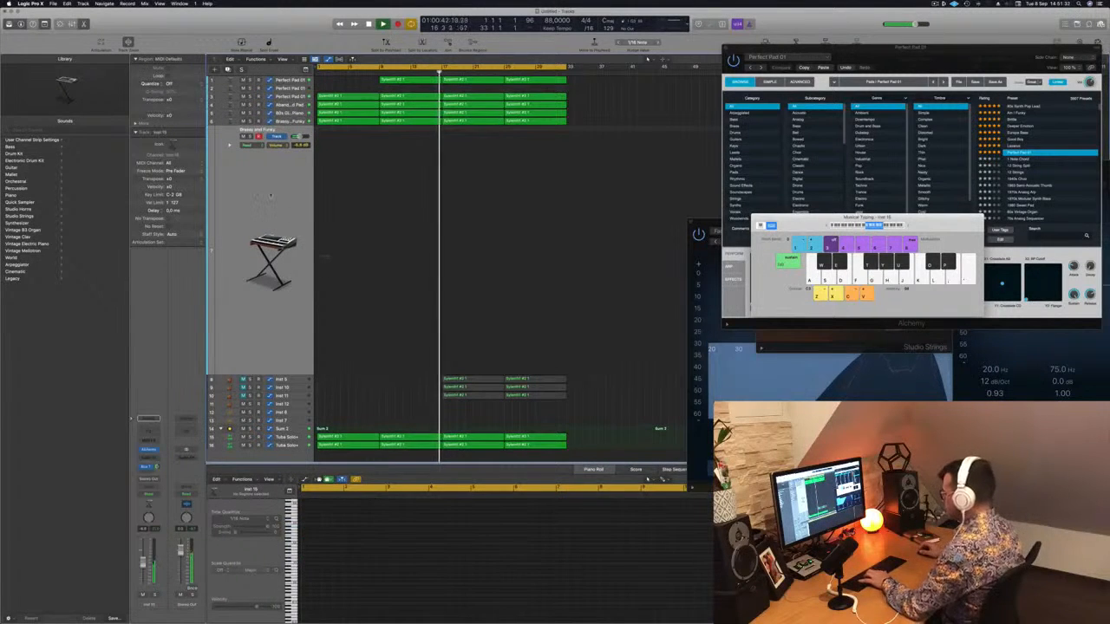
pyautogui.press('k')
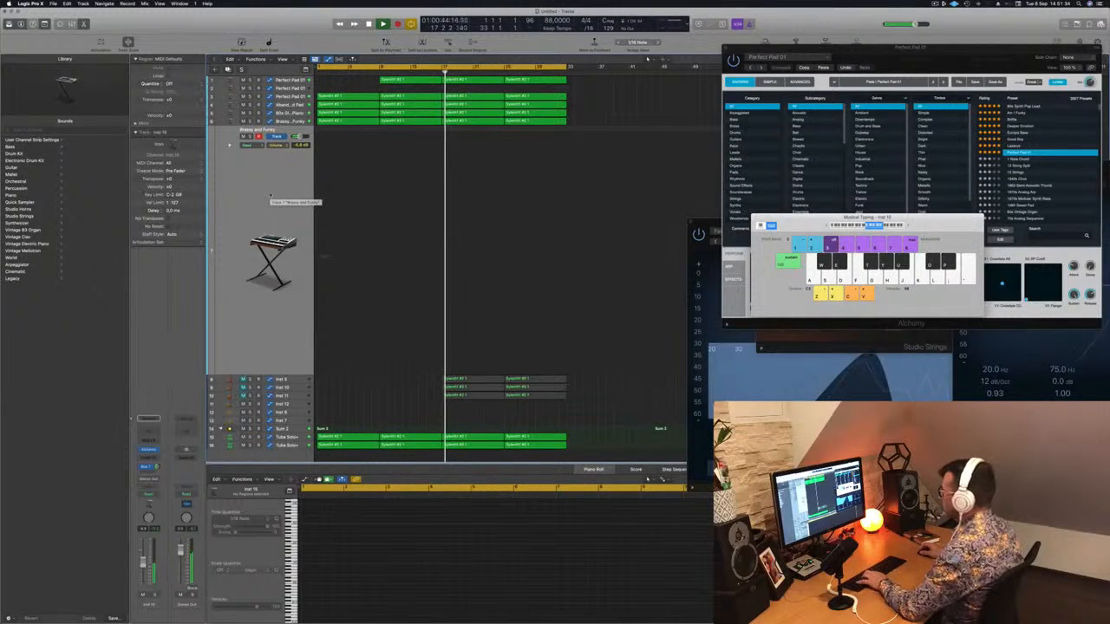
pyautogui.click(345, 122)
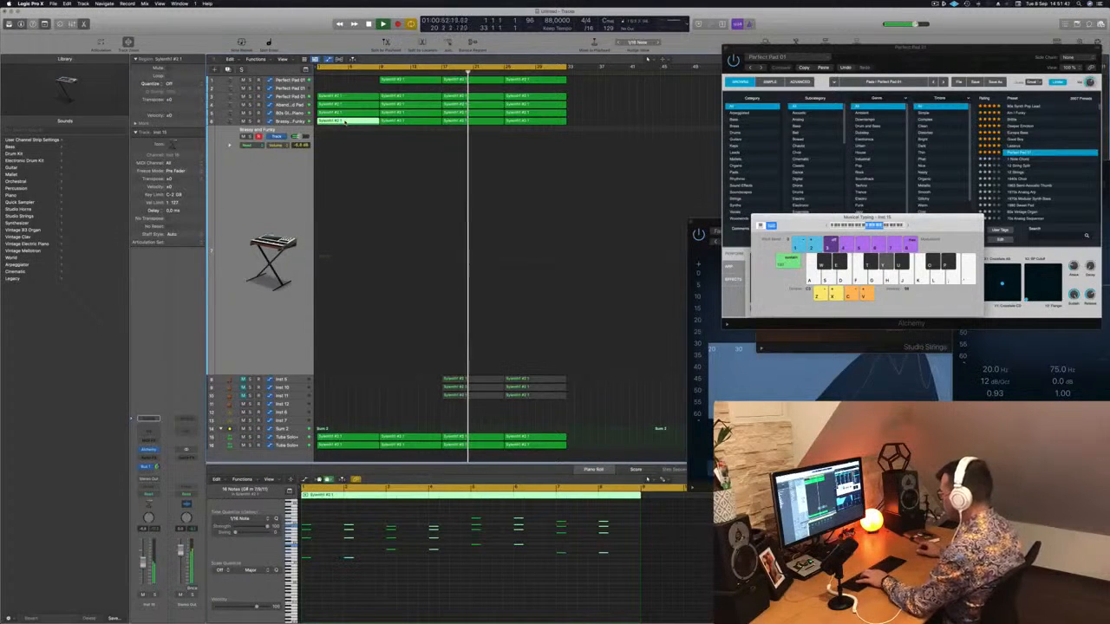
pyautogui.press('i')
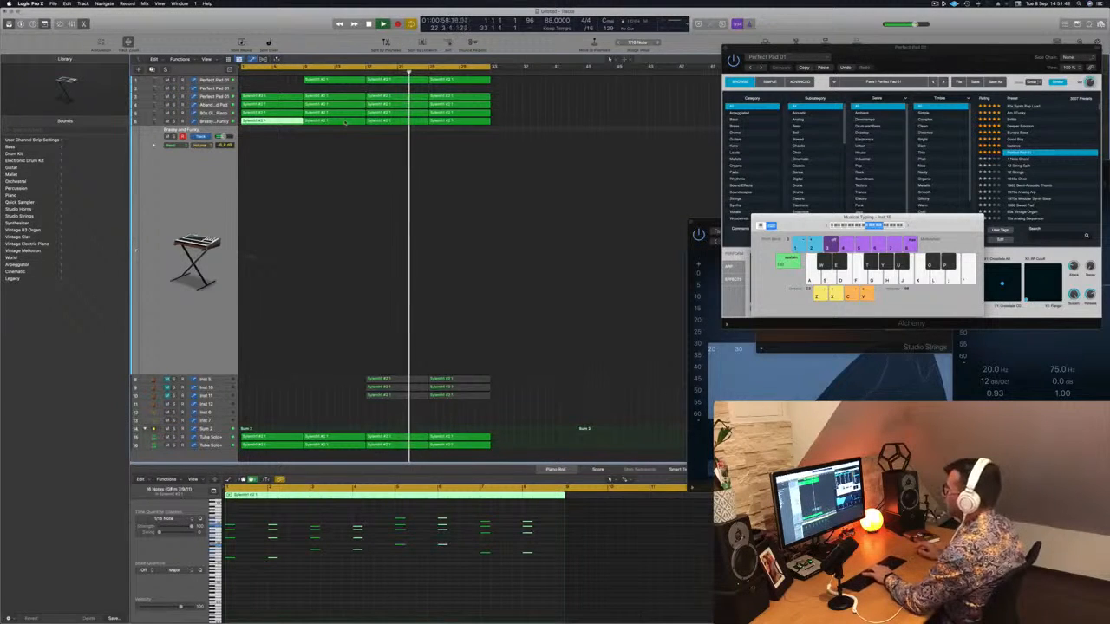
# Rehearse a melody on the duplicated Brassy and Funky track with Musical Typing while the arrangement plays.
pyautogui.click(248, 256)
pyautogui.press('p')
pyautogui.press('o')
pyautogui.press('p')
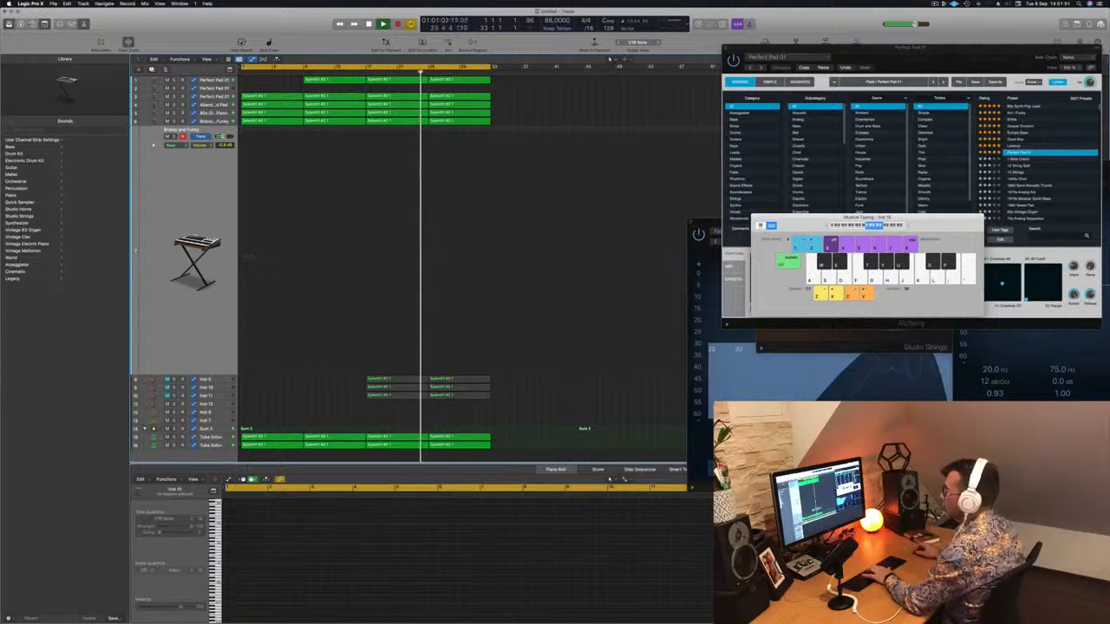
pyautogui.press('i')
pyautogui.press('o')
pyautogui.press('o')
pyautogui.press('p')
pyautogui.press('o')
# Raise the duplicated Brassy and Funky track's volume slightly and continue trying out the melody.
pyautogui.moveTo(143, 560); pyautogui.dragTo(143, 554)
pyautogui.press('o')
pyautogui.press('o')
pyautogui.press('o')
pyautogui.press('i')
pyautogui.press('i')
pyautogui.press('o')
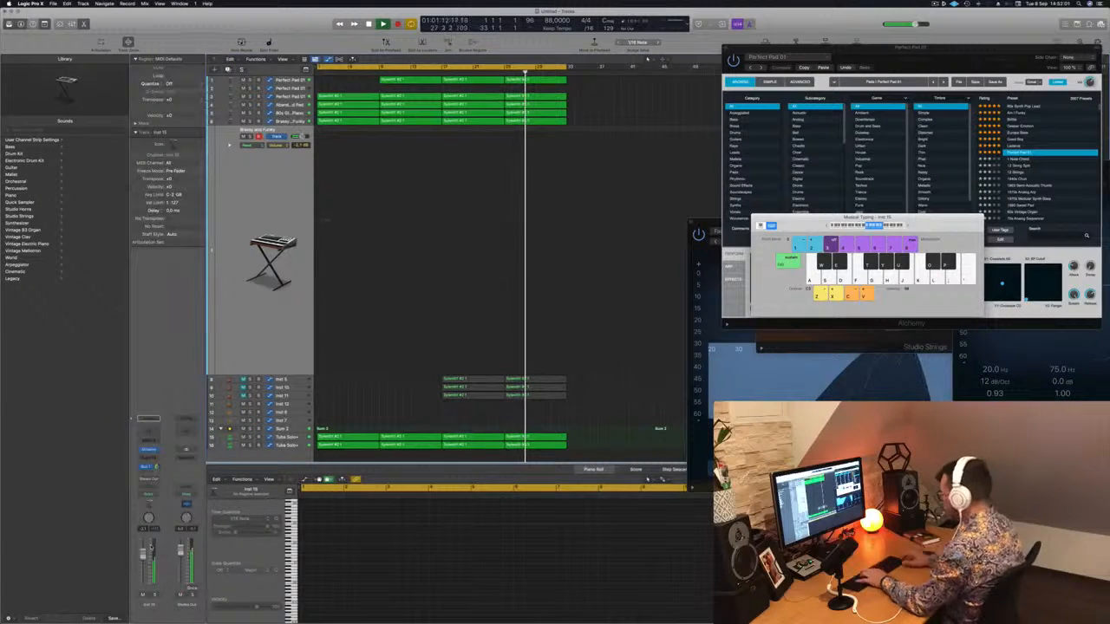
# Record a short melody take on the duplicated Brassy and Funky track from about bar 28, and stop playback.
pyautogui.press('p')
pyautogui.press('y')
pyautogui.press('y')
pyautogui.press('r')
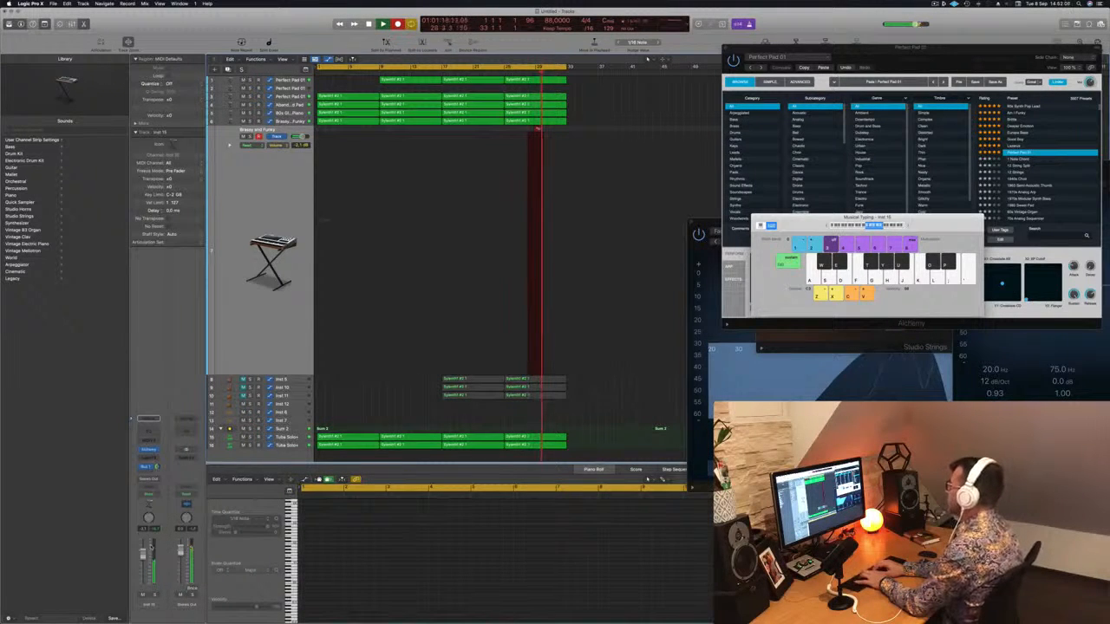
pyautogui.press('space')
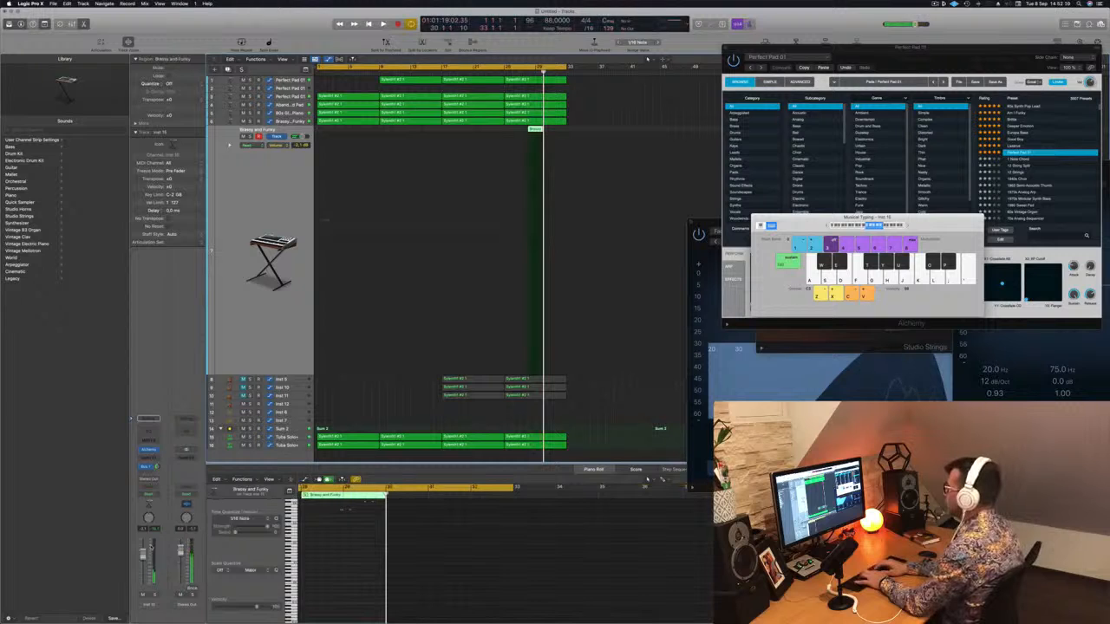
pyautogui.press('Return')
pyautogui.press('space')
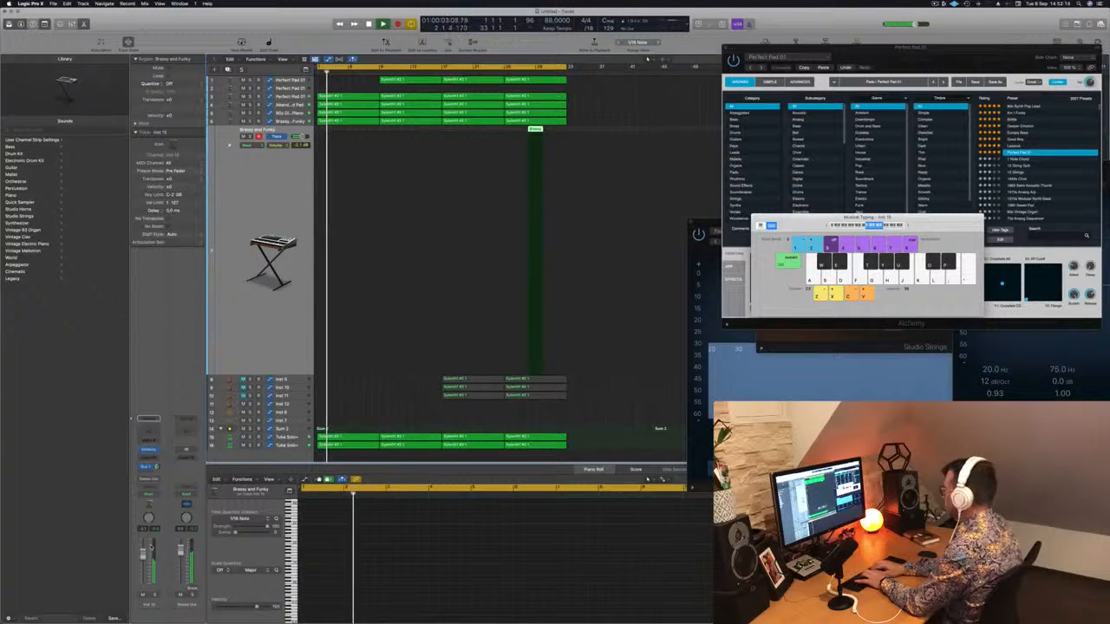
pyautogui.press('i')
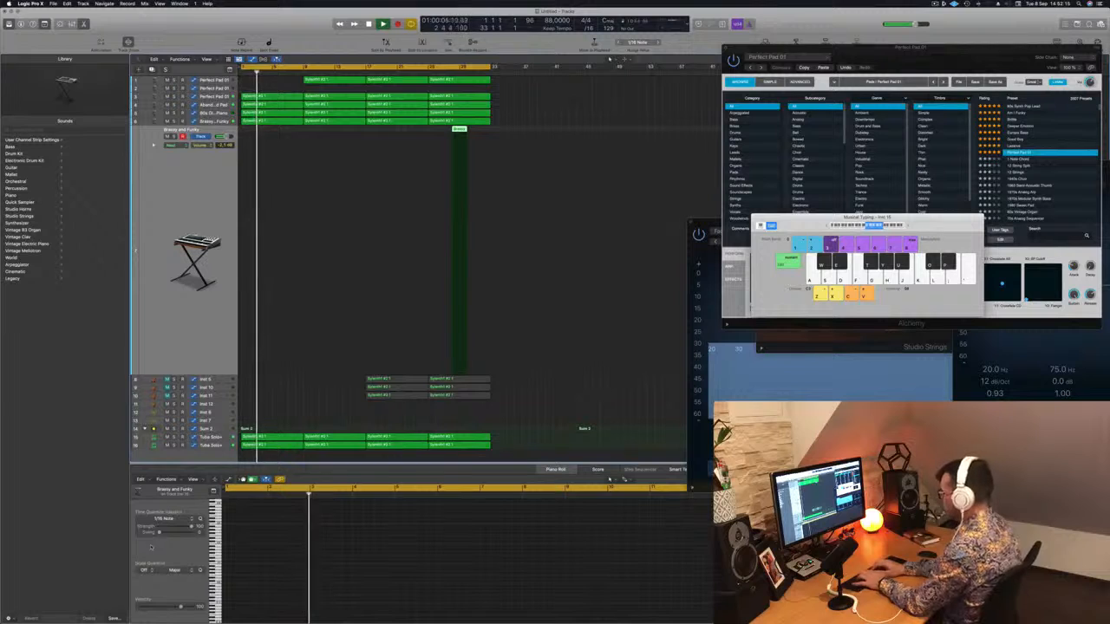
pyautogui.press('r')
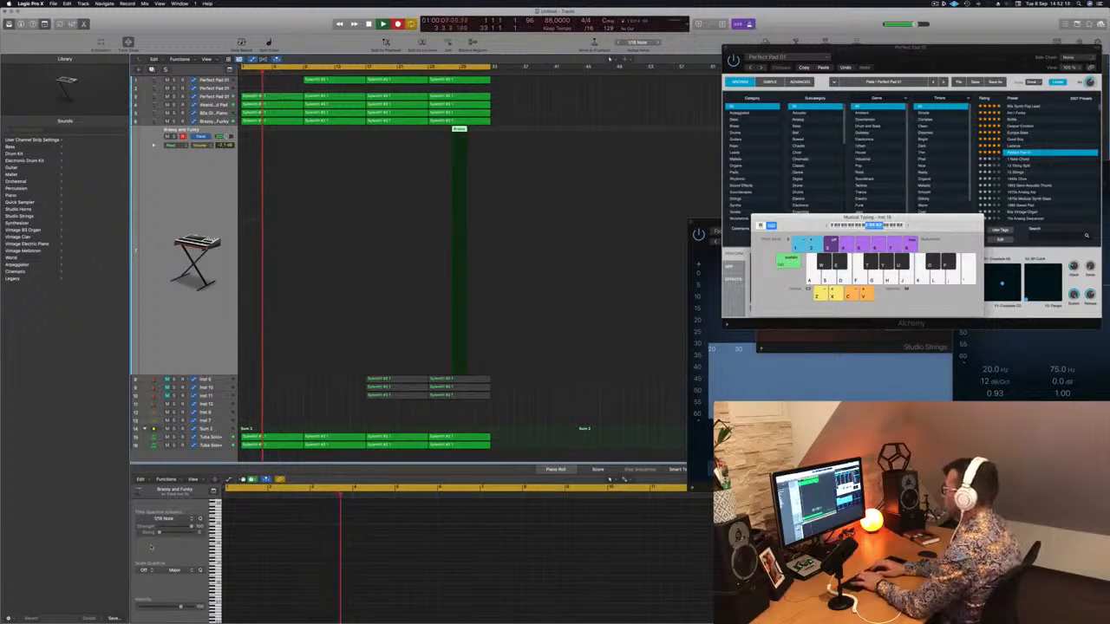
pyautogui.press('space')
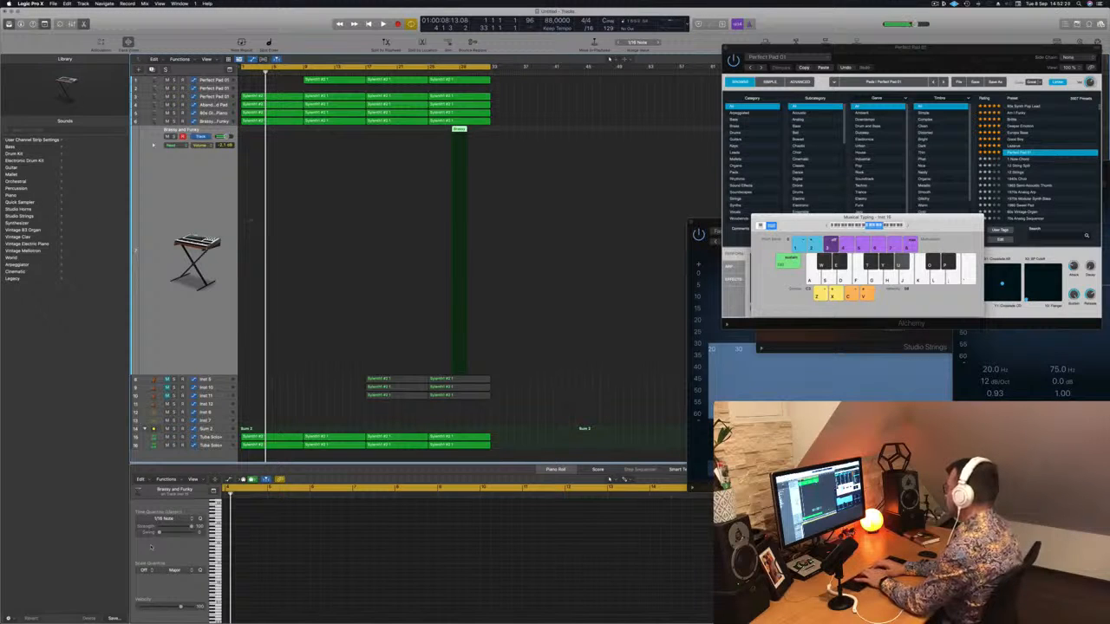
# Play from the start and record a melody take on the duplicated Brassy and Funky track from about bar 17 to bar 25.
pyautogui.press('Return')
pyautogui.press('space')
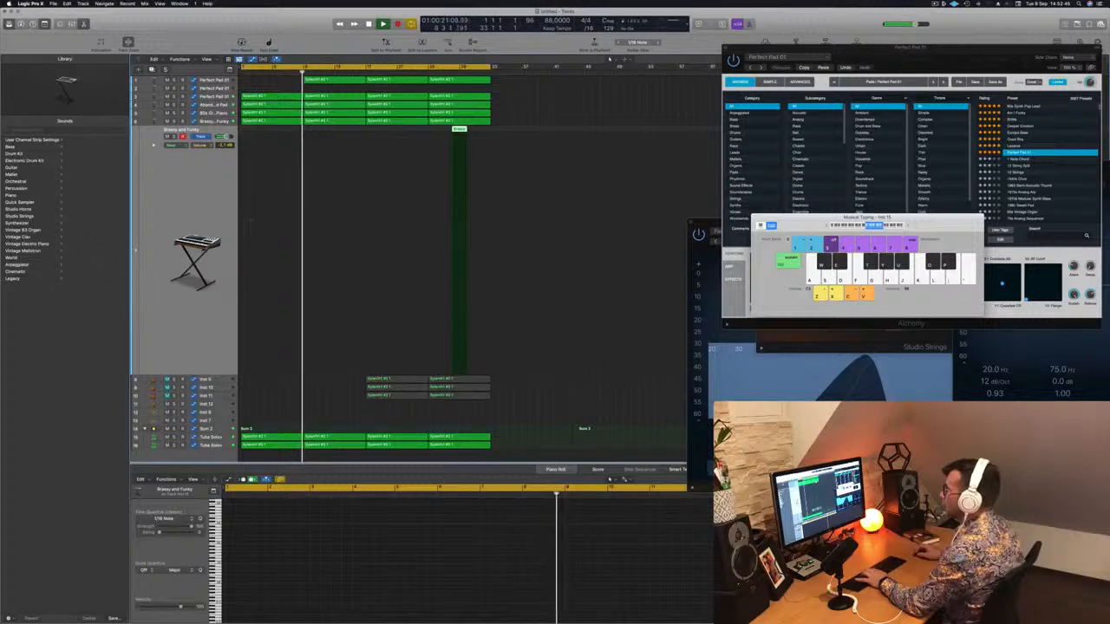
pyautogui.press('i')
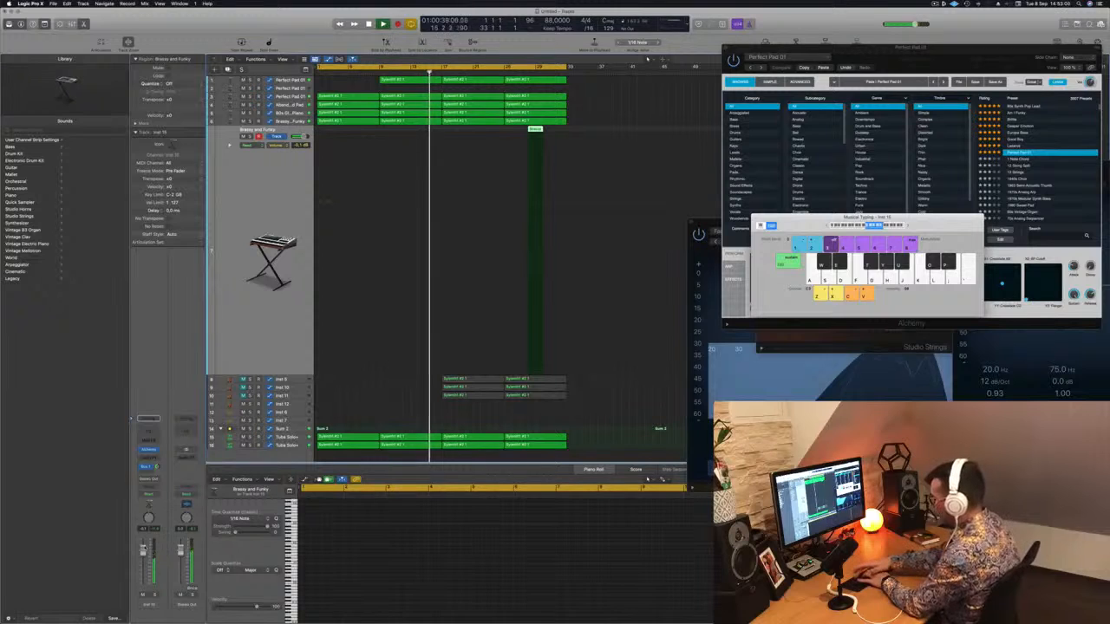
pyautogui.press('r')
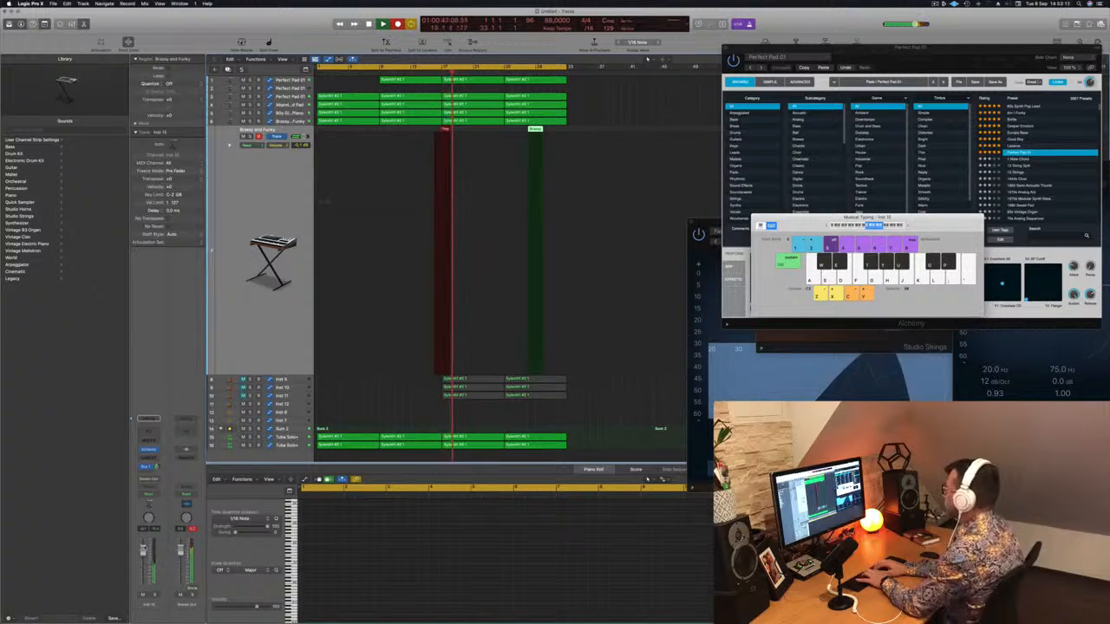
pyautogui.press('u')
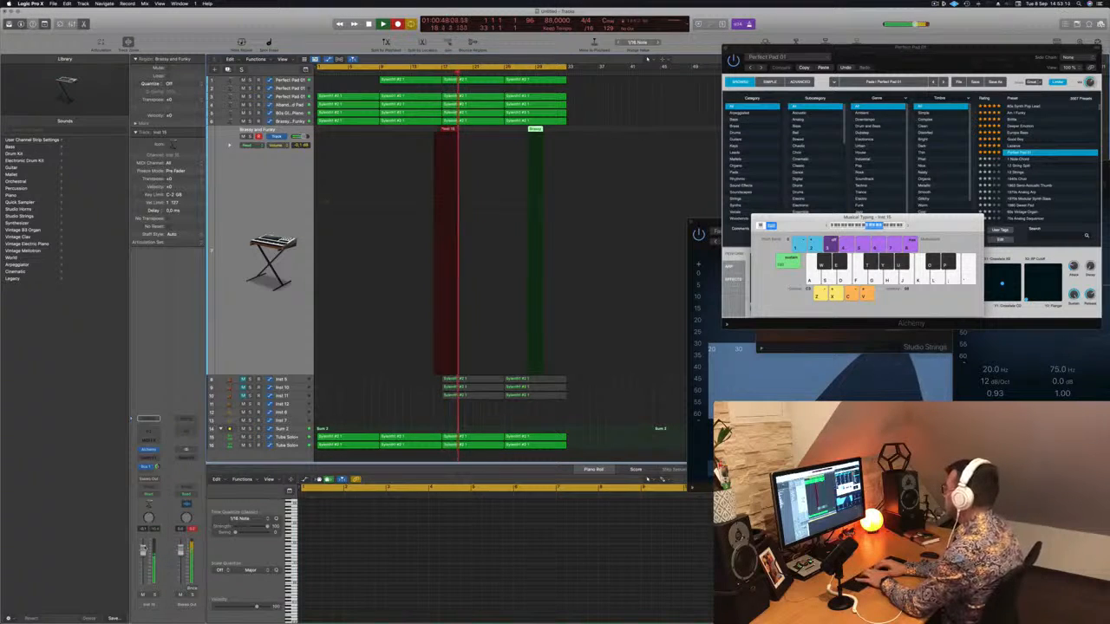
pyautogui.press('t')
pyautogui.press('y')
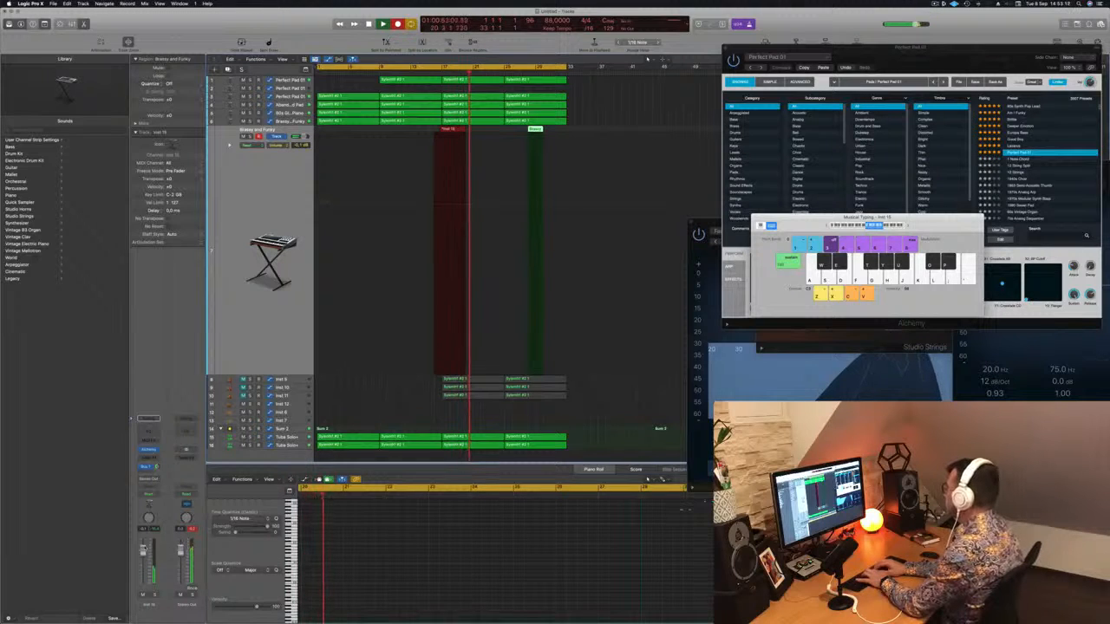
pyautogui.press('p')
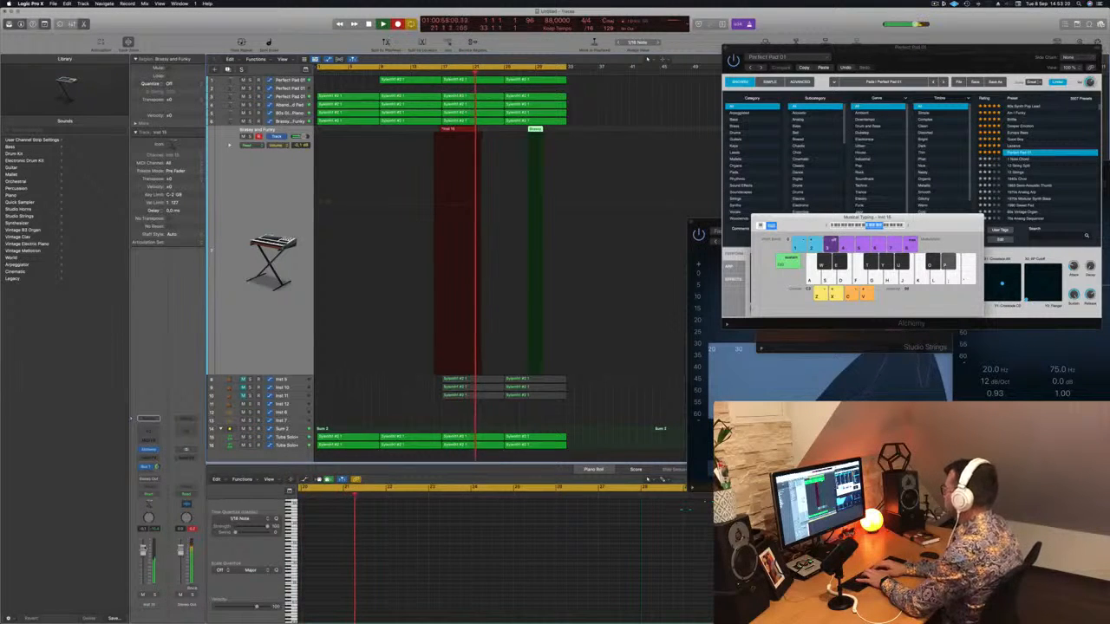
pyautogui.press('o')
pyautogui.press('u')
pyautogui.press('p')
pyautogui.press('u')
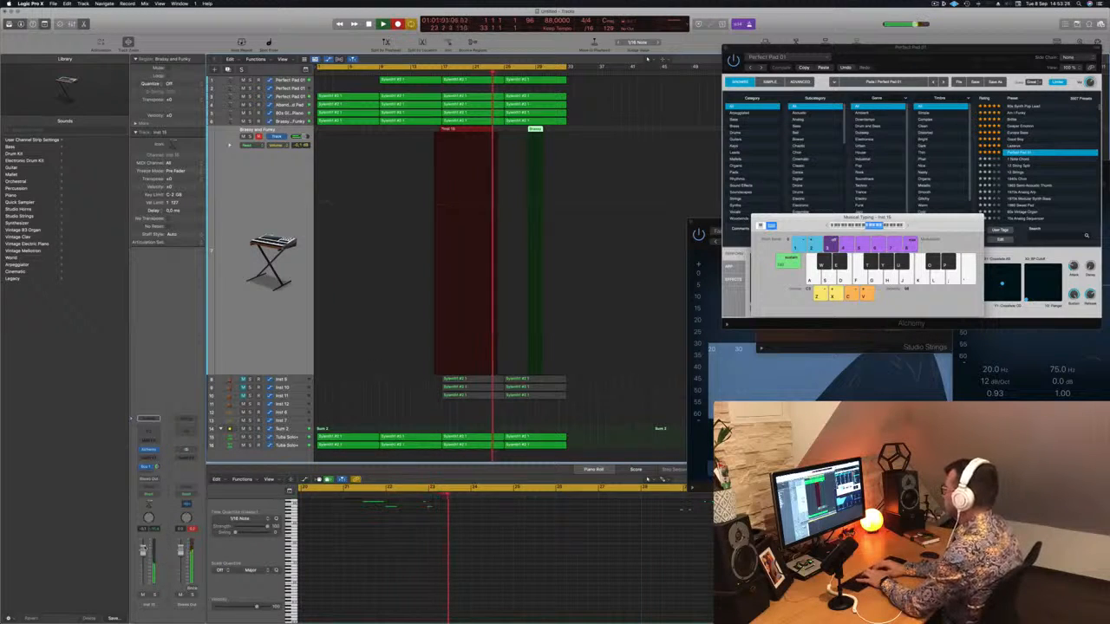
pyautogui.press('y')
pyautogui.press('space')
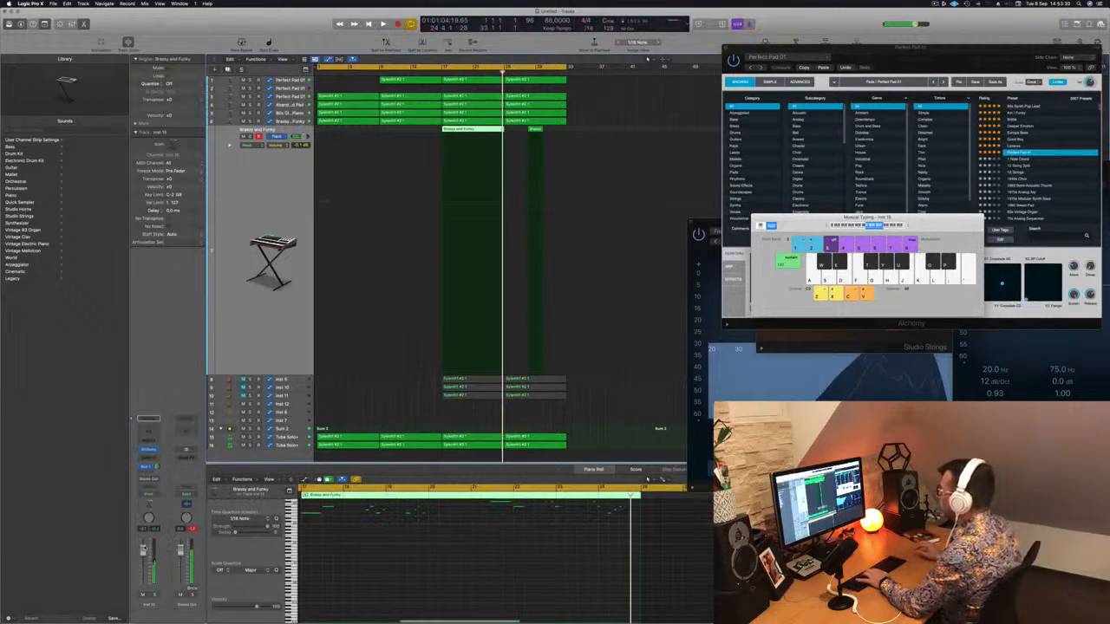
# Delete both recorded melody regions from the duplicated Brassy and Funky track and play the arrangement from the start.
pyautogui.moveTo(563, 134); pyautogui.dragTo(460, 135)
pyautogui.press('Delete')
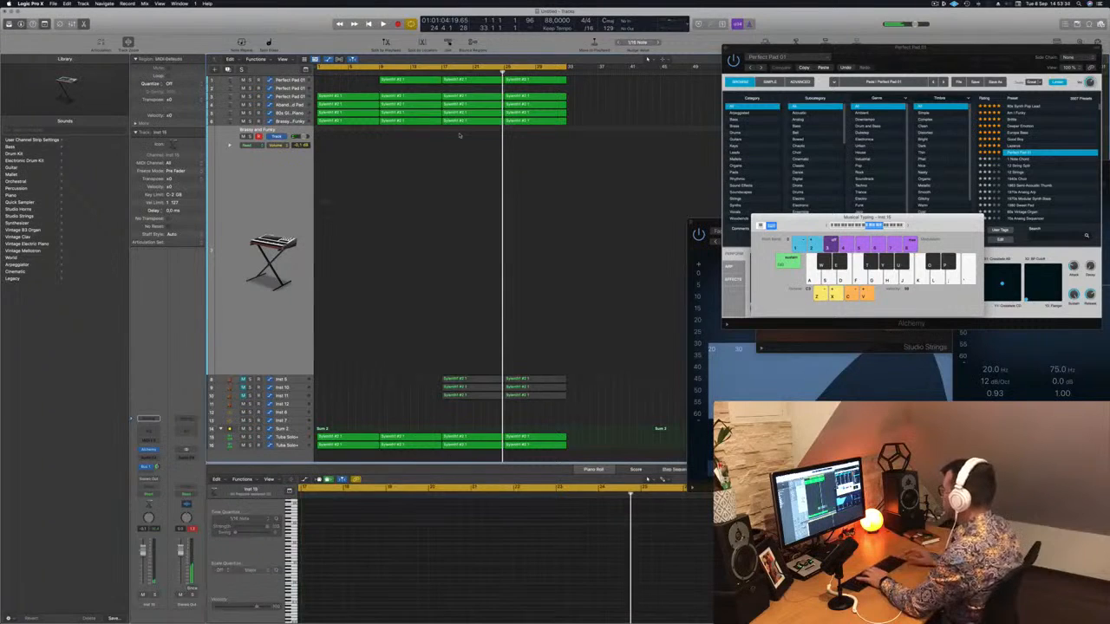
pyautogui.press('Return')
pyautogui.press('space')
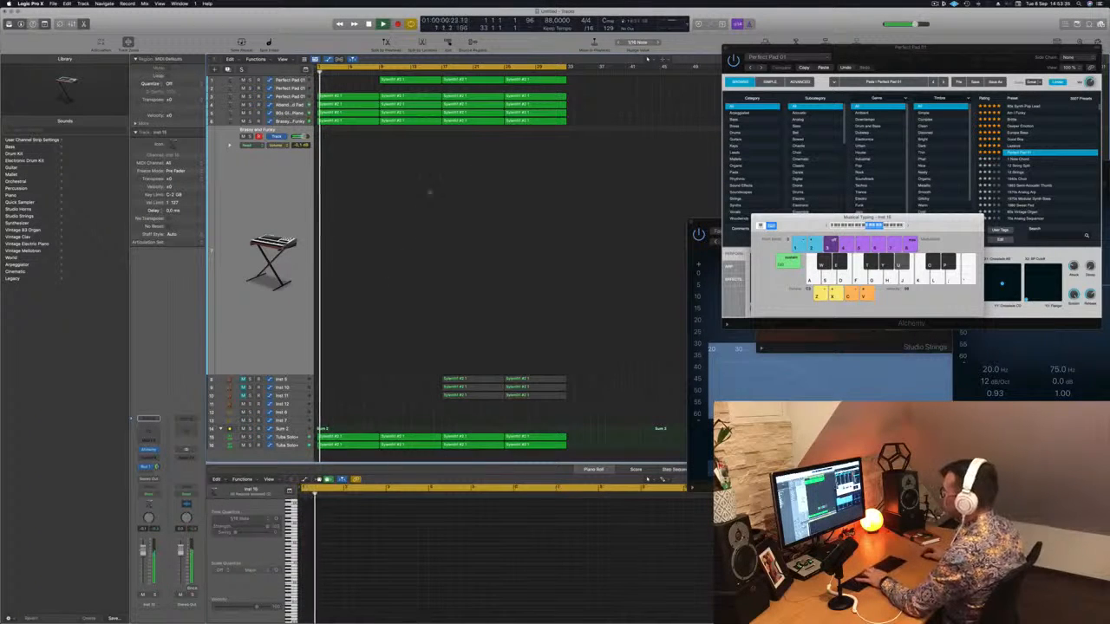
# Show the duplicated track's Alchemy instrument, choose its Rich sound variation, and move the Musical Typing keyboard slightly.
pyautogui.click(148, 451)
pyautogui.click(454, 315)
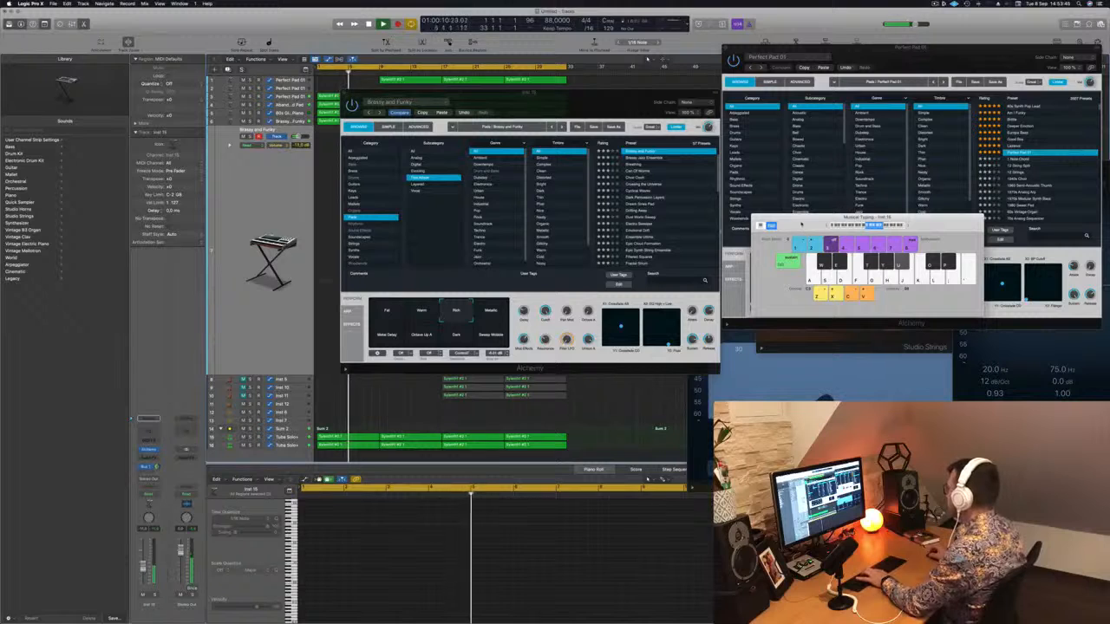
pyautogui.moveTo(821, 227); pyautogui.dragTo(814, 203)
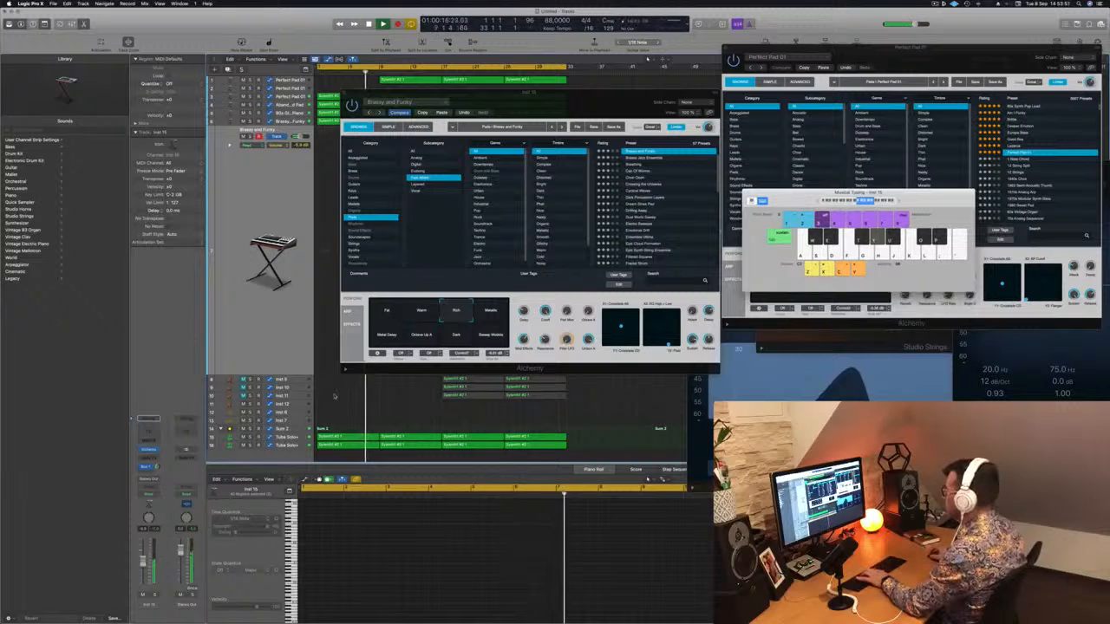
# Try out other variations of the Brassy and Funky preset, including Metallic, Fat, Metal Delay, Octave Up A and Dark, during playback.
pyautogui.click(493, 313)
pyautogui.click(387, 314)
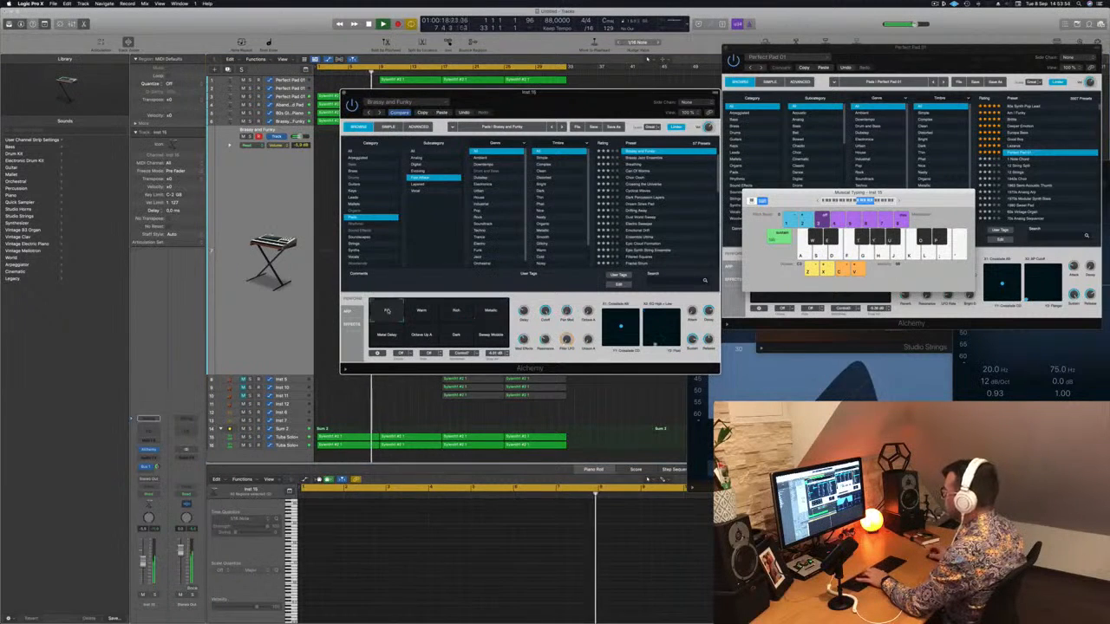
pyautogui.click(387, 335)
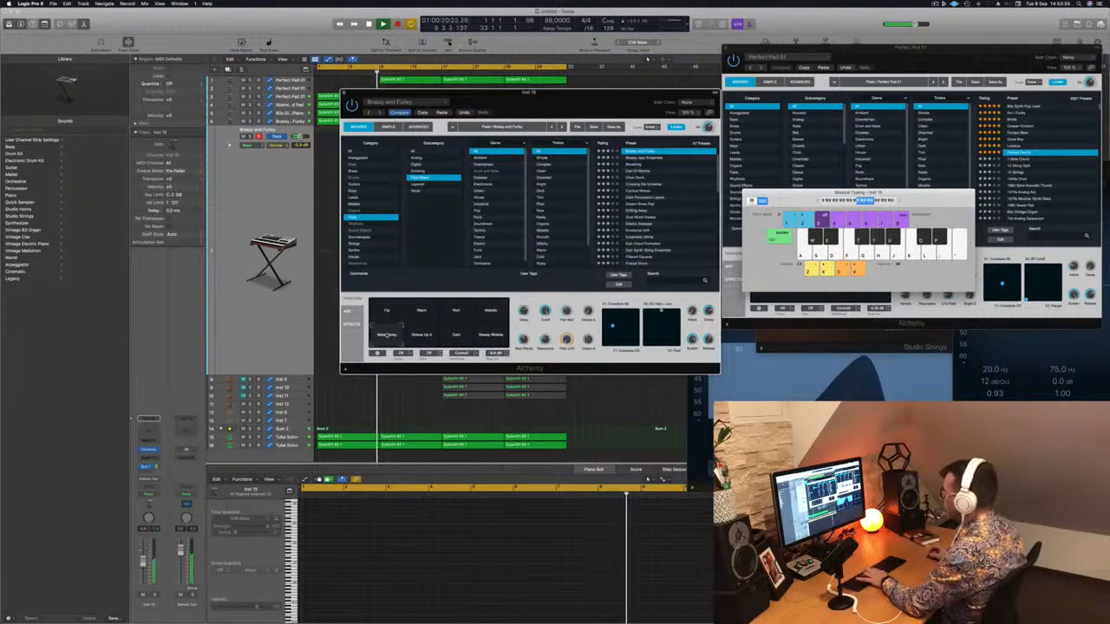
pyautogui.click(422, 335)
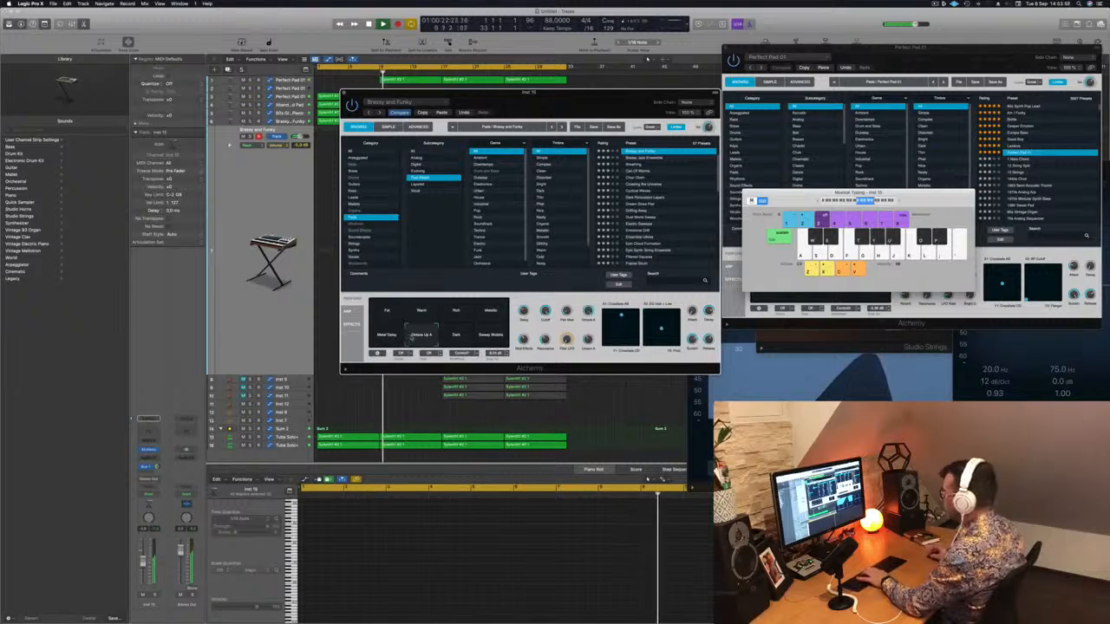
pyautogui.click(459, 336)
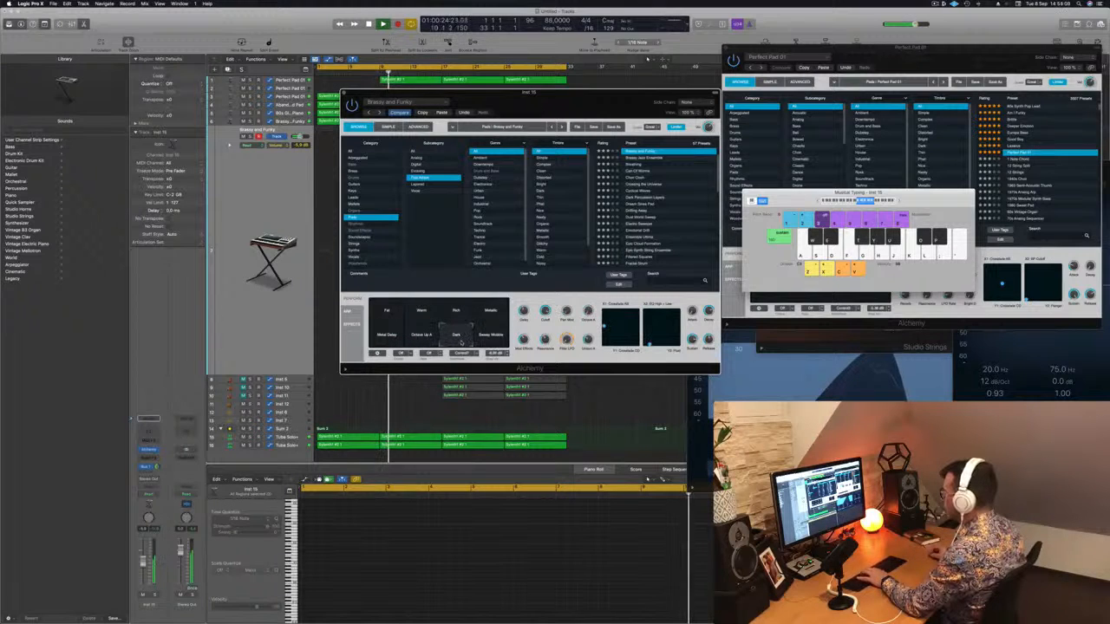
pyautogui.click(490, 338)
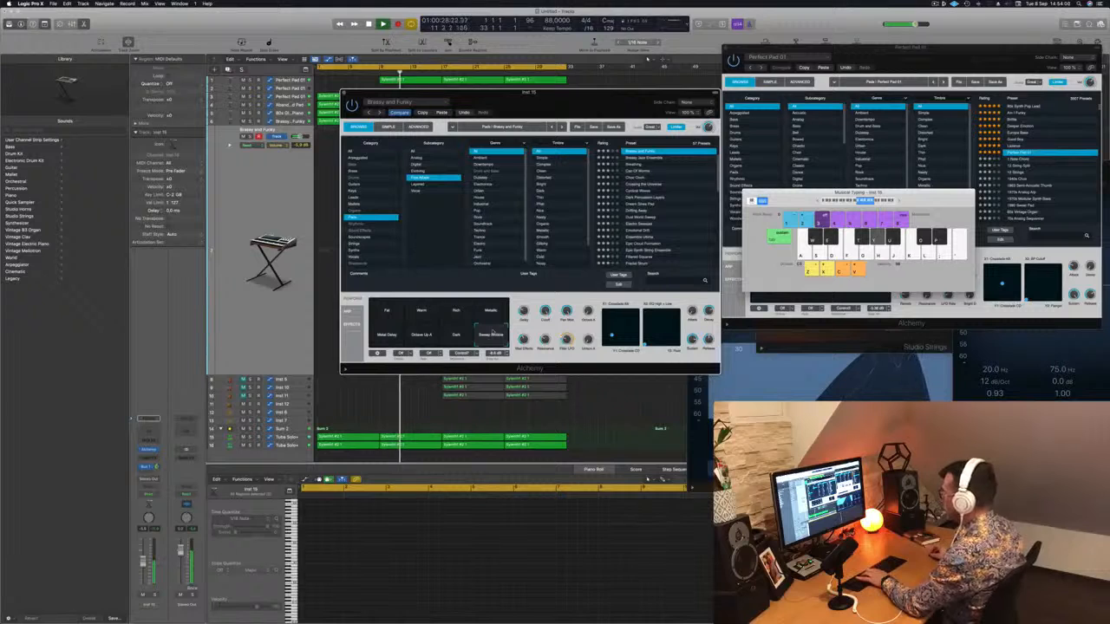
# Compare the Metallic, Rich, Warm and Fat variations of the preset and settle on Rich.
pyautogui.click(490, 316)
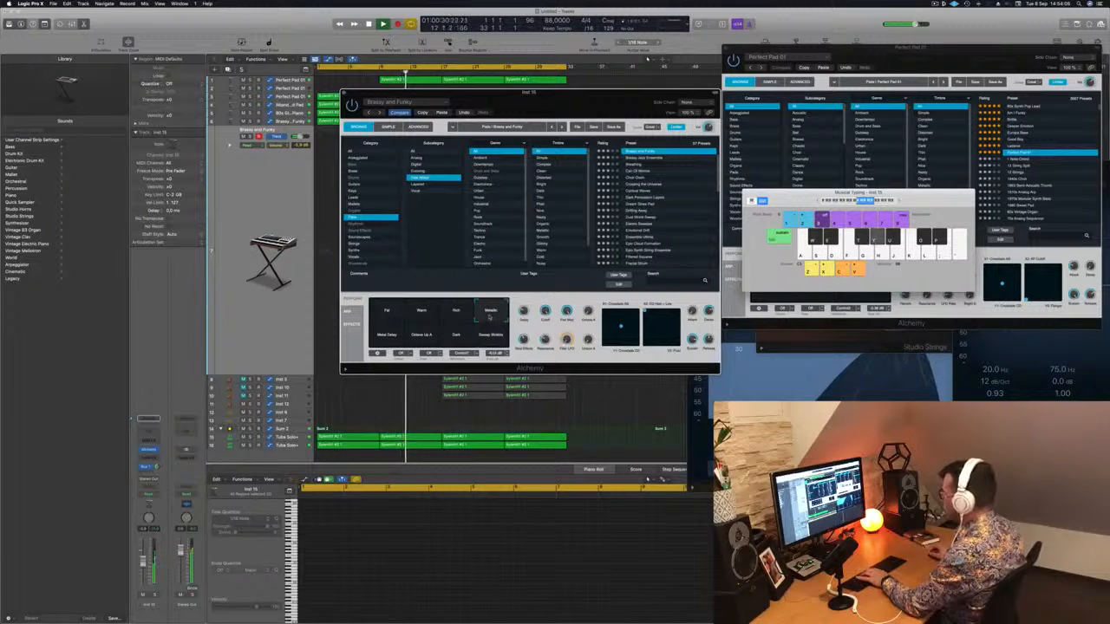
pyautogui.click(457, 317)
pyautogui.click(423, 313)
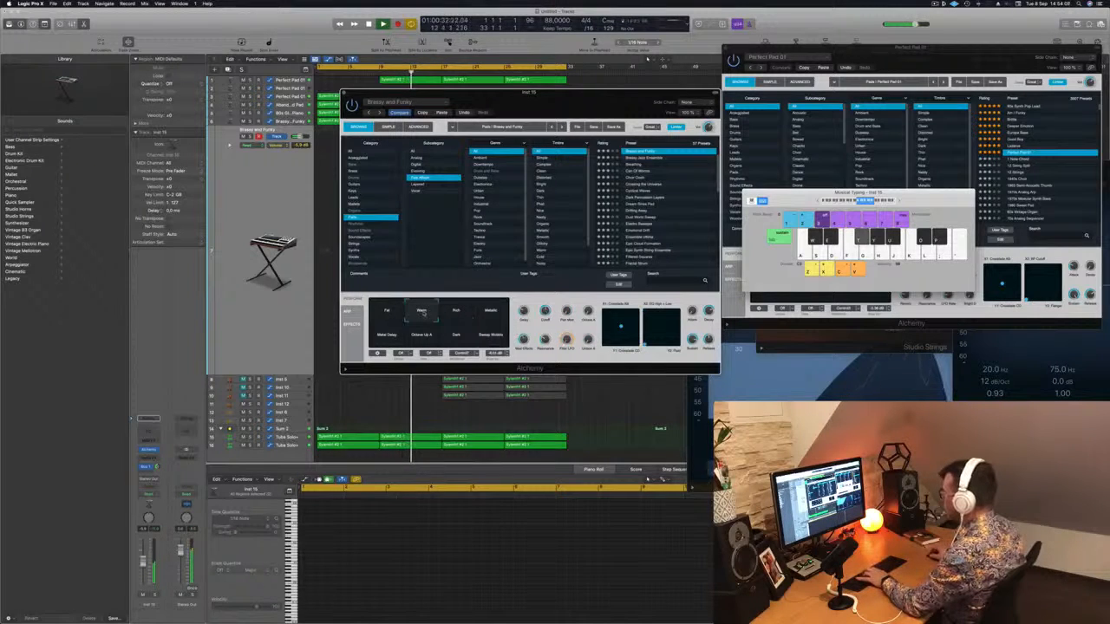
pyautogui.click(389, 311)
pyautogui.click(492, 313)
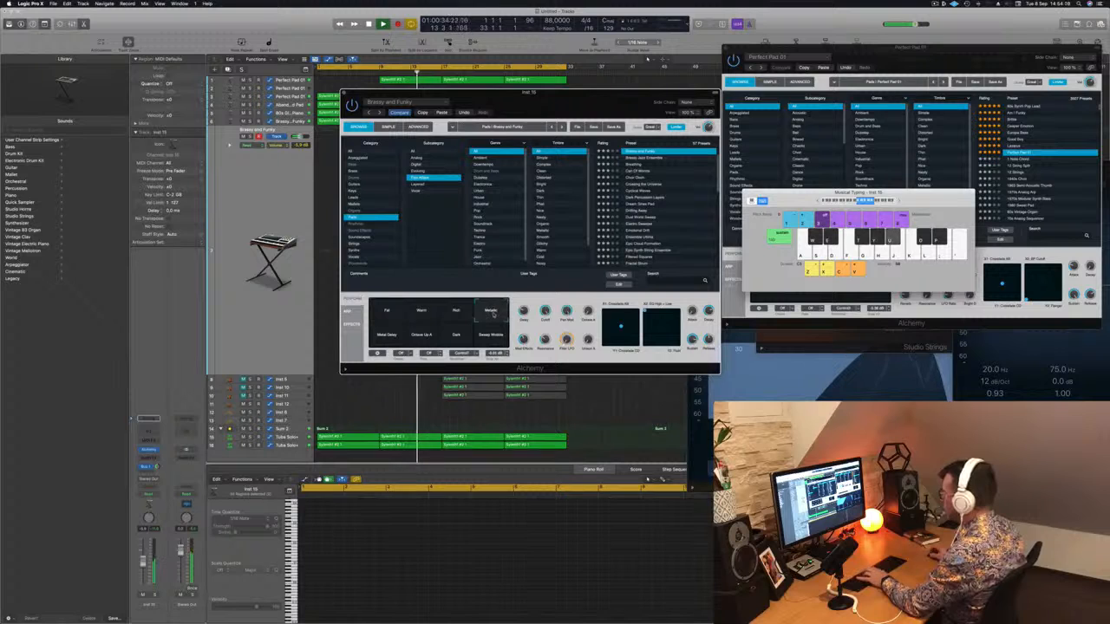
pyautogui.click(458, 314)
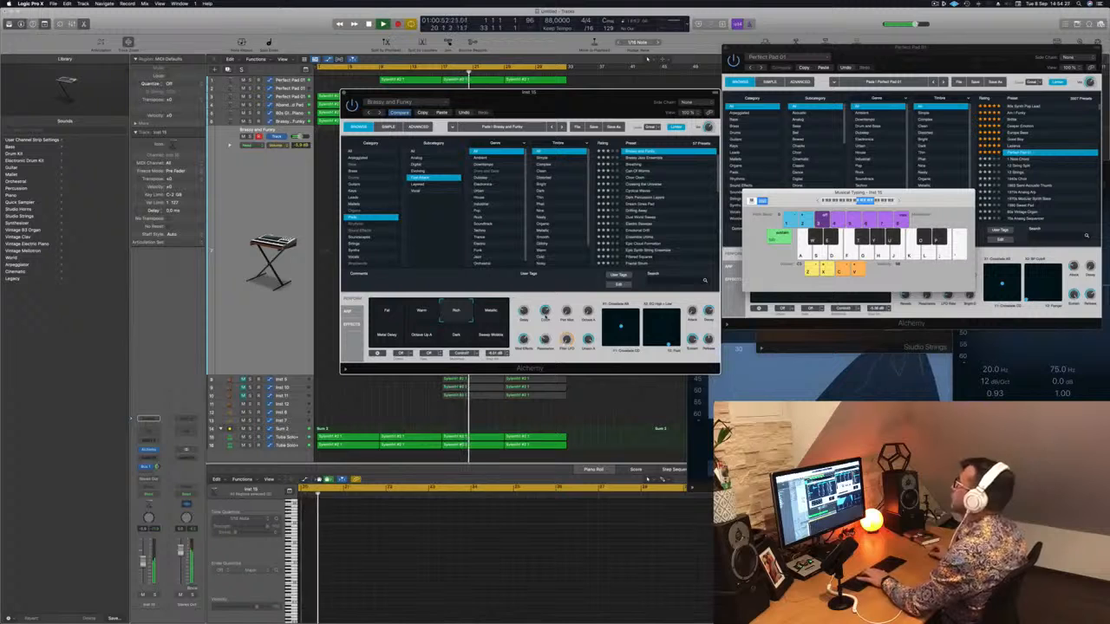
# Rehearse the melody with the Rich sound and record a new take from about bar 27 around the cycle to about bar 12.
pyautogui.press('u')
pyautogui.press('y')
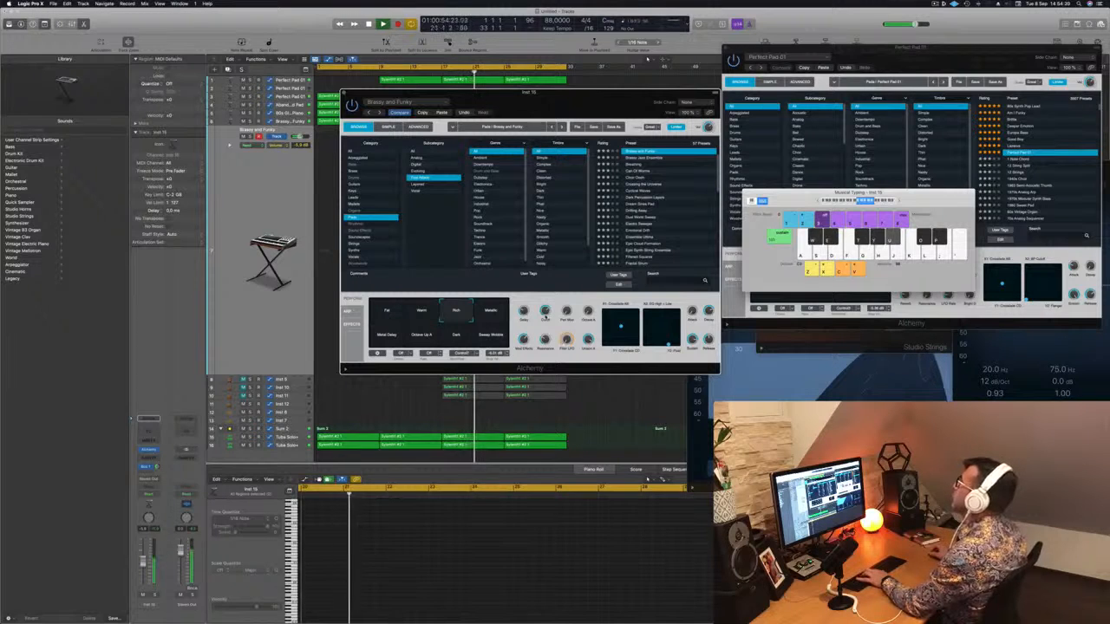
pyautogui.press('t')
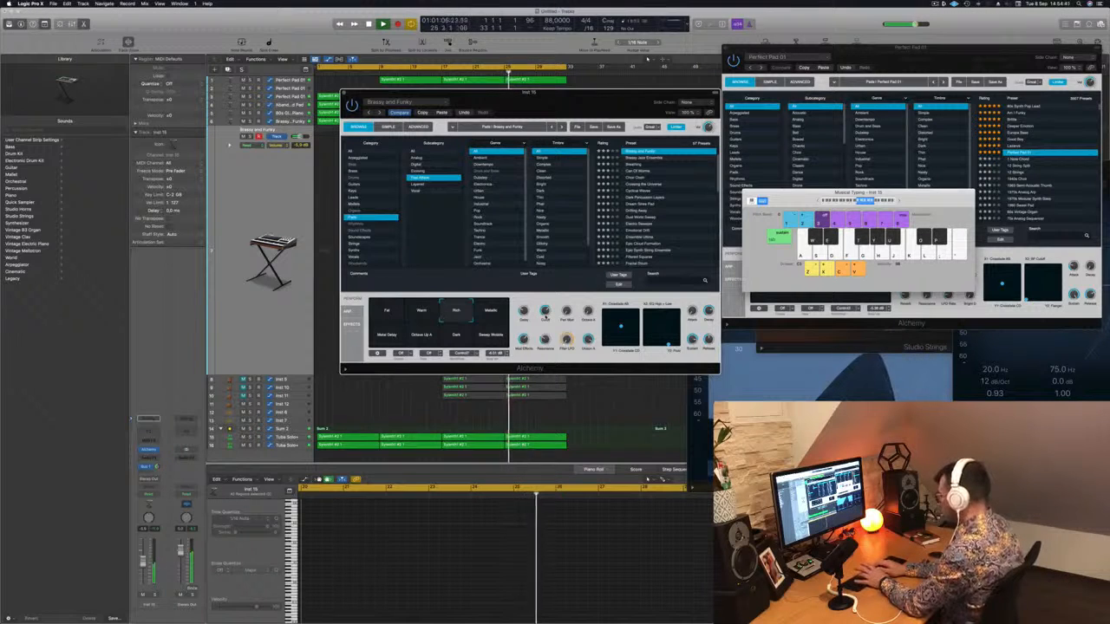
pyautogui.press('r')
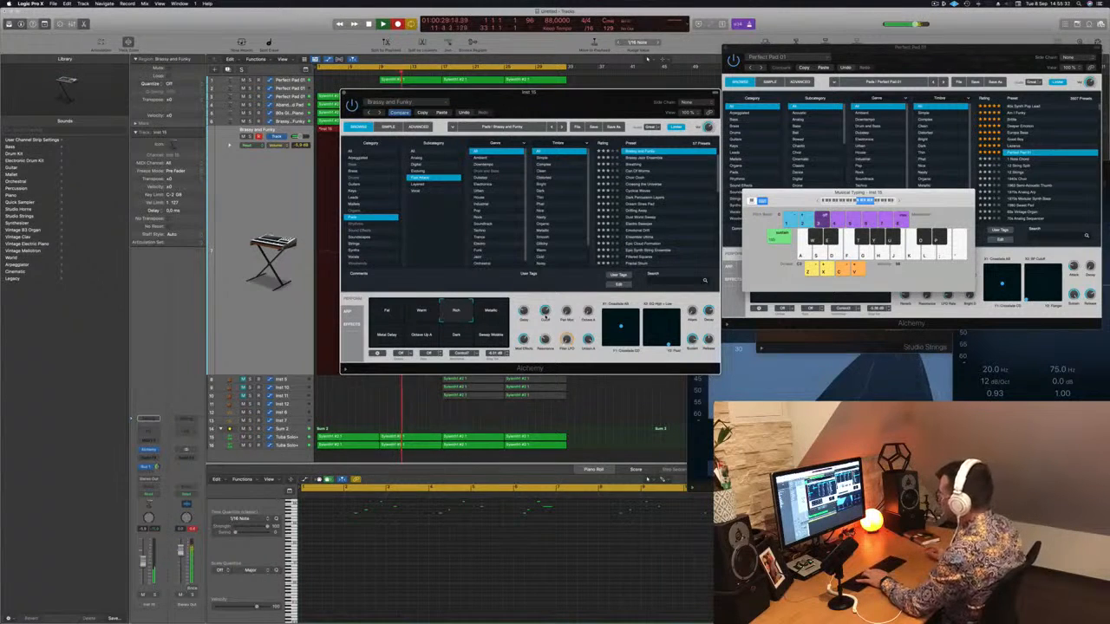
# Move the Alchemy window away from the tracks and split the recorded melody region at bars 8 and 10.
pyautogui.moveTo(413, 97); pyautogui.dragTo(680, 104)
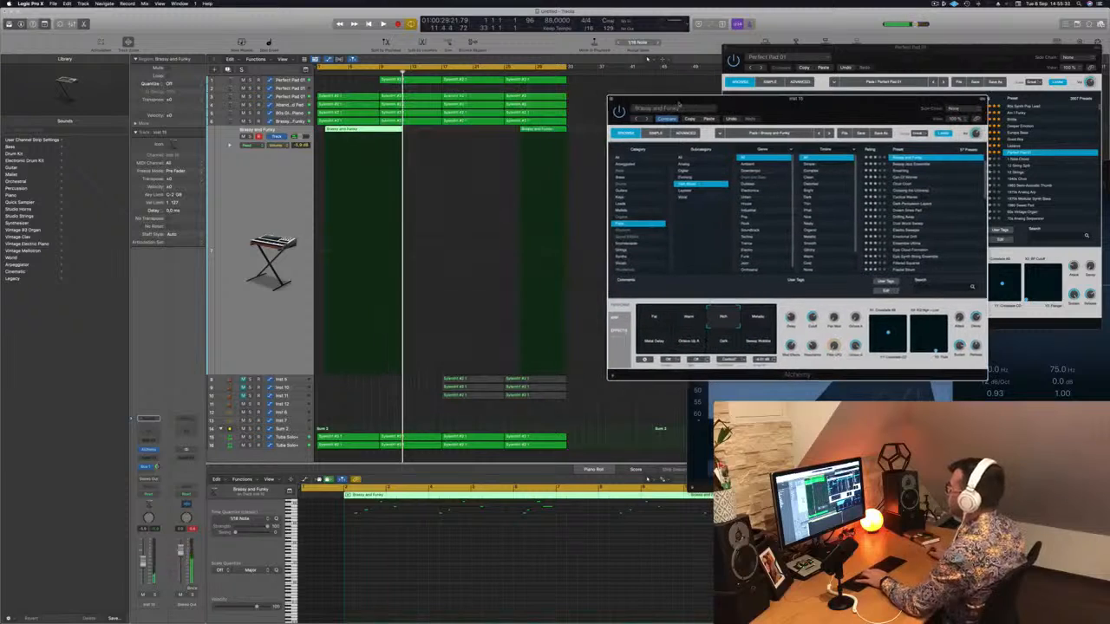
pyautogui.click(364, 73)
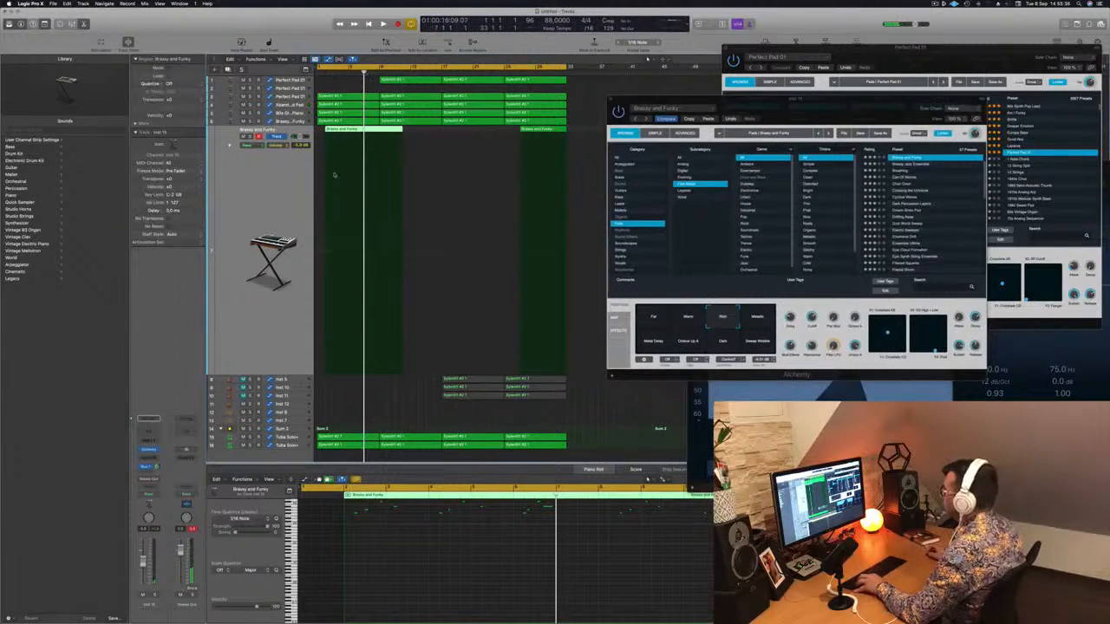
pyautogui.scroll(5, 341, 181)
pyautogui.scroll(-1, 341, 181)
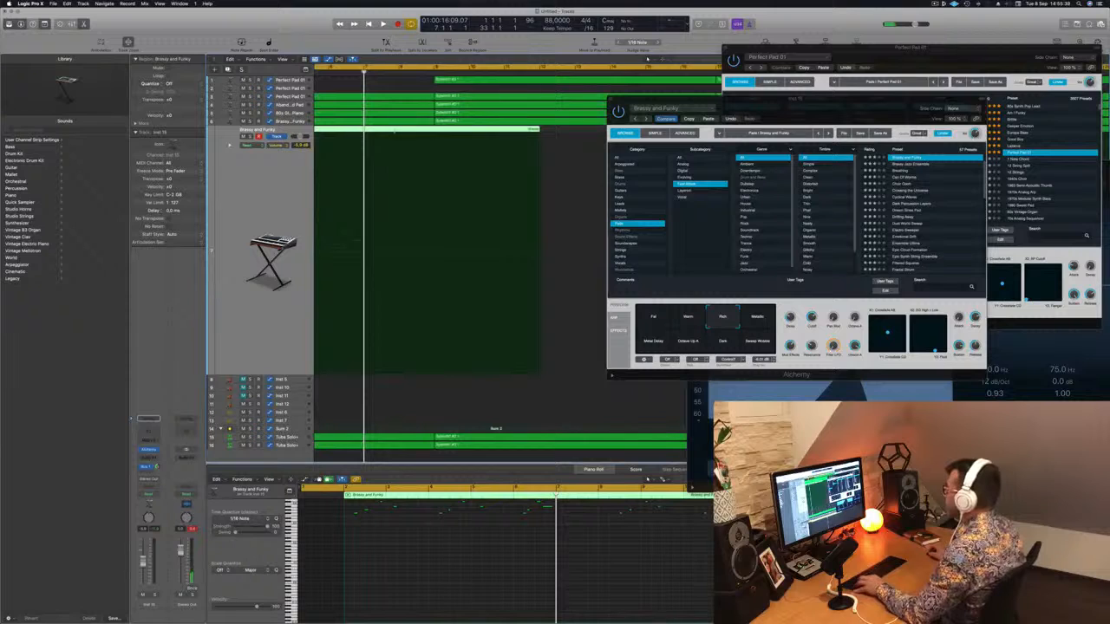
pyautogui.keyDown('super'); pyautogui.click(398, 130); pyautogui.keyUp('super')
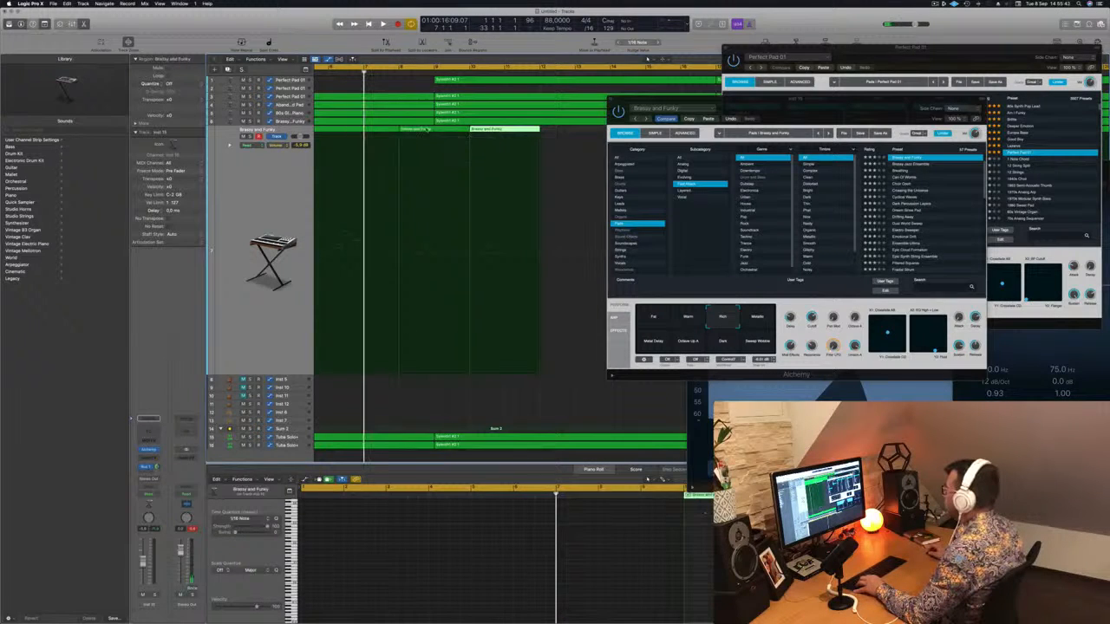
pyautogui.keyDown('super'); pyautogui.click(469, 130); pyautogui.keyUp('super')
# Examine the notes of the melody region between bars 8 and 10, and play the arrangement from the start.
pyautogui.click(633, 552)
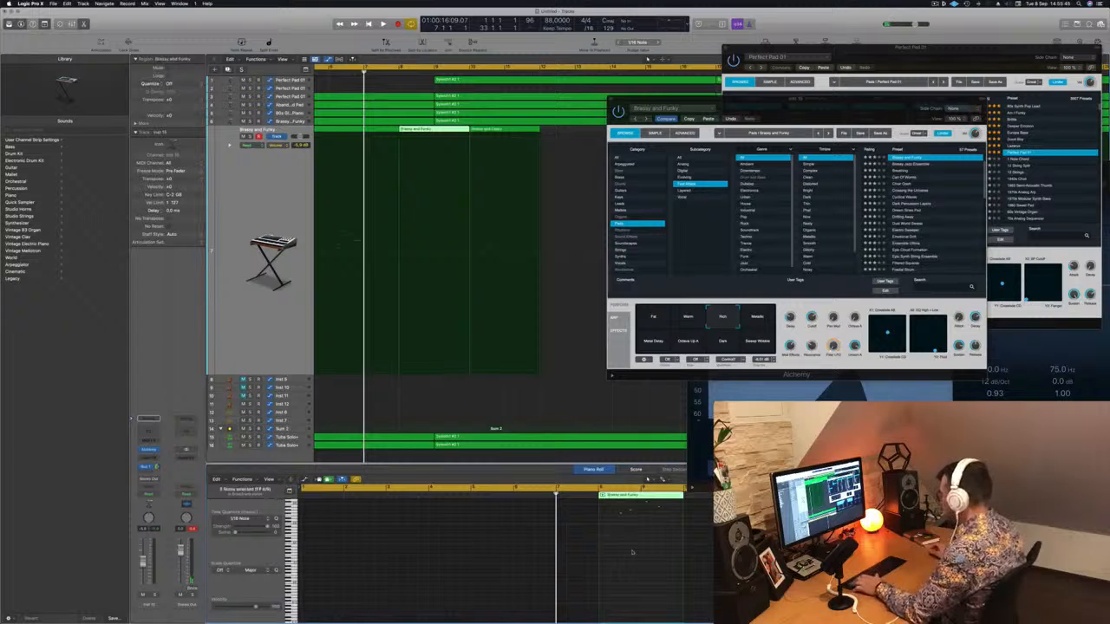
pyautogui.scroll(2, 633, 553)
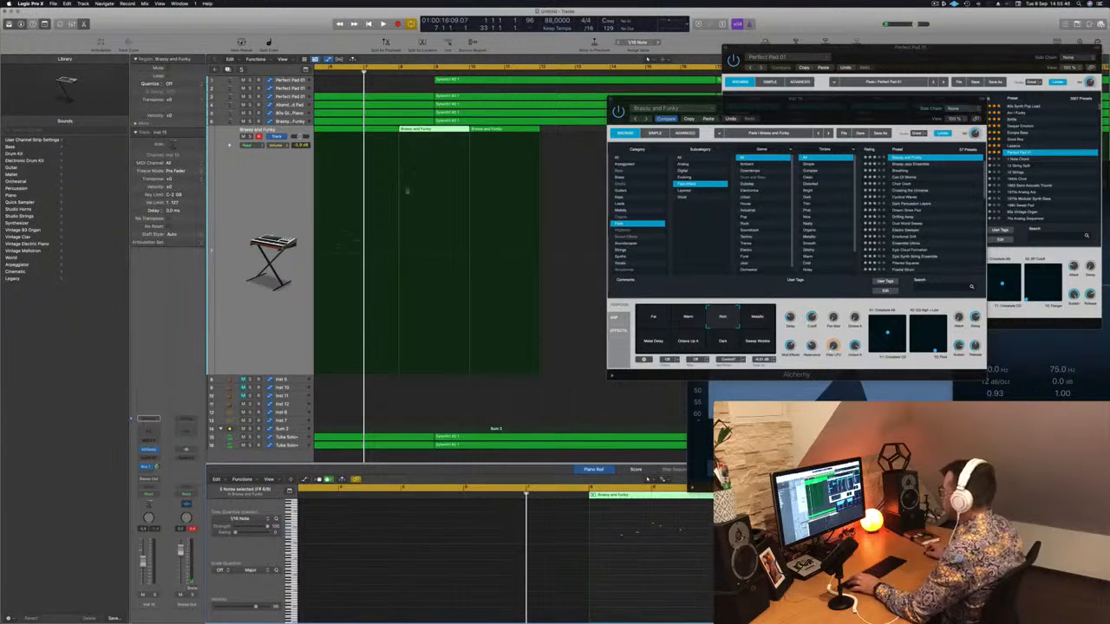
pyautogui.press('Return')
pyautogui.press('space')
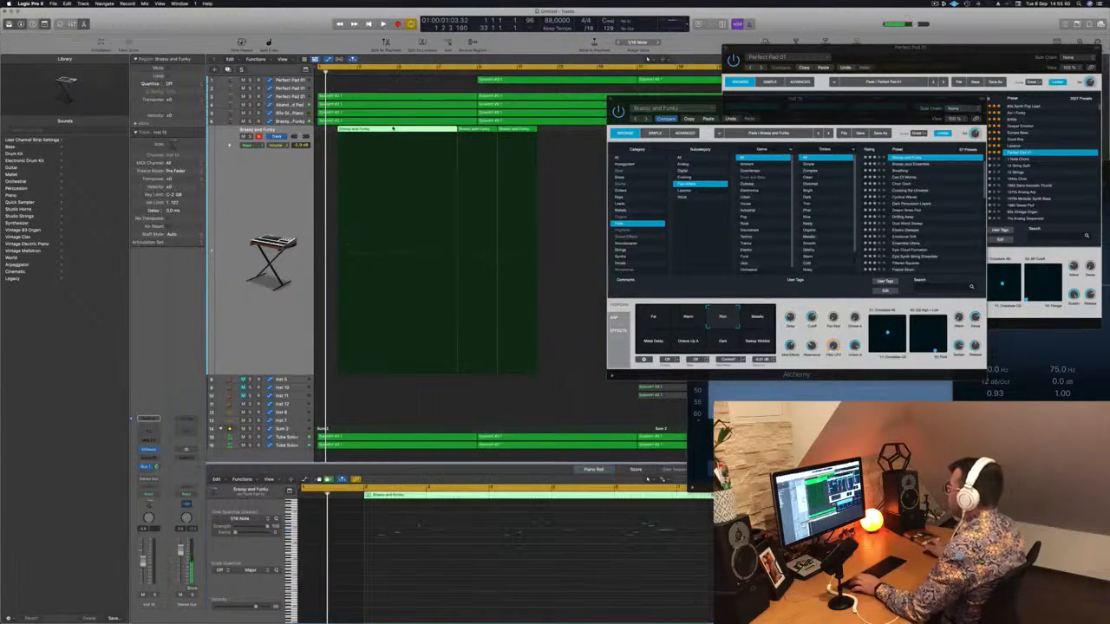
# Delete the opening piece of the melody, move the bar 8 piece to bar 2, and play it while checking its notes.
pyautogui.click(393, 128)
pyautogui.press('Delete')
pyautogui.moveTo(441, 132); pyautogui.dragTo(358, 136)
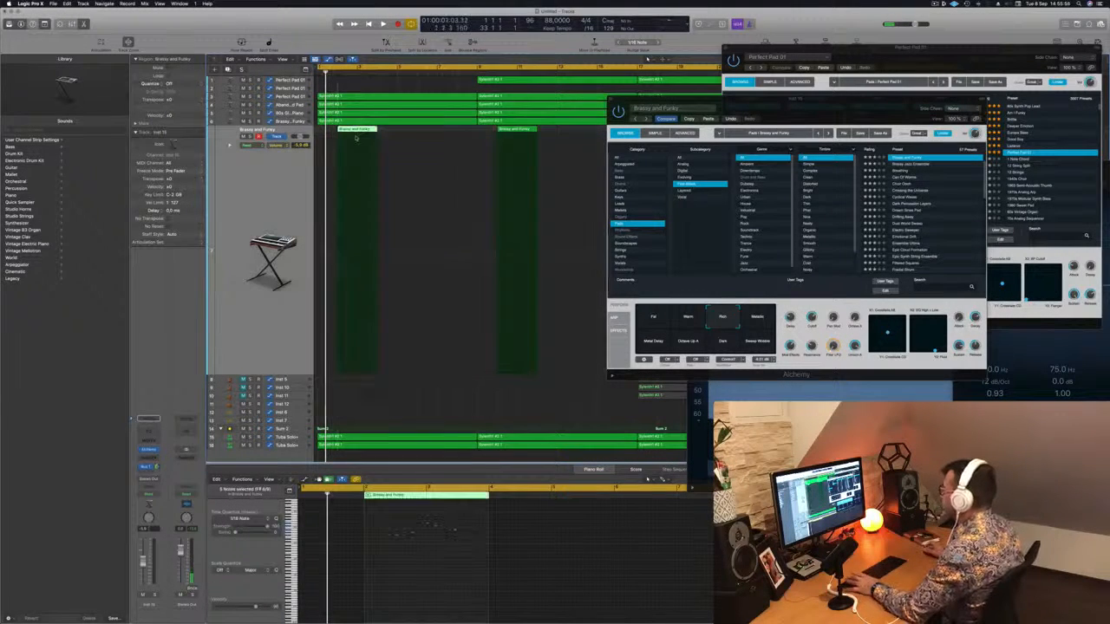
pyautogui.press('space')
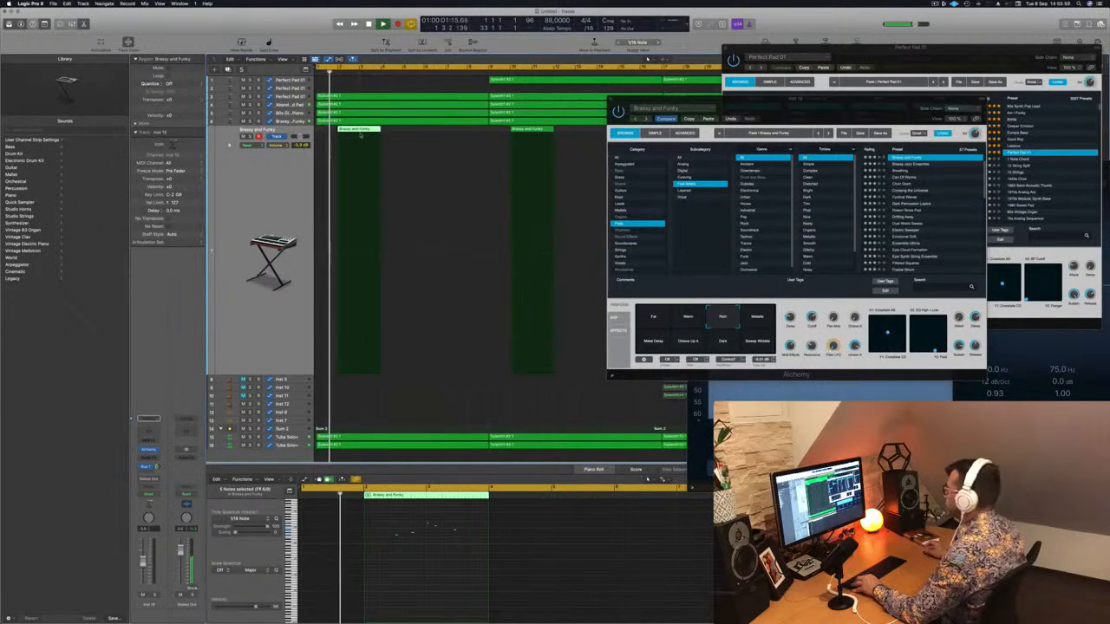
pyautogui.press('super+Left')
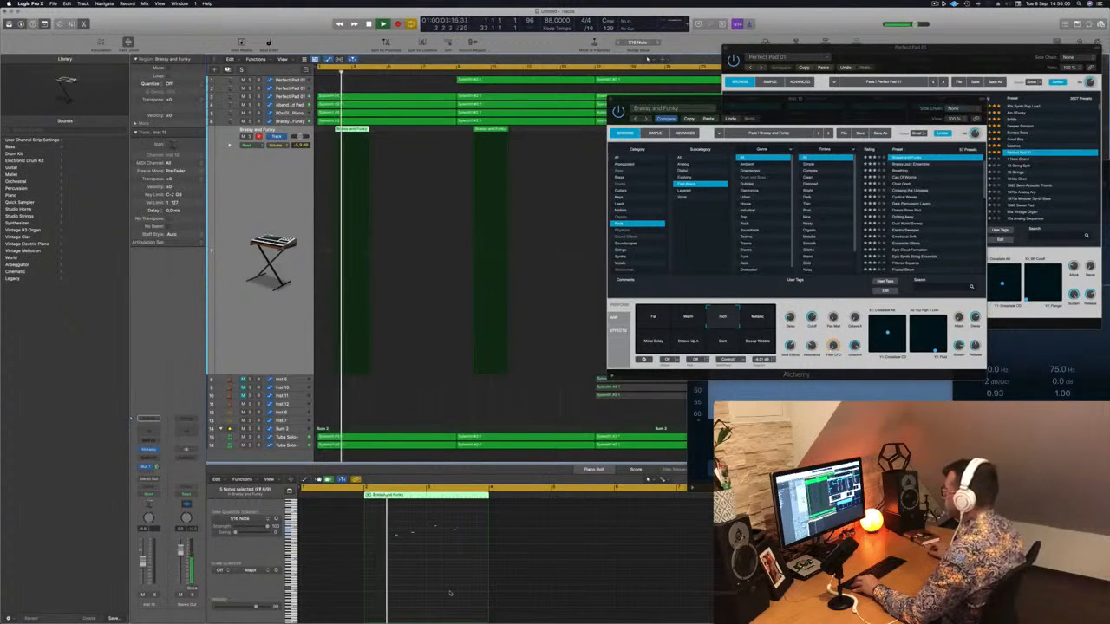
pyautogui.scroll(2, 411, 579)
pyautogui.scroll(1, 431, 576)
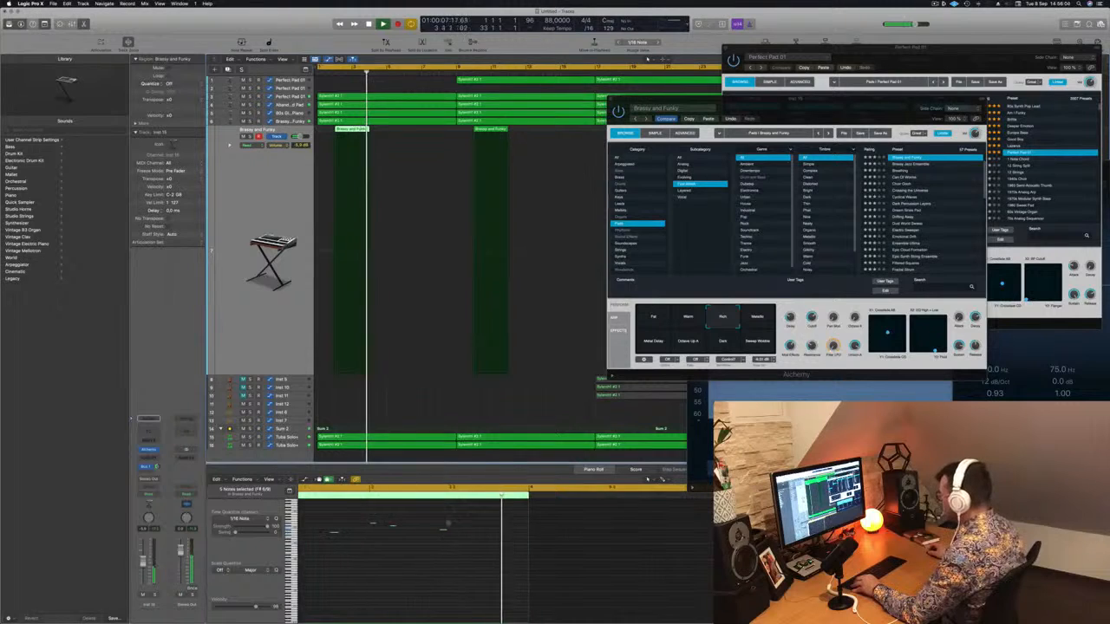
pyautogui.scroll(2, 447, 555)
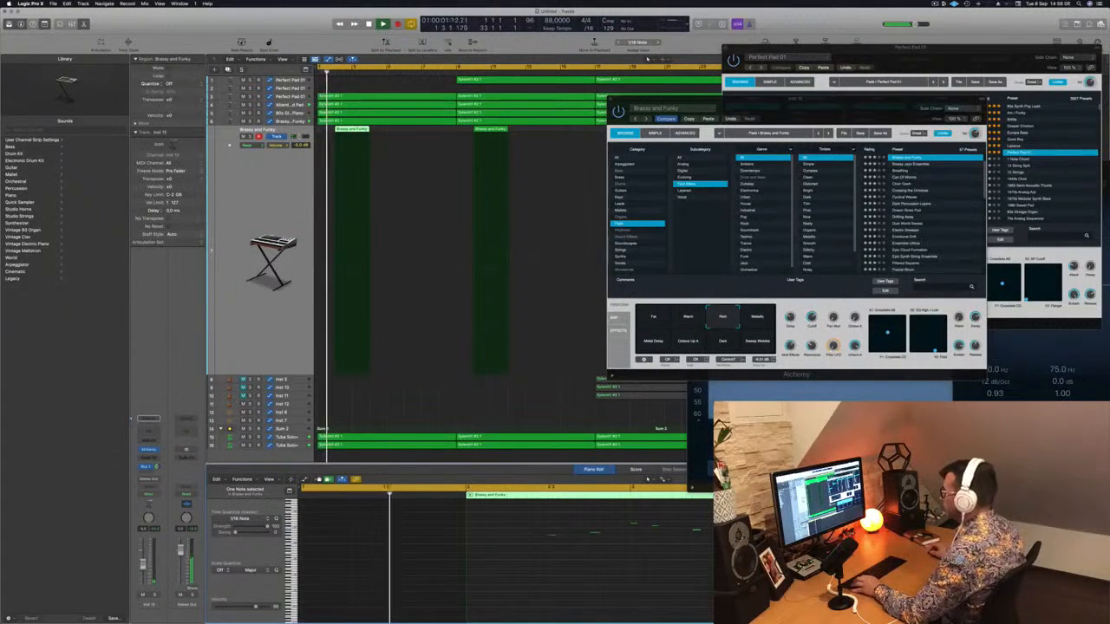
pyautogui.scroll(-5, 384, 216)
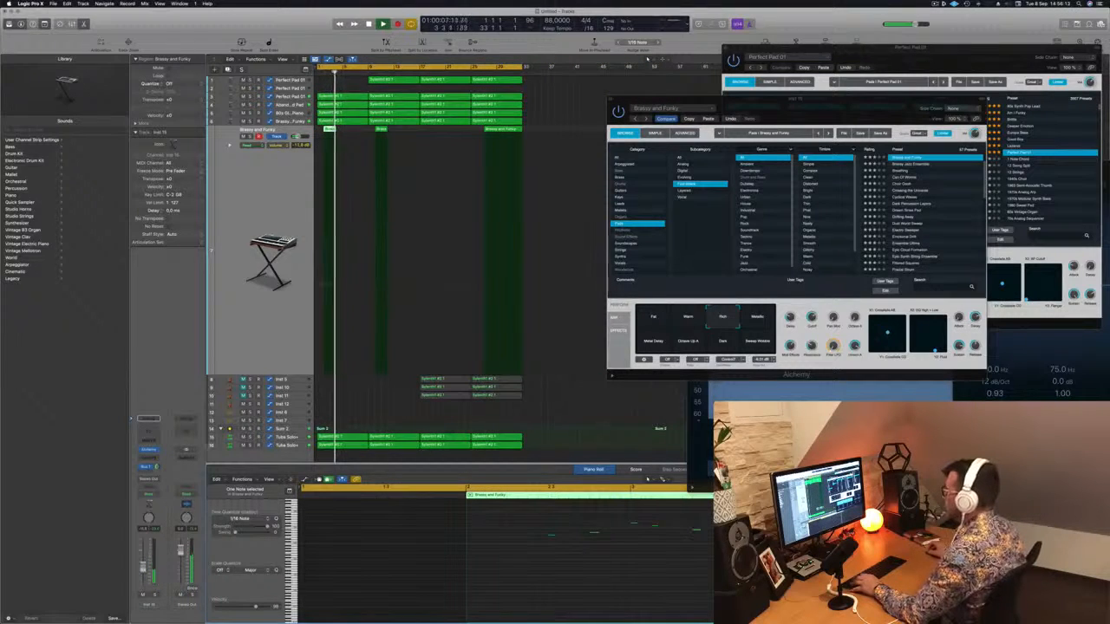
# Delete the leftover melody regions at bar 10 and about bar 27, keeping only the one at bar 2.
pyautogui.click(381, 129)
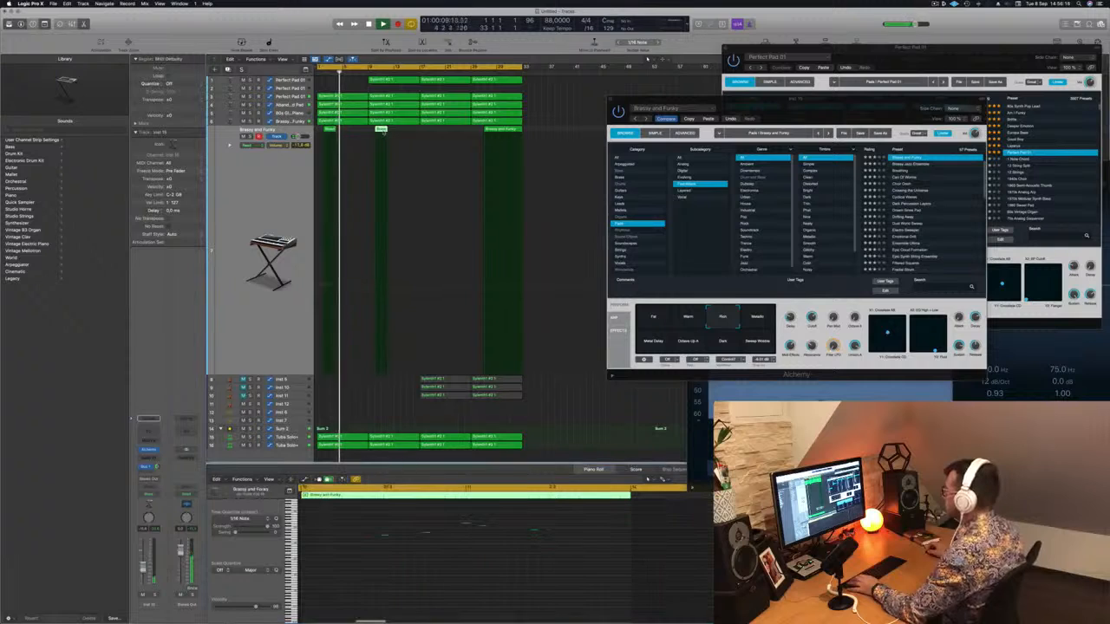
pyautogui.press('Delete')
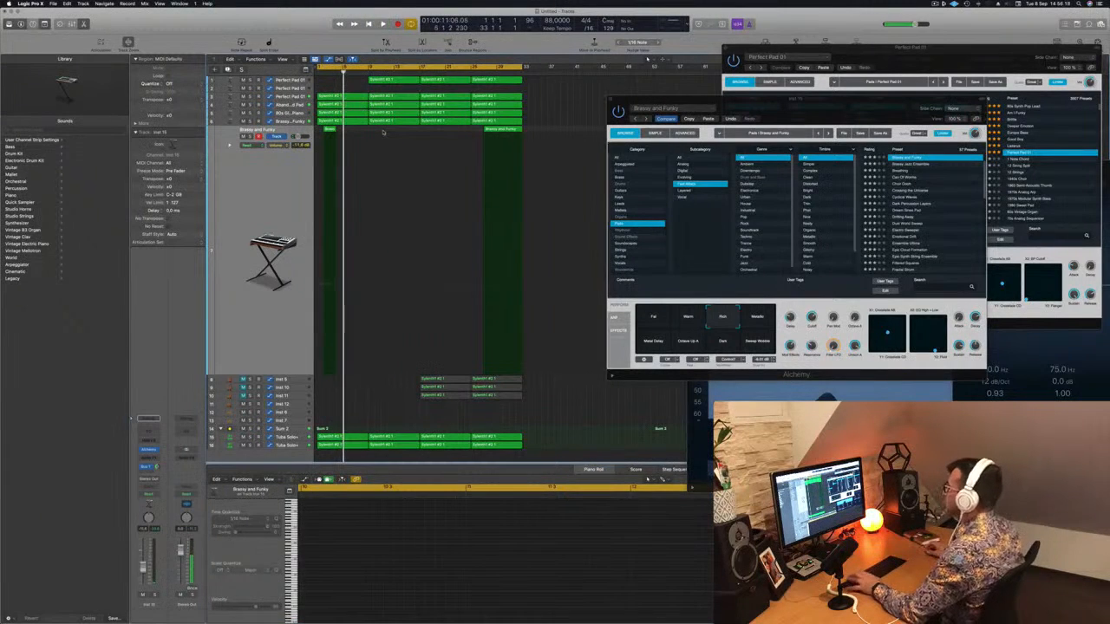
pyautogui.click(500, 130)
pyautogui.press('Delete')
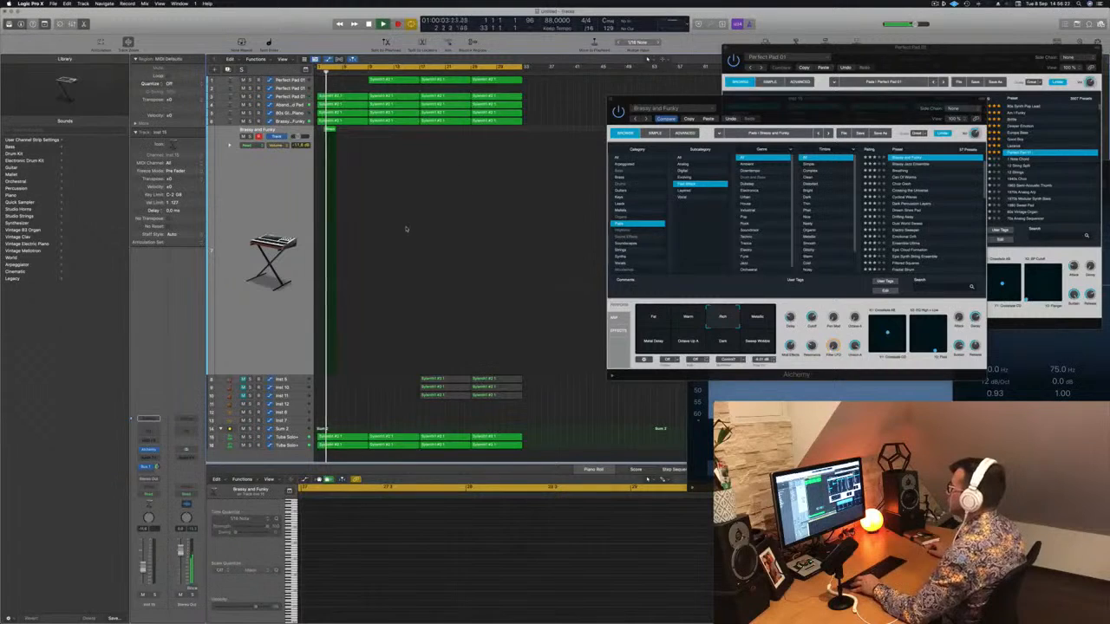
# Move the Brassy and Funky Alchemy window clear of the tracks and play the remaining melody region from the start.
pyautogui.press('super+Right')
pyautogui.press('super+Right')
pyautogui.press('super+Right')
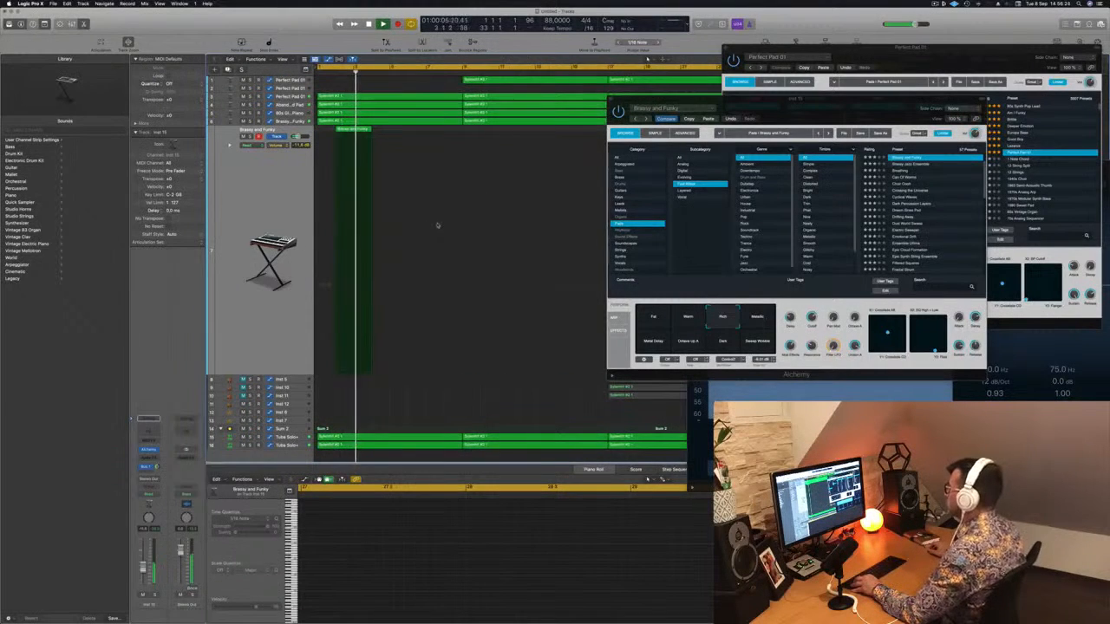
pyautogui.moveTo(730, 115); pyautogui.dragTo(893, 120)
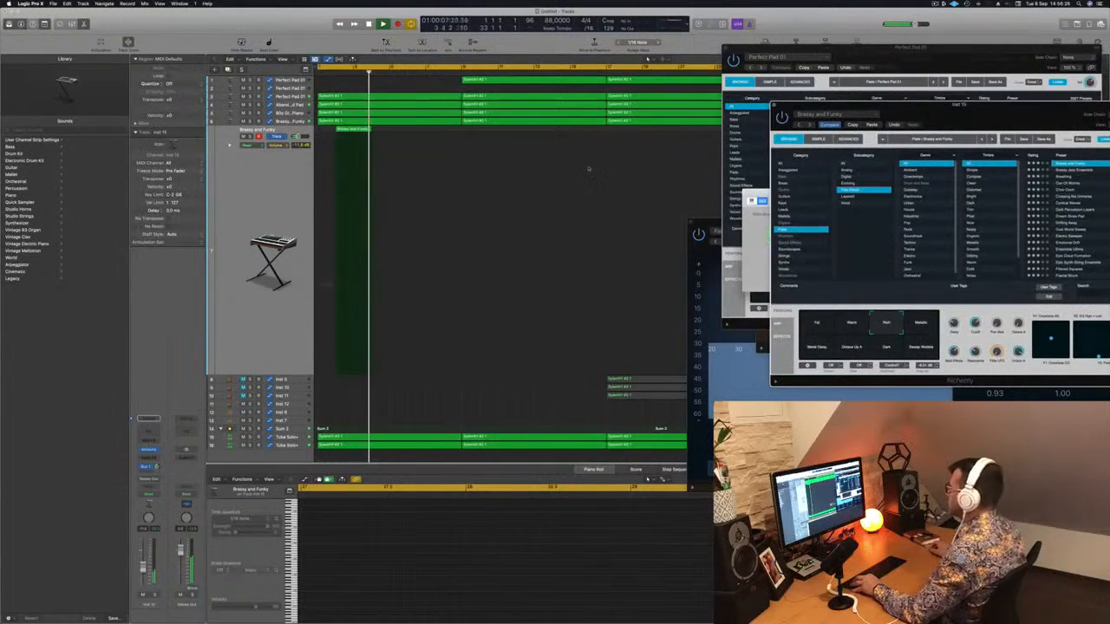
pyautogui.press('super+Left')
pyautogui.press('super+Left')
pyautogui.press('super+Left')
pyautogui.moveTo(334, 131)
pyautogui.mouseDown()
pyautogui.moveTo(370, 132)
pyautogui.moveTo(331, 131)
pyautogui.mouseUp()
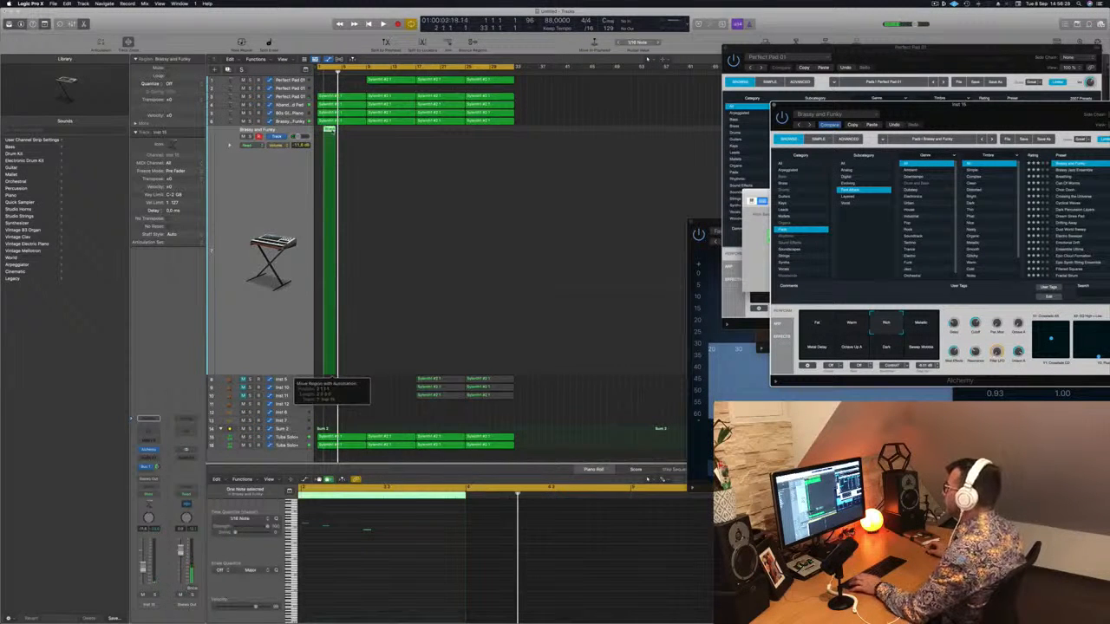
pyautogui.press('space')
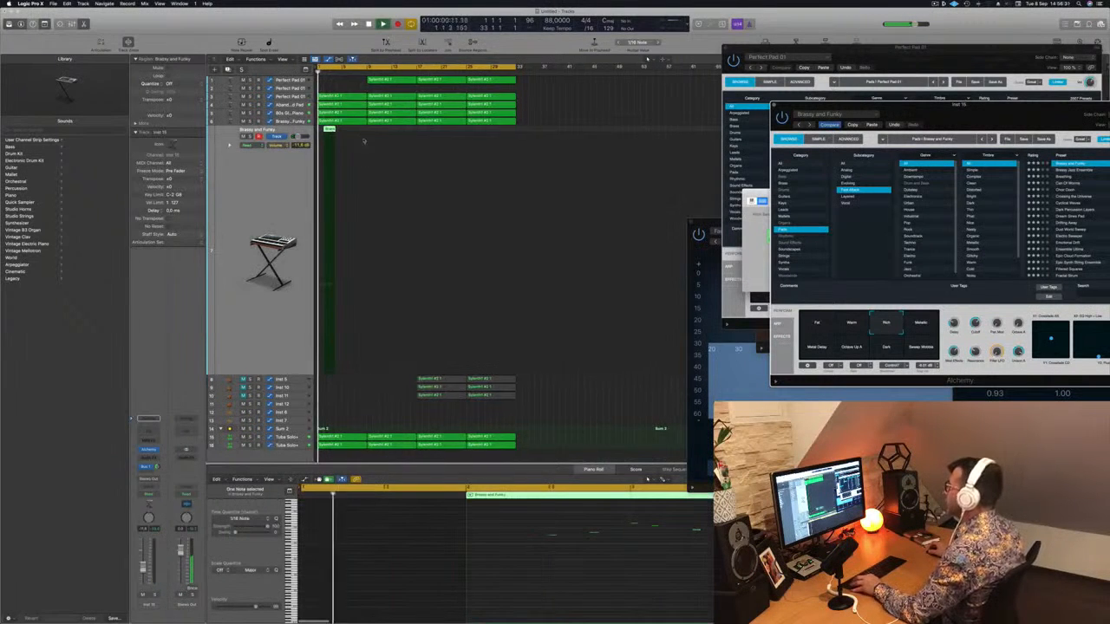
# Copy the two-bar melody region from bar 2 to bar 6 on the Brassy and Funky track.
pyautogui.press('super+Right')
pyautogui.press('super+Right')
pyautogui.press('super+Right')
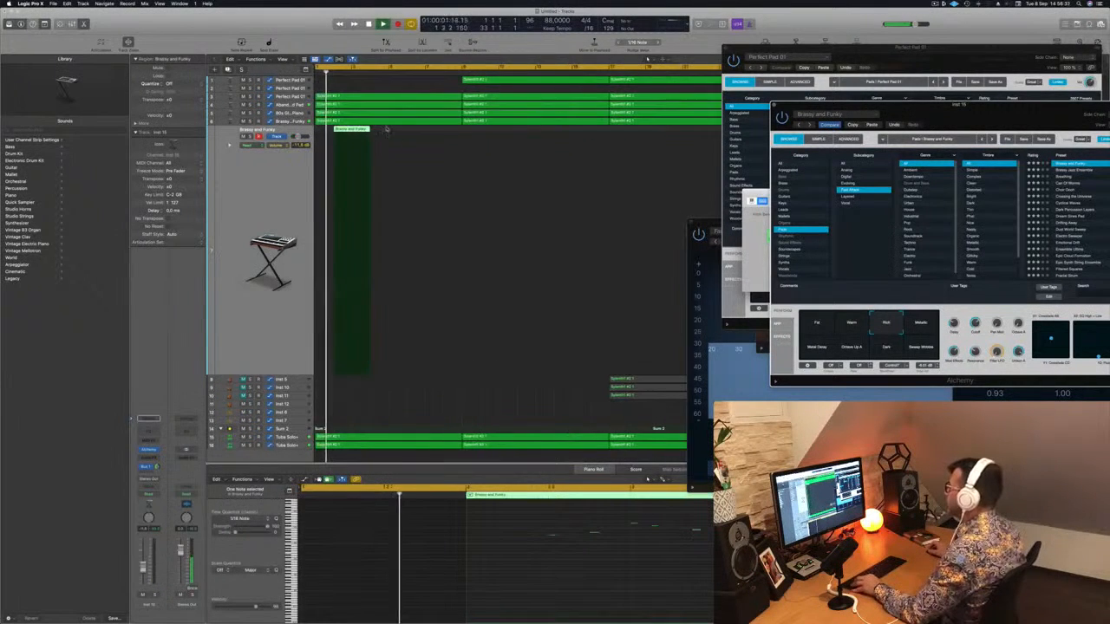
pyautogui.press('super+Right')
pyautogui.press('super+Right')
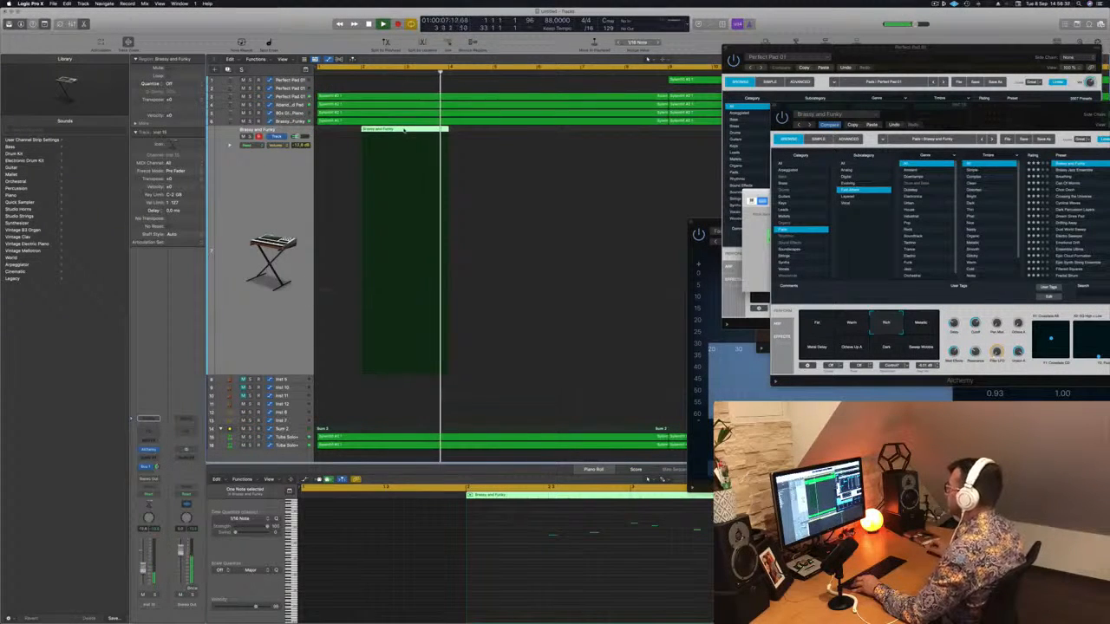
pyautogui.moveTo(404, 131); pyautogui.dragTo(582, 135)
pyautogui.press('super+Left')
pyautogui.press('super+Left')
pyautogui.press('super+Left')
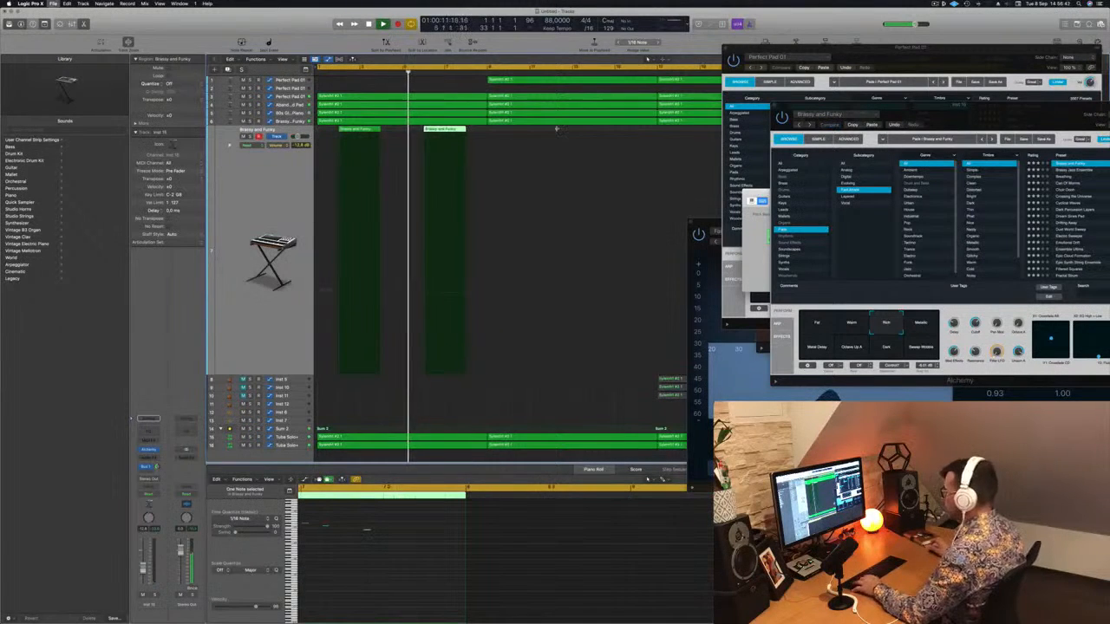
# Save the project as "EPISODE 134 guys" in the Logic folder and play the arrangement.
pyautogui.press('super+s')
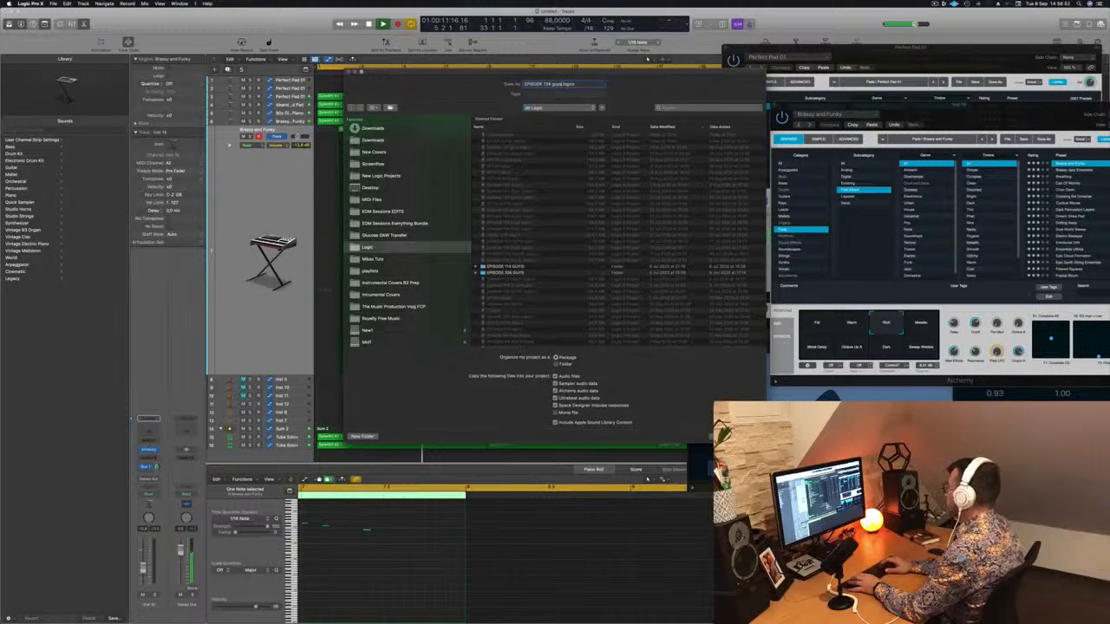
pyautogui.press('Return')
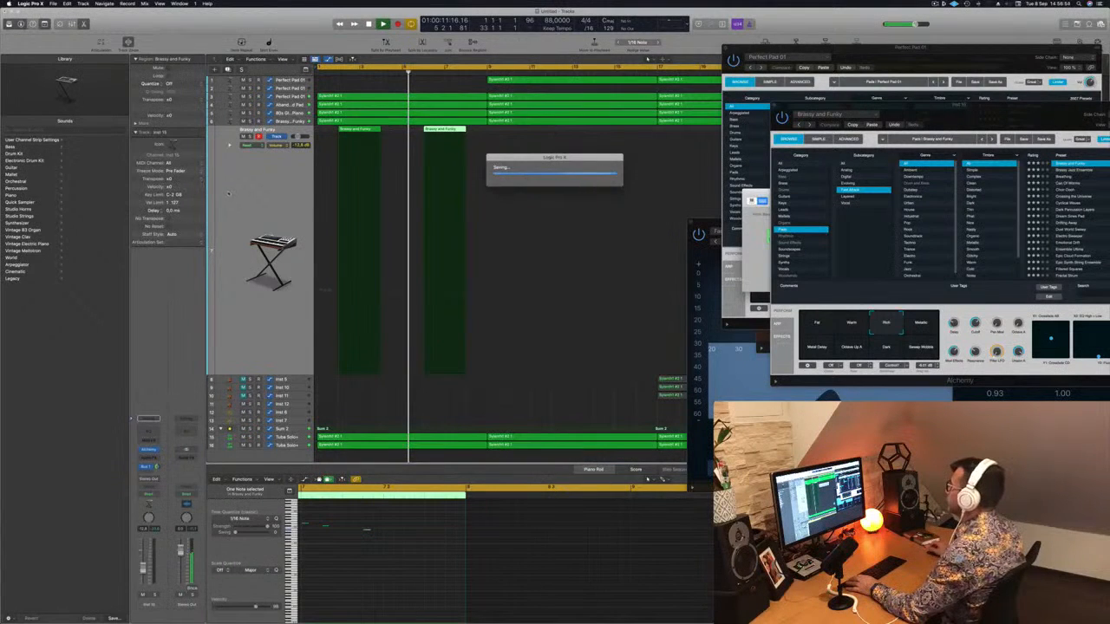
pyautogui.press('space')
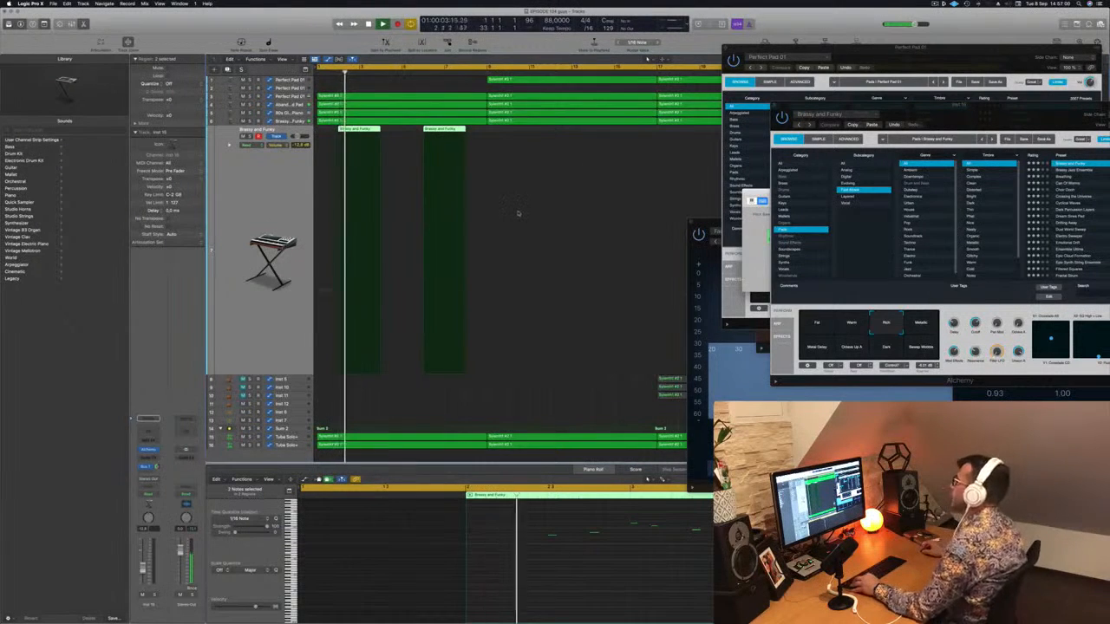
# Select all regions, rename them after their tracks, and clear the selection.
pyautogui.scroll(-8, 518, 213)
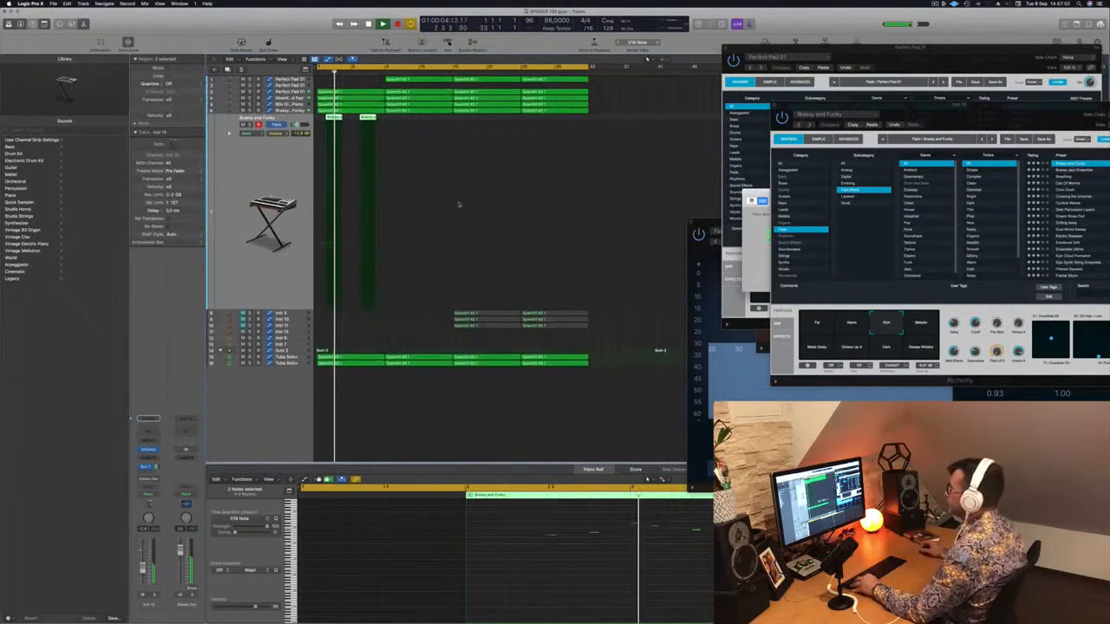
pyautogui.scroll(-2, 459, 204)
pyautogui.press('super+a')
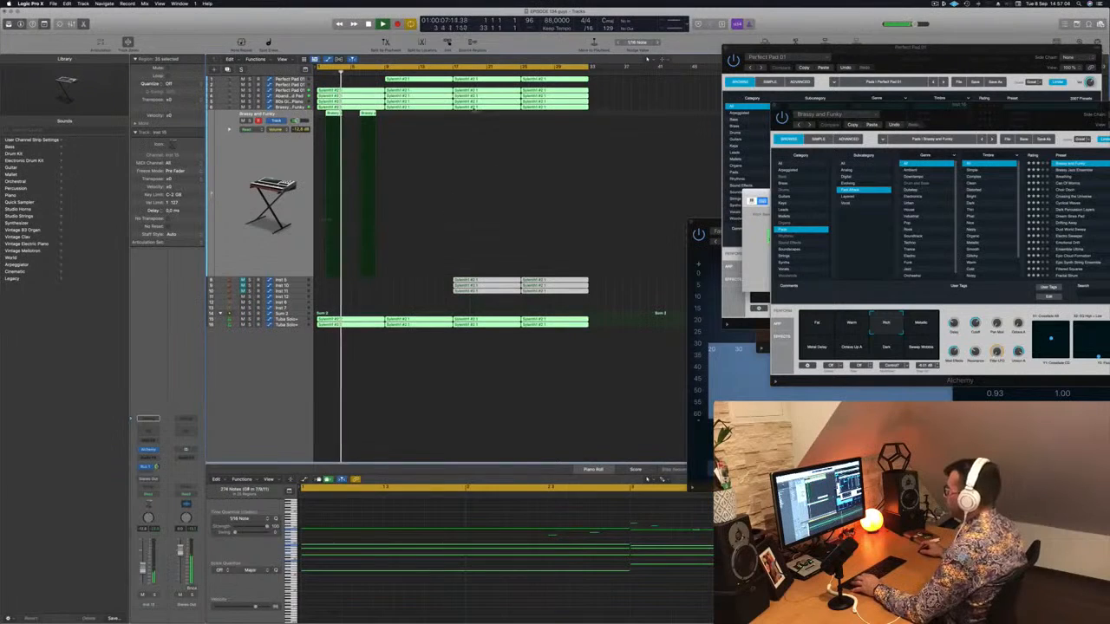
pyautogui.rightClick(427, 90)
pyautogui.click(431, 92)
pyautogui.hscroll(3, 461, 142)
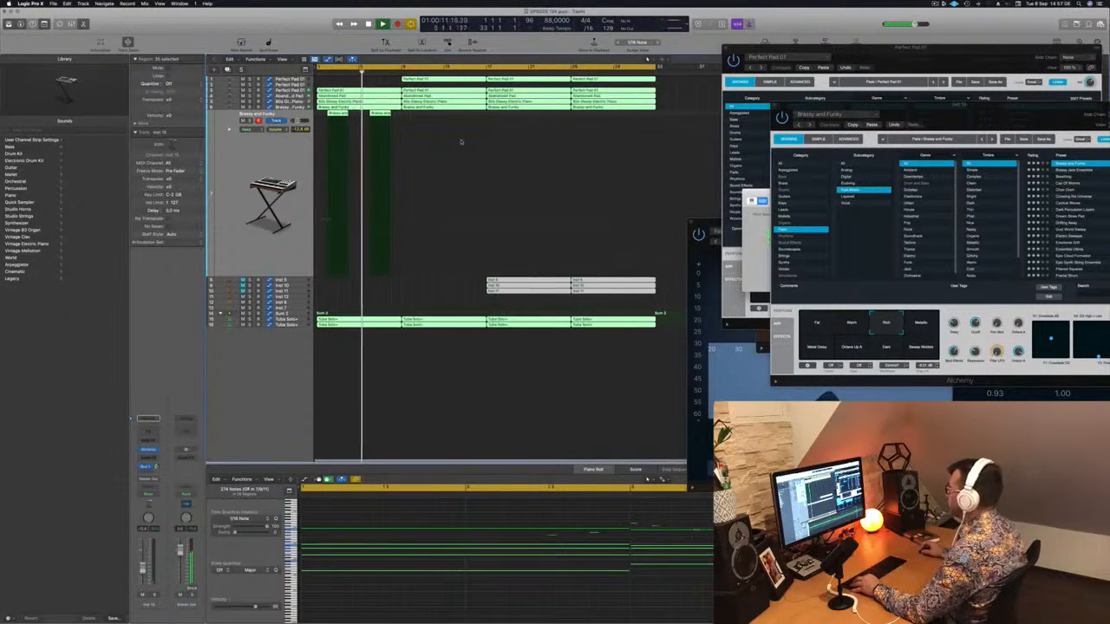
pyautogui.click(425, 282)
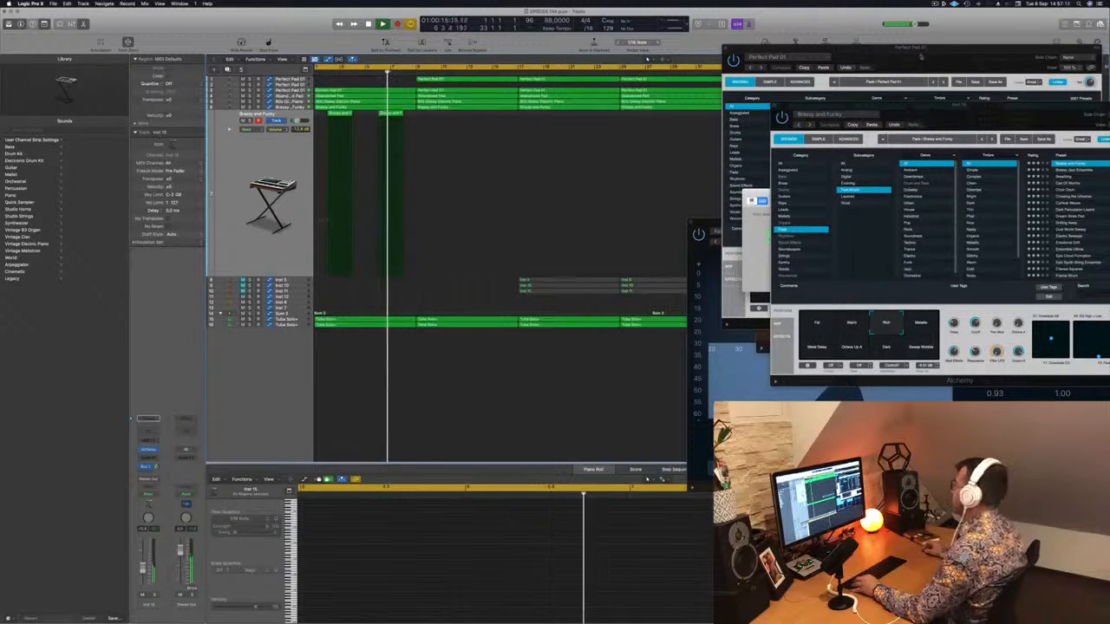
# Rearrange the Alchemy windows beside the tracks and copy the two melody regions to bars 10 and 14.
pyautogui.moveTo(933, 47); pyautogui.dragTo(948, 168)
pyautogui.moveTo(950, 106); pyautogui.dragTo(894, 79)
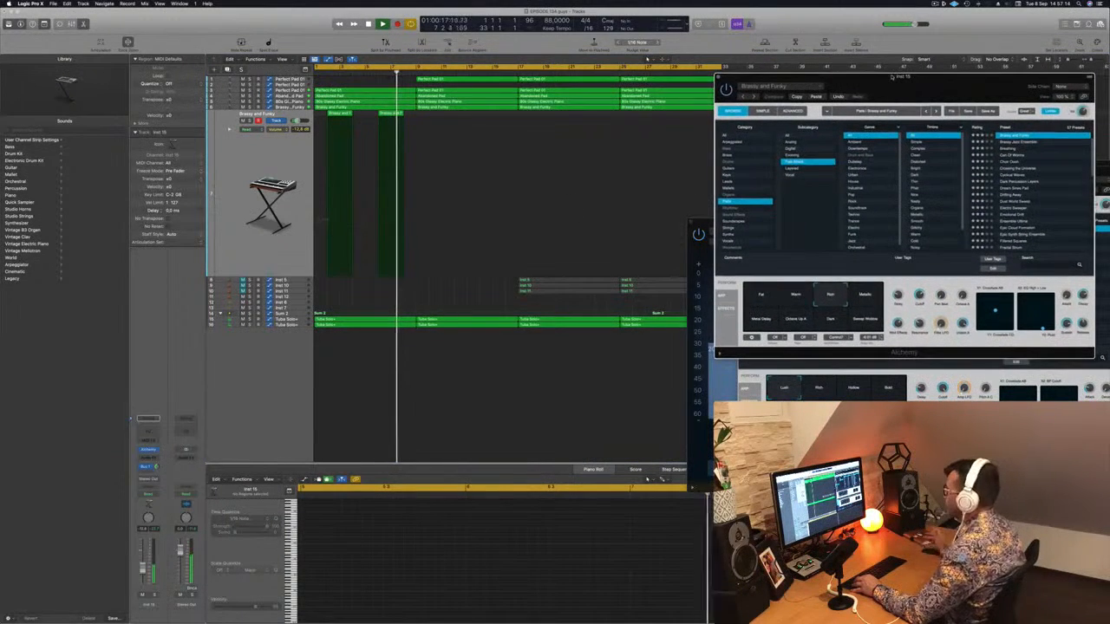
pyautogui.click(272, 162)
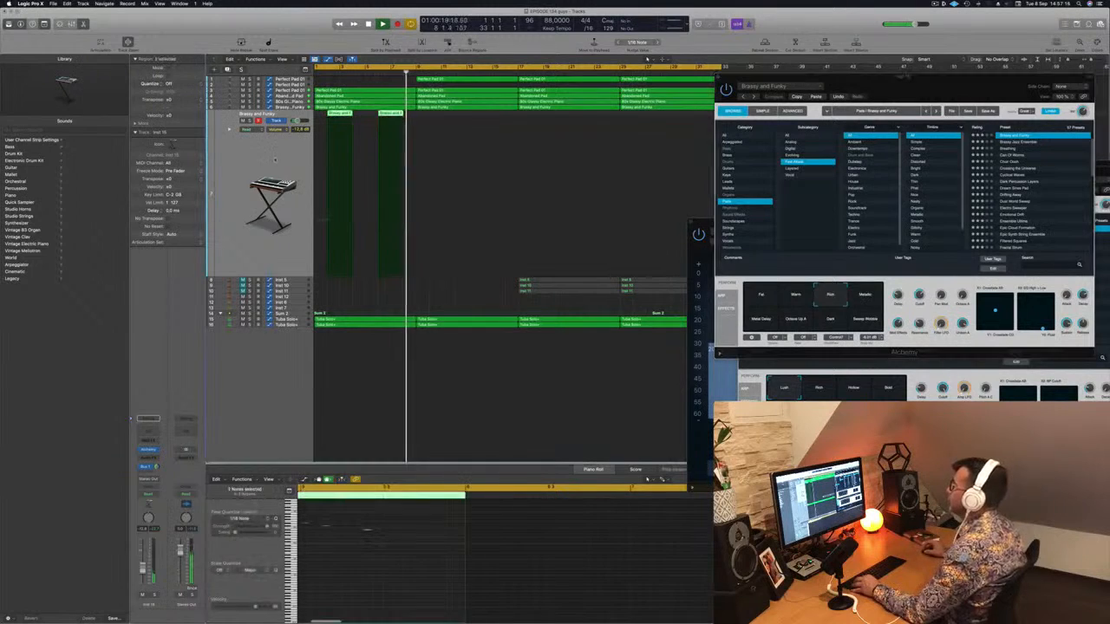
pyautogui.press('super+Left')
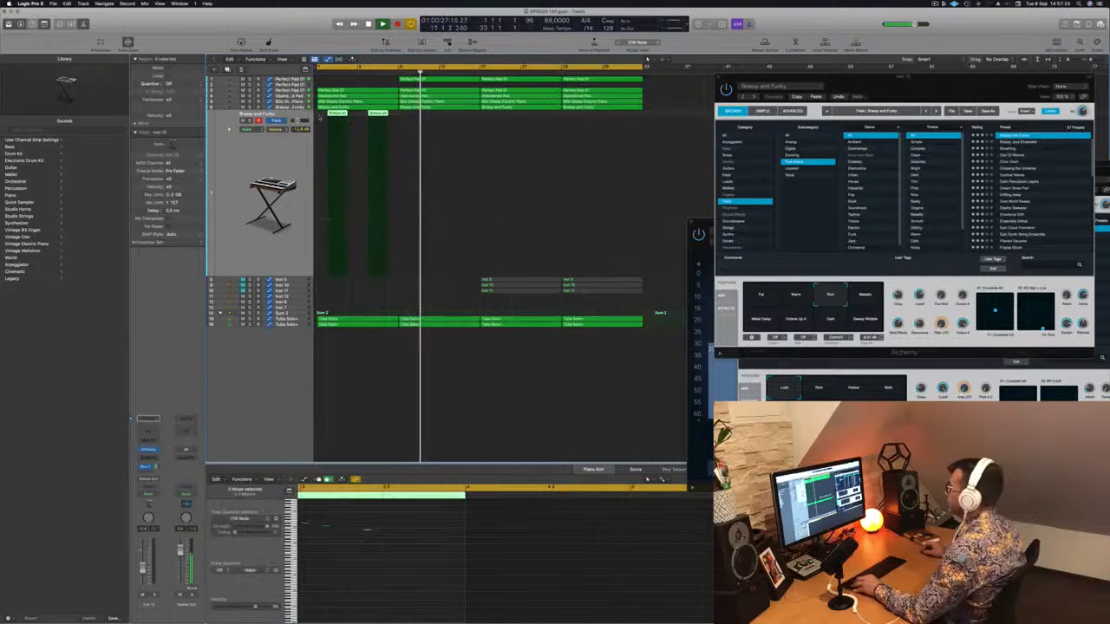
pyautogui.moveTo(356, 116); pyautogui.dragTo(418, 122)
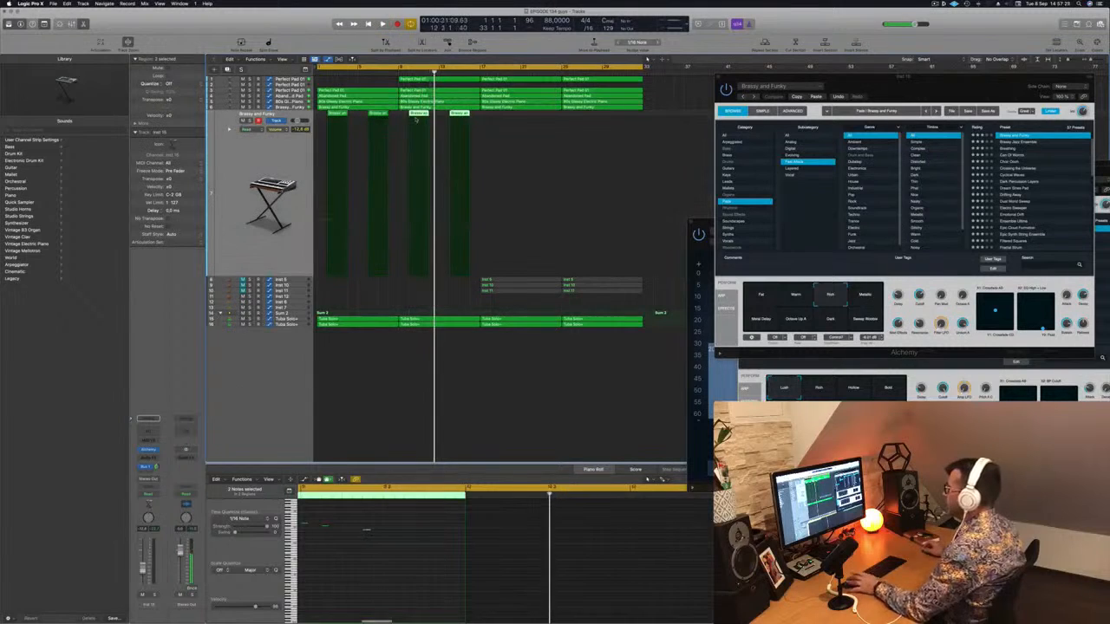
# Play the arrangement from the start and review how the four melody regions sit within it.
pyautogui.press('Return')
pyautogui.click(287, 142)
pyautogui.press('super+Up')
pyautogui.press('super+Up')
pyautogui.press('super+Up')
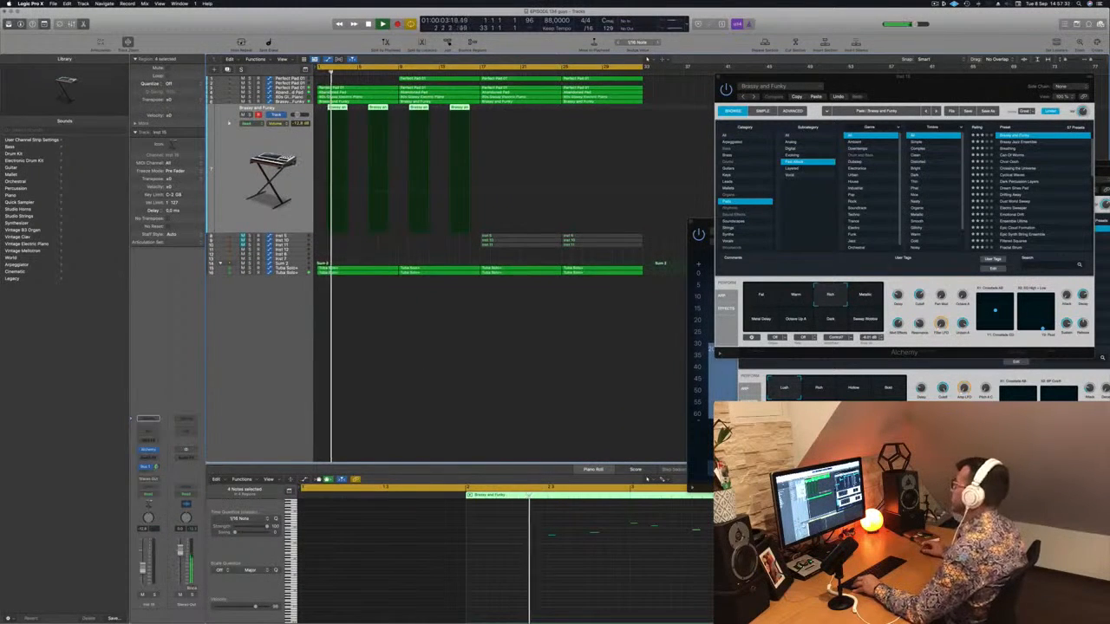
pyautogui.press('super+Left')
pyautogui.press('super+Left')
pyautogui.press('super+Left')
pyautogui.press('super+Left')
pyautogui.press('super+Right')
pyautogui.press('super+Right')
pyautogui.press('super+Right')
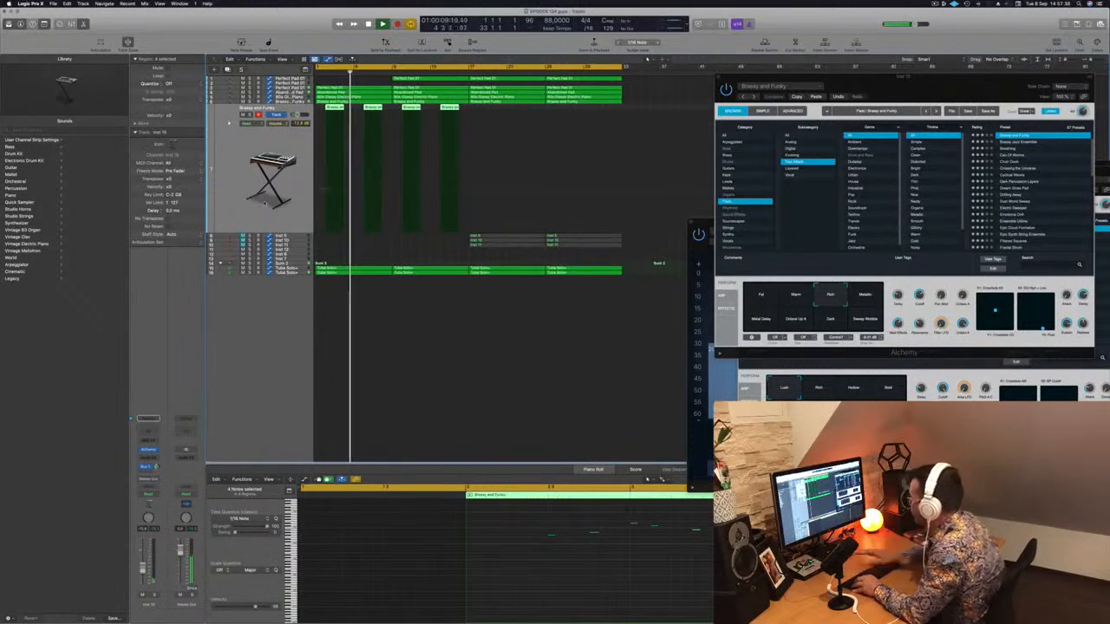
pyautogui.press('super+Right')
pyautogui.press('super+Left')
pyautogui.press('super+Left')
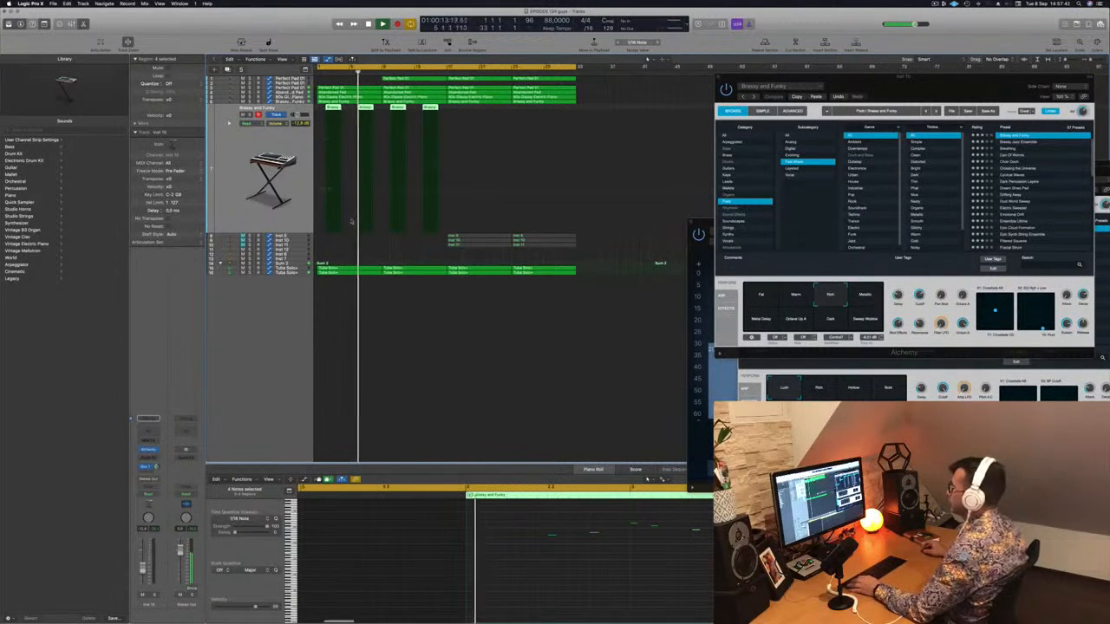
# Expand the Sum 2 track and raise its volume automation points around bars 9 and 17 for a smoother build.
pyautogui.click(322, 259)
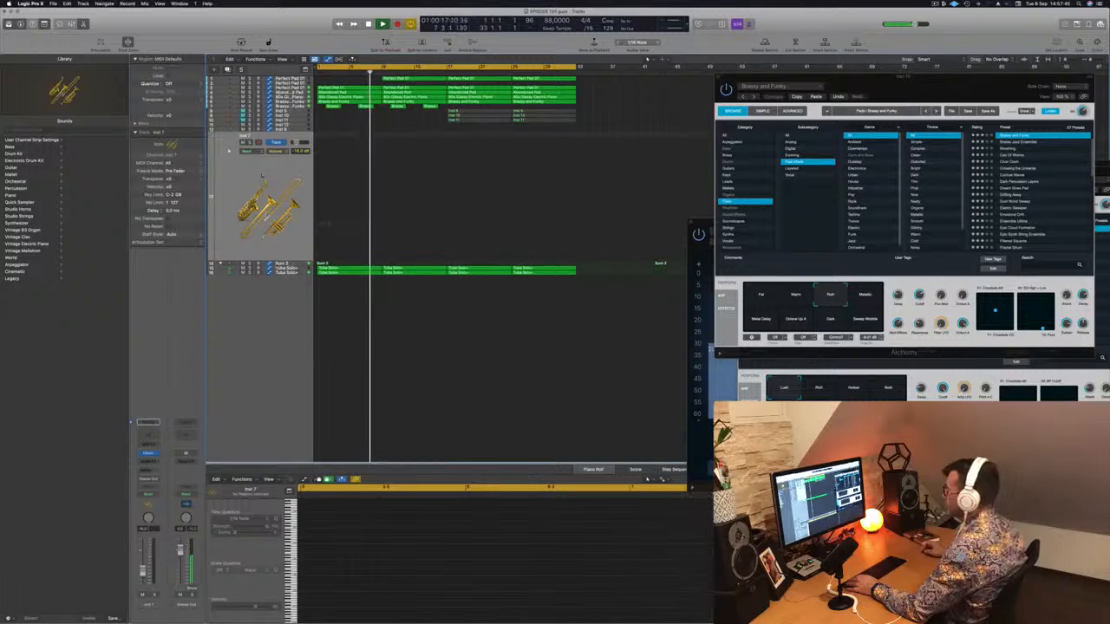
pyautogui.click(321, 262)
pyautogui.moveTo(381, 239); pyautogui.dragTo(382, 219)
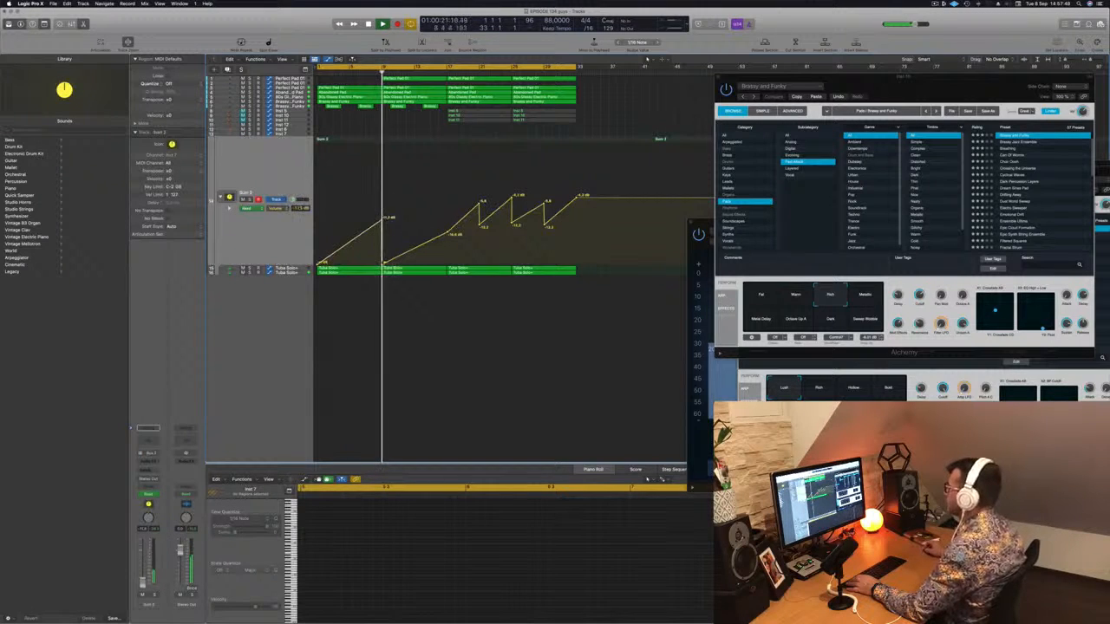
pyautogui.moveTo(382, 262); pyautogui.dragTo(448, 210)
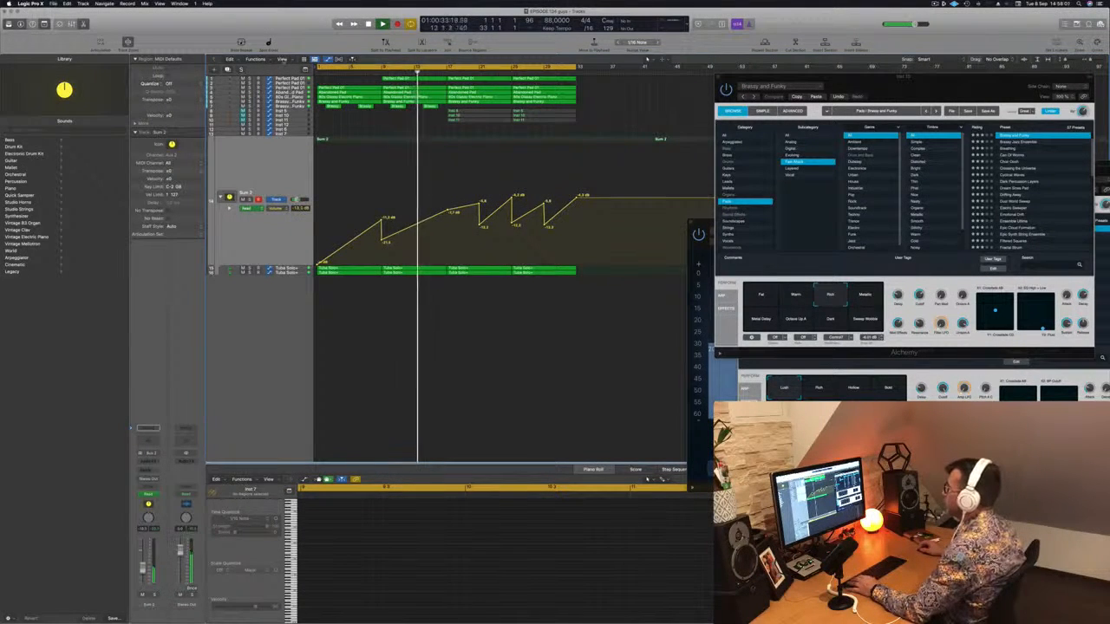
# Show the secondary ruler above the tracks.
pyautogui.click(282, 59)
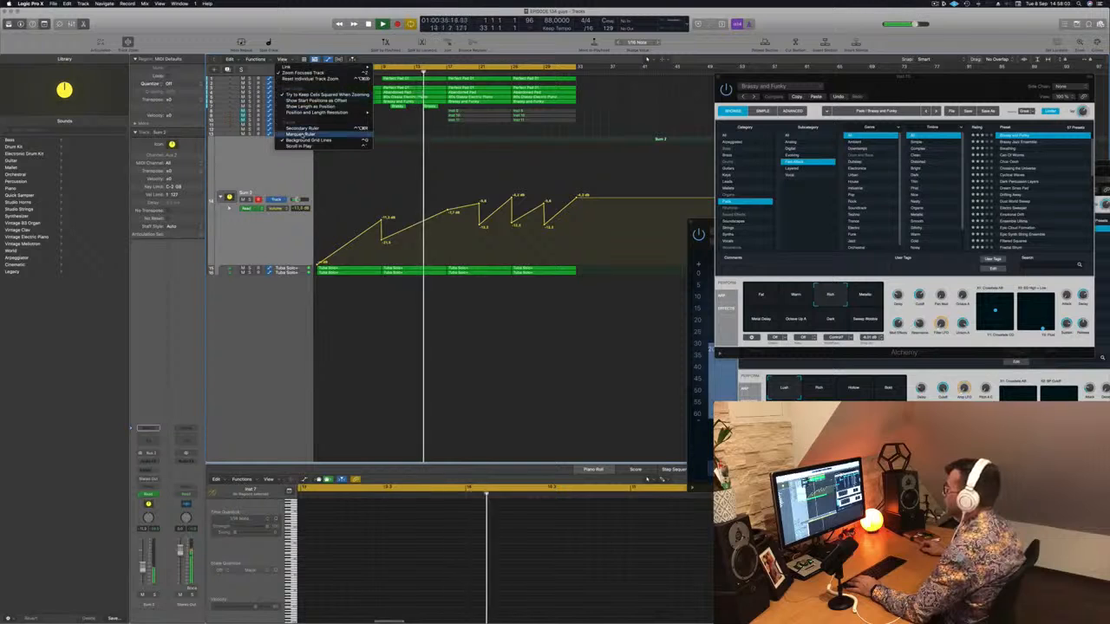
pyautogui.click(292, 128)
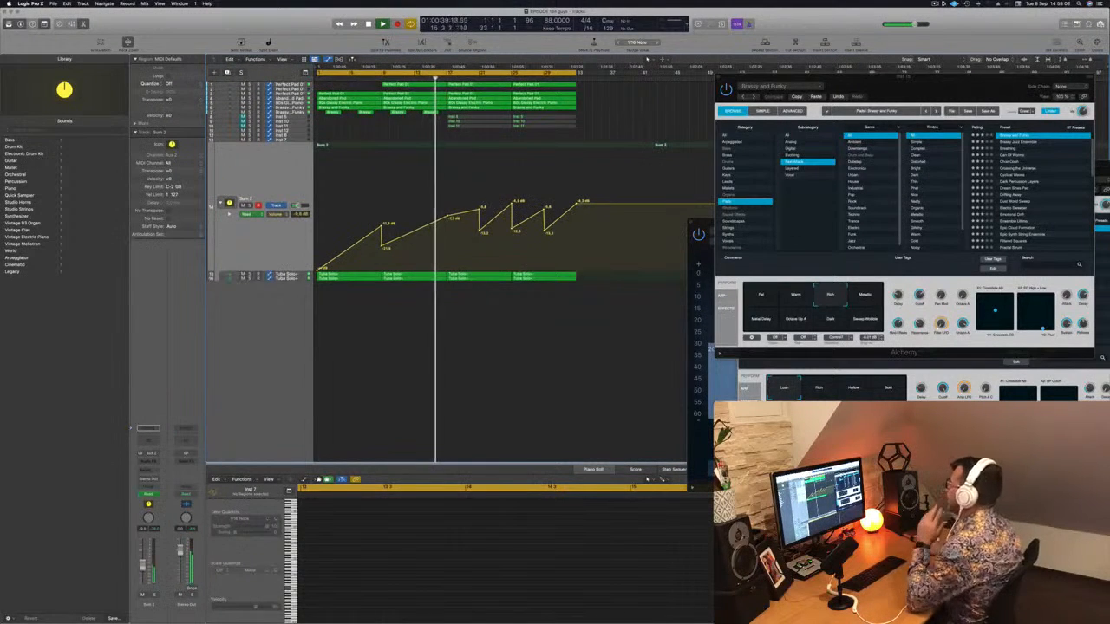
# Set the cycle range to bars 17–33 and repeat that section directly after itself, from bar 33, across all tracks.
pyautogui.moveTo(803, 79); pyautogui.dragTo(850, 102)
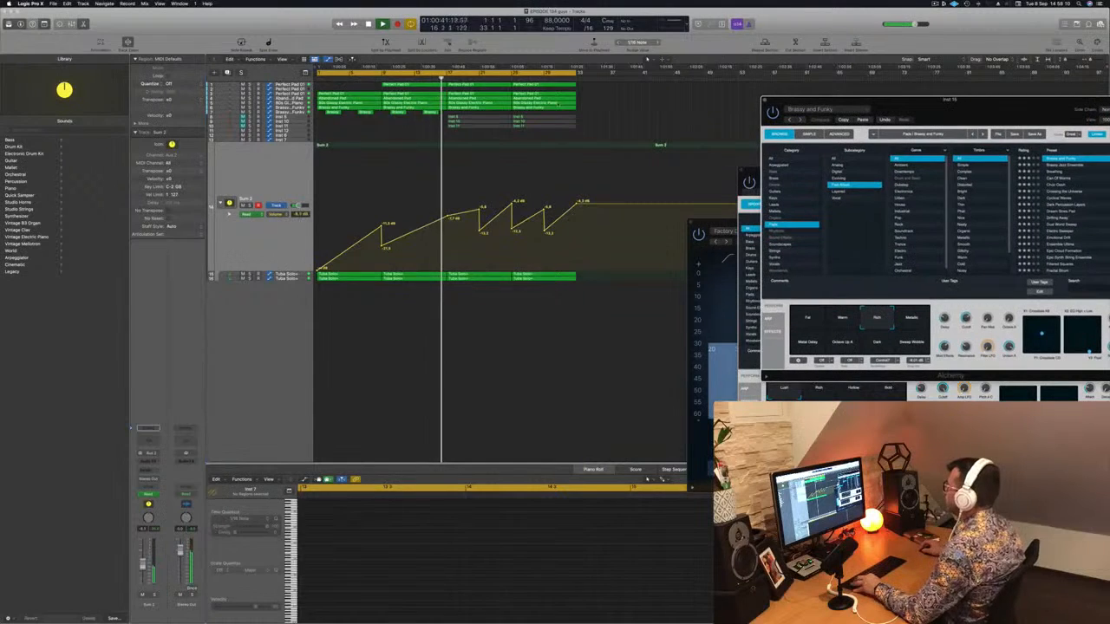
pyautogui.press('super+Left')
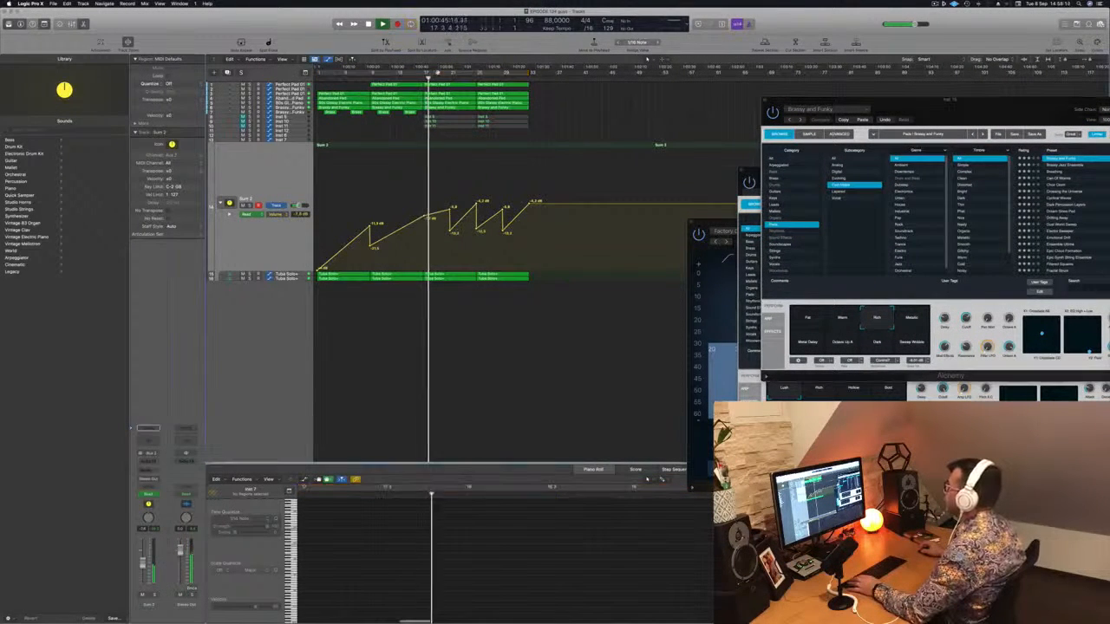
pyautogui.moveTo(425, 74); pyautogui.dragTo(529, 74)
pyautogui.press('super+r')
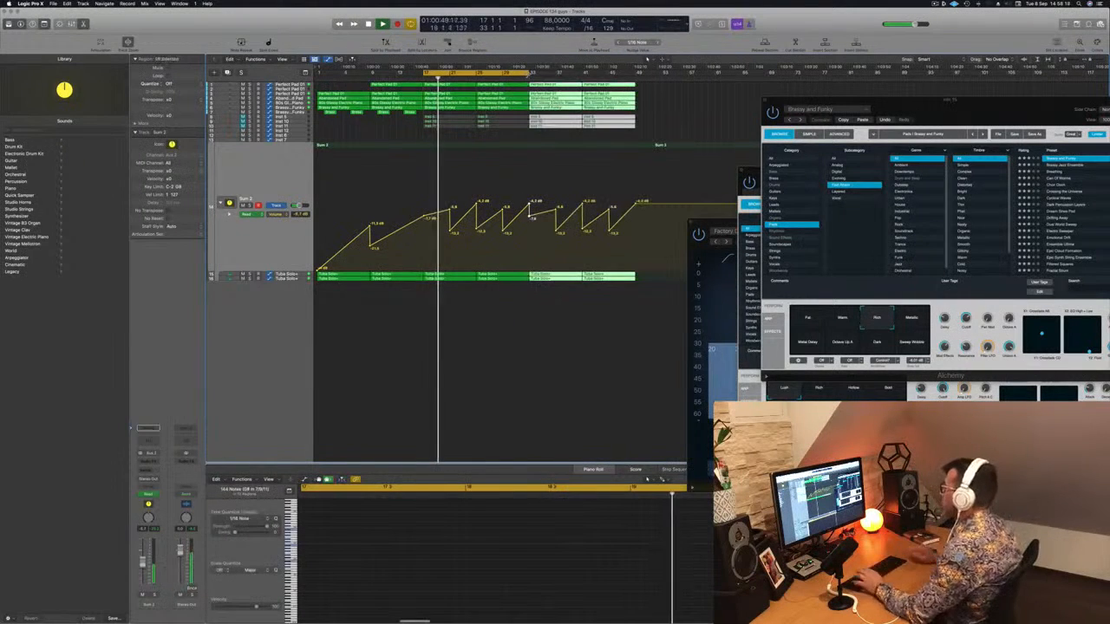
pyautogui.click(381, 127)
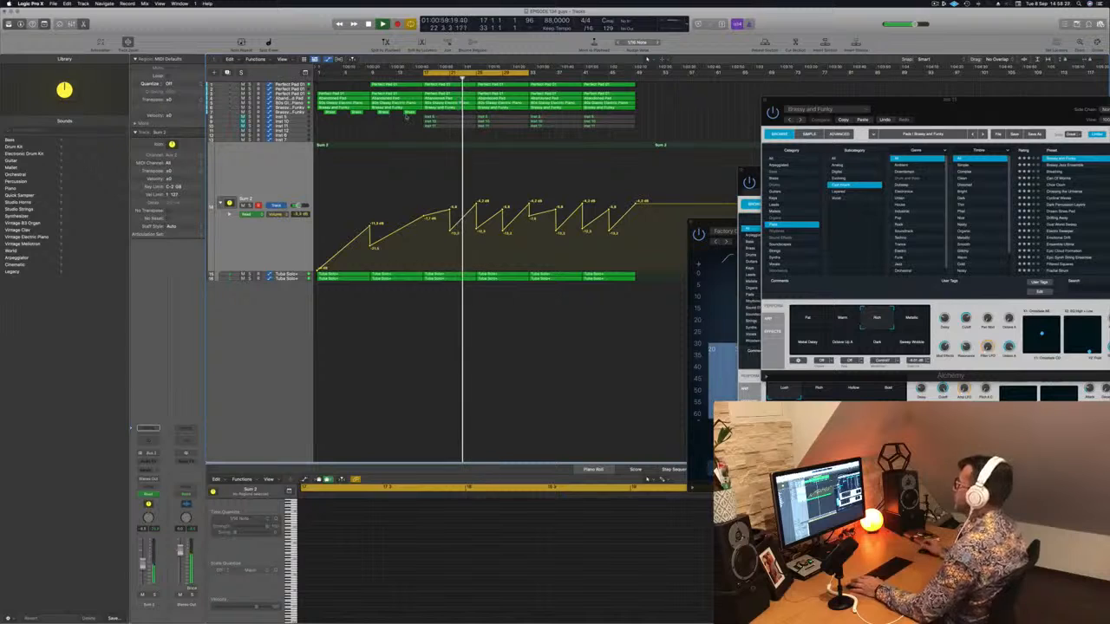
pyautogui.press('space')
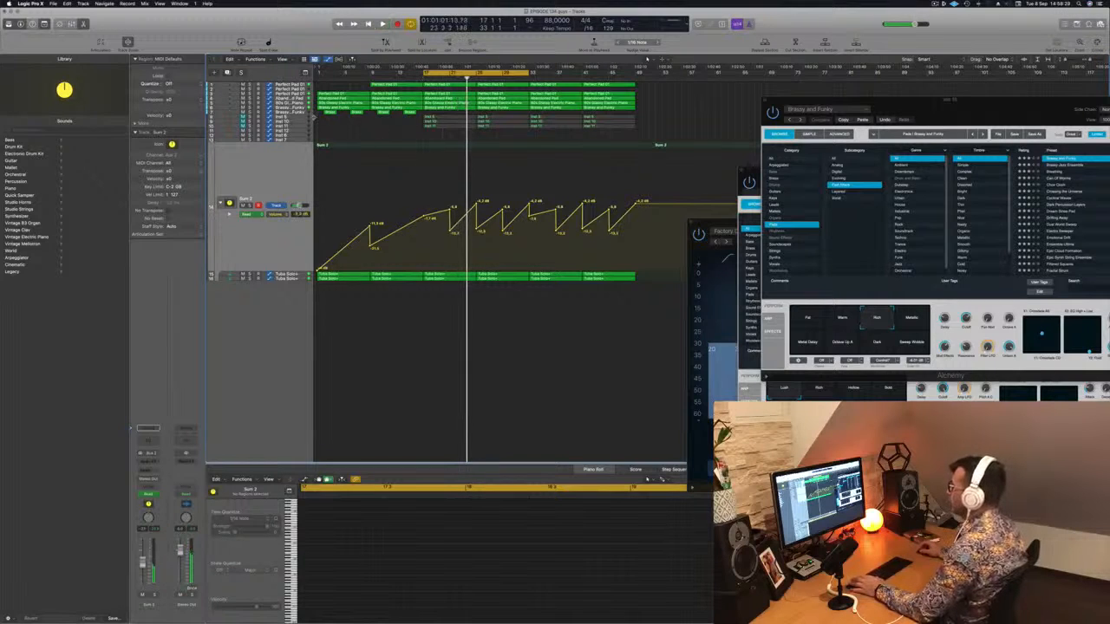
# Create a summing track stack from the first muted strings track.
pyautogui.click(298, 117)
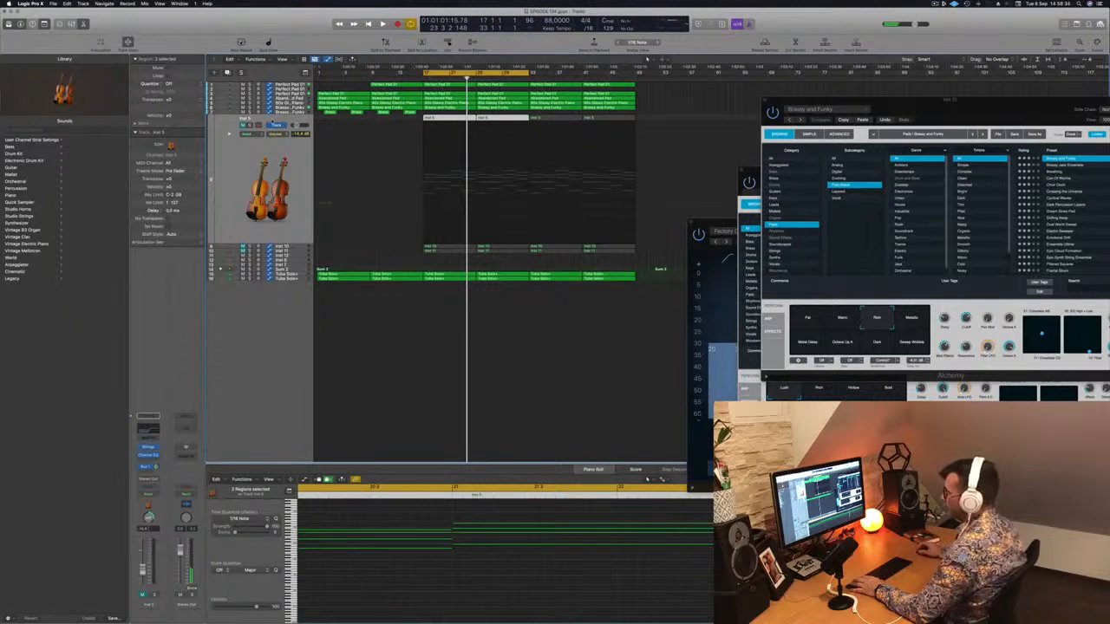
pyautogui.rightClick(295, 120)
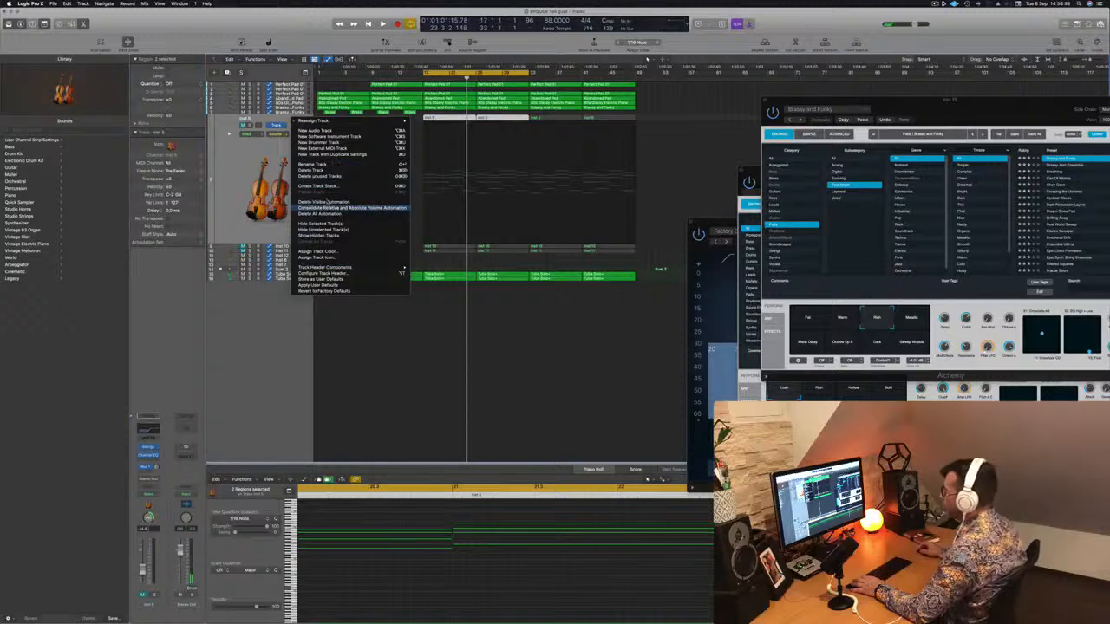
pyautogui.click(321, 186)
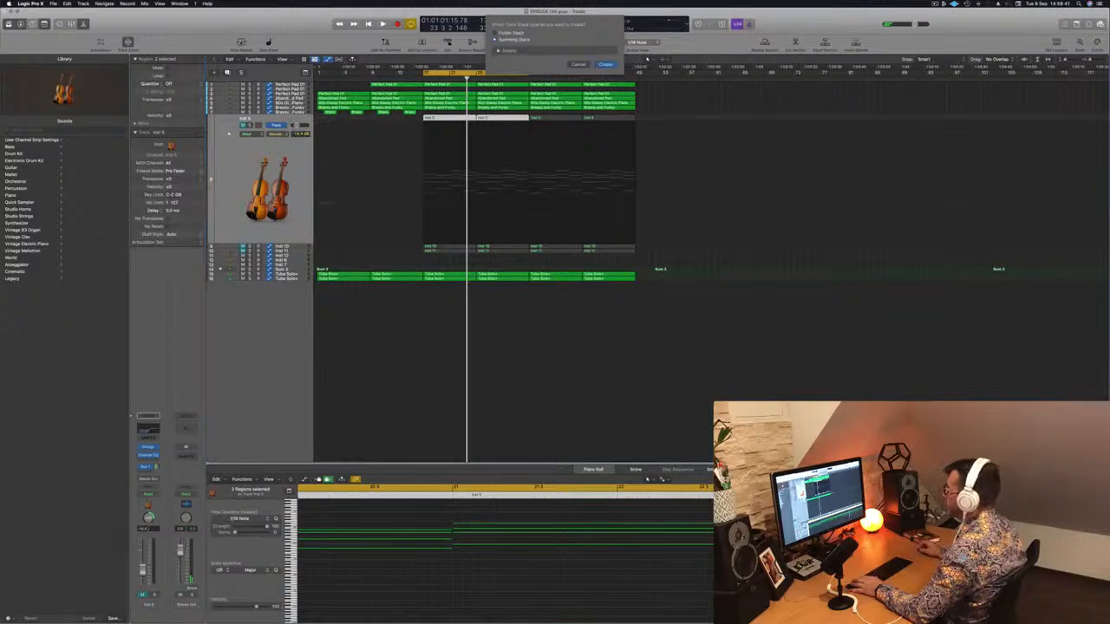
pyautogui.click(605, 65)
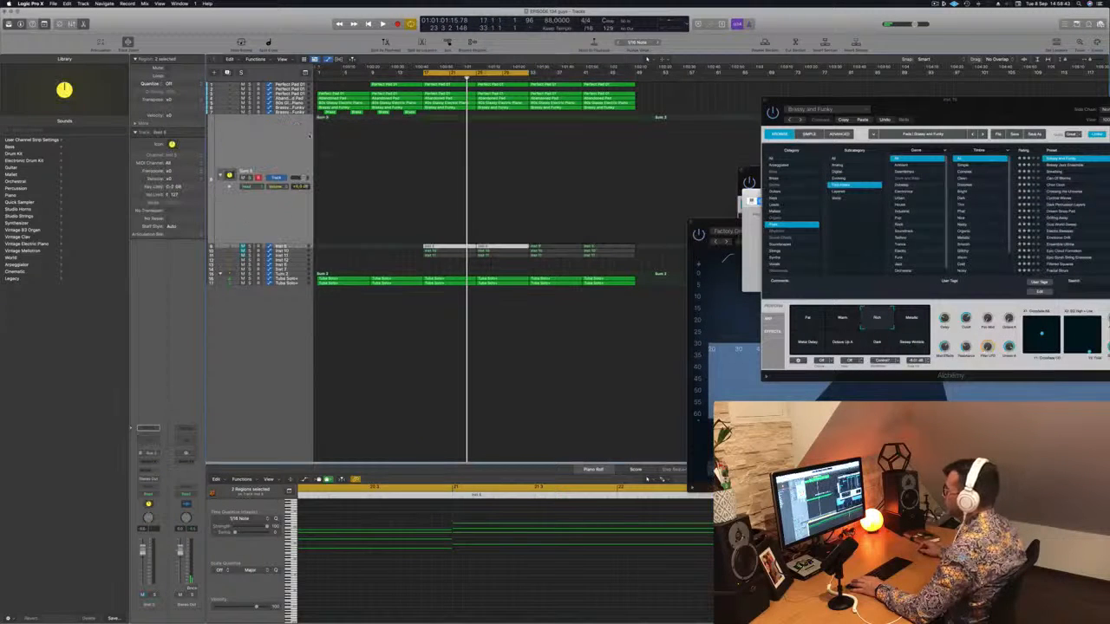
# Move the other two string tracks, Inst 10 and Inst 11, into the new summing stack and rename the stack Strings.
pyautogui.moveTo(299, 250); pyautogui.dragTo(300, 123)
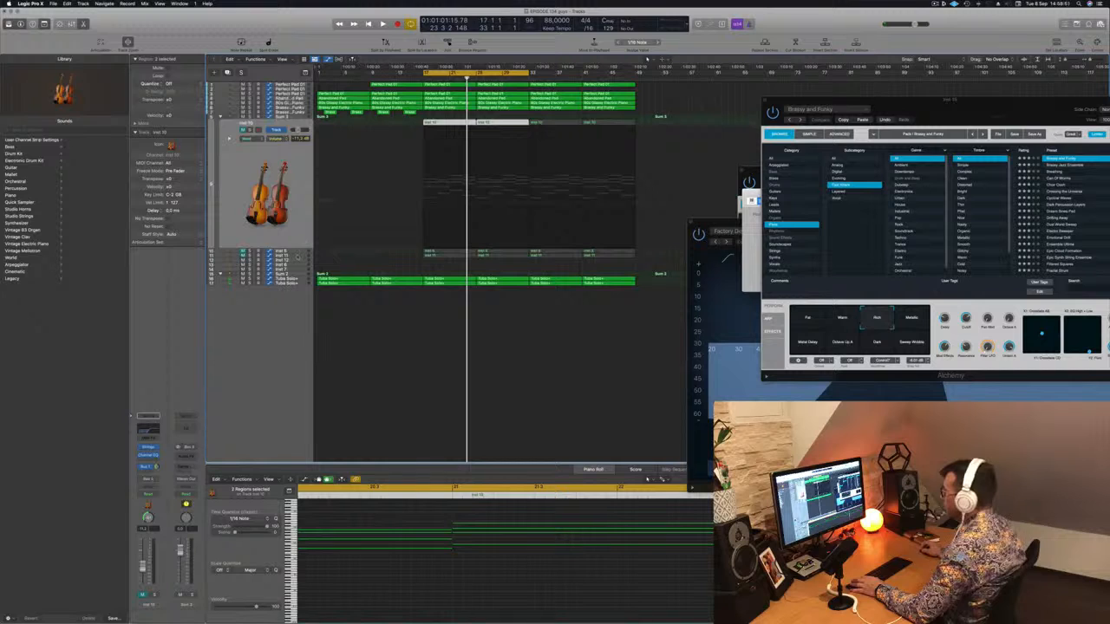
pyautogui.click(297, 256)
pyautogui.moveTo(271, 175); pyautogui.dragTo(285, 123)
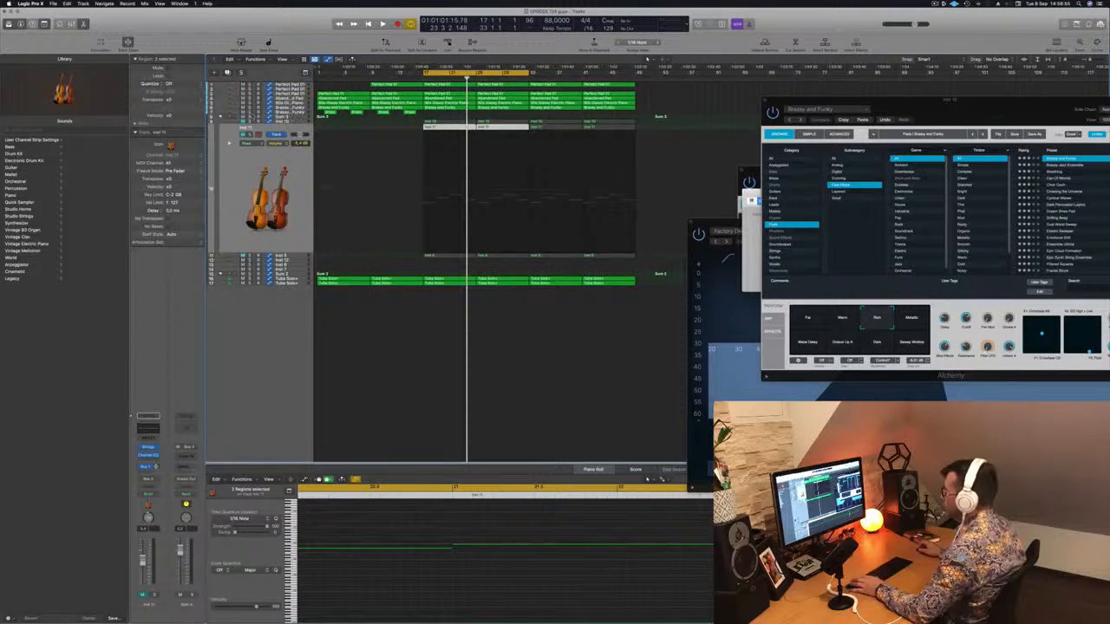
pyautogui.click(290, 117)
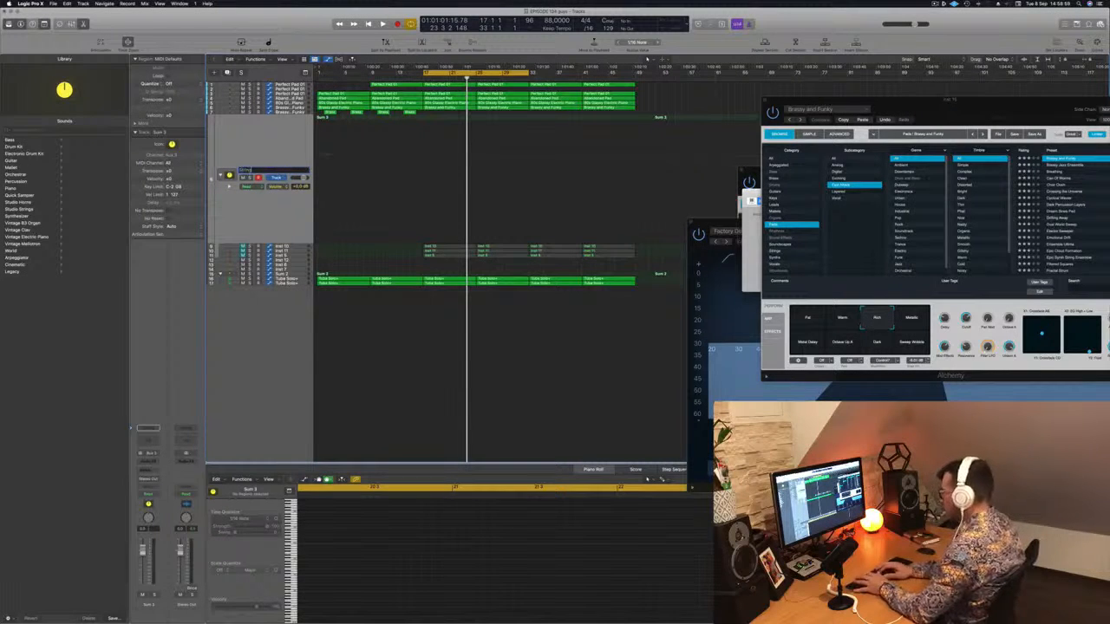
# Audition the tracks in the Strings stack, order them and rename them Left Strings, Right Strings and Cello.
pyautogui.click(292, 246)
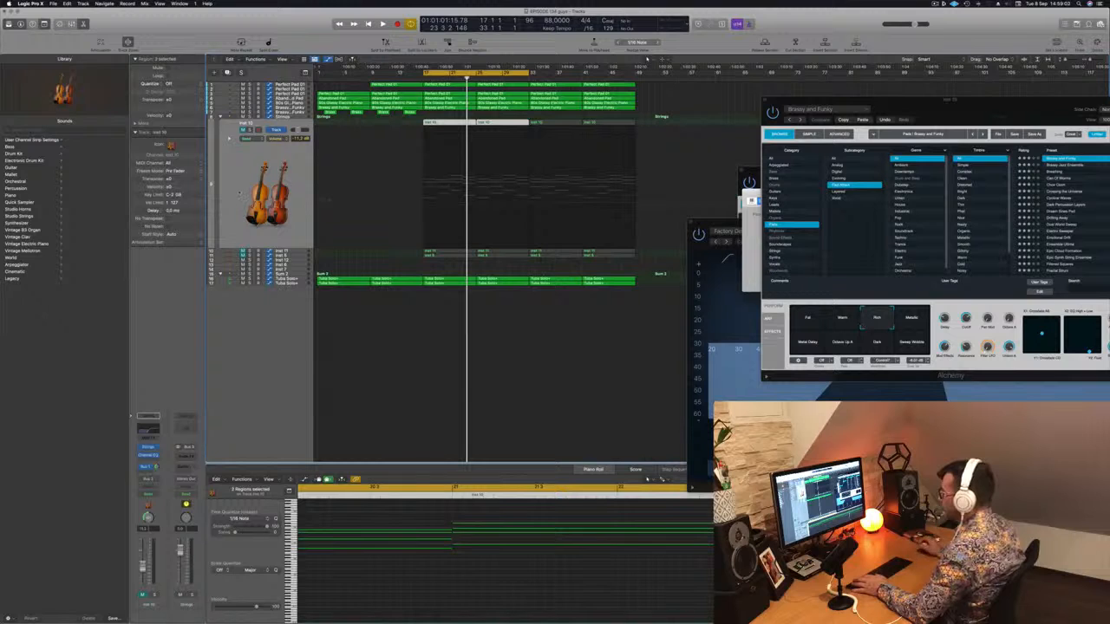
pyautogui.press('space')
pyautogui.press('s')
pyautogui.press('s')
pyautogui.press('m')
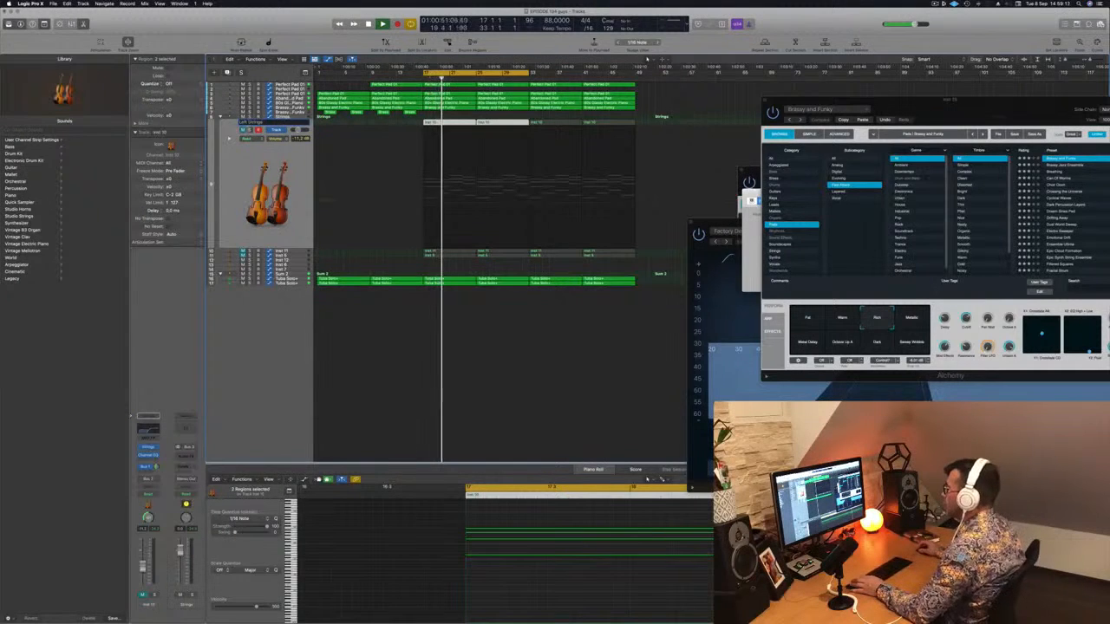
pyautogui.press('Down')
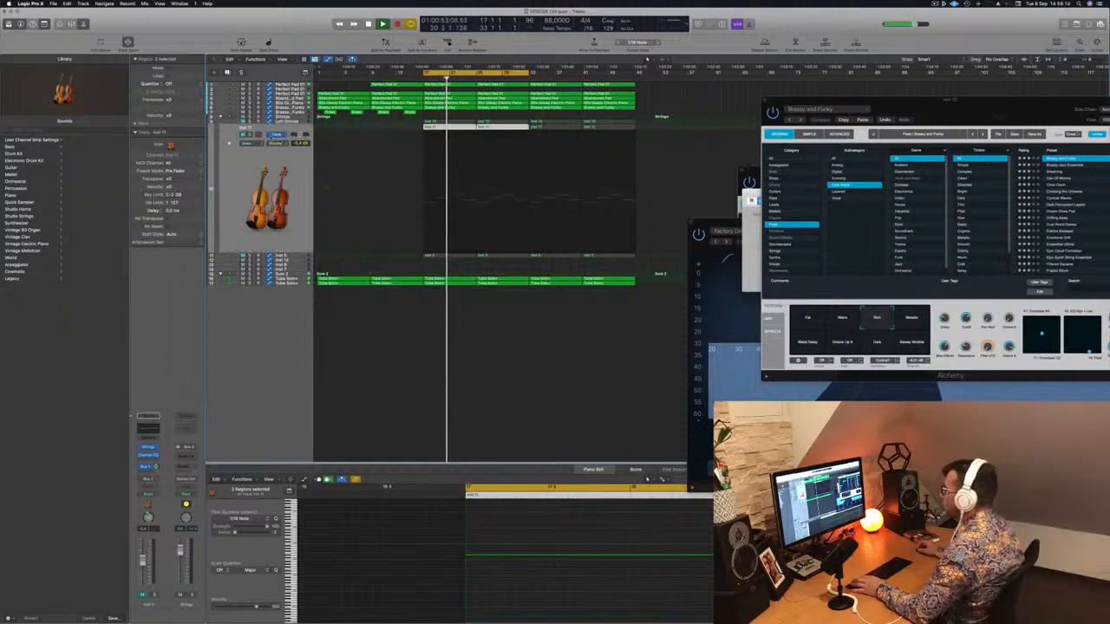
pyautogui.press('Down')
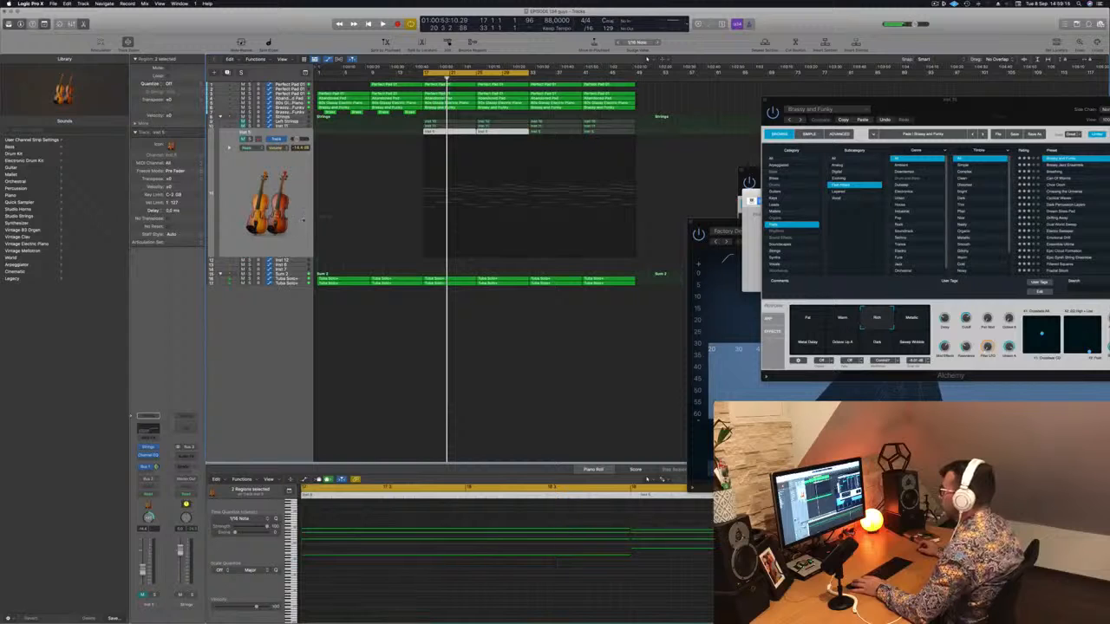
pyautogui.press('Down')
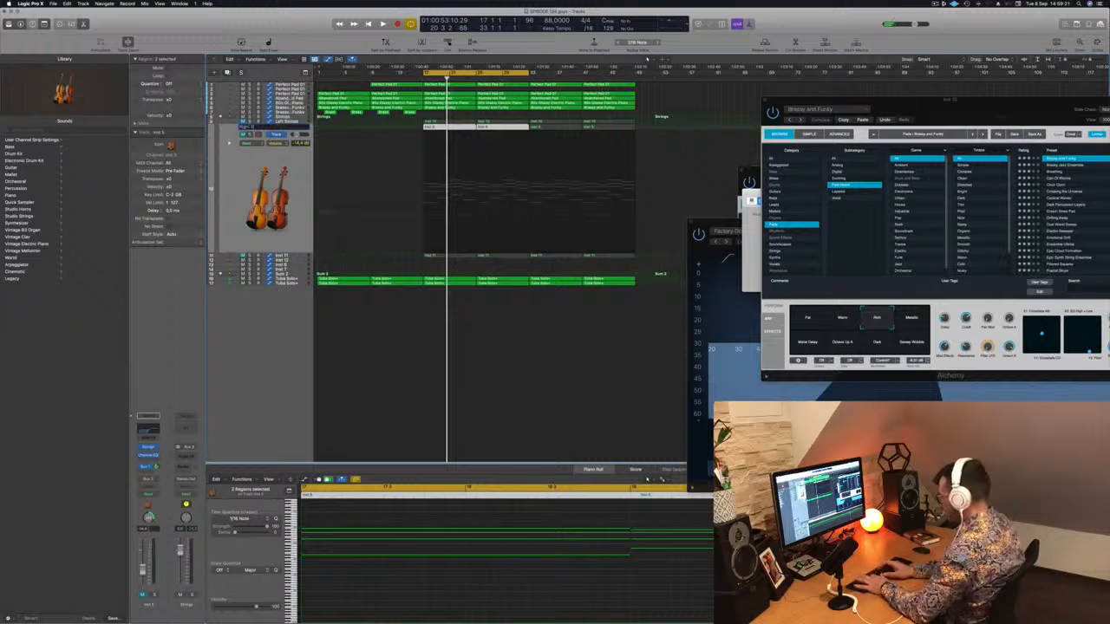
pyautogui.press('Down')
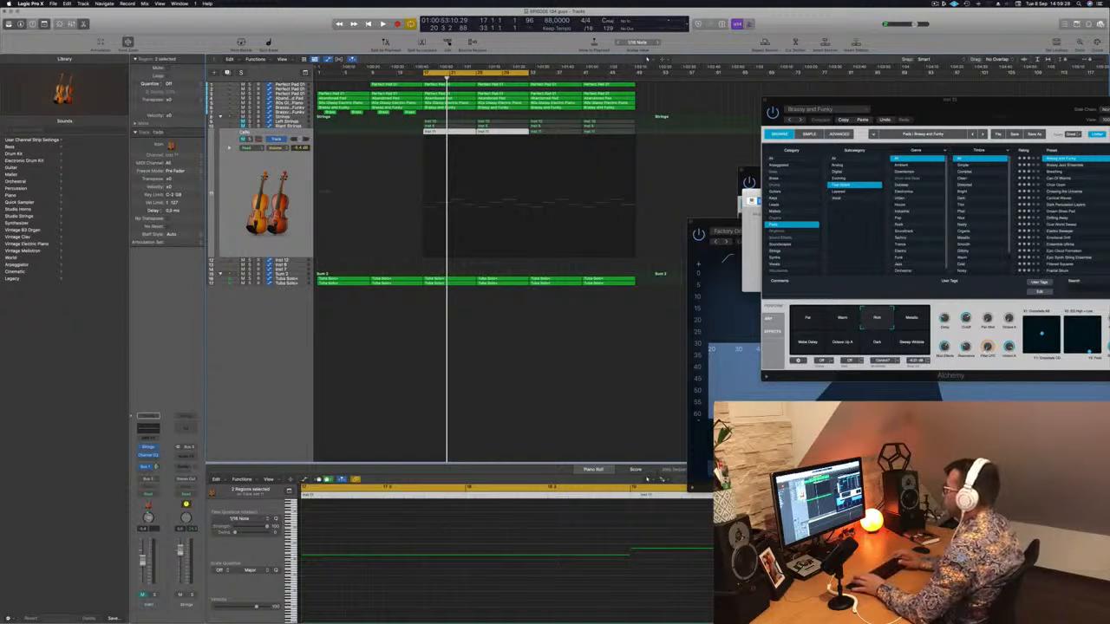
# Unmute the three string tracks in the Strings stack and play them with the arrangement from bar 17.
pyautogui.press('space')
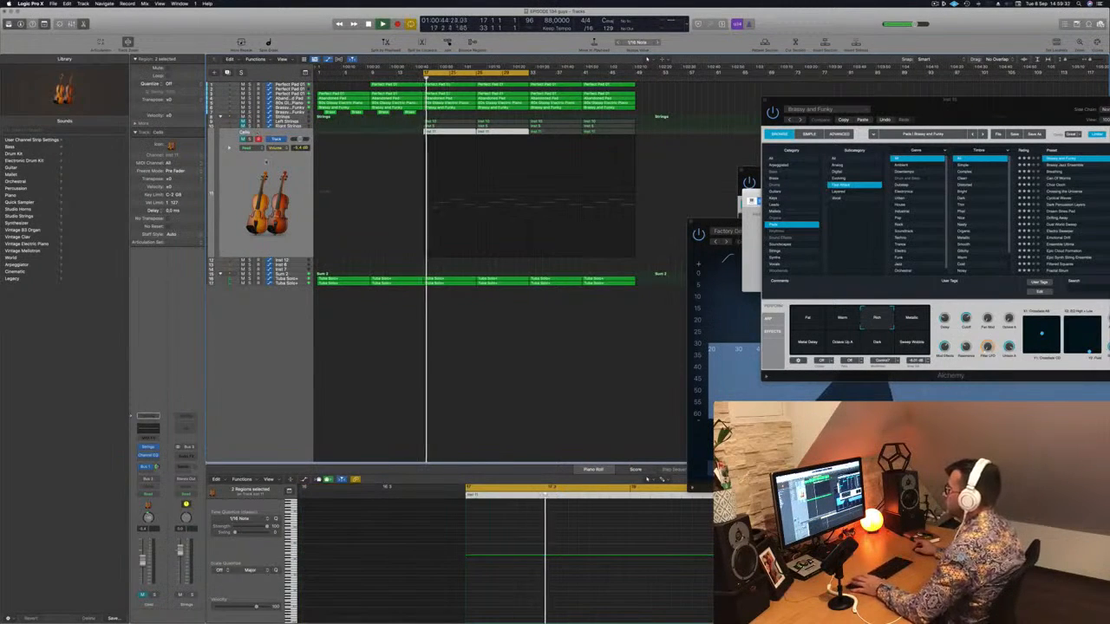
pyautogui.press('Up')
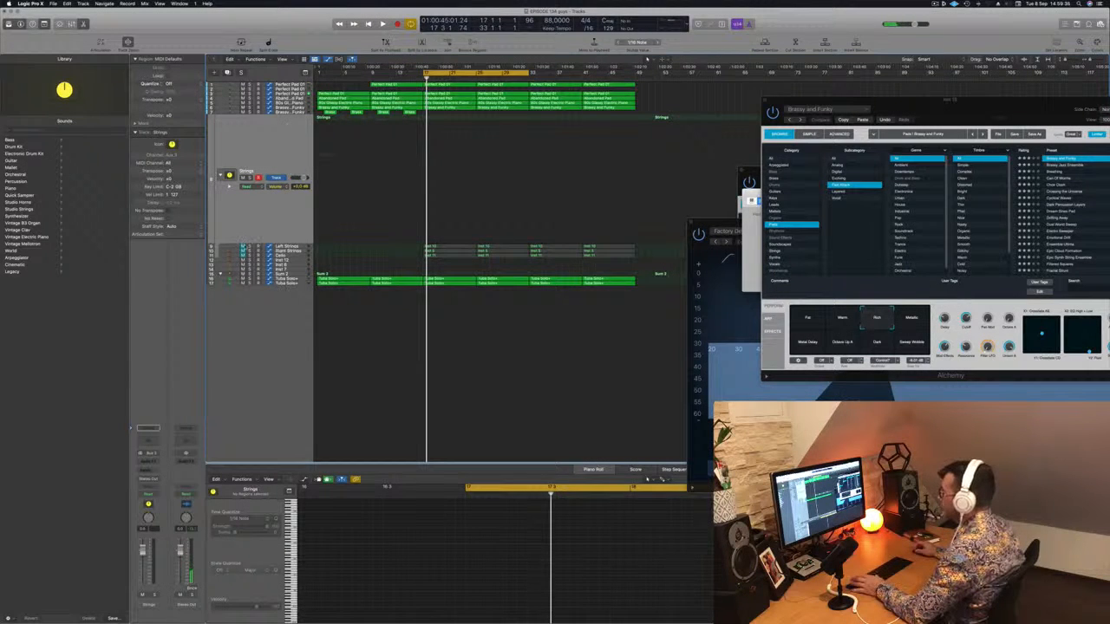
pyautogui.hotkey('ctrl', 'm')
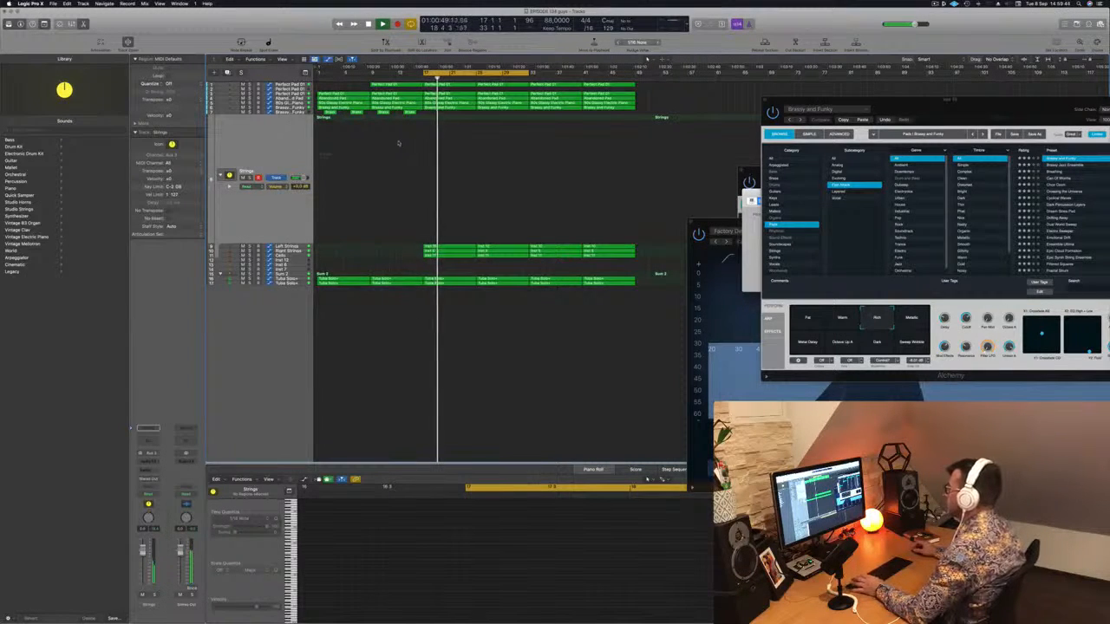
pyautogui.press('space')
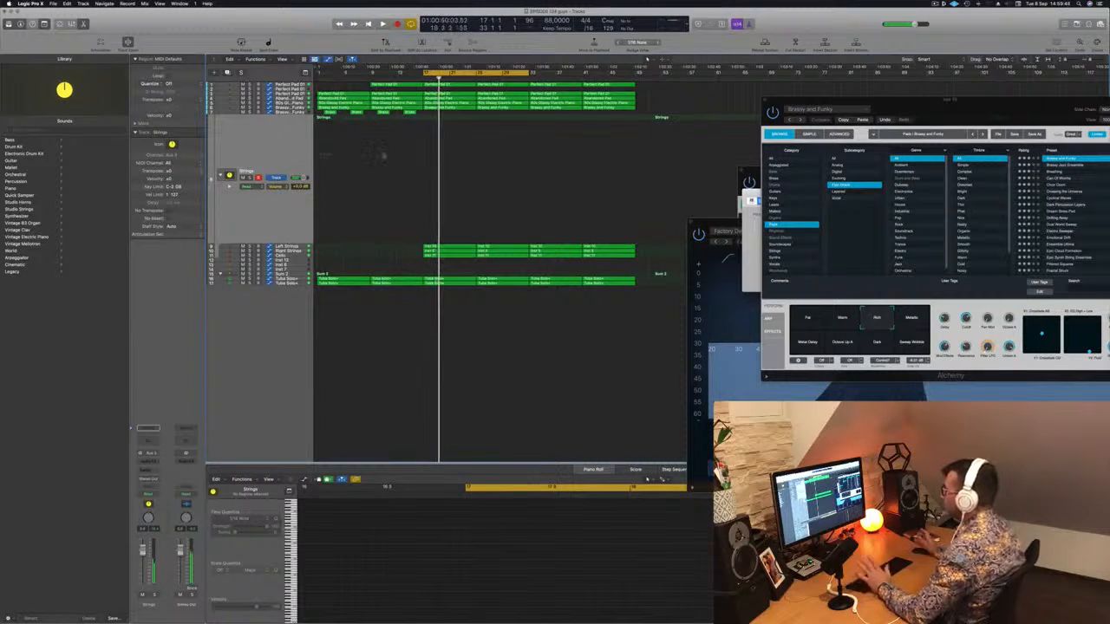
# Shape the Strings volume automation to stay silent until bar 17, rise to a peak at bar 25 and drop sharply there.
pyautogui.click(422, 159)
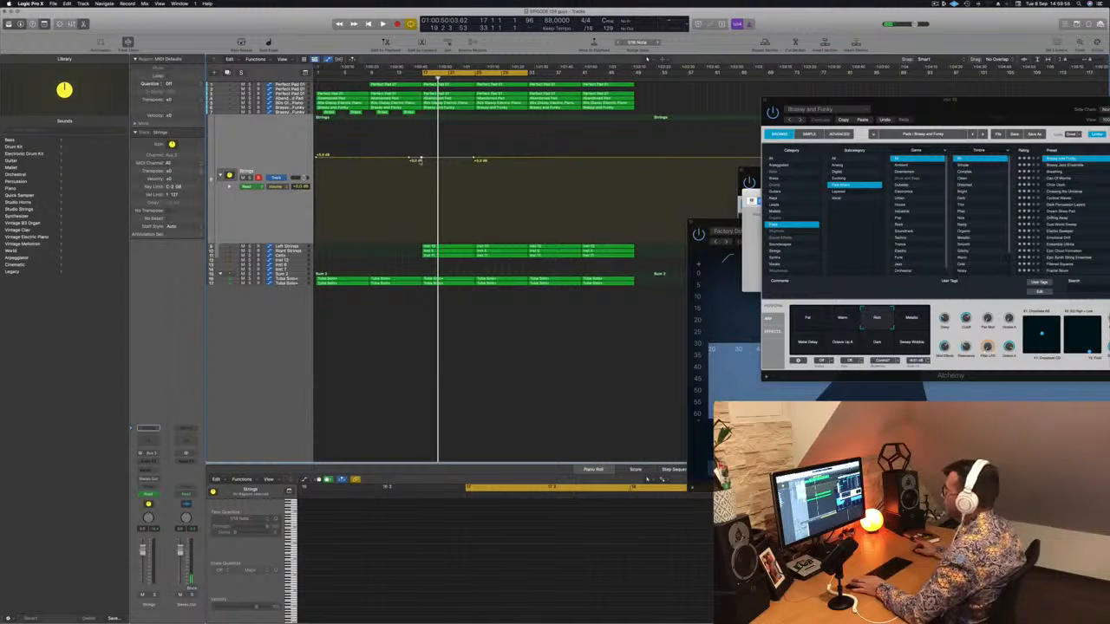
pyautogui.moveTo(418, 161); pyautogui.dragTo(422, 242)
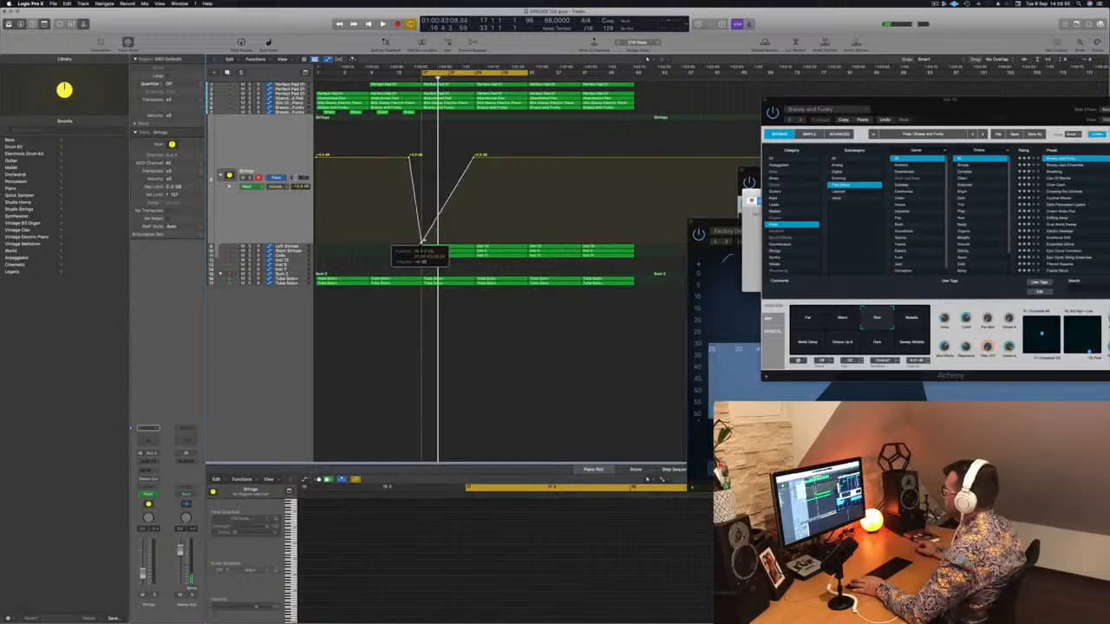
pyautogui.press('space')
pyautogui.doubleClick(409, 158)
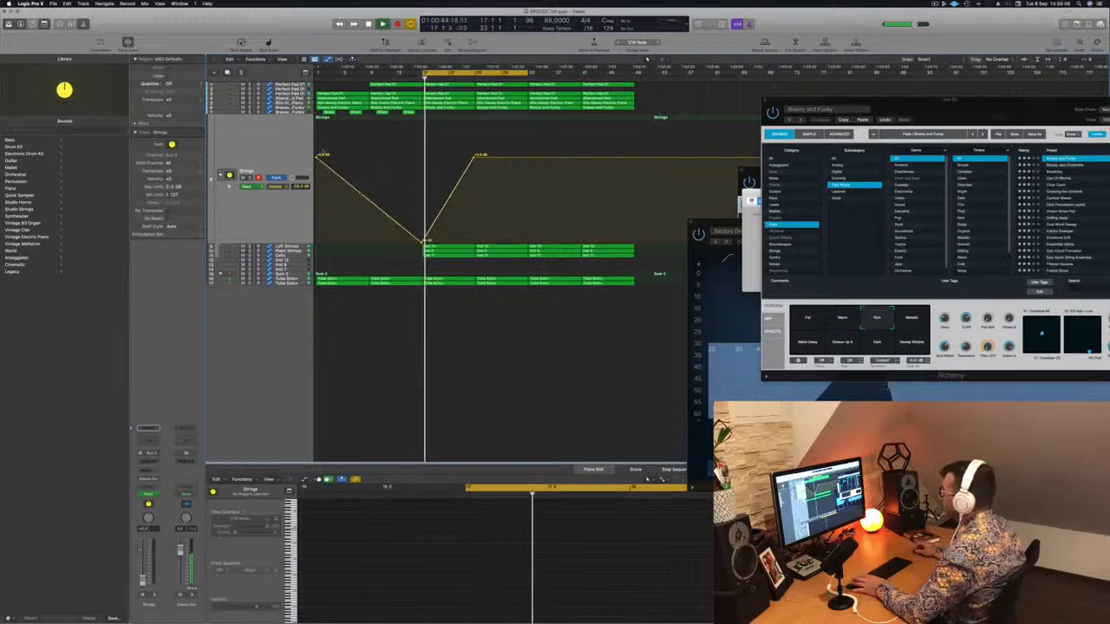
pyautogui.doubleClick(318, 158)
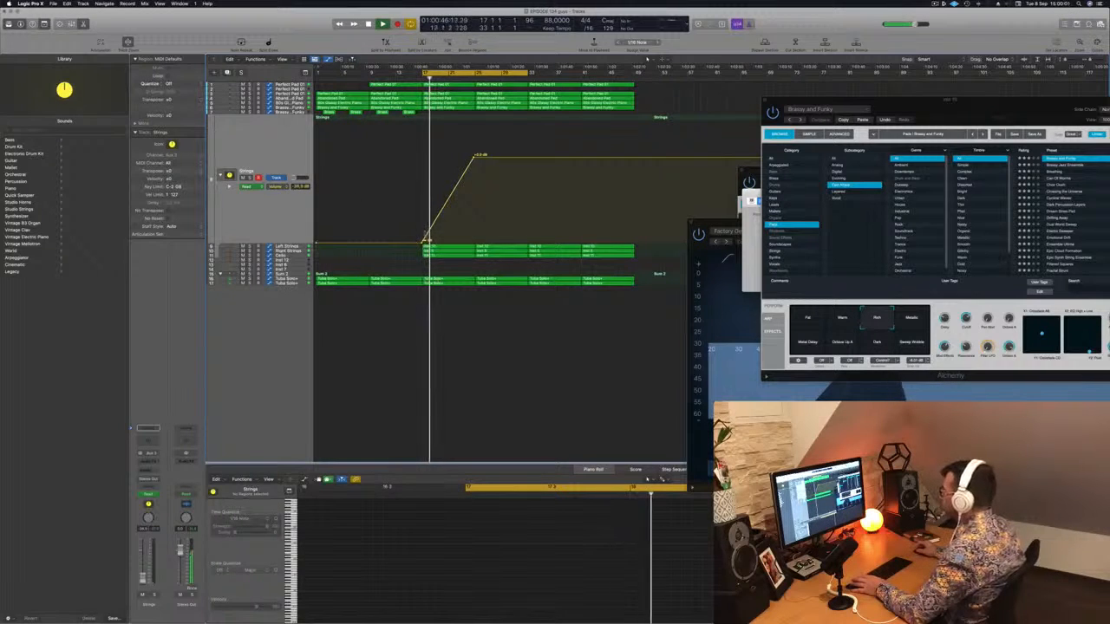
pyautogui.moveTo(473, 154); pyautogui.dragTo(477, 156)
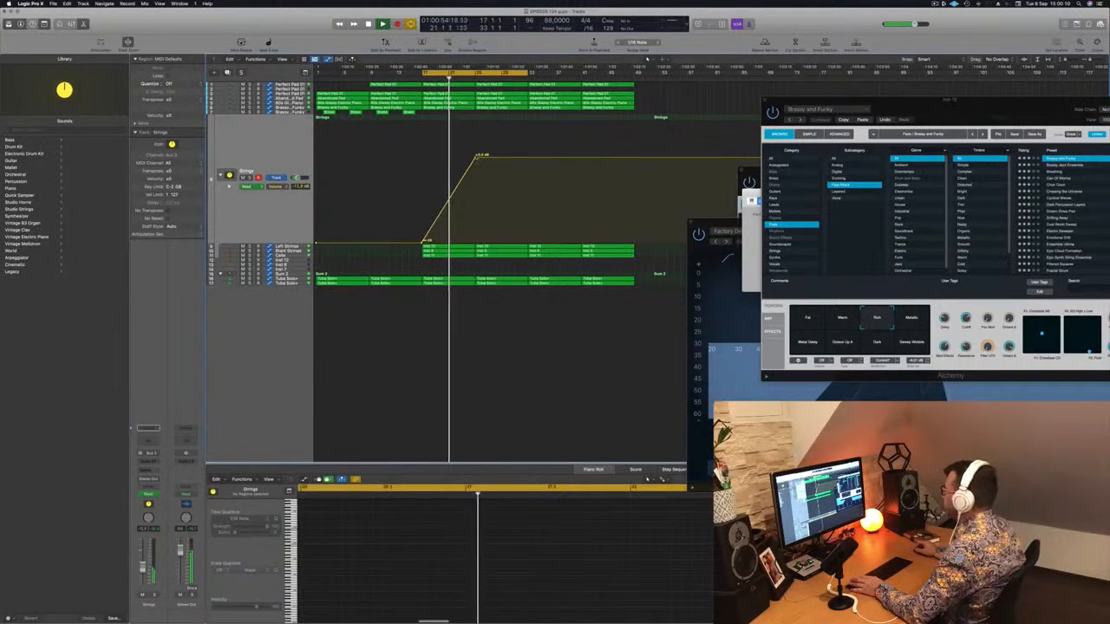
pyautogui.moveTo(476, 157); pyautogui.dragTo(478, 225)
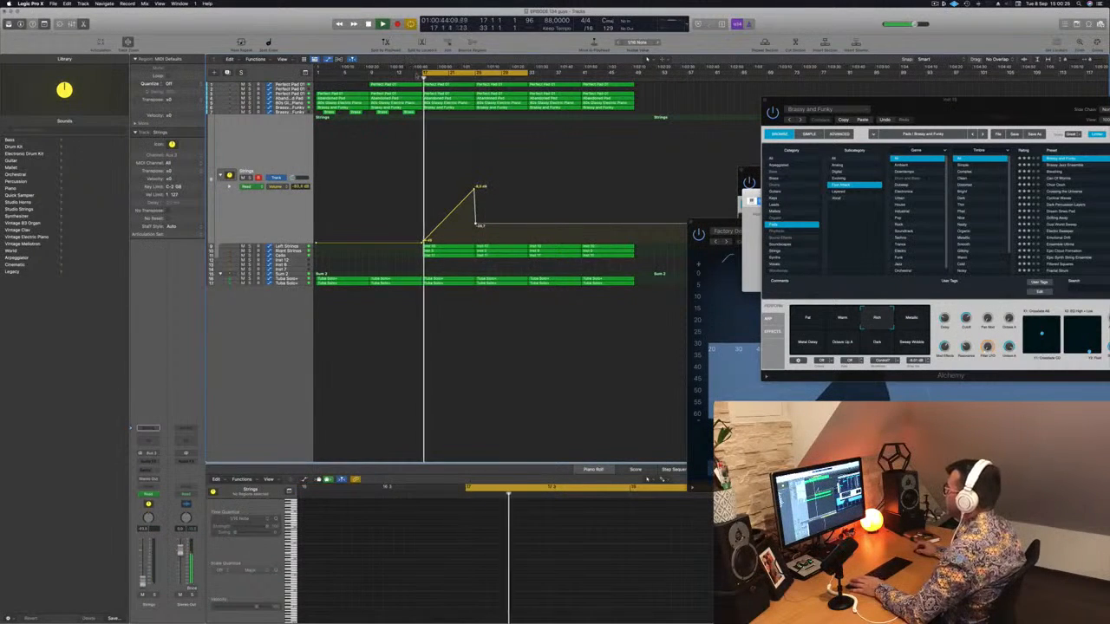
# Extend the cycle range back to bar 1 and play the arrangement from the start.
pyautogui.moveTo(424, 72); pyautogui.dragTo(318, 73)
pyautogui.press('space')
pyautogui.press('space')
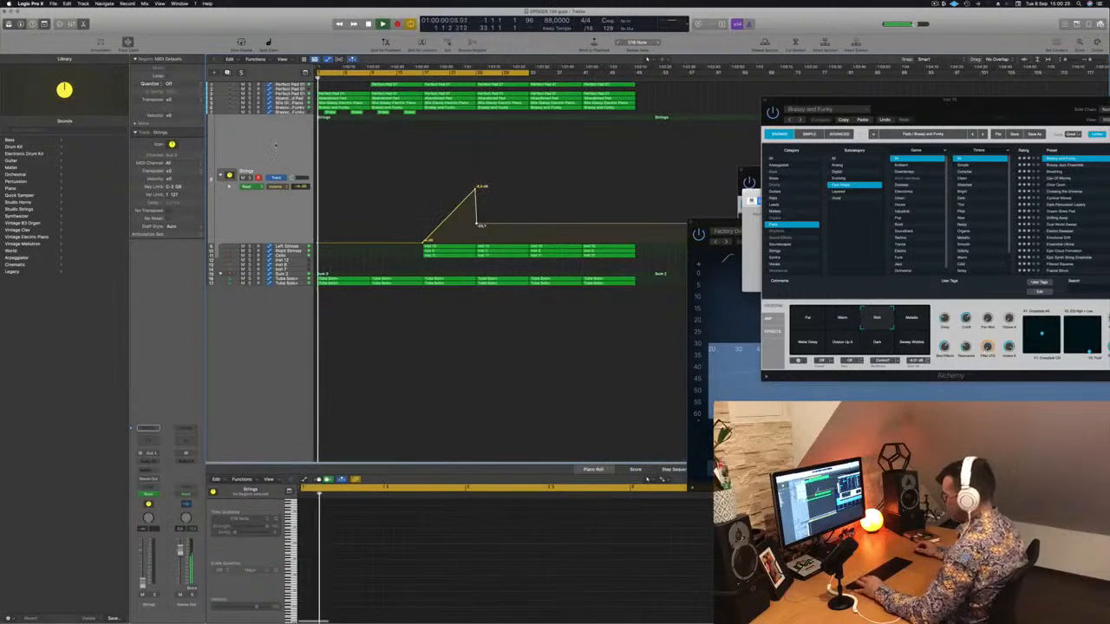
# Name all regions in the arrangement after their tracks.
pyautogui.press('super+Right')
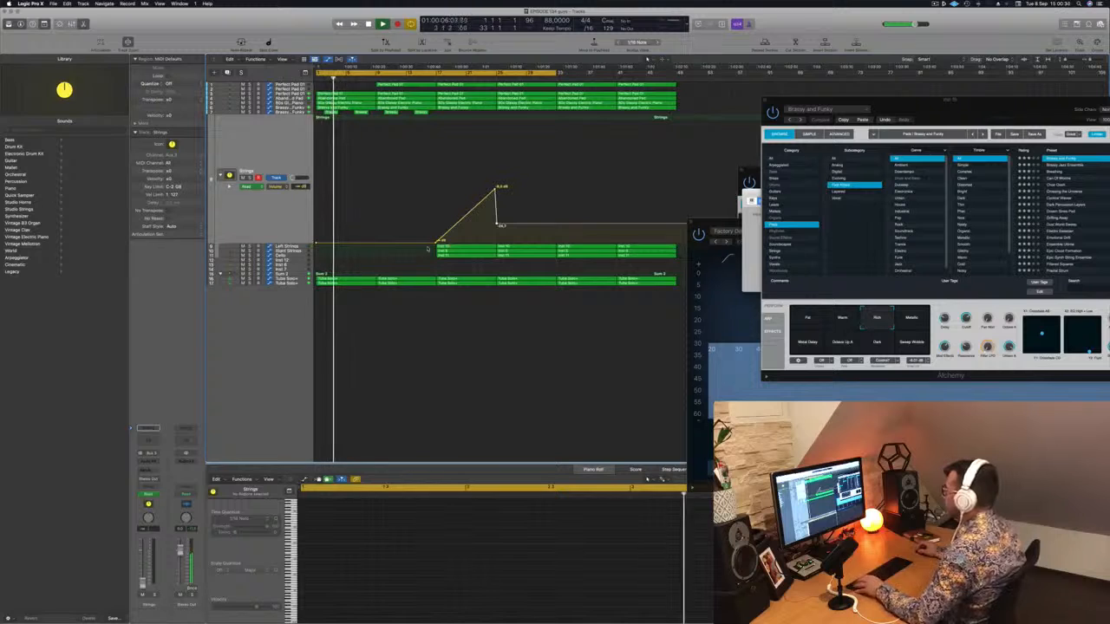
pyautogui.press('super+a')
pyautogui.rightClick(458, 247)
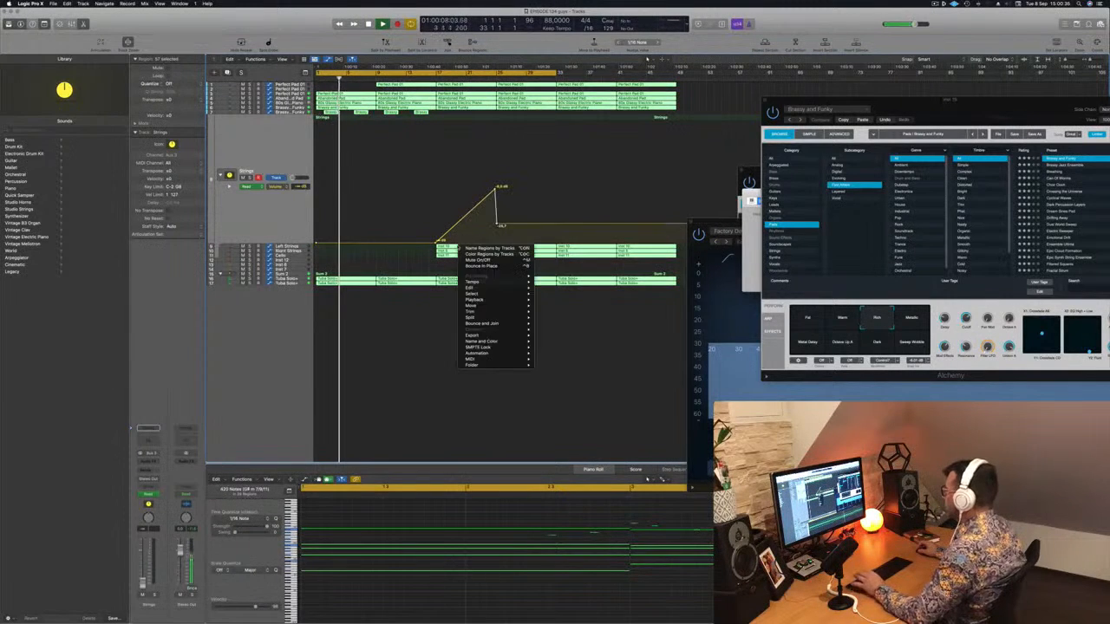
pyautogui.click(470, 248)
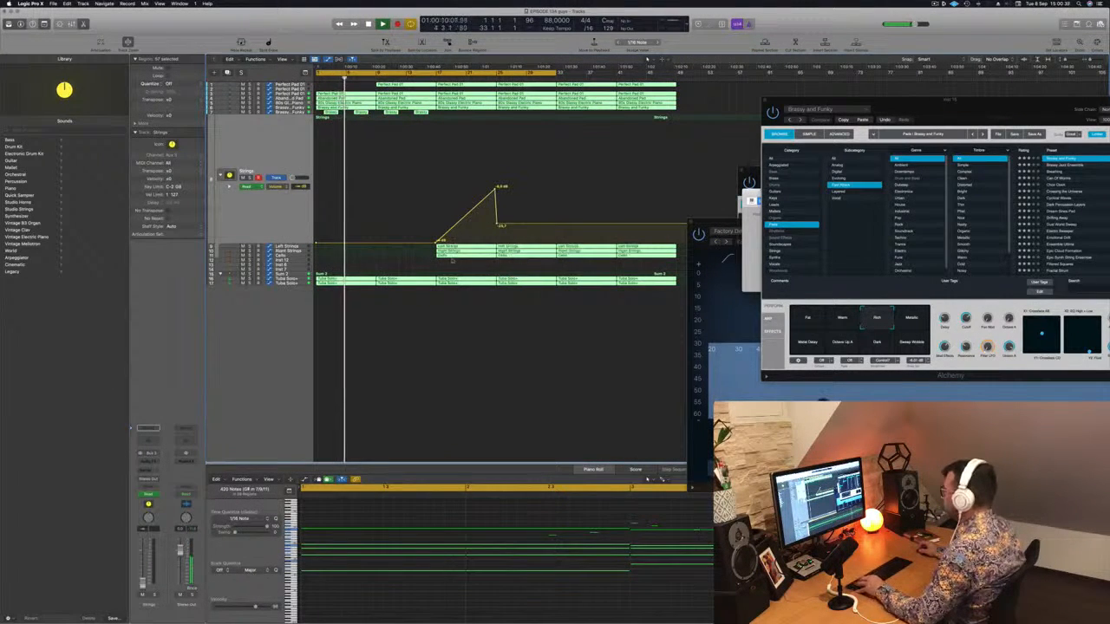
# Copy the three string regions from bar 17 to bar 1 and add a gentle Strings volume rise that drops to silence at bar 9.
pyautogui.click(457, 248)
pyautogui.moveTo(464, 248); pyautogui.dragTo(330, 250)
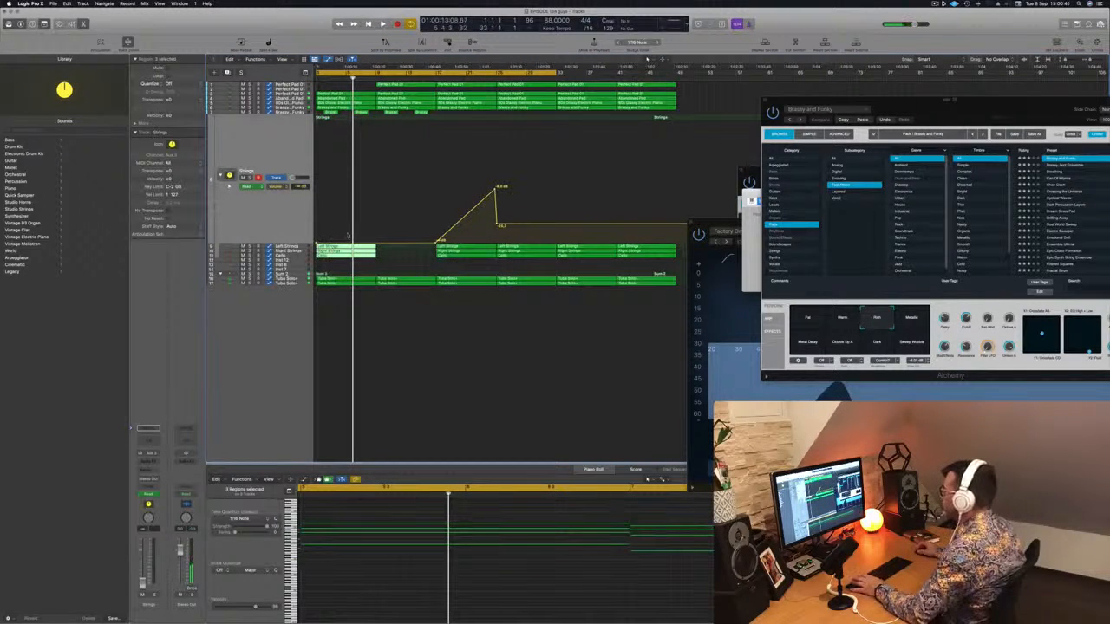
pyautogui.click(374, 244)
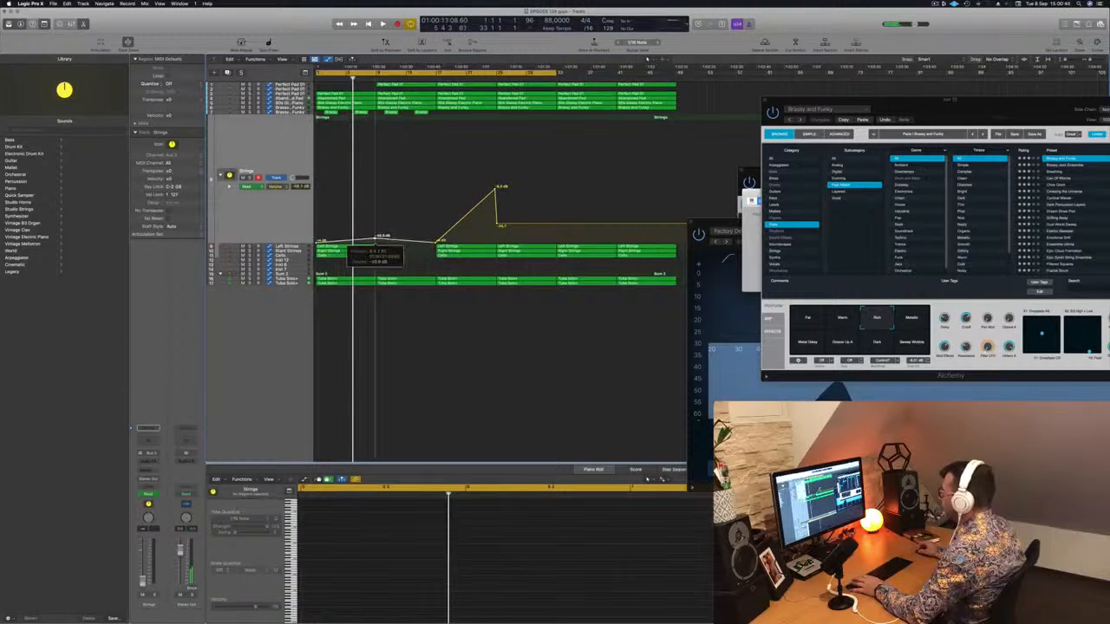
pyautogui.press('space')
pyautogui.moveTo(376, 226); pyautogui.dragTo(377, 242)
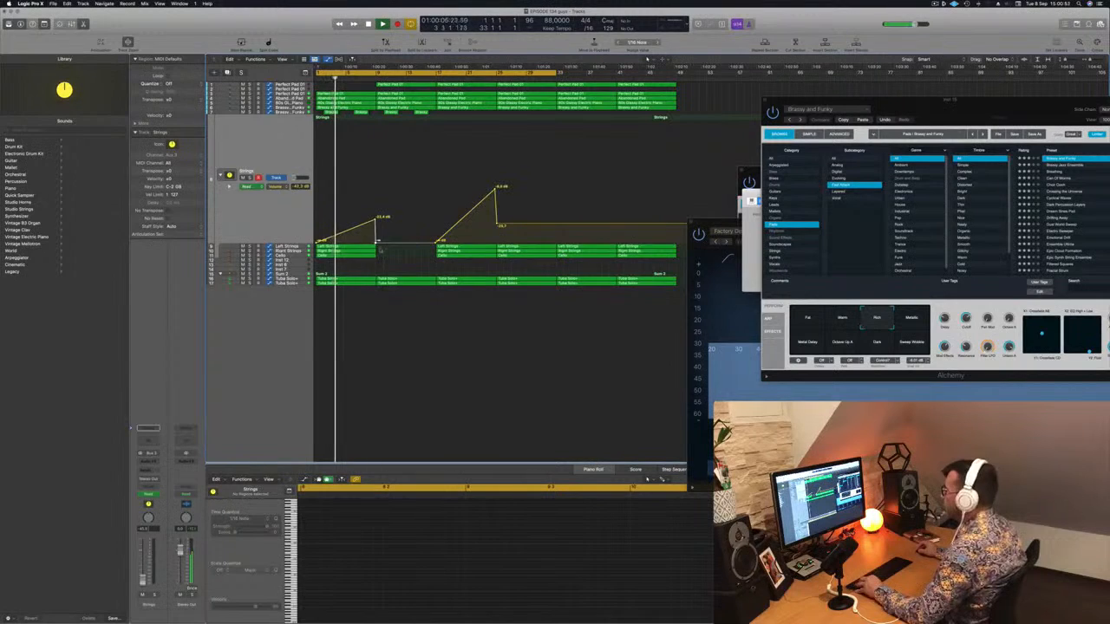
# Fill bars 9 to 17 with the string regions, add a Strings volume rise from bar 9 that drops at bar 17, and save.
pyautogui.moveTo(381, 249)
pyautogui.mouseDown()
pyautogui.moveTo(369, 256)
pyautogui.moveTo(398, 259)
pyautogui.mouseUp()
pyautogui.press('super+Left')
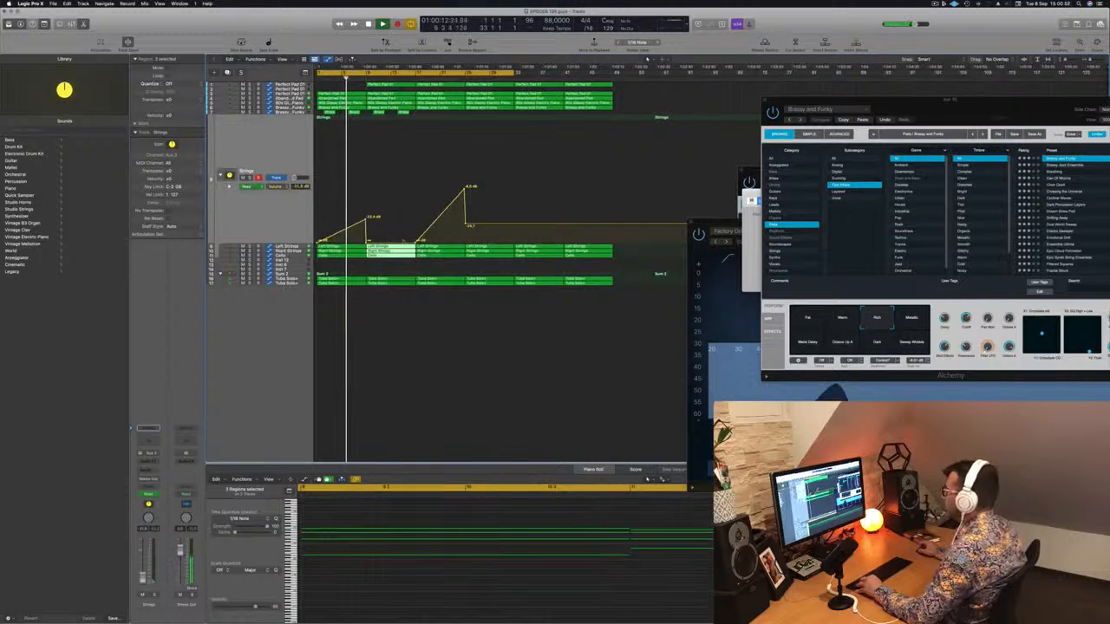
pyautogui.click(411, 243)
pyautogui.moveTo(411, 243); pyautogui.dragTo(416, 215)
pyautogui.press('super+s')
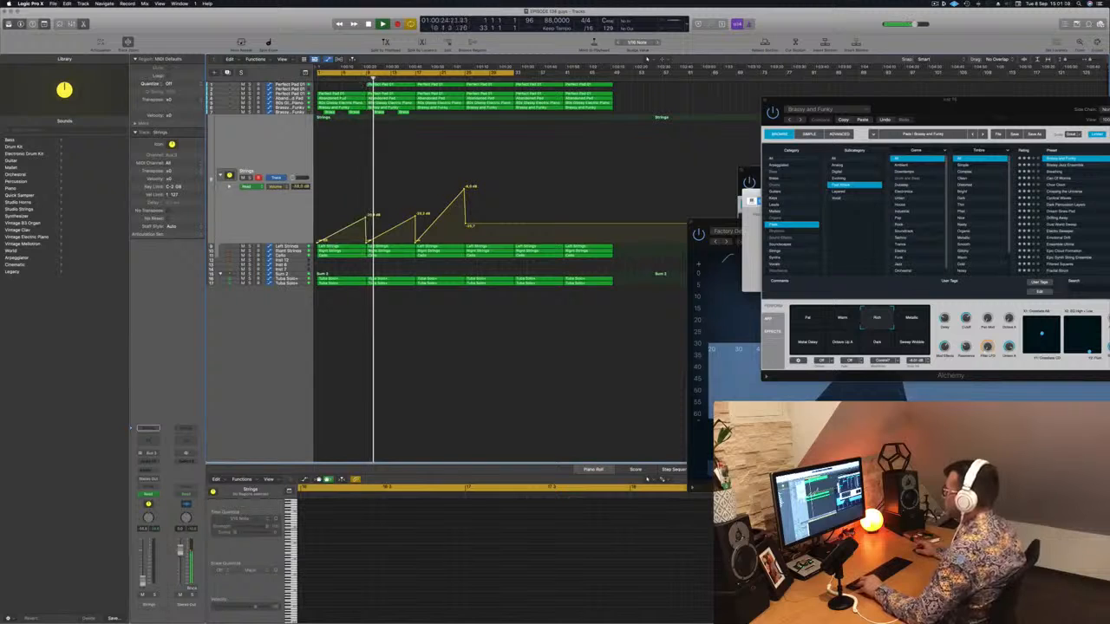
# Reshape the 80s Glassy Electric Piano filter automation to climb continuously from bar 1 to bar 17 and stay level until bar 25.
pyautogui.click(290, 108)
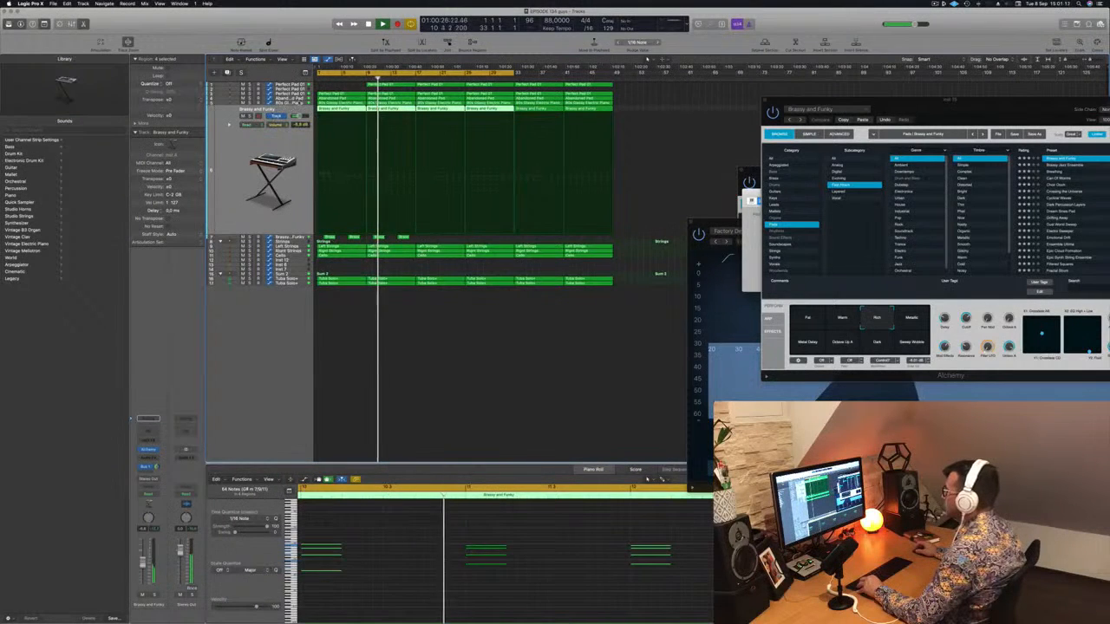
pyautogui.press('Up')
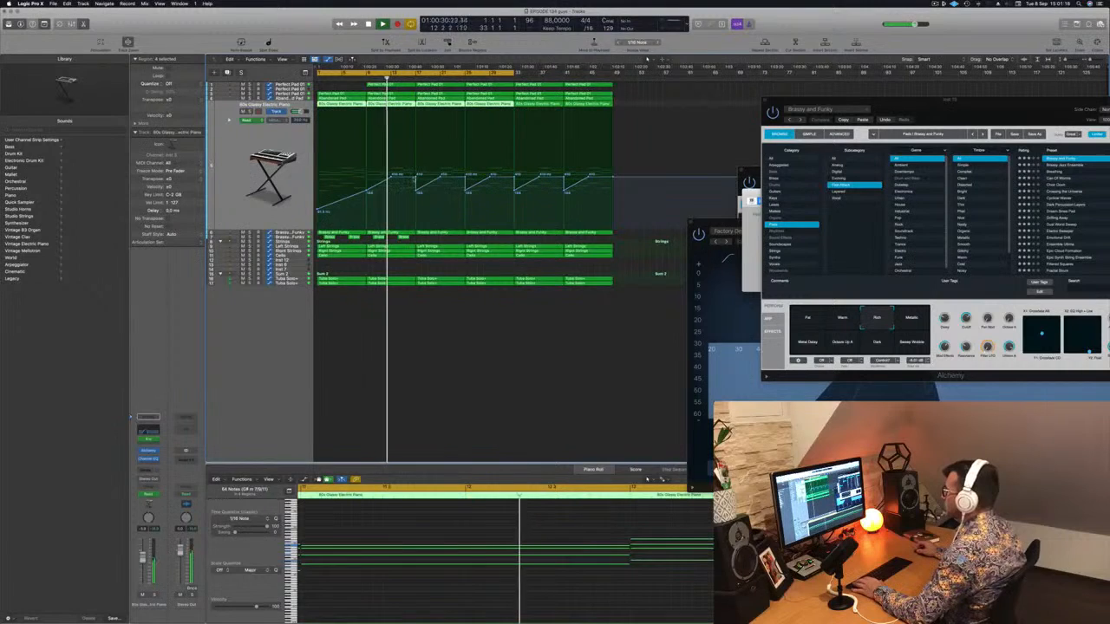
pyautogui.moveTo(416, 177); pyautogui.dragTo(416, 166)
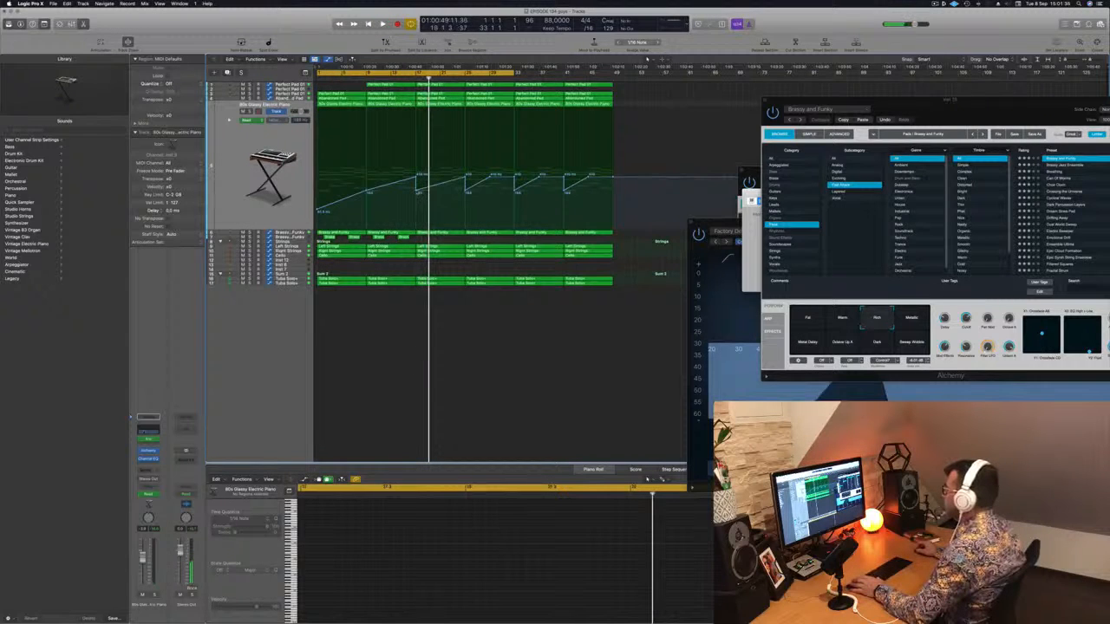
pyautogui.press('space')
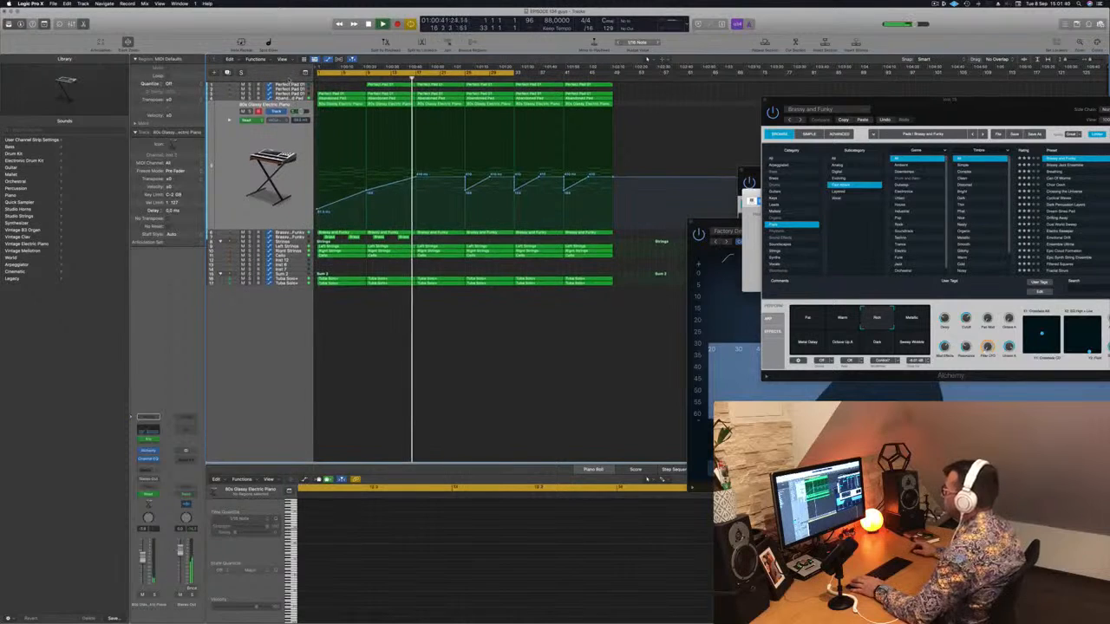
# Remove the Brassy and Funky region between bars 17 and 25.
pyautogui.click(283, 274)
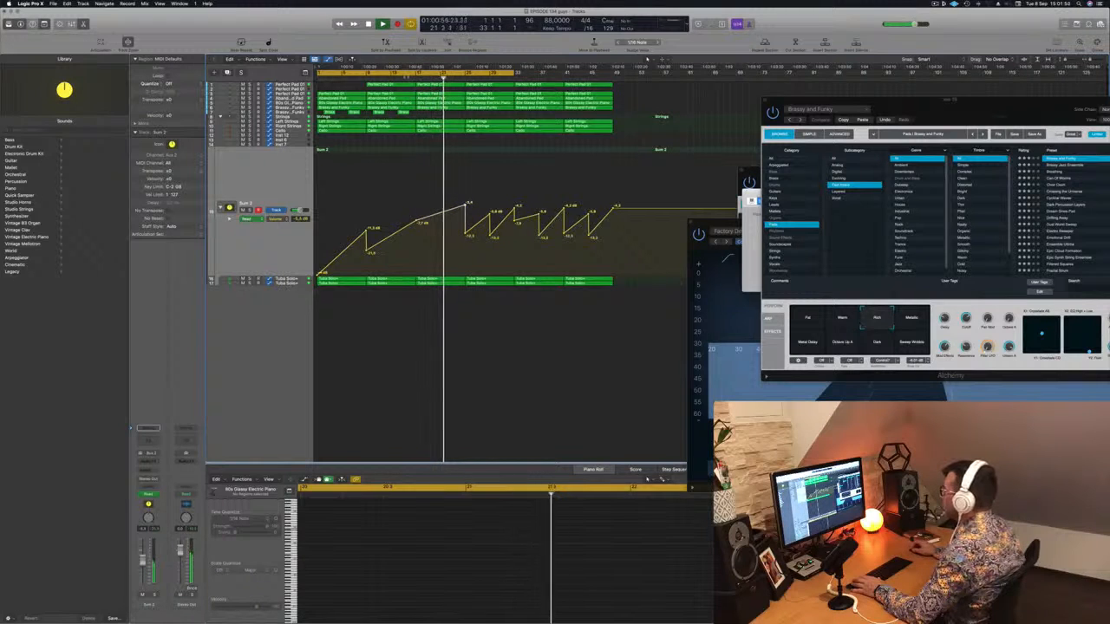
pyautogui.click(289, 108)
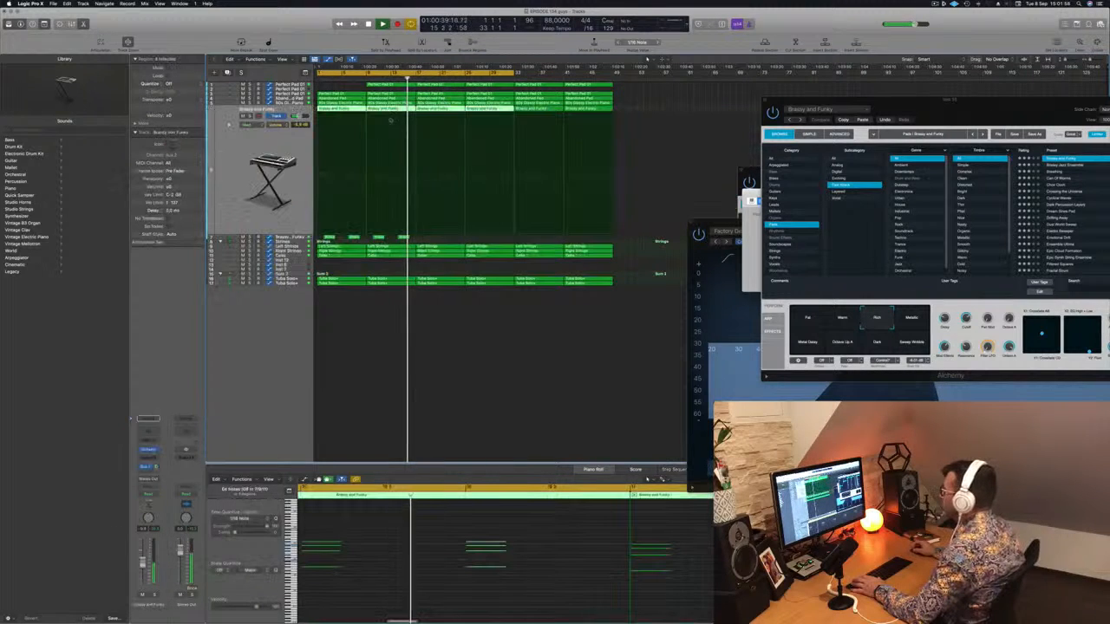
pyautogui.click(659, 96)
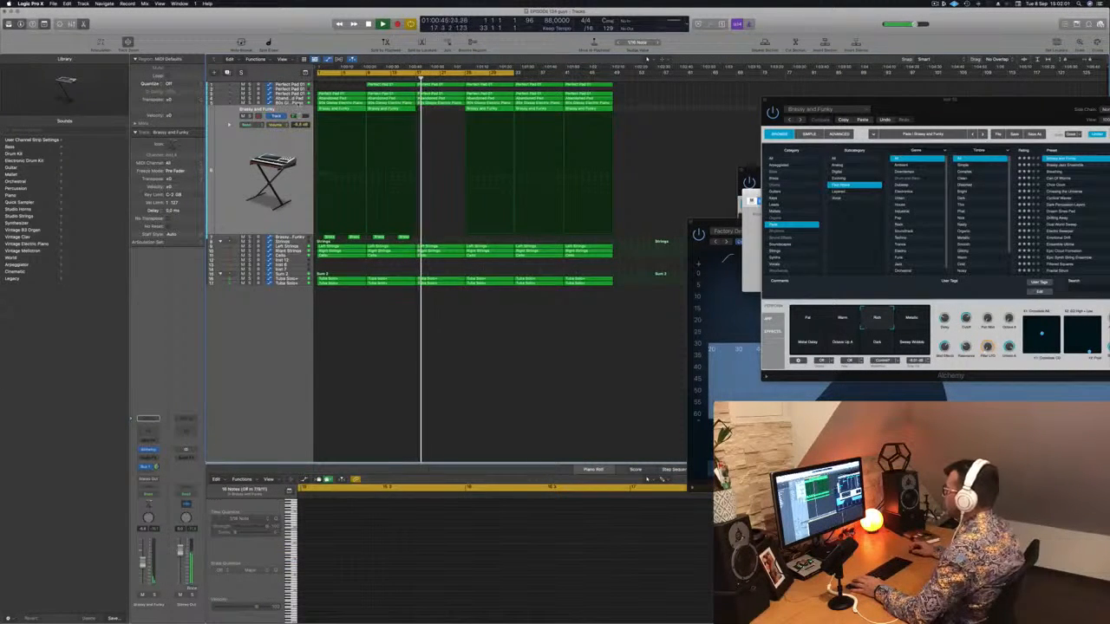
# Delete the Abandoned Pad and Perfect Pad 01 regions between bars 17 and 25.
pyautogui.press('Up')
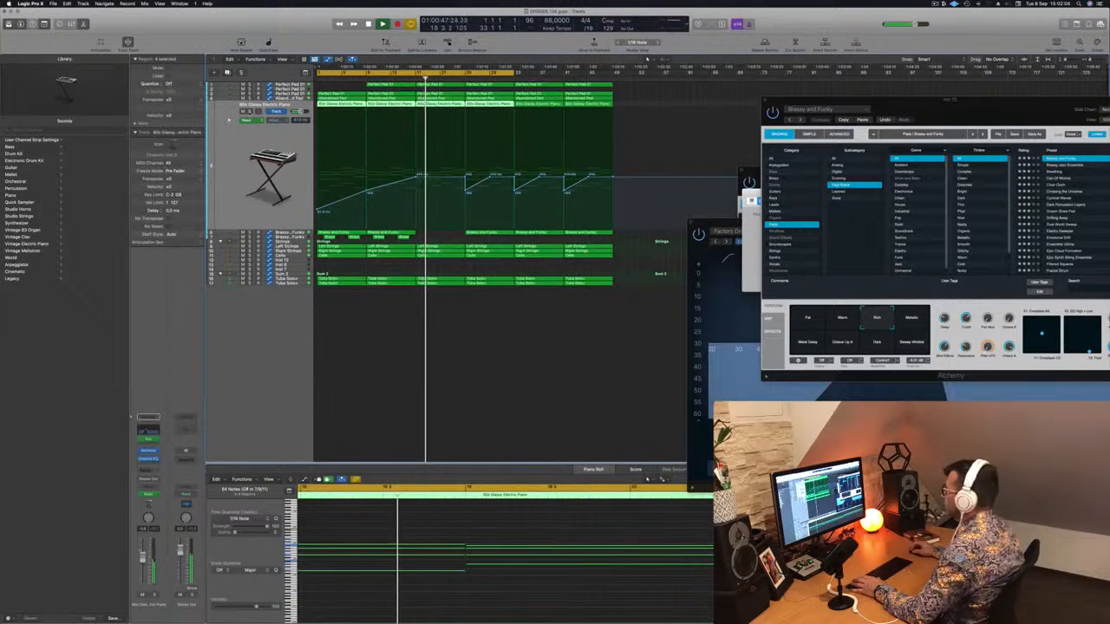
pyautogui.press('Up')
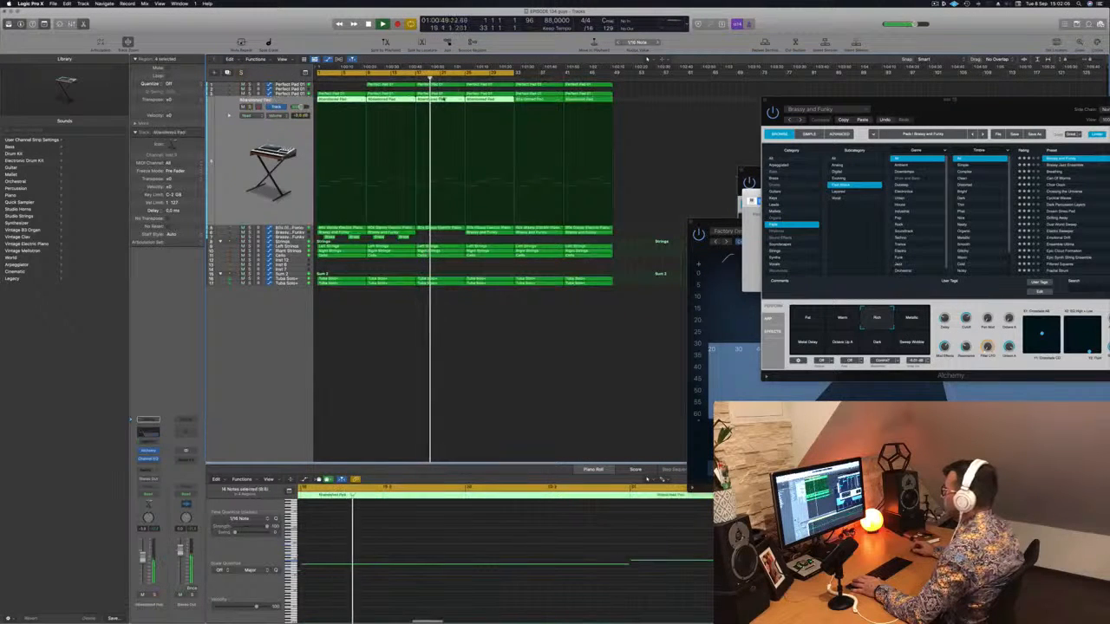
pyautogui.click(650, 93)
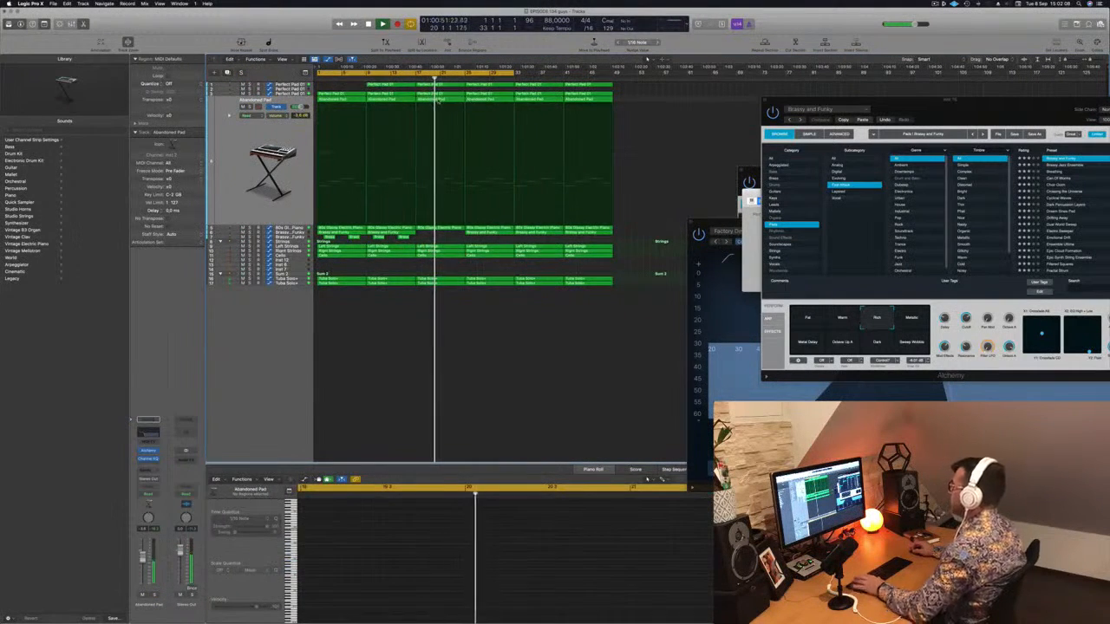
pyautogui.click(438, 101)
pyautogui.press('Delete')
pyautogui.click(409, 78)
pyautogui.moveTo(436, 108); pyautogui.dragTo(444, 84)
pyautogui.press('Delete')
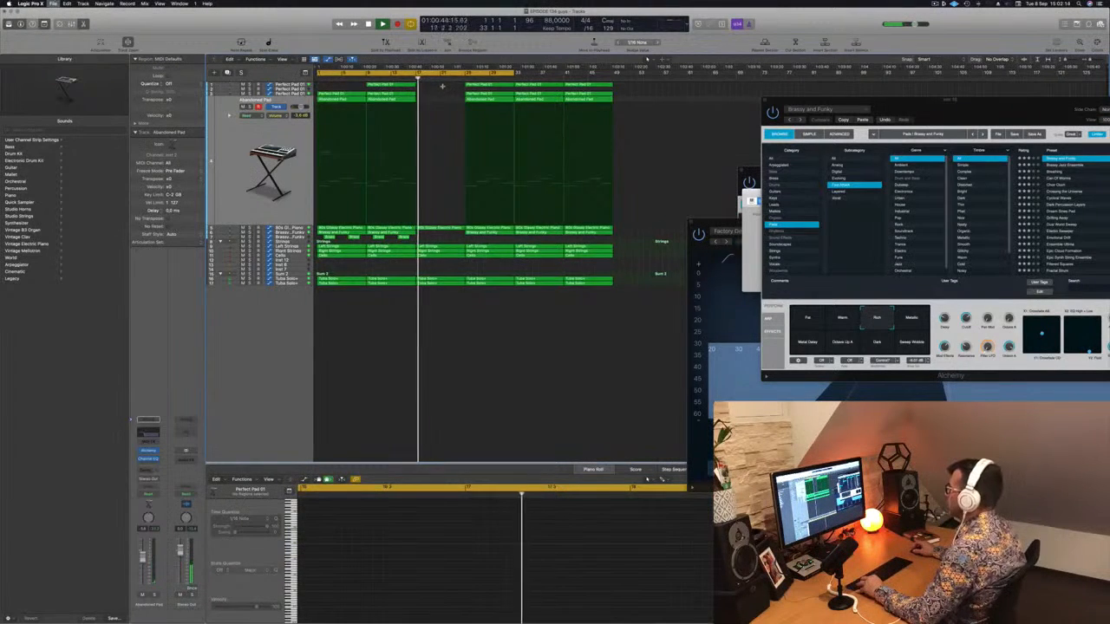
# Play the arrangement from bar 9 to hear the transition into the thinned section at bar 17.
pyautogui.scroll(3, 443, 87)
pyautogui.scroll(-3, 444, 88)
pyautogui.scroll(3, 441, 99)
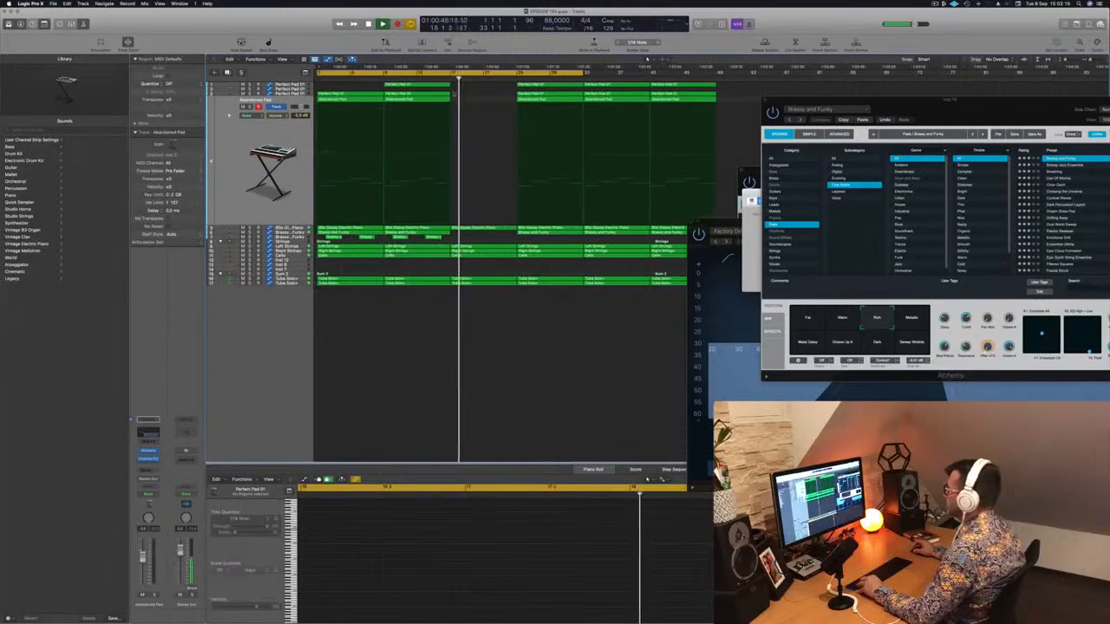
pyautogui.scroll(-2, 473, 109)
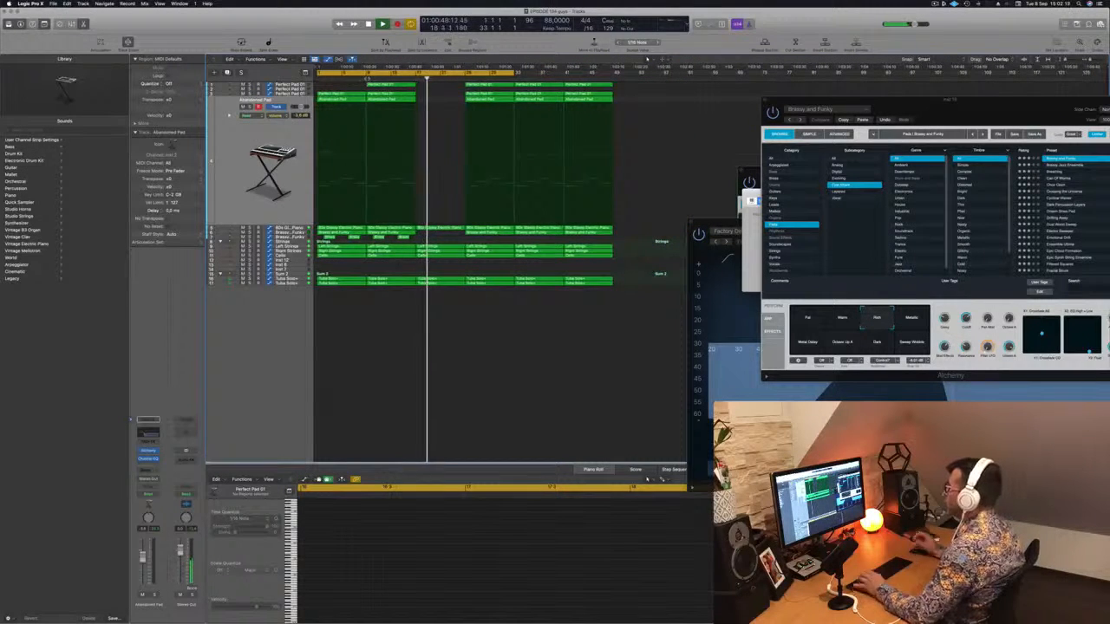
pyautogui.click(368, 79)
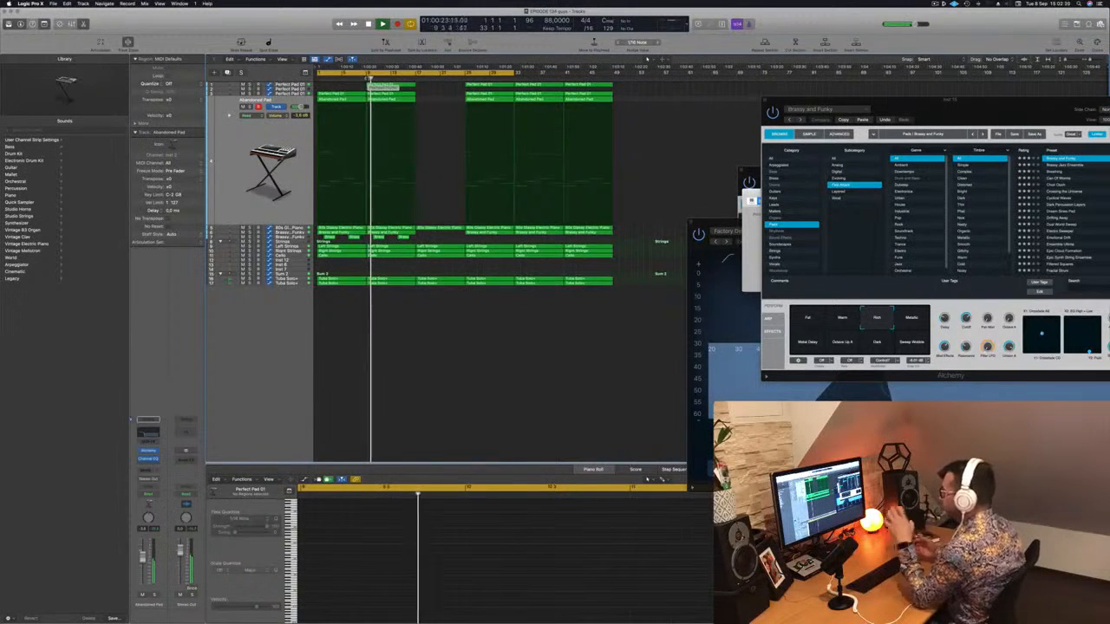
pyautogui.scroll(2, 406, 312)
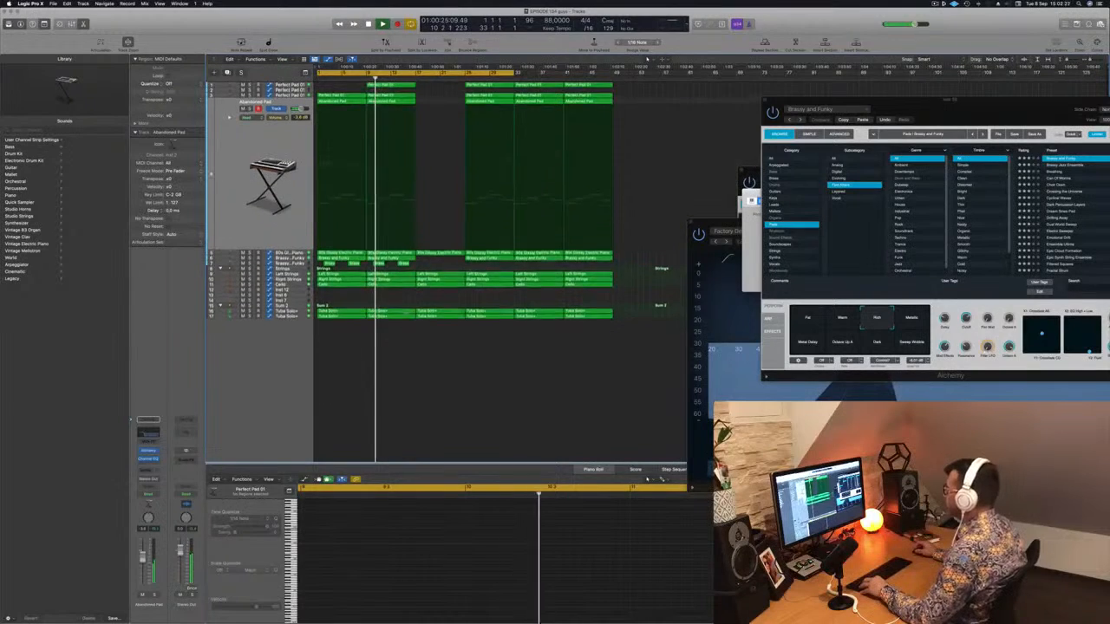
pyautogui.scroll(2, 544, 220)
pyautogui.scroll(3, 544, 220)
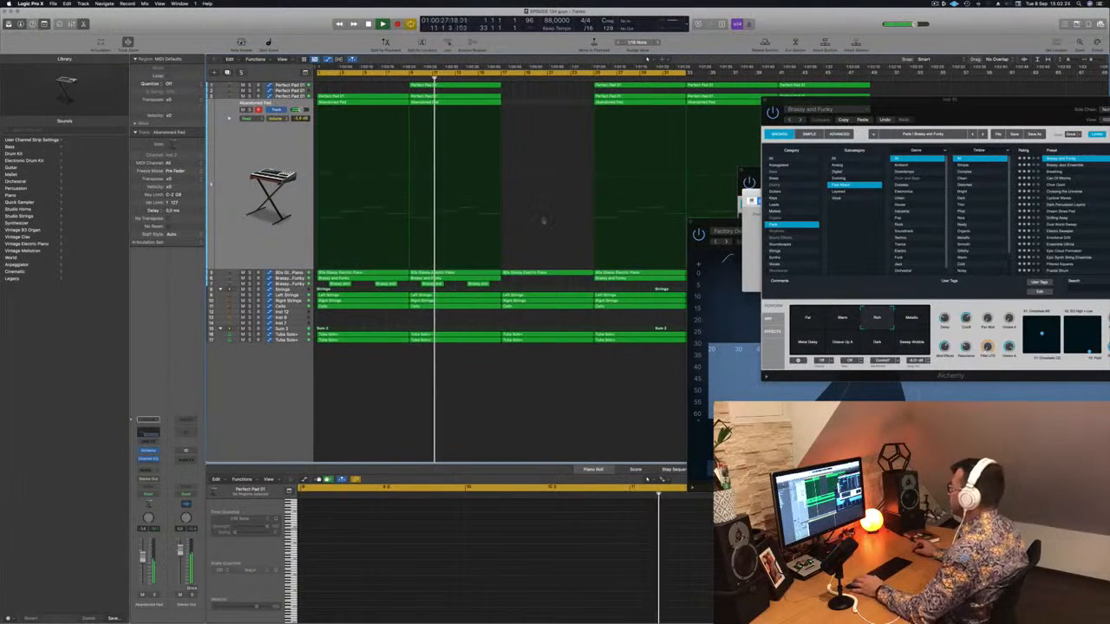
# Close the floating Alchemy, Musical Typing and EQ windows covering the arrangement.
pyautogui.click(765, 101)
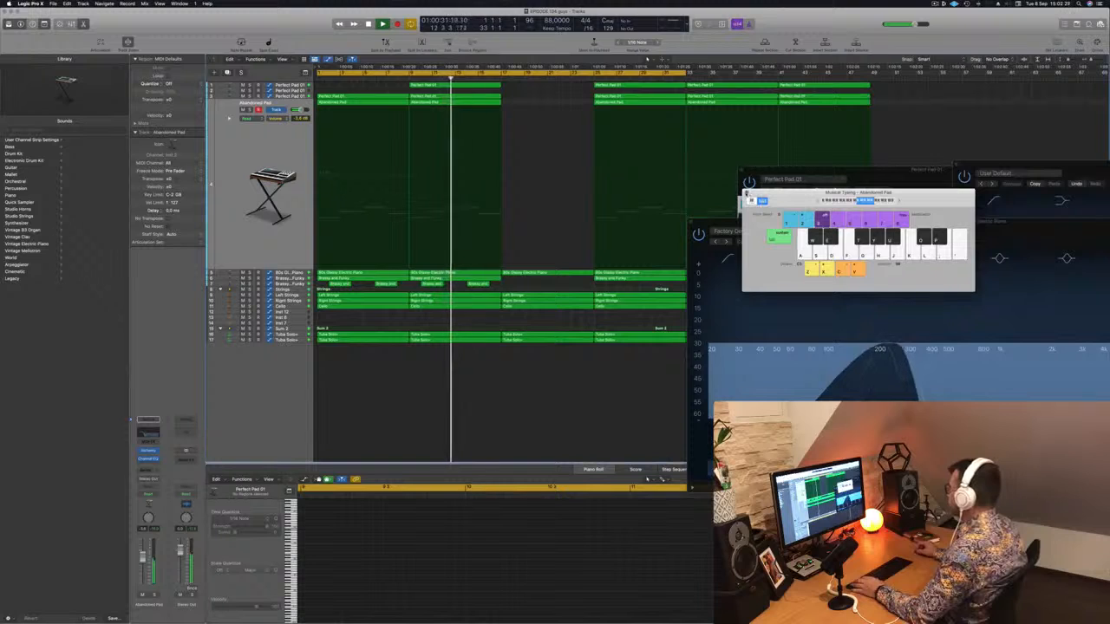
pyautogui.click(747, 192)
pyautogui.click(761, 195)
pyautogui.click(957, 164)
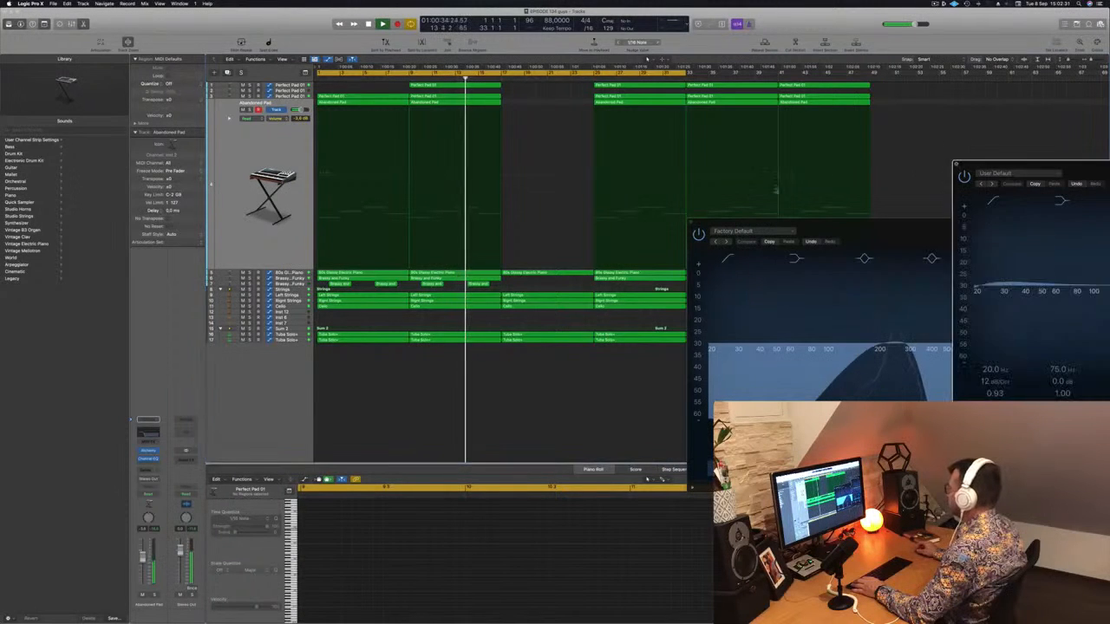
pyautogui.click(691, 222)
# Make the 80s Glassy Electric Piano filter automation drop sharply at bar 17, rise gently to bar 25 and continue upward without a jump.
pyautogui.scroll(2, 578, 217)
pyautogui.scroll(2, 578, 217)
pyautogui.scroll(2, 578, 217)
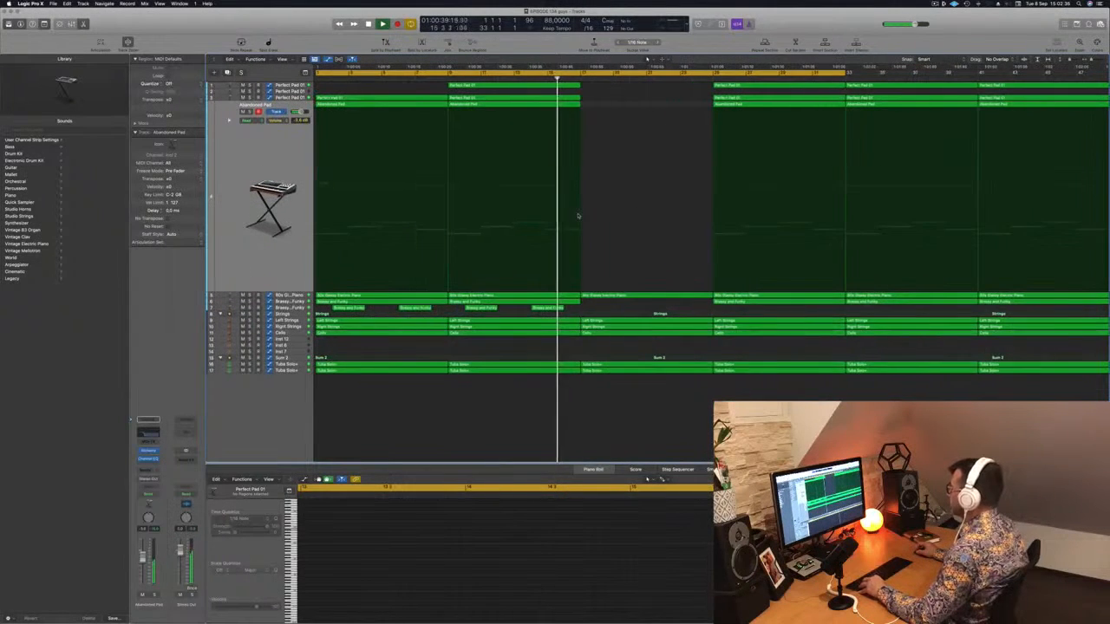
pyautogui.scroll(-2, 578, 216)
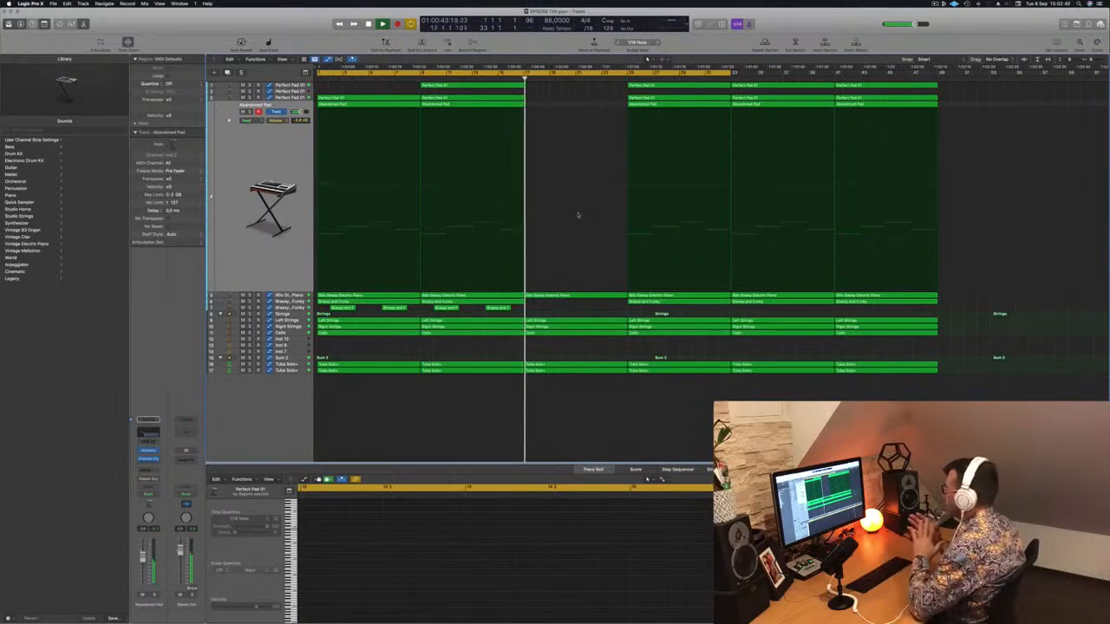
pyautogui.scroll(-1, 581, 277)
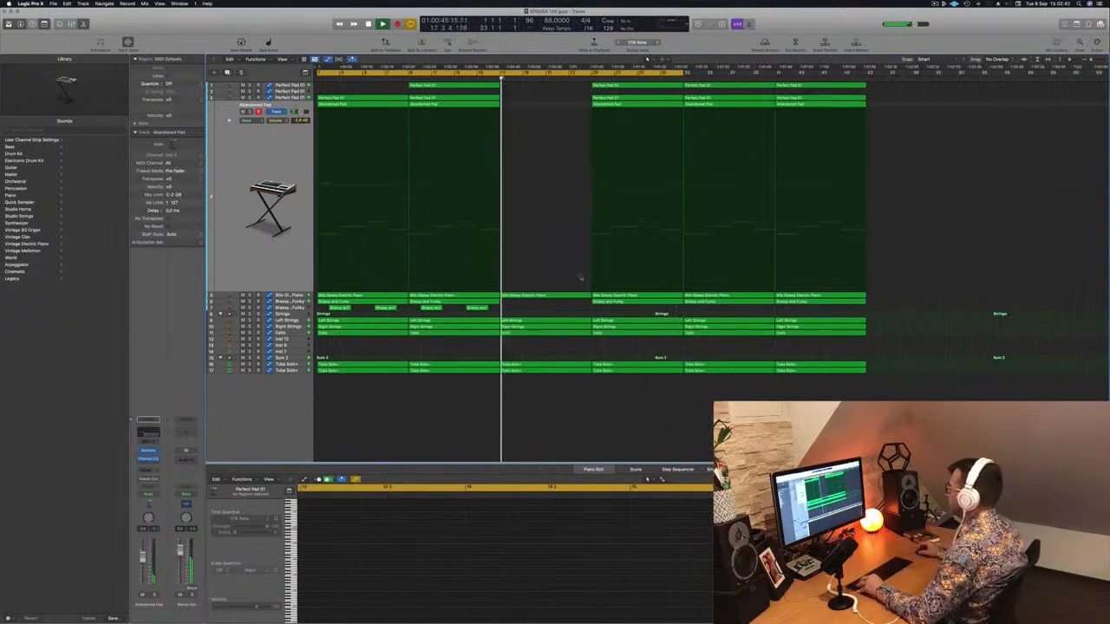
pyautogui.scroll(-1, 581, 278)
pyautogui.press('Down')
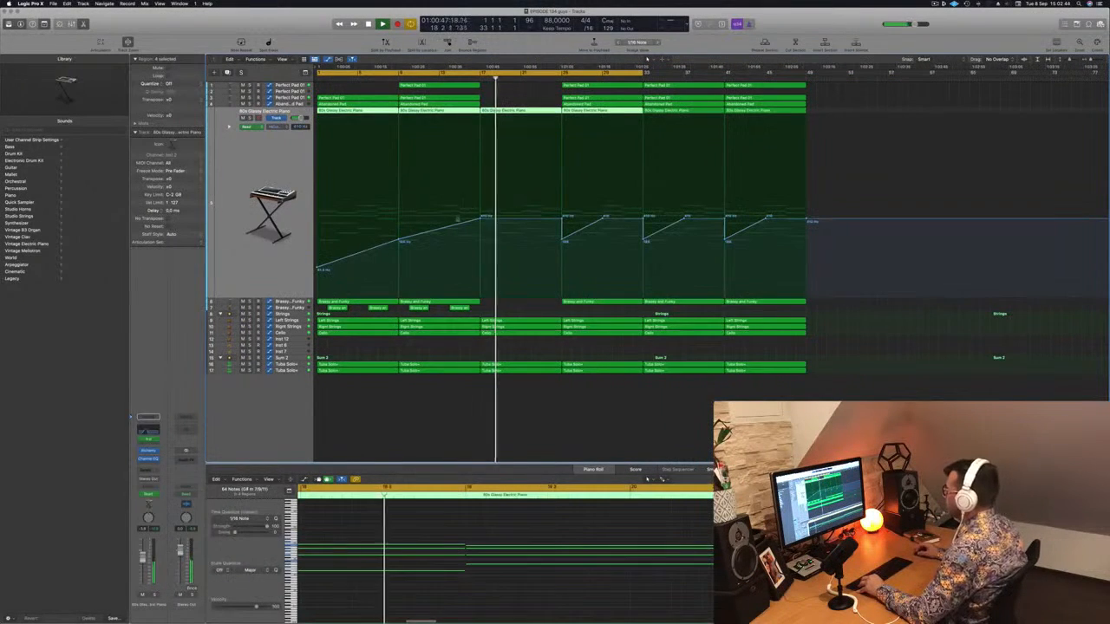
pyautogui.click(483, 219)
pyautogui.moveTo(483, 219); pyautogui.dragTo(486, 247)
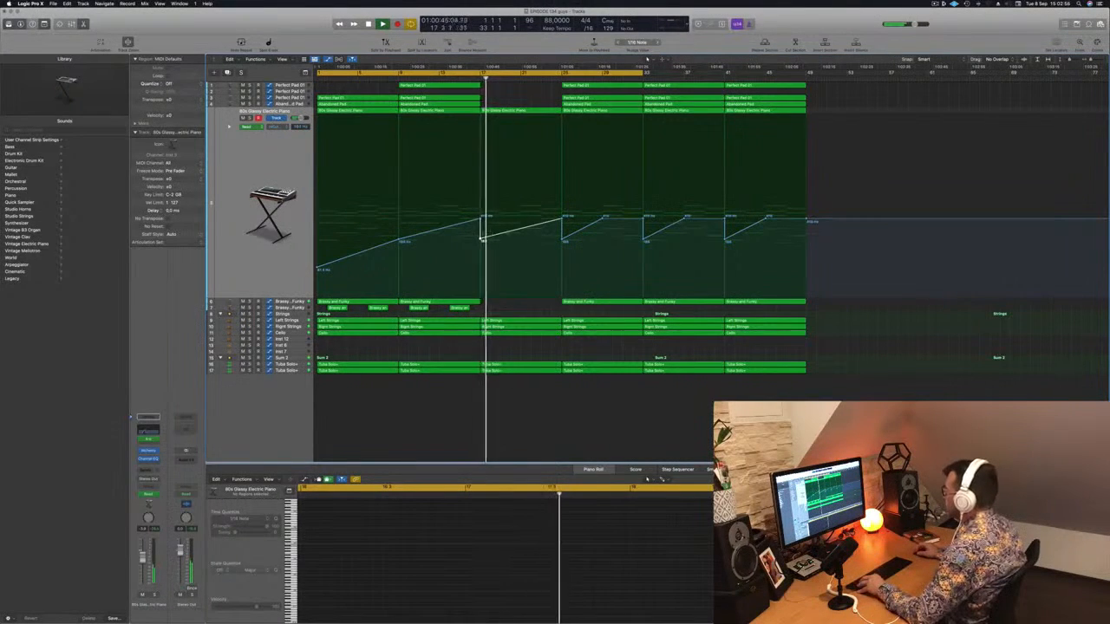
pyautogui.moveTo(482, 240); pyautogui.dragTo(482, 252)
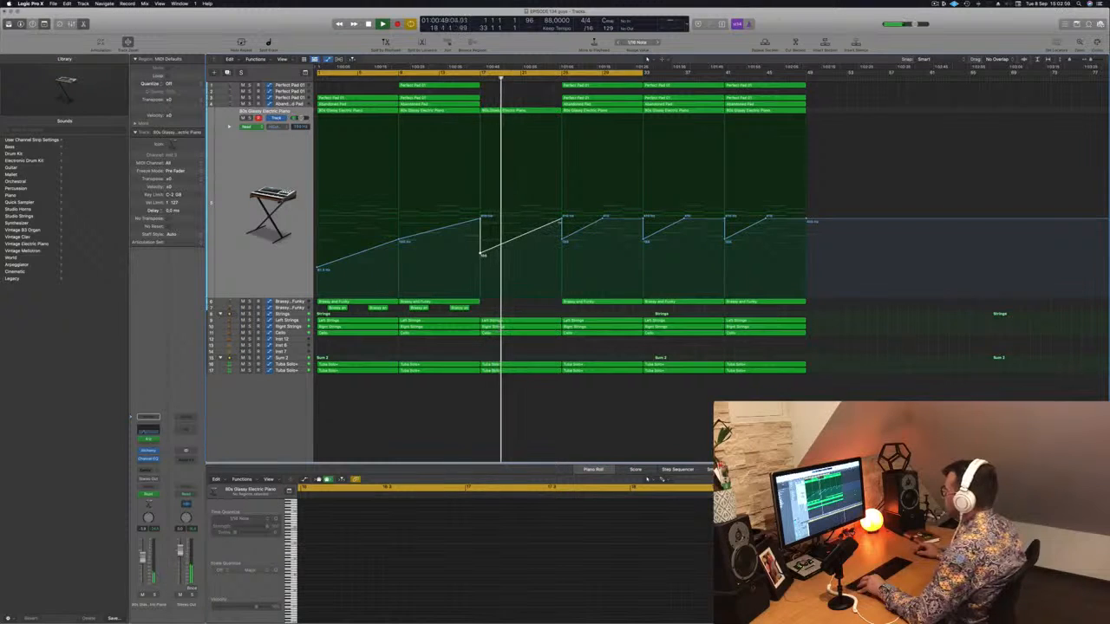
pyautogui.moveTo(562, 219); pyautogui.dragTo(564, 224)
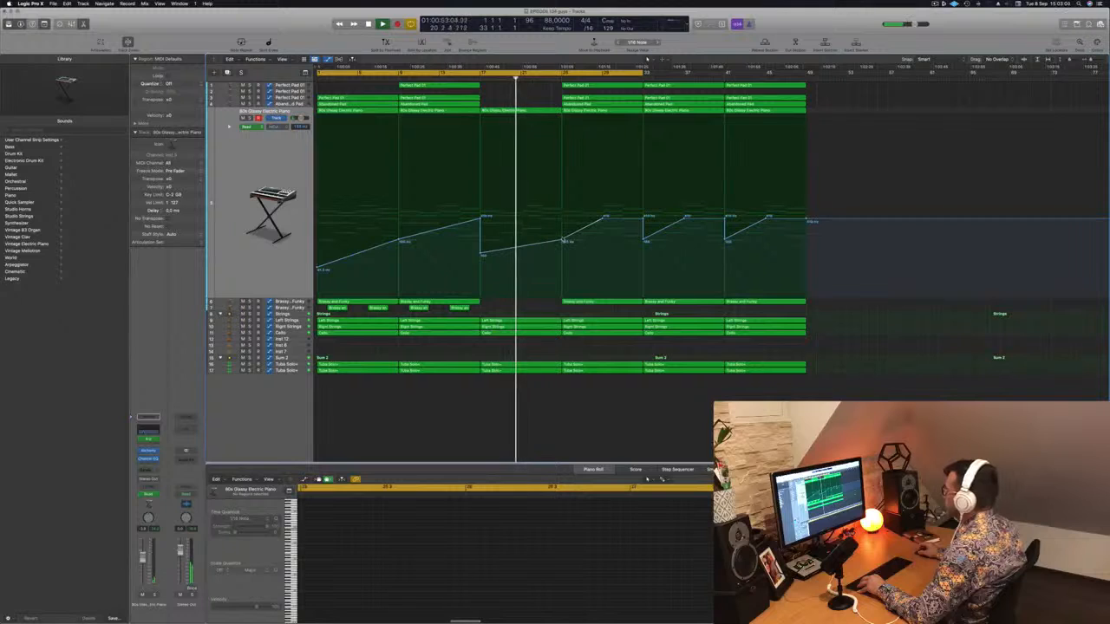
pyautogui.click(563, 242)
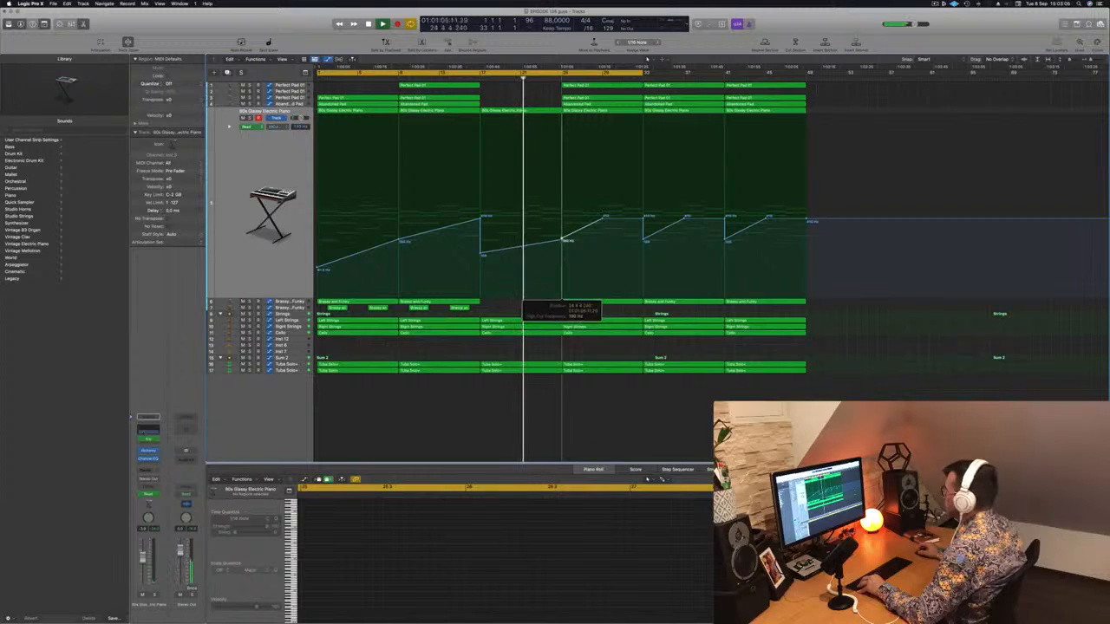
# Delete the two Perfect Pad 01 regions and the Brassy and Funky region between bars 25 and 33.
pyautogui.scroll(-3, 542, 152)
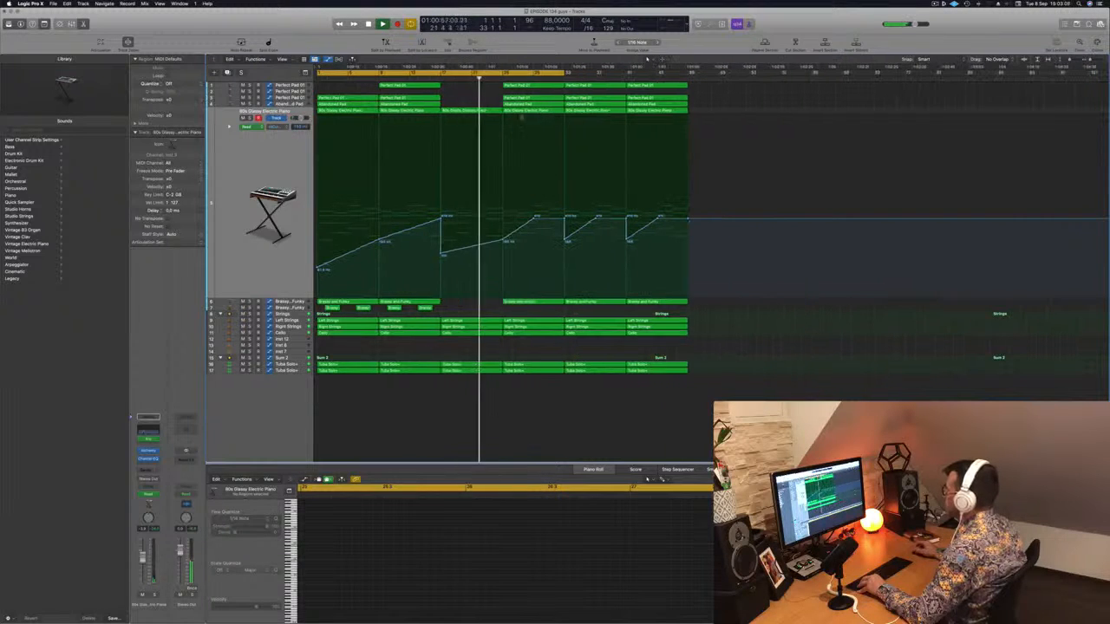
pyautogui.click(520, 87)
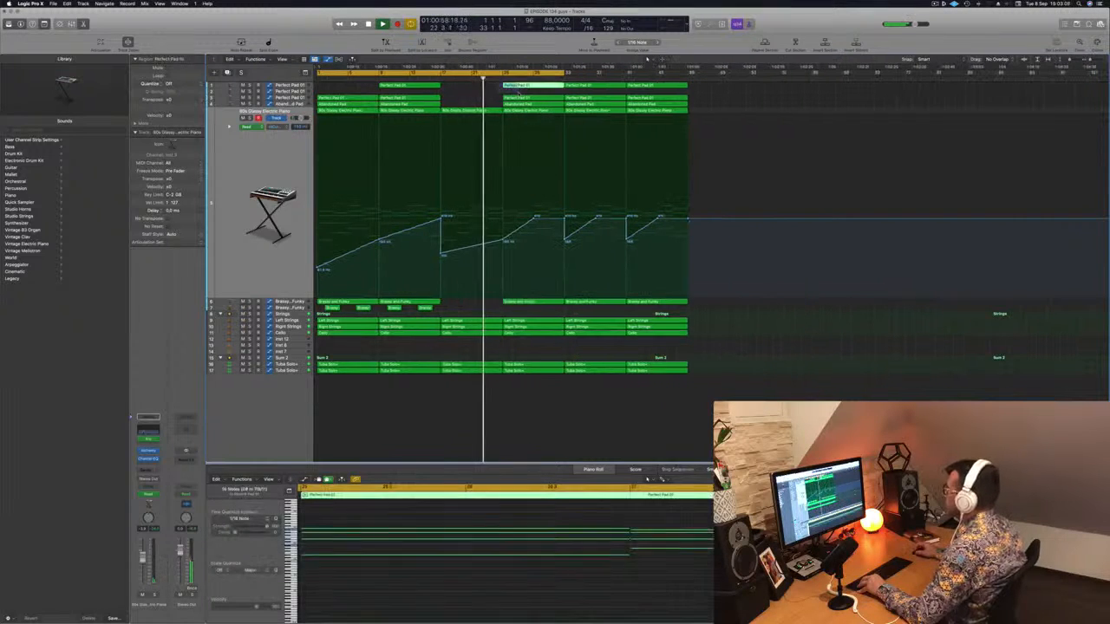
pyautogui.click(520, 98)
pyautogui.press('Delete')
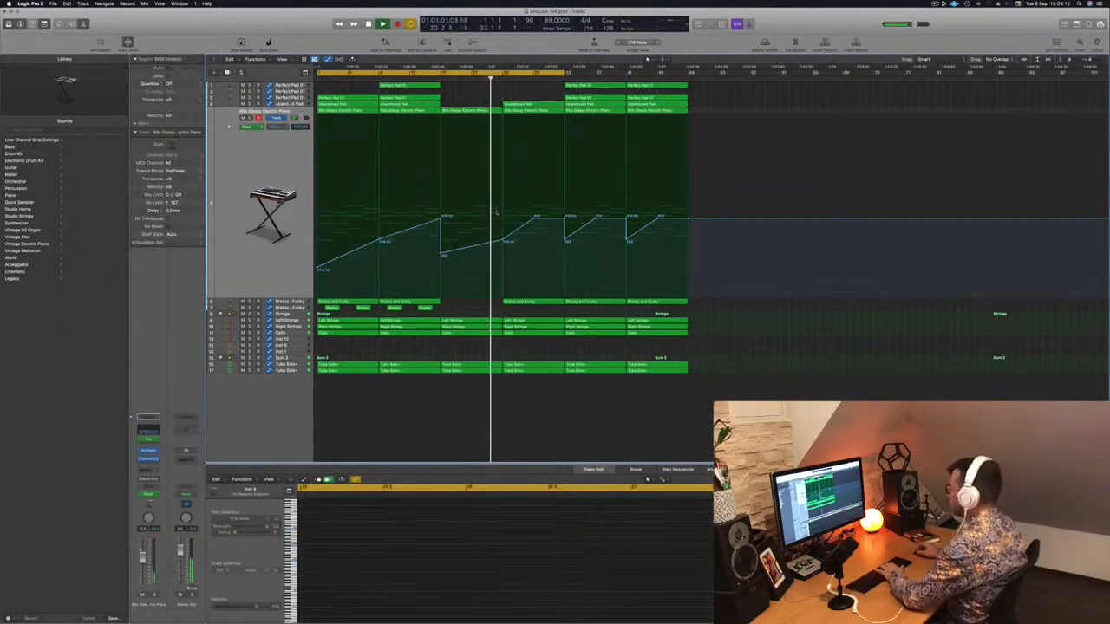
pyautogui.click(538, 302)
pyautogui.press('Delete')
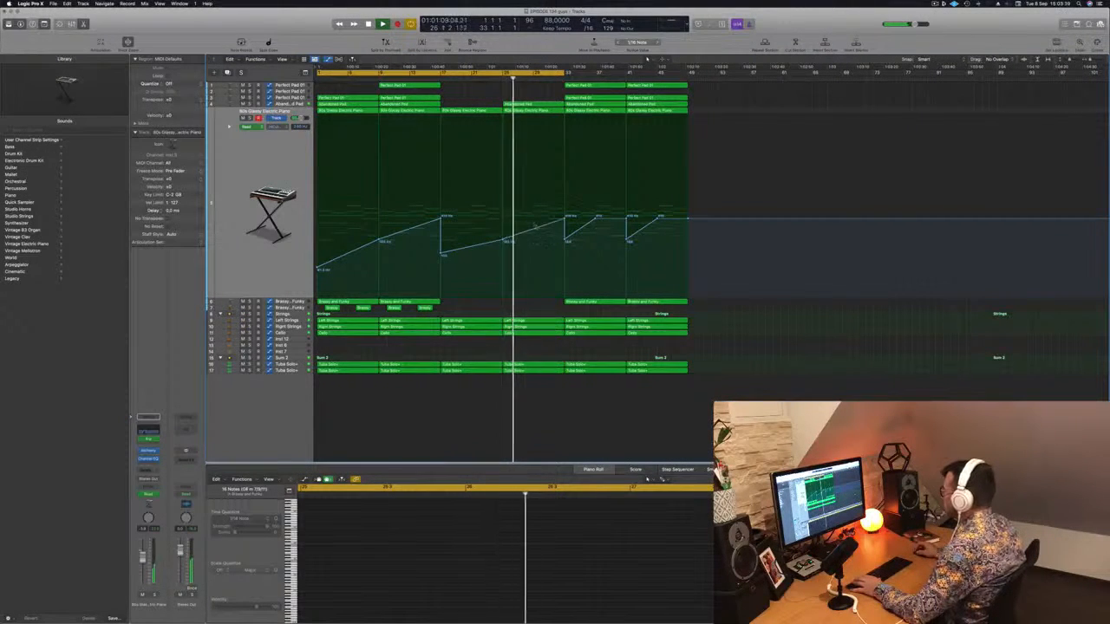
# Level the 80s Glassy Electric Piano filter automation between bars 25 and 33, and play from just before bar 17.
pyautogui.doubleClick(565, 218)
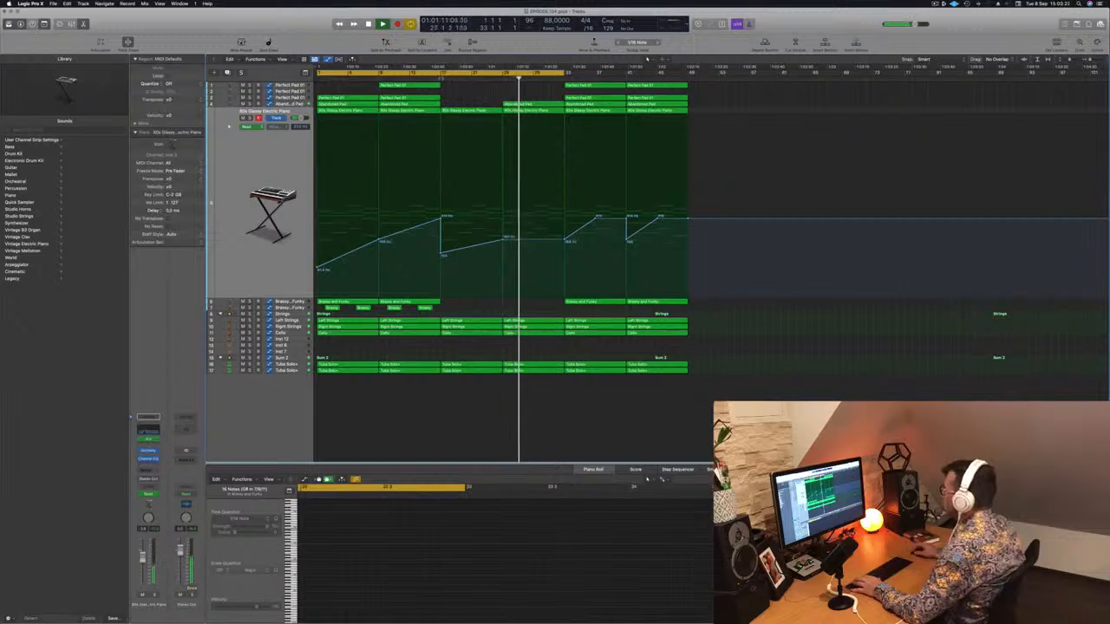
pyautogui.click(432, 78)
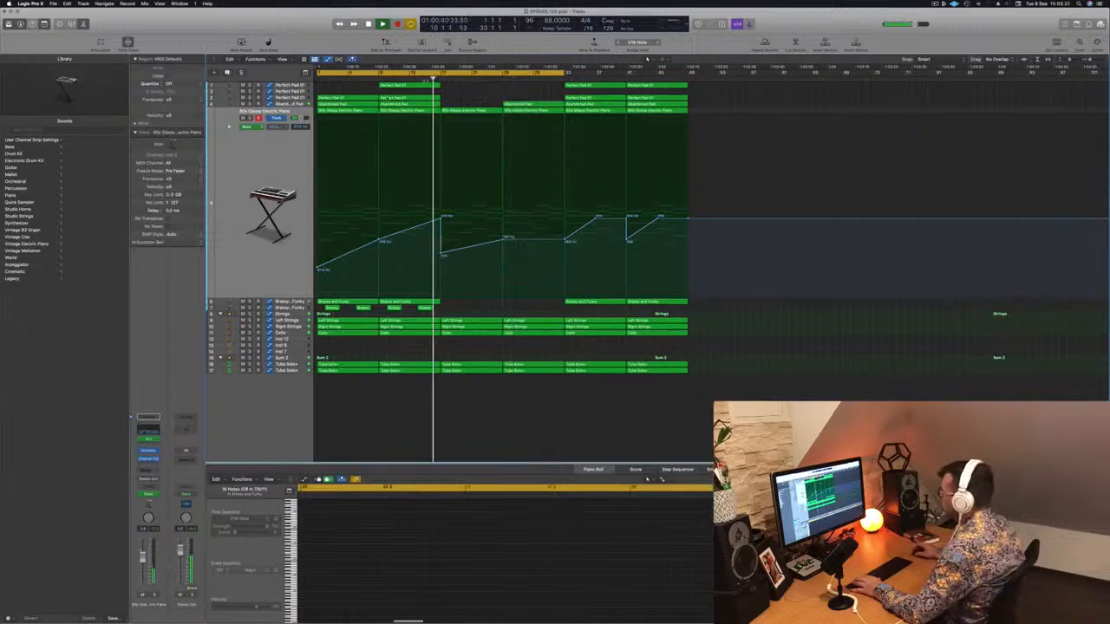
pyautogui.click(298, 352)
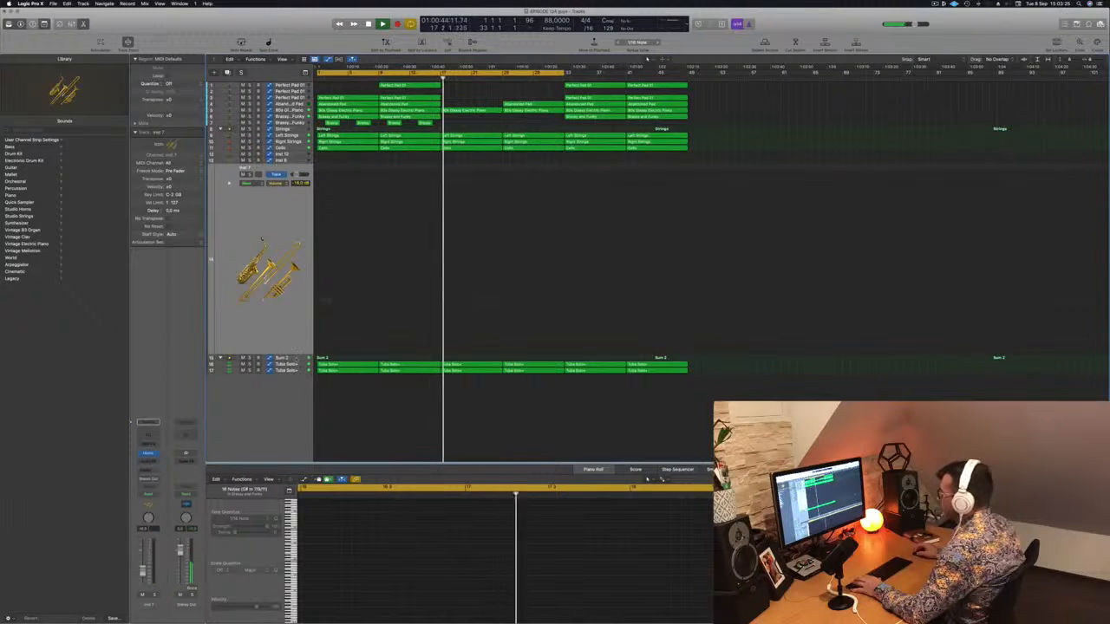
# Remove the sudden volume drop at bar 25 from the Sum 2 automation, and check the two Tuba Solo tracks.
pyautogui.press('Down')
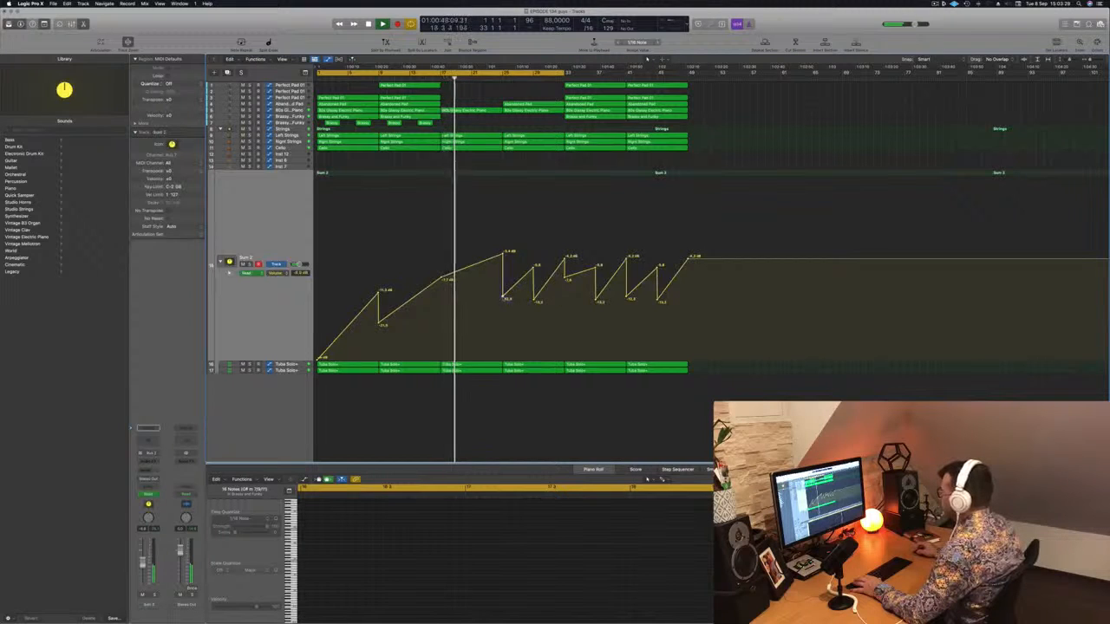
pyautogui.click(503, 298)
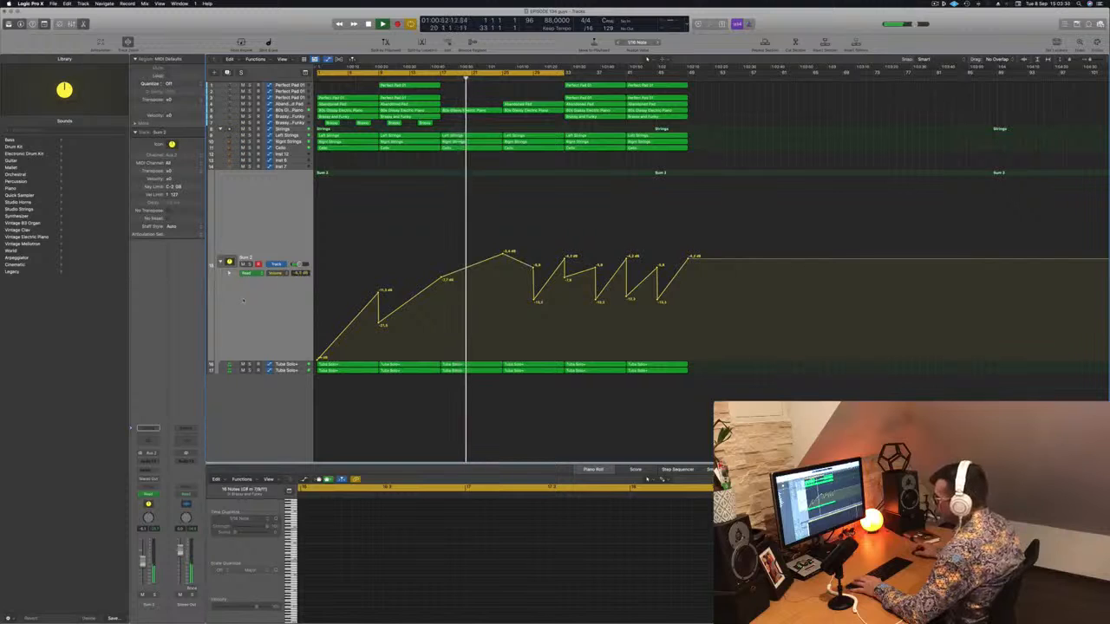
pyautogui.click(296, 366)
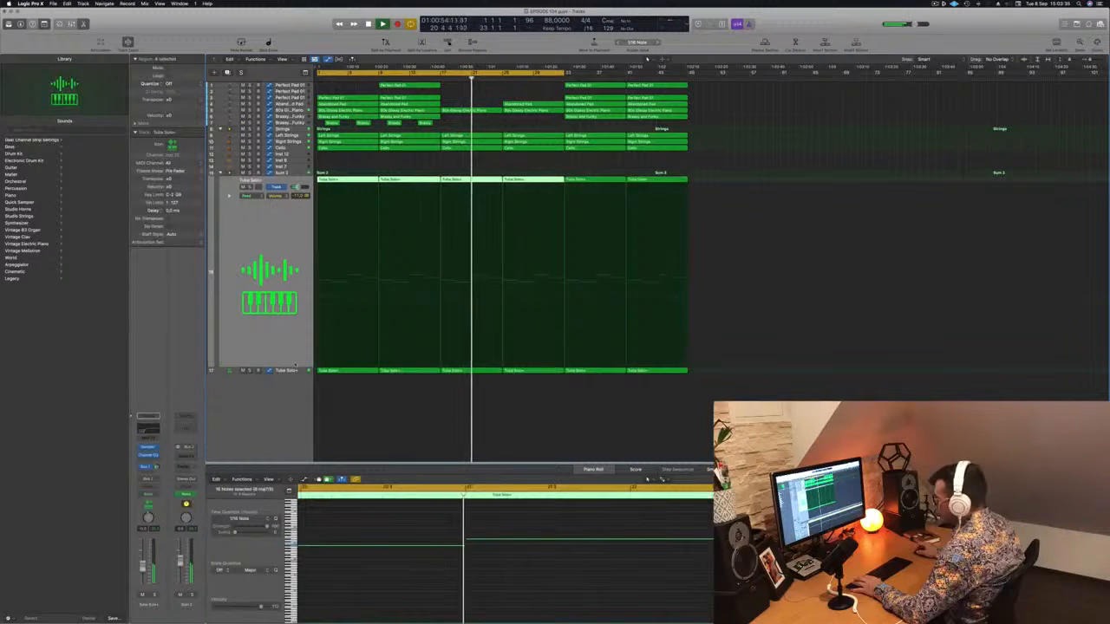
pyautogui.click(296, 371)
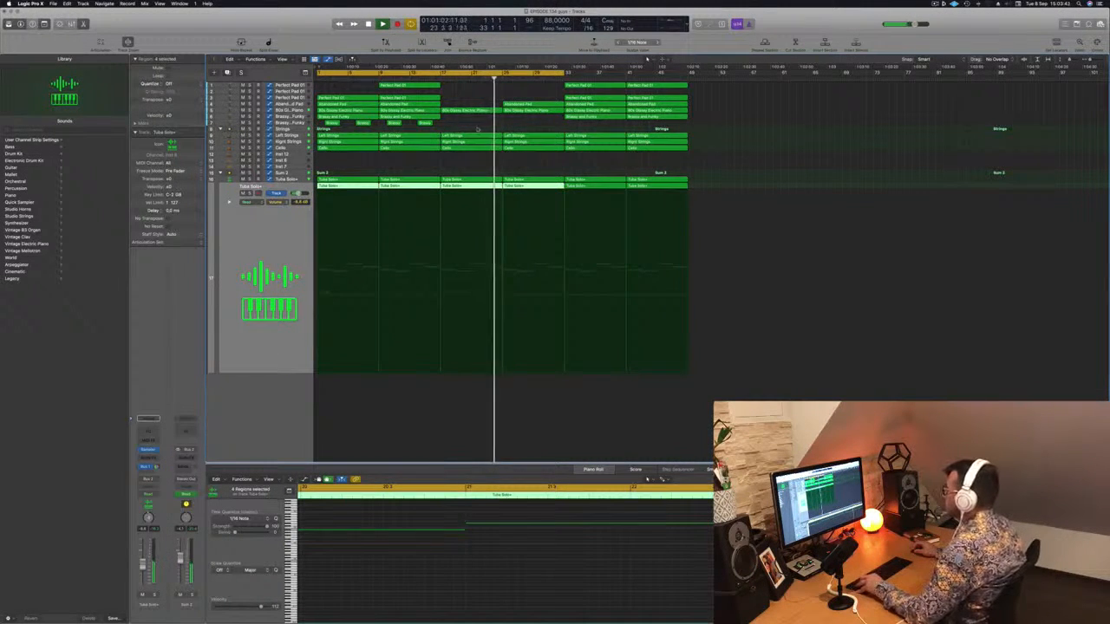
# Make the Strings volume automation rise steadily from bar 25 to a higher level at bar 33.
pyautogui.press('super+Left')
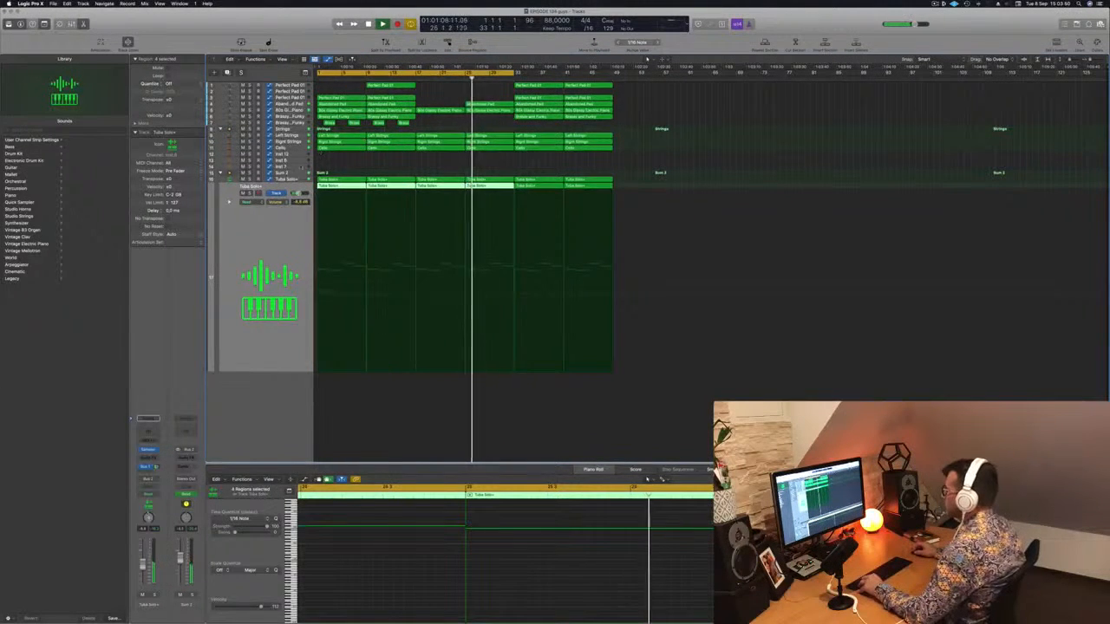
pyautogui.click(301, 130)
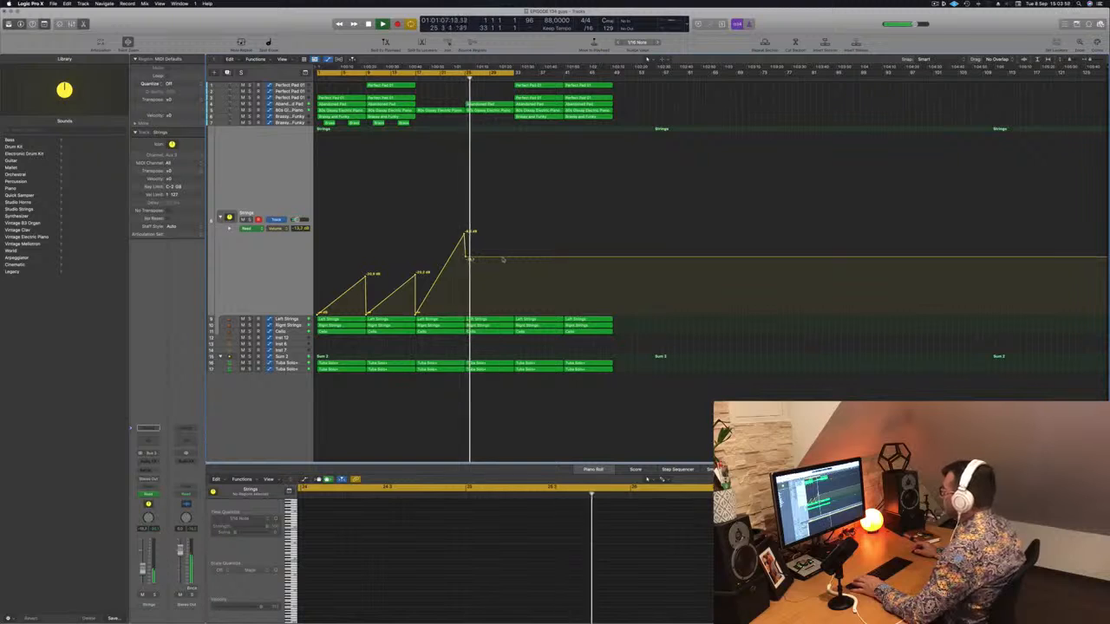
pyautogui.moveTo(512, 259); pyautogui.dragTo(514, 224)
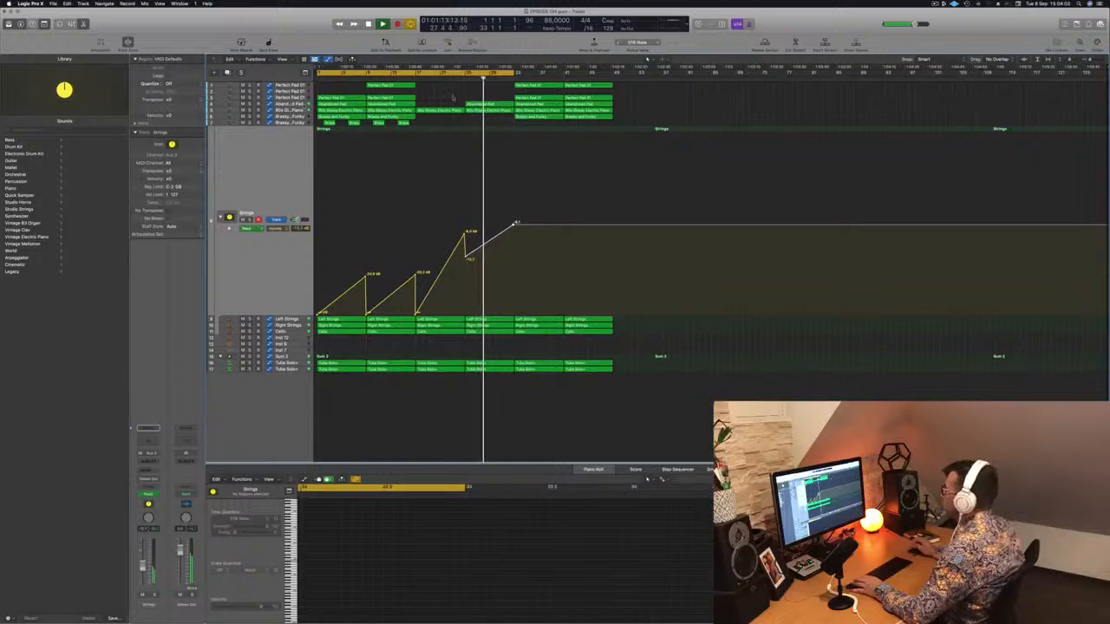
# Copy a Perfect Pad 01 region into bars 25 to 33 on the third pad track and fade its volume in from silence.
pyautogui.click(287, 99)
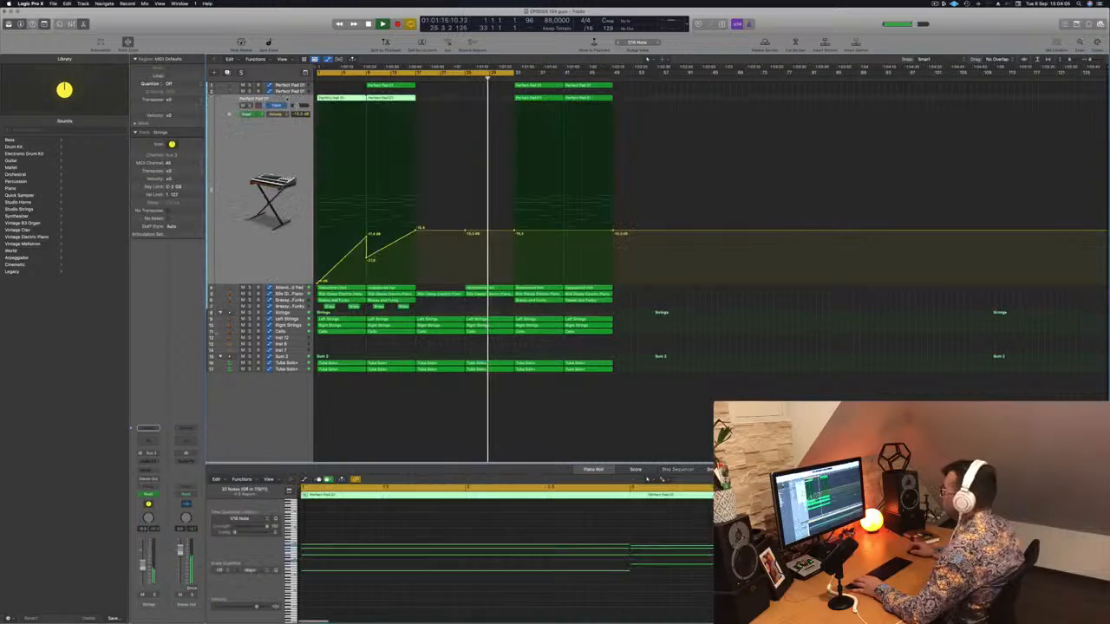
pyautogui.moveTo(539, 98); pyautogui.dragTo(495, 102)
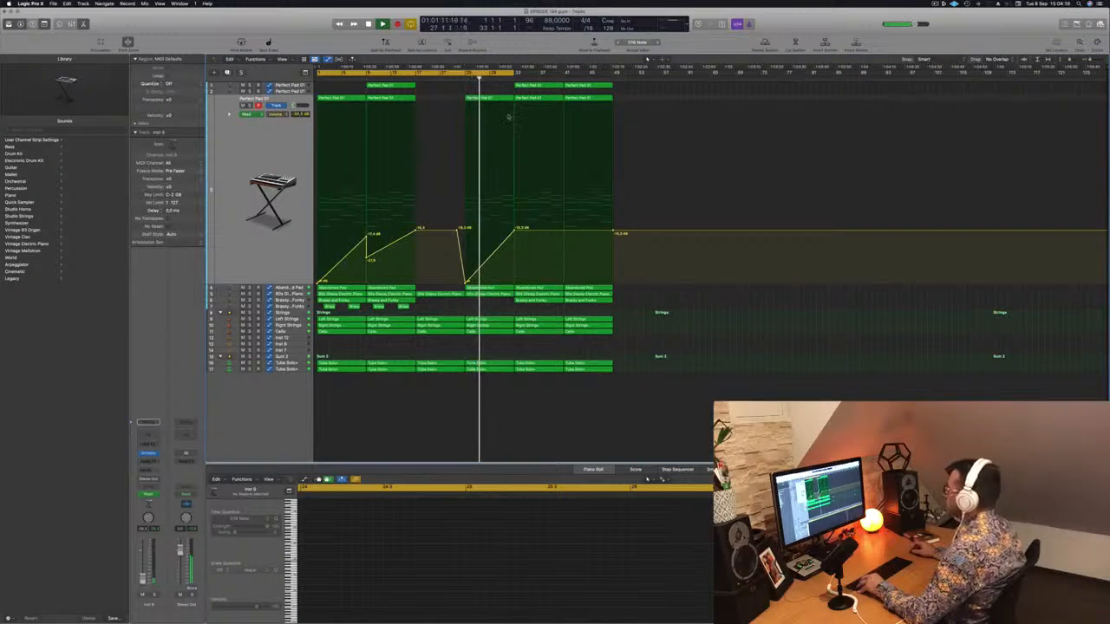
pyautogui.scroll(4, 509, 117)
pyautogui.scroll(-2, 523, 133)
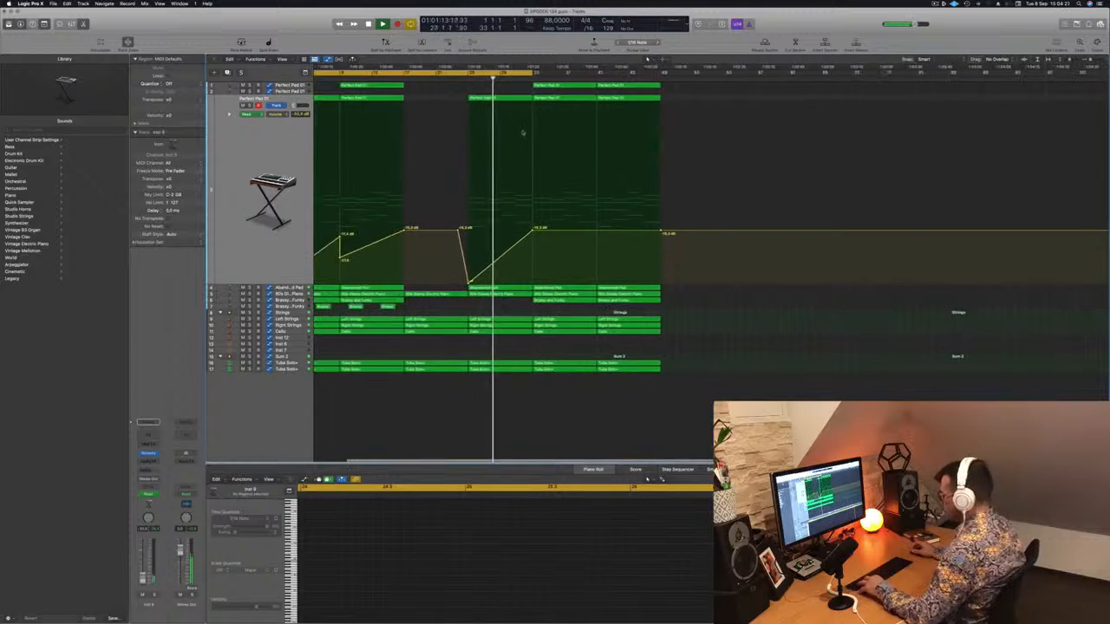
pyautogui.scroll(-2, 929, 110)
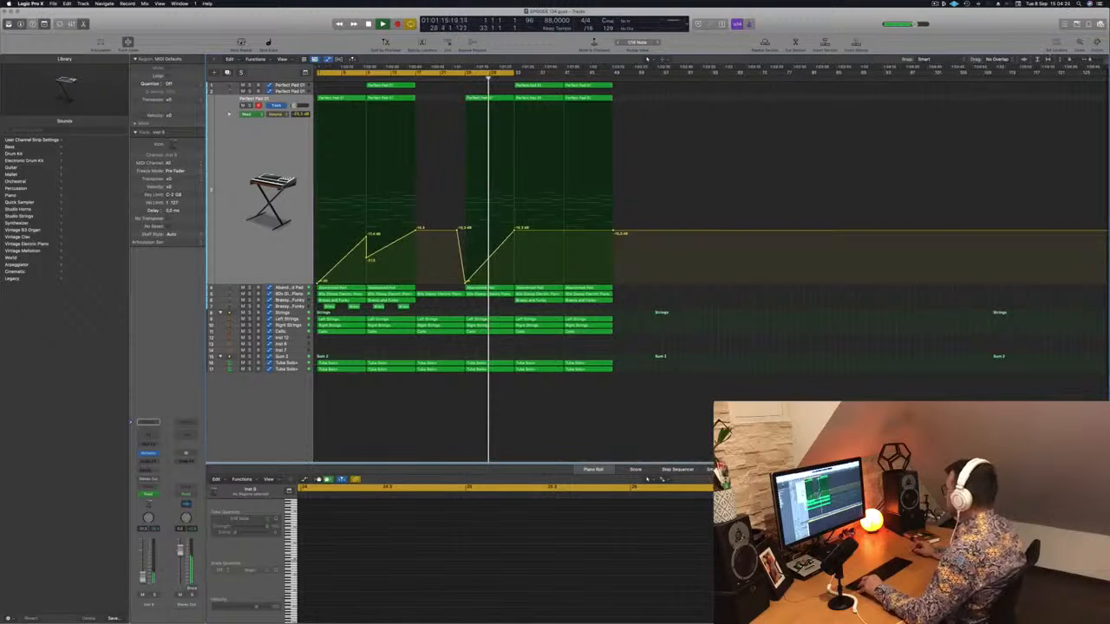
# Extend the cycle range to bar 49 and play from just before bar 25.
pyautogui.moveTo(1107, 68)
pyautogui.mouseDown()
pyautogui.moveTo(902, 89)
pyautogui.moveTo(632, 95)
pyautogui.mouseUp()
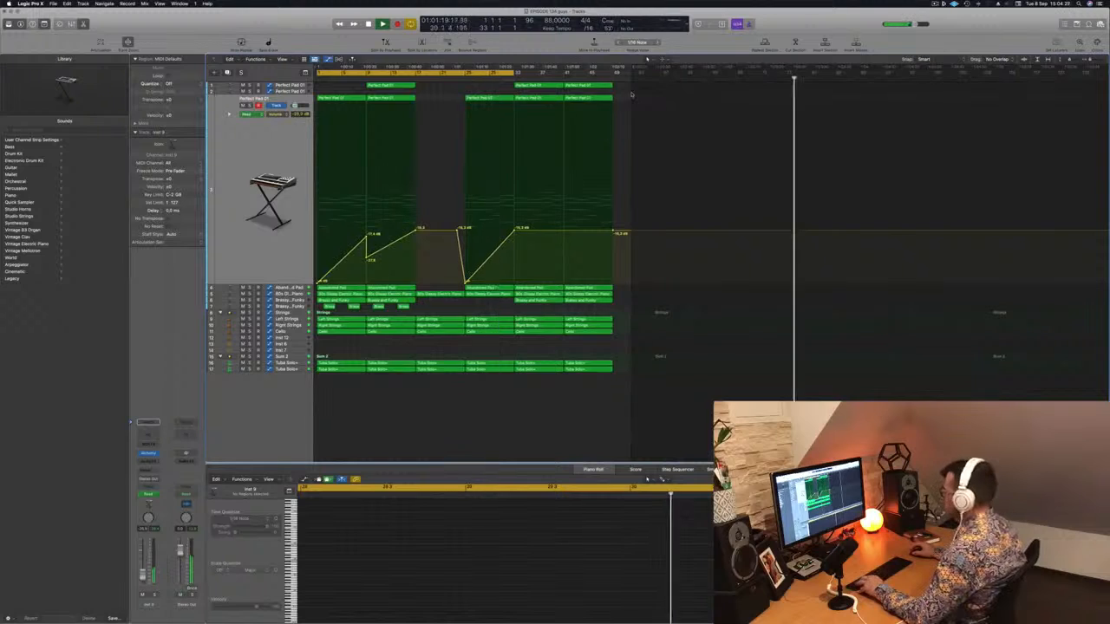
pyautogui.scroll(5, 647, 100)
pyautogui.scroll(-1, 646, 111)
pyautogui.scroll(-4, 646, 111)
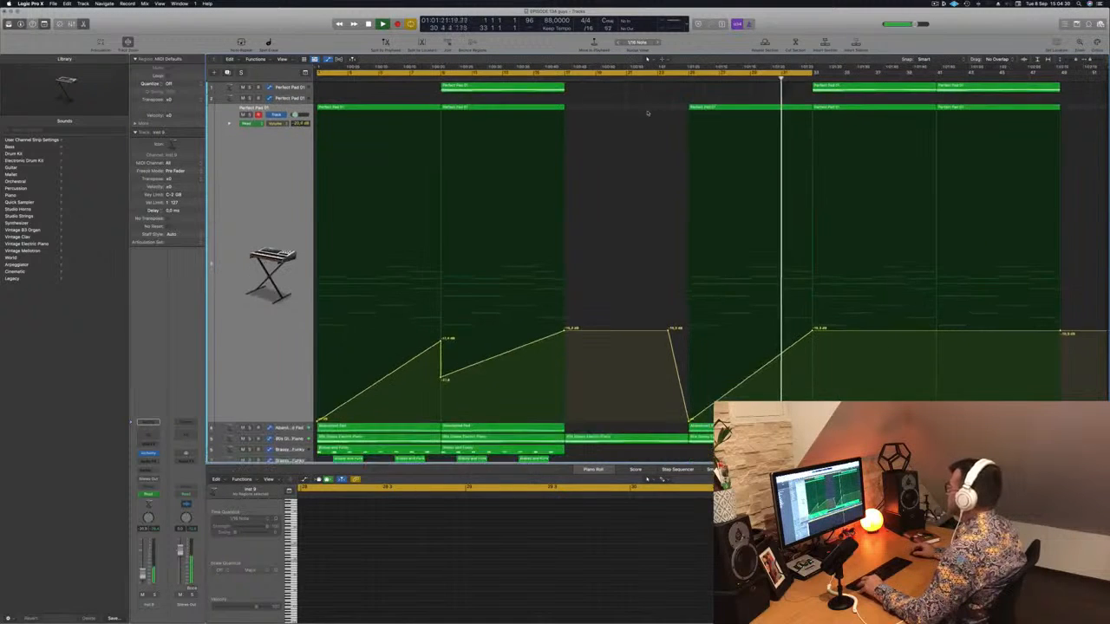
pyautogui.scroll(-1, 647, 112)
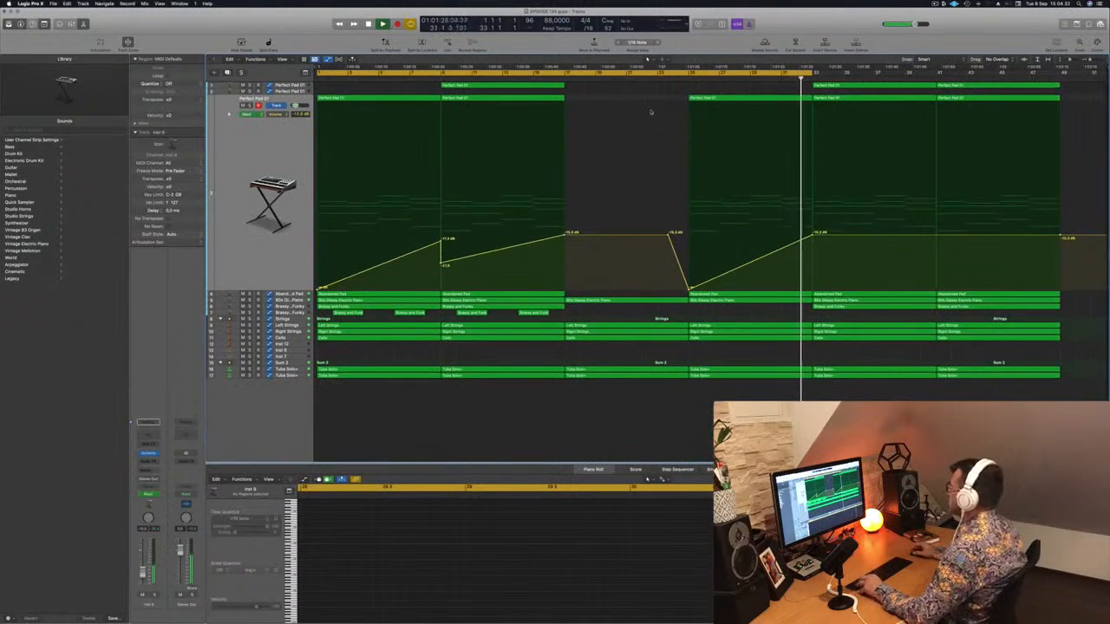
pyautogui.click(695, 81)
pyautogui.press('Return')
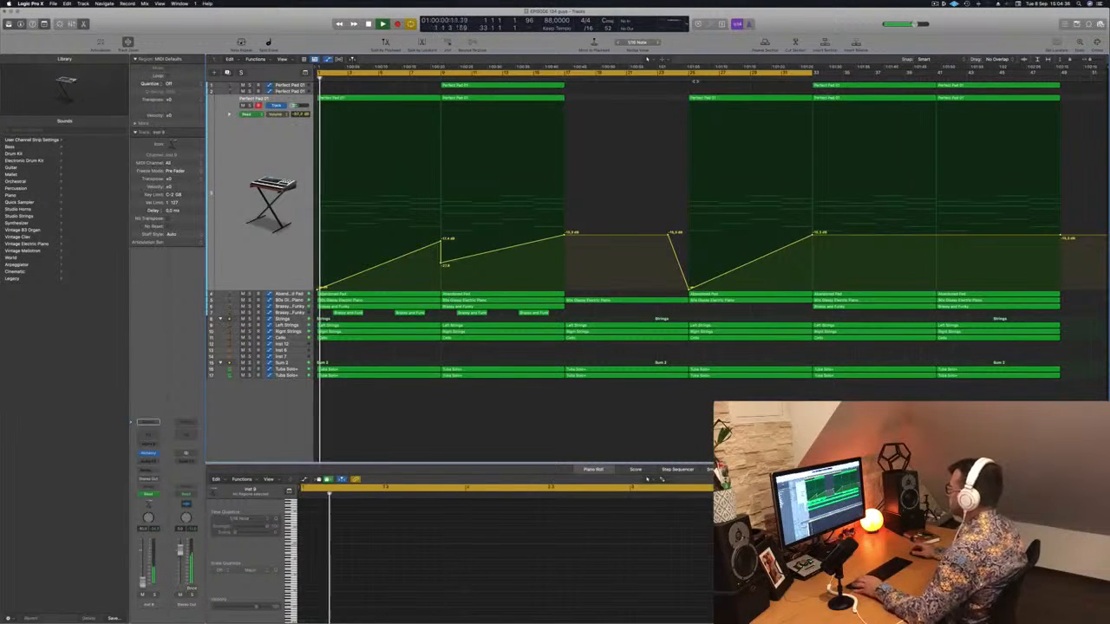
pyautogui.click(672, 82)
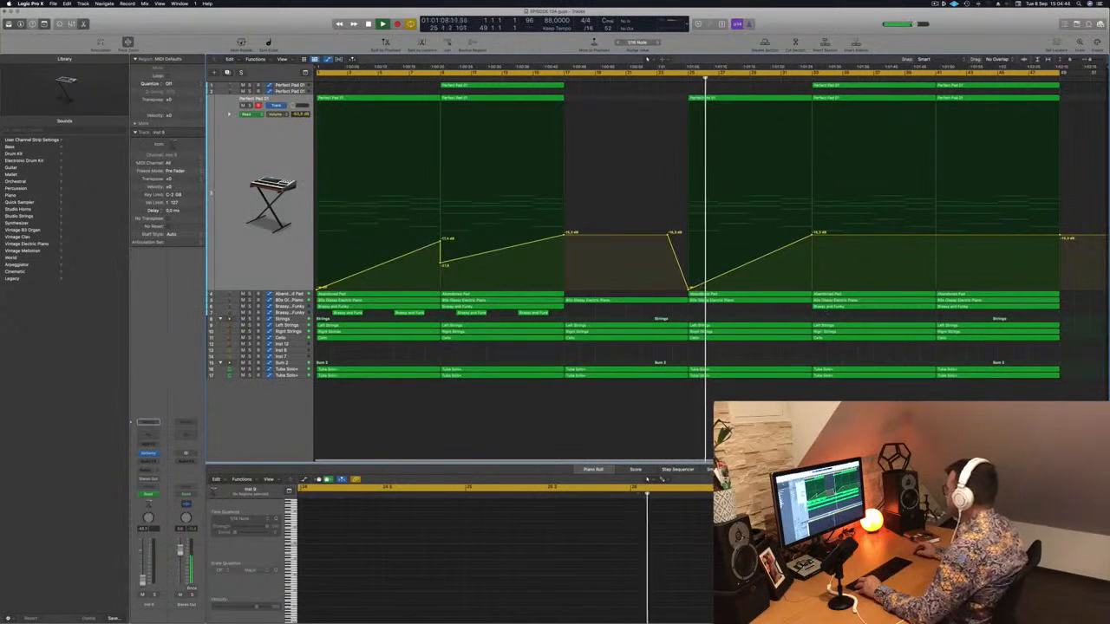
# Drop the volume automation of the Strings and Sum 2 tracks to silence at bar 33.
pyautogui.click(662, 319)
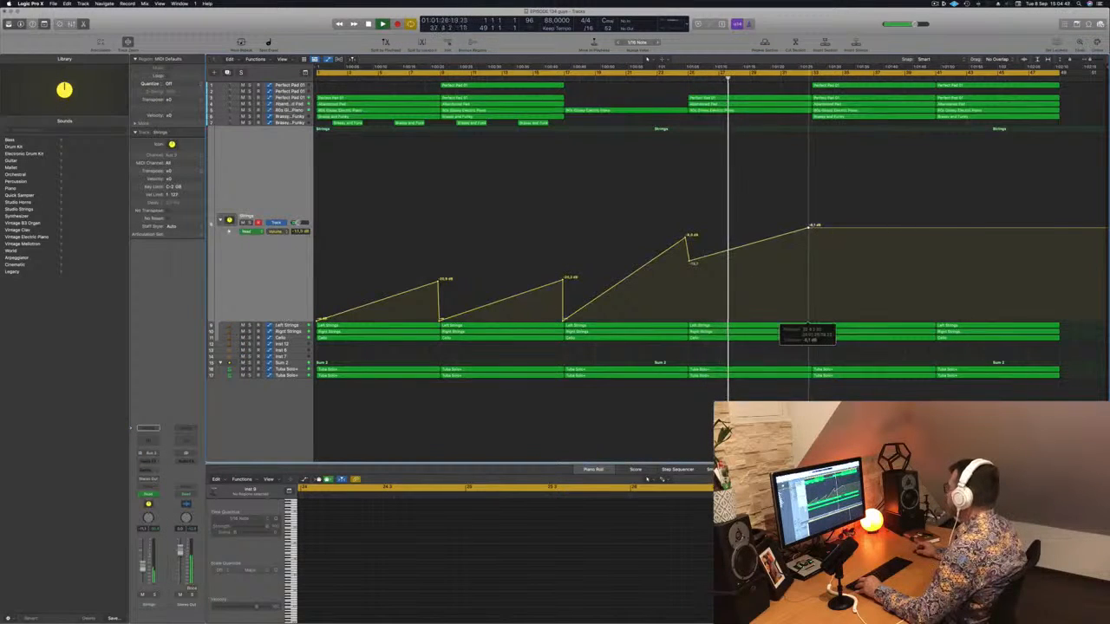
pyautogui.moveTo(817, 234); pyautogui.dragTo(813, 321)
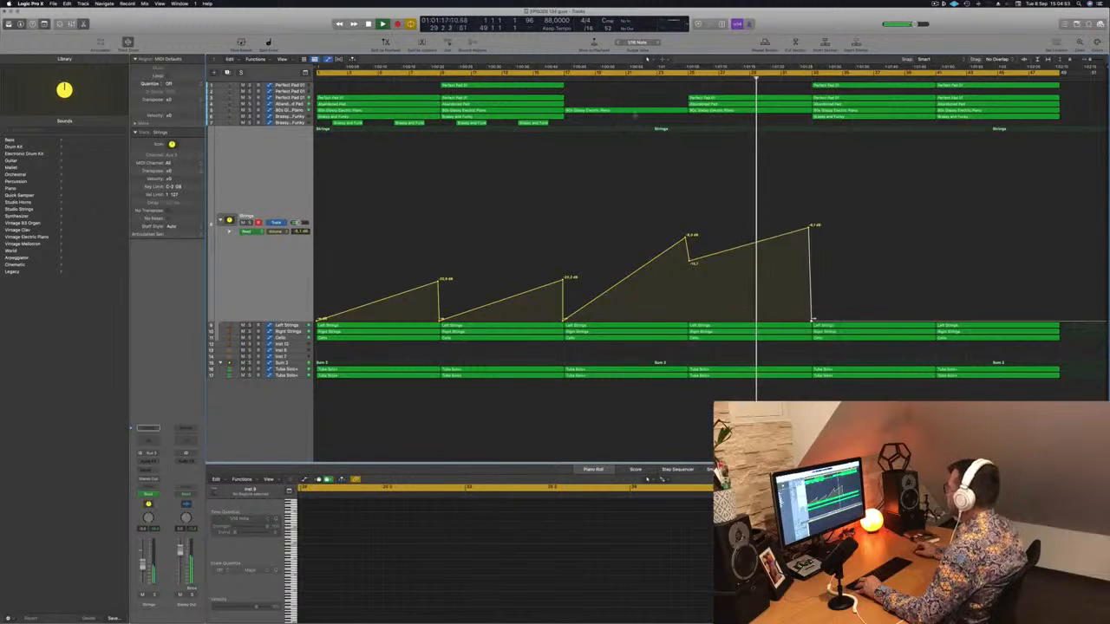
pyautogui.click(304, 119)
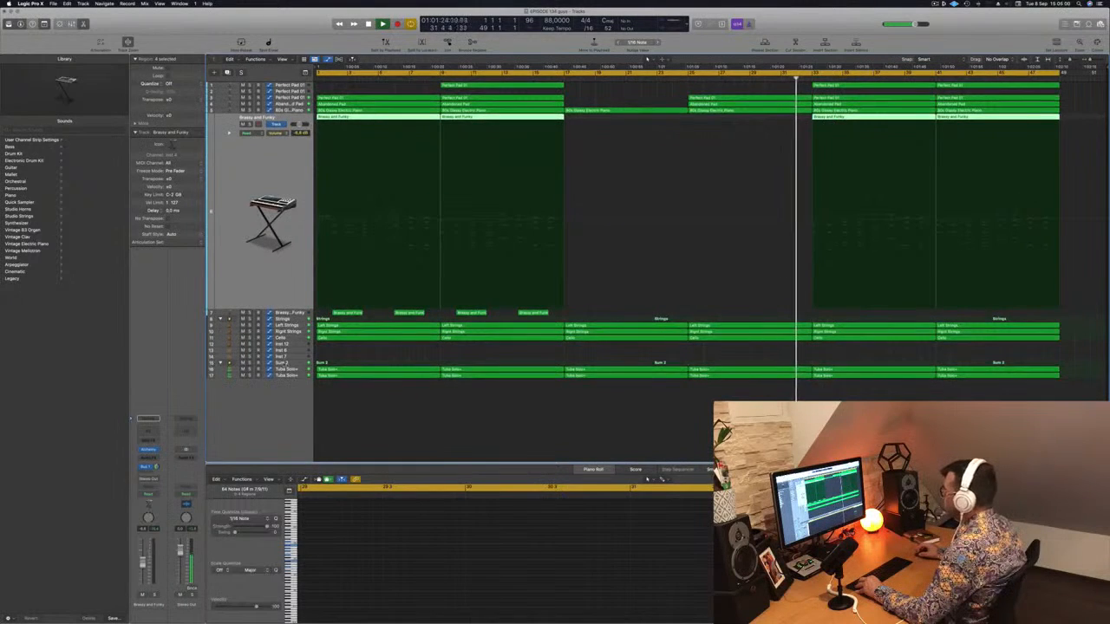
pyautogui.click(291, 363)
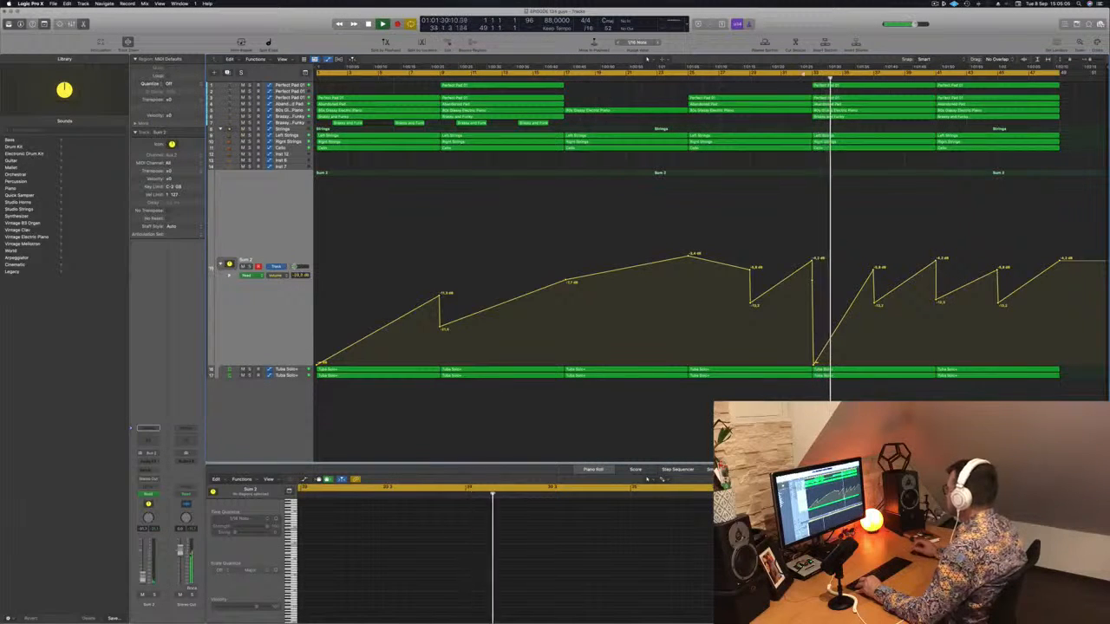
# Delete the Perfect Pad 01 region between bars 33 and 41 on the first track, and play from just before bar 33.
pyautogui.click(837, 85)
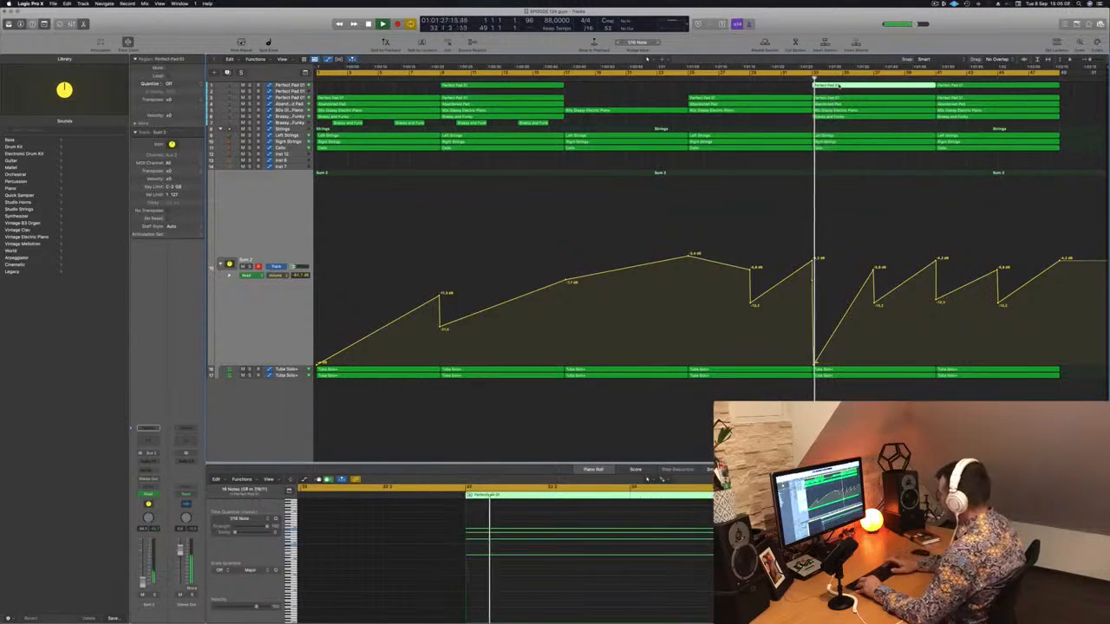
pyautogui.press('Delete')
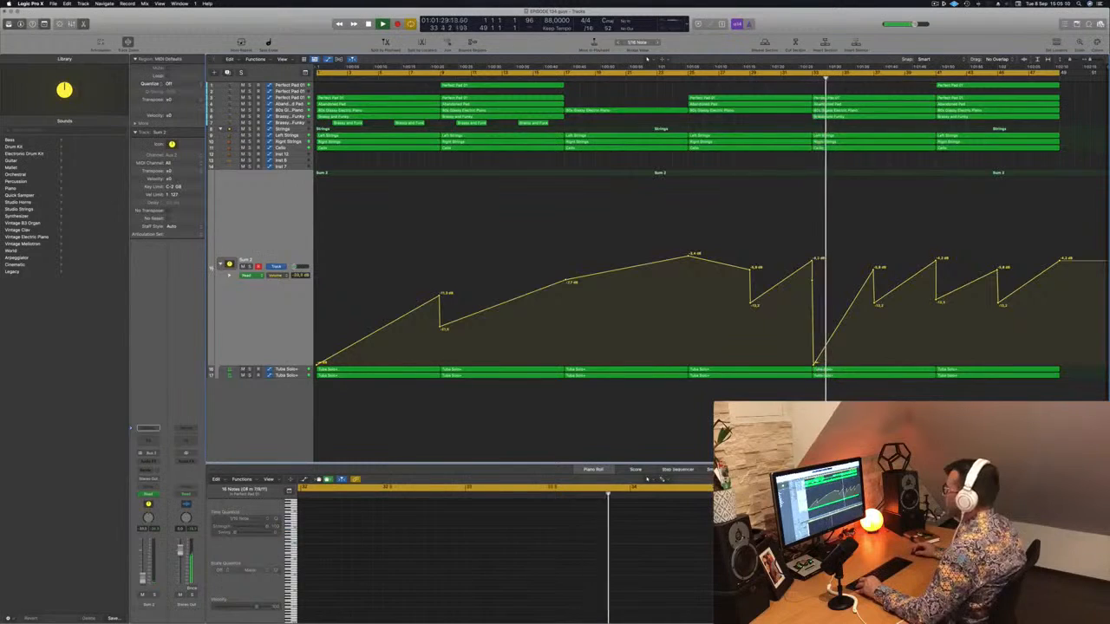
pyautogui.press('super+z')
pyautogui.click(796, 79)
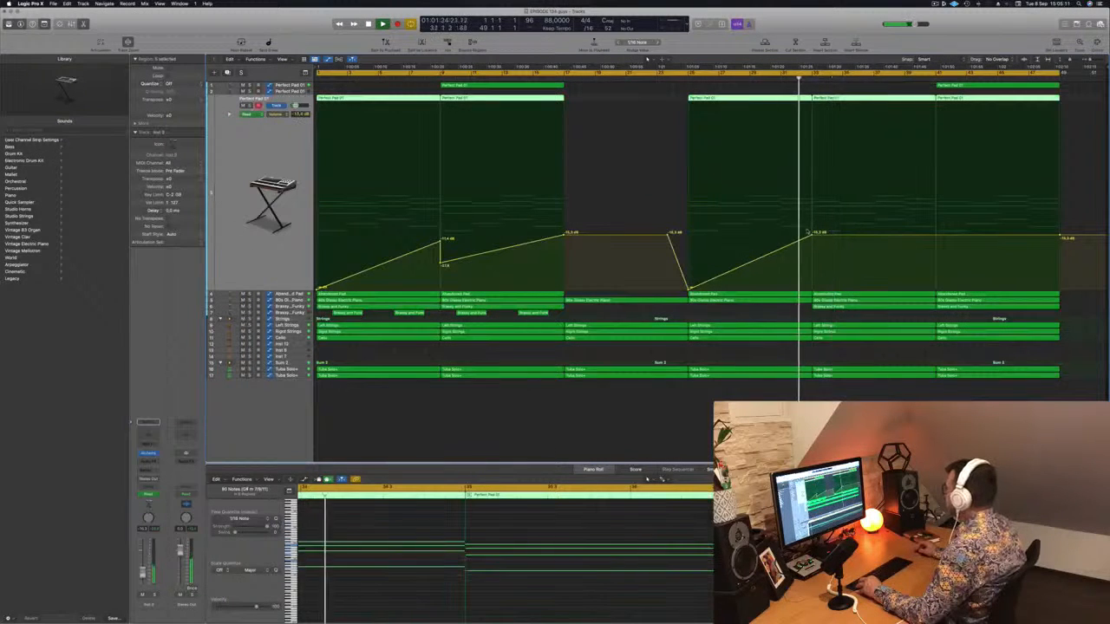
# Make the third Perfect Pad 01 track's volume drop to silence at bar 33, climb steadily to bar 41 and stay level to bar 49.
pyautogui.click(814, 237)
pyautogui.moveTo(814, 237); pyautogui.dragTo(813, 240)
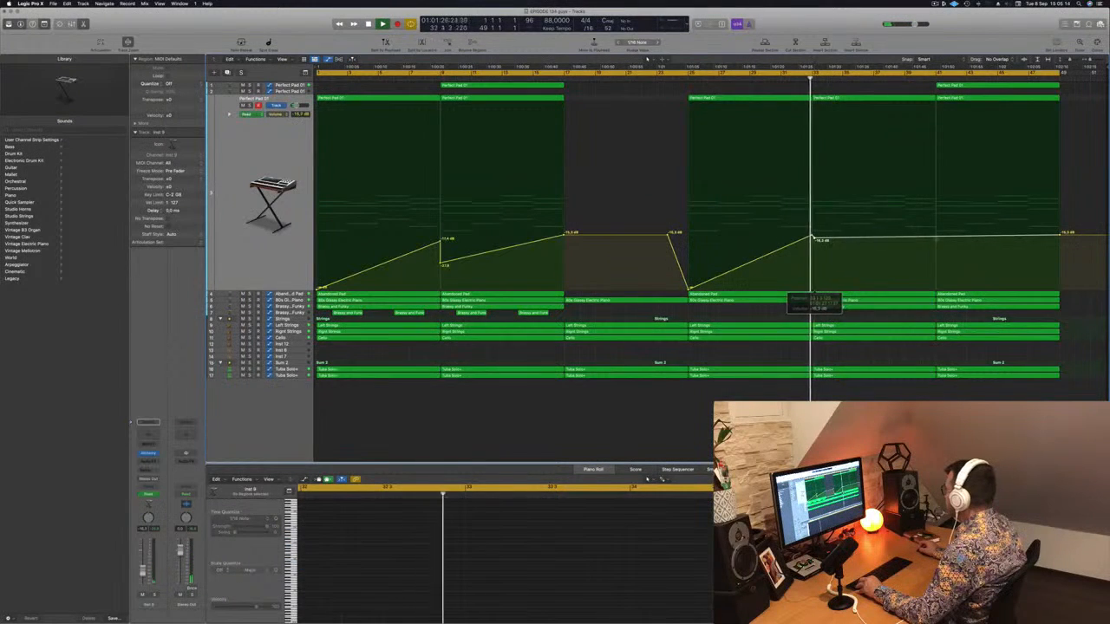
pyautogui.moveTo(813, 240); pyautogui.dragTo(815, 290)
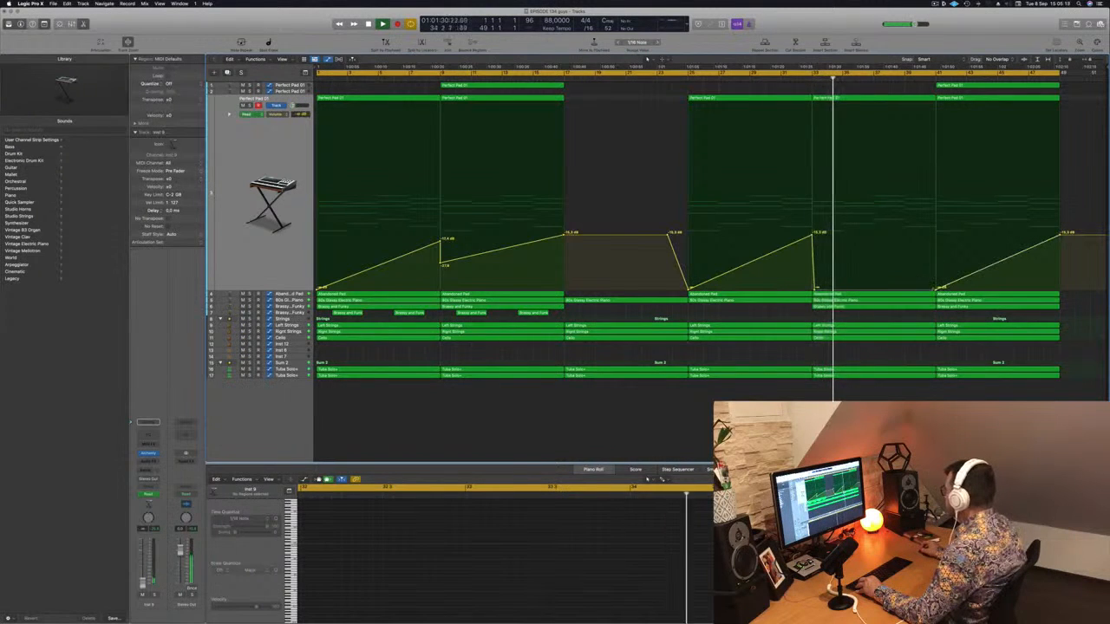
pyautogui.moveTo(934, 289); pyautogui.dragTo(930, 229)
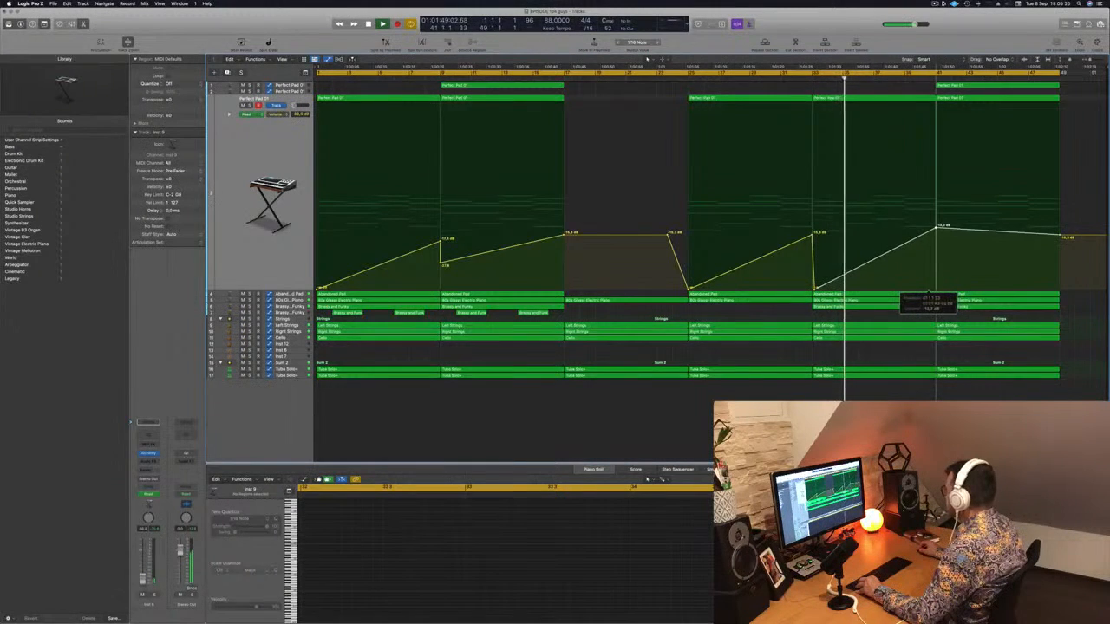
pyautogui.moveTo(927, 291); pyautogui.dragTo(928, 290)
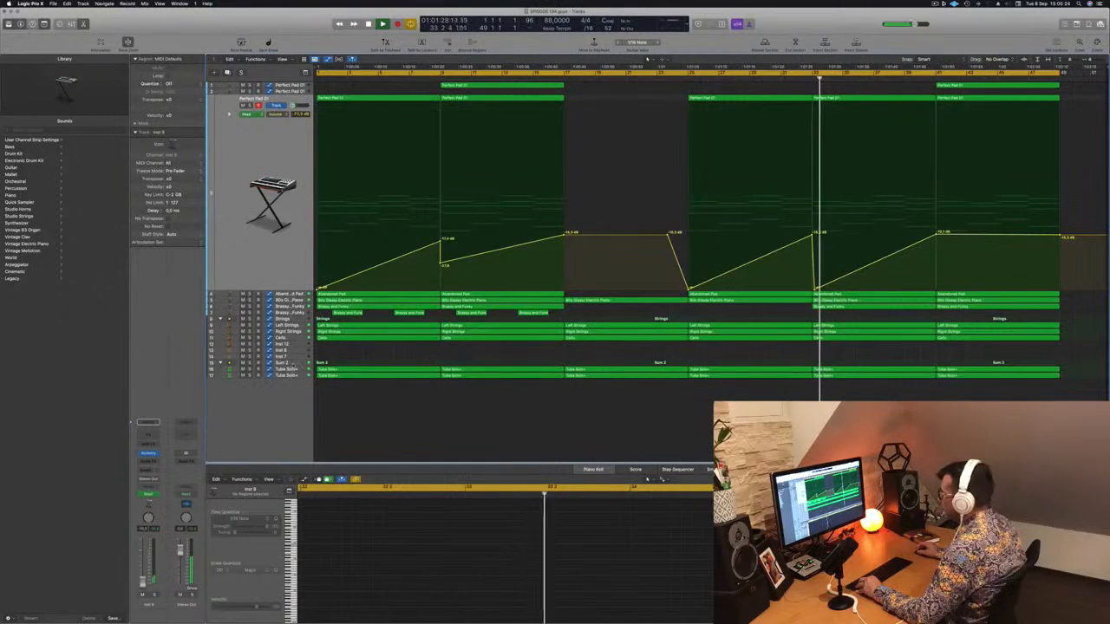
# Flatten the Sum 2 volume automation to silence from bar 33 to bar 49.
pyautogui.click(284, 362)
pyautogui.moveTo(873, 271); pyautogui.dragTo(873, 366)
pyautogui.moveTo(875, 306); pyautogui.dragTo(1056, 365)
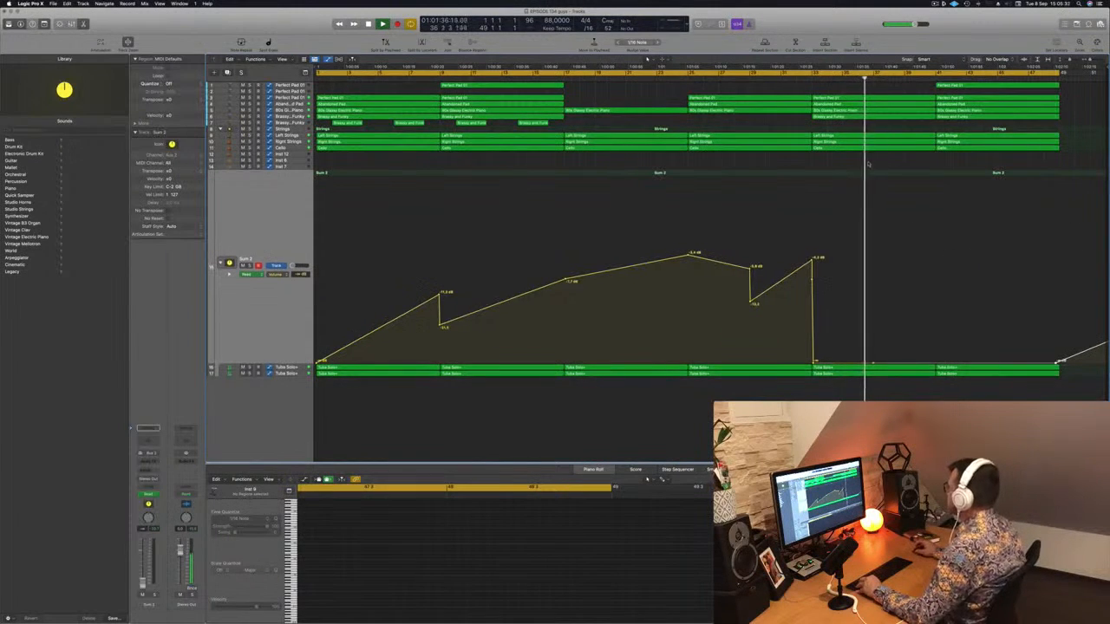
pyautogui.scroll(5, 628, 166)
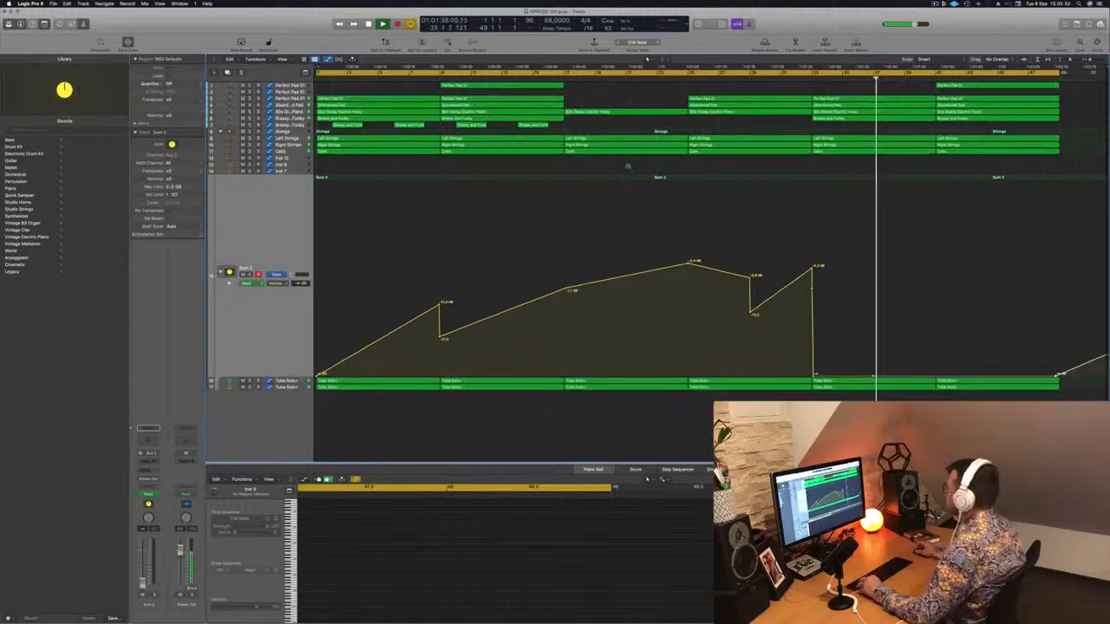
pyautogui.scroll(4, 628, 167)
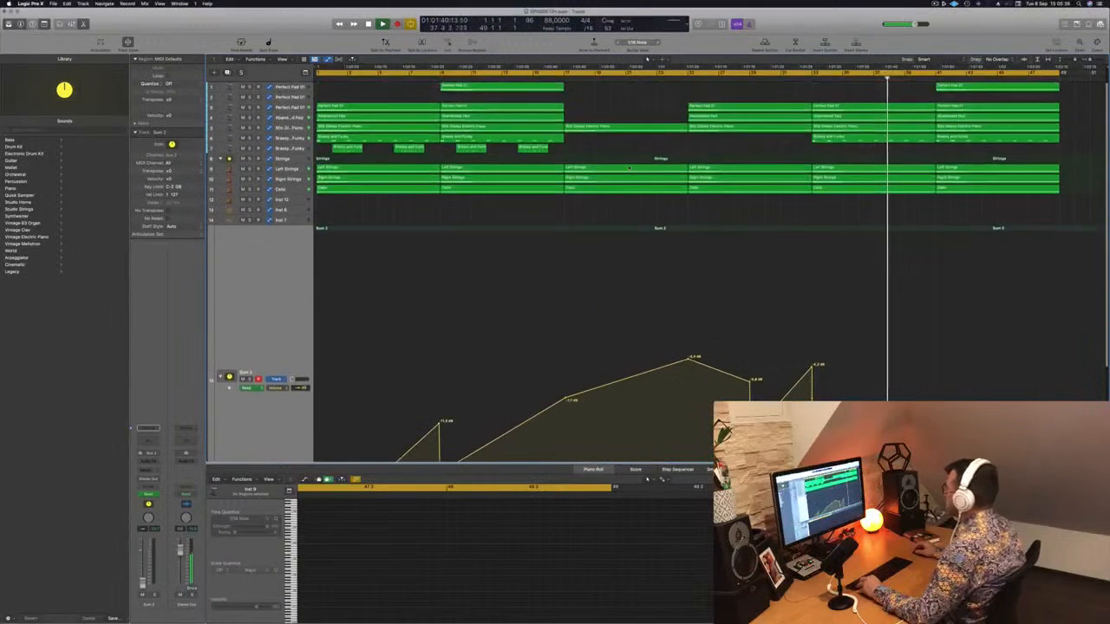